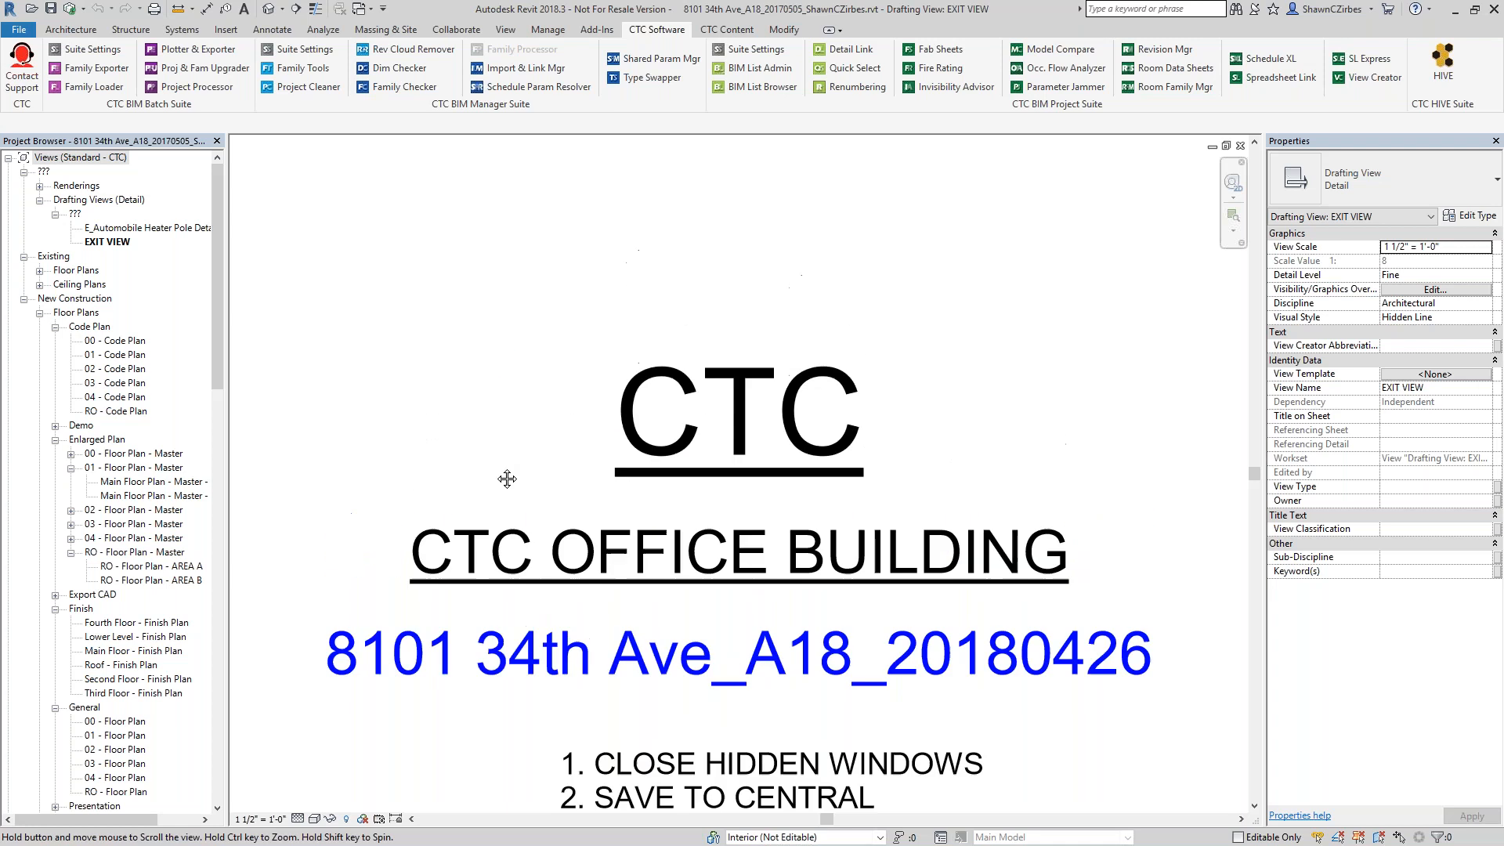
Detach the CTC BIM Manager Suite tools from the ribbon and place them floating above the drafting view.
{"action": "mouse_move", "coordinate": [448, 103]}
{"action": "left_mouse_down"}
{"action": "mouse_move", "coordinate": [539, 249]}
{"action": "mouse_move", "coordinate": [512, 258]}
{"action": "left_mouse_up"}
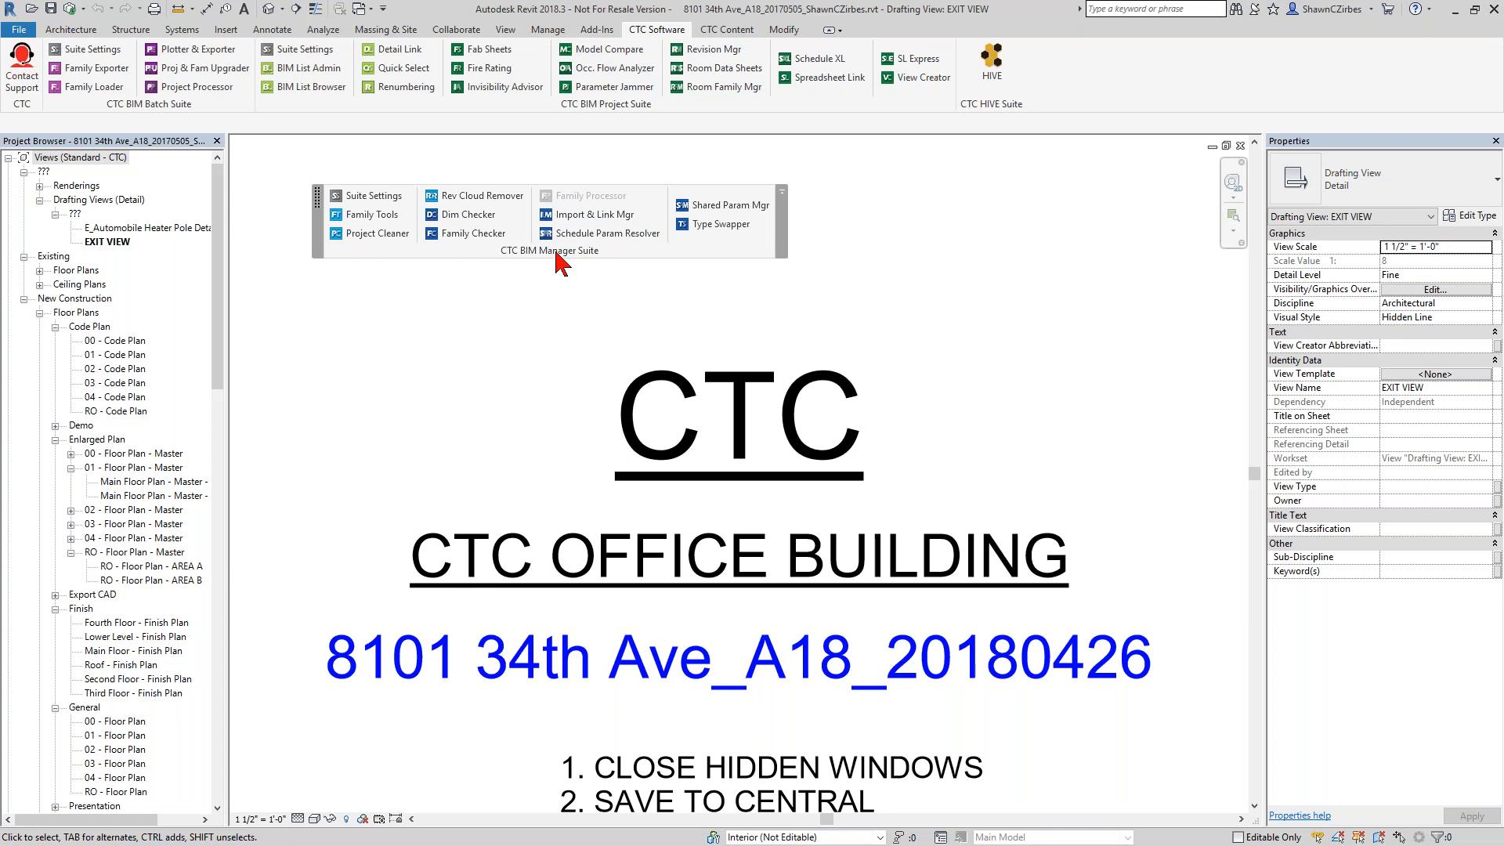
{"action": "left_click_drag", "start_coordinate": [553, 246], "coordinate": [582, 249]}
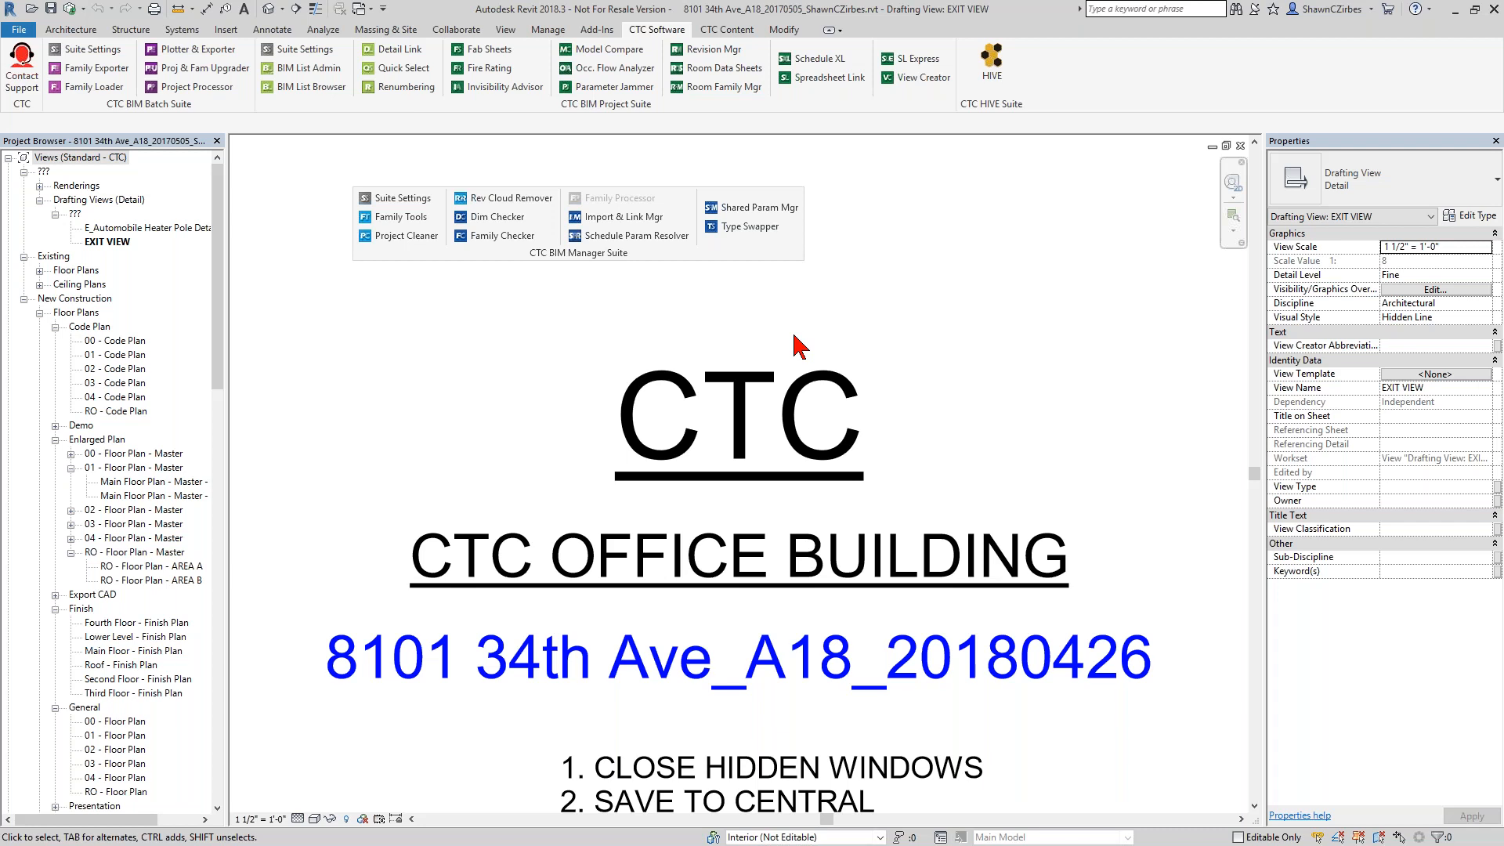
Open the Shared Parameter Manager and load "110823-ICS Shared Parameters.5.txt" as the master shared parameter file.
{"action": "left_click", "coordinate": [752, 209]}
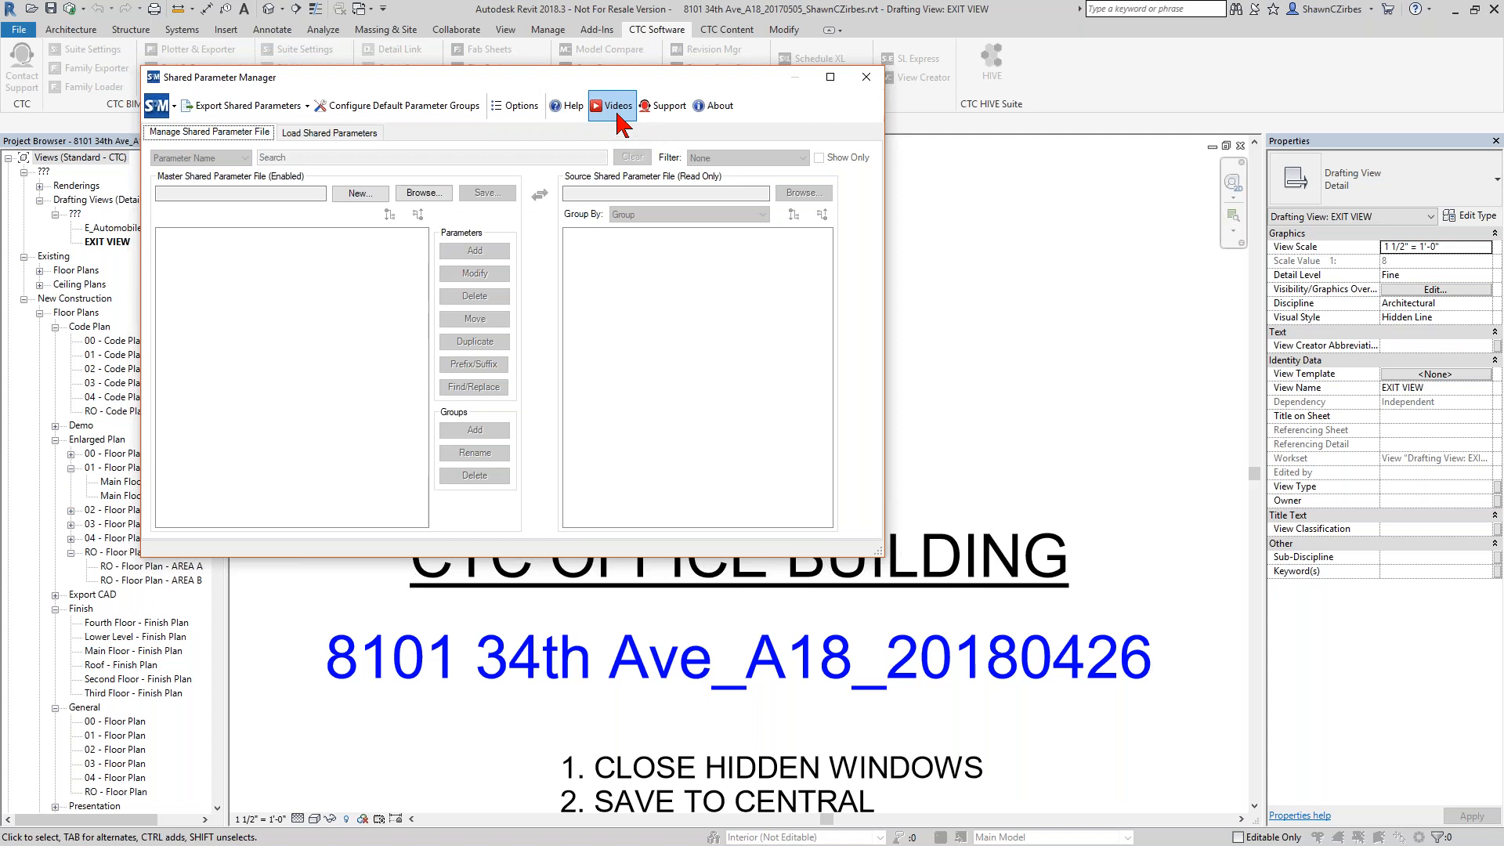
{"action": "left_click", "coordinate": [866, 77]}
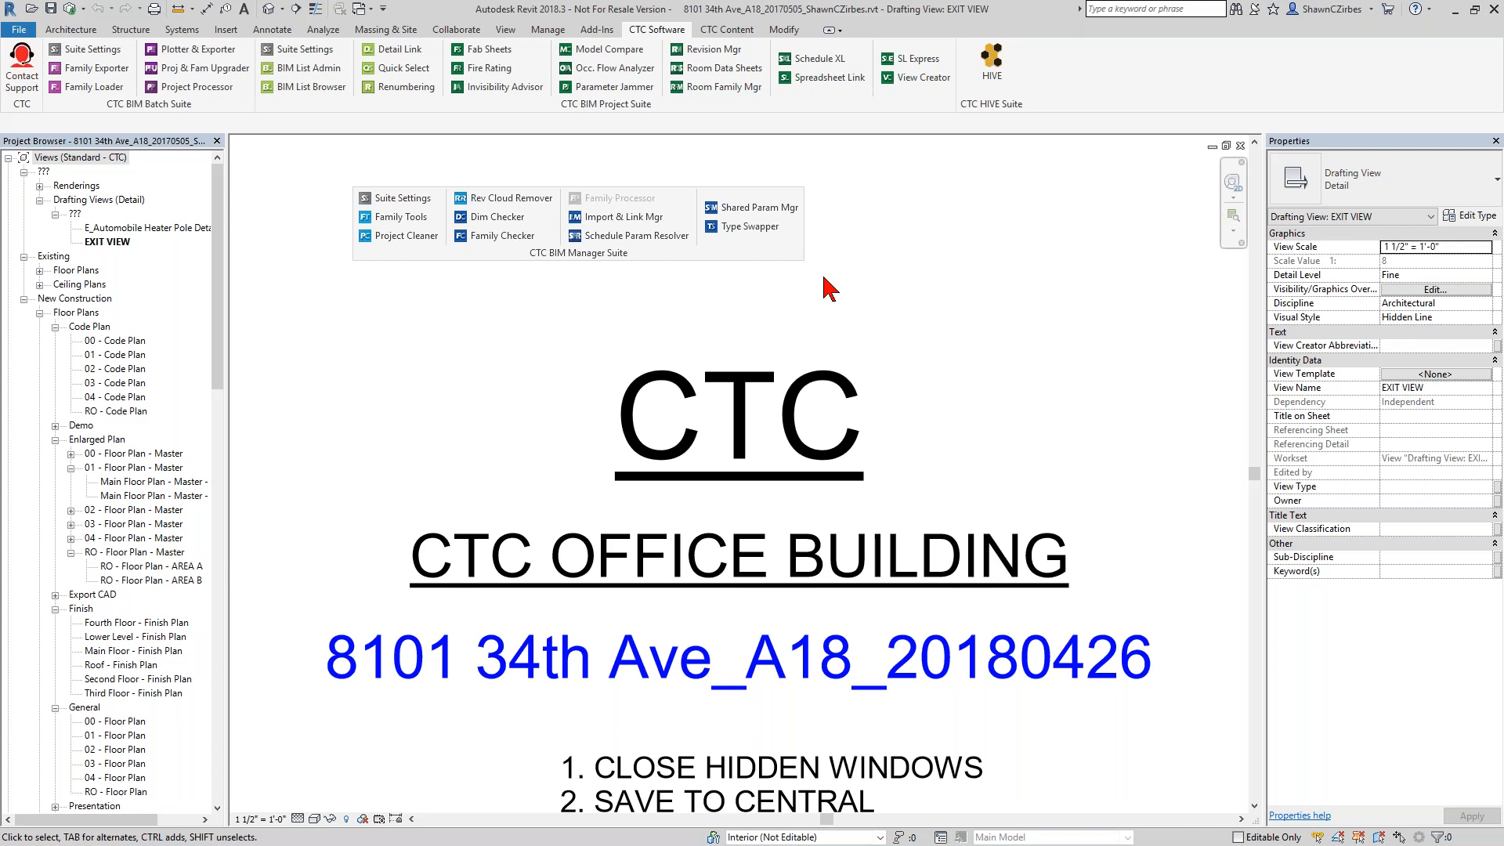
{"action": "left_click", "coordinate": [768, 208]}
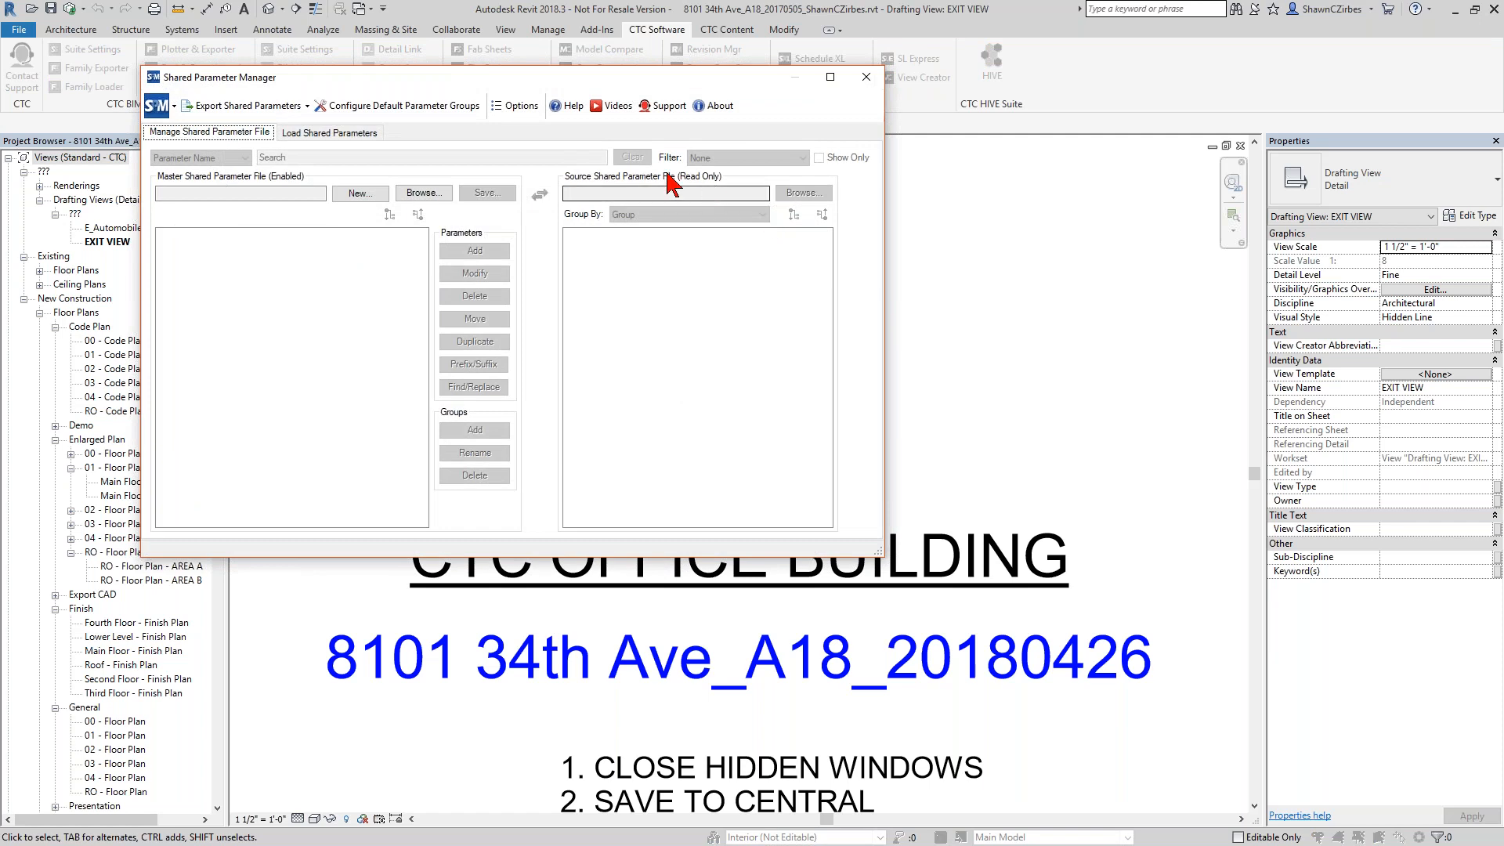
{"action": "left_click", "coordinate": [421, 199]}
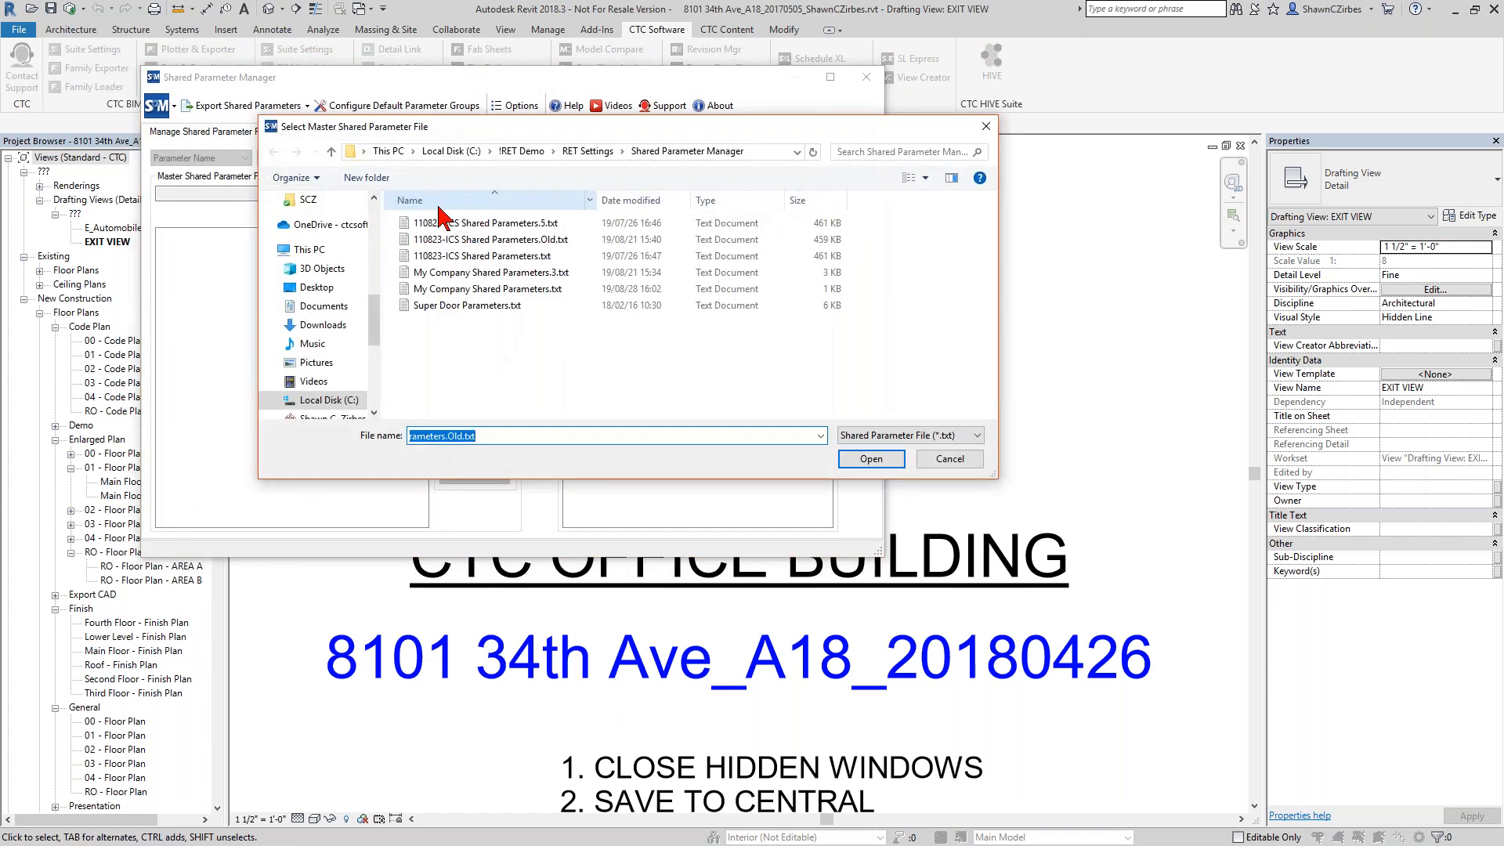
{"action": "double_click", "coordinate": [509, 227]}
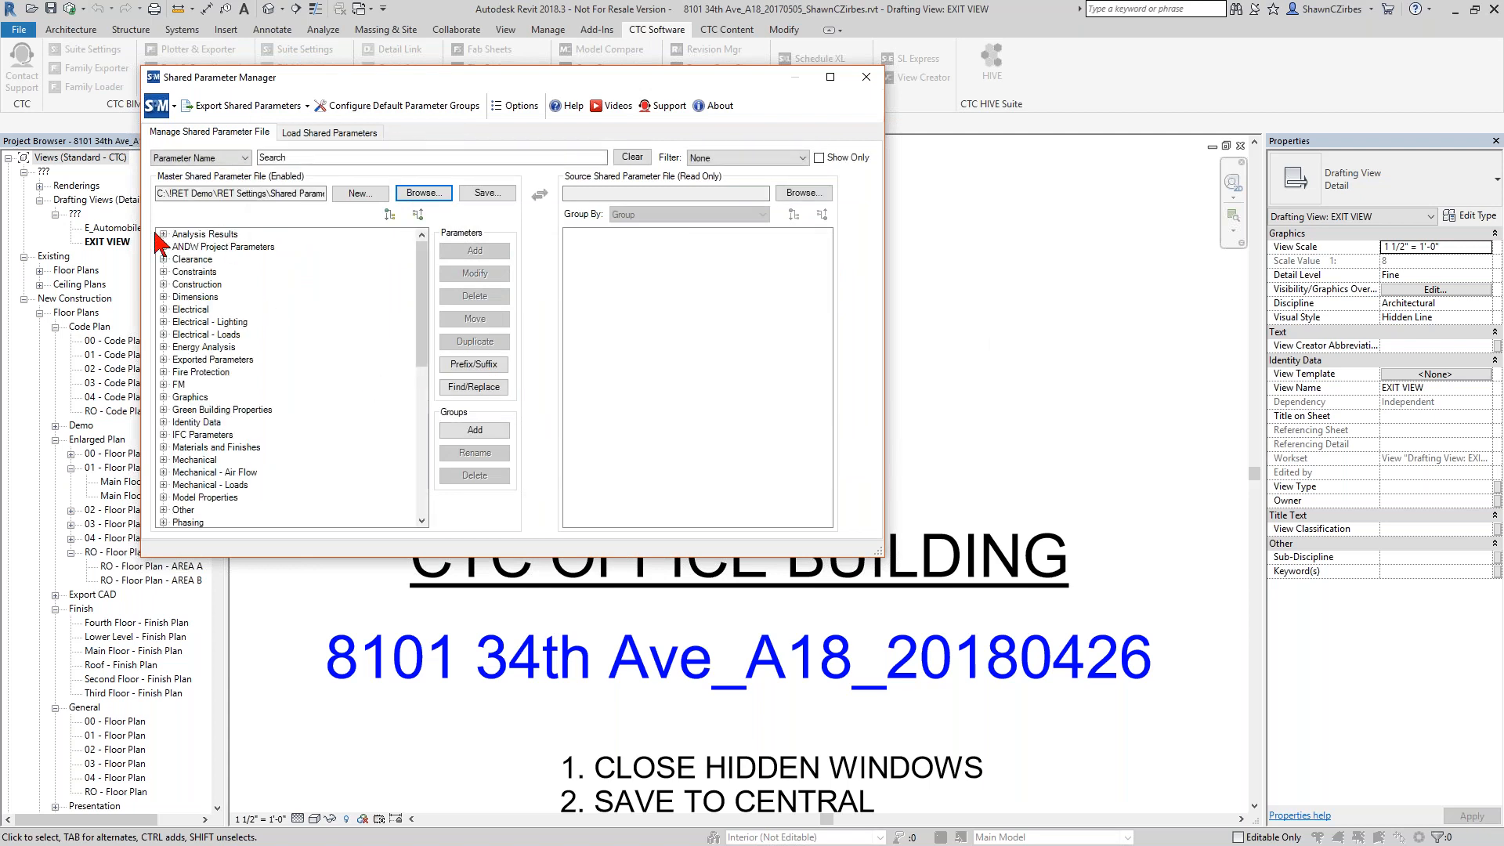
Expand the Analysis Results group and filter the master file to show only parameters with Naming Issues.
{"action": "left_click", "coordinate": [164, 235]}
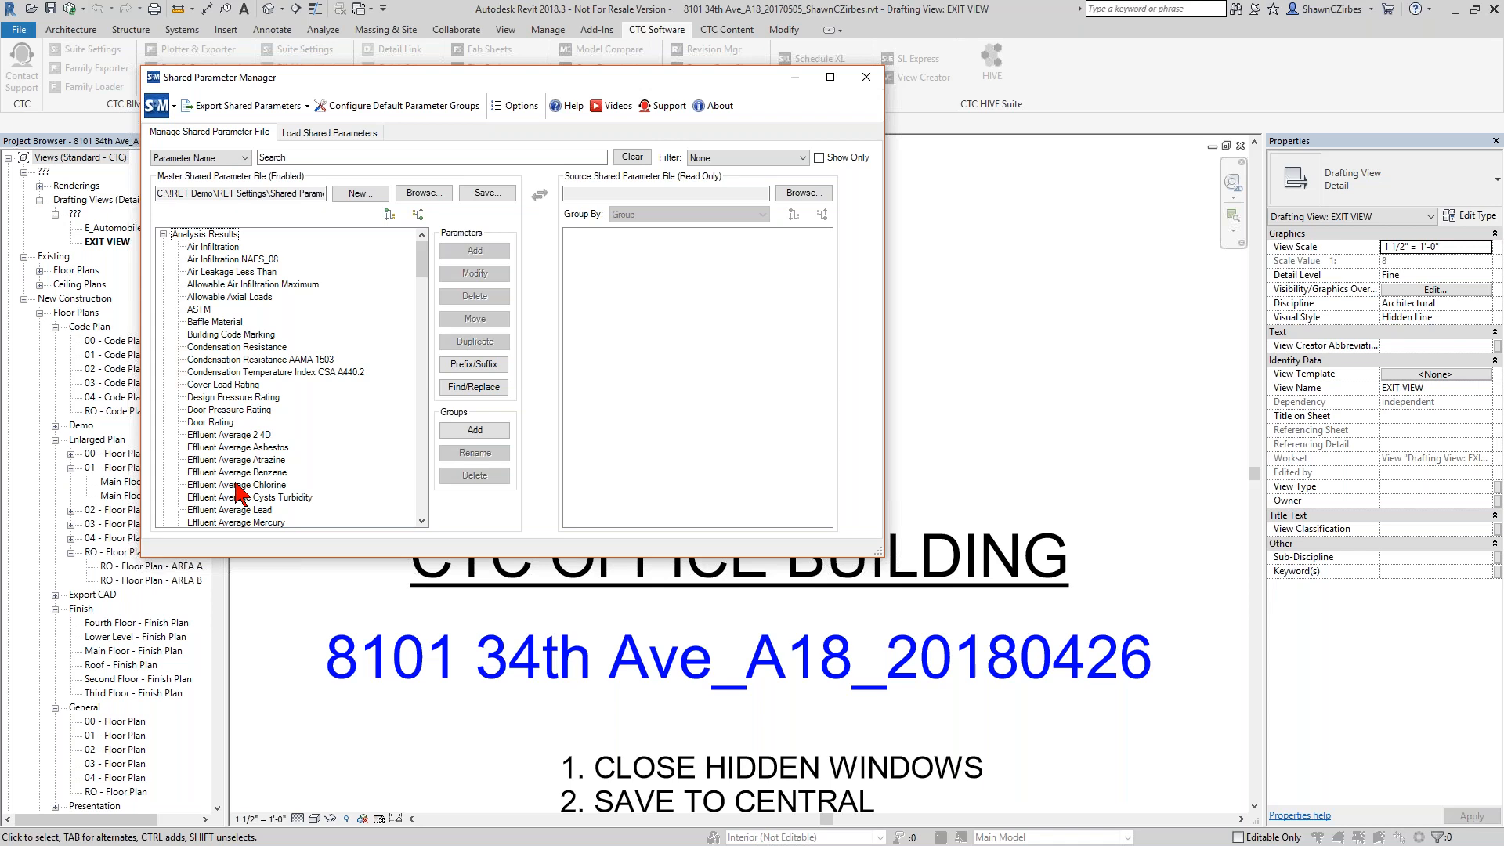
{"action": "left_click", "coordinate": [734, 159]}
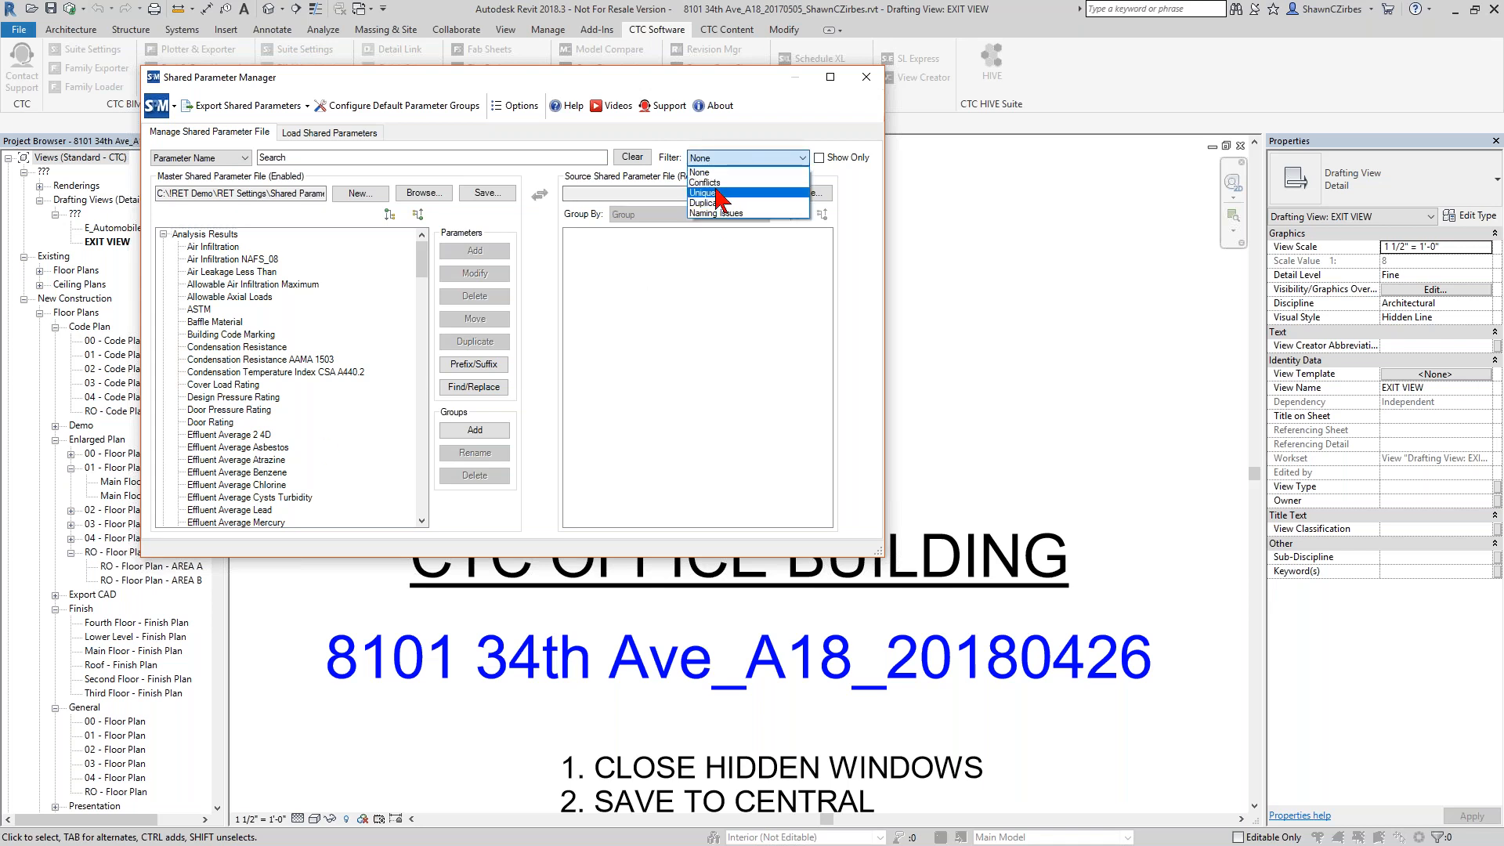
{"action": "left_click", "coordinate": [716, 213]}
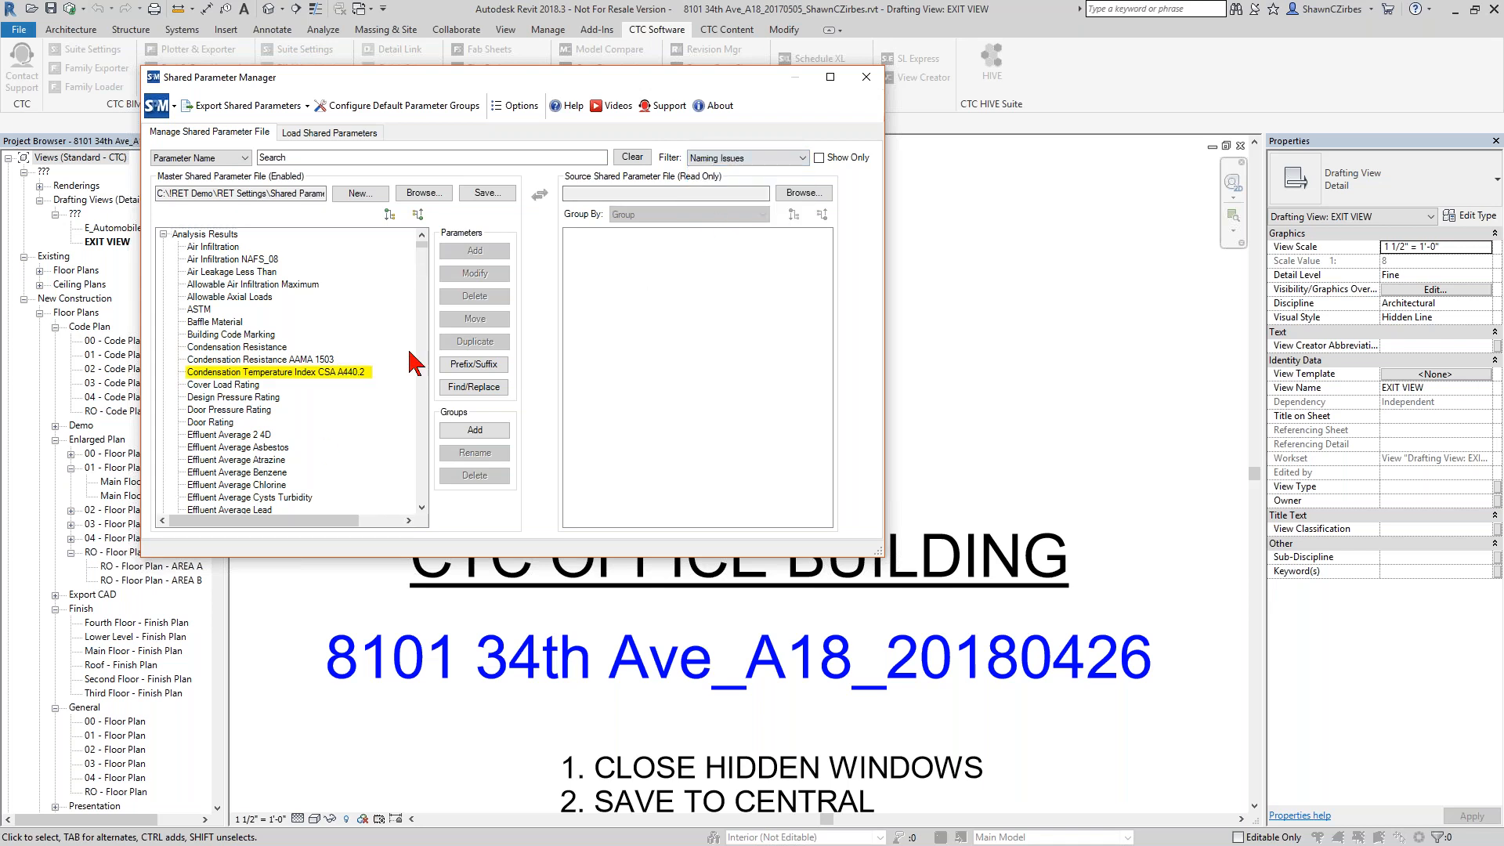
{"action": "left_click", "coordinate": [835, 158]}
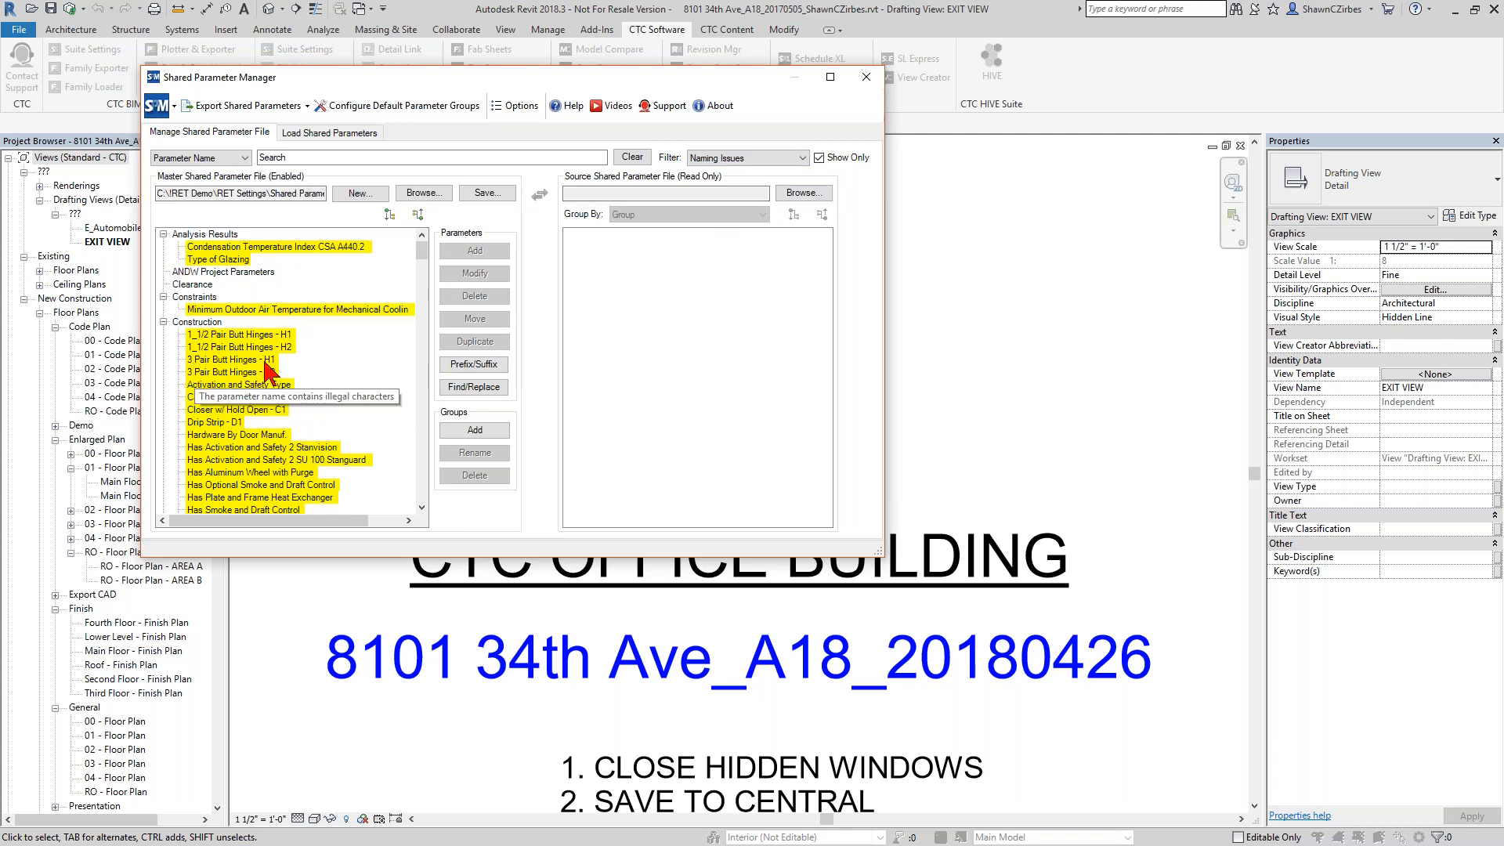
{"action": "scroll", "coordinate": [259, 429], "scroll_direction": "down", "scroll_amount": 10}
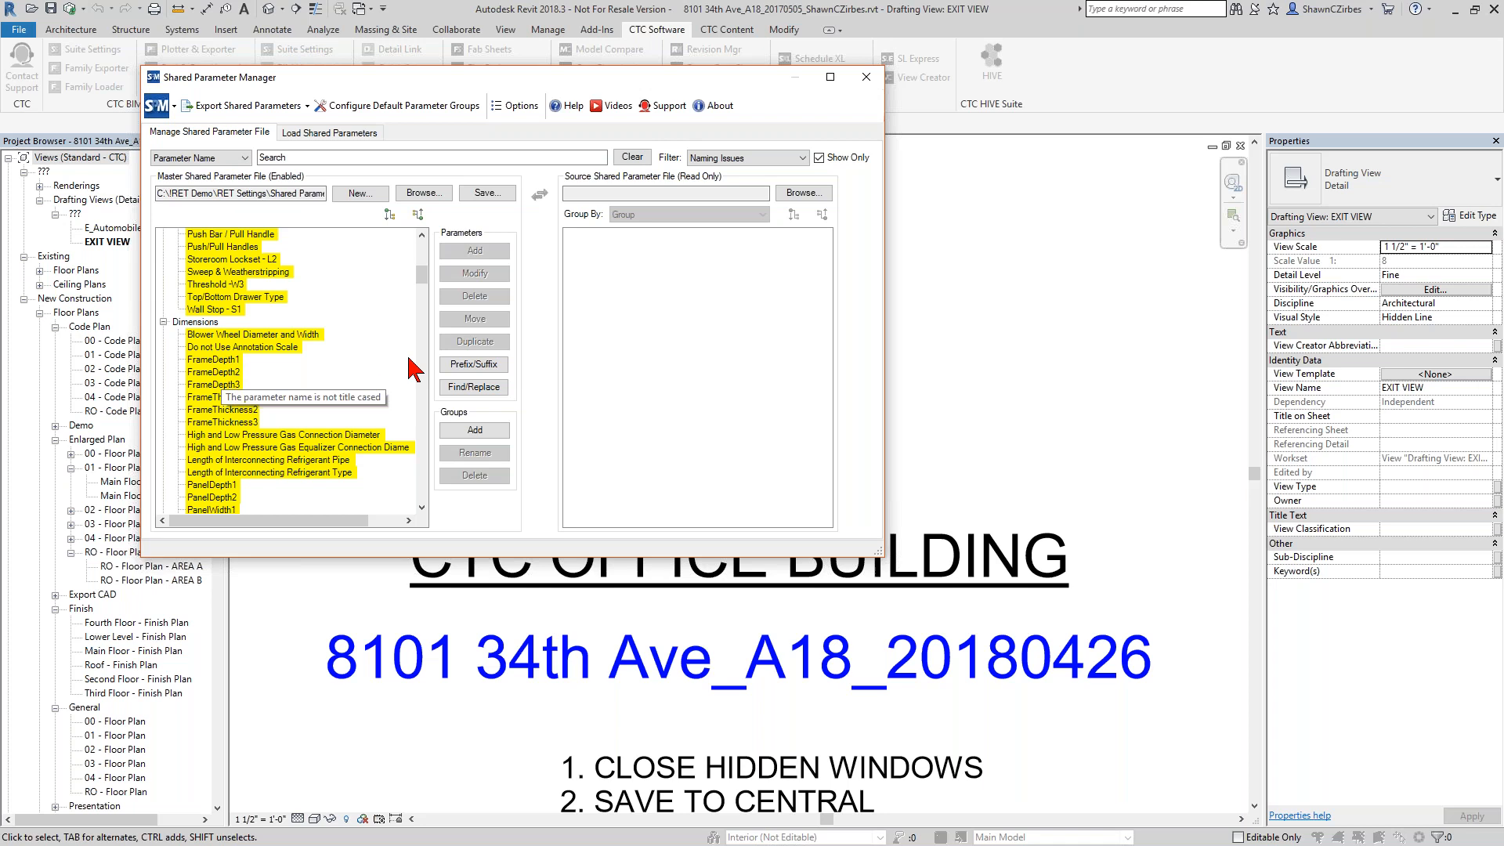
Turn off Show Only and set the filter to None to list all parameters of the master file.
{"action": "left_click", "coordinate": [819, 158]}
{"action": "left_click", "coordinate": [802, 158]}
{"action": "left_click", "coordinate": [740, 174]}
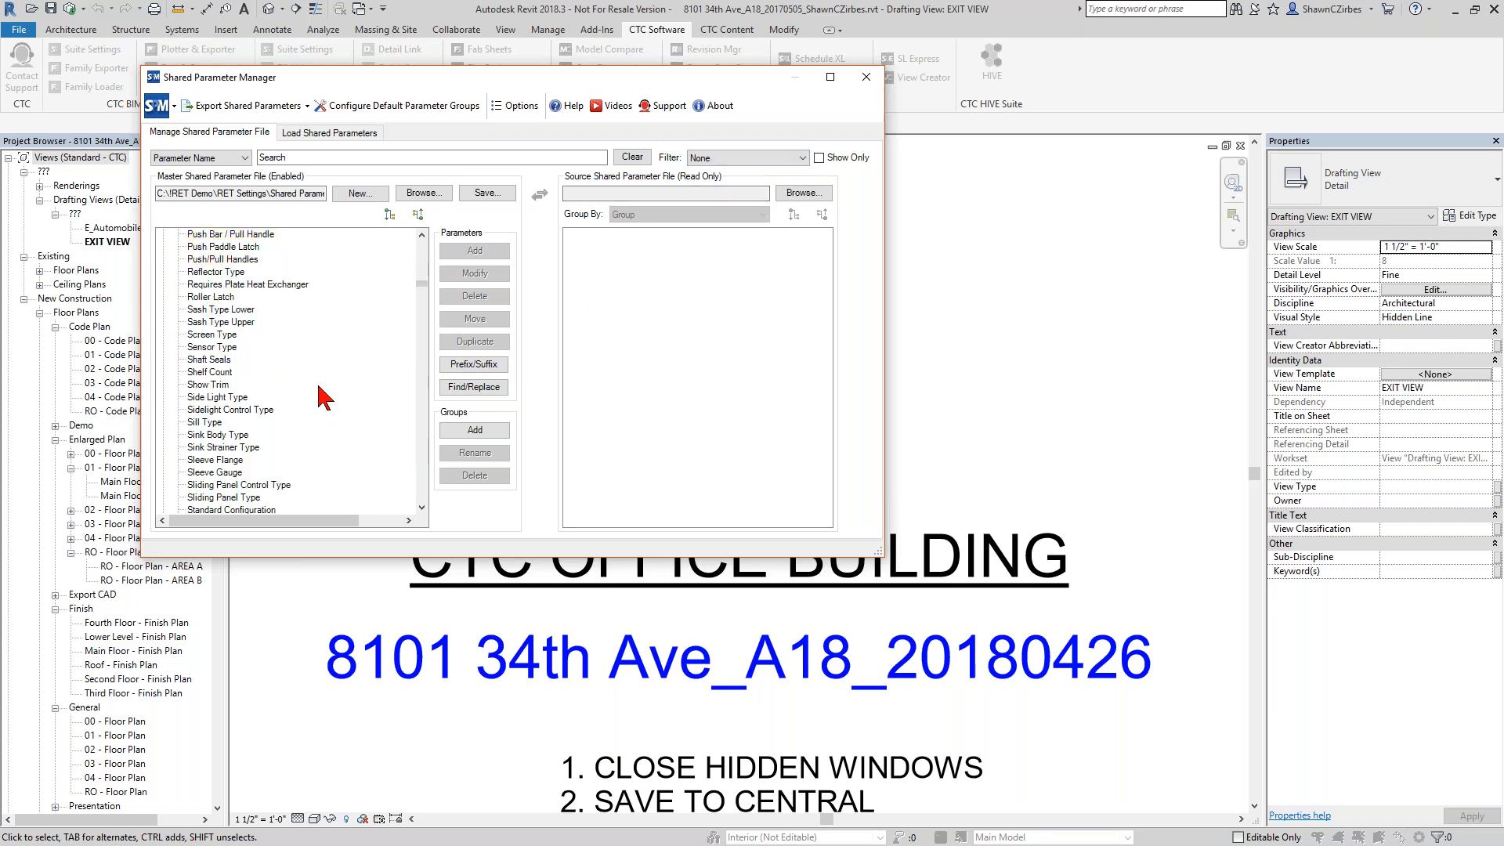
{"action": "scroll", "coordinate": [289, 333], "scroll_direction": "up", "scroll_amount": 7}
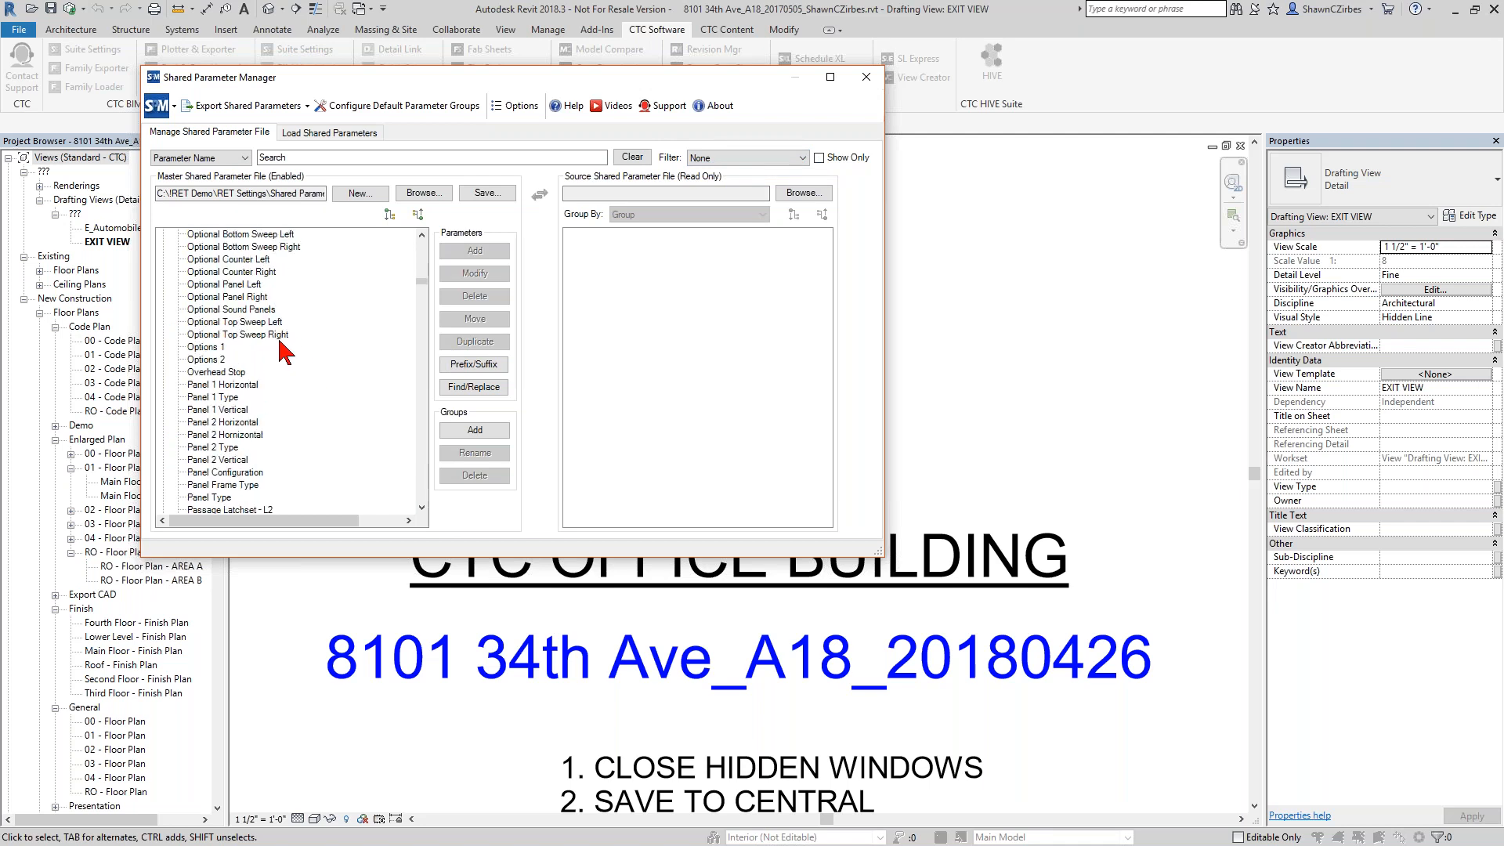
Filter the master file by Naming Issues again and restrict the list to the matching parameters only.
{"action": "left_click", "coordinate": [799, 157]}
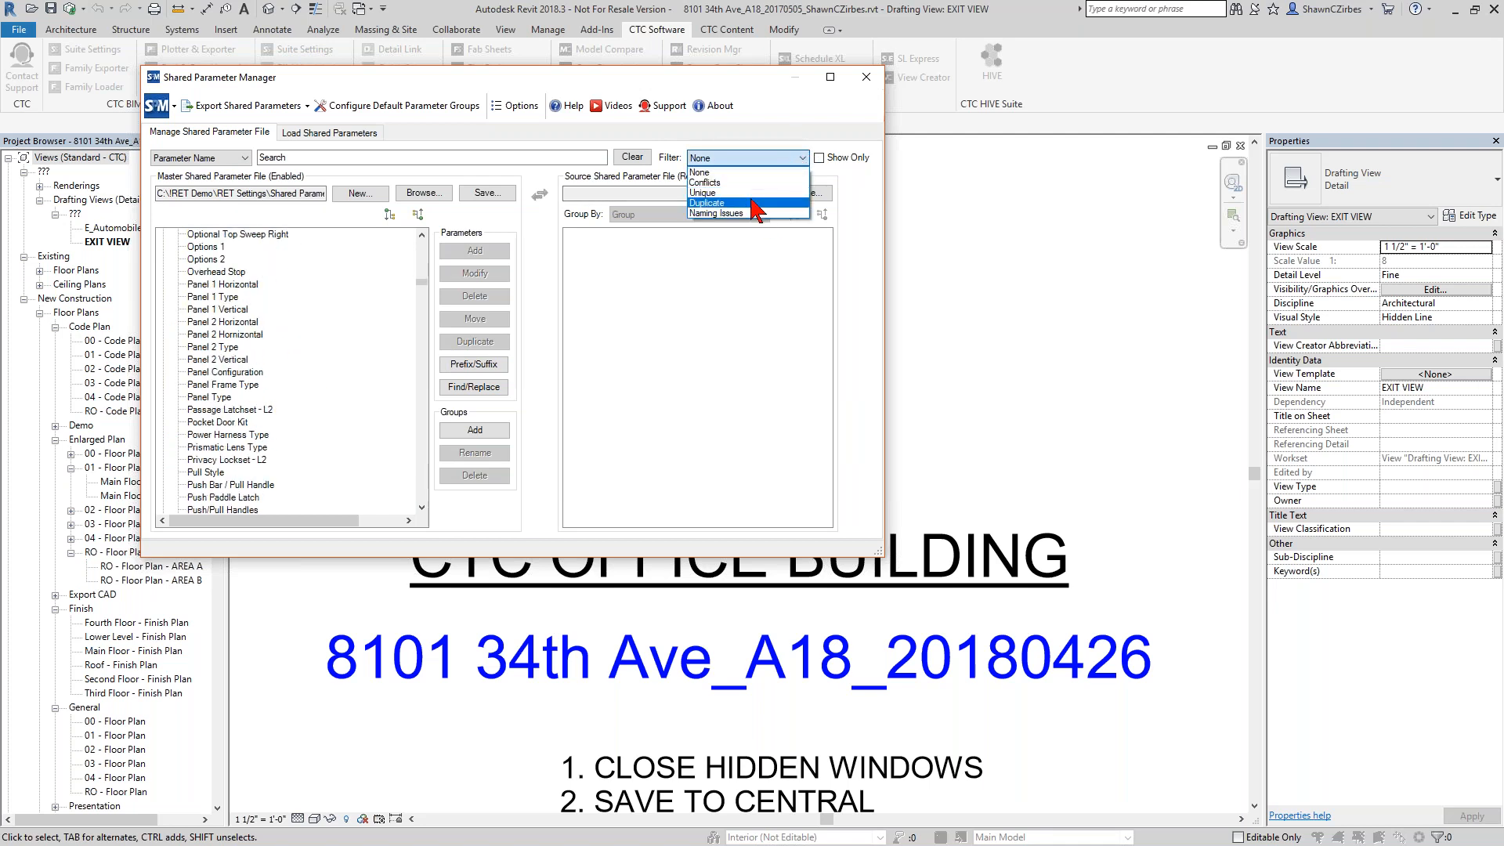
{"action": "left_click", "coordinate": [716, 213]}
{"action": "left_click", "coordinate": [819, 158]}
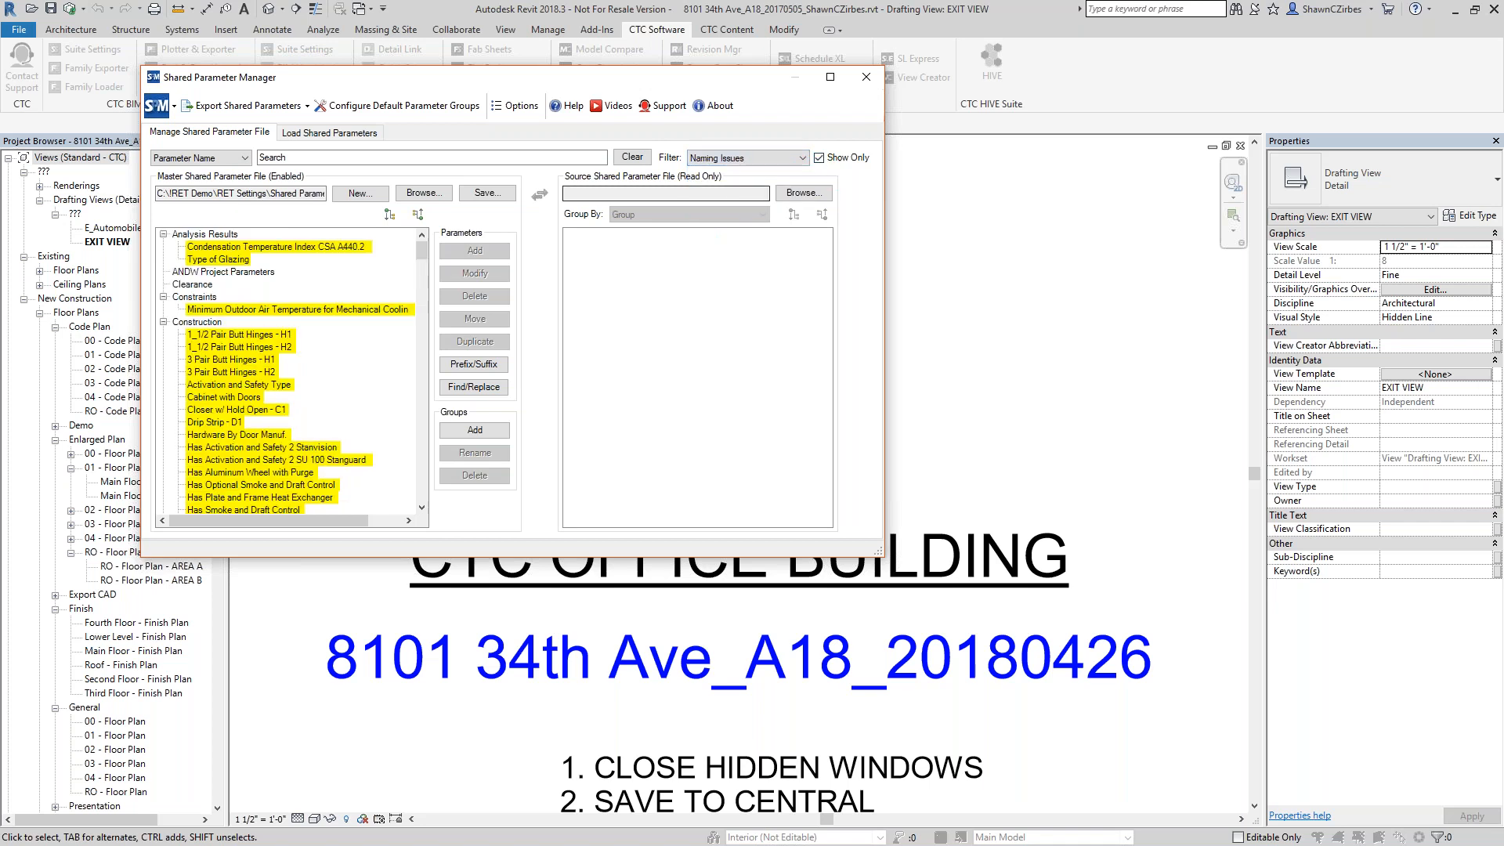
{"action": "scroll", "coordinate": [302, 362], "scroll_direction": "down", "scroll_amount": 10}
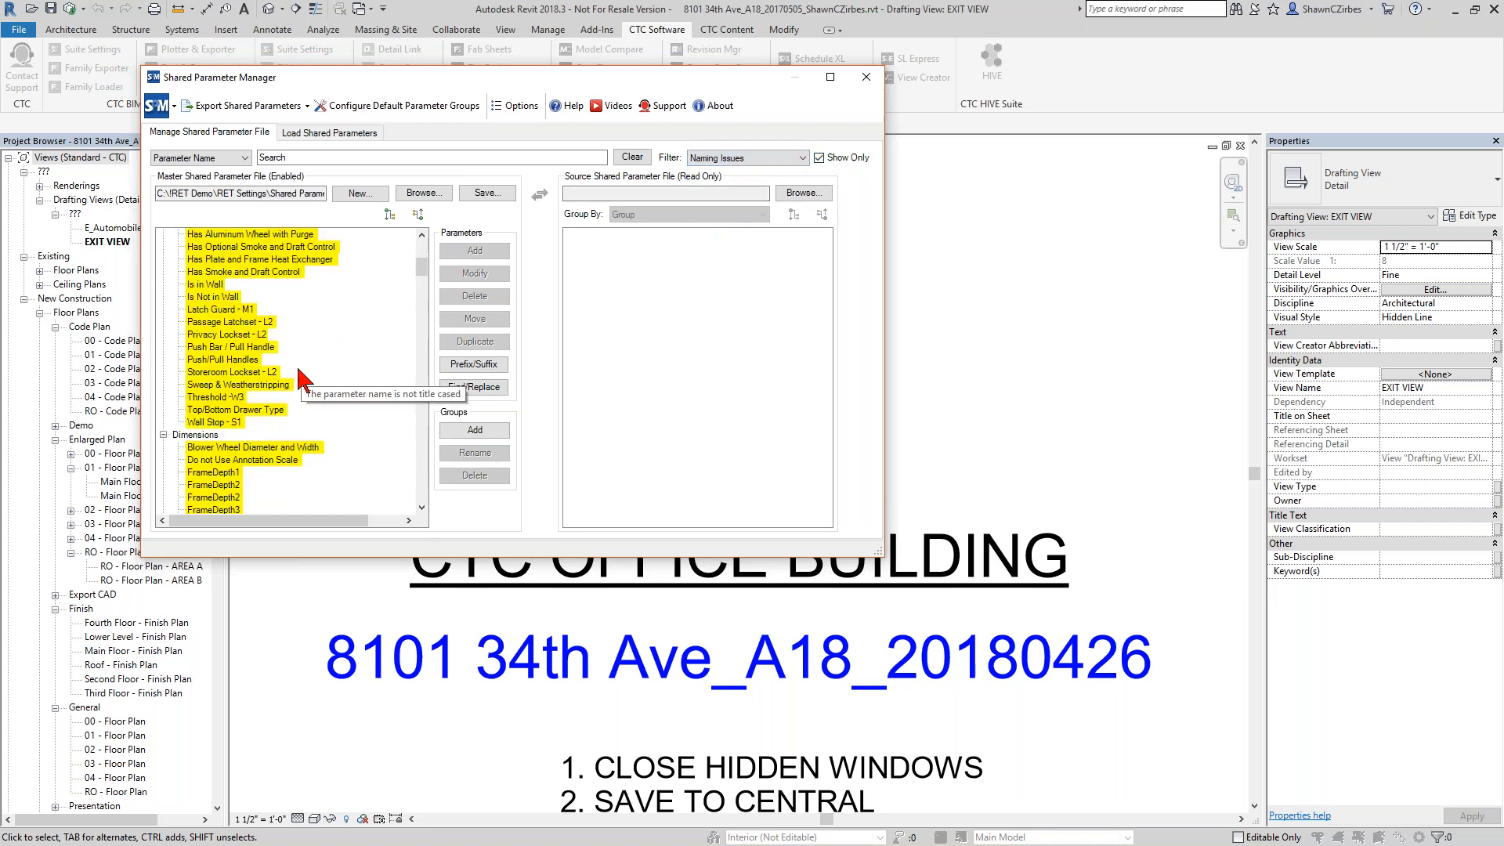
Open the FrameDepth1 parameter from the Dimensions group for modification, examine its name, and accept it without edits.
{"action": "left_click", "coordinate": [218, 322]}
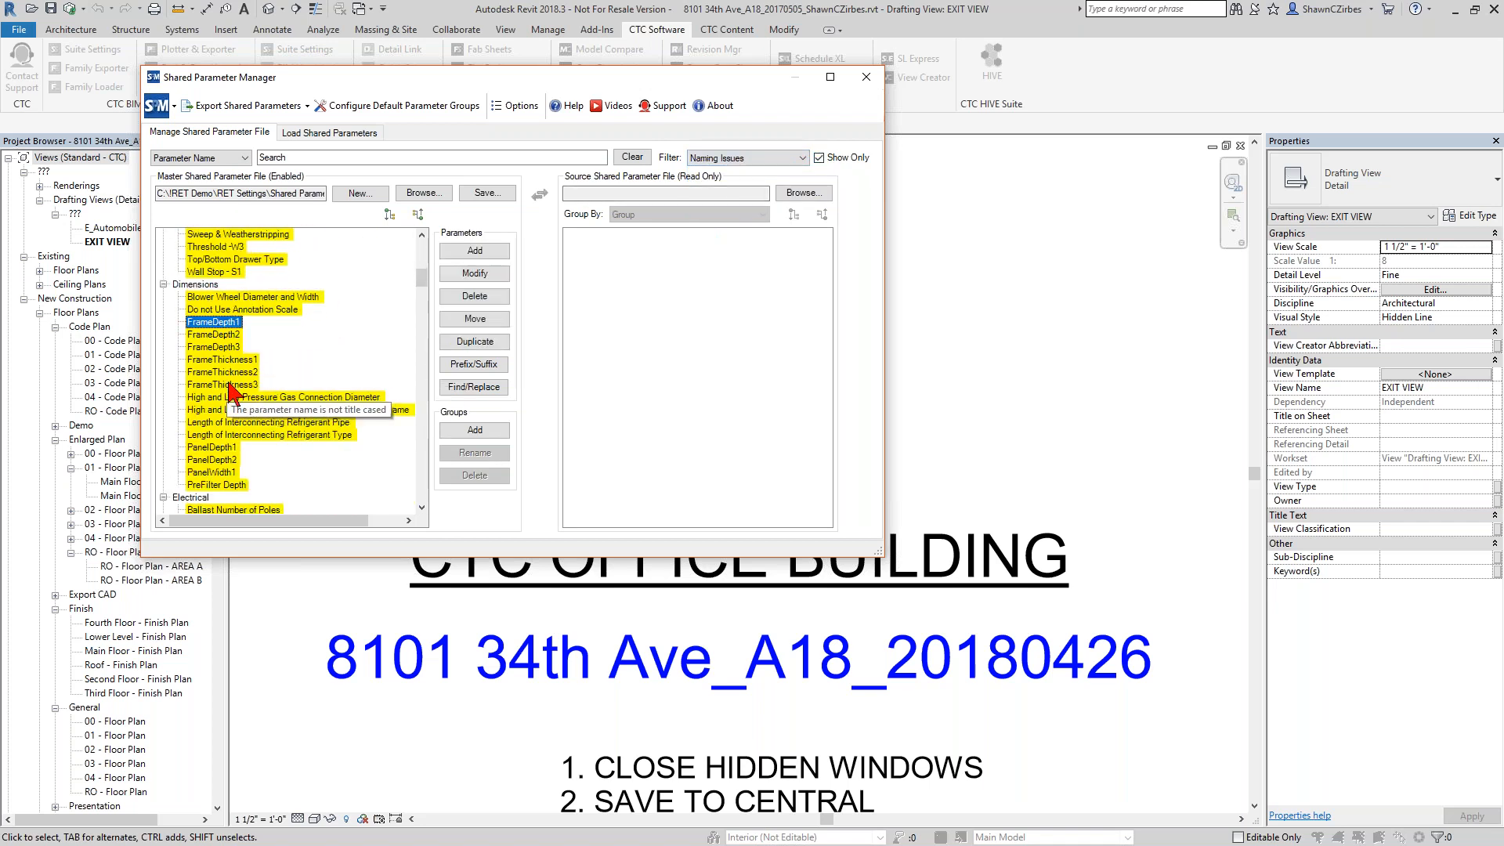
{"action": "left_click", "coordinate": [230, 385], "text": "shift"}
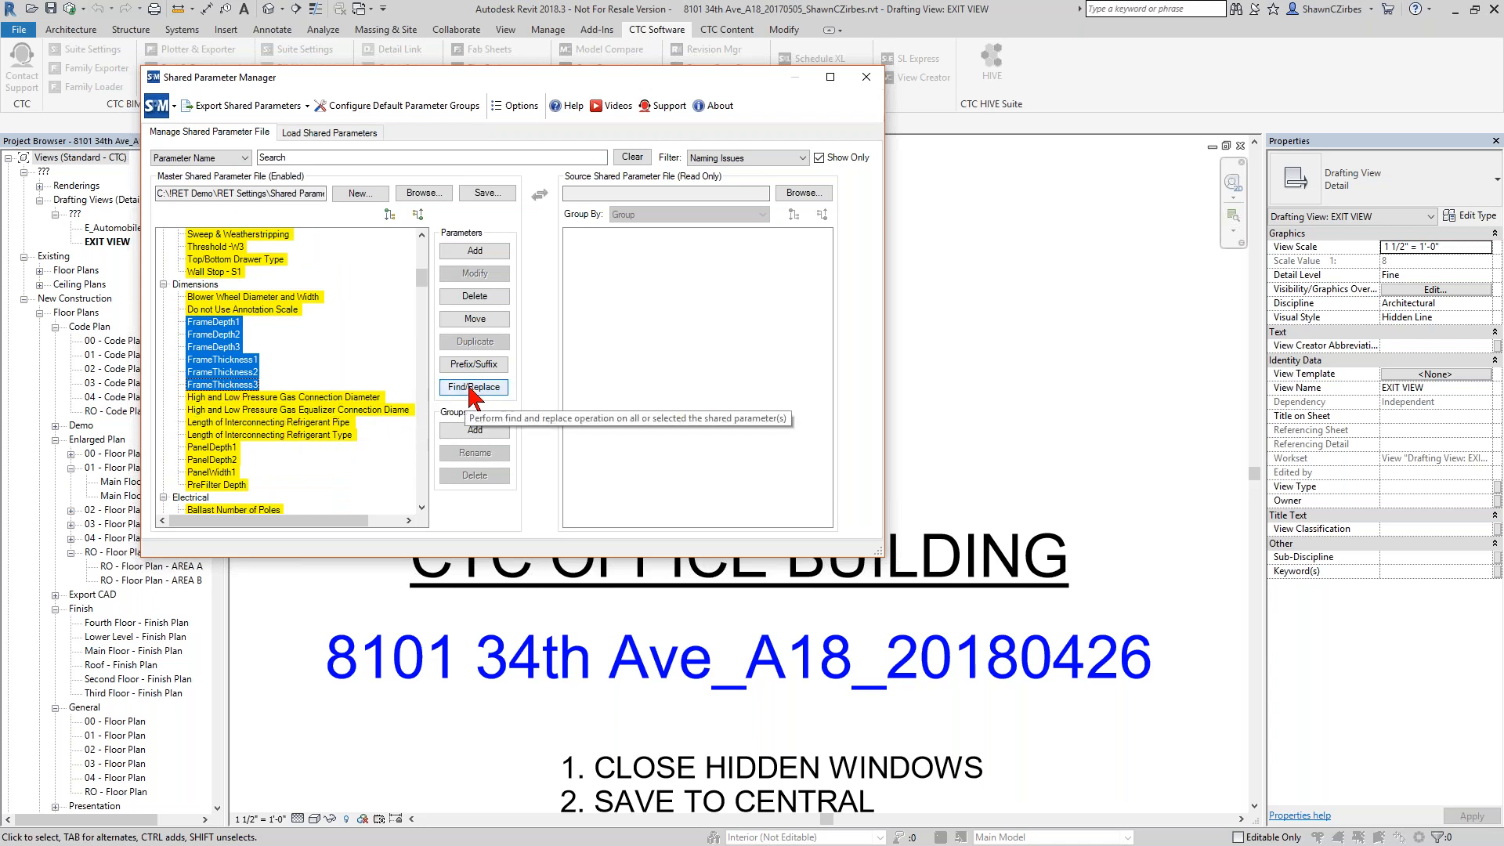
{"action": "left_click", "coordinate": [229, 323]}
{"action": "double_click", "coordinate": [229, 324]}
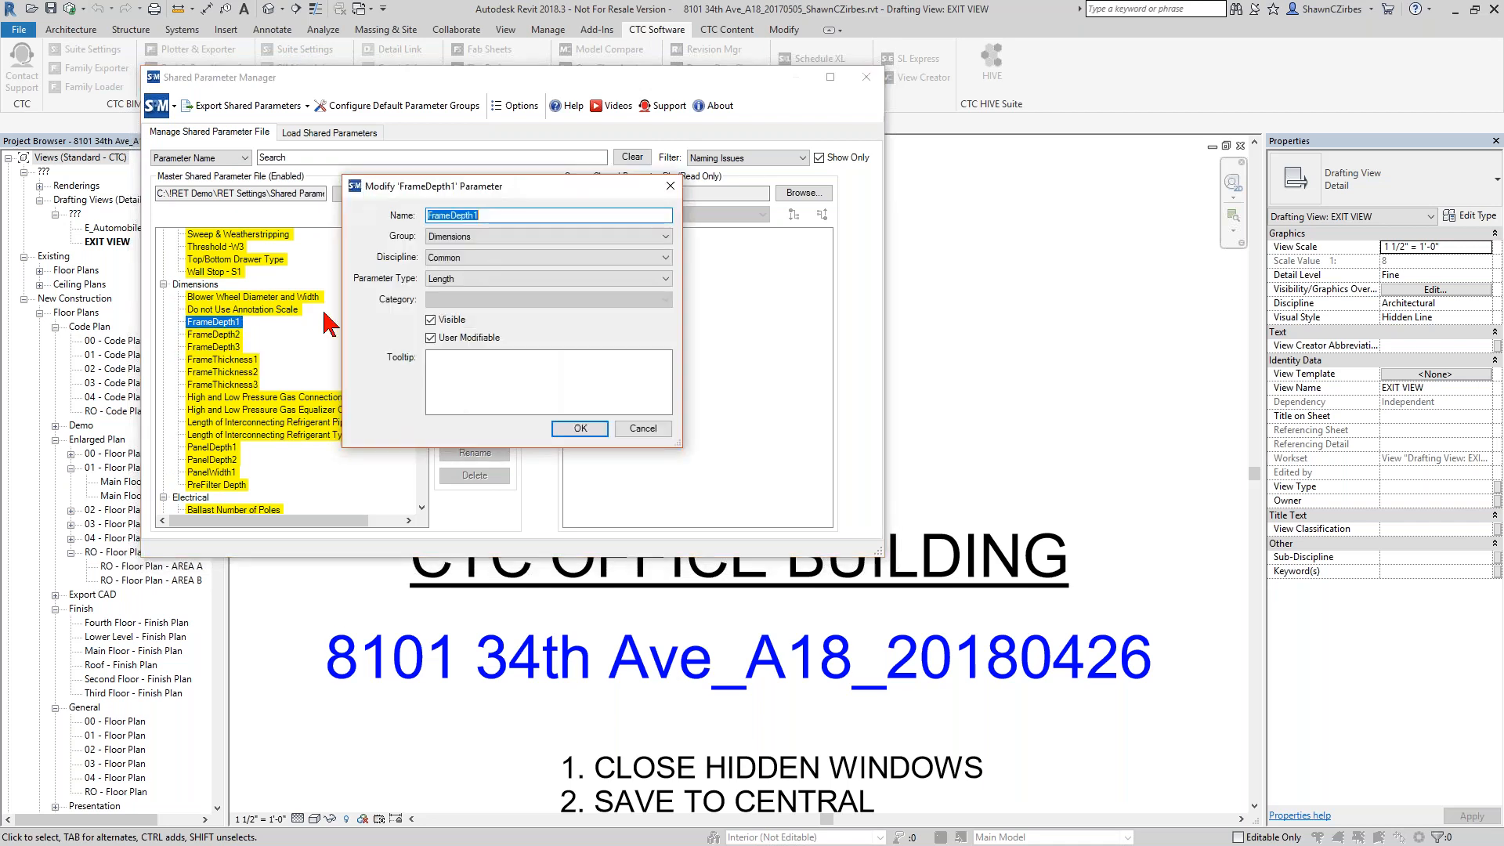
{"action": "left_click", "coordinate": [450, 215]}
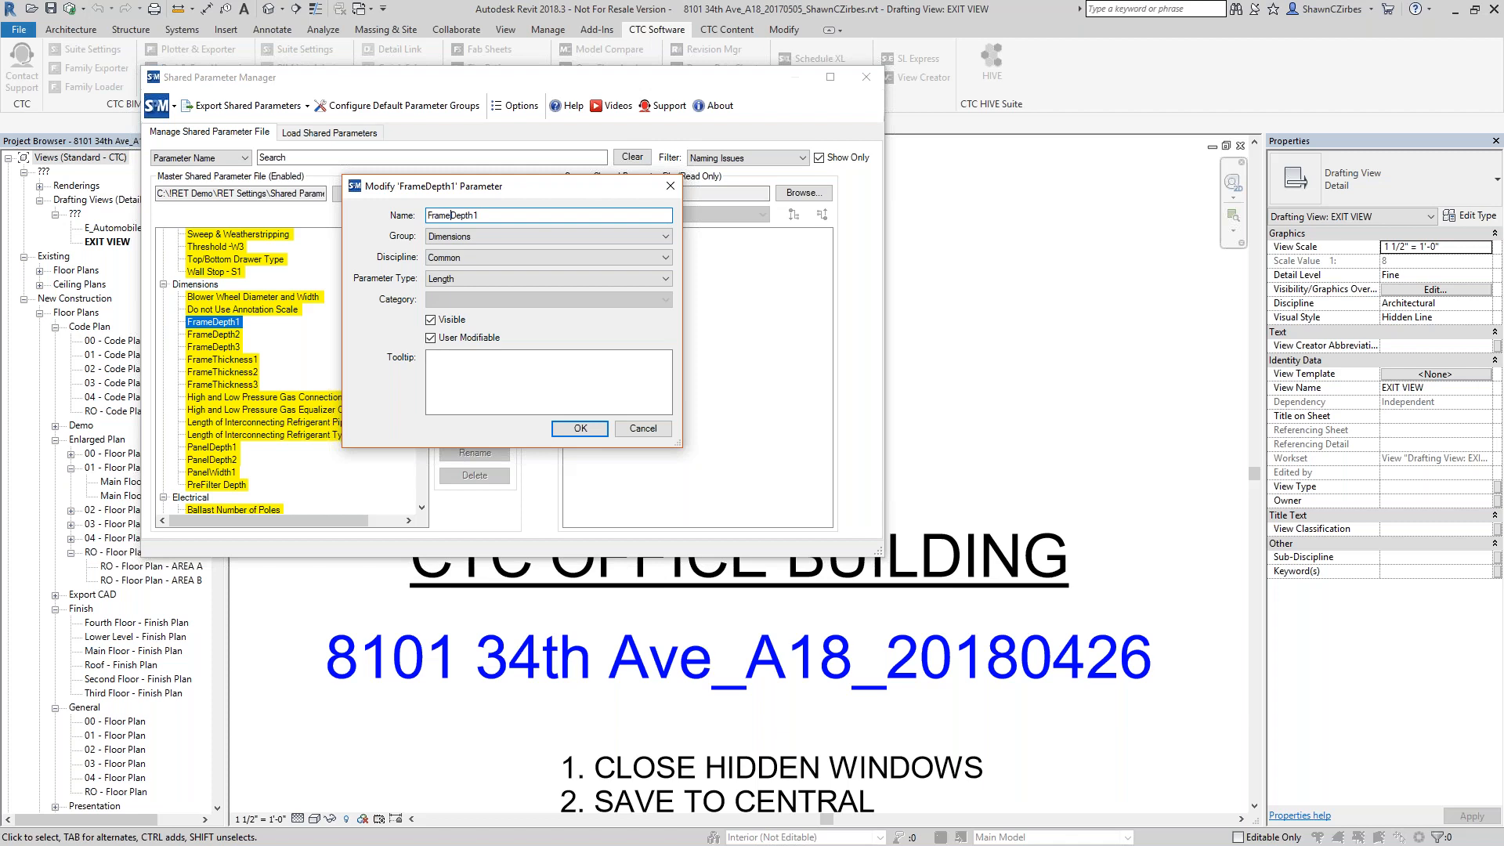
{"action": "left_click", "coordinate": [579, 428]}
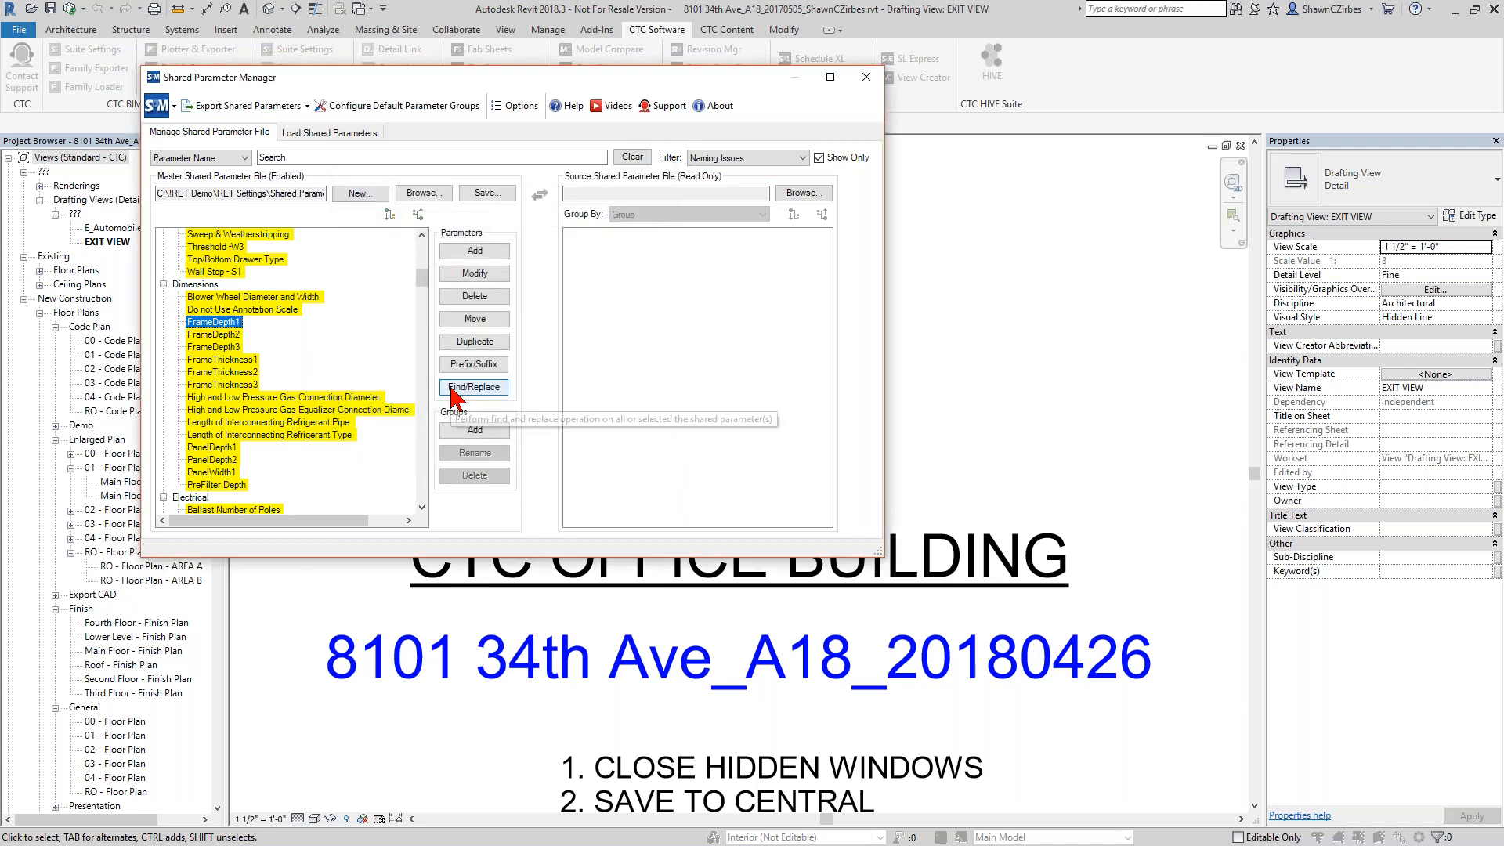
Find "Frame" and replace it with "Frame " plus trailing space in the selected parameters FrameDepth1 through FrameThickness3, accepting new GUIDs.
{"action": "mouse_move", "coordinate": [207, 326]}
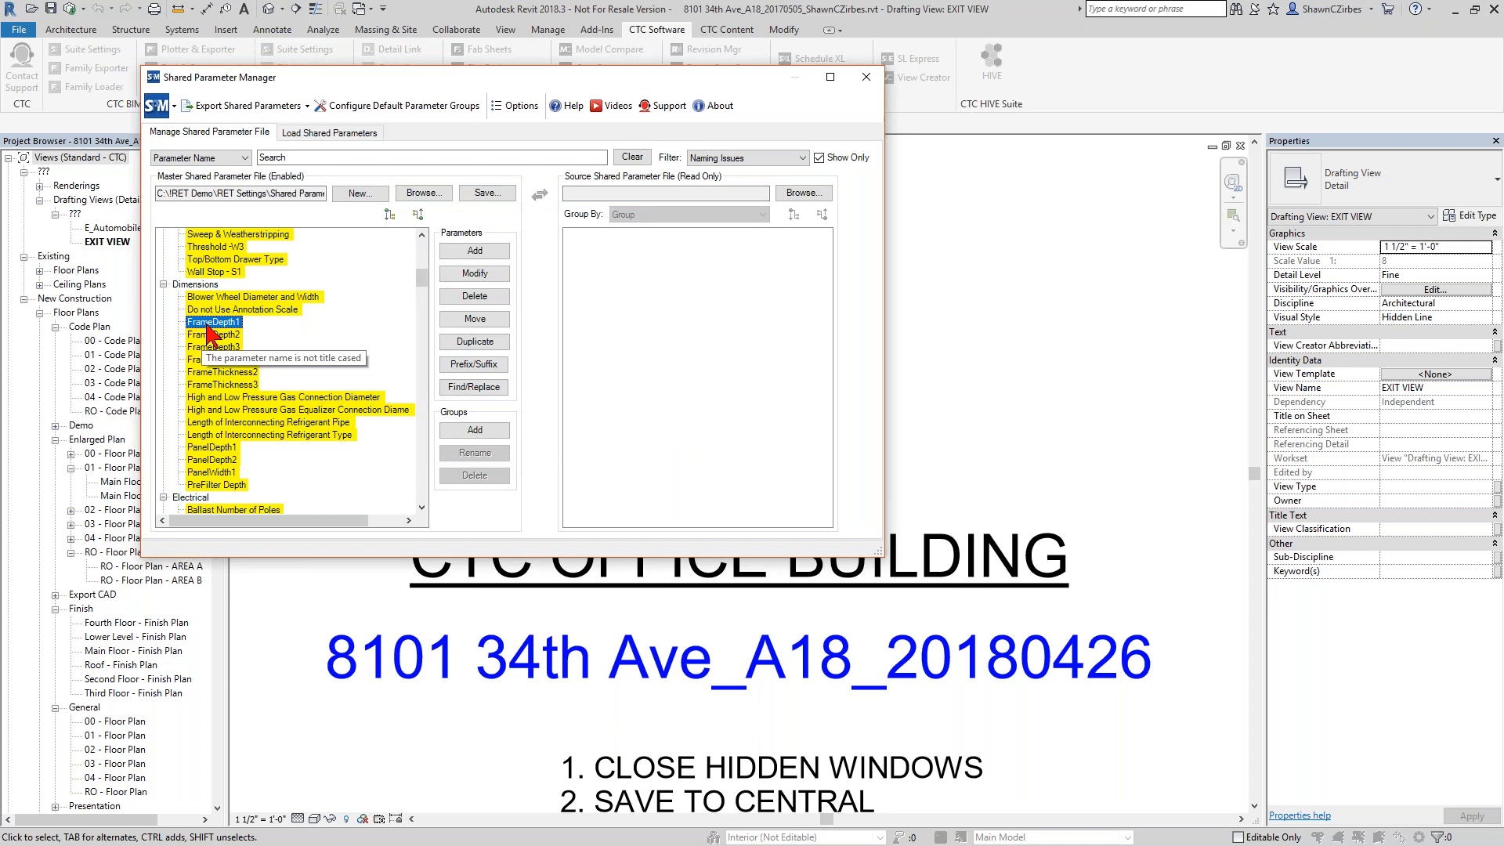
{"action": "left_click", "coordinate": [221, 385], "text": "shift"}
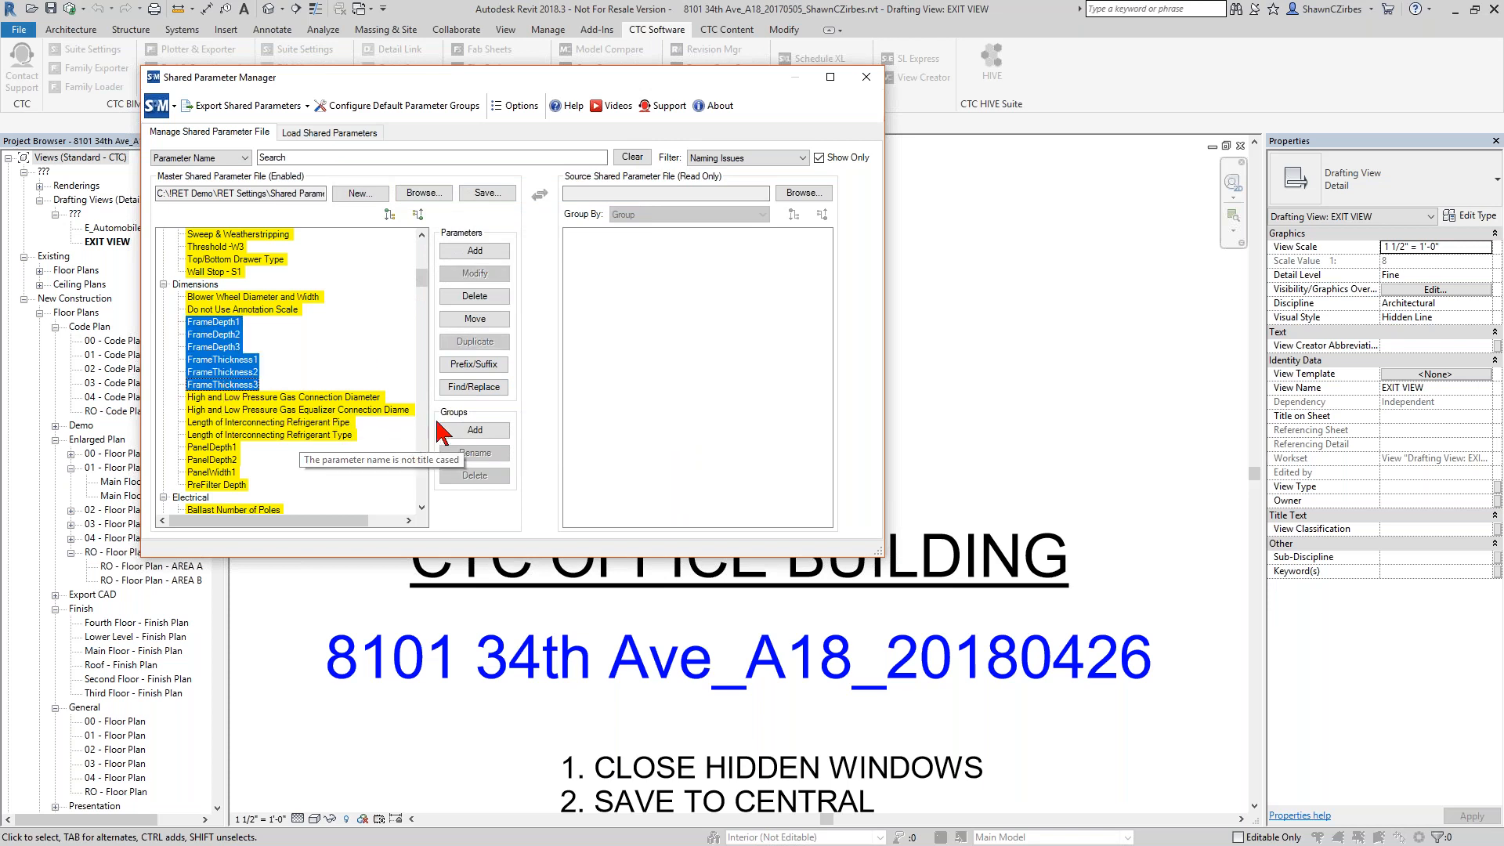
{"action": "left_click", "coordinate": [482, 389]}
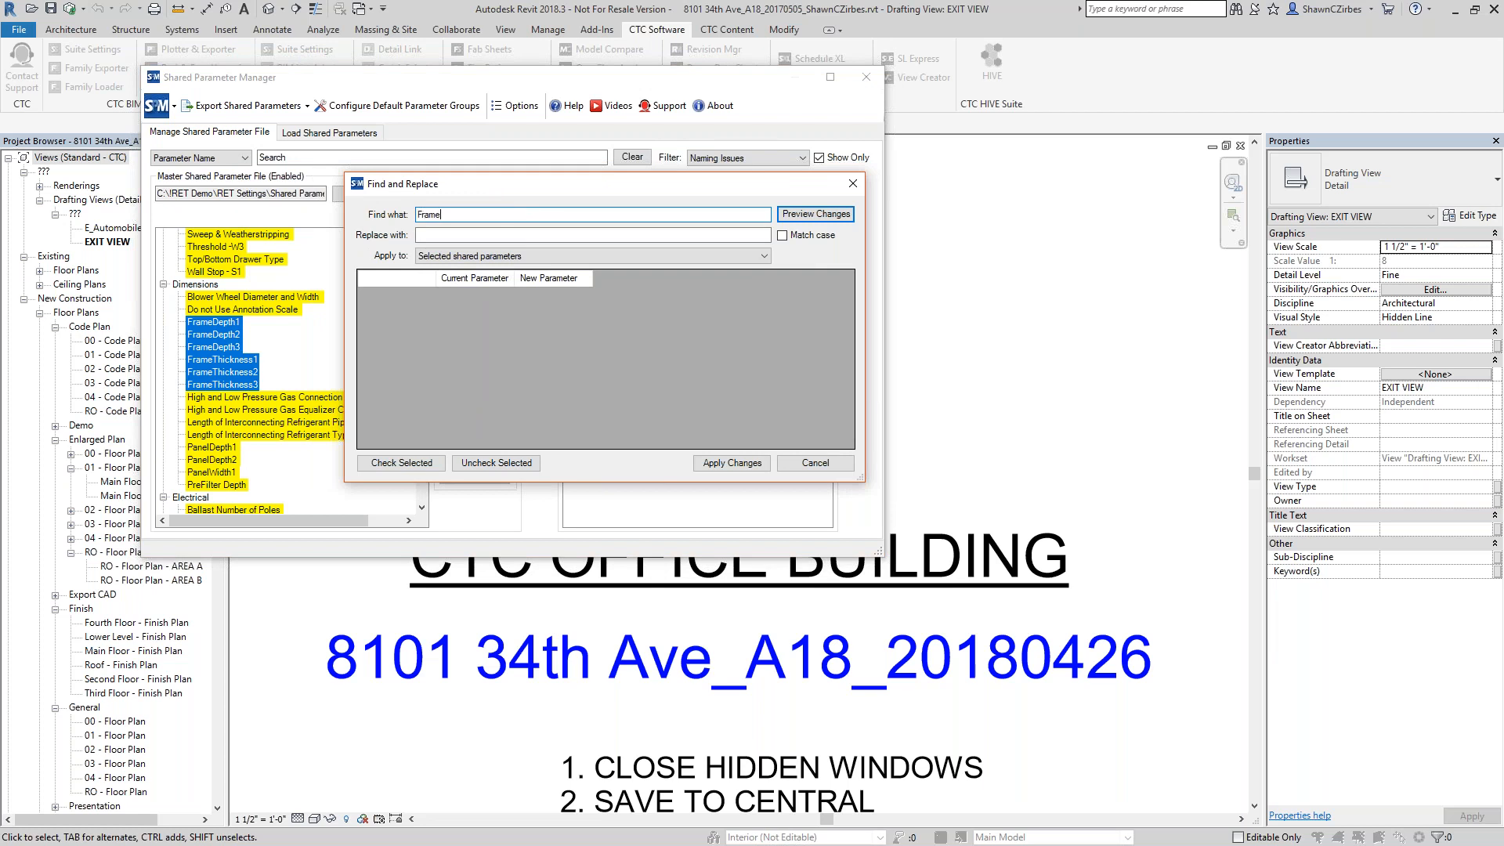
{"action": "key", "text": "Tab"}
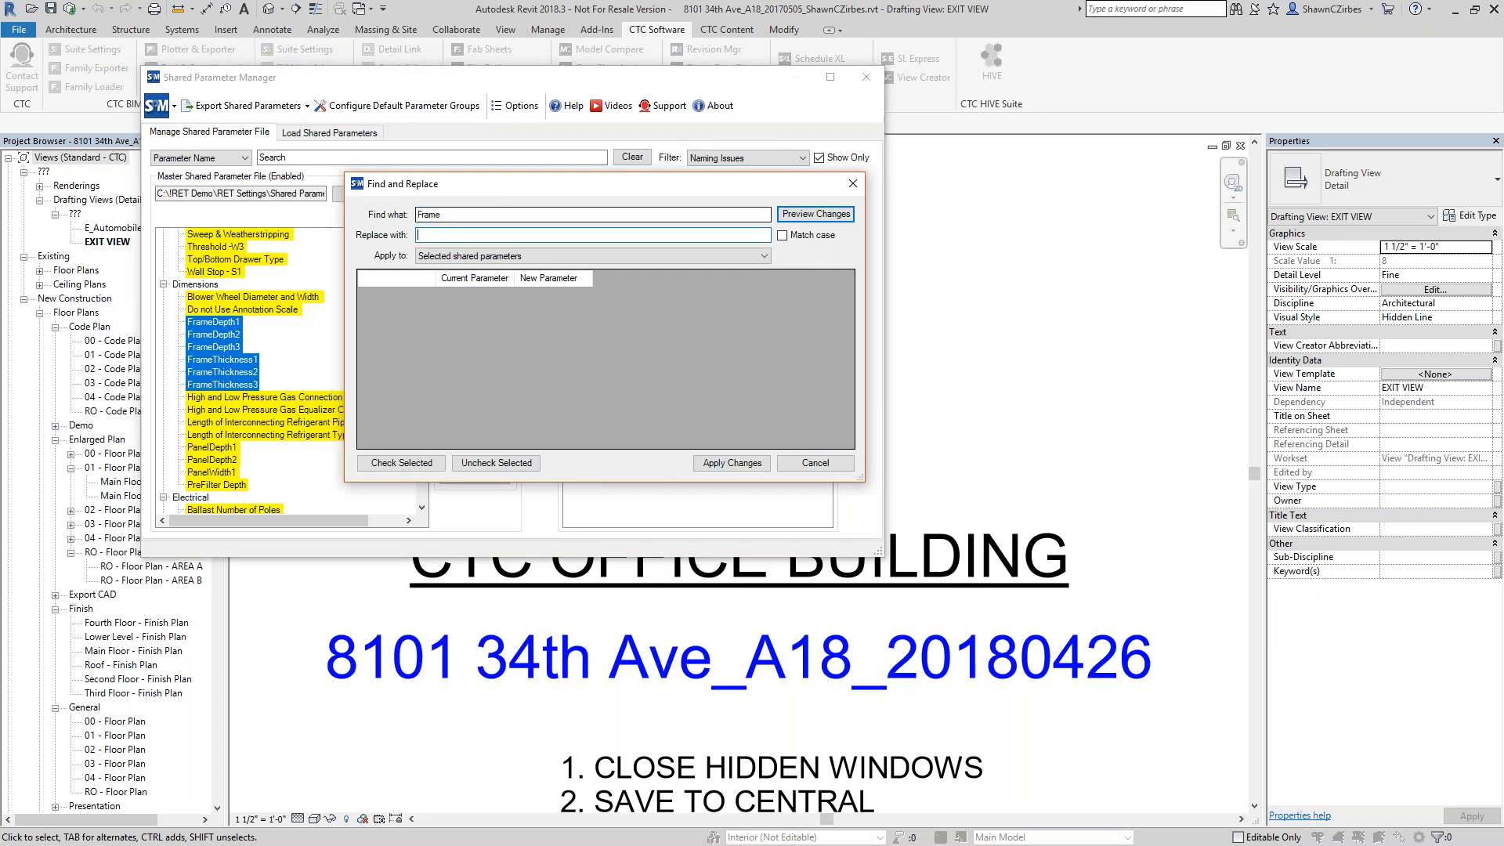
{"action": "left_click", "coordinate": [816, 213]}
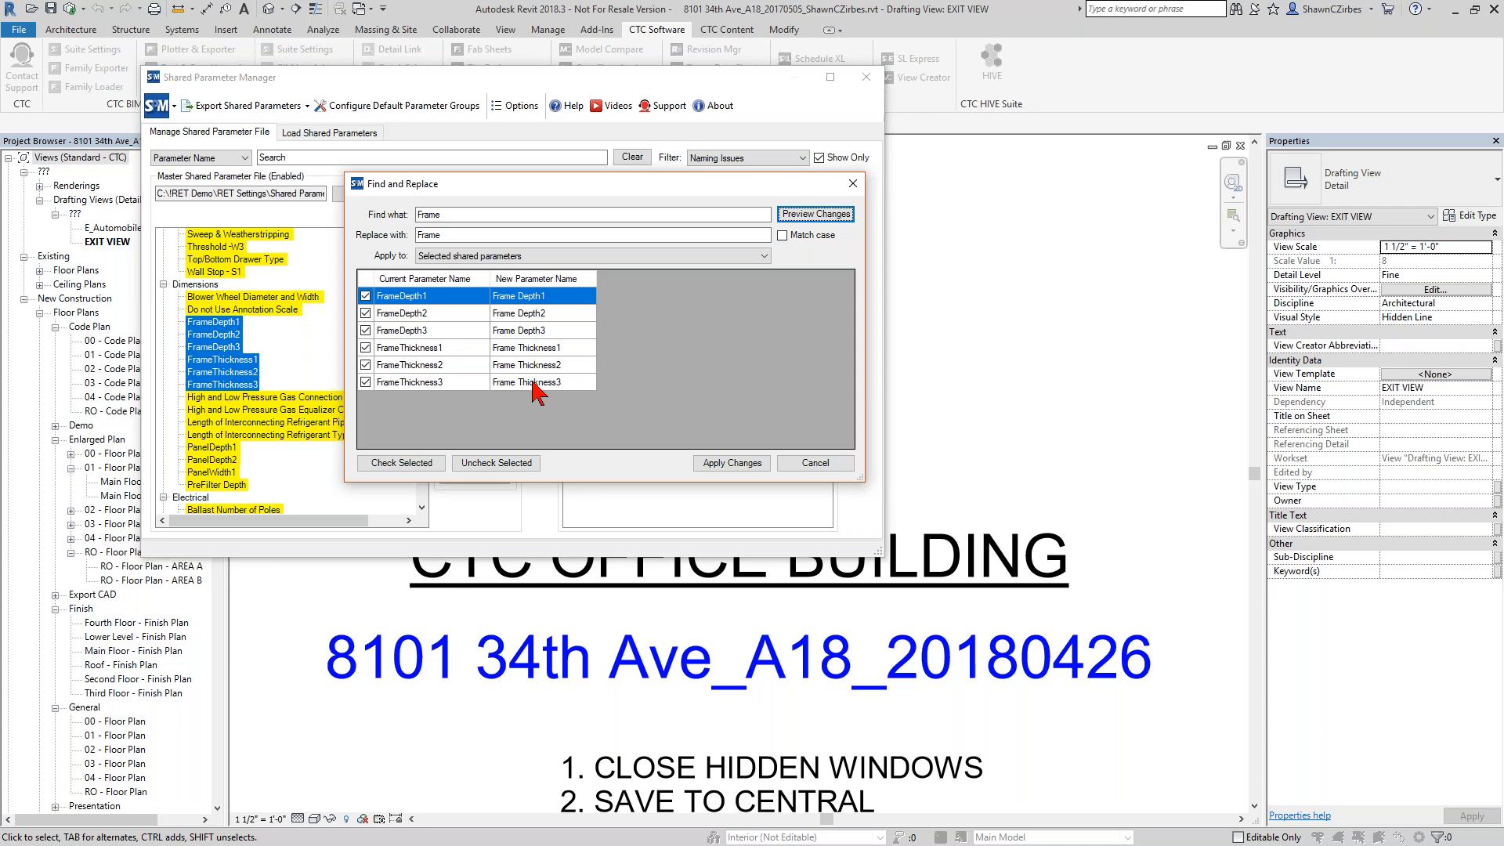
{"action": "left_click", "coordinate": [719, 464]}
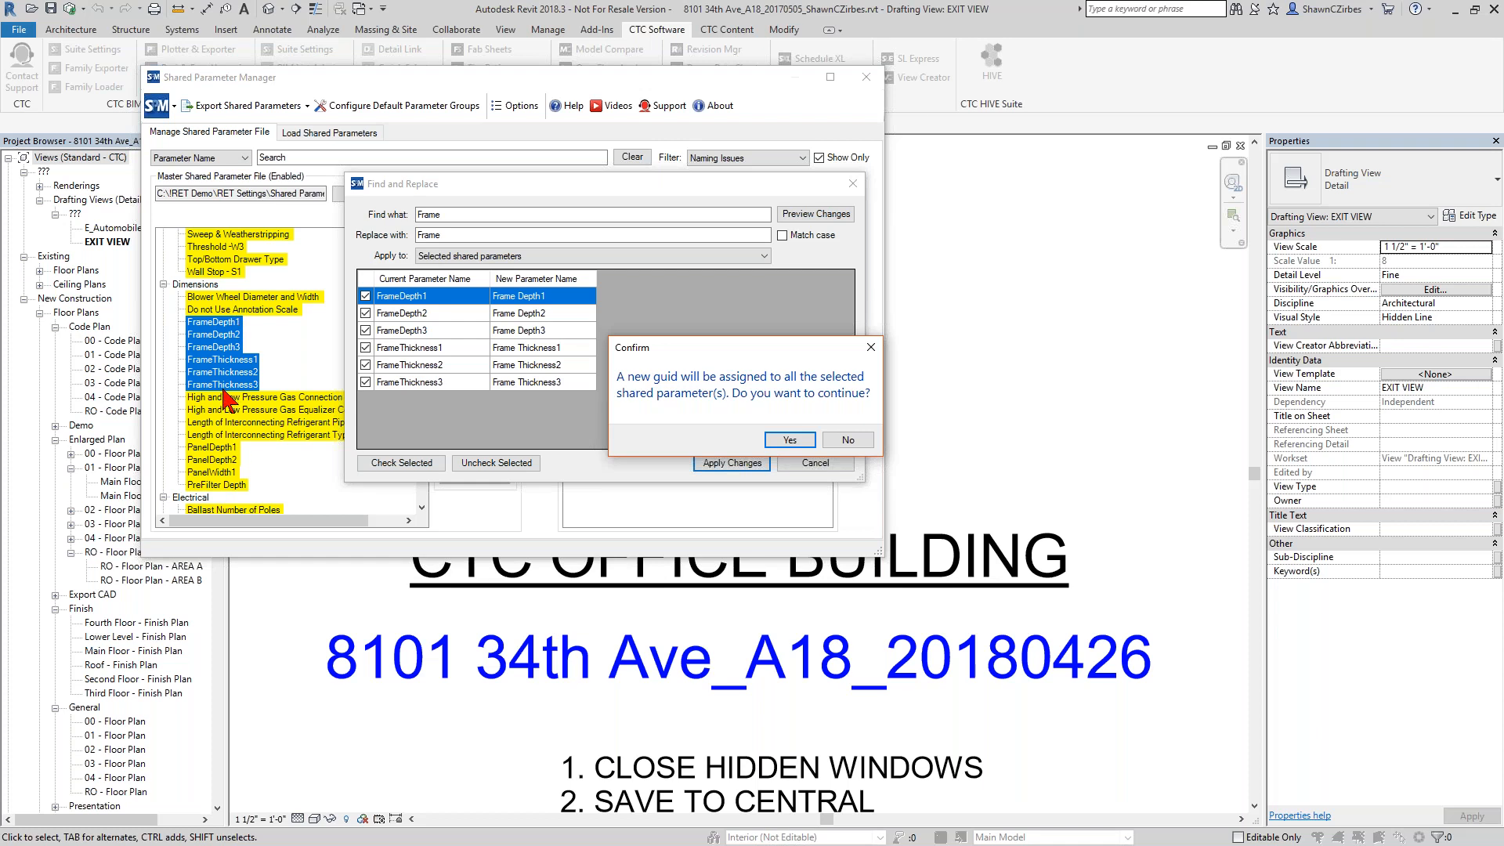
{"action": "left_click", "coordinate": [795, 439]}
{"action": "left_click", "coordinate": [832, 433]}
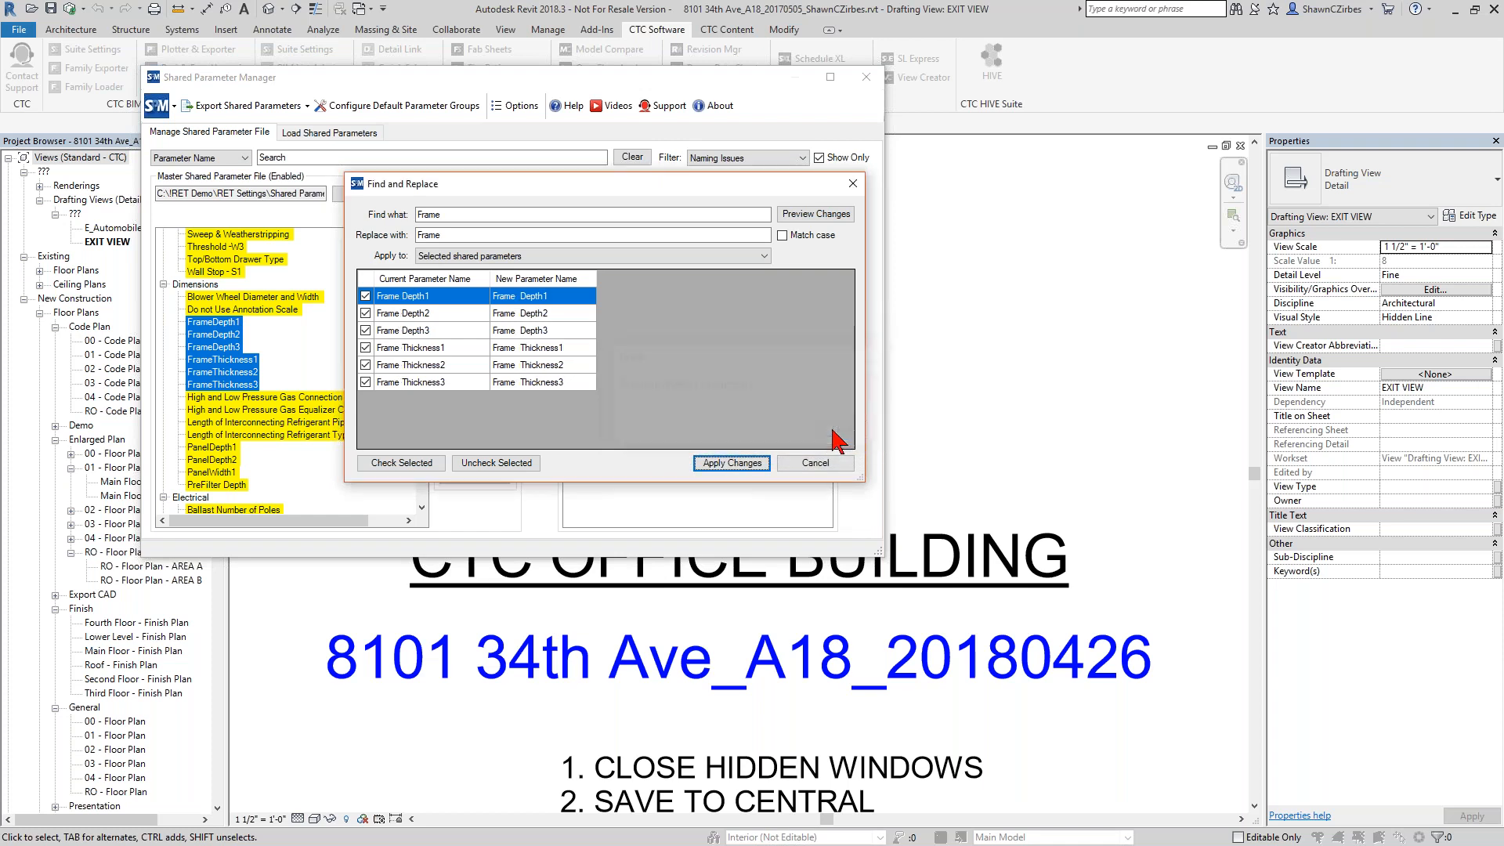
Apply the previewed Frame replacement once more, accept new GUIDs, and close Find and Replace.
{"action": "left_click", "coordinate": [716, 465]}
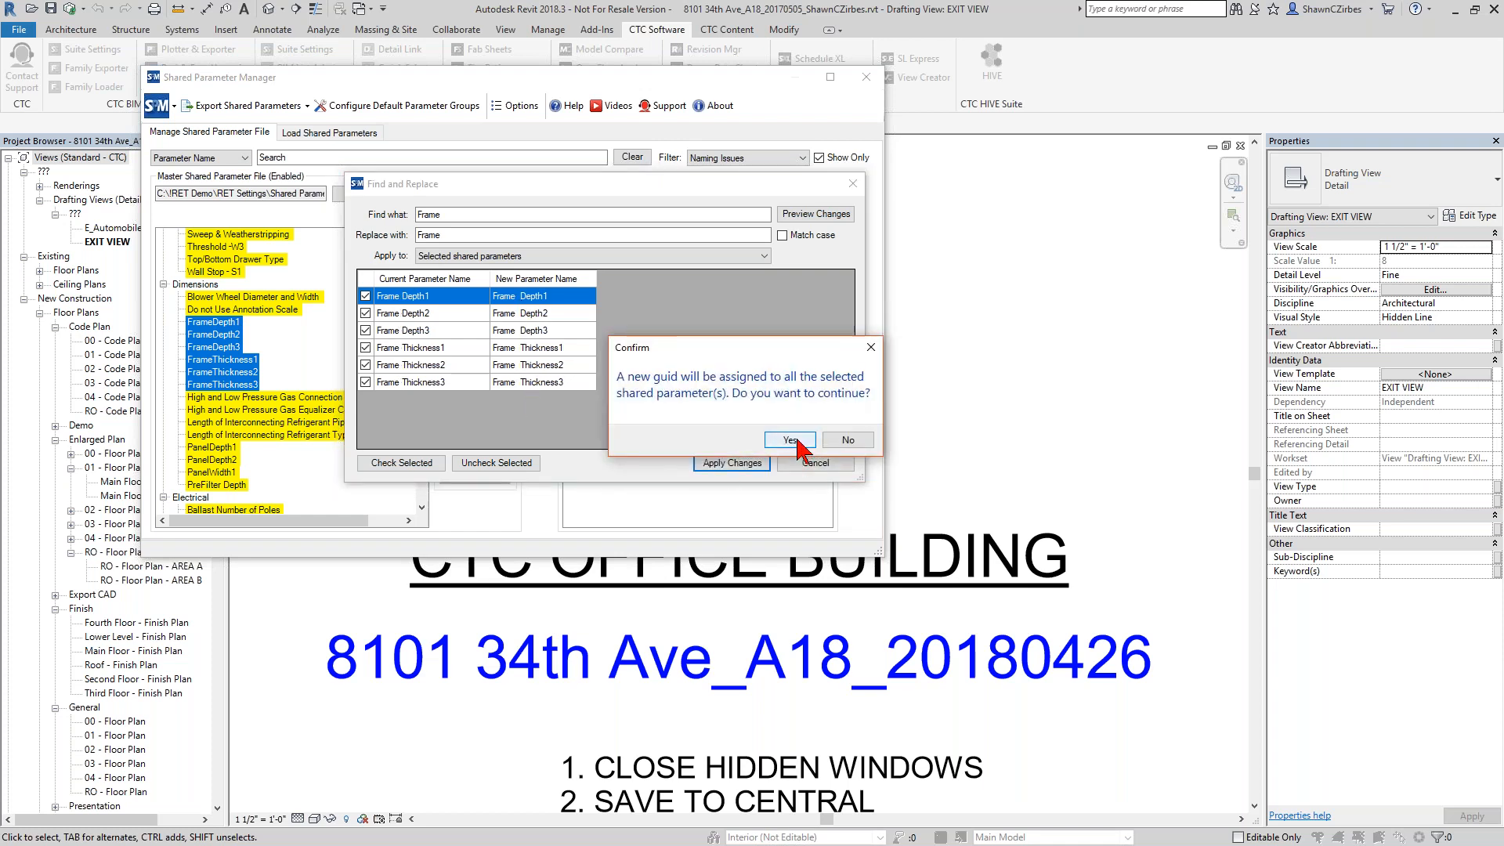
{"action": "left_click", "coordinate": [791, 441]}
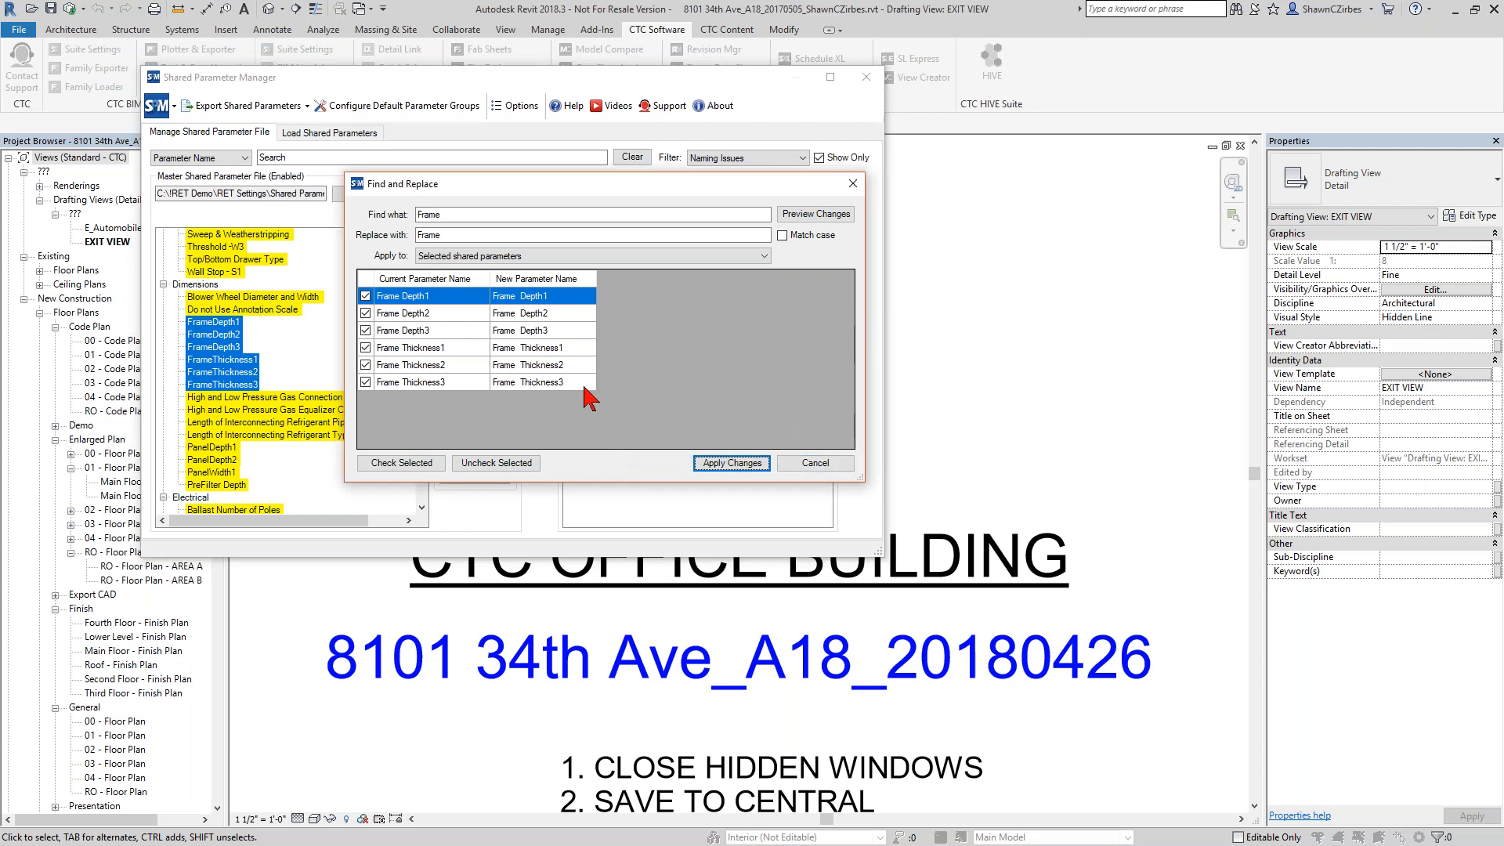
{"action": "left_click", "coordinate": [854, 183]}
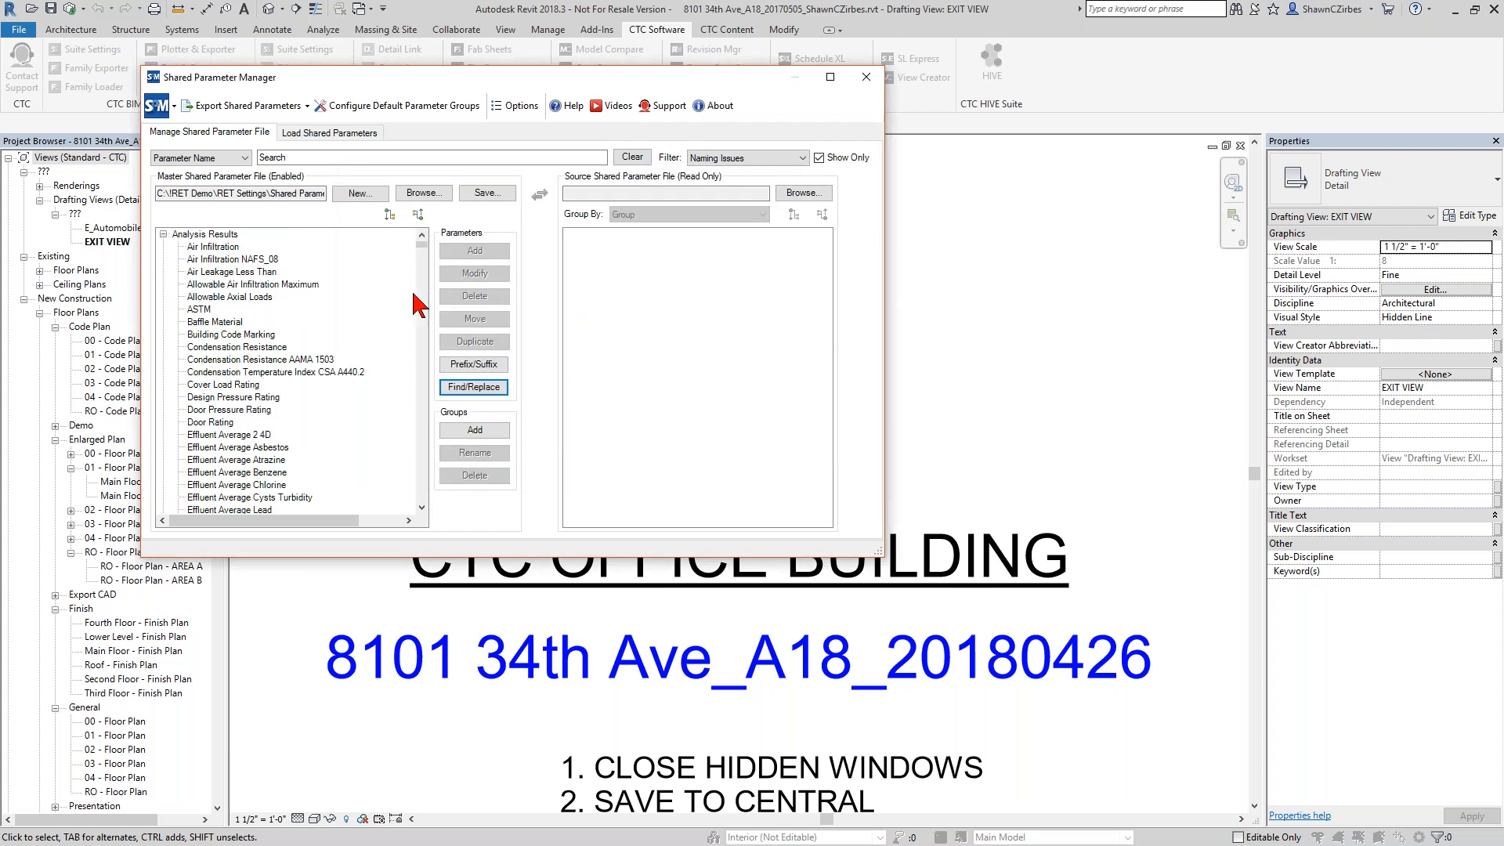
Refresh the Show Only restriction for Naming Issues and check the Dimensions group for the renamed frame parameters.
{"action": "left_click", "coordinate": [831, 157]}
{"action": "left_click", "coordinate": [828, 158]}
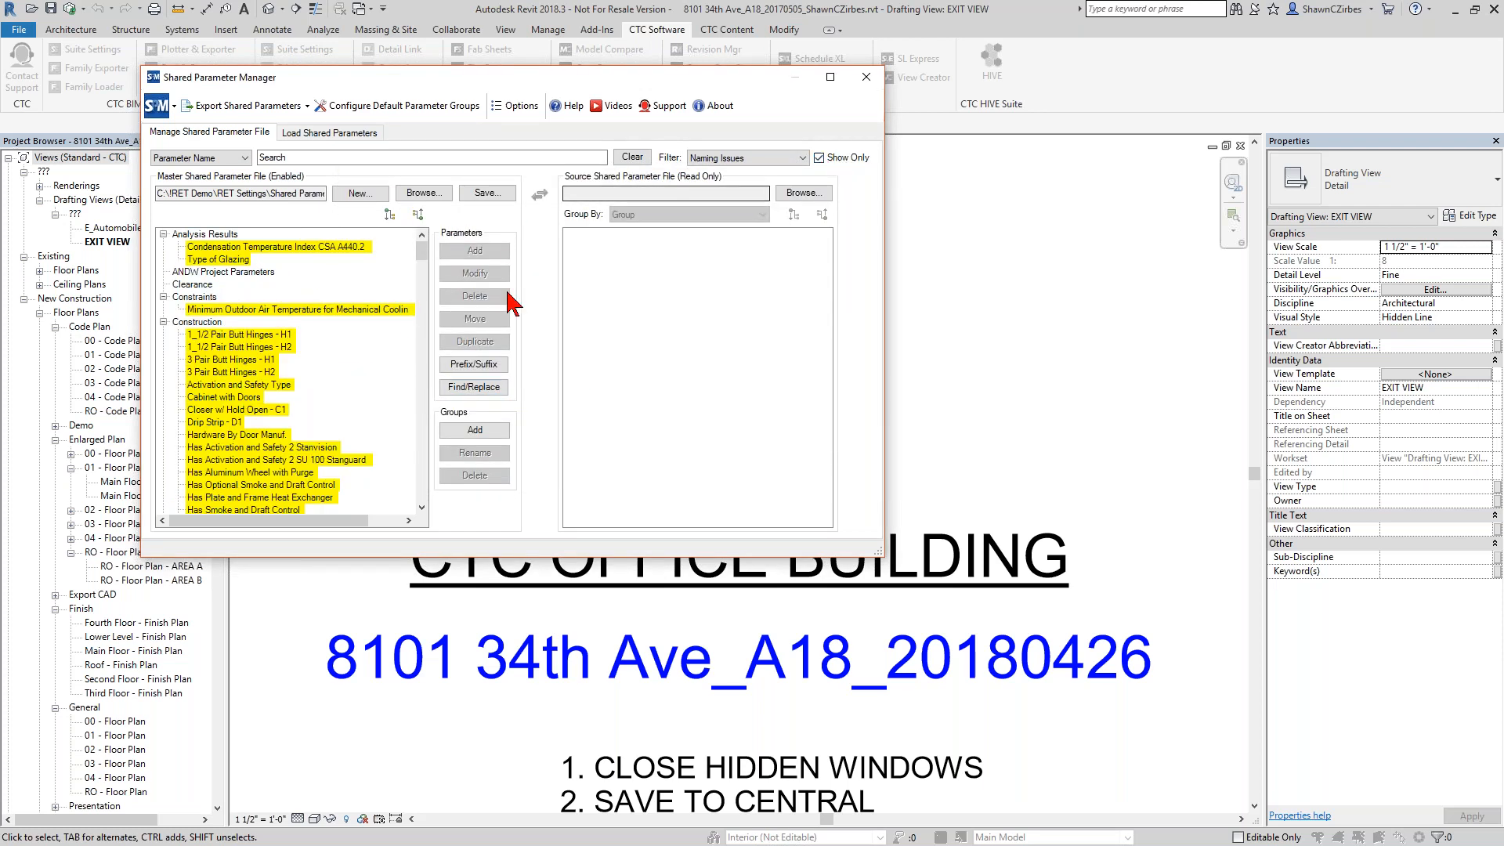
{"action": "mouse_move", "coordinate": [422, 252]}
{"action": "left_mouse_down"}
{"action": "mouse_move", "coordinate": [423, 337]}
{"action": "mouse_move", "coordinate": [411, 274]}
{"action": "left_mouse_up"}
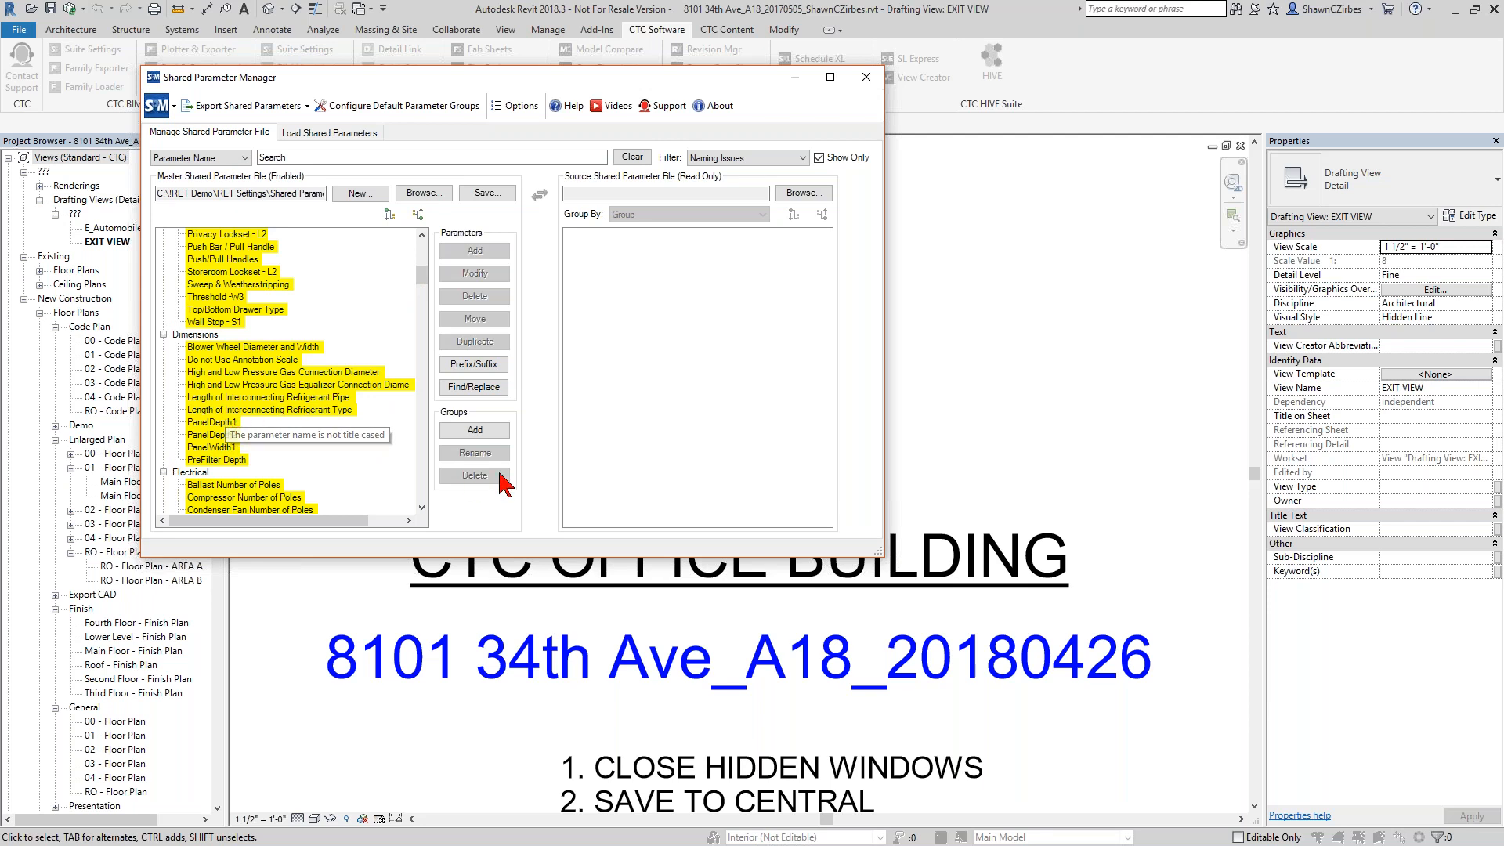
Set the filter to None and load Super Door Parameters.txt as the source shared parameter file.
{"action": "left_click", "coordinate": [799, 161]}
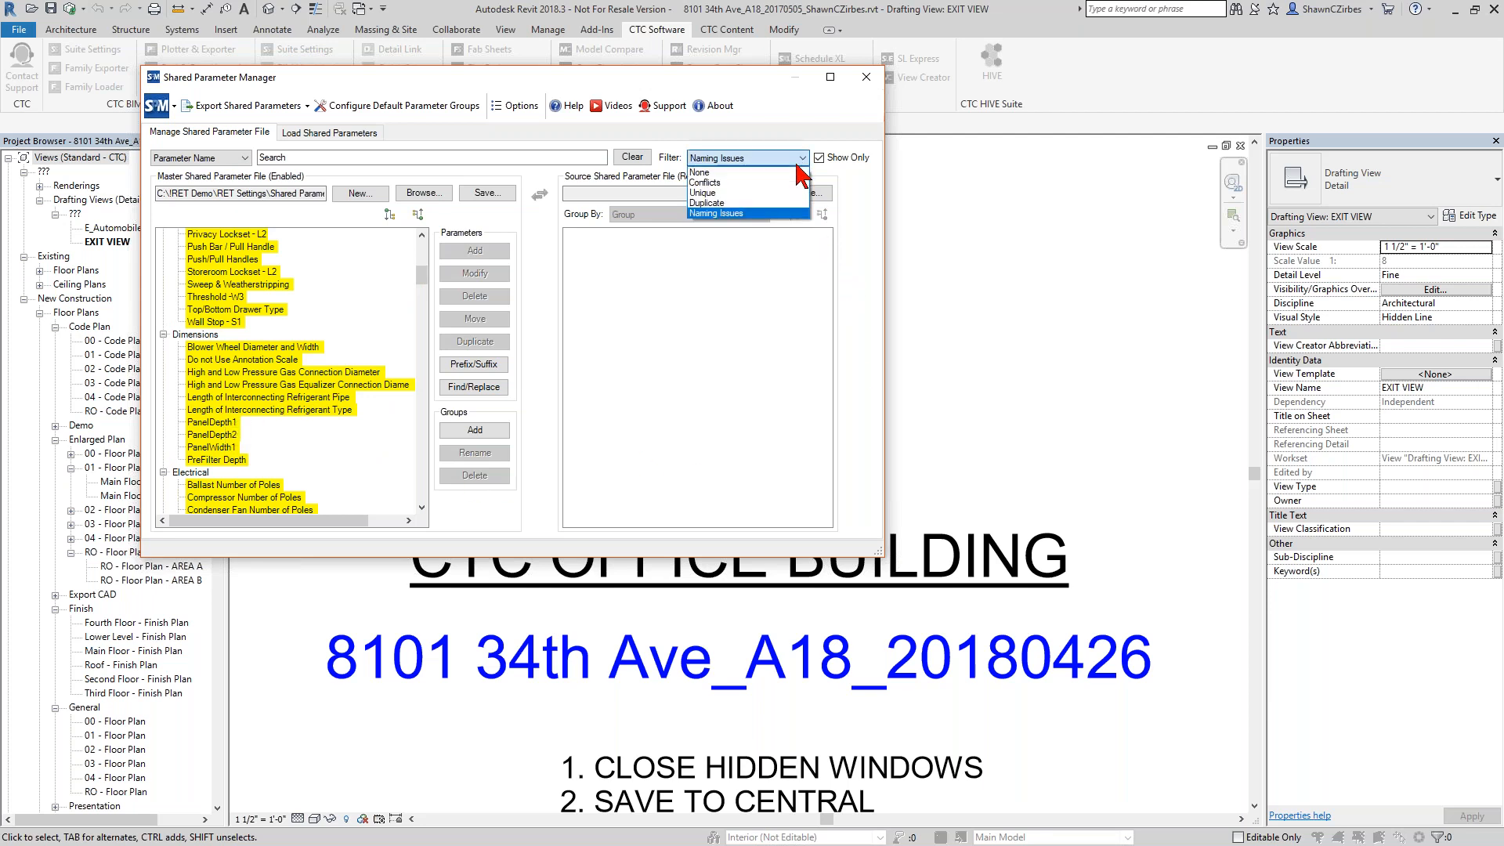
{"action": "left_click", "coordinate": [787, 176]}
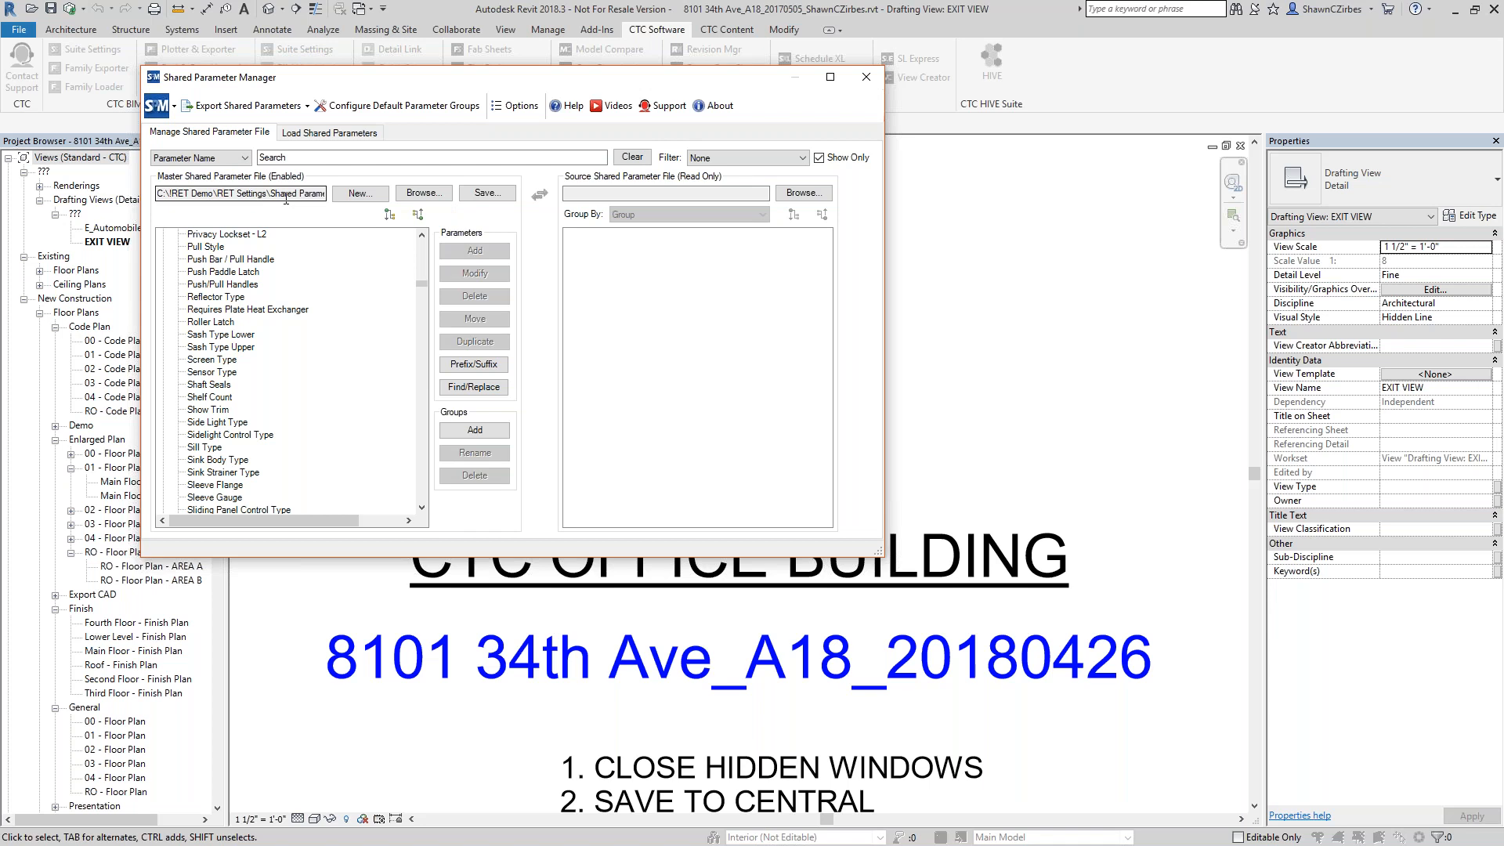
{"action": "left_click", "coordinate": [804, 193]}
{"action": "double_click", "coordinate": [493, 302]}
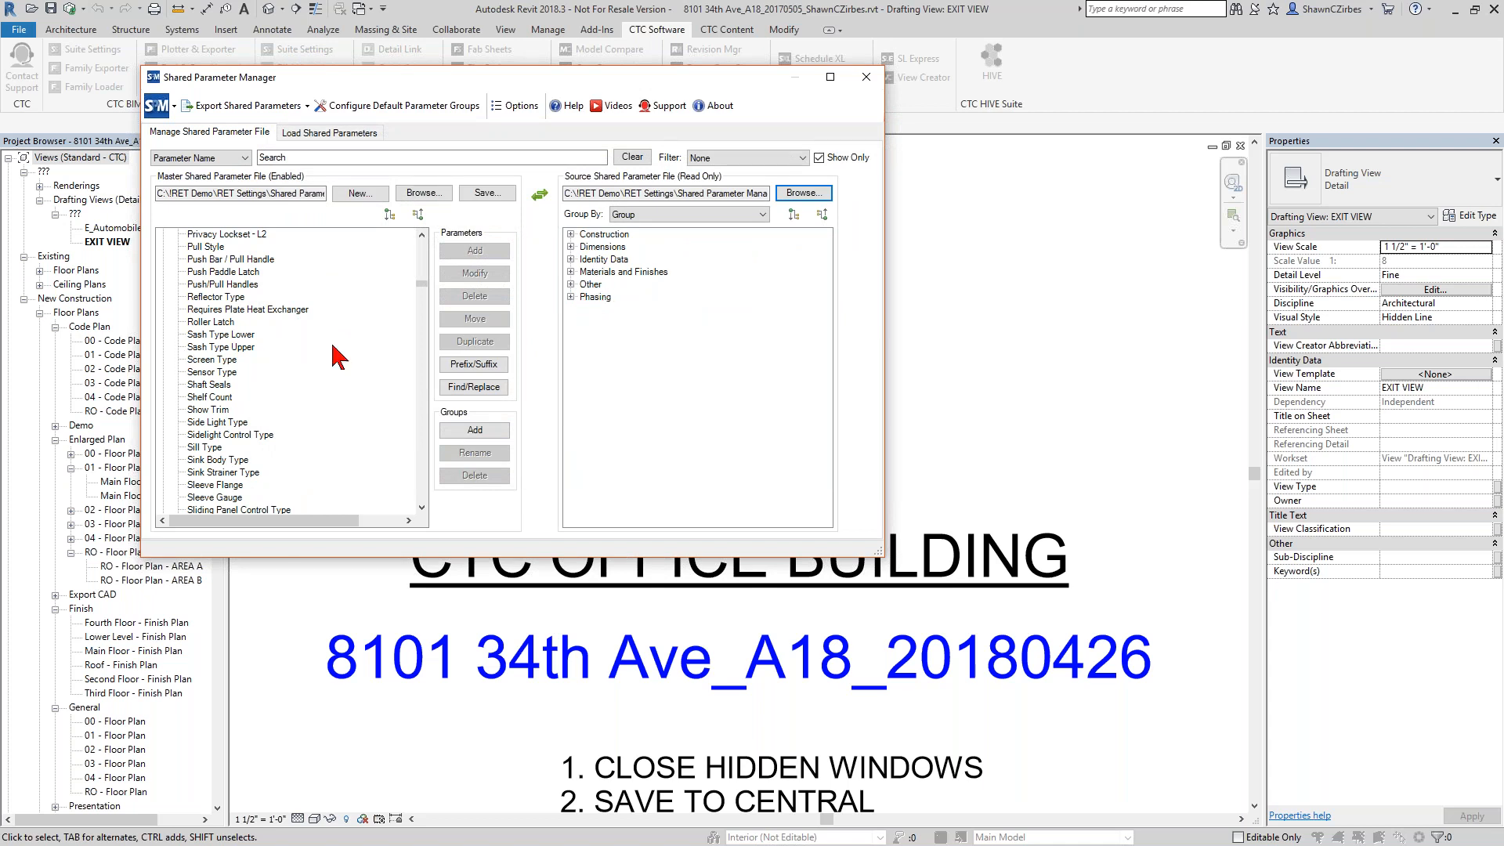
Filter for Conflicts and open 110823-ICS Shared Parameters.Old.txt as the master file without saving the current master's changes.
{"action": "left_click", "coordinate": [722, 159]}
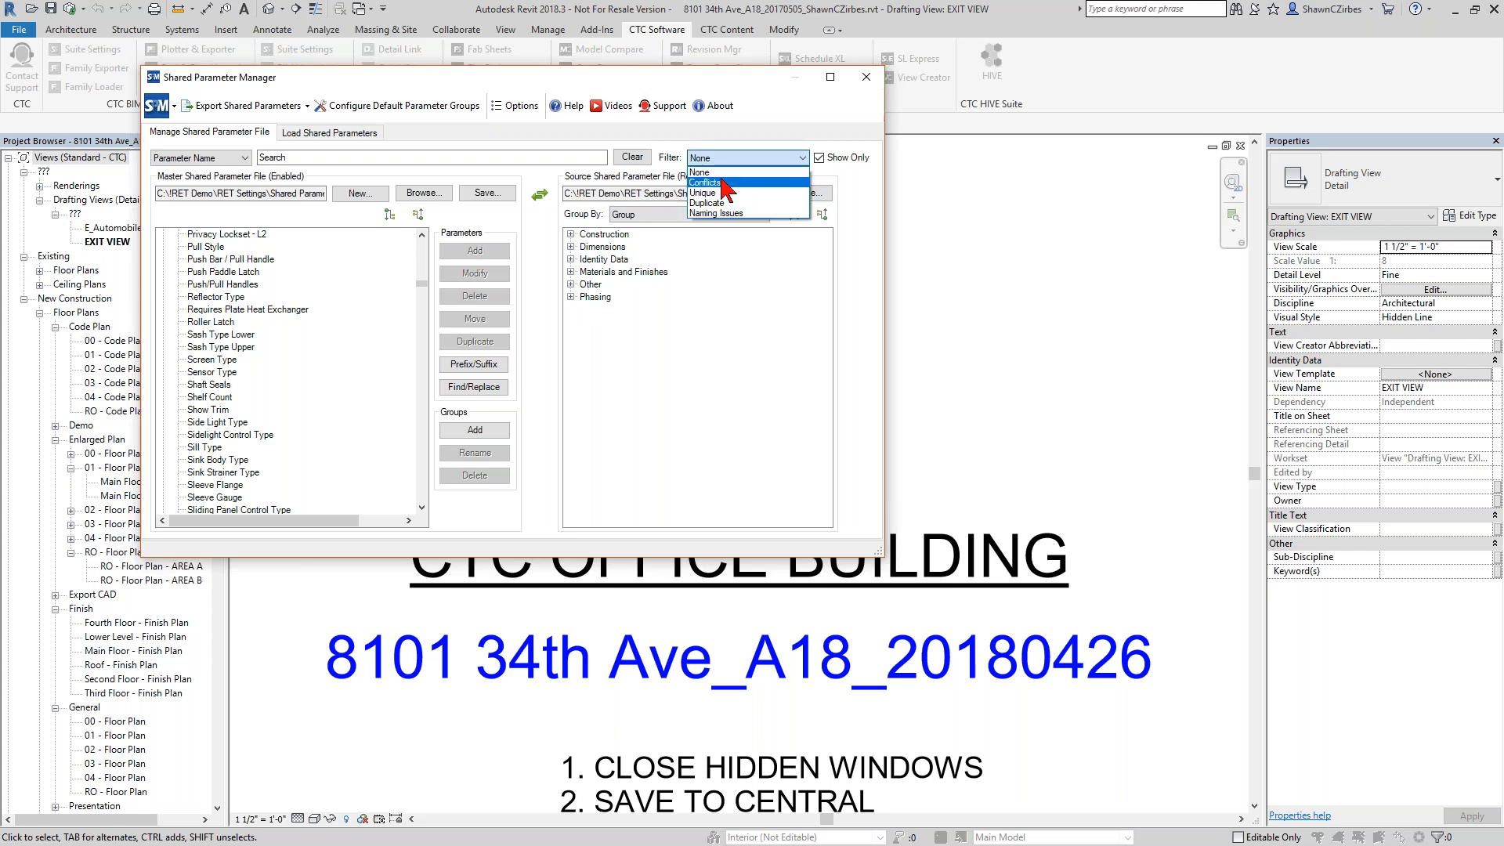
{"action": "left_click", "coordinate": [723, 183]}
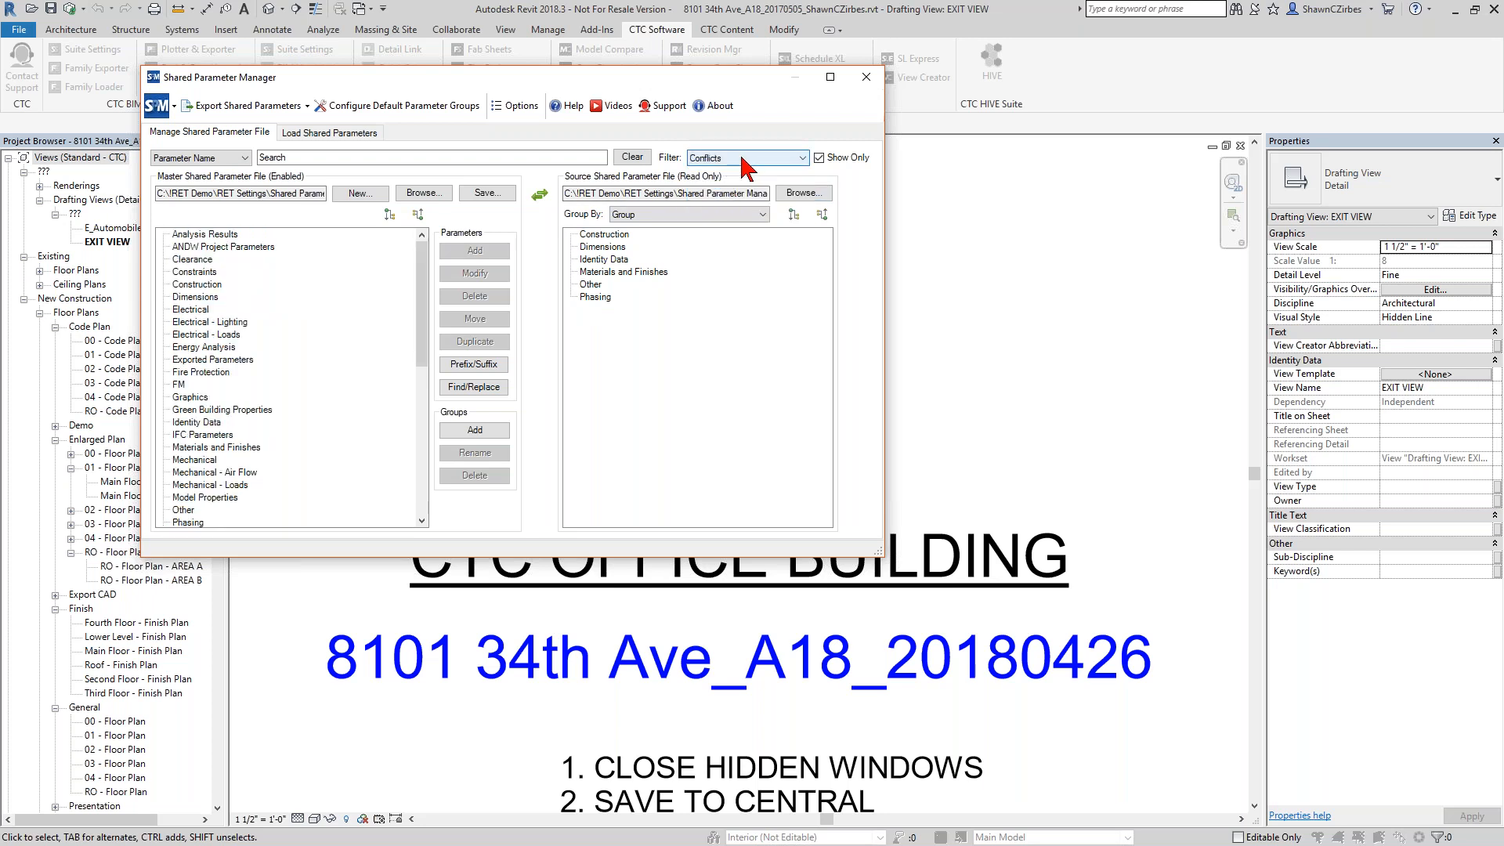
{"action": "left_click", "coordinate": [424, 192]}
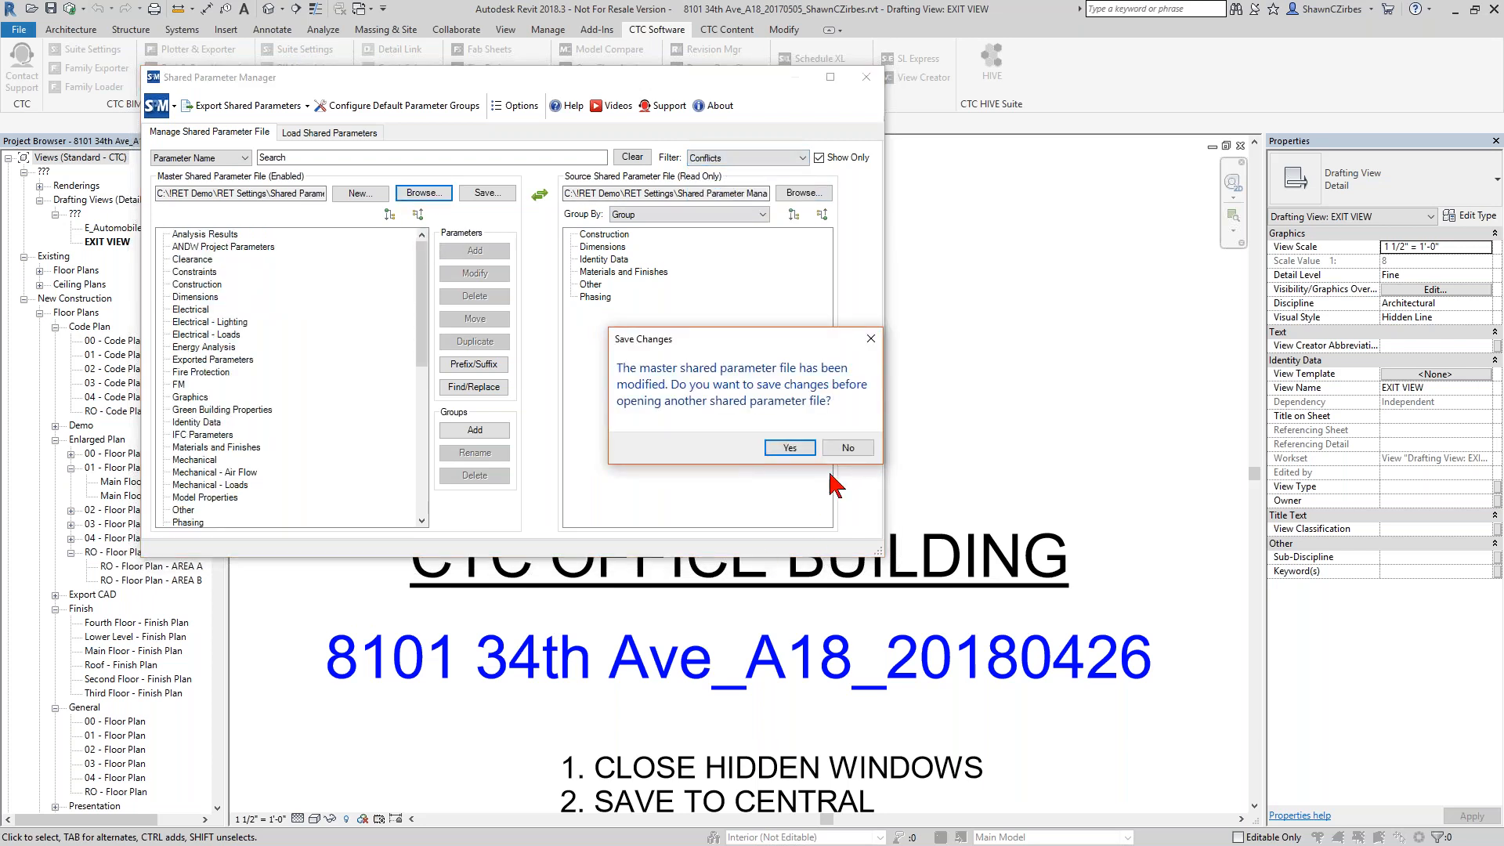
{"action": "left_click", "coordinate": [848, 448]}
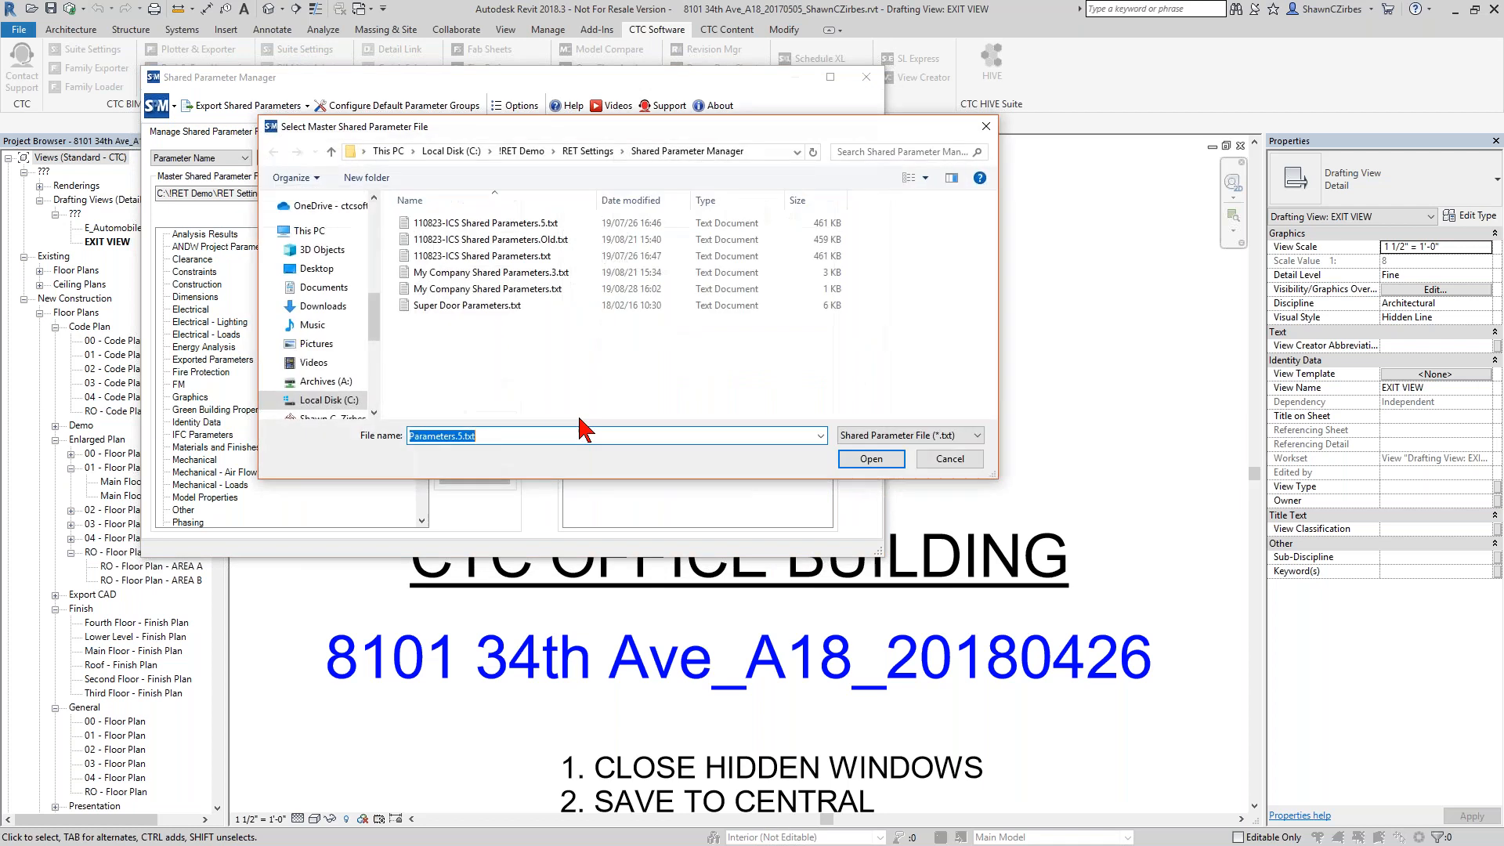
{"action": "double_click", "coordinate": [503, 243]}
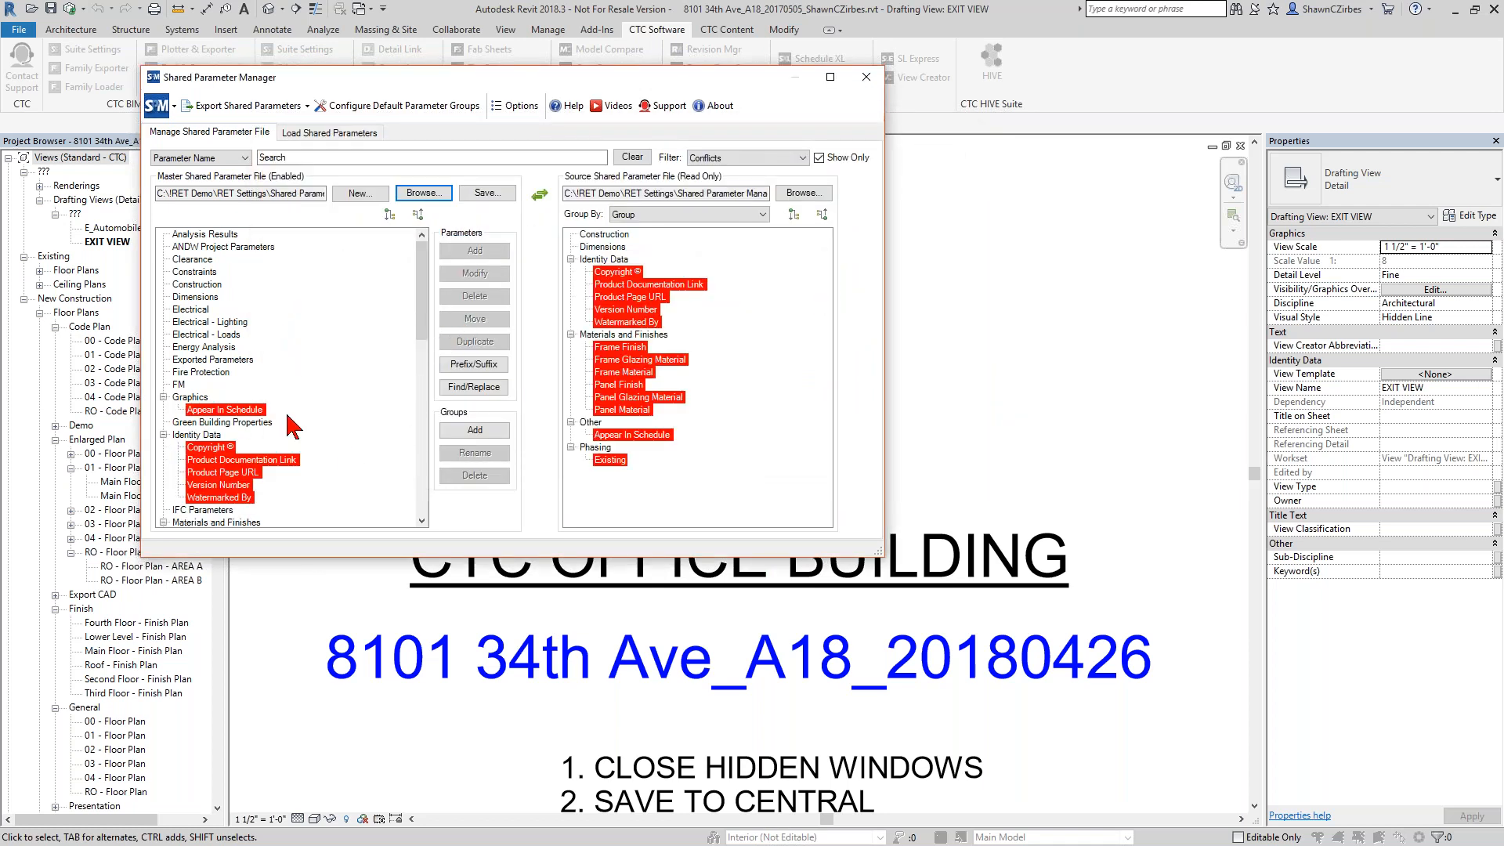
Examine the conflict reasons for the highlighted parameters in the master and source files, including Identity Data and Materials and Finishes.
{"action": "mouse_move", "coordinate": [225, 491]}
{"action": "mouse_move", "coordinate": [223, 450]}
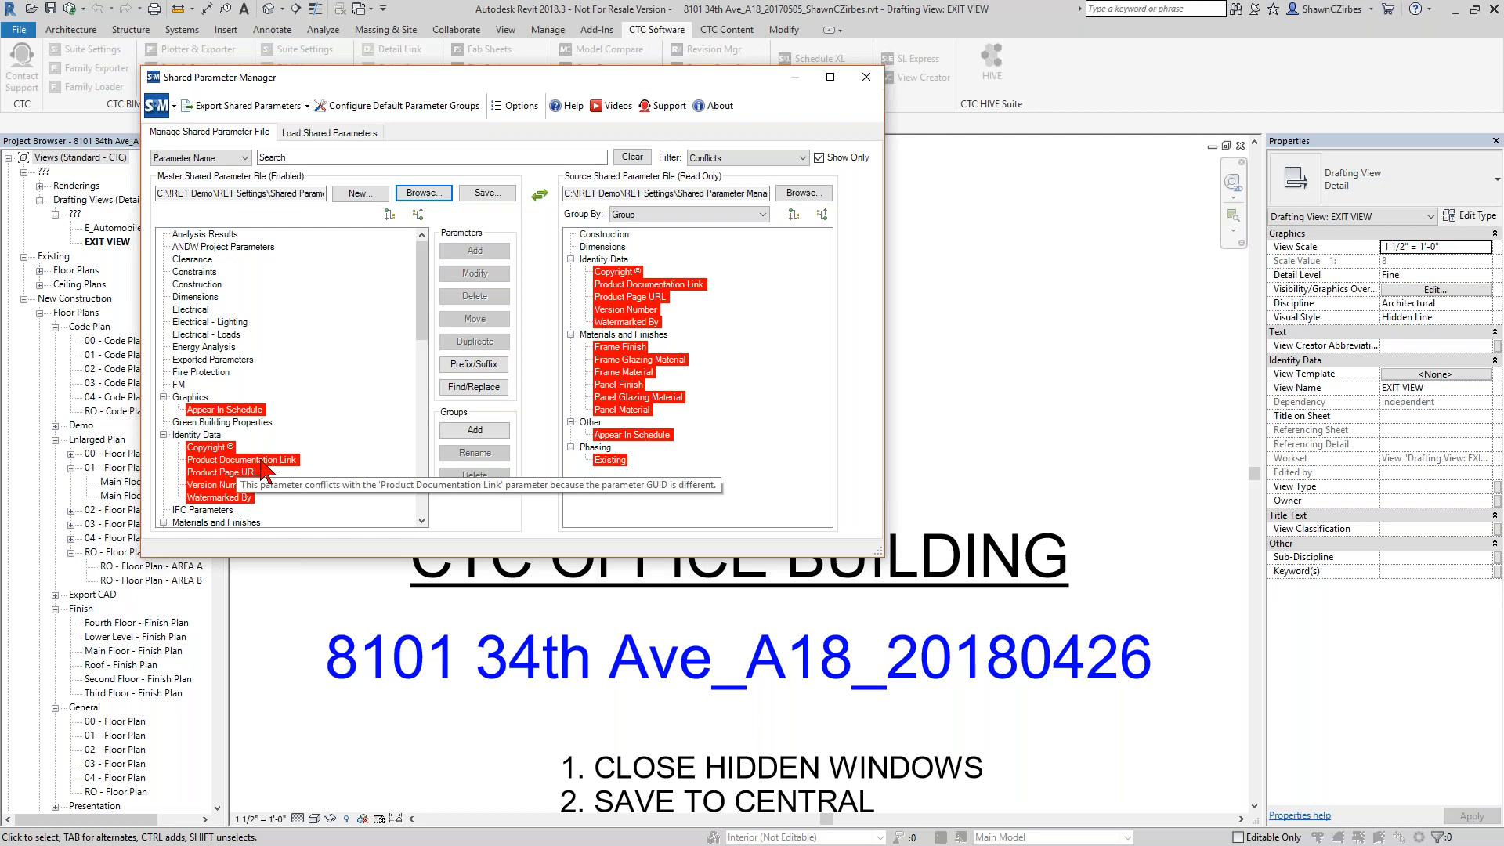
{"action": "mouse_move", "coordinate": [621, 293]}
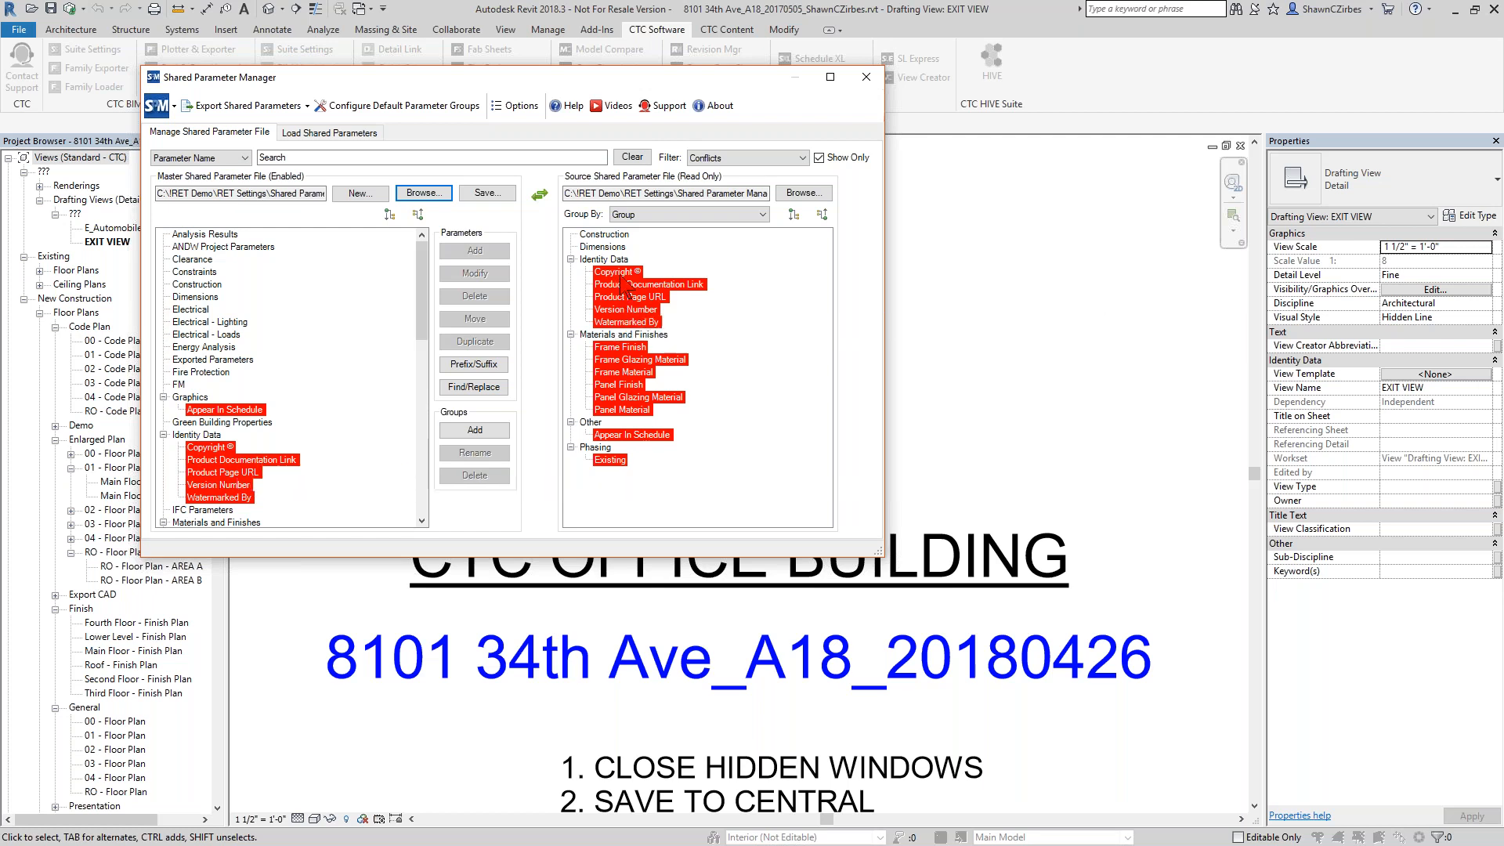
{"action": "mouse_move", "coordinate": [626, 456]}
{"action": "mouse_move", "coordinate": [631, 359]}
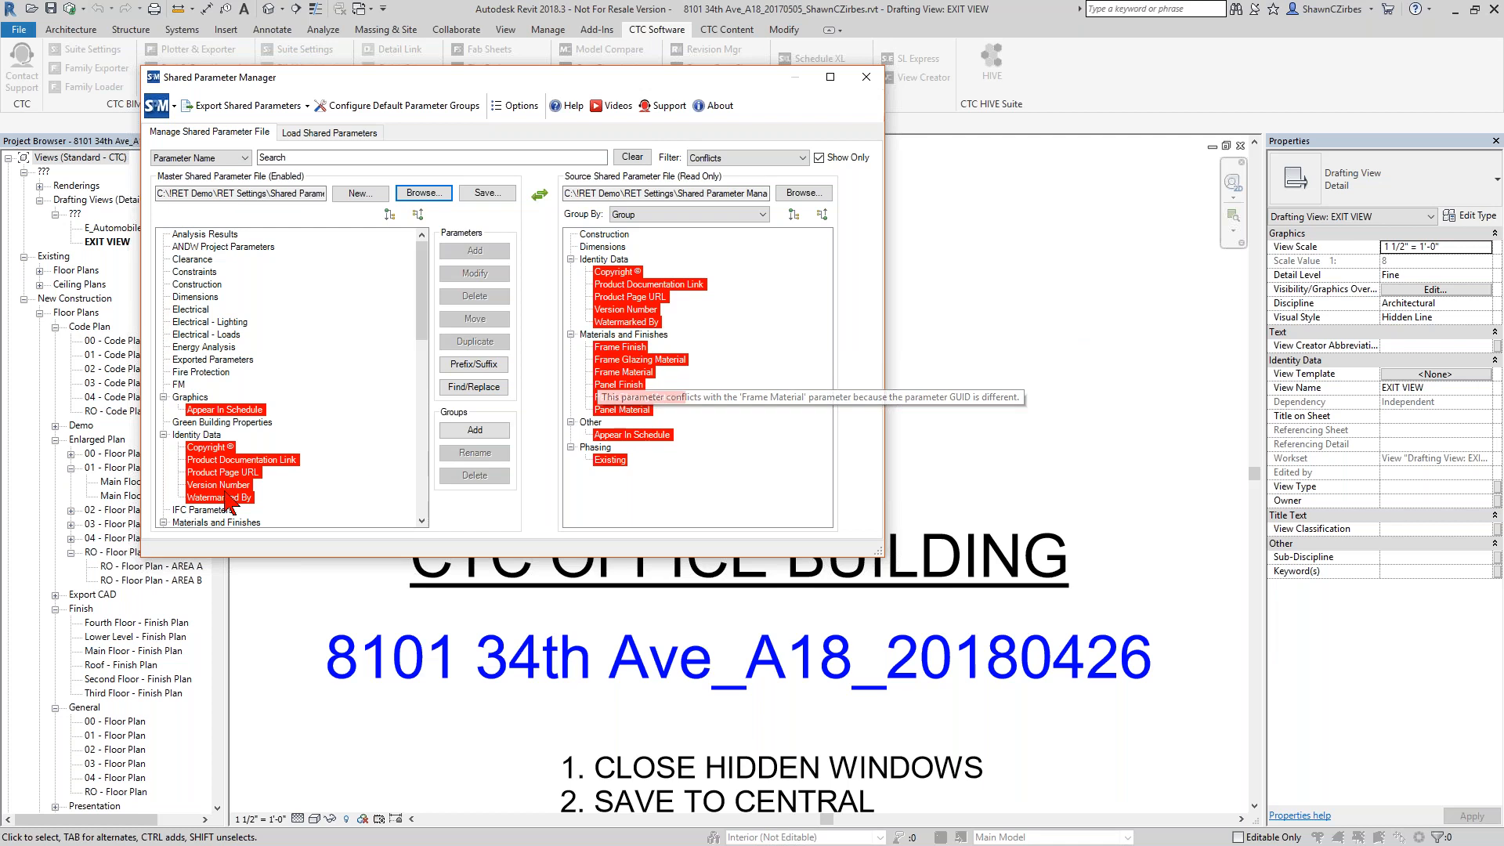
{"action": "scroll", "coordinate": [306, 439], "scroll_direction": "down", "scroll_amount": 2}
{"action": "scroll", "coordinate": [235, 376], "scroll_direction": "down", "scroll_amount": 5}
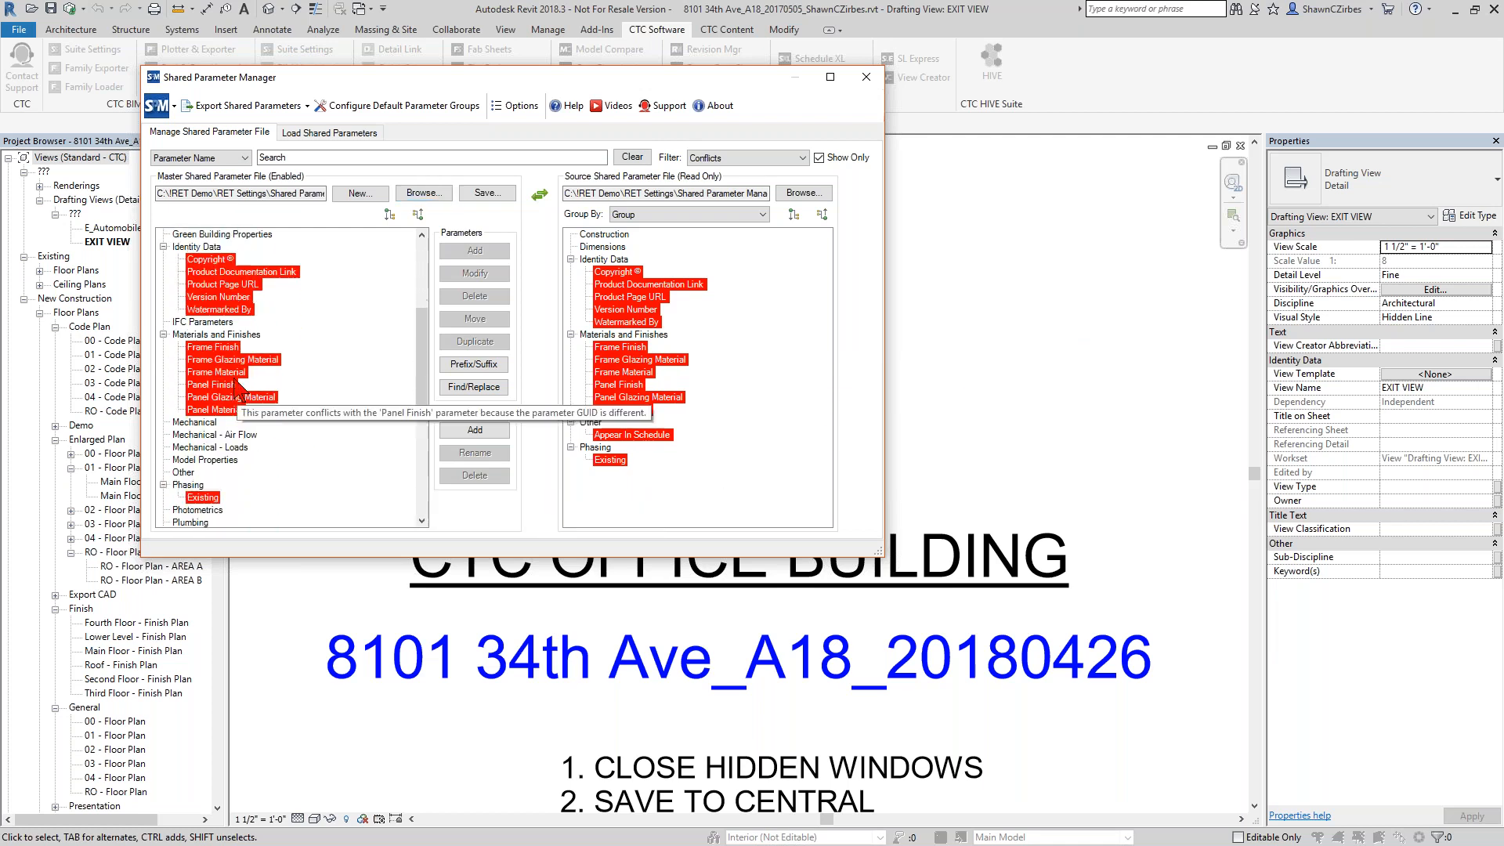
{"action": "mouse_move", "coordinate": [233, 359]}
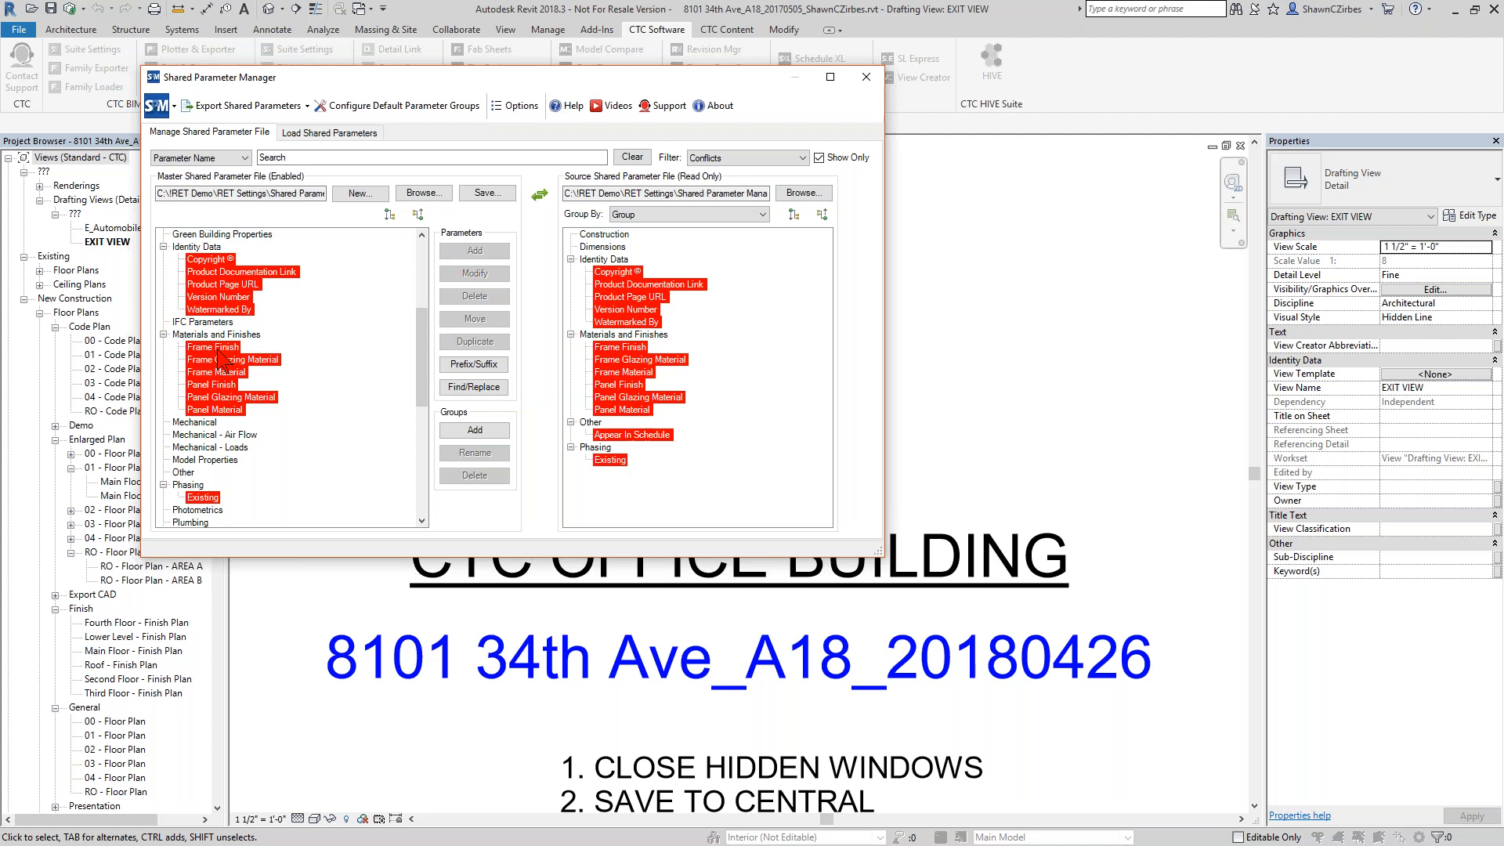
Delete the conflicting master parameters from Copyright © through Panel Material in the Identity Data and Materials and Finishes groups.
{"action": "scroll", "coordinate": [235, 369], "scroll_direction": "up", "scroll_amount": 2}
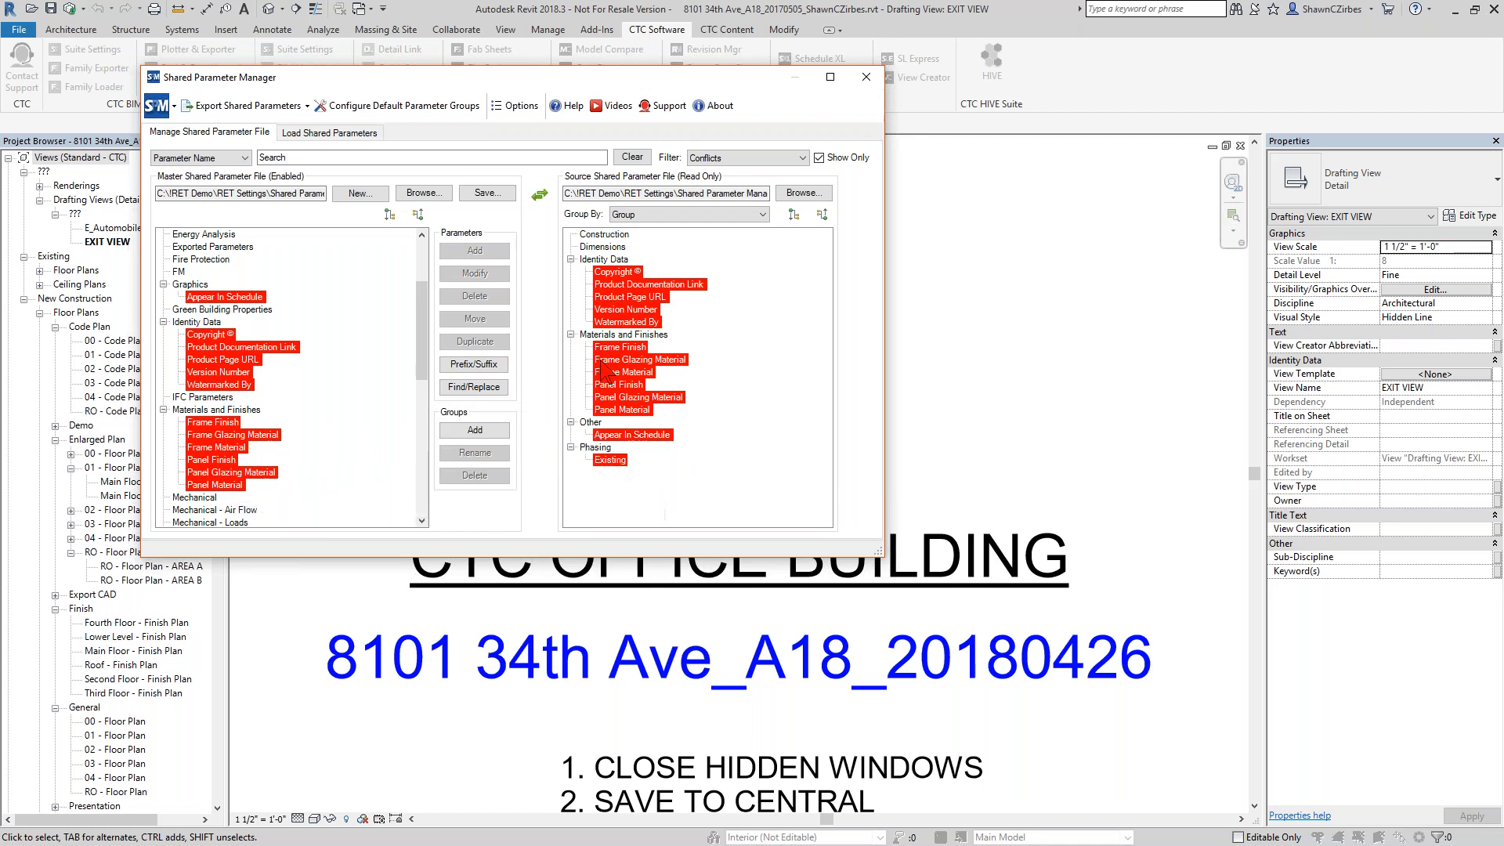
{"action": "left_click", "coordinate": [207, 335]}
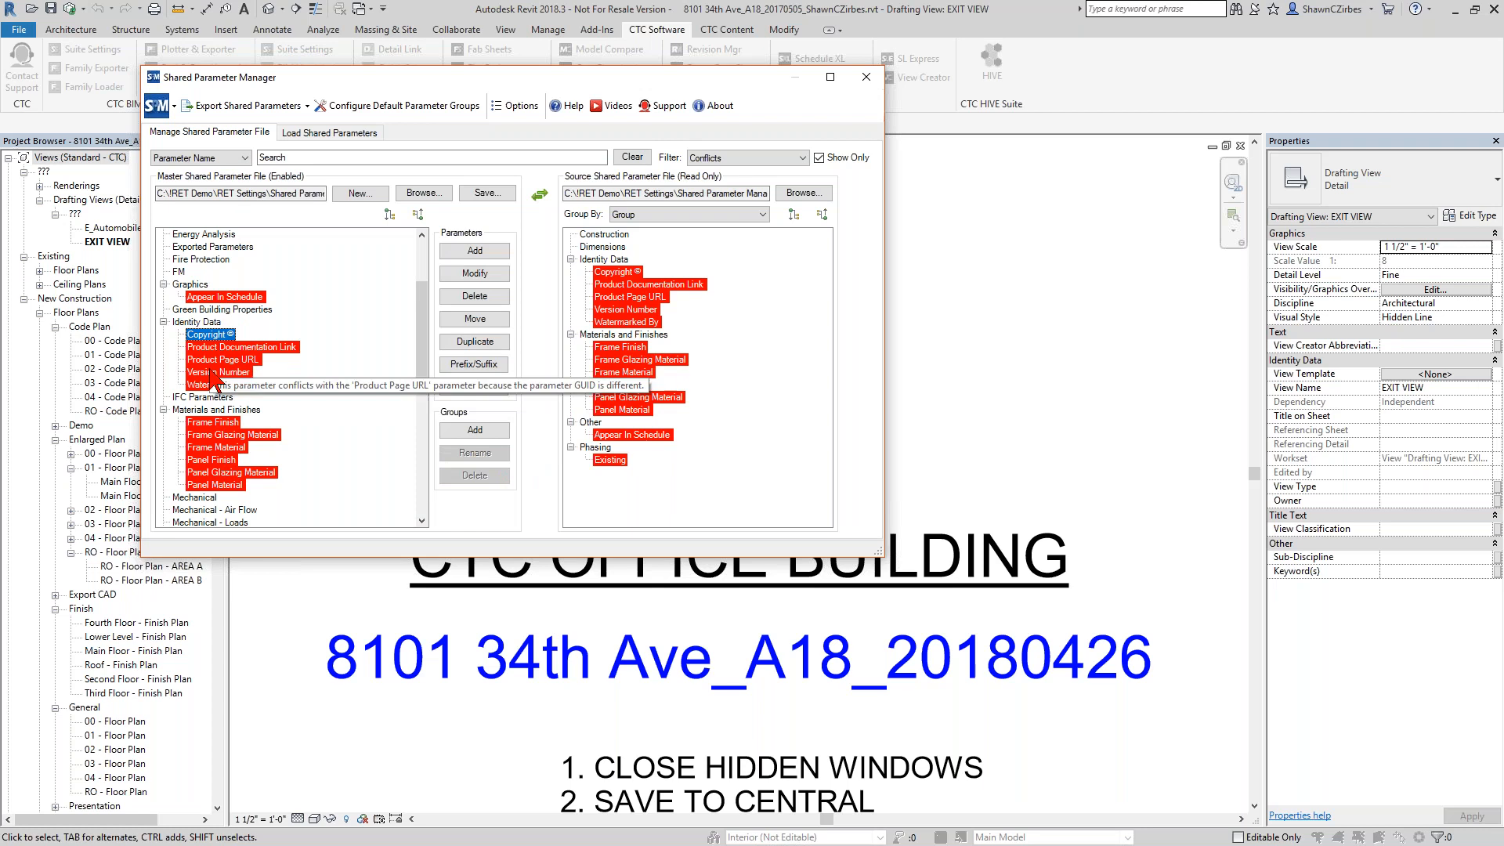
{"action": "left_click", "coordinate": [217, 485], "text": "shift"}
{"action": "right_click", "coordinate": [218, 369]}
{"action": "left_click", "coordinate": [275, 411]}
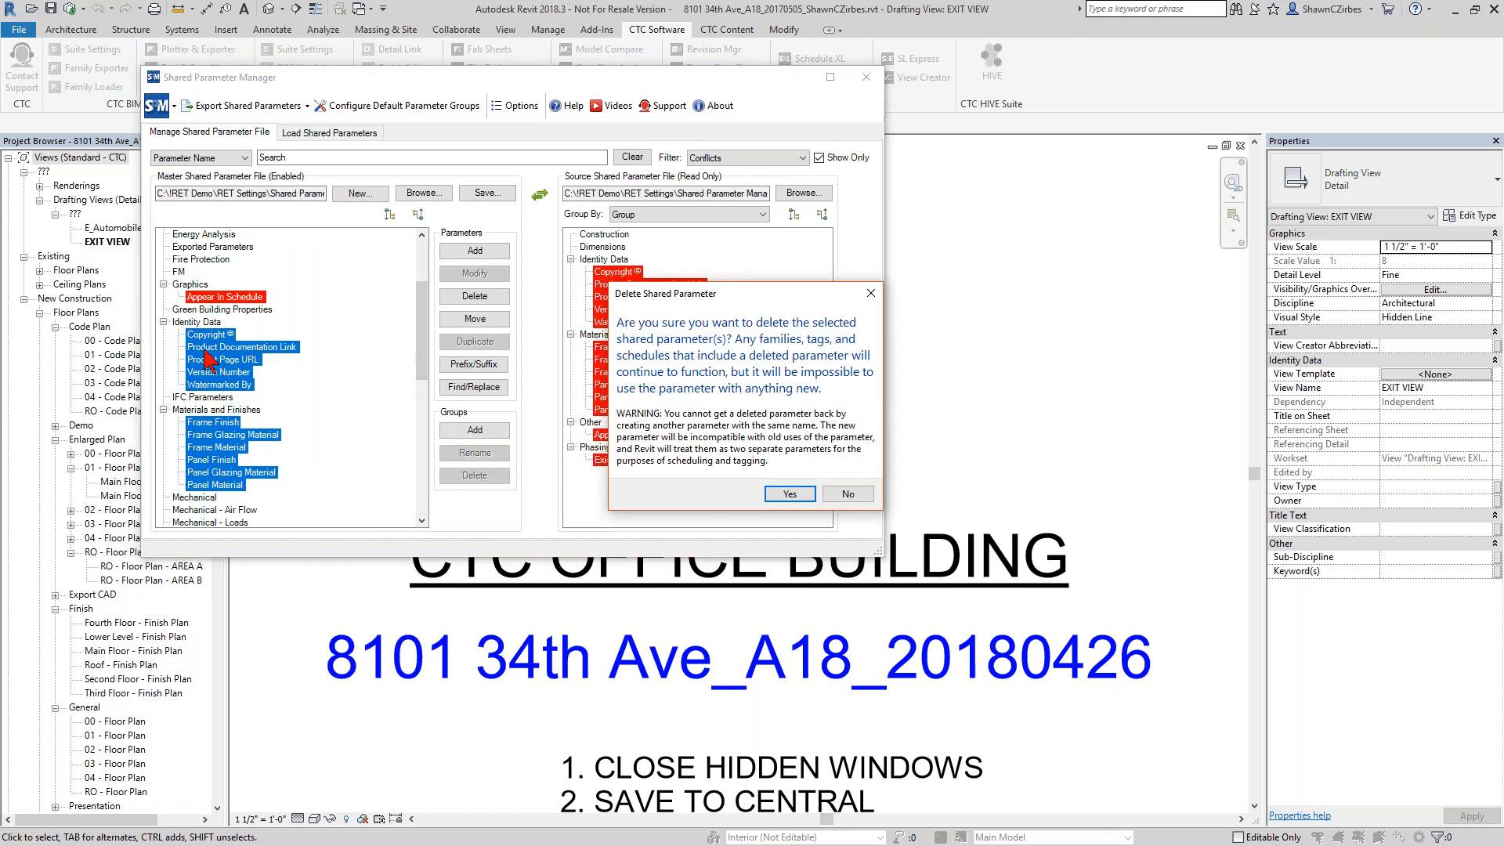
{"action": "left_click", "coordinate": [787, 495]}
Filter for Unique parameters and copy the source's Copyright © through Watermarked By parameters into the master's Identity Data group.
{"action": "left_click", "coordinate": [739, 160]}
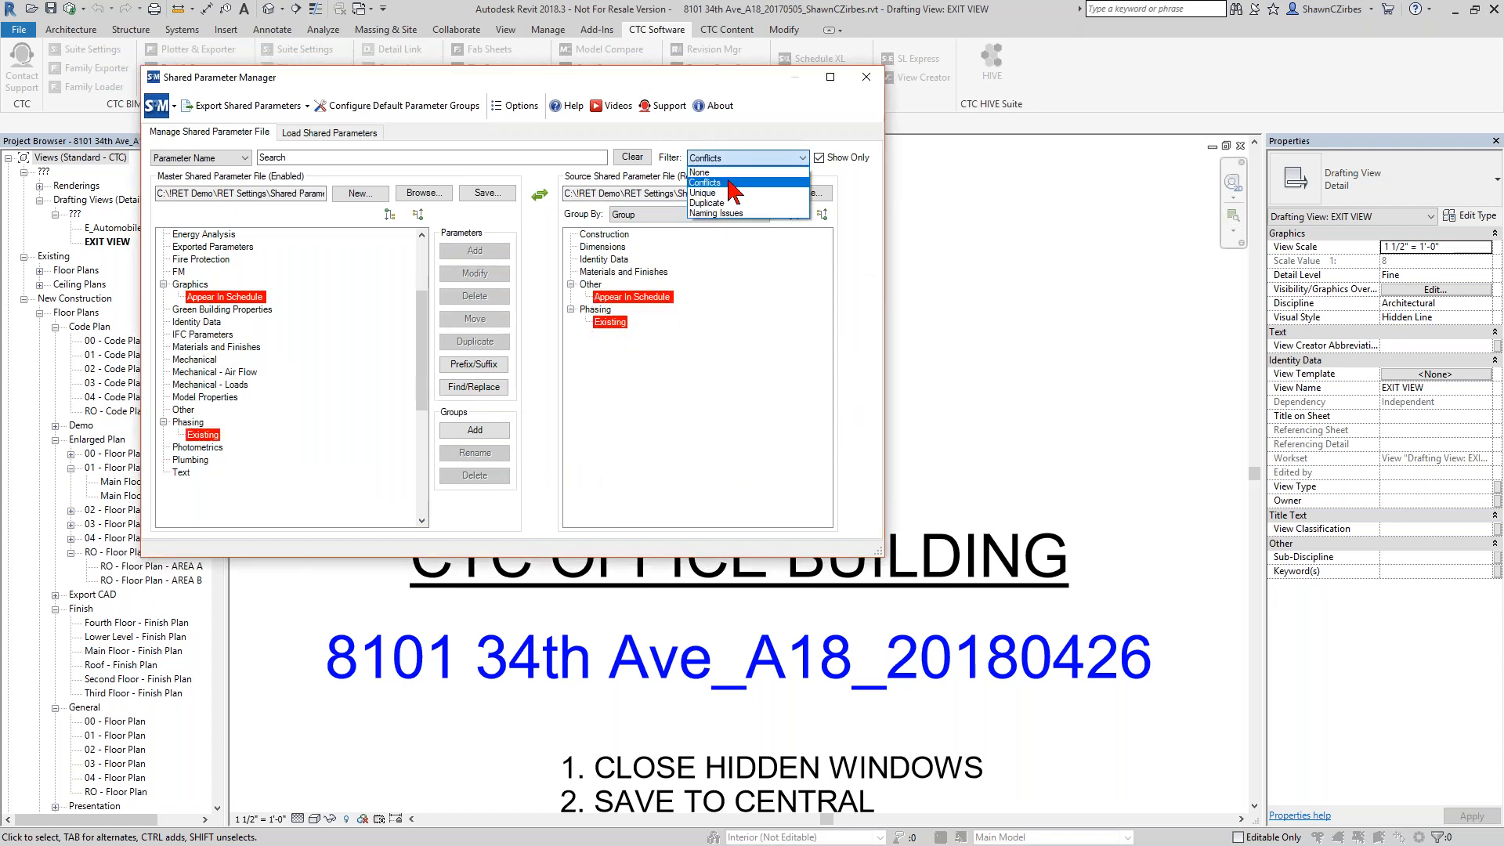
{"action": "left_click", "coordinate": [727, 193]}
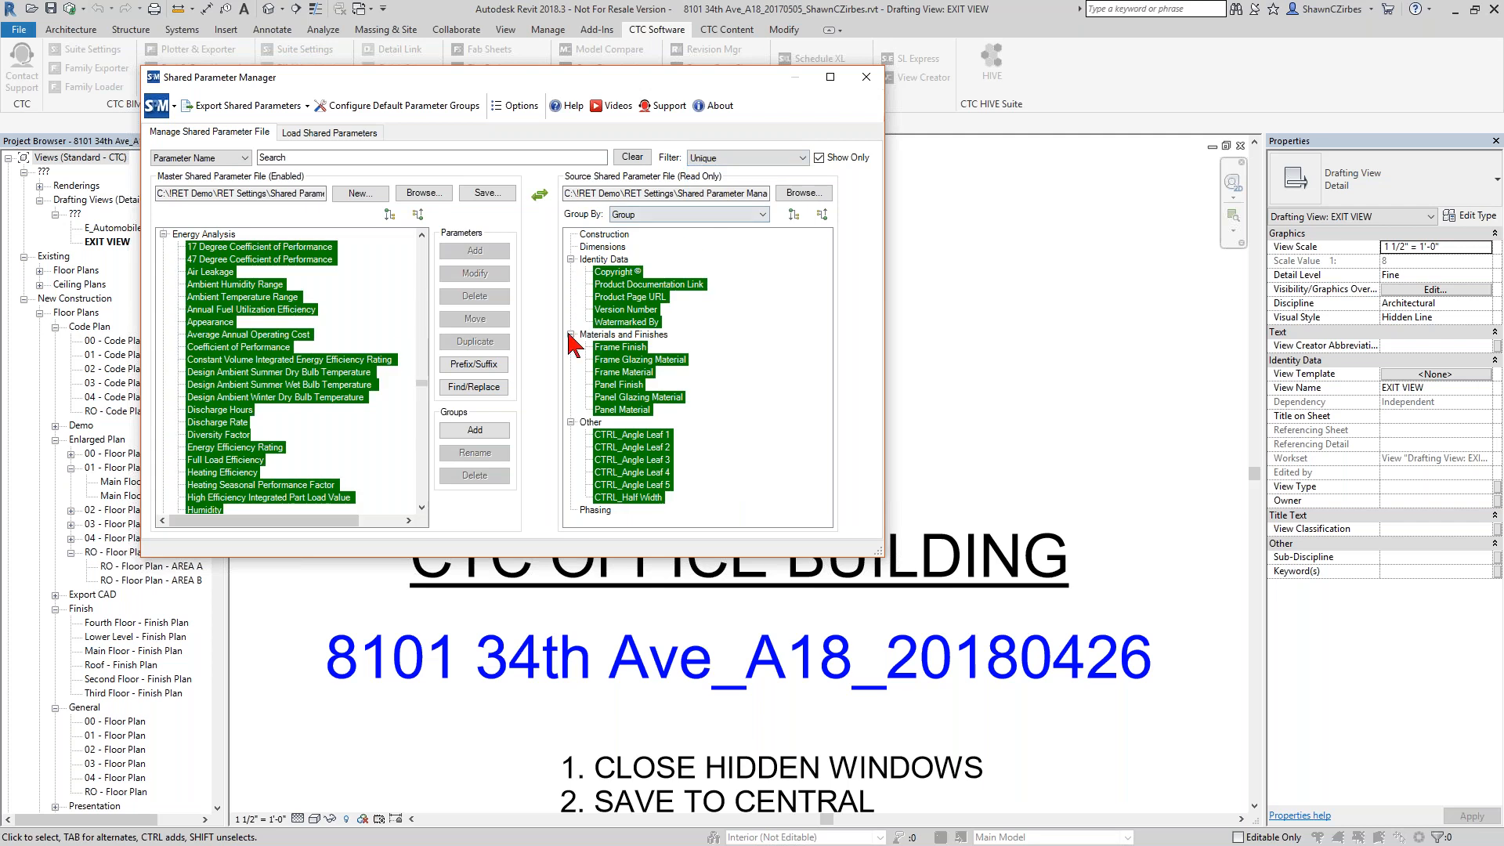
{"action": "left_click", "coordinate": [417, 213]}
{"action": "left_click", "coordinate": [615, 273]}
{"action": "left_click", "coordinate": [623, 322], "text": "shift"}
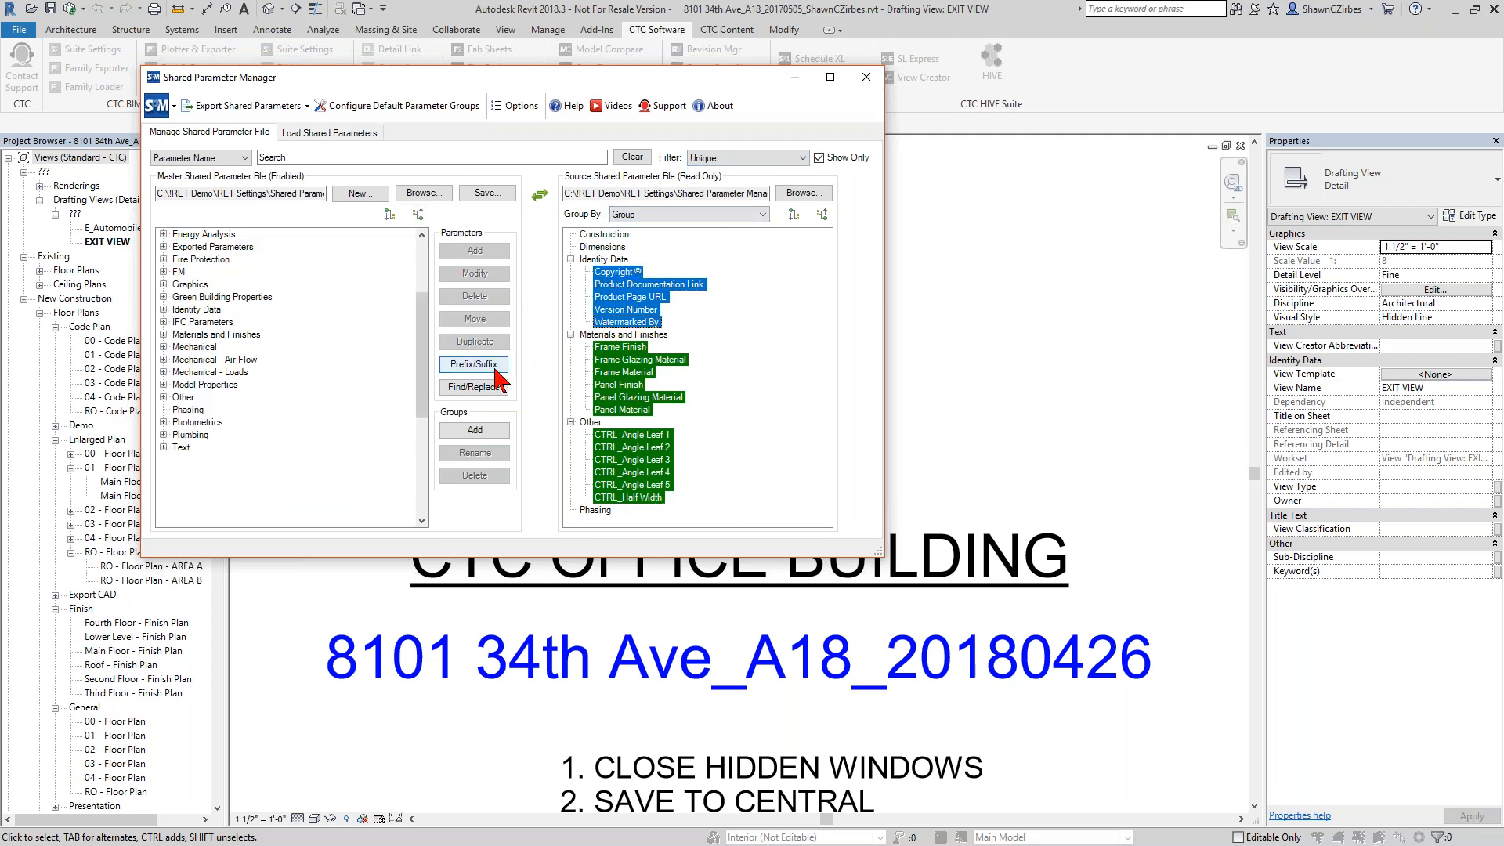
{"action": "left_click_drag", "start_coordinate": [623, 298], "coordinate": [213, 310]}
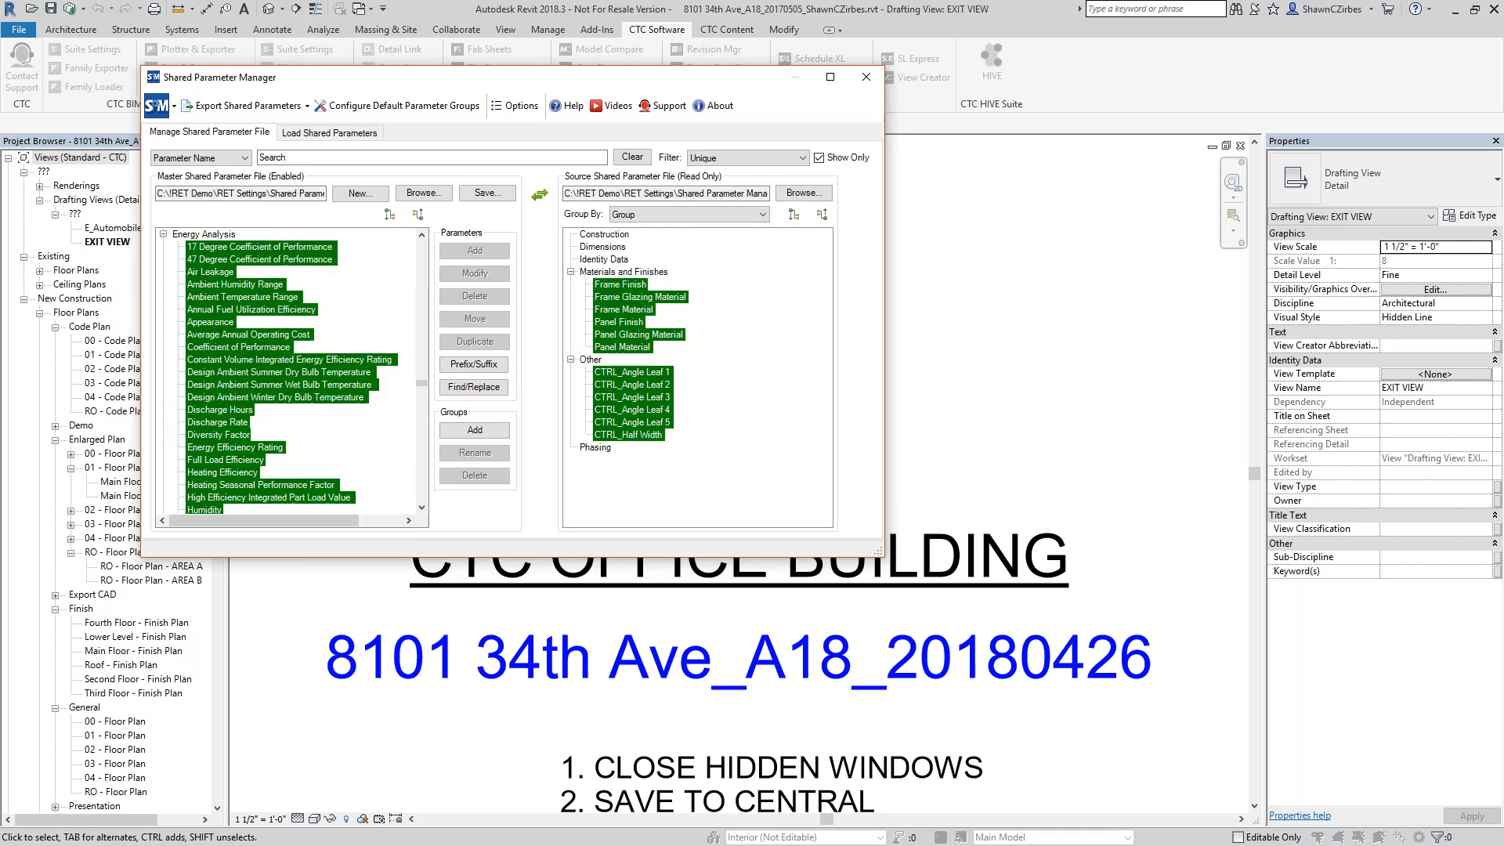
Copy the source's Frame Finish through Panel Material parameters into the master's Materials and Finishes group, then collapse the master tree.
{"action": "left_click", "coordinate": [418, 214]}
{"action": "left_click", "coordinate": [615, 285]}
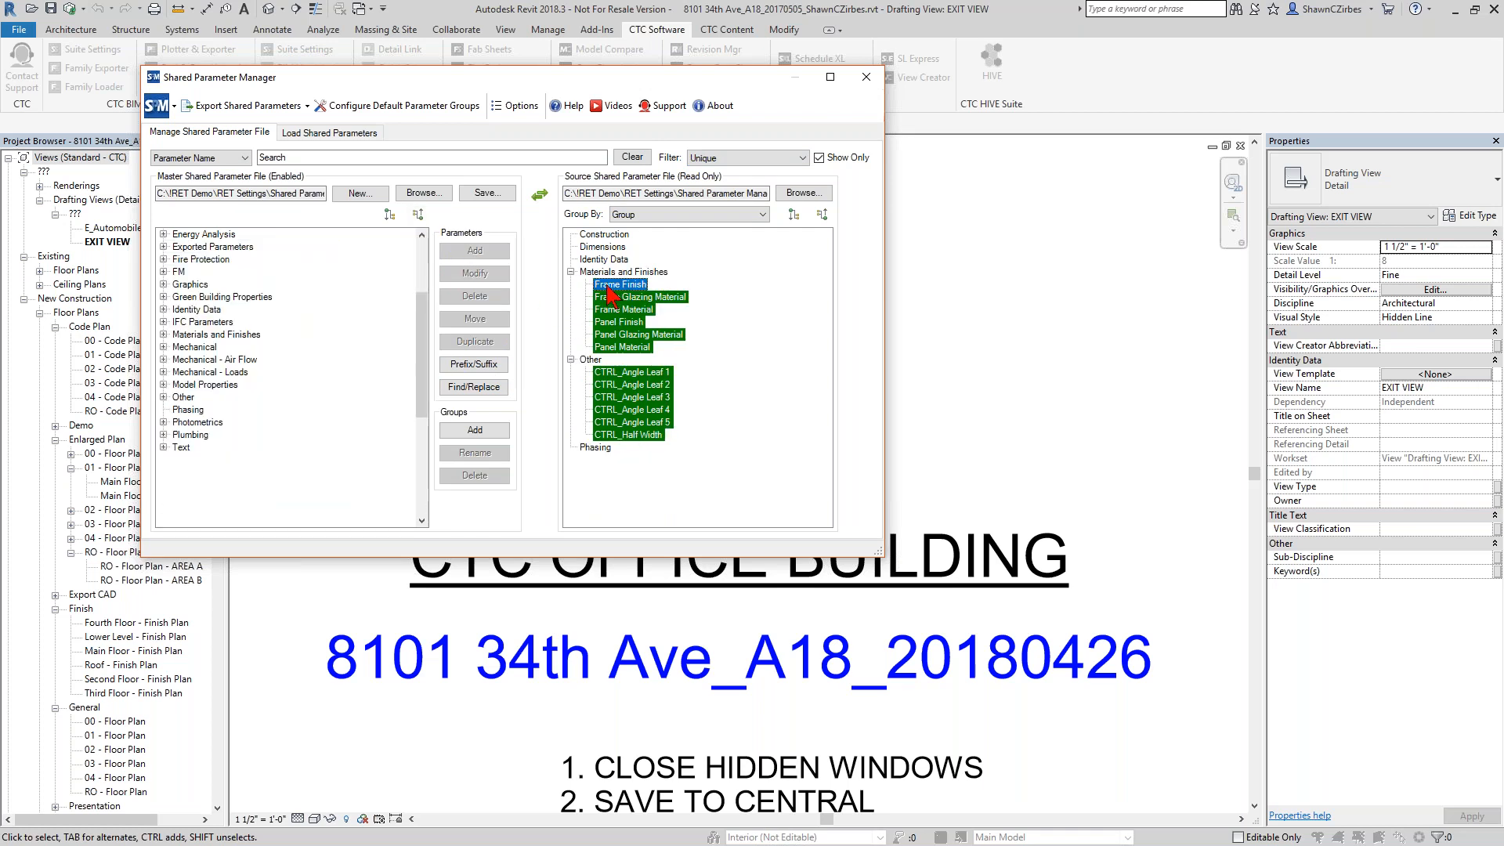
{"action": "left_click", "coordinate": [627, 348], "text": "shift"}
{"action": "left_click_drag", "start_coordinate": [617, 301], "coordinate": [252, 339]}
{"action": "left_click", "coordinate": [417, 215]}
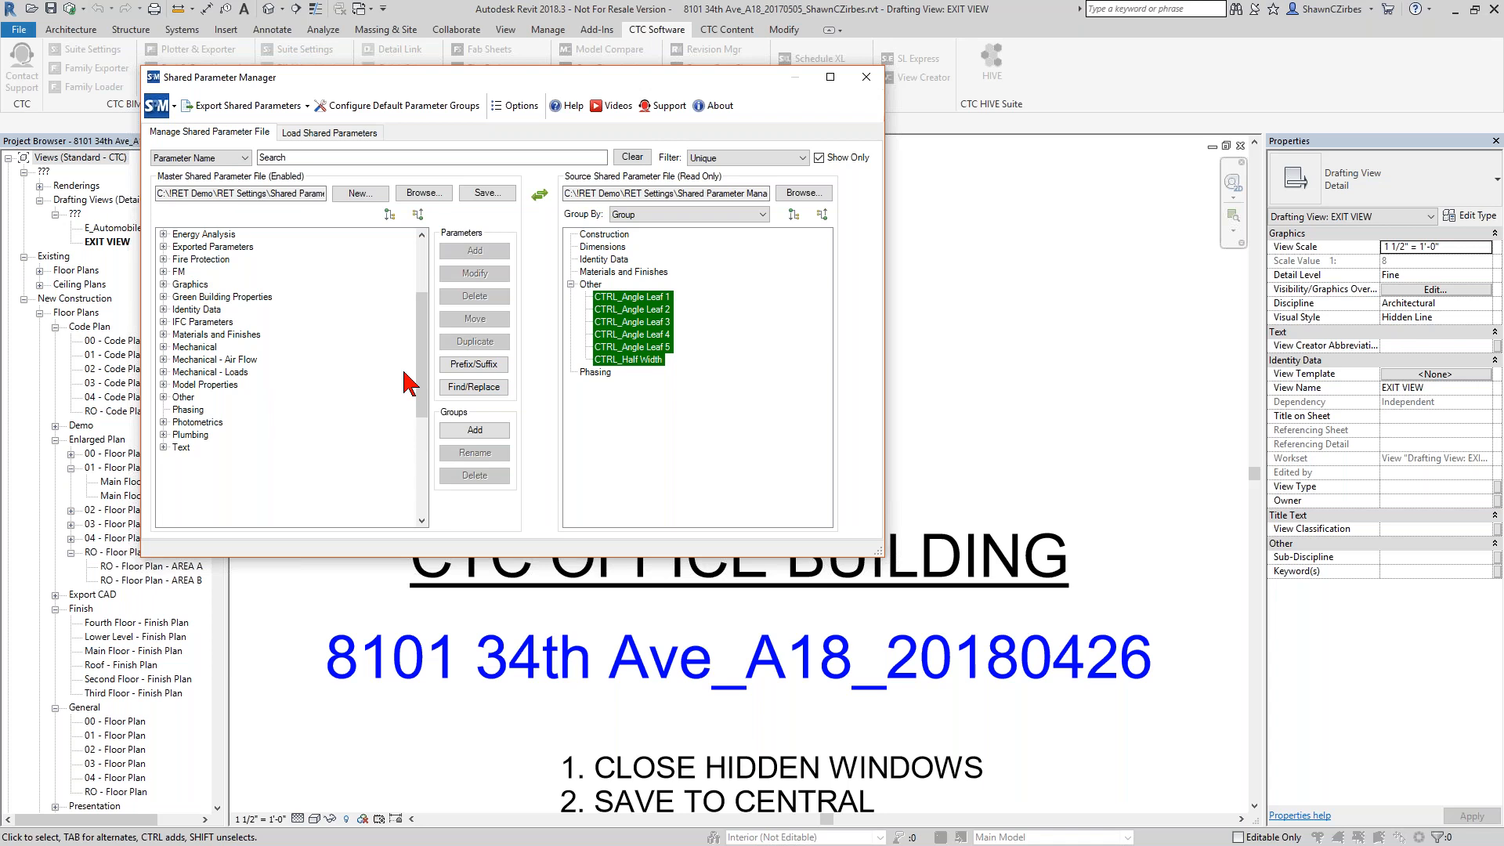
Close the Shared Parameter Manager without saving the master shared parameter file.
{"action": "left_click", "coordinate": [866, 79]}
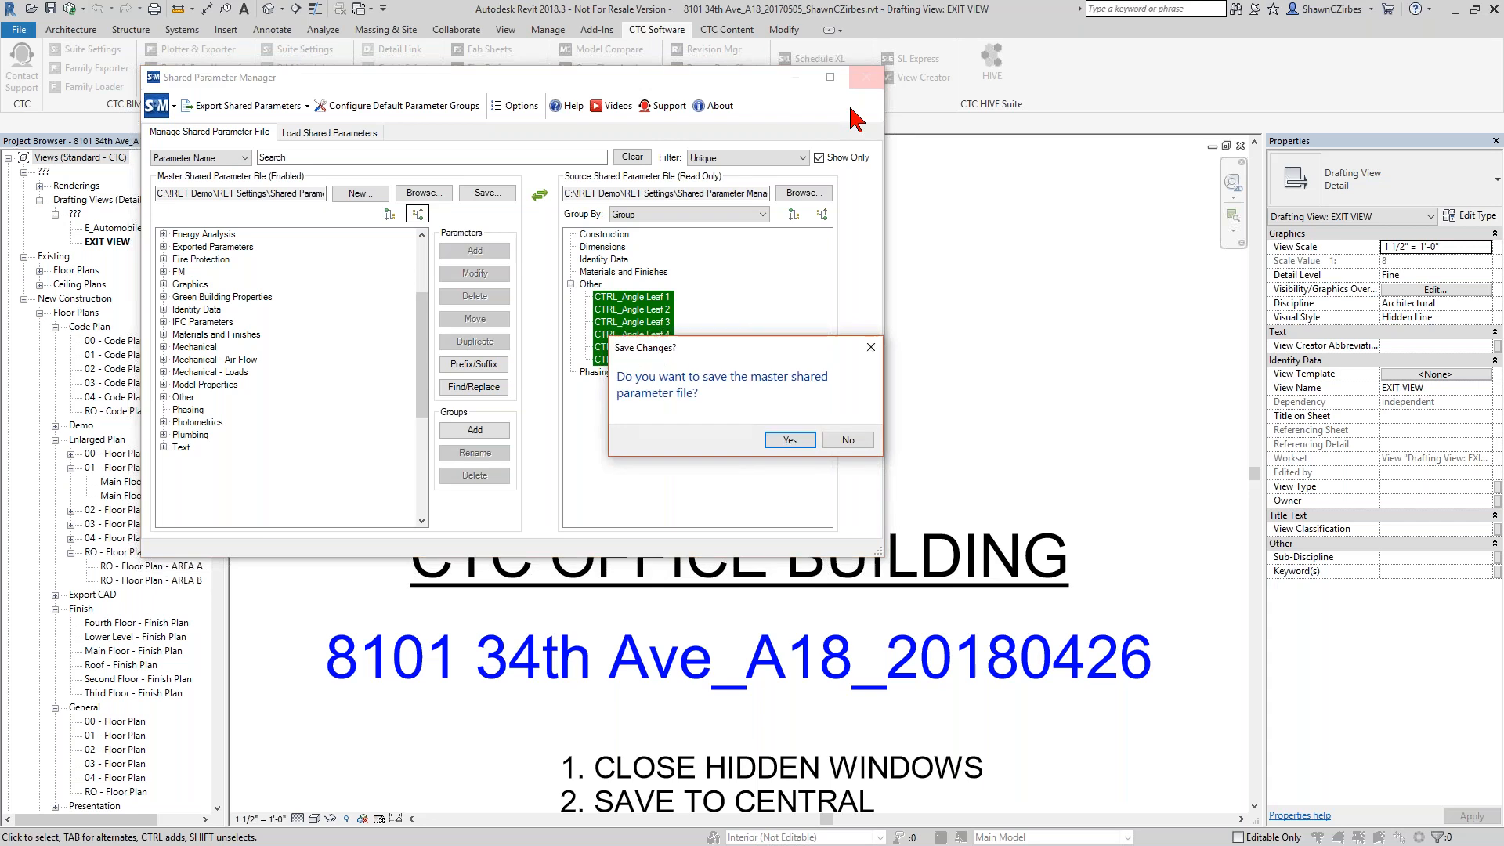
{"action": "left_click", "coordinate": [856, 443]}
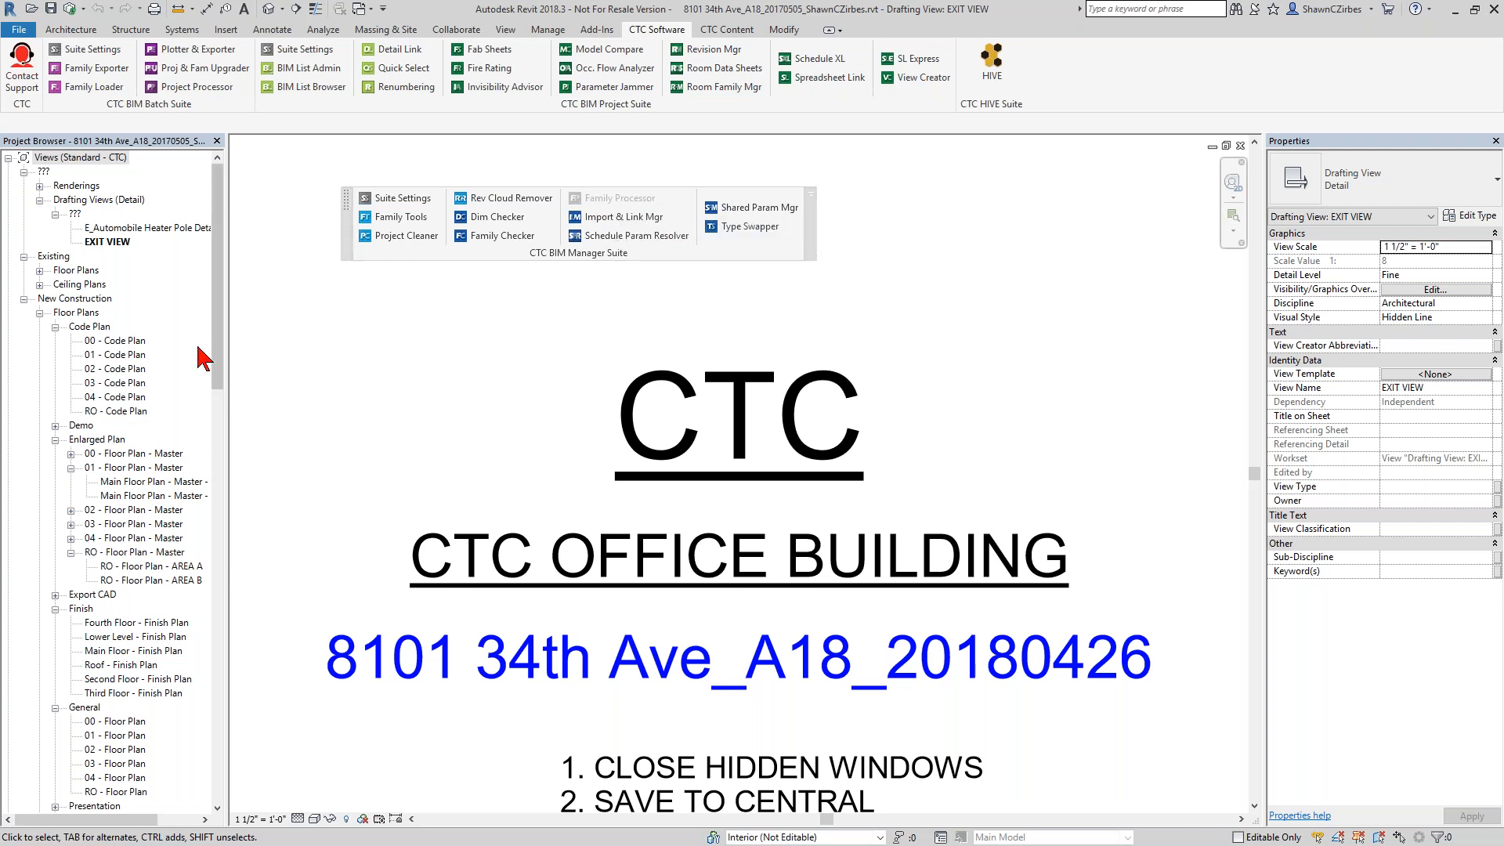
Open the DOOR_FRAME SCHEDULE from the project's schedules and quantities.
{"action": "scroll", "coordinate": [217, 345], "scroll_direction": "down", "scroll_amount": 1}
{"action": "left_click_drag", "start_coordinate": [214, 335], "coordinate": [205, 580]}
{"action": "left_click", "coordinate": [8, 369]}
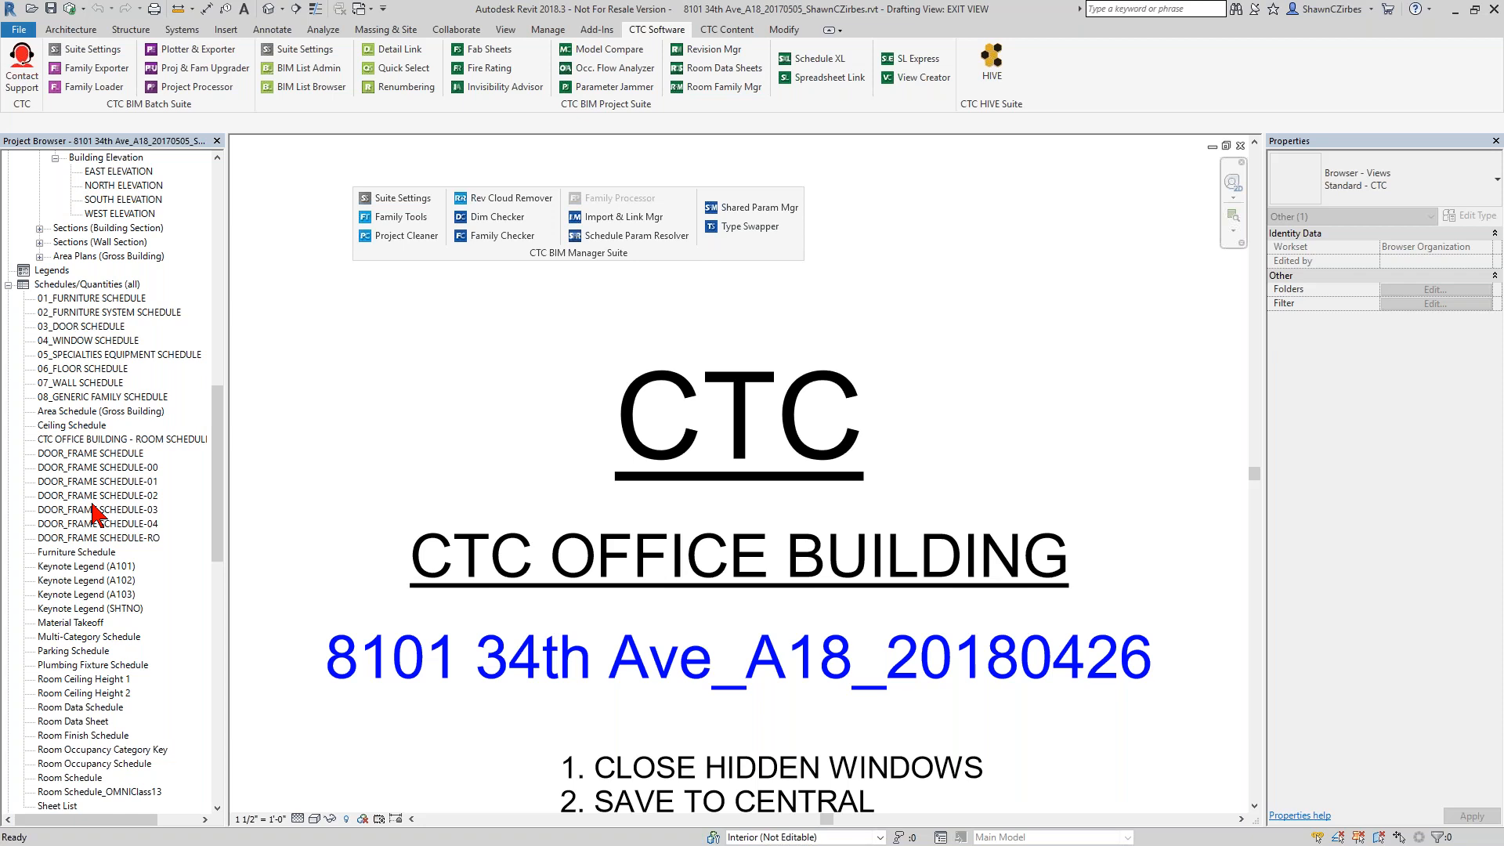
{"action": "double_click", "coordinate": [118, 455]}
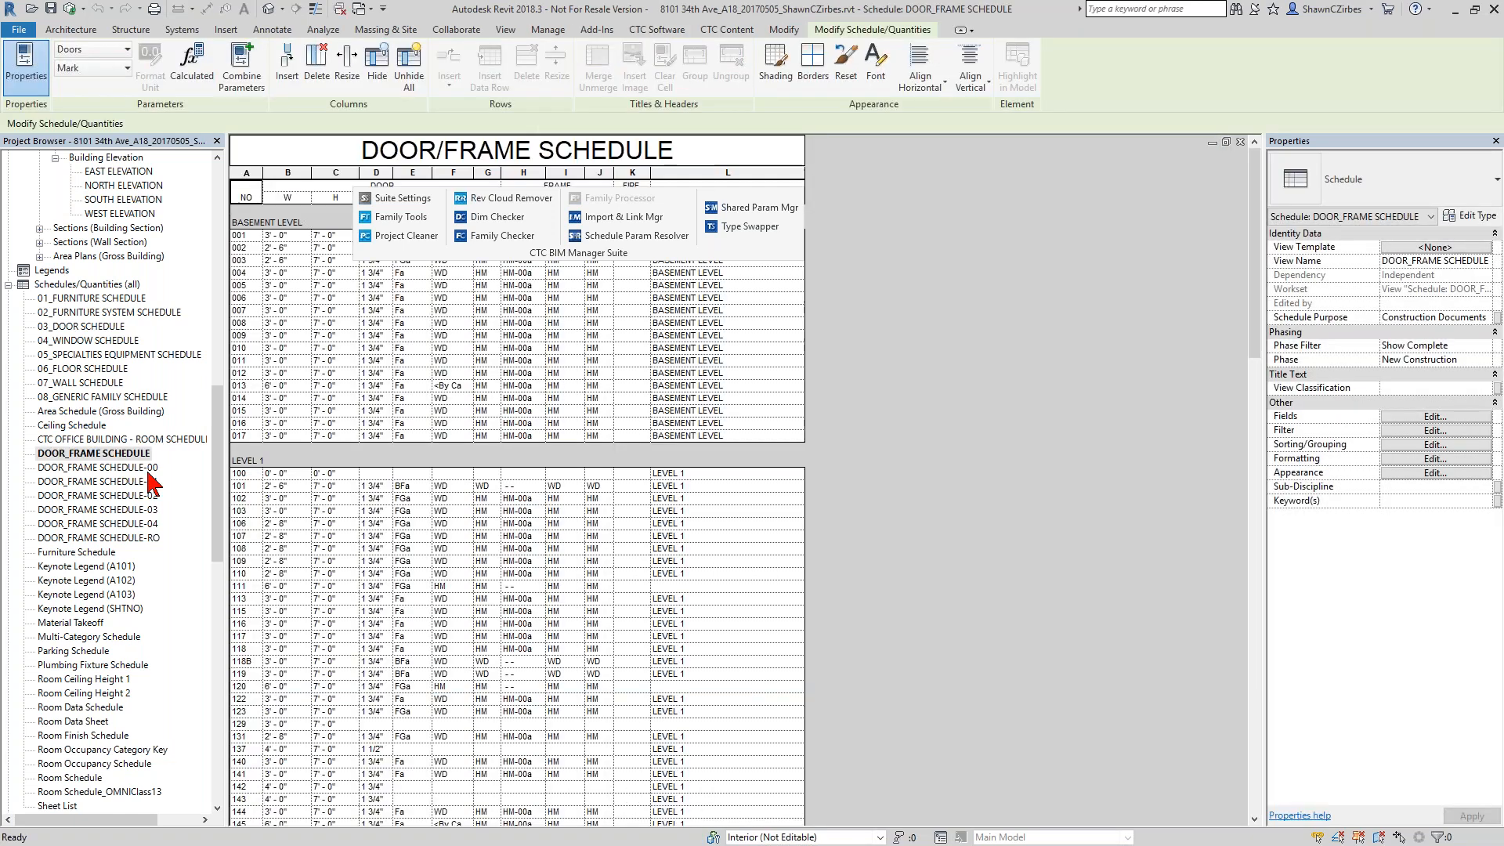
Move the floating CTC BIM Manager Suite panel clear of the door schedule and review the door and frame columns.
{"action": "scroll", "coordinate": [421, 502], "scroll_direction": "down", "scroll_amount": 10}
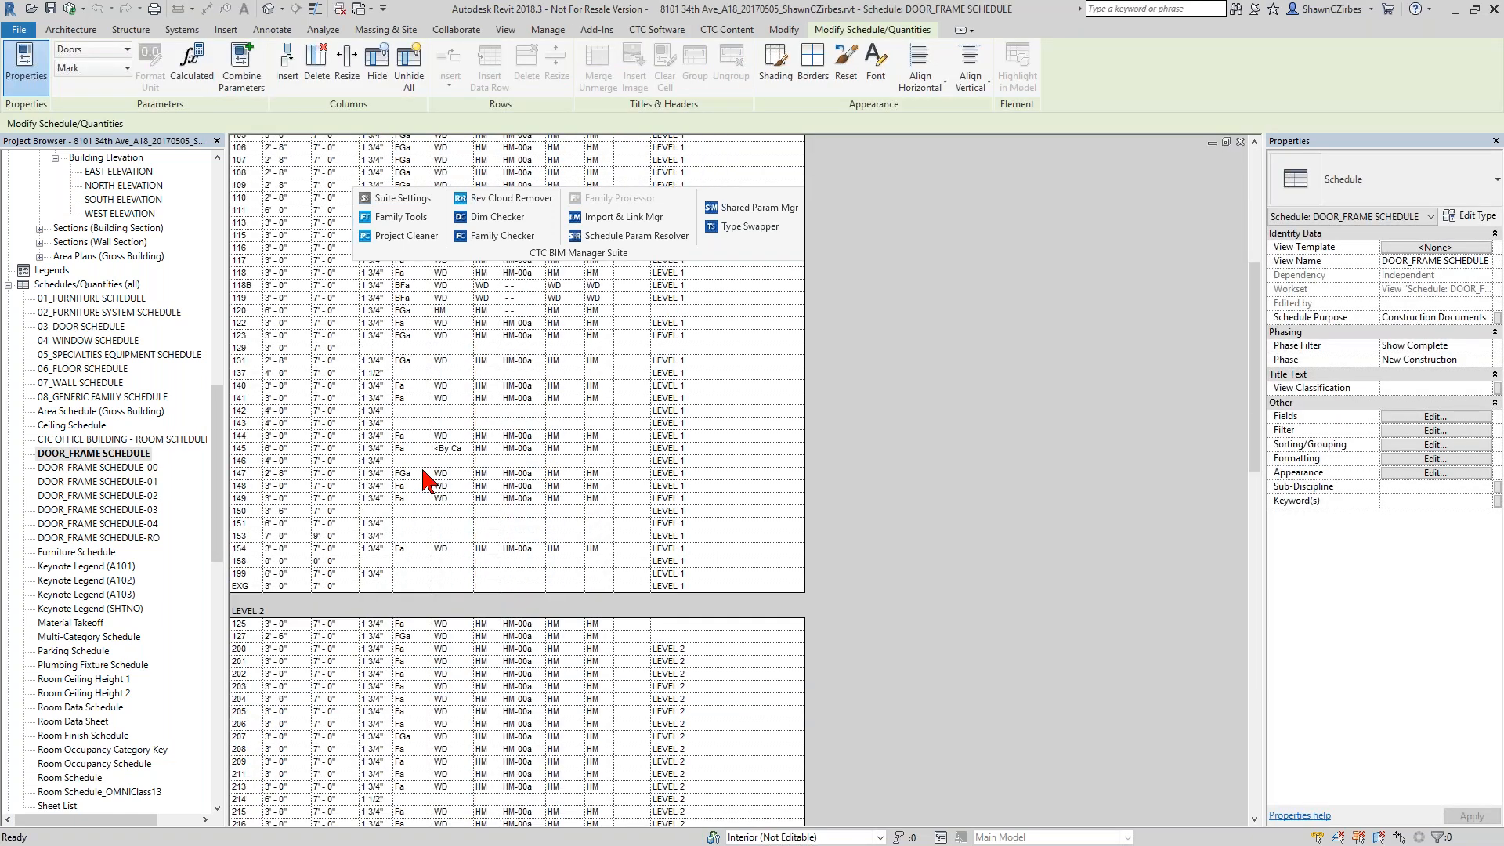
{"action": "left_click_drag", "start_coordinate": [536, 258], "coordinate": [932, 223]}
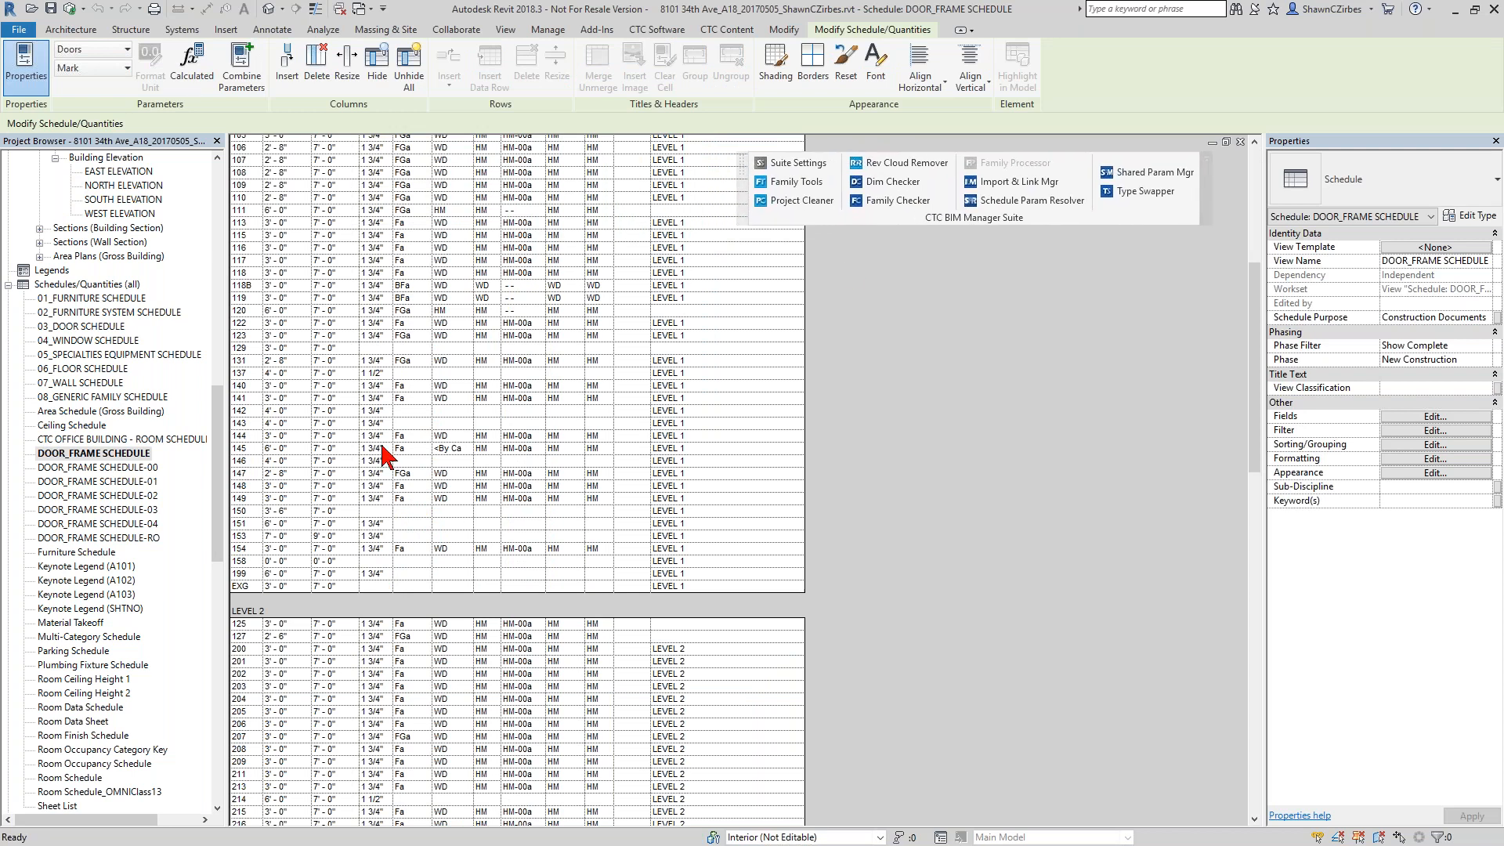
{"action": "scroll", "coordinate": [401, 403], "scroll_direction": "up", "scroll_amount": 6}
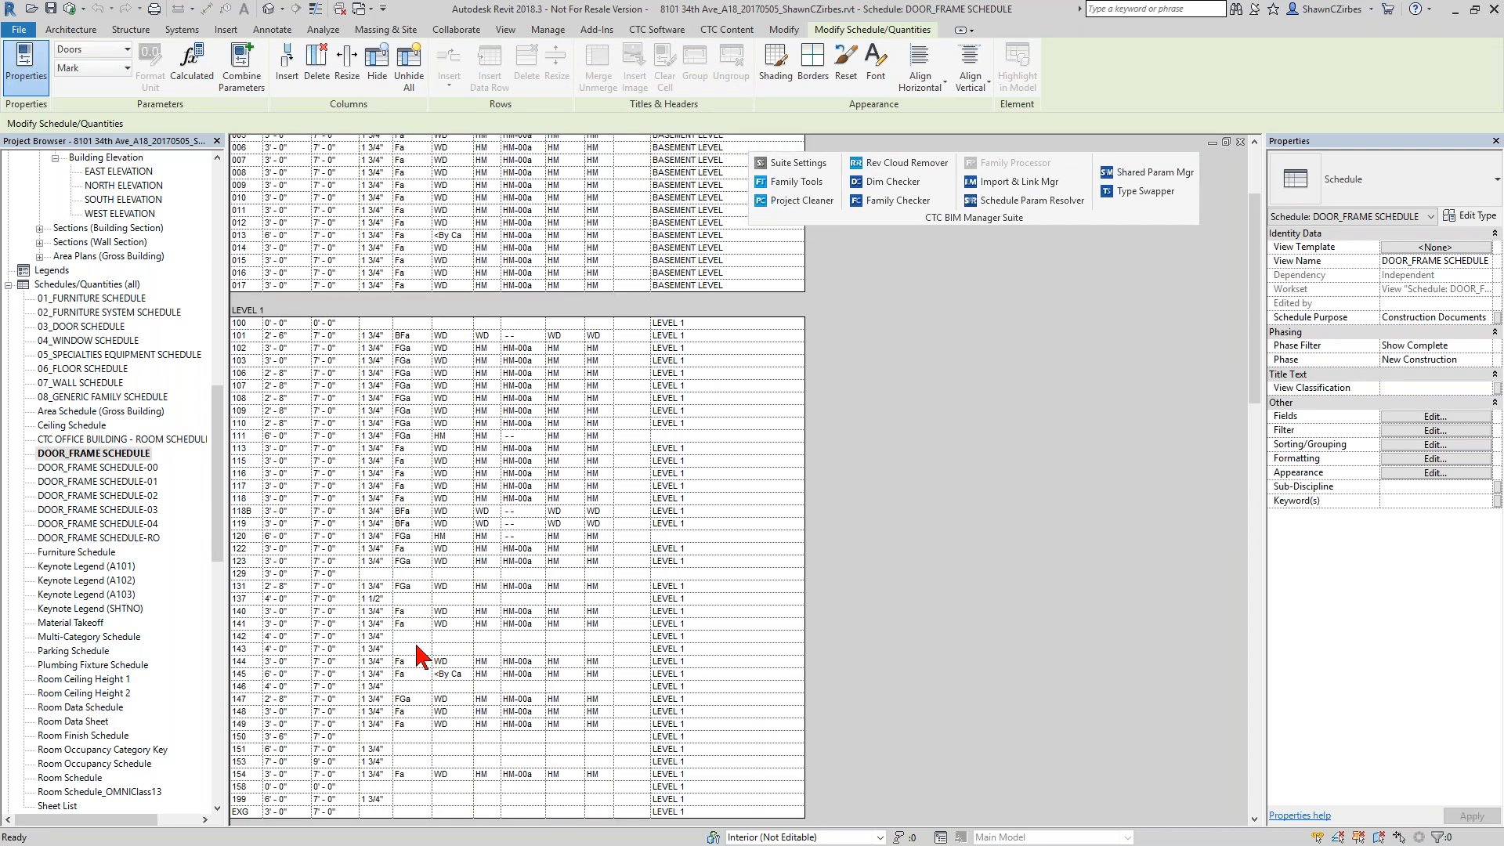
{"action": "scroll", "coordinate": [427, 642], "scroll_direction": "up", "scroll_amount": 4}
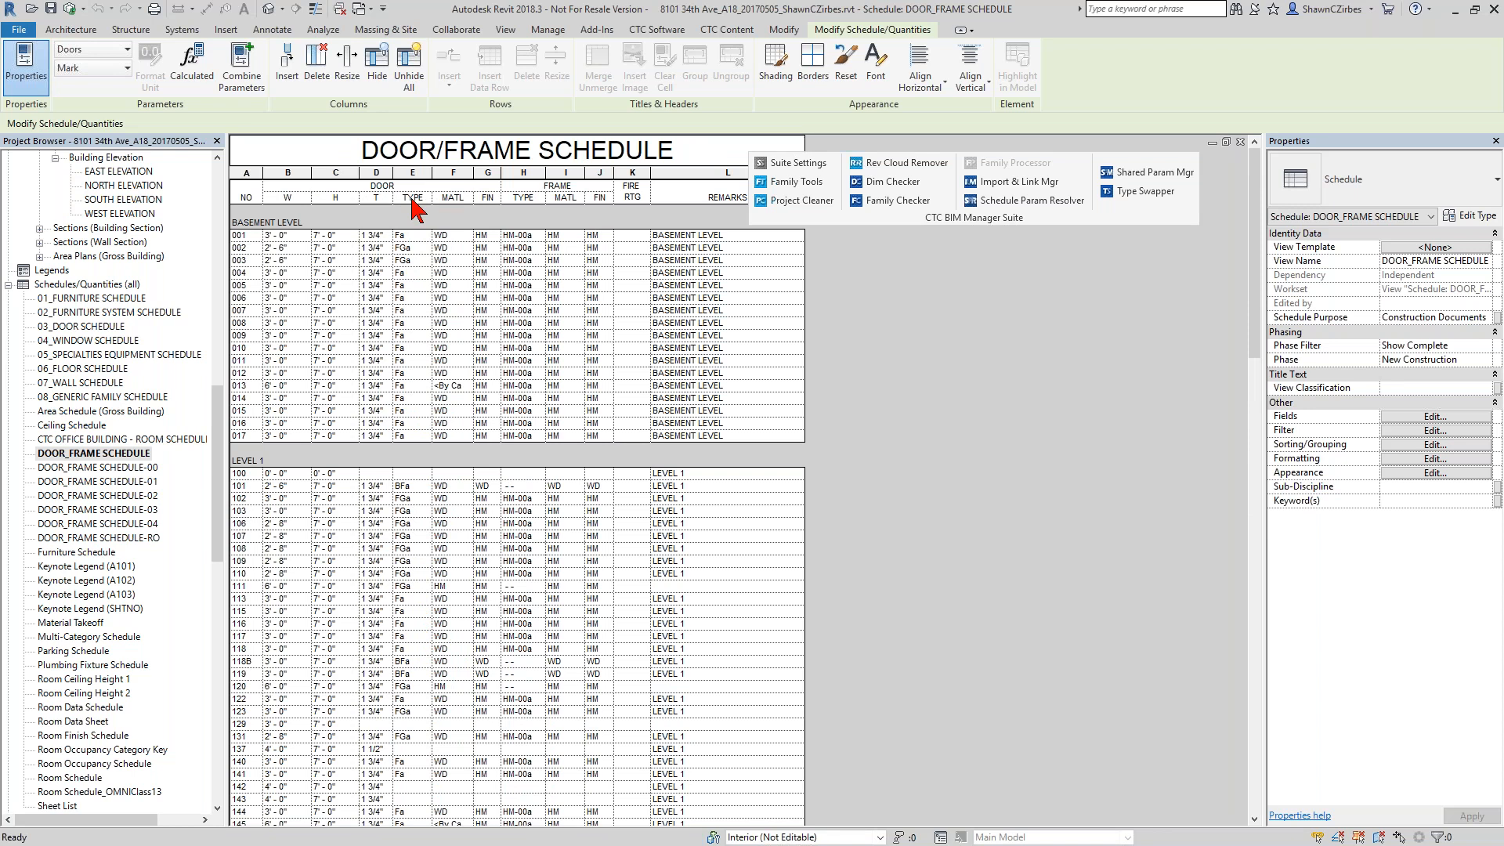
{"action": "scroll", "coordinate": [445, 249], "scroll_direction": "down", "scroll_amount": 1}
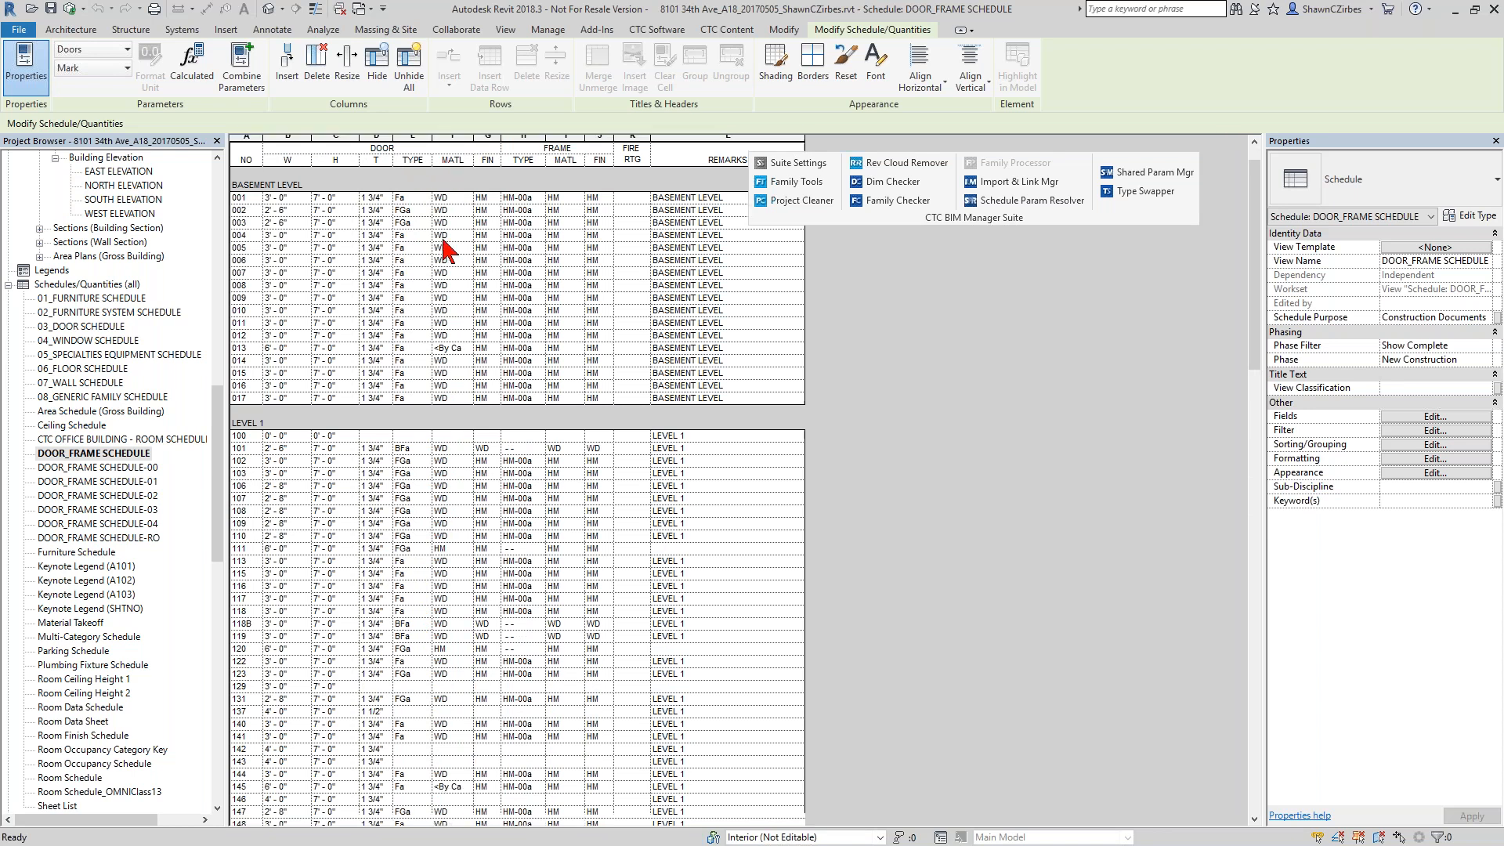
{"action": "scroll", "coordinate": [445, 249], "scroll_direction": "down", "scroll_amount": 11}
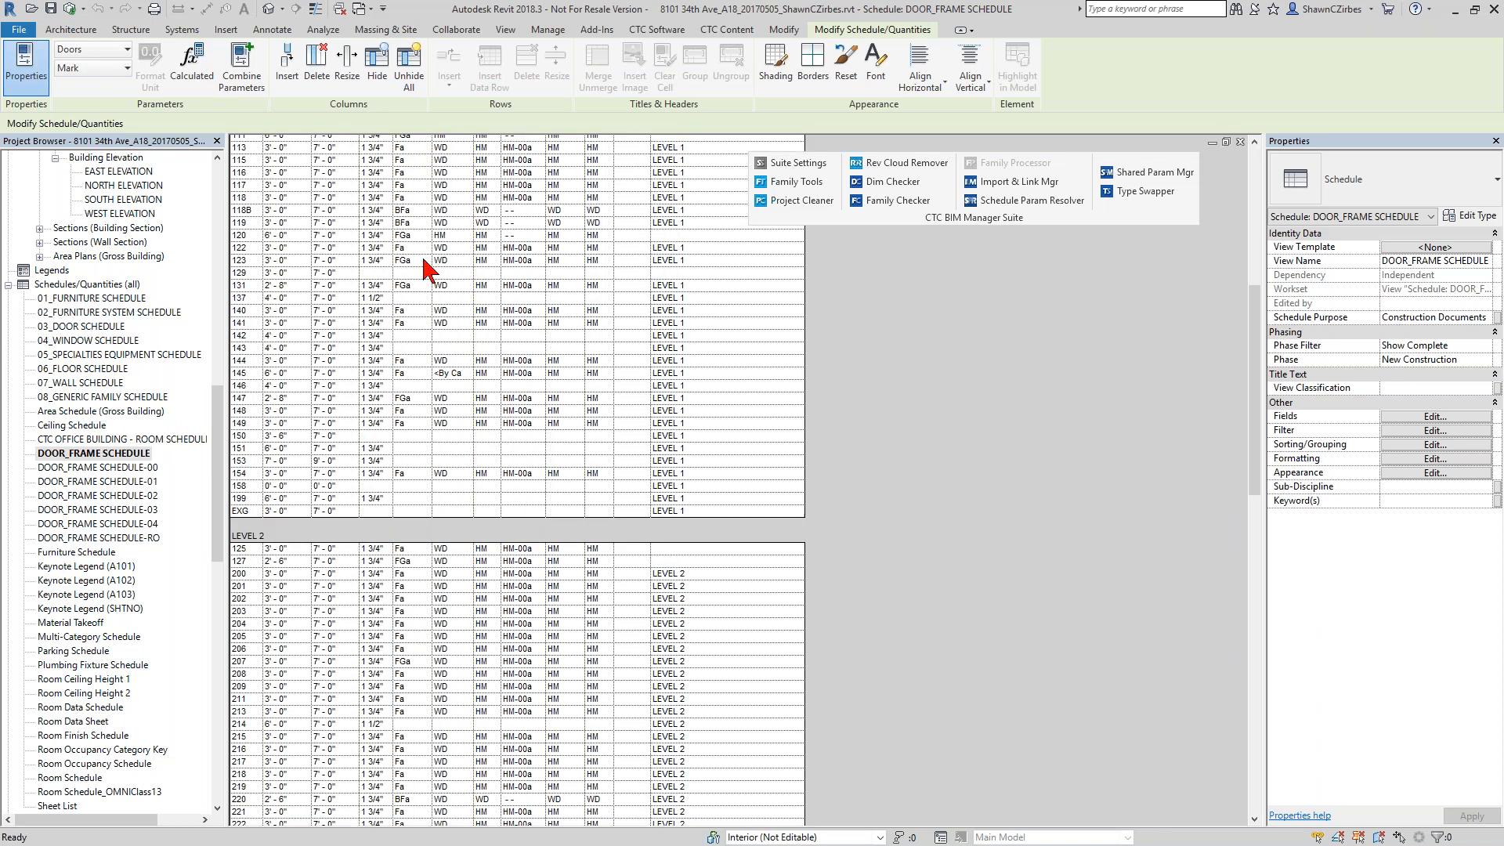
Inspect the door material cells for doors 141 and 142 in the Level 1 section of the schedule.
{"action": "left_click_drag", "start_coordinate": [432, 332], "coordinate": [438, 333]}
{"action": "left_click", "coordinate": [446, 336]}
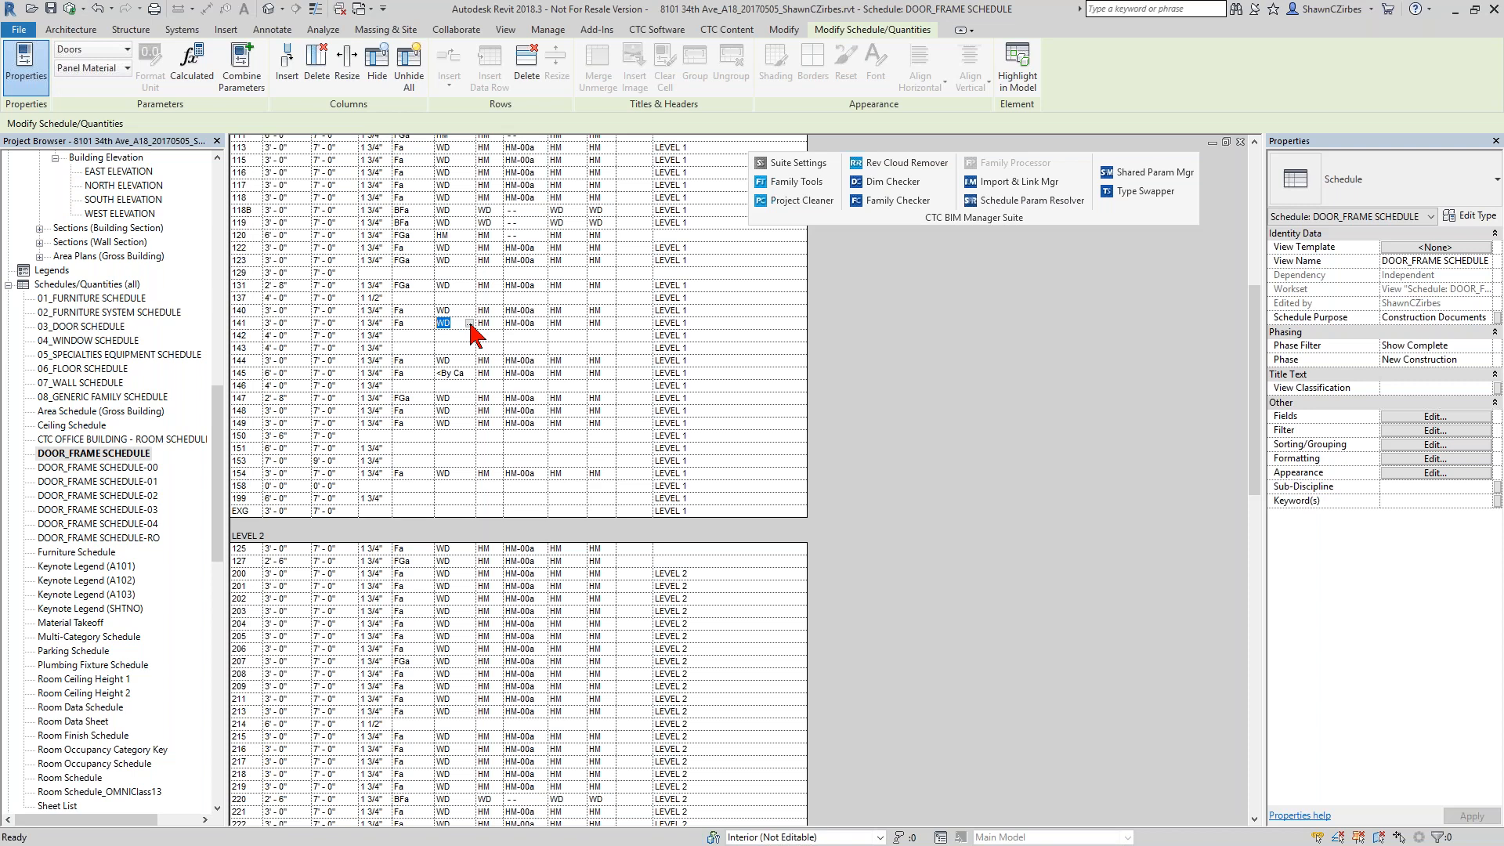
{"action": "left_click", "coordinate": [451, 338]}
{"action": "scroll", "coordinate": [270, 357], "scroll_direction": "up", "scroll_amount": 2}
{"action": "scroll", "coordinate": [276, 361], "scroll_direction": "up", "scroll_amount": 5}
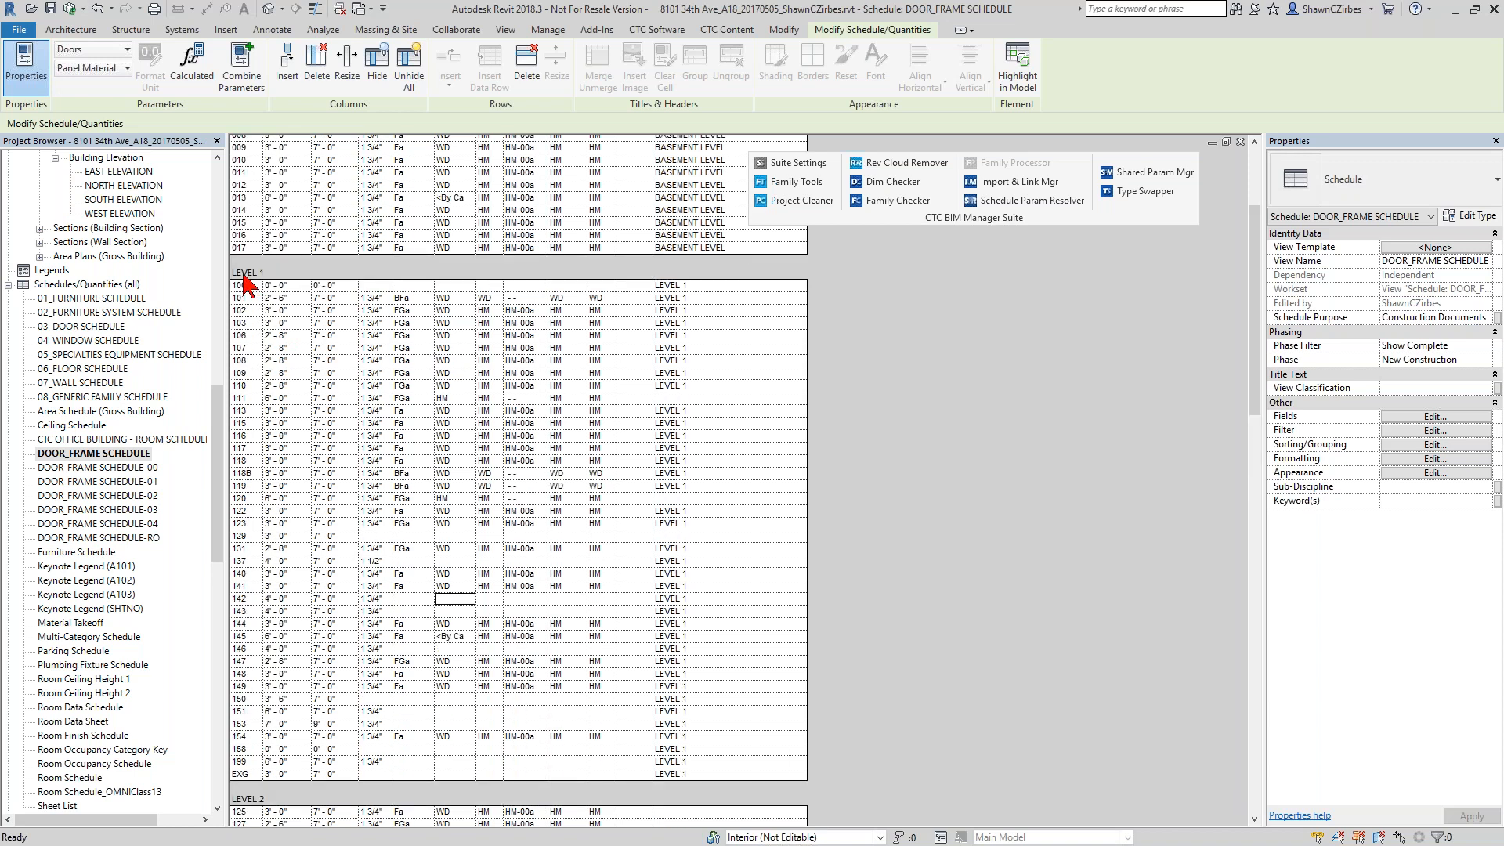
Open the 01 - Code Plan floor plan view.
{"action": "left_click_drag", "start_coordinate": [218, 453], "coordinate": [215, 253]}
{"action": "left_click", "coordinate": [130, 257]}
{"action": "double_click", "coordinate": [128, 257]}
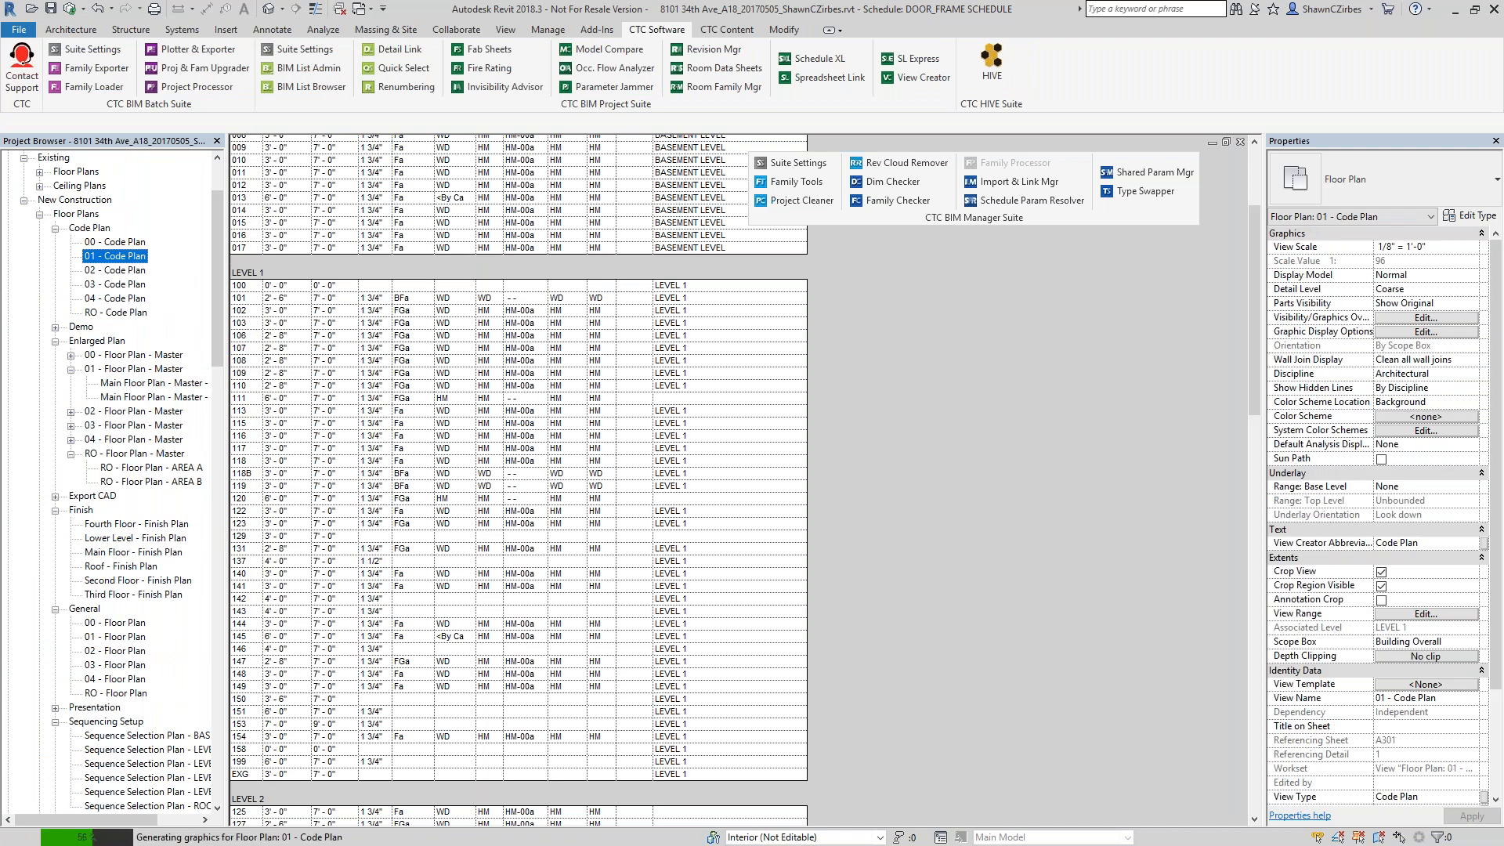
Open the Doors_Int_Dbl_Flush family of door 142 above Office 6 for editing.
{"action": "scroll", "coordinate": [876, 326], "scroll_direction": "up", "scroll_amount": 6}
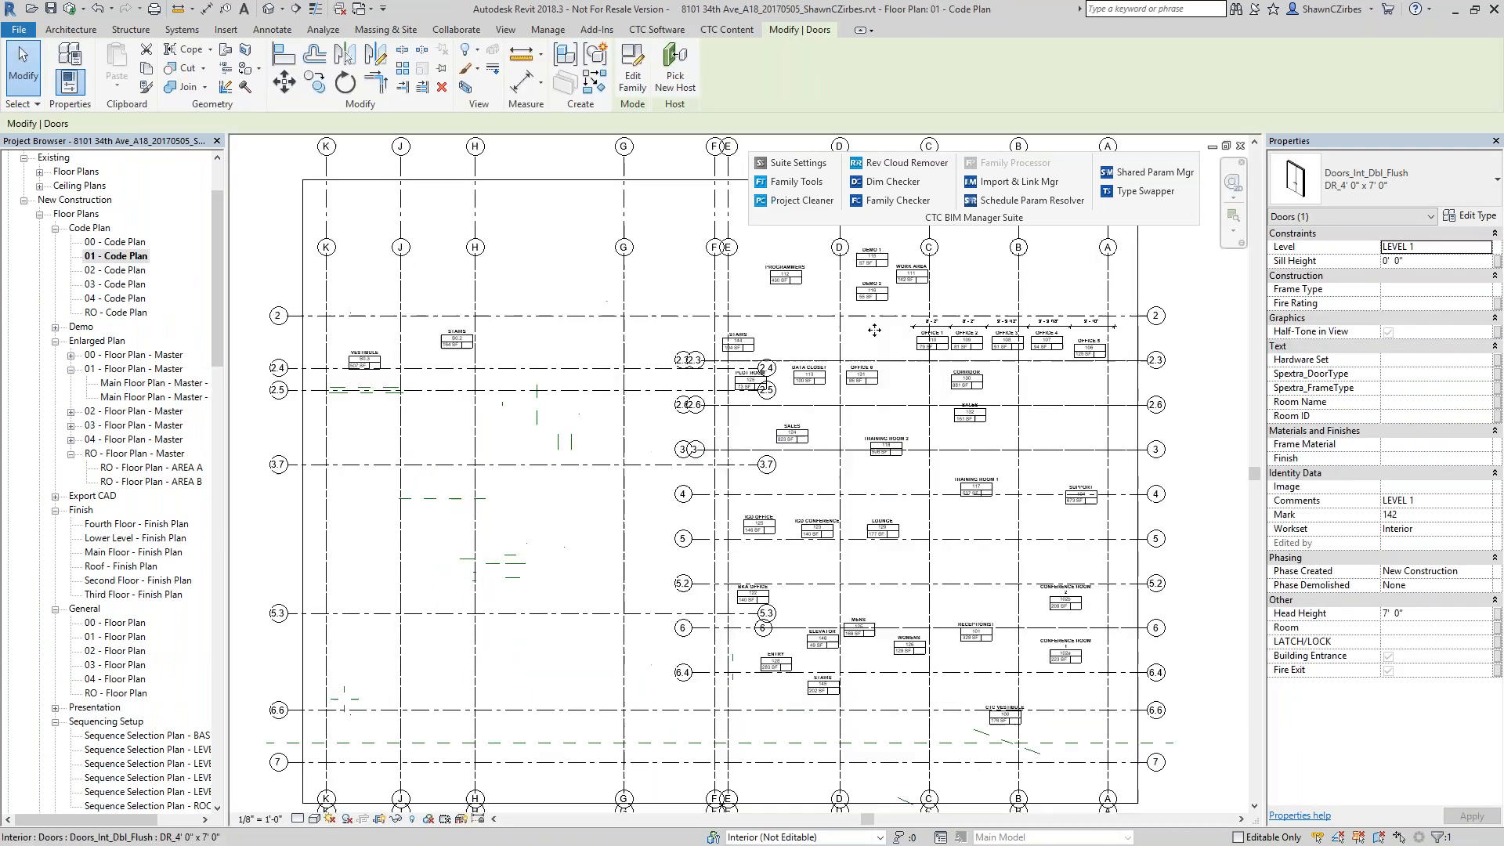
{"action": "middle_click_drag", "start_coordinate": [883, 319], "coordinate": [582, 411]}
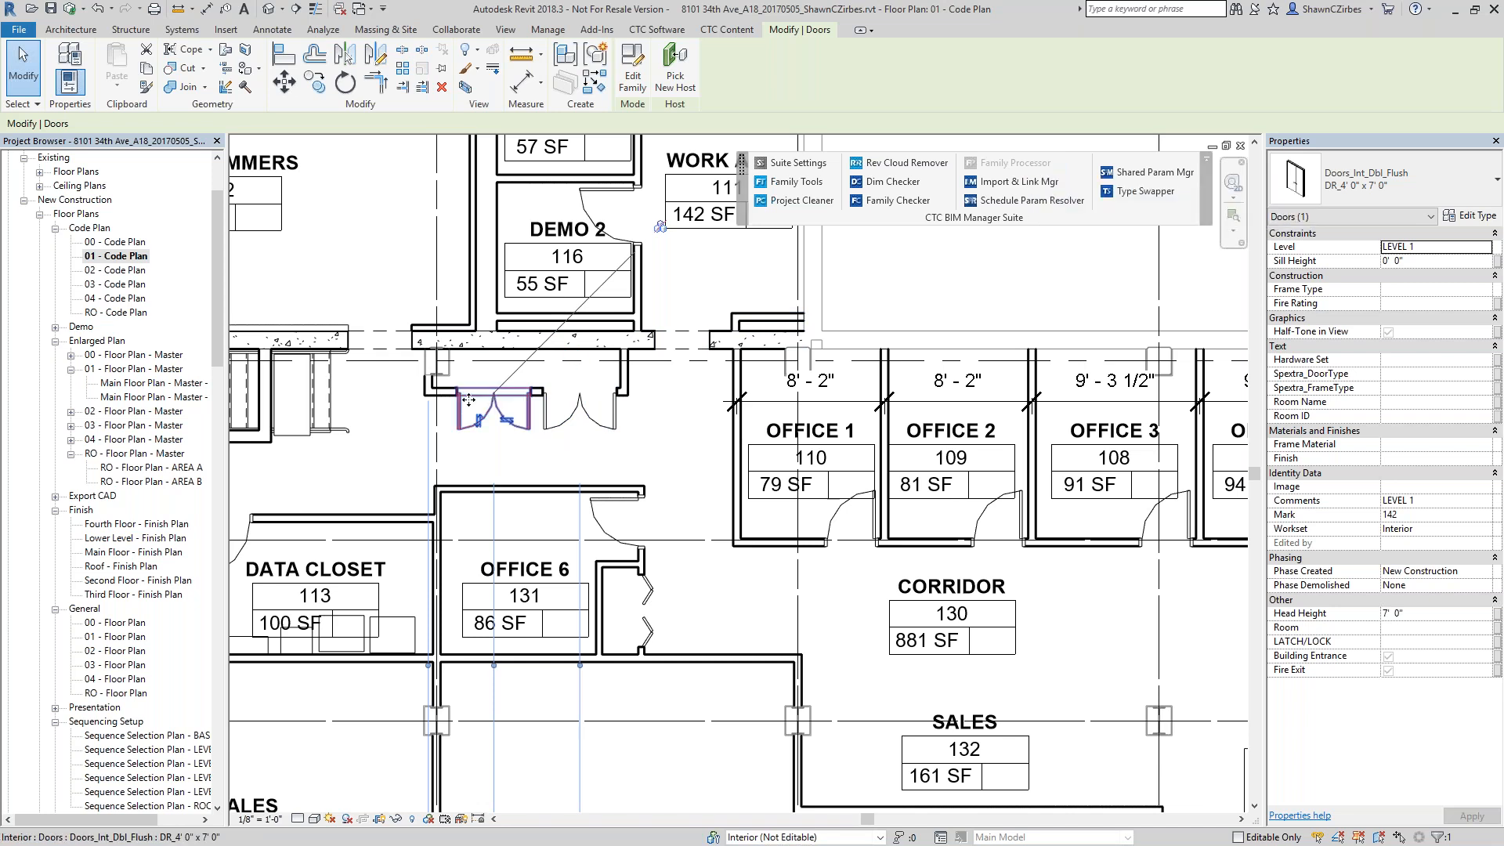
{"action": "left_click", "coordinate": [633, 80]}
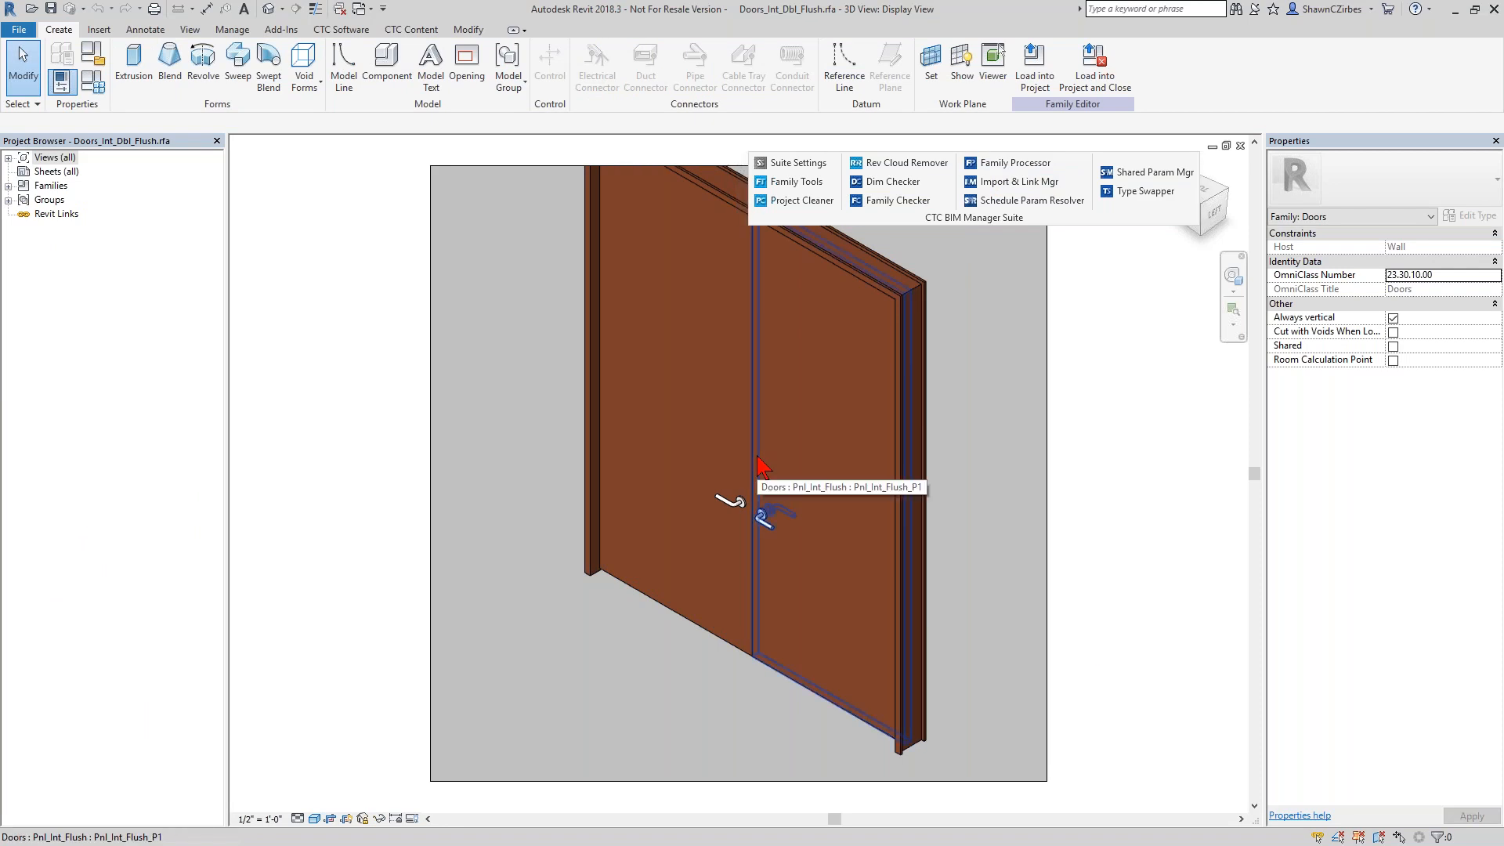
Open the door family's types and compare the Panel Material and Panel Finish parameters under Materials and Finishes.
{"action": "left_click", "coordinate": [92, 88]}
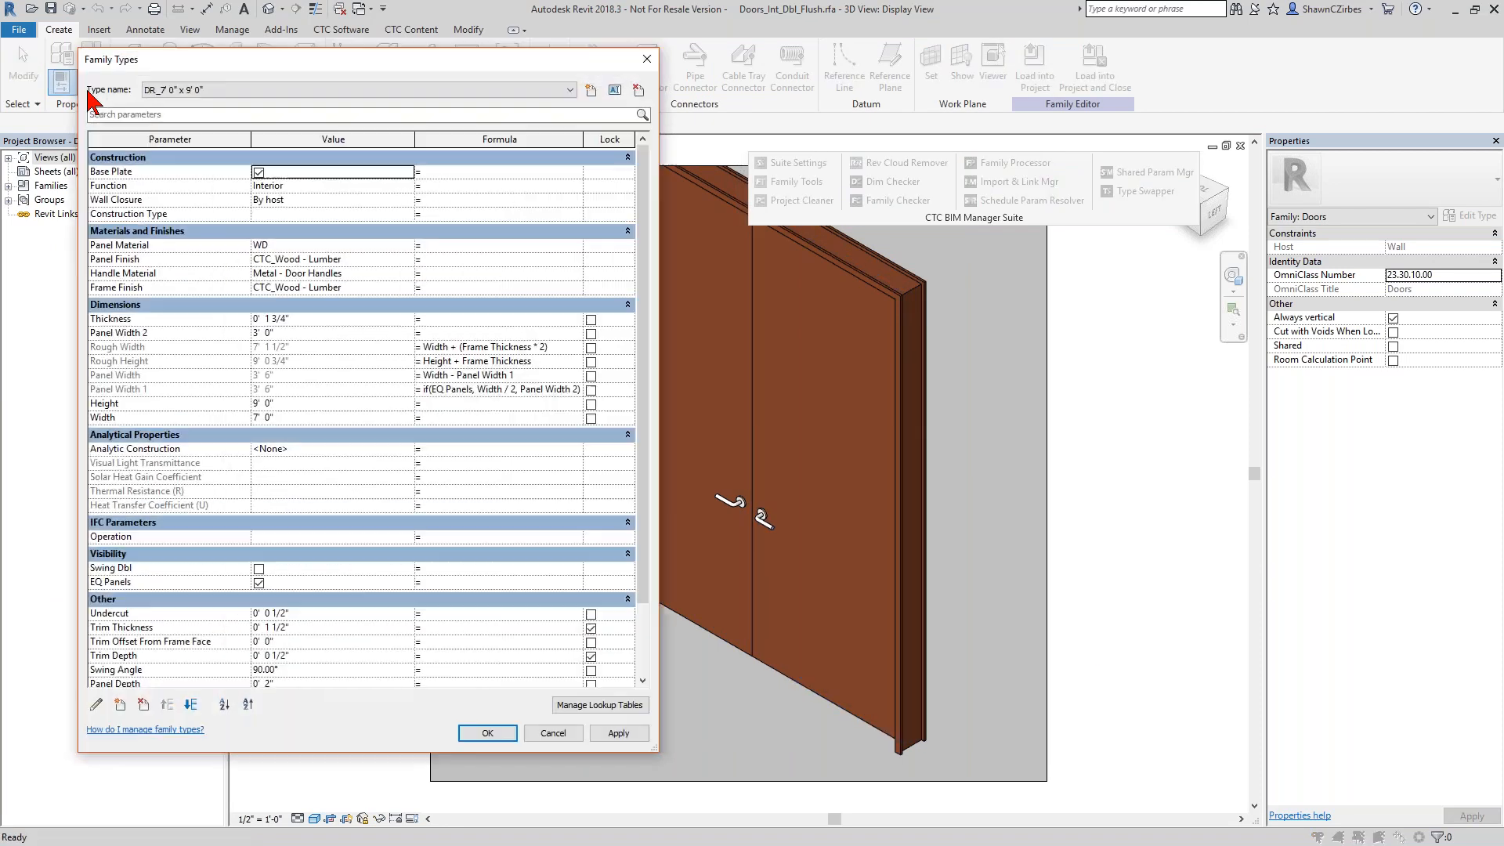
{"action": "left_click", "coordinate": [145, 244]}
{"action": "left_click", "coordinate": [151, 258]}
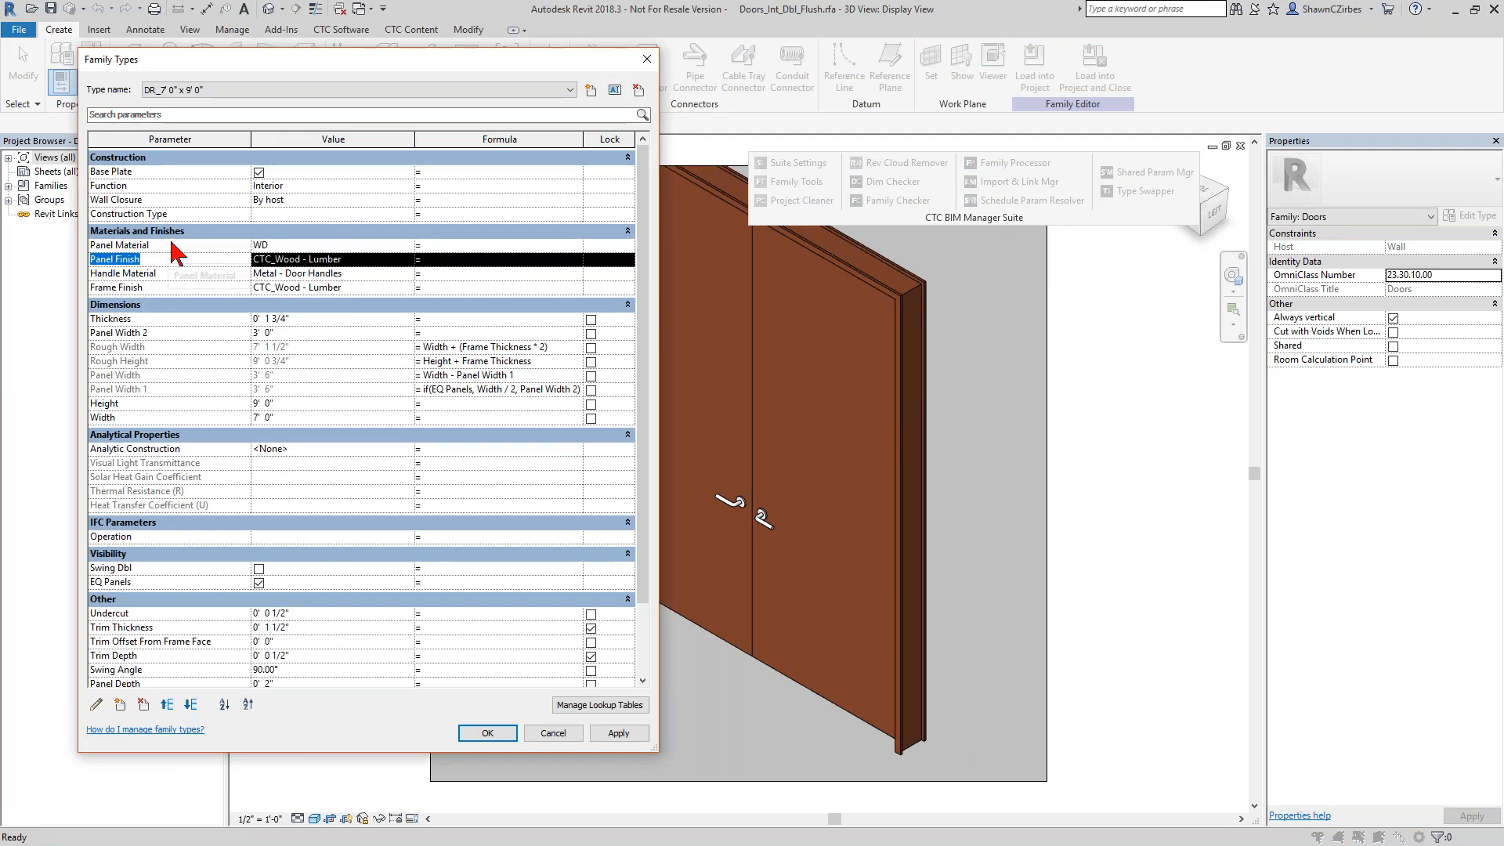
{"action": "left_click", "coordinate": [171, 244]}
{"action": "left_click", "coordinate": [170, 259]}
{"action": "left_click", "coordinate": [174, 245]}
{"action": "left_click", "coordinate": [172, 260]}
{"action": "left_click", "coordinate": [178, 247]}
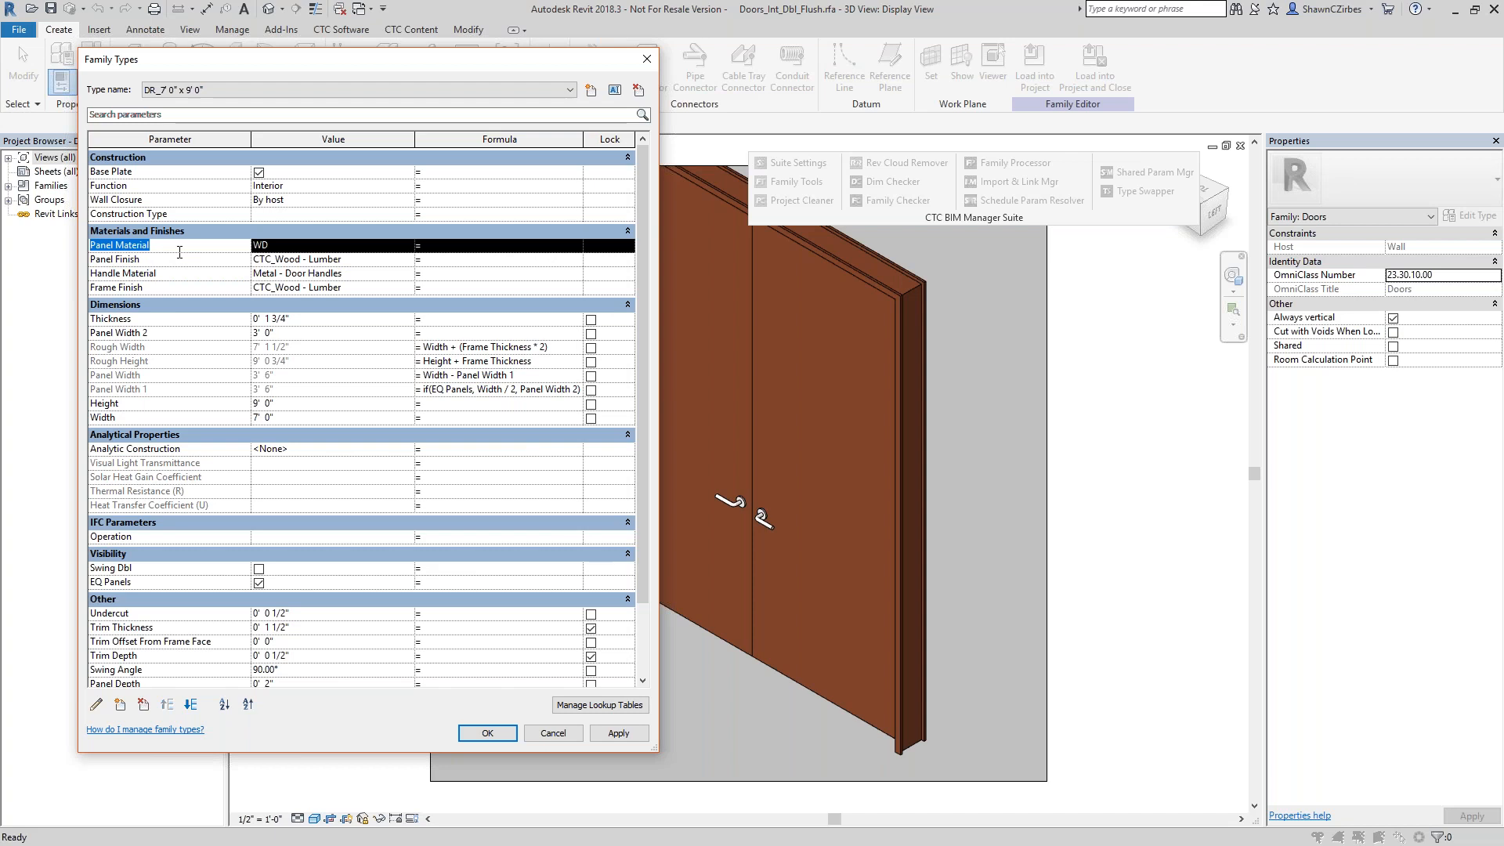
Inspect the Panel Finish parameter's properties, including its shared status and parameter type, and leave them without changes.
{"action": "left_click", "coordinate": [128, 259]}
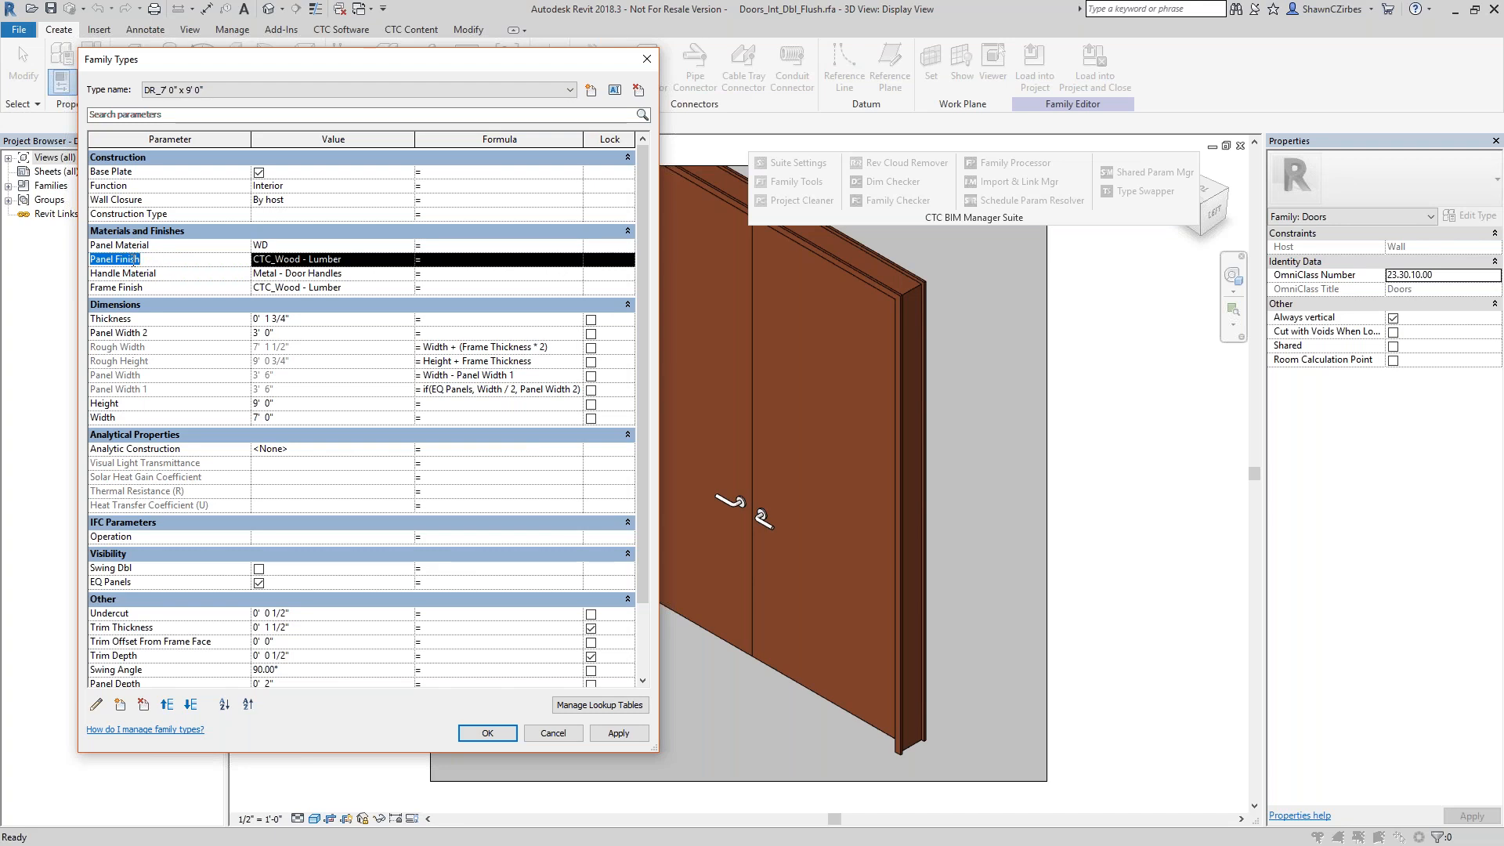
{"action": "left_click", "coordinate": [98, 710]}
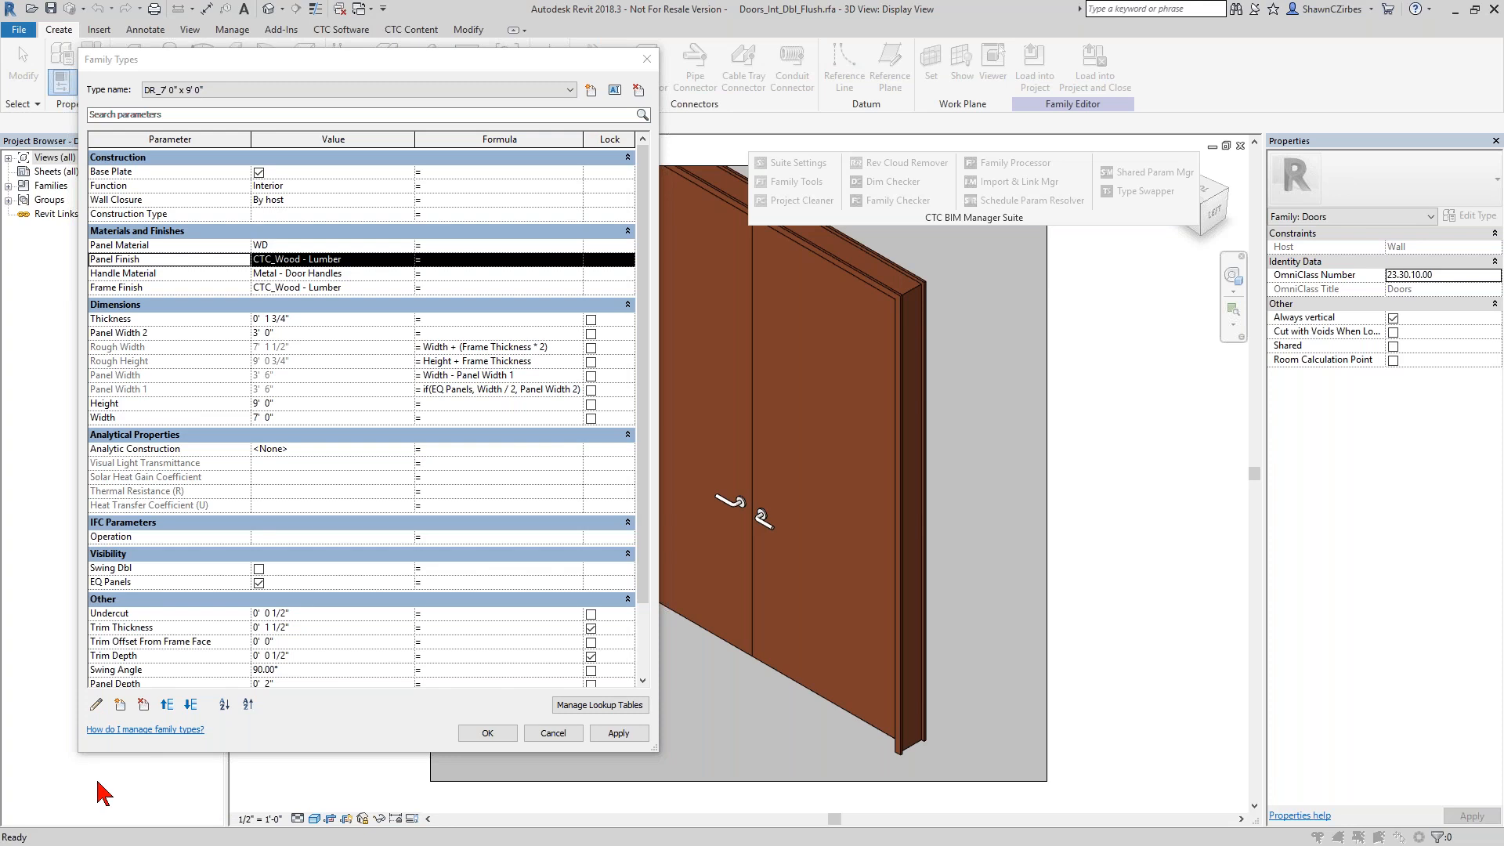
{"action": "left_click_drag", "start_coordinate": [377, 247], "coordinate": [494, 253]}
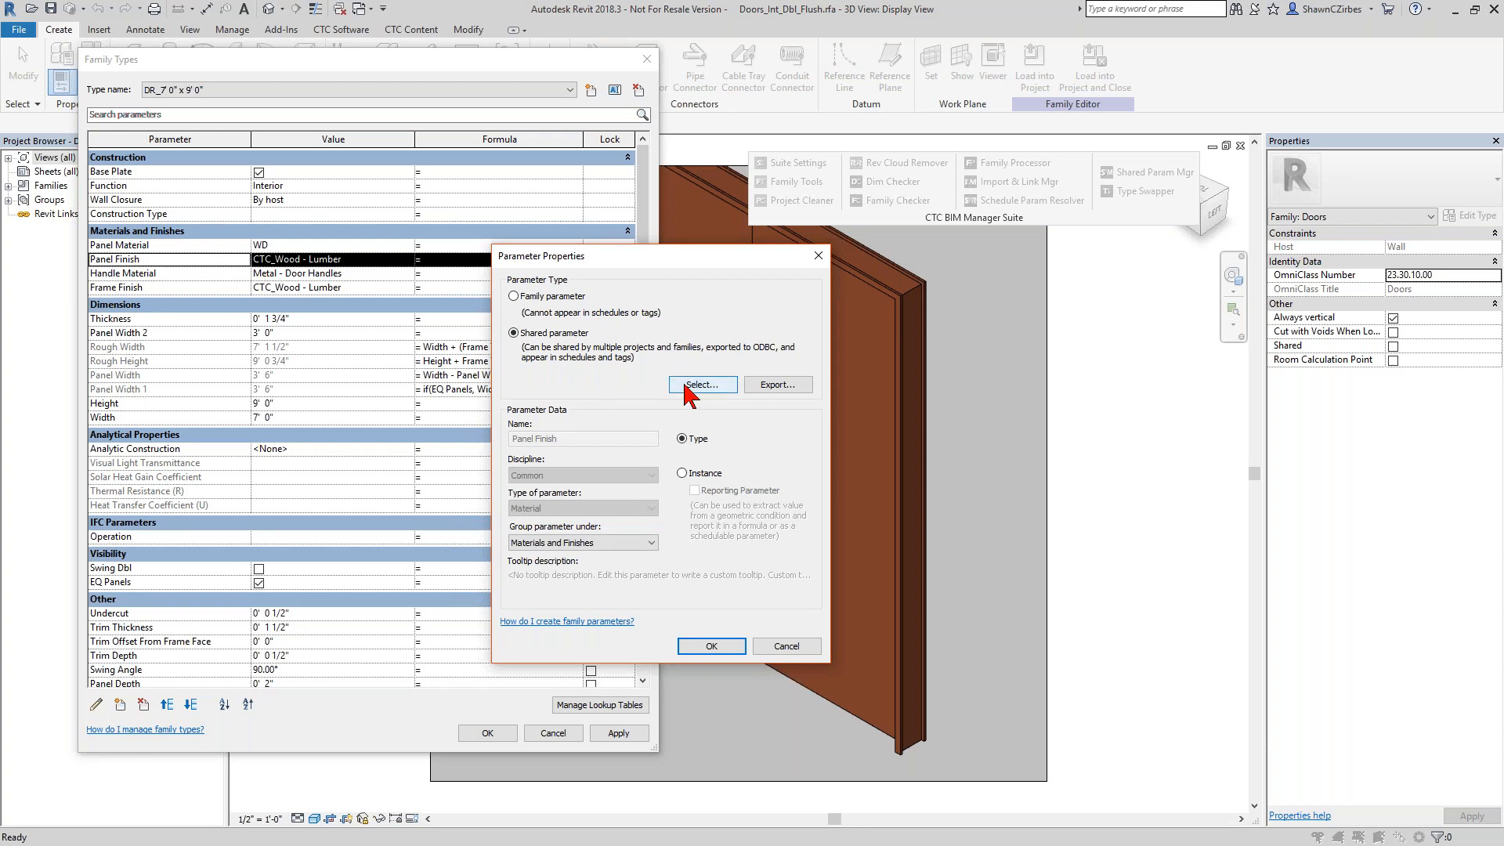
{"action": "left_click", "coordinate": [785, 645]}
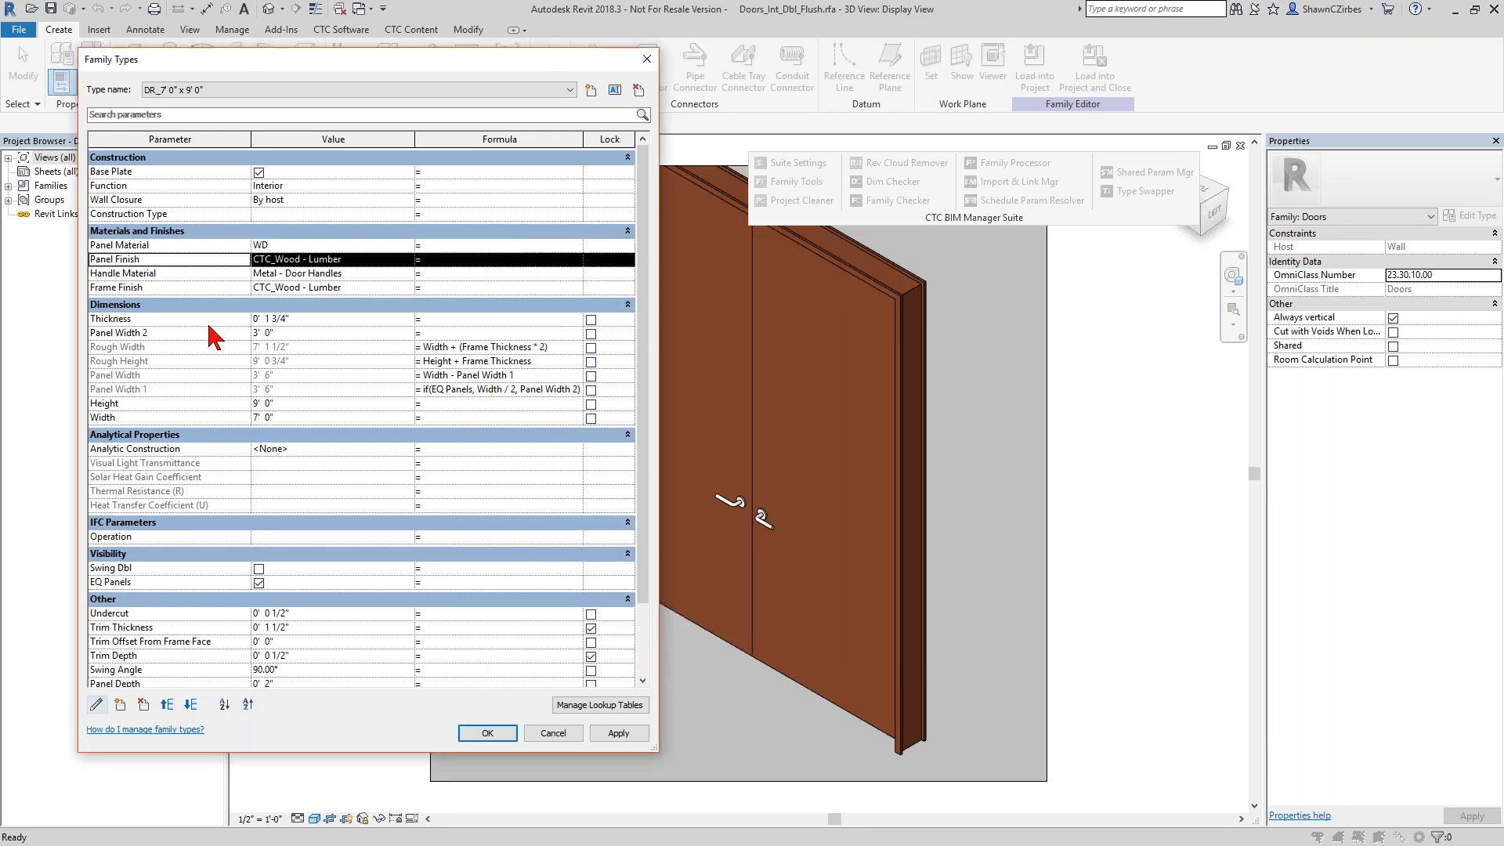
Inspect the Panel Material parameter's properties and leave the family types without changes.
{"action": "left_click", "coordinate": [166, 245]}
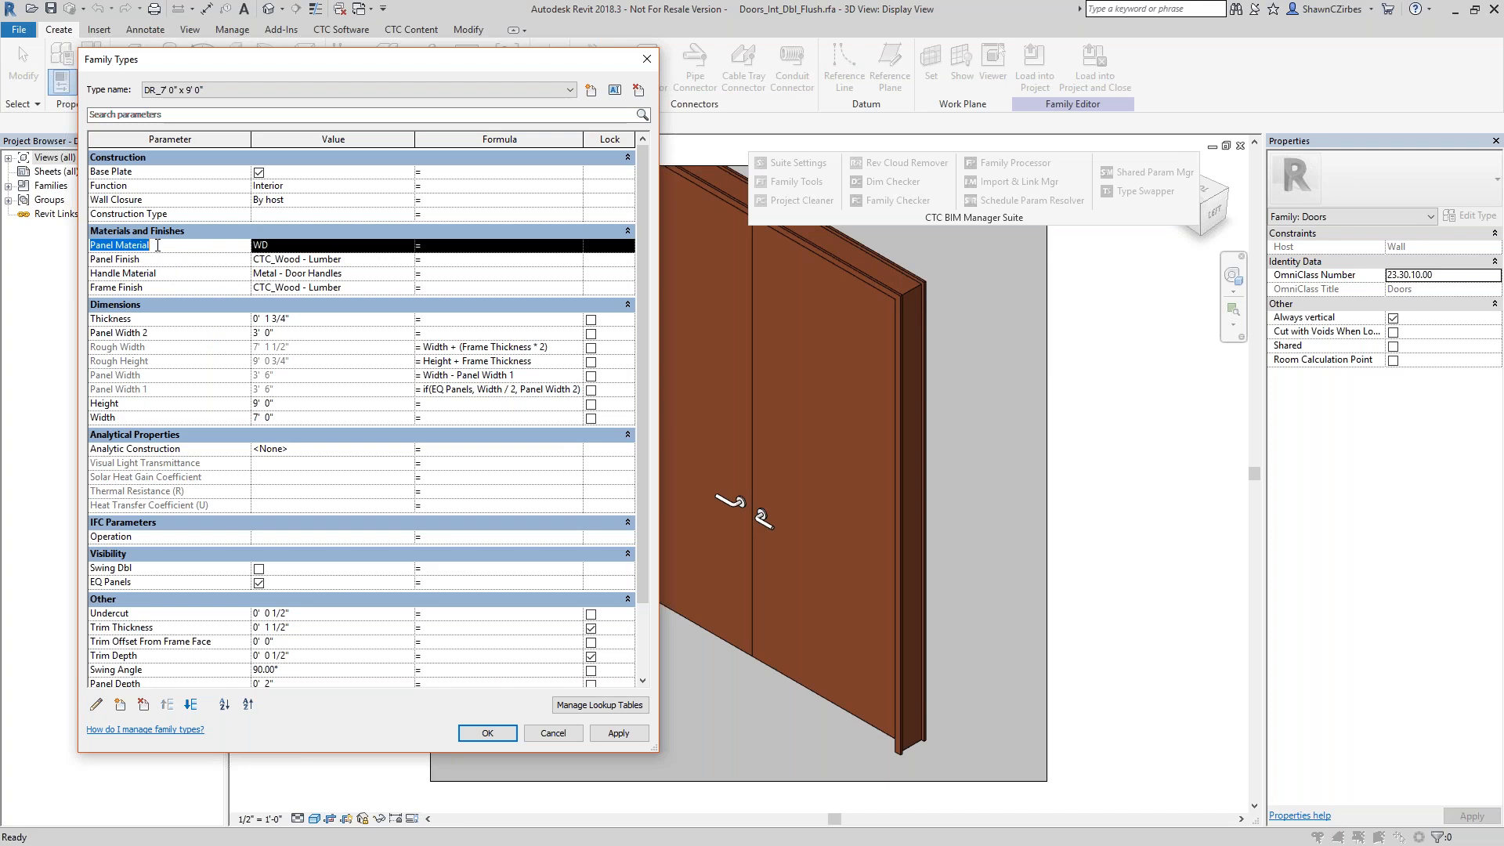
{"action": "left_click", "coordinate": [96, 705]}
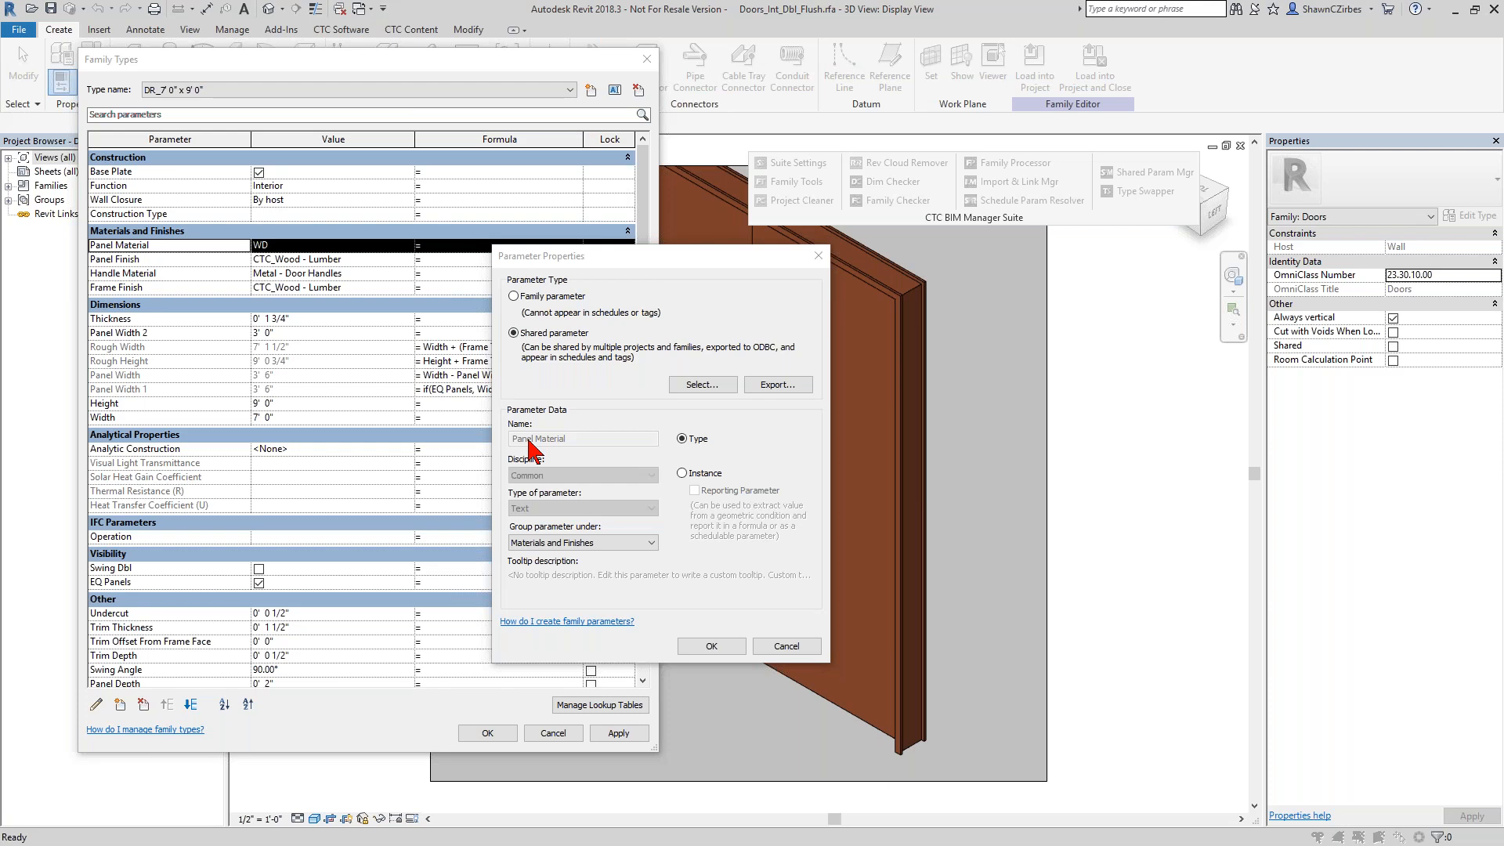
{"action": "left_click", "coordinate": [786, 645]}
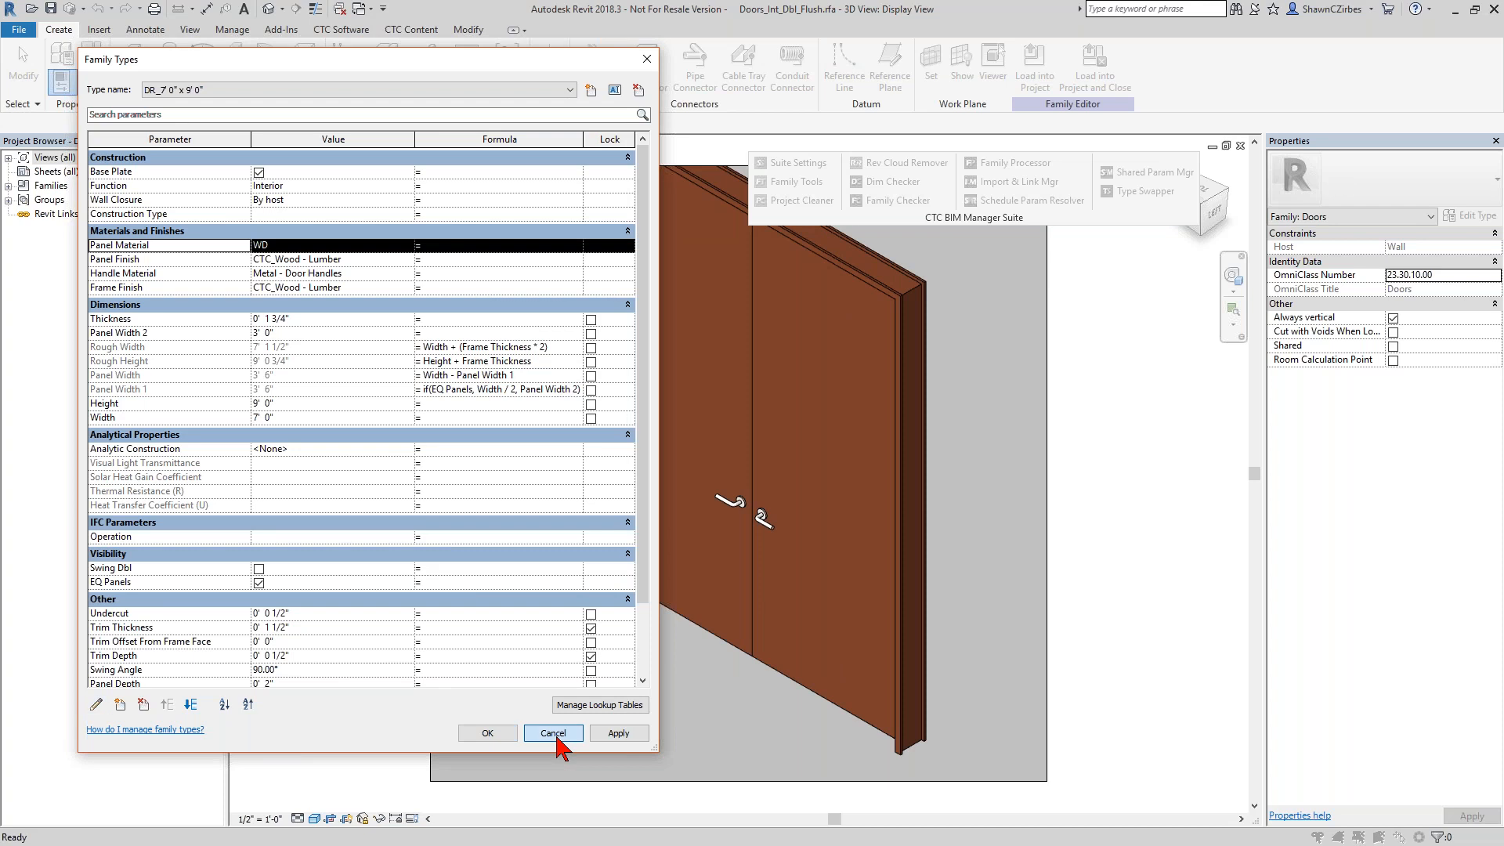
{"action": "left_click", "coordinate": [553, 741]}
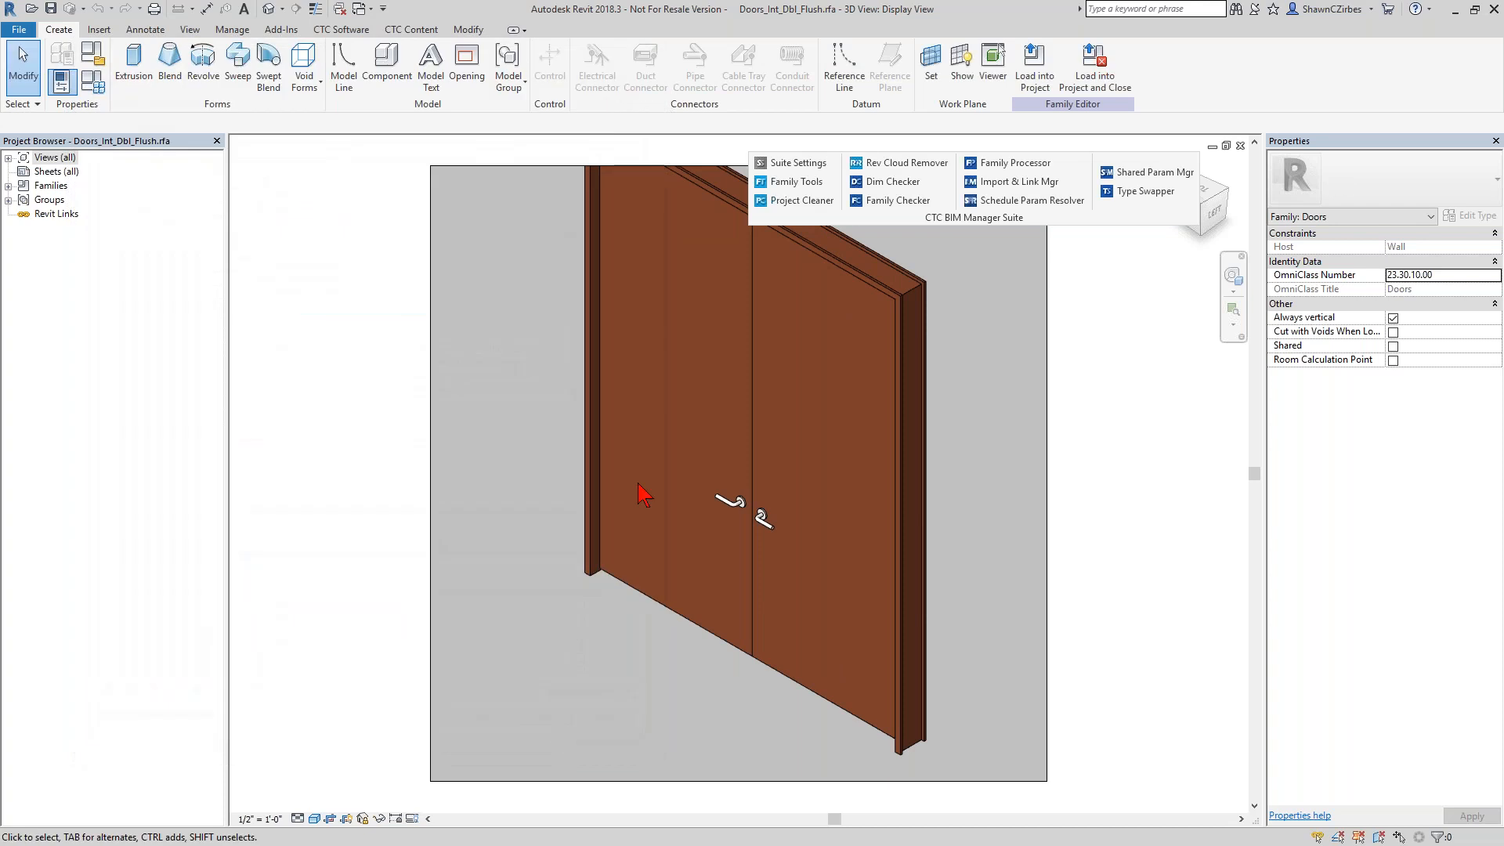
Start Family Processor and clear its existing configuration to begin with new settings.
{"action": "left_click", "coordinate": [1002, 167]}
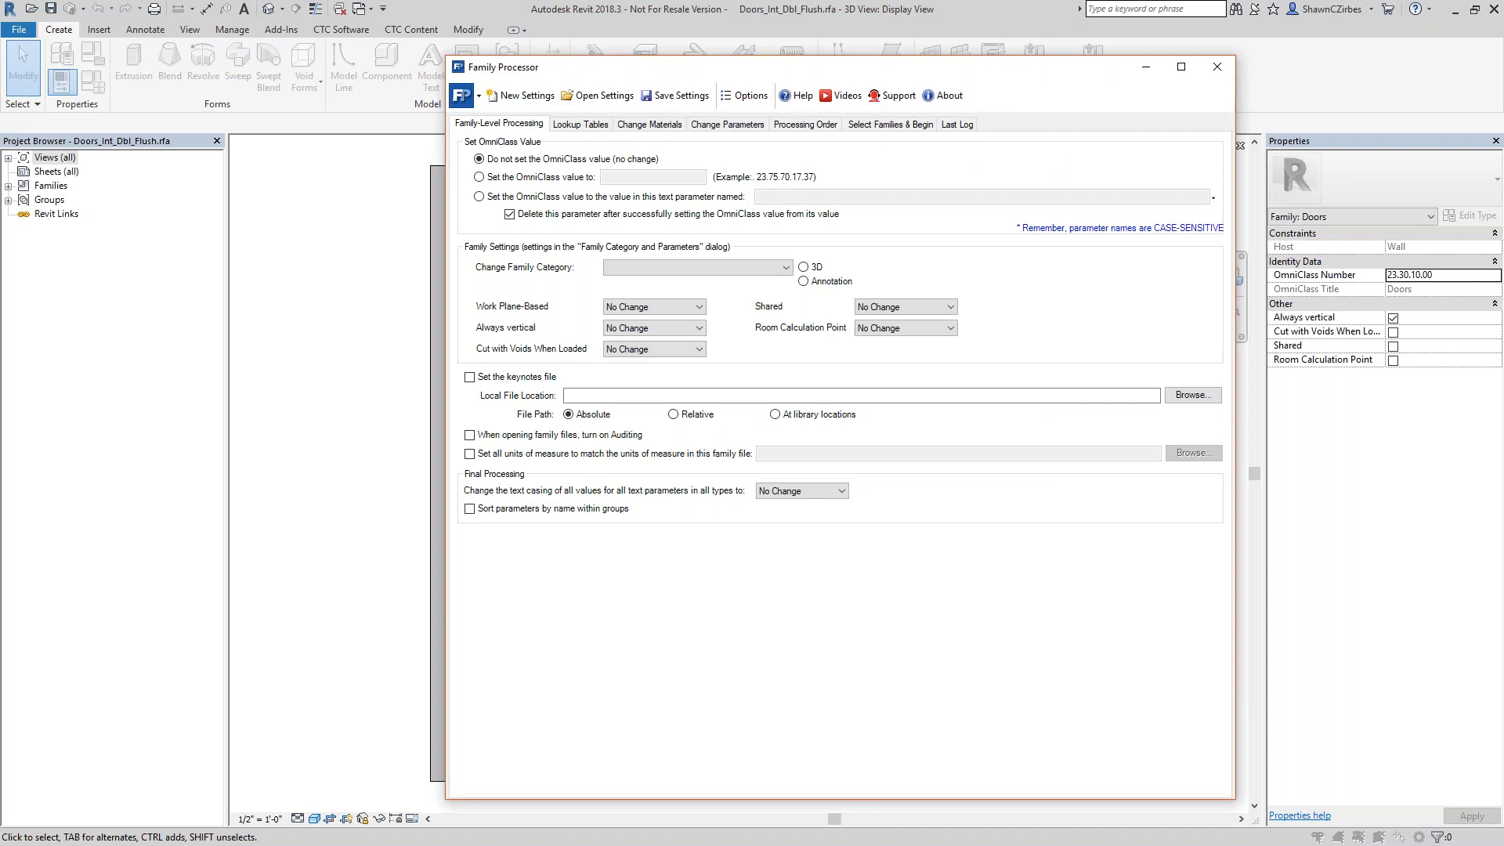
{"action": "left_click", "coordinate": [525, 98]}
{"action": "left_click", "coordinate": [883, 470]}
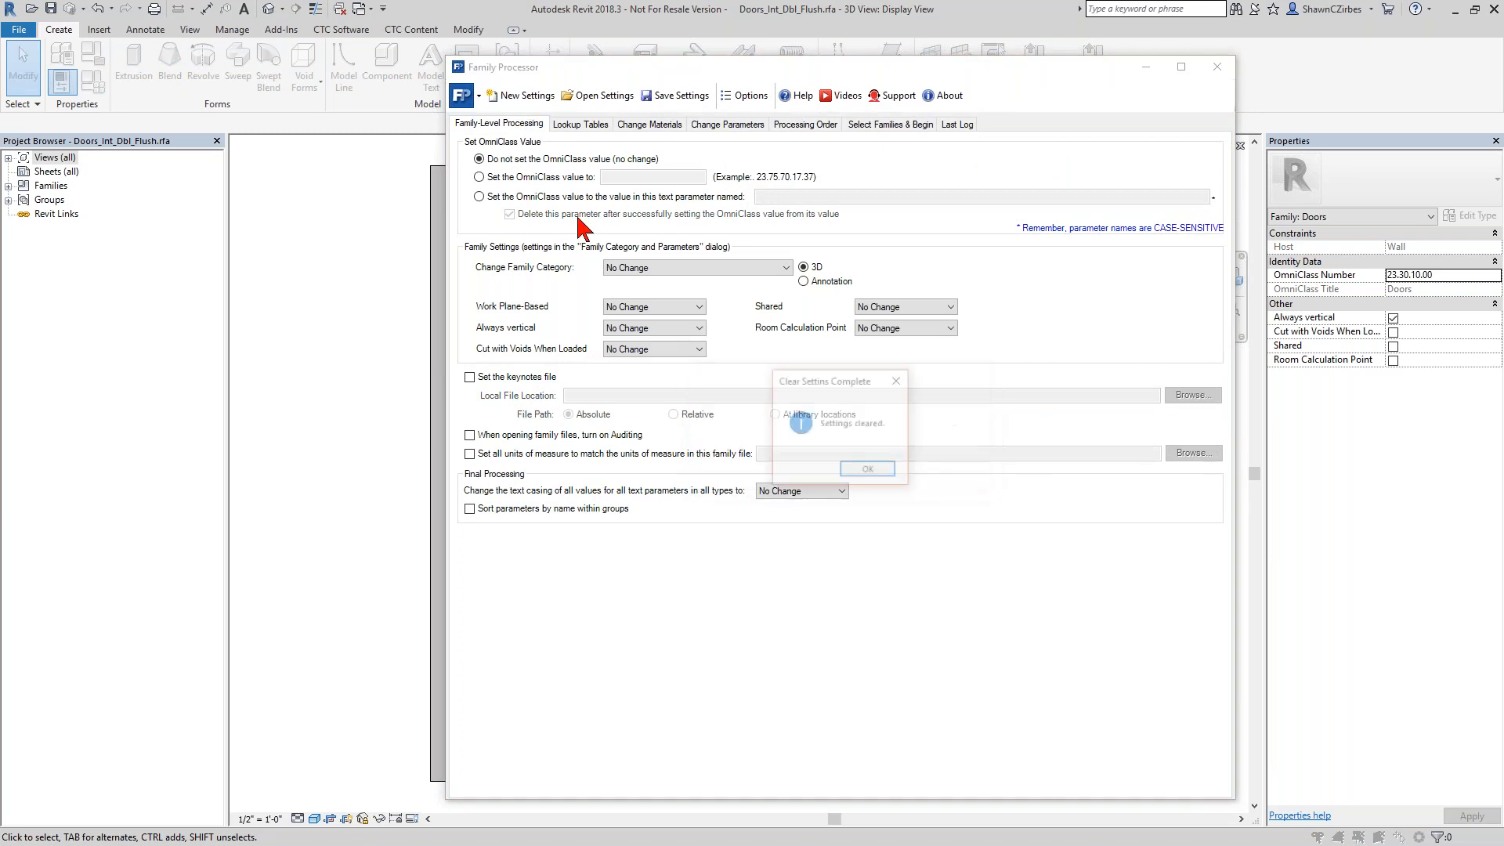
{"action": "left_click", "coordinate": [870, 471]}
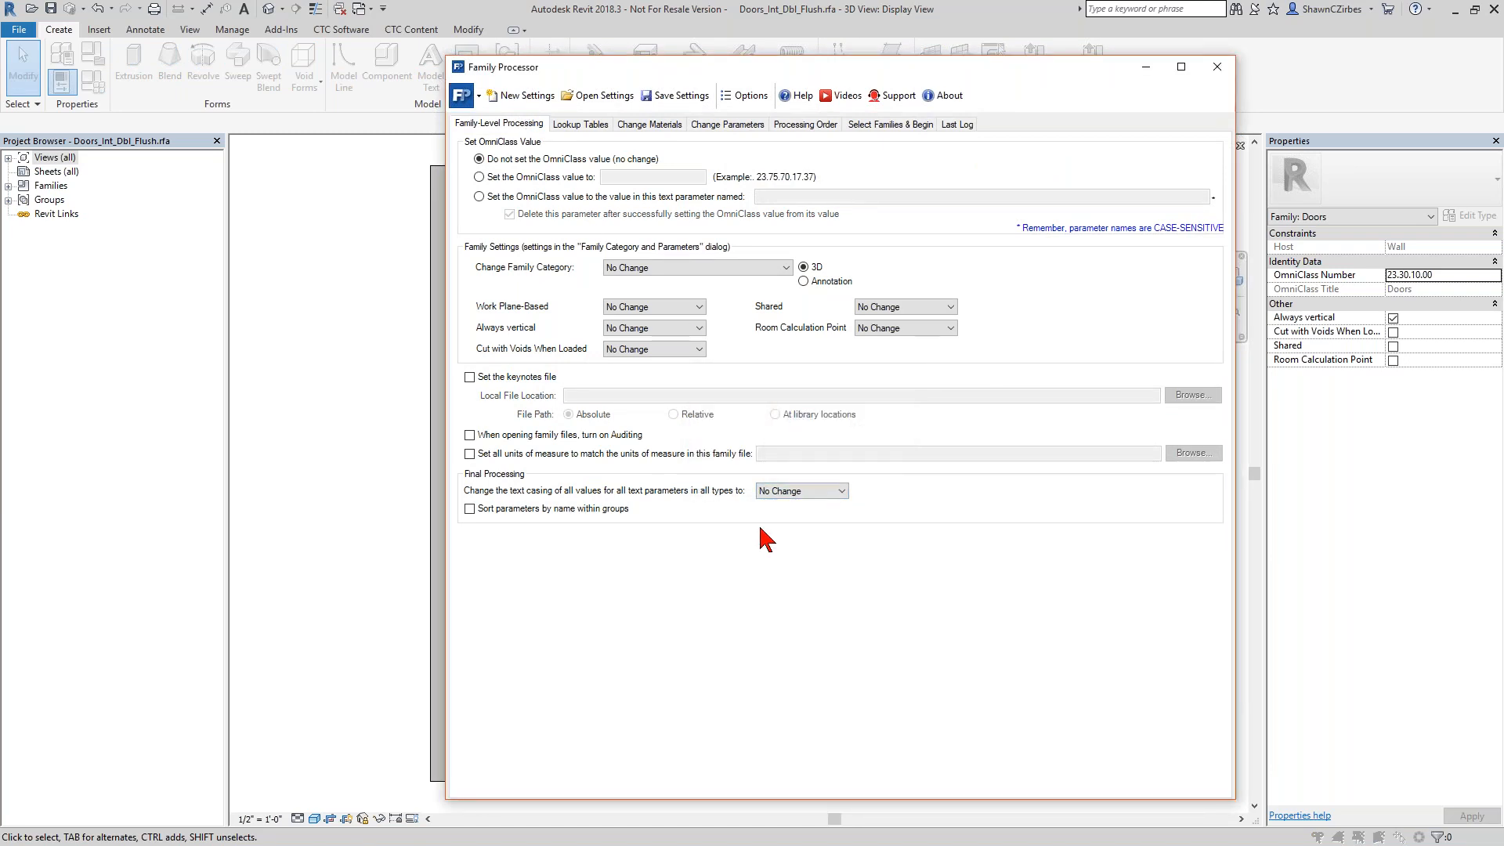
Enable auditing when opening family files, leaving the matching of units of measure to another family turned off.
{"action": "left_click", "coordinate": [582, 435]}
{"action": "left_click", "coordinate": [544, 454]}
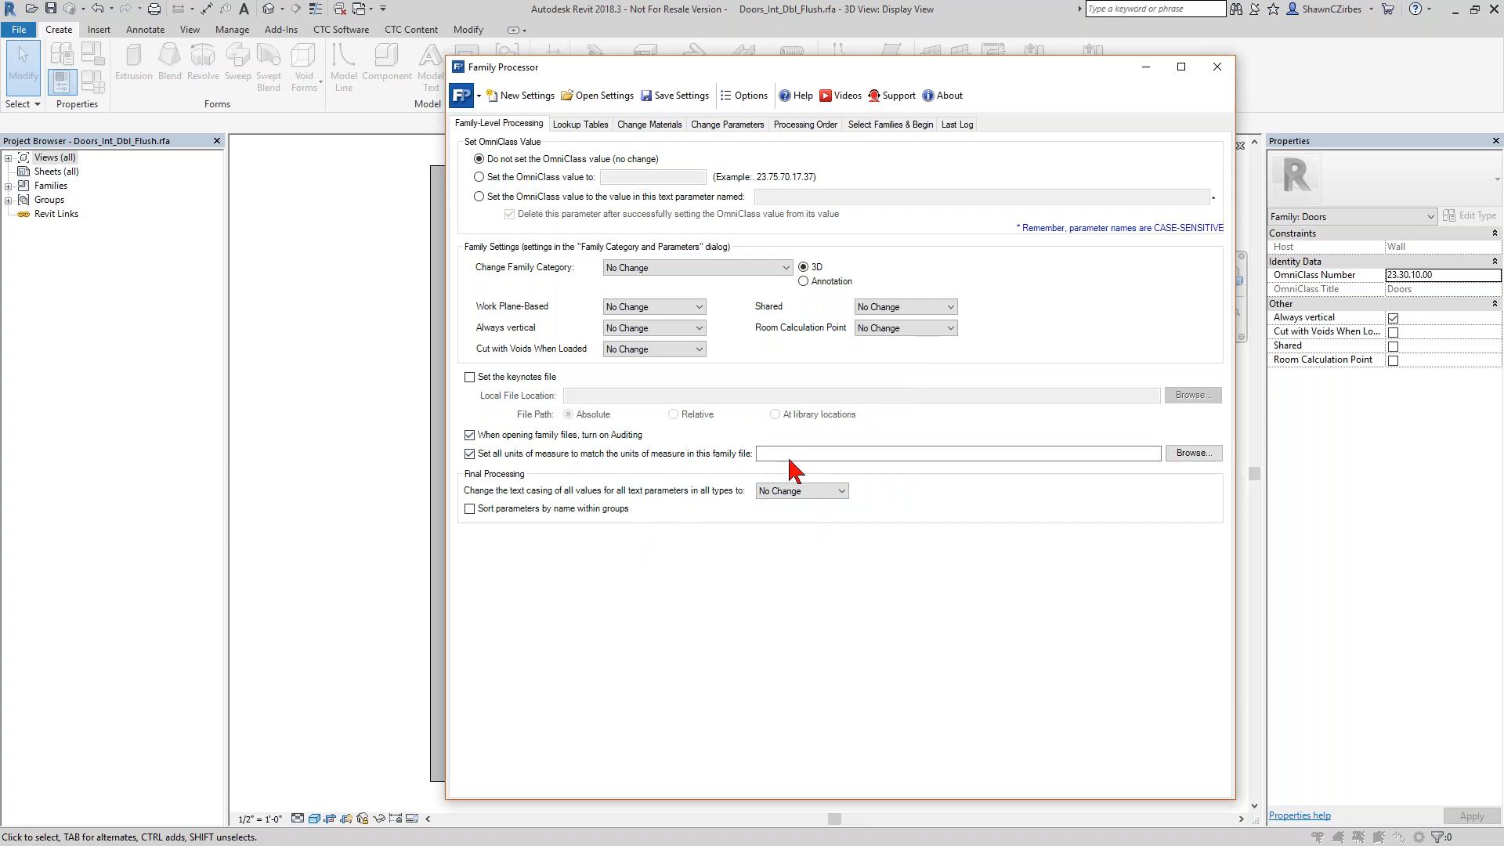
{"action": "left_click", "coordinate": [727, 456]}
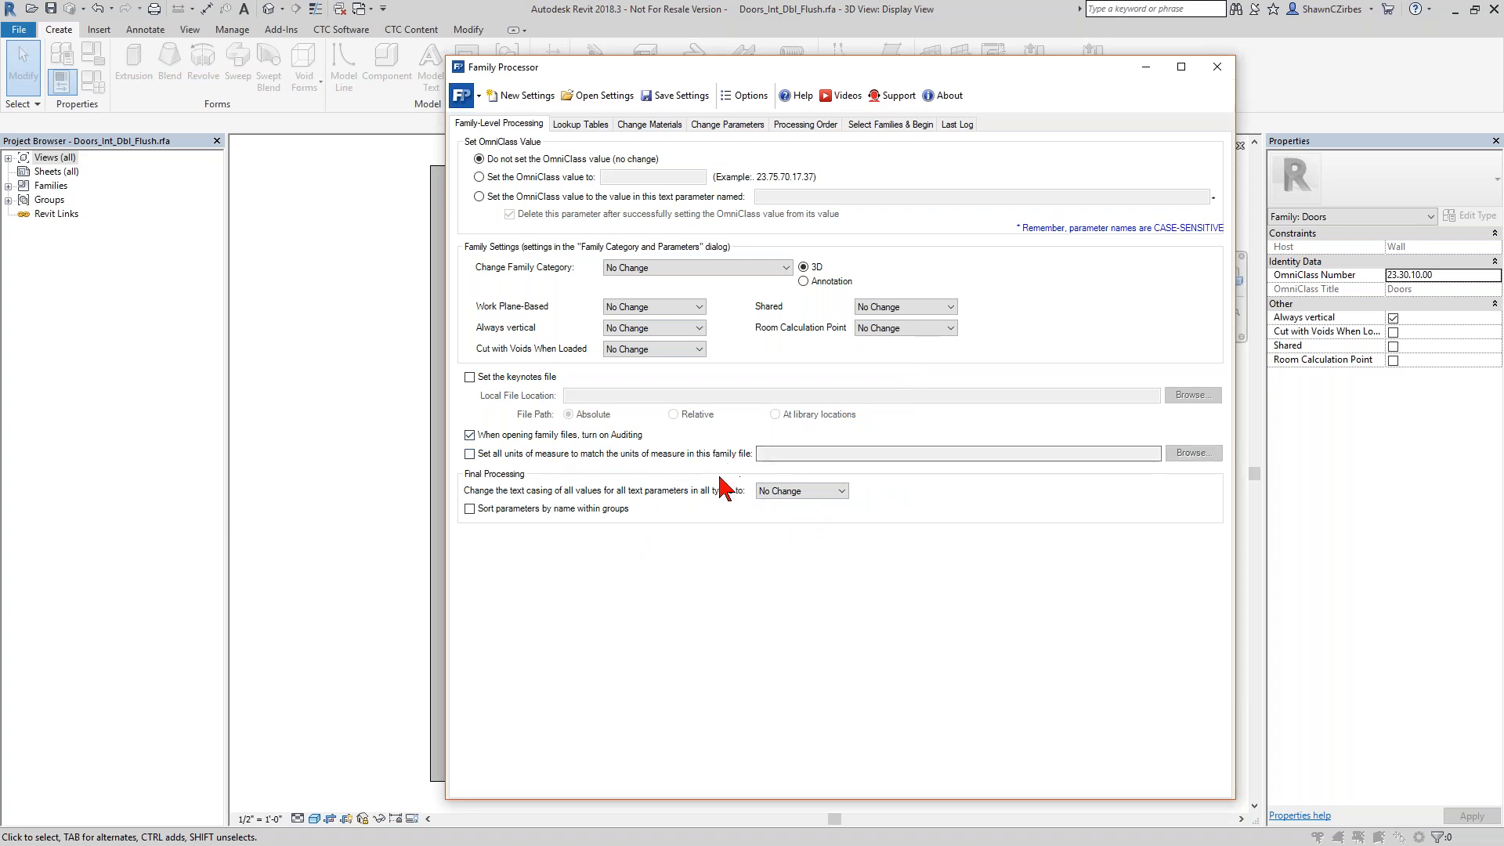
Look over the lookup table and material settings, and add Panel Material to the list of parameters to delete.
{"action": "left_click", "coordinate": [593, 127]}
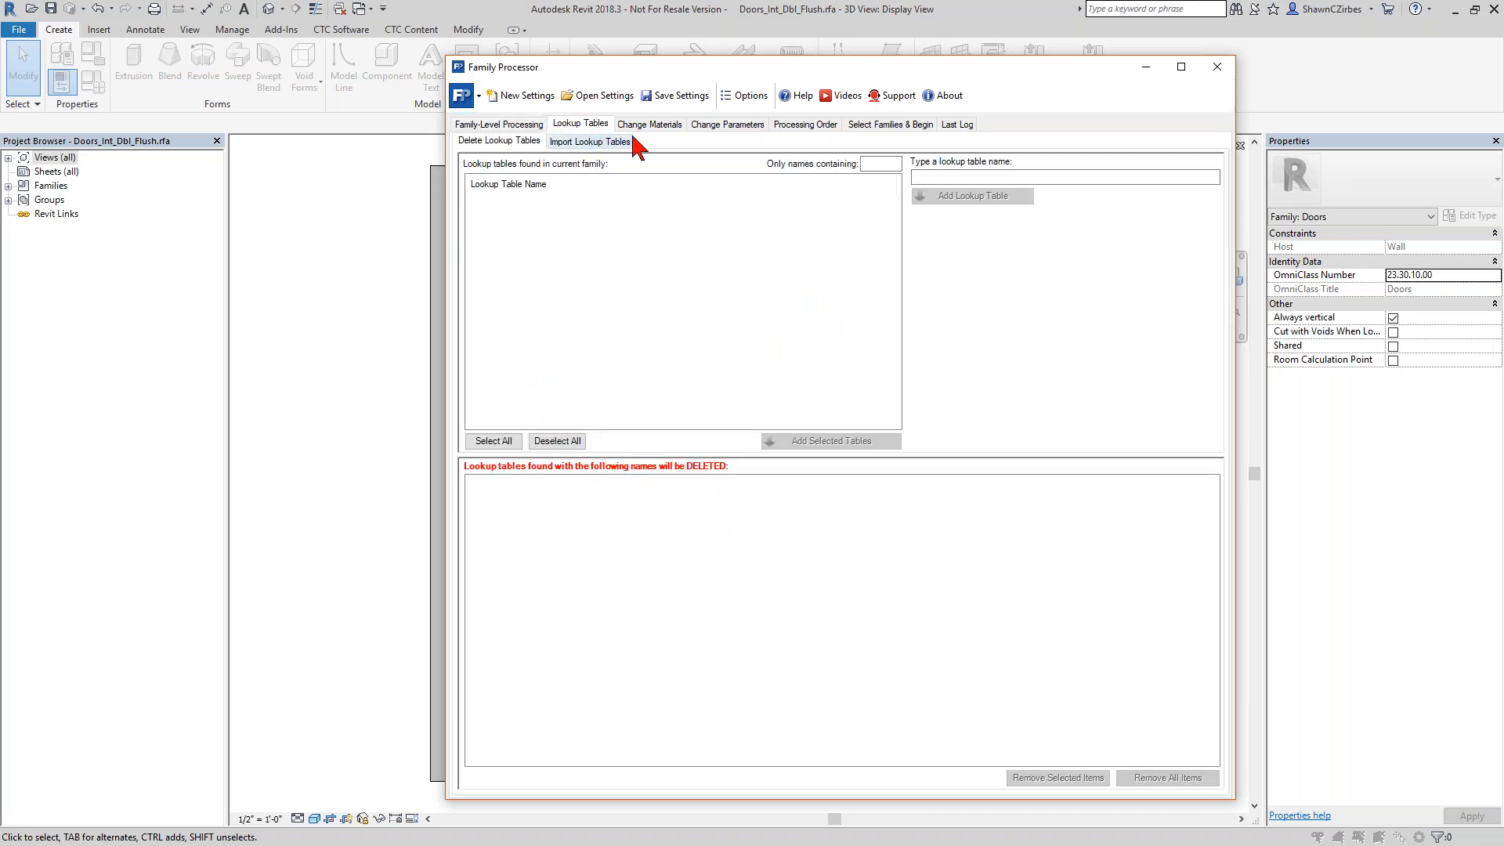
{"action": "left_click", "coordinate": [636, 126]}
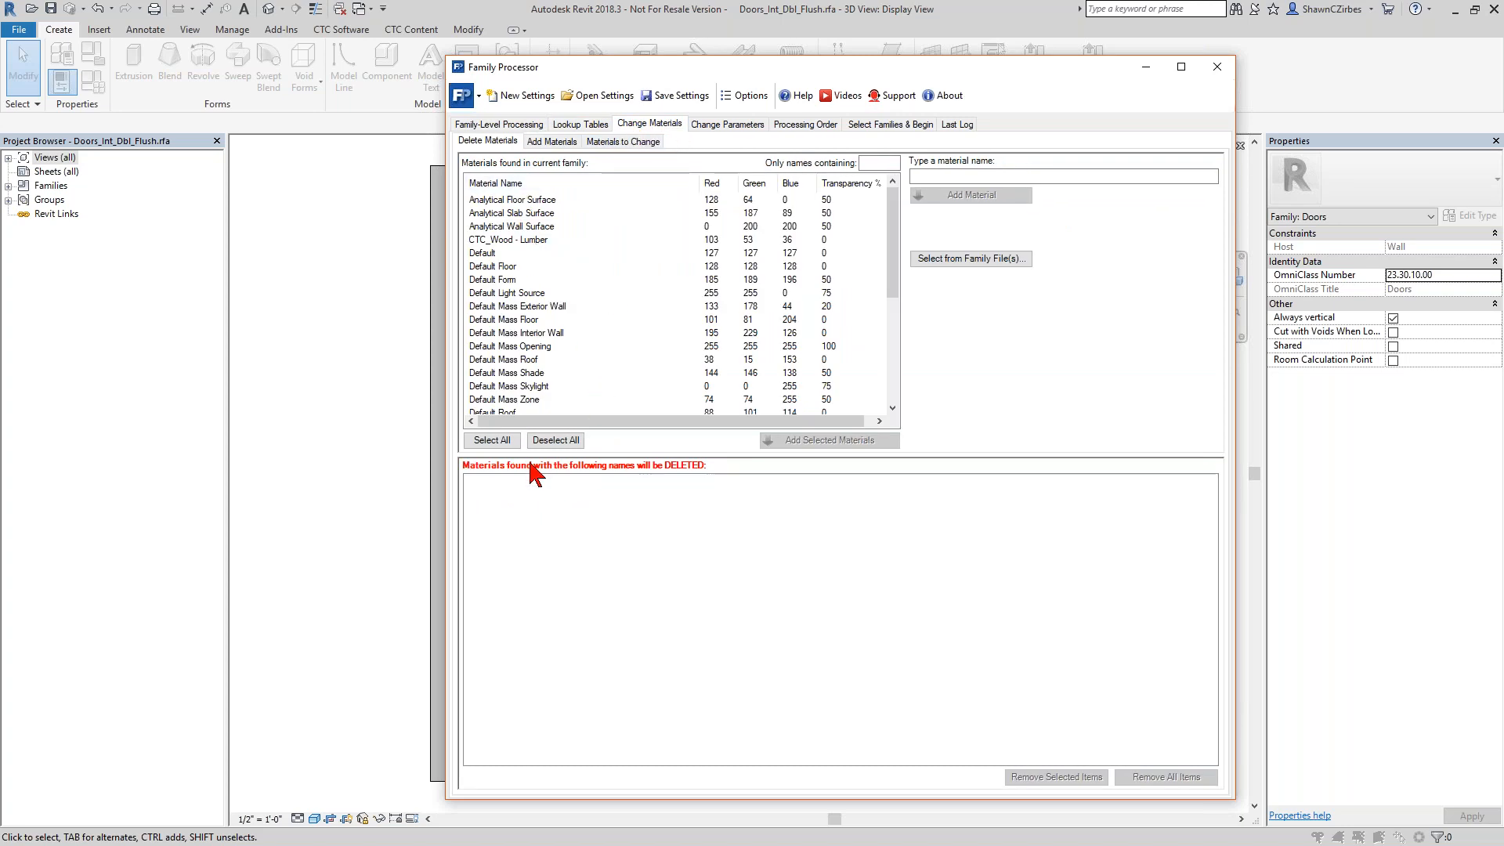
{"action": "left_click", "coordinate": [734, 126]}
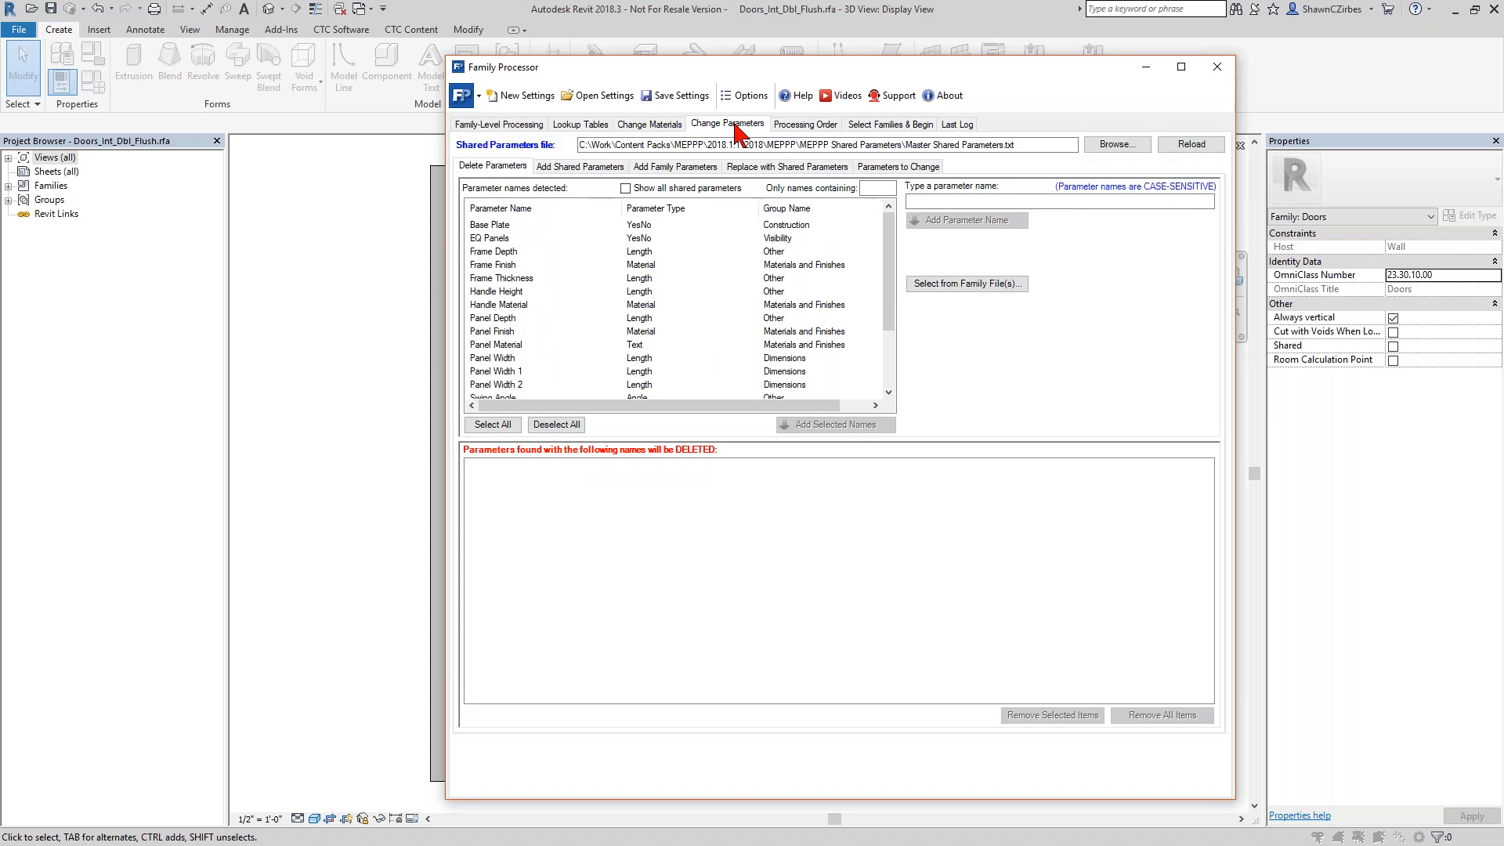
{"action": "left_click", "coordinate": [510, 345]}
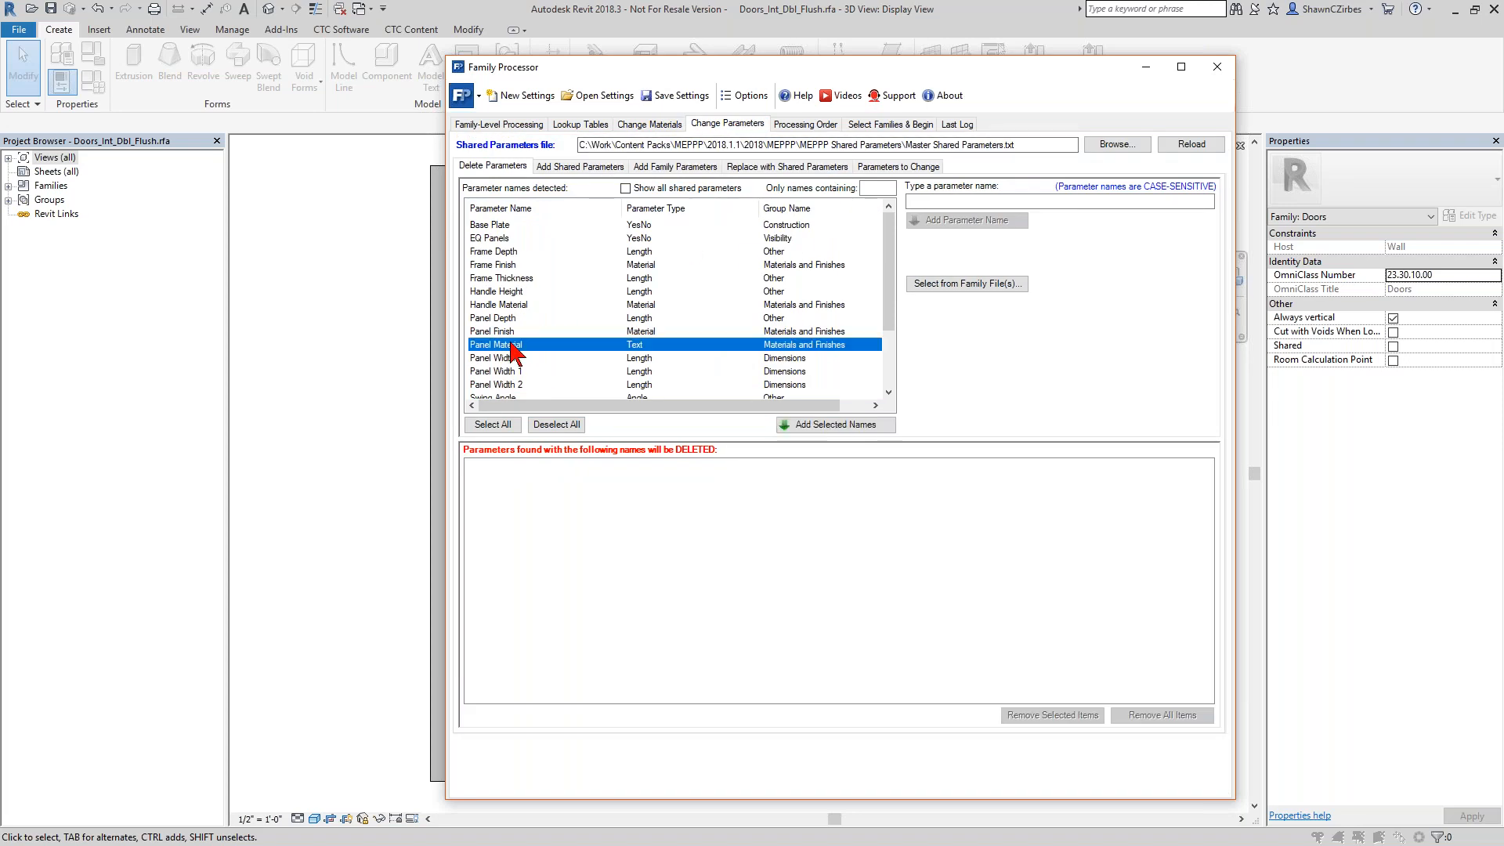
{"action": "double_click", "coordinate": [510, 347]}
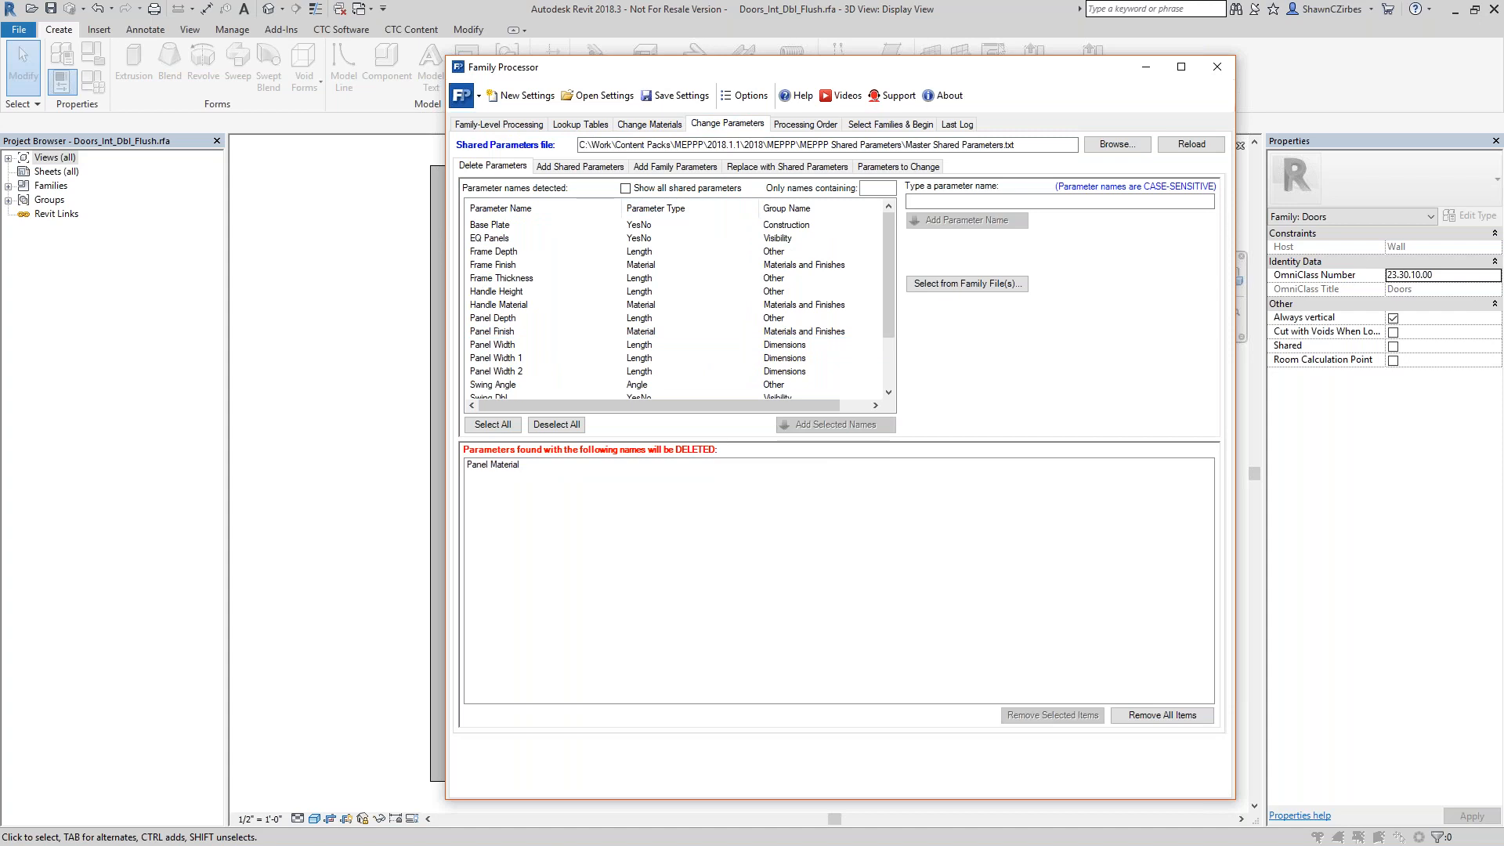
{"action": "double_click", "coordinate": [502, 467]}
{"action": "left_click", "coordinate": [567, 345]}
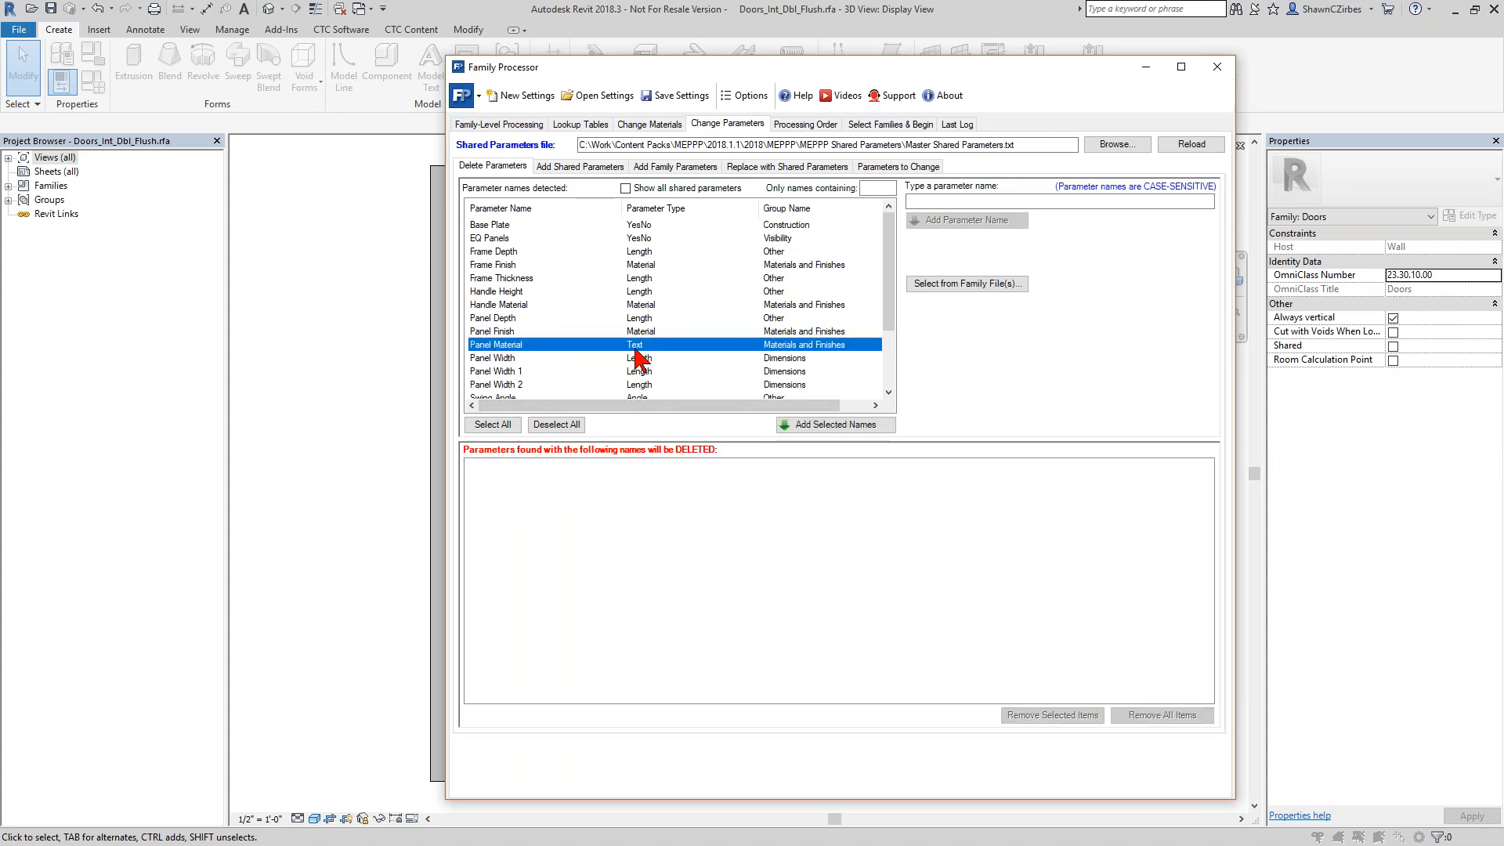
{"action": "double_click", "coordinate": [519, 346]}
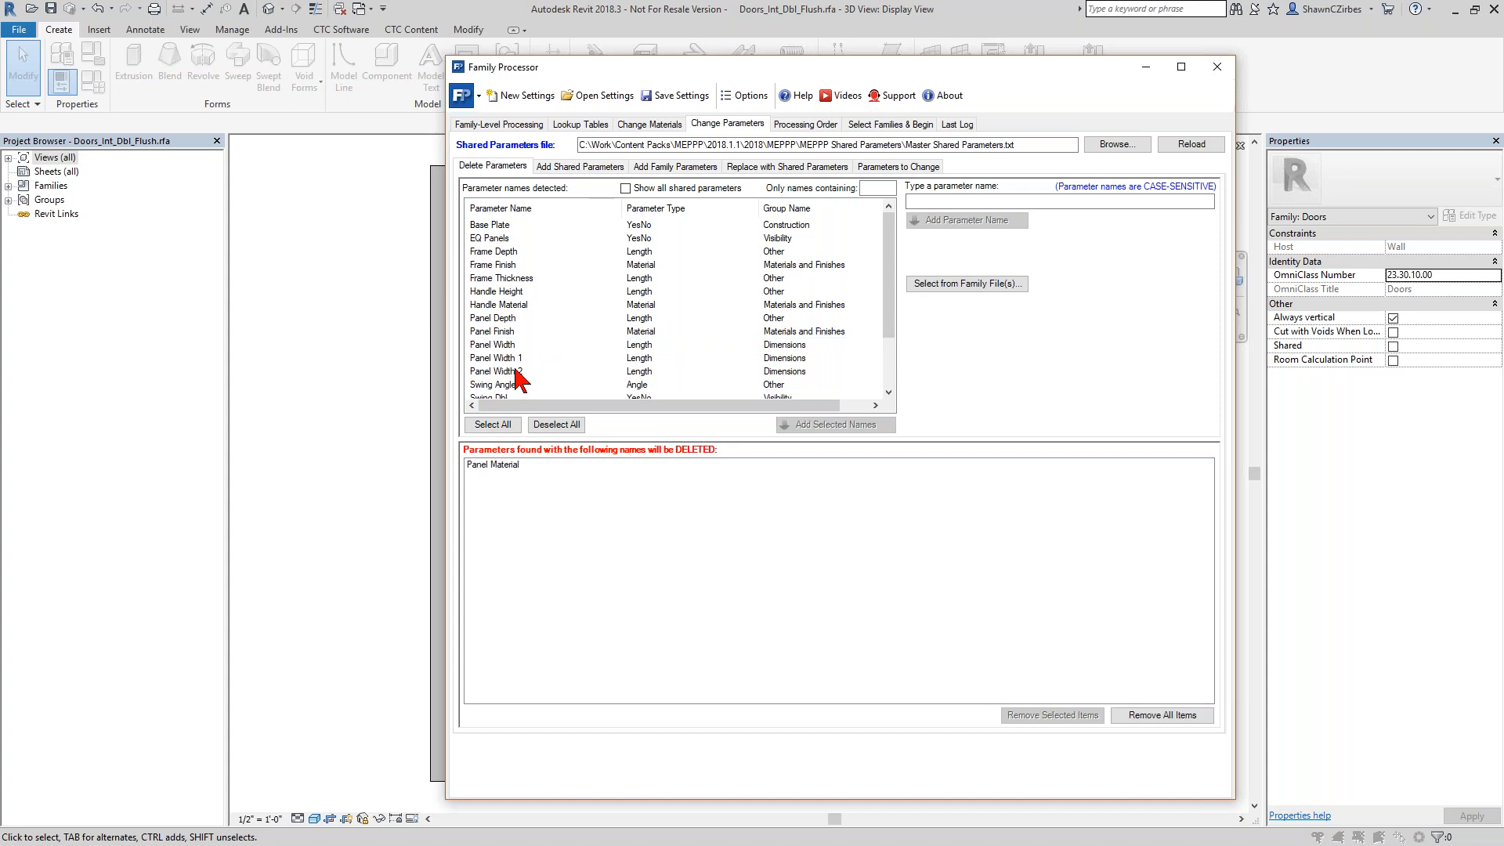
Load 110823-ICS Shared Parameters.txt as the shared parameters file for adding shared parameters.
{"action": "left_click", "coordinate": [581, 166]}
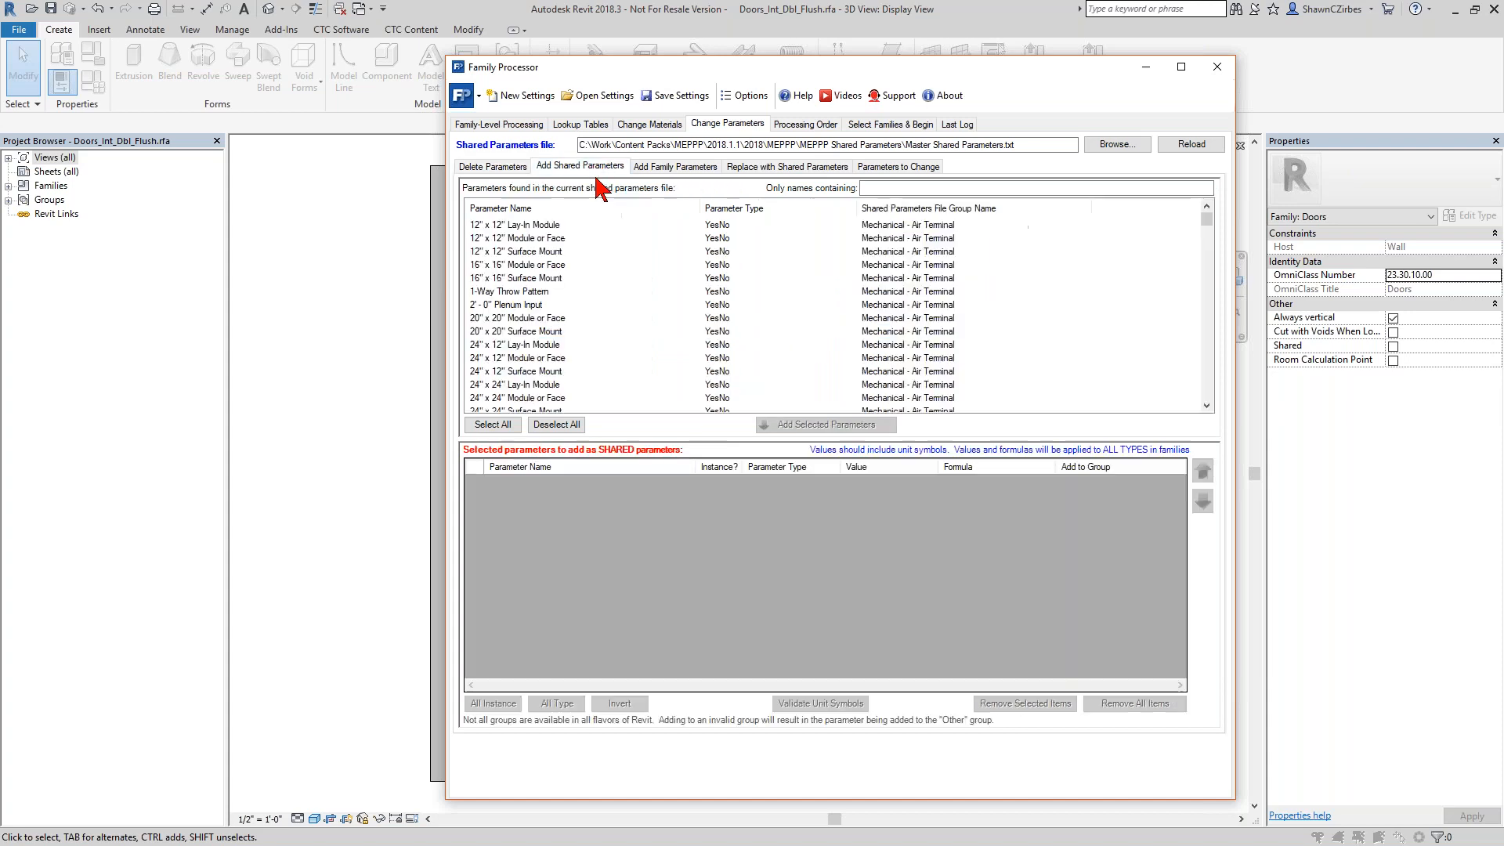
{"action": "left_click", "coordinate": [1119, 144]}
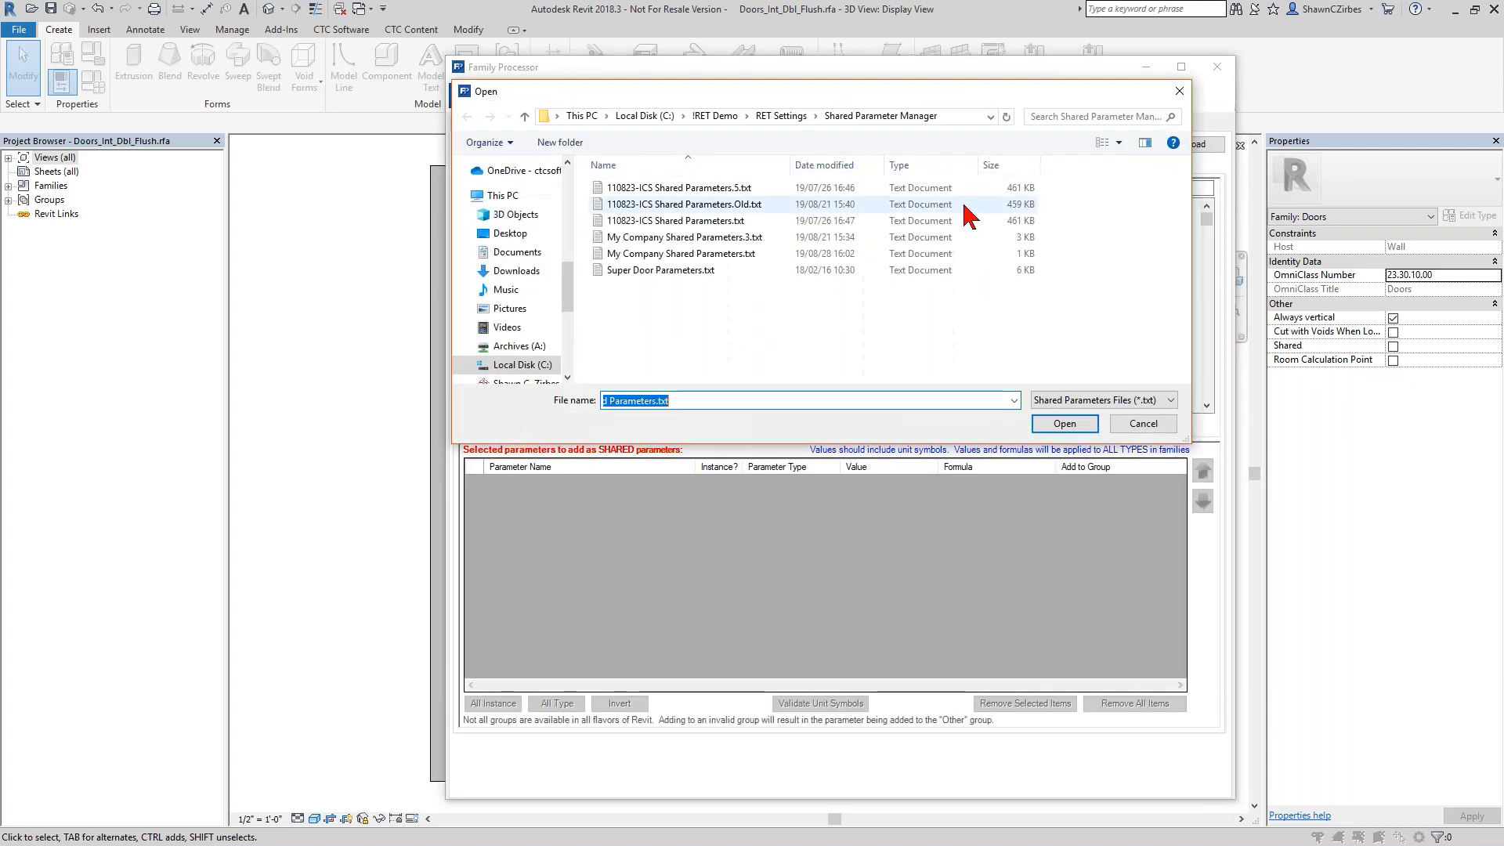
{"action": "double_click", "coordinate": [696, 221]}
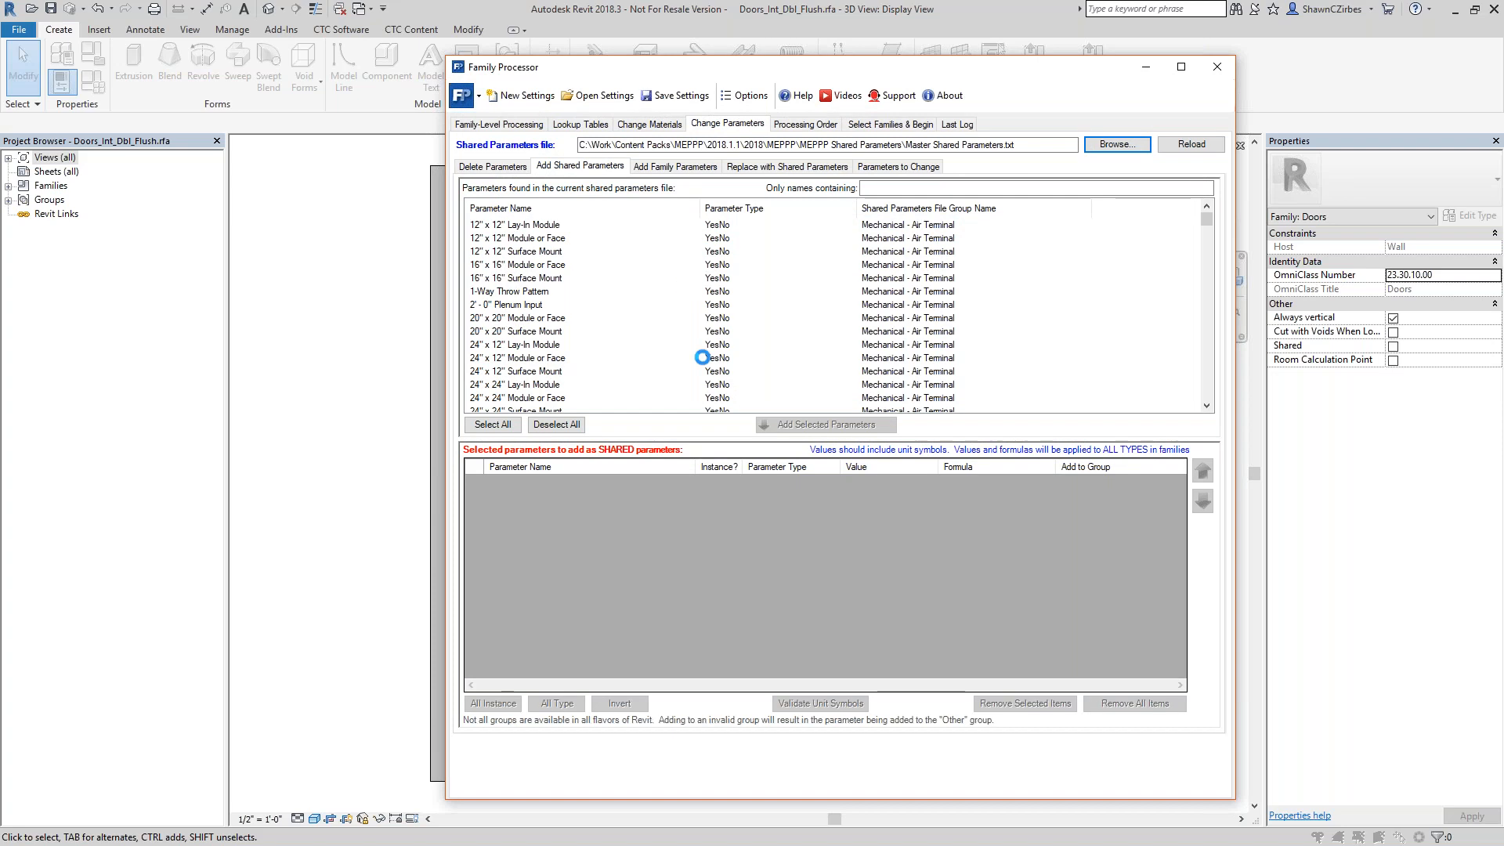
Filter the shared parameters by "panel m" and add Panel Material to the shared parameters to add.
{"action": "left_click", "coordinate": [880, 189]}
{"action": "type", "text": "panel"}
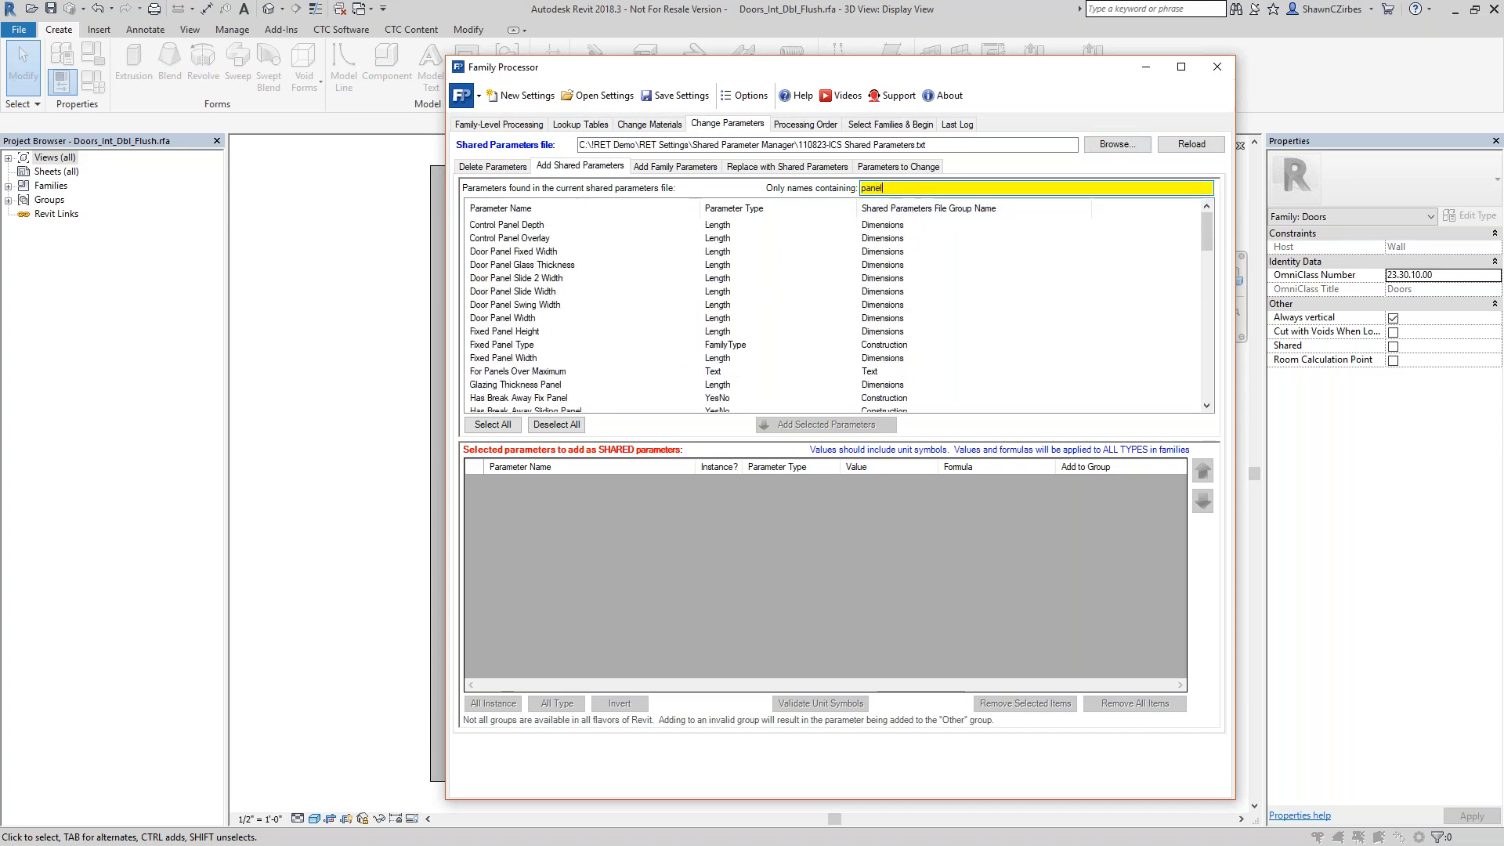
{"action": "type", "text": " m"}
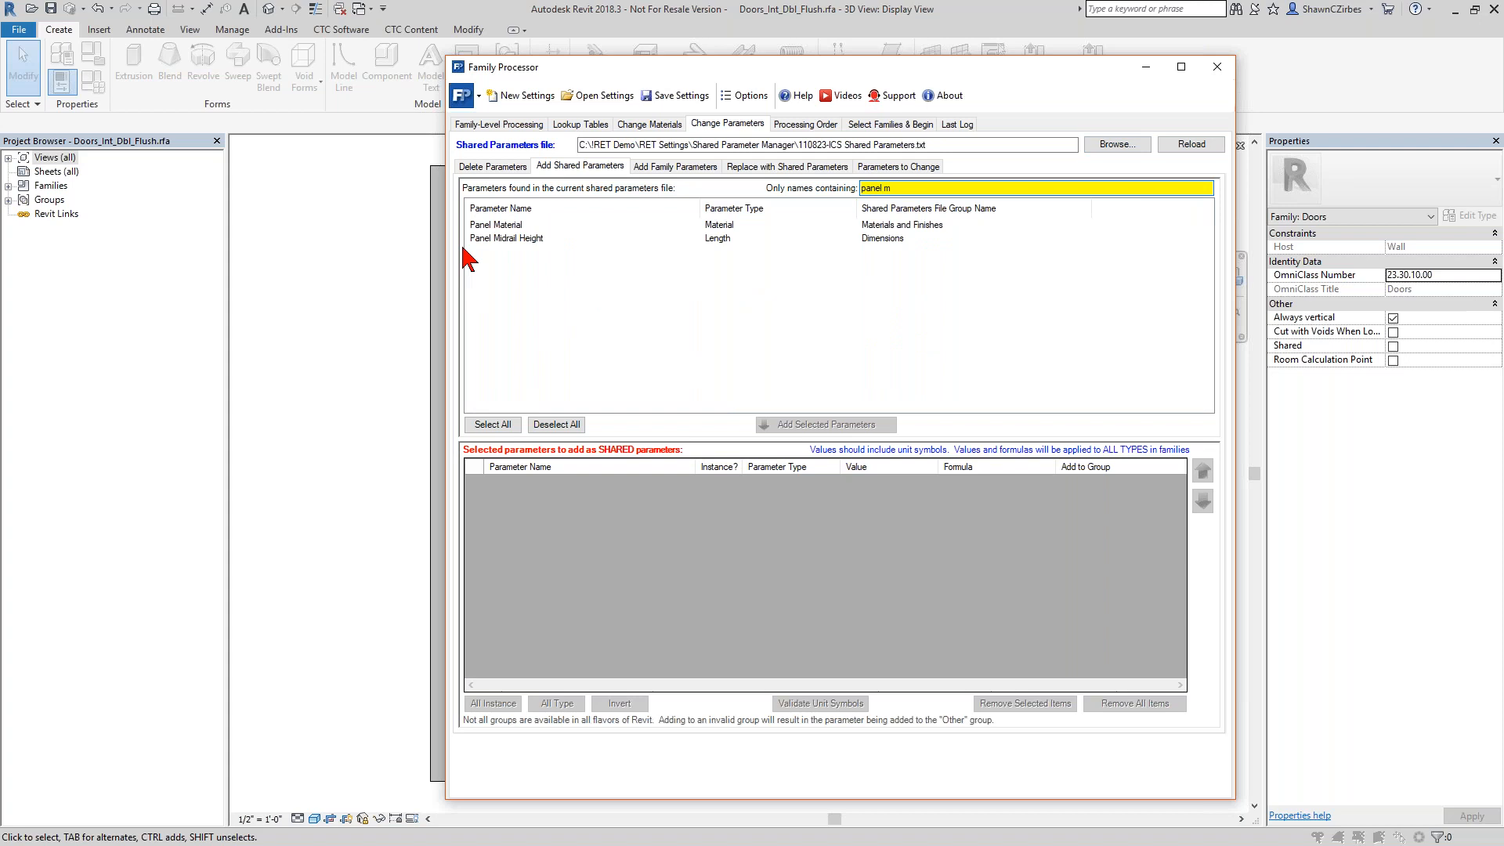
{"action": "double_click", "coordinate": [501, 226]}
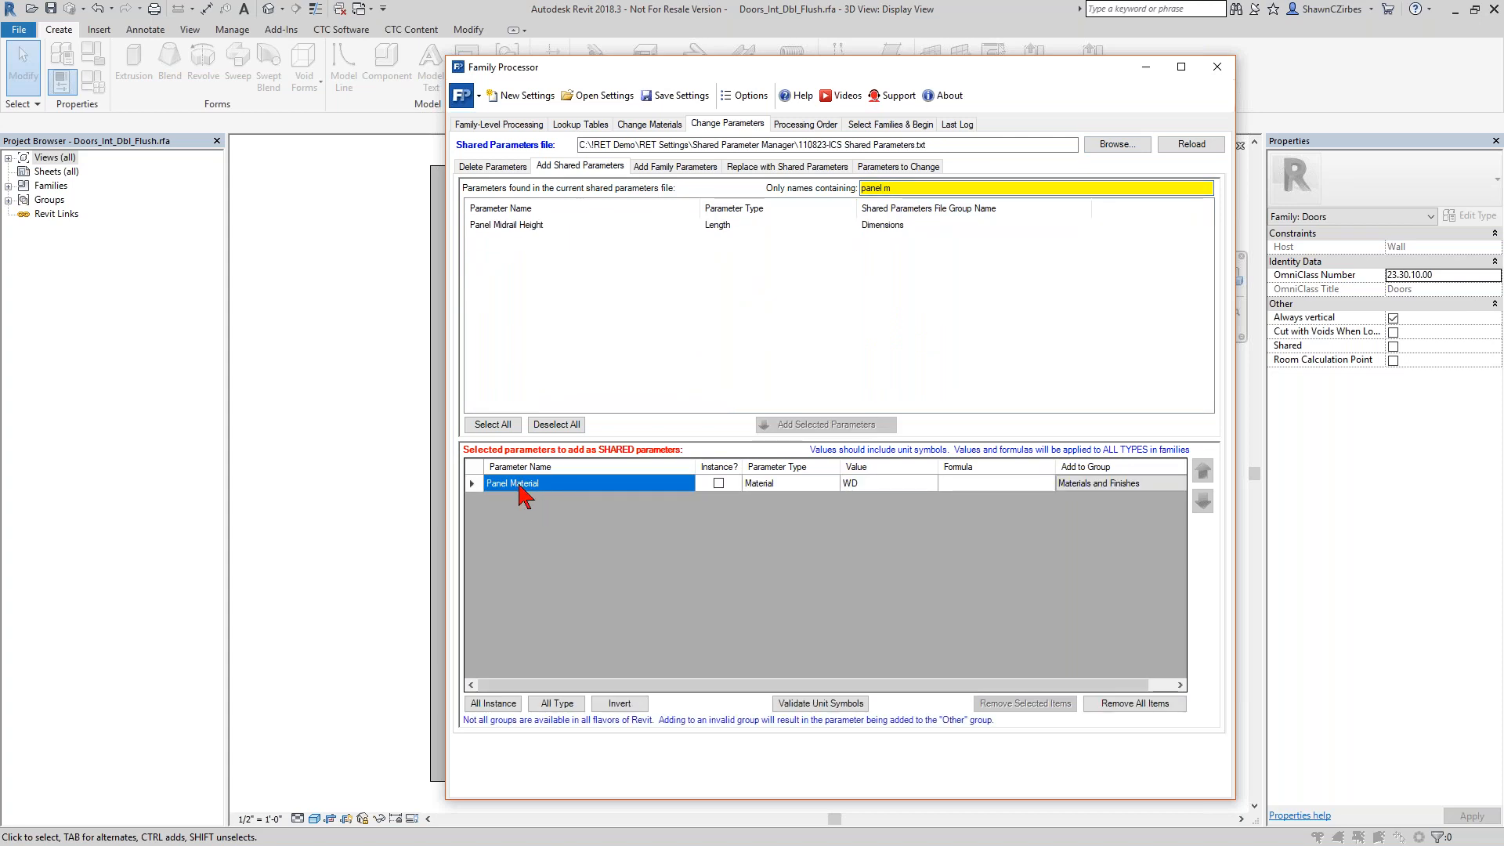
Open the added Panel Material parameter's value for editing and examine the material names available in the current family.
{"action": "left_click", "coordinate": [862, 486]}
{"action": "left_click", "coordinate": [869, 485]}
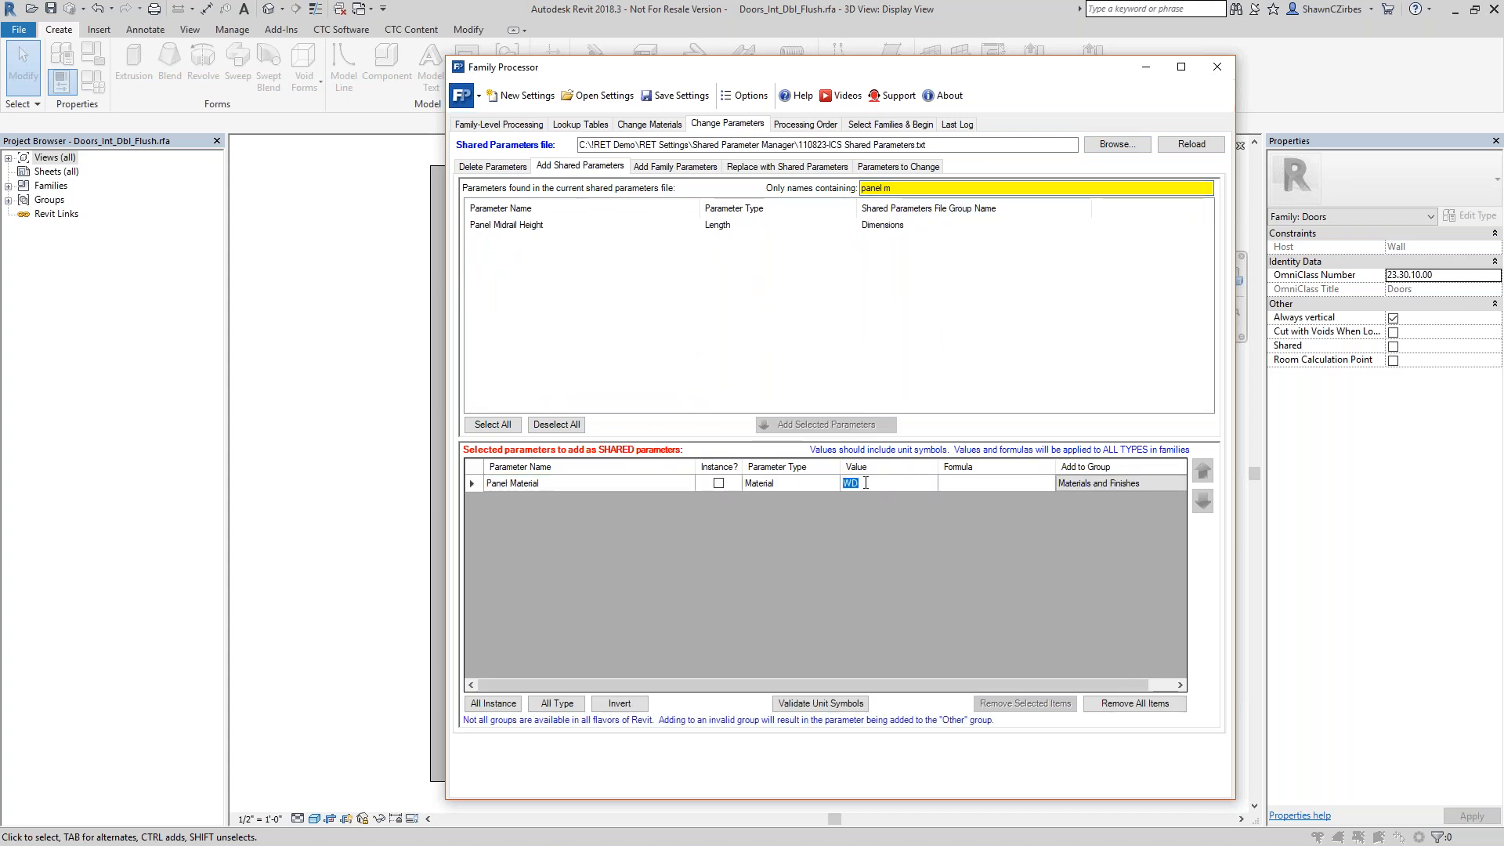
{"action": "left_click", "coordinate": [868, 483]}
{"action": "left_click", "coordinate": [660, 127]}
{"action": "scroll", "coordinate": [526, 296], "scroll_direction": "down", "scroll_amount": 5}
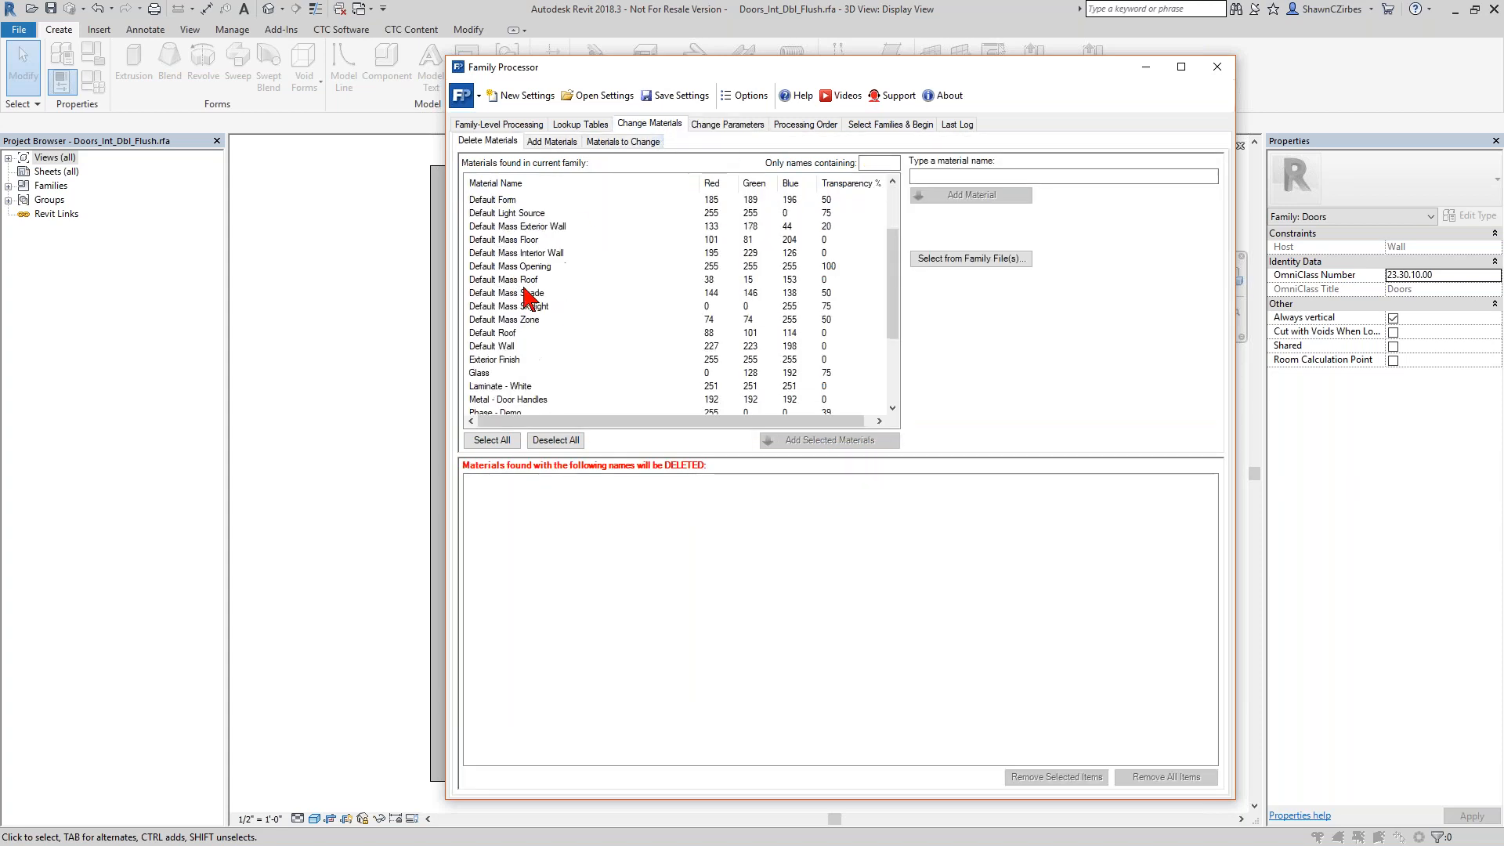
{"action": "scroll", "coordinate": [526, 297], "scroll_direction": "down", "scroll_amount": 4}
{"action": "scroll", "coordinate": [508, 376], "scroll_direction": "up", "scroll_amount": 8}
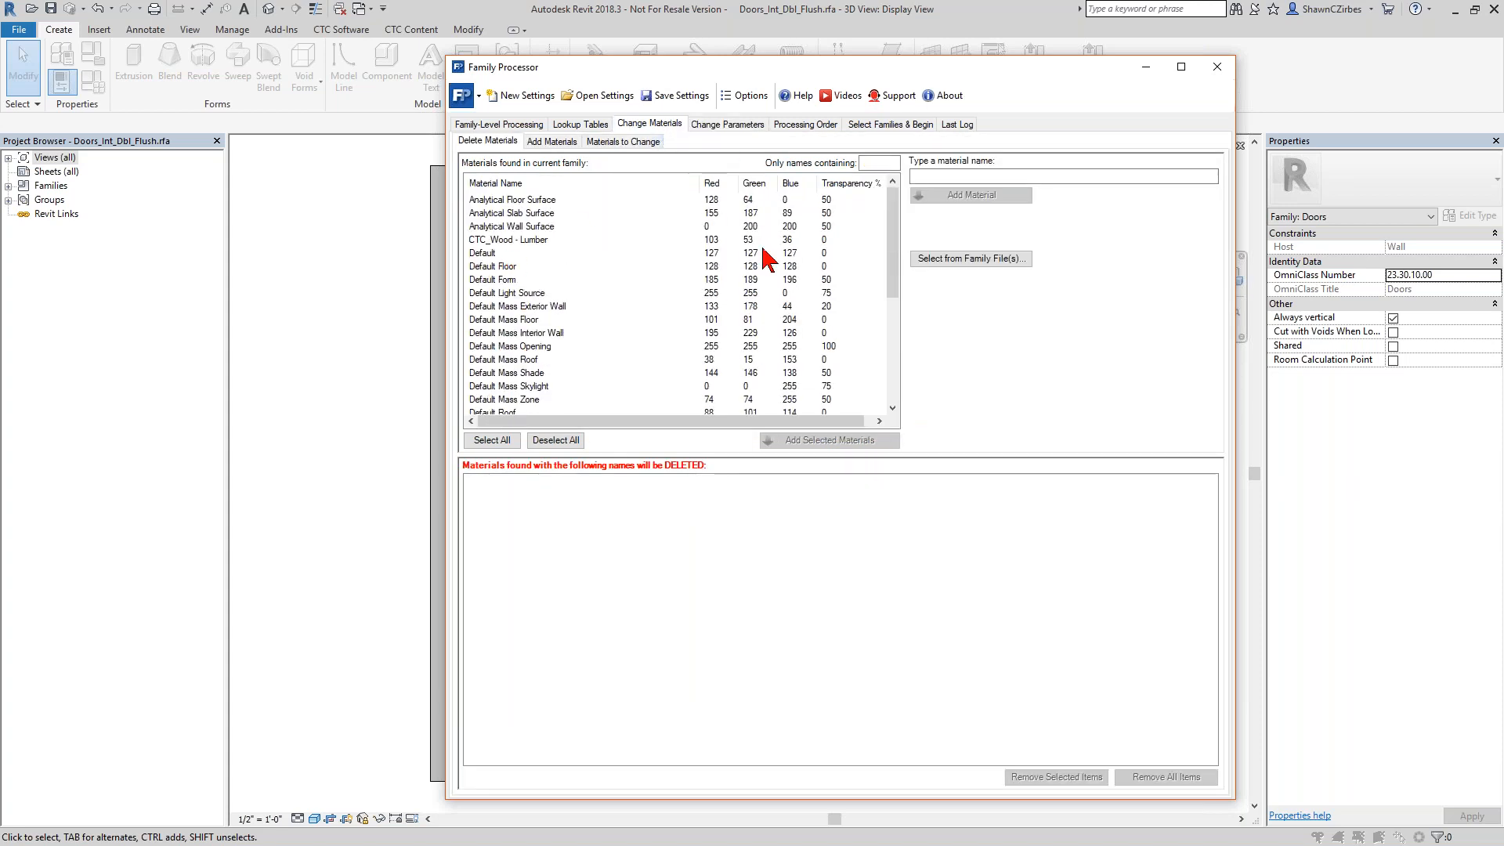
Add a new material definition named WD to the materials to add.
{"action": "left_click", "coordinate": [915, 177]}
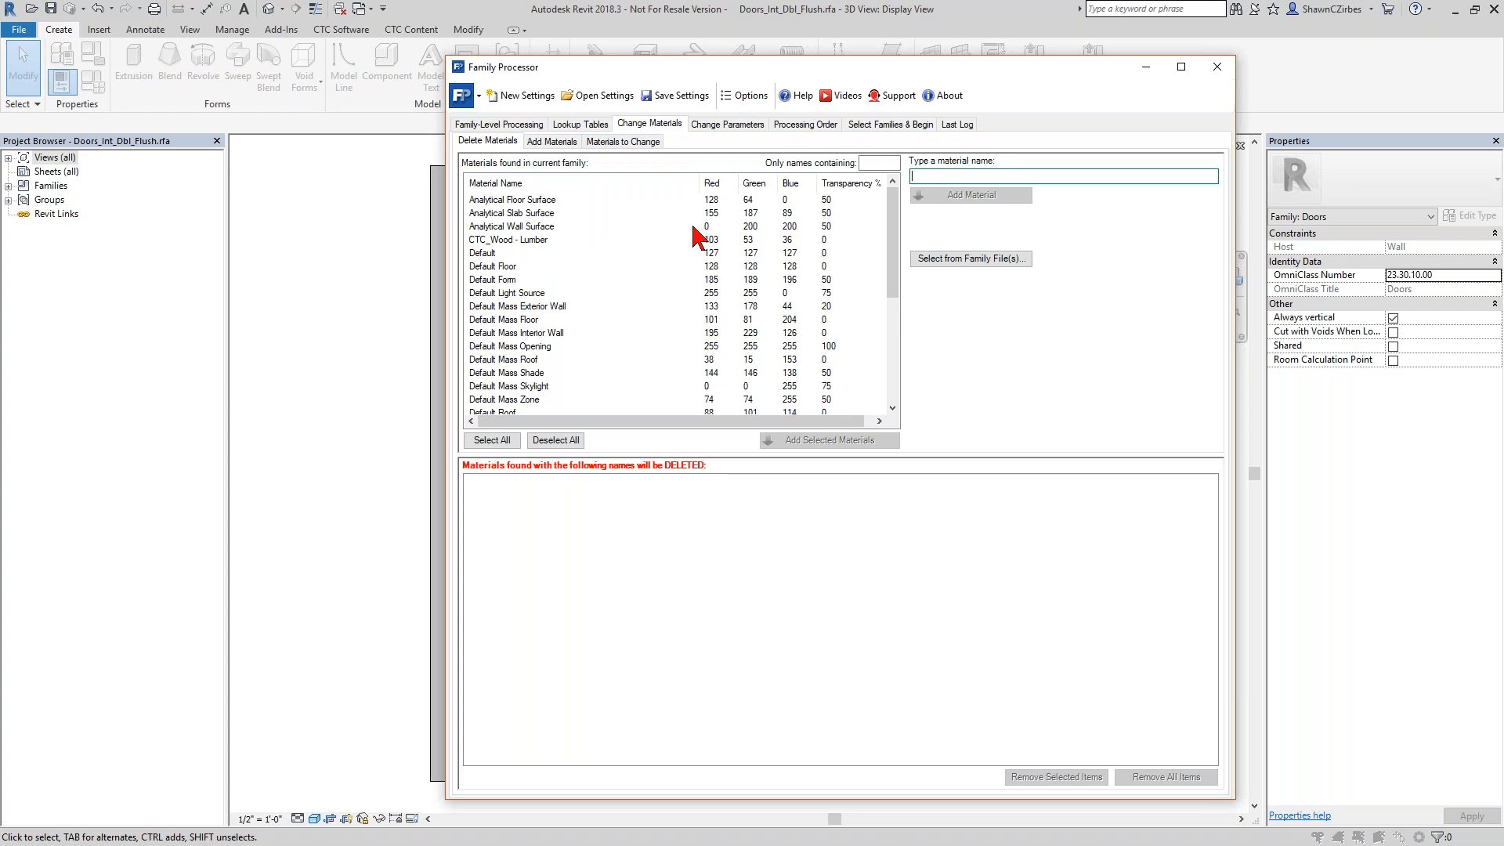
{"action": "left_click", "coordinate": [567, 143]}
{"action": "left_click", "coordinate": [938, 172]}
{"action": "type", "text": "WD"}
{"action": "left_click", "coordinate": [952, 194]}
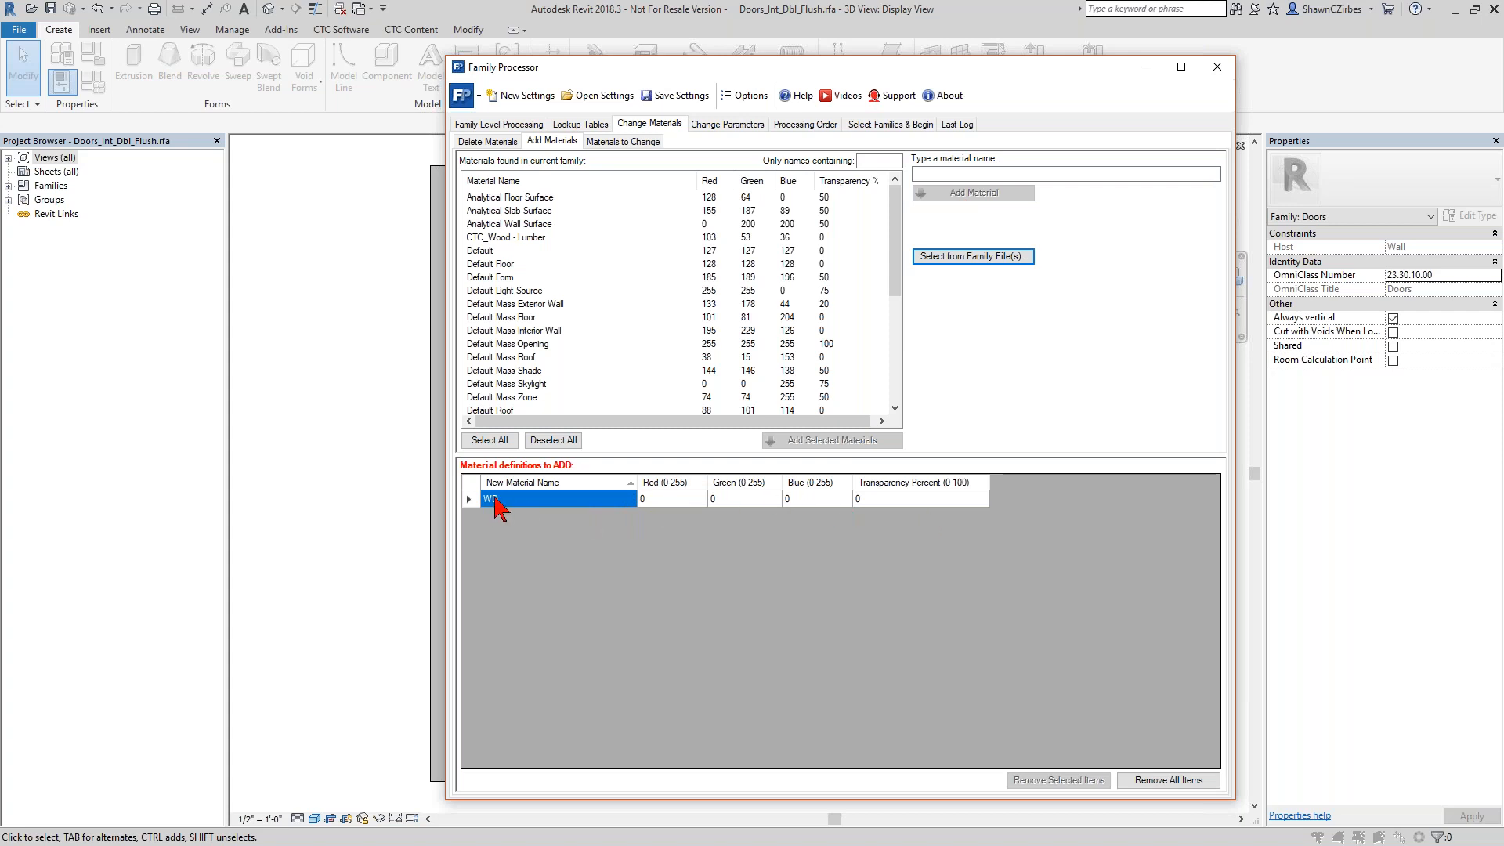
Check the Panel Material shared parameter and its value among the shared parameters to add.
{"action": "left_click", "coordinate": [717, 127]}
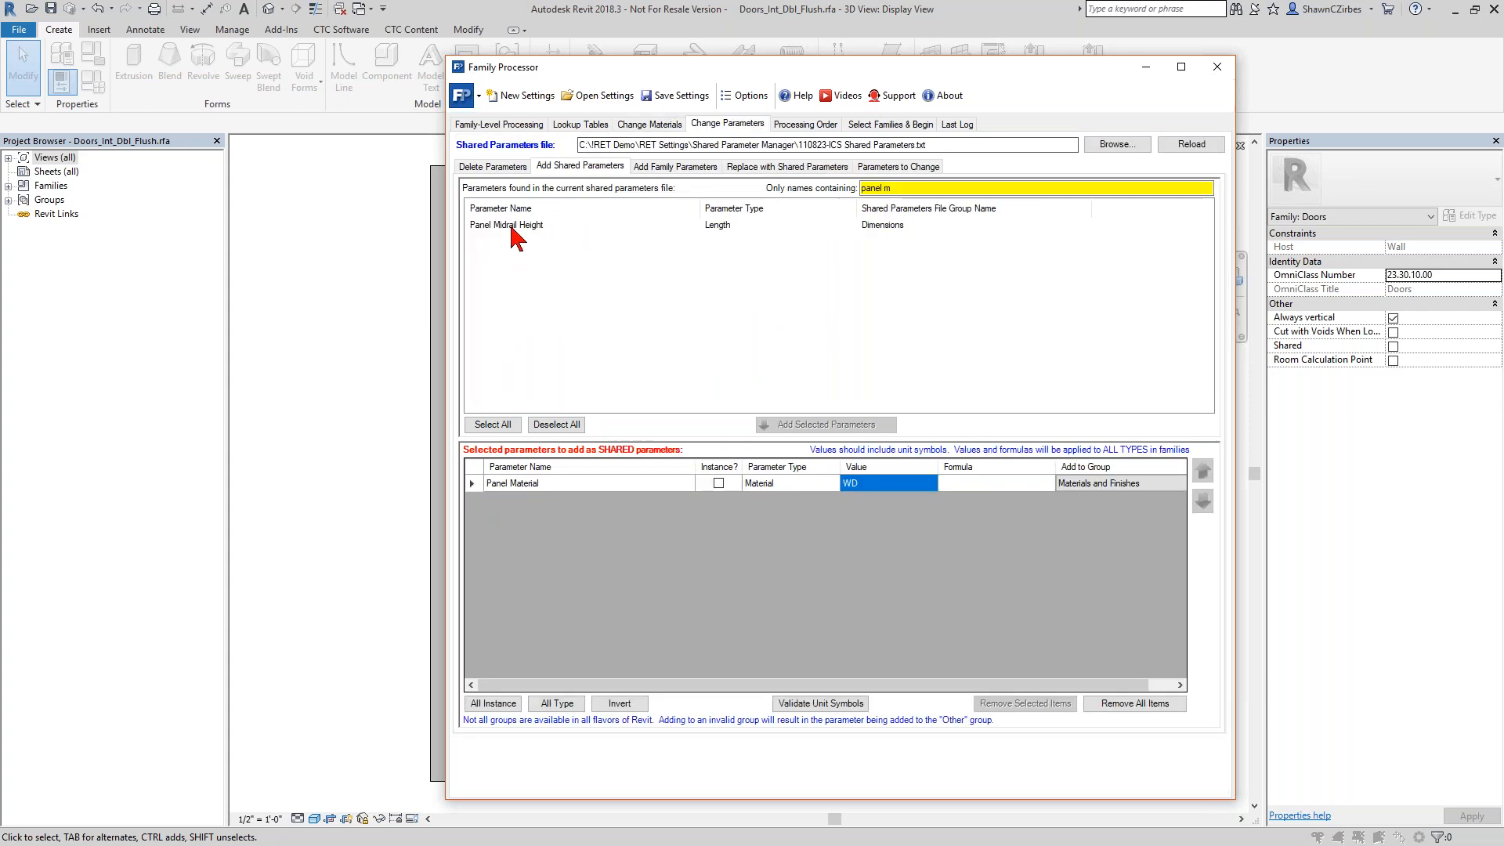
{"action": "left_click", "coordinate": [506, 484]}
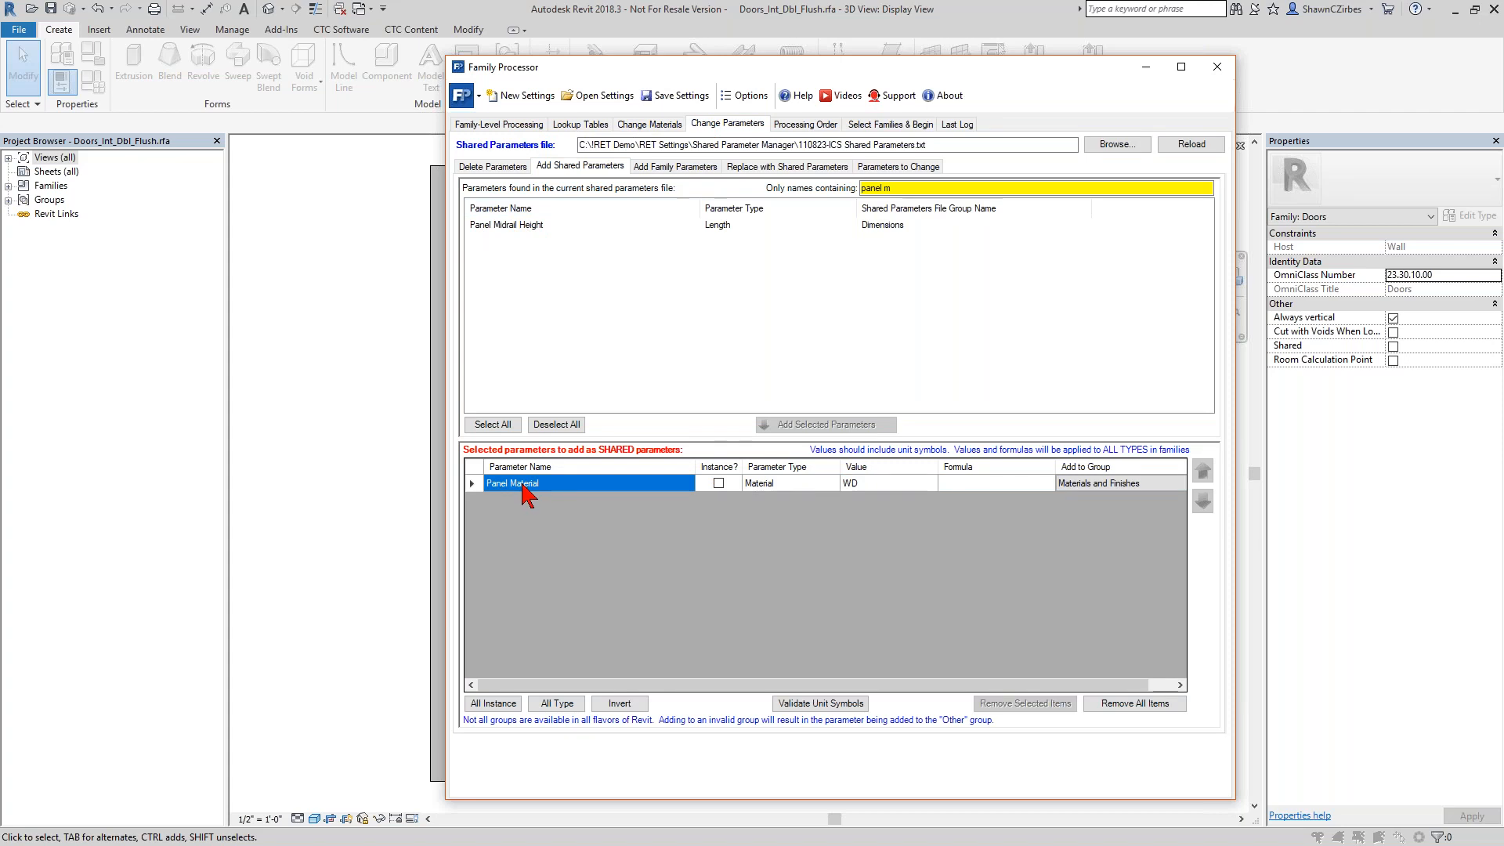
{"action": "left_click", "coordinate": [870, 484]}
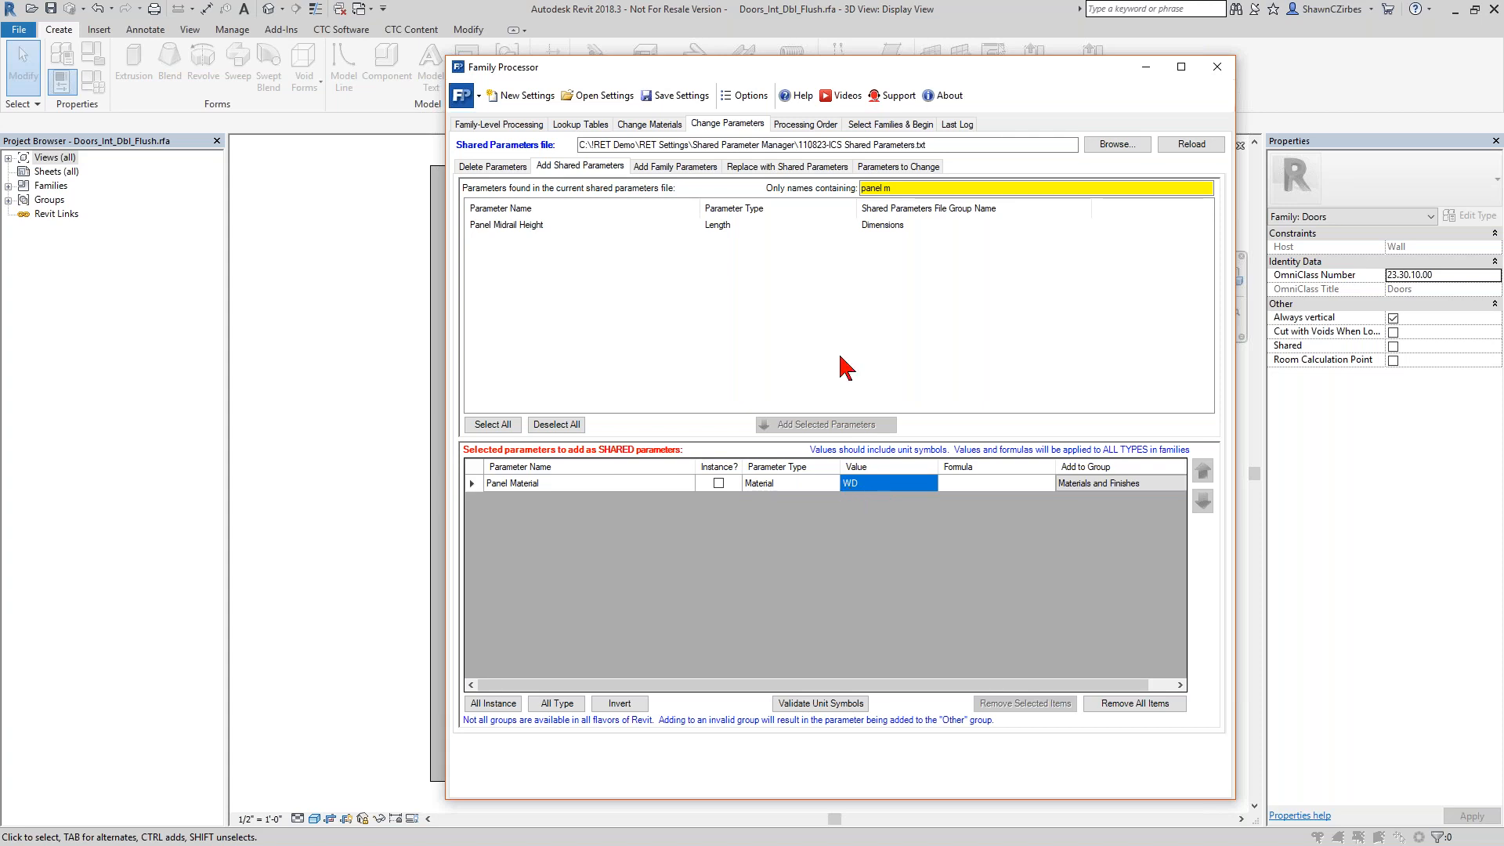
Set Panel Finish, Frame Depth, Frame Finish, Frame Thickness, Handle Height and Handle Material to be replaced with the matching shared parameters.
{"action": "left_click", "coordinate": [829, 168]}
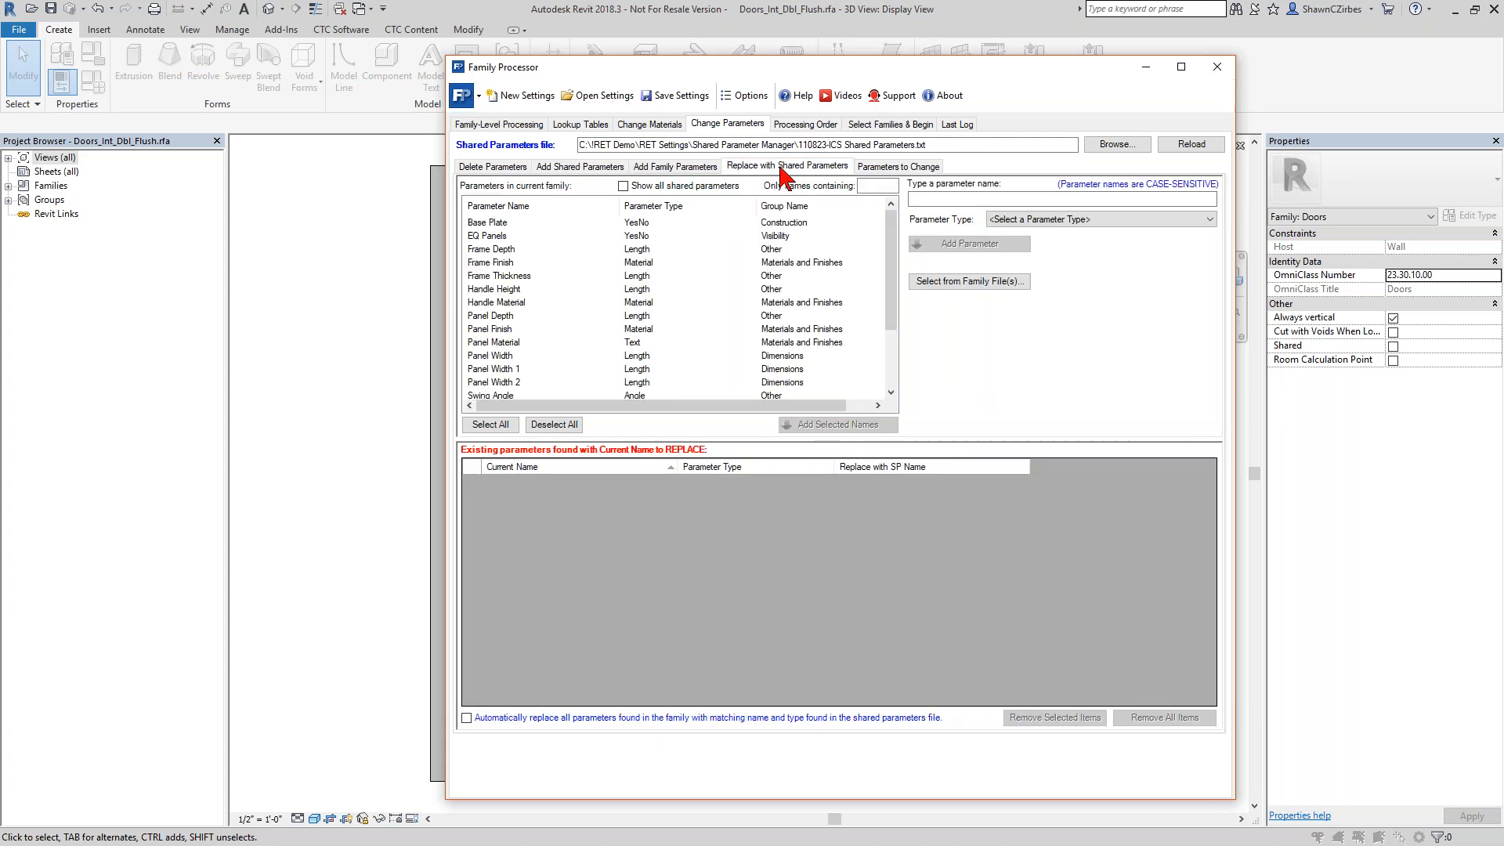
{"action": "left_click", "coordinate": [489, 330]}
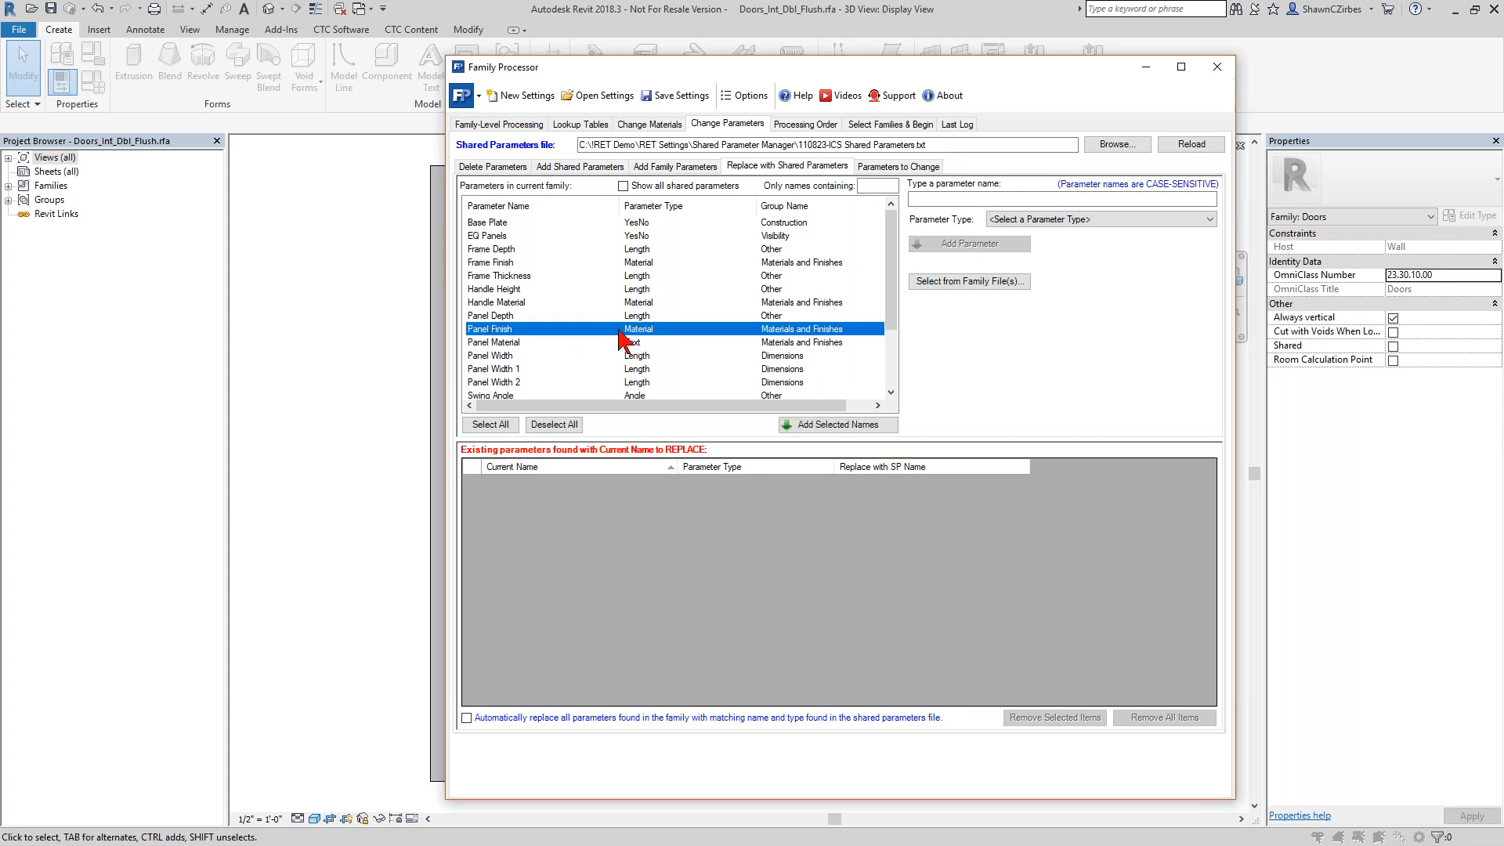
{"action": "double_click", "coordinate": [516, 332]}
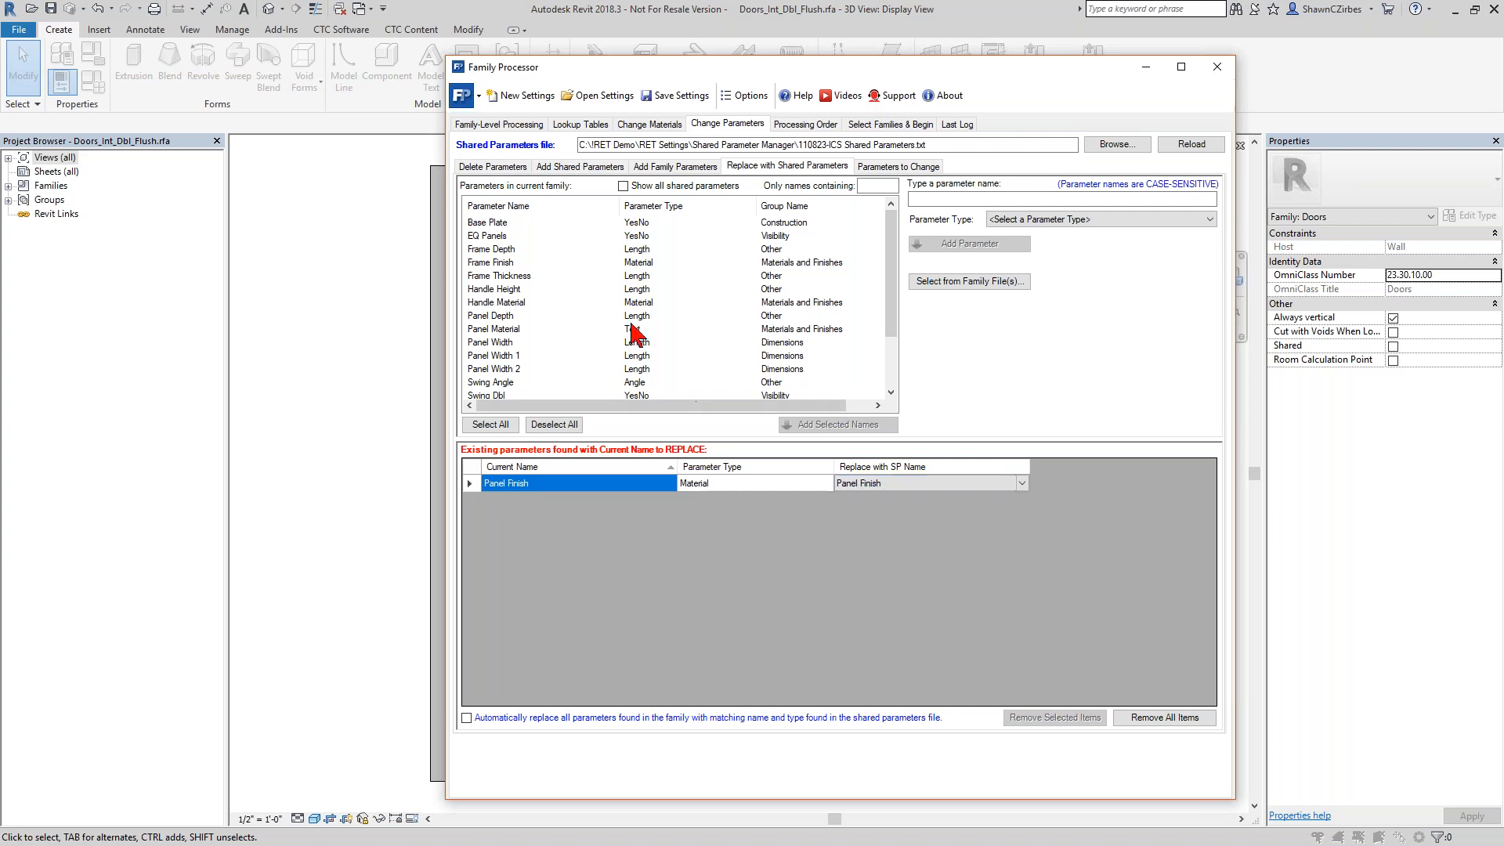
{"action": "left_click", "coordinate": [511, 251]}
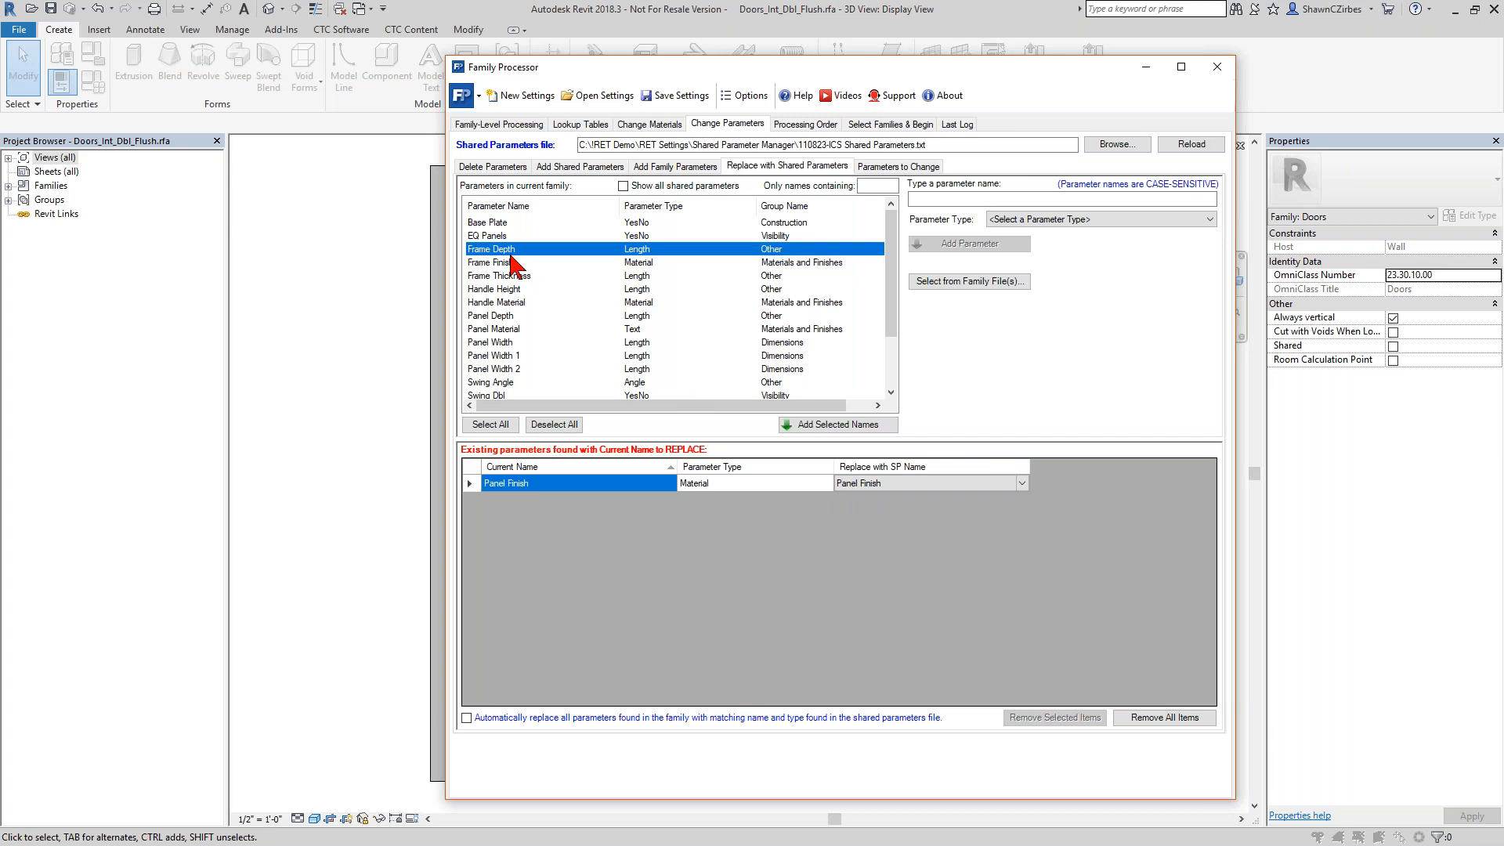
{"action": "left_click", "coordinate": [515, 303], "text": "shift"}
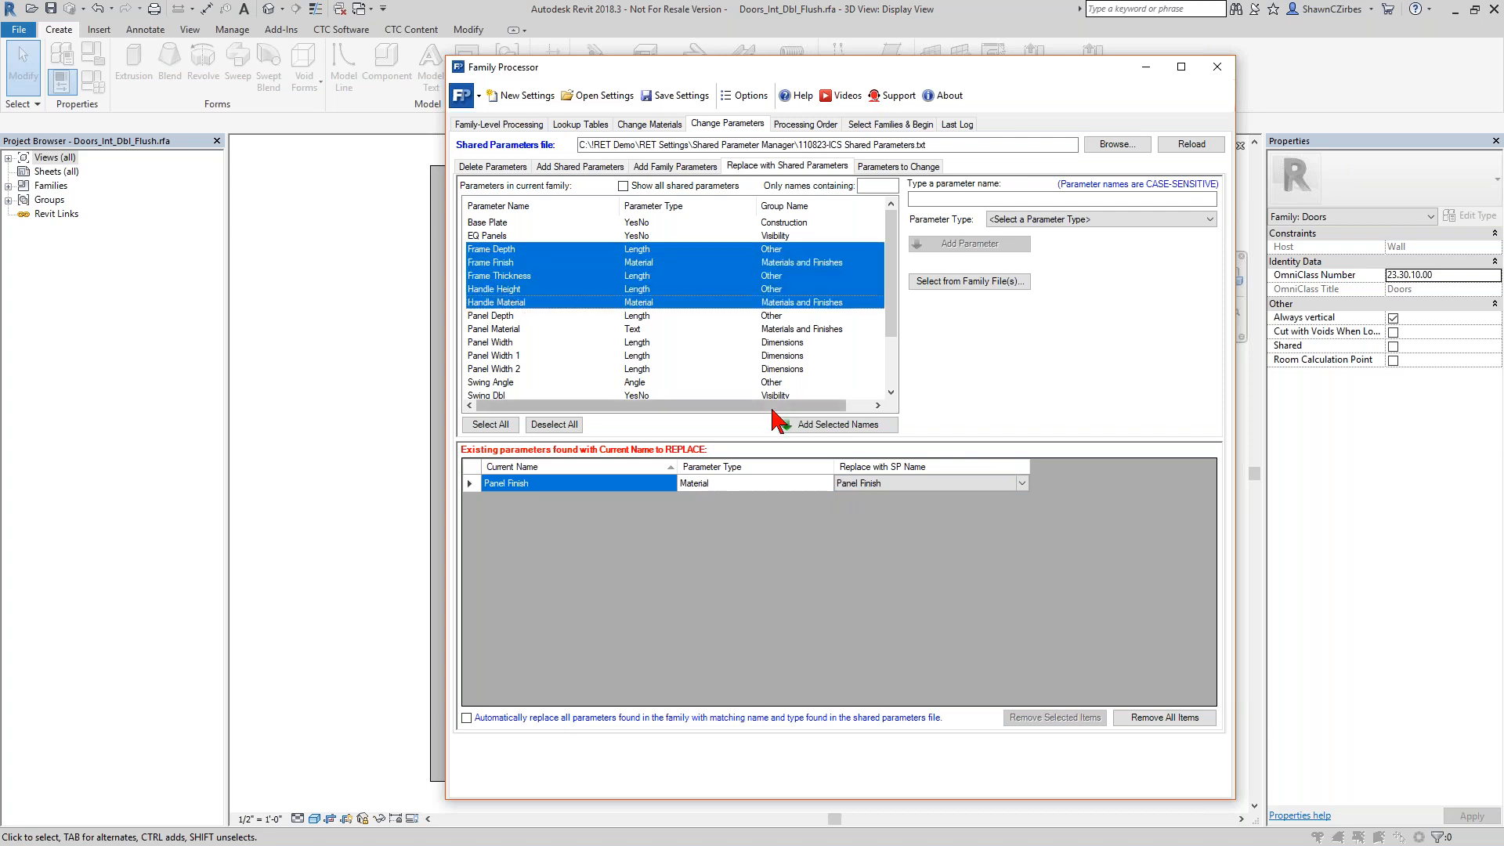
{"action": "left_click", "coordinate": [830, 424]}
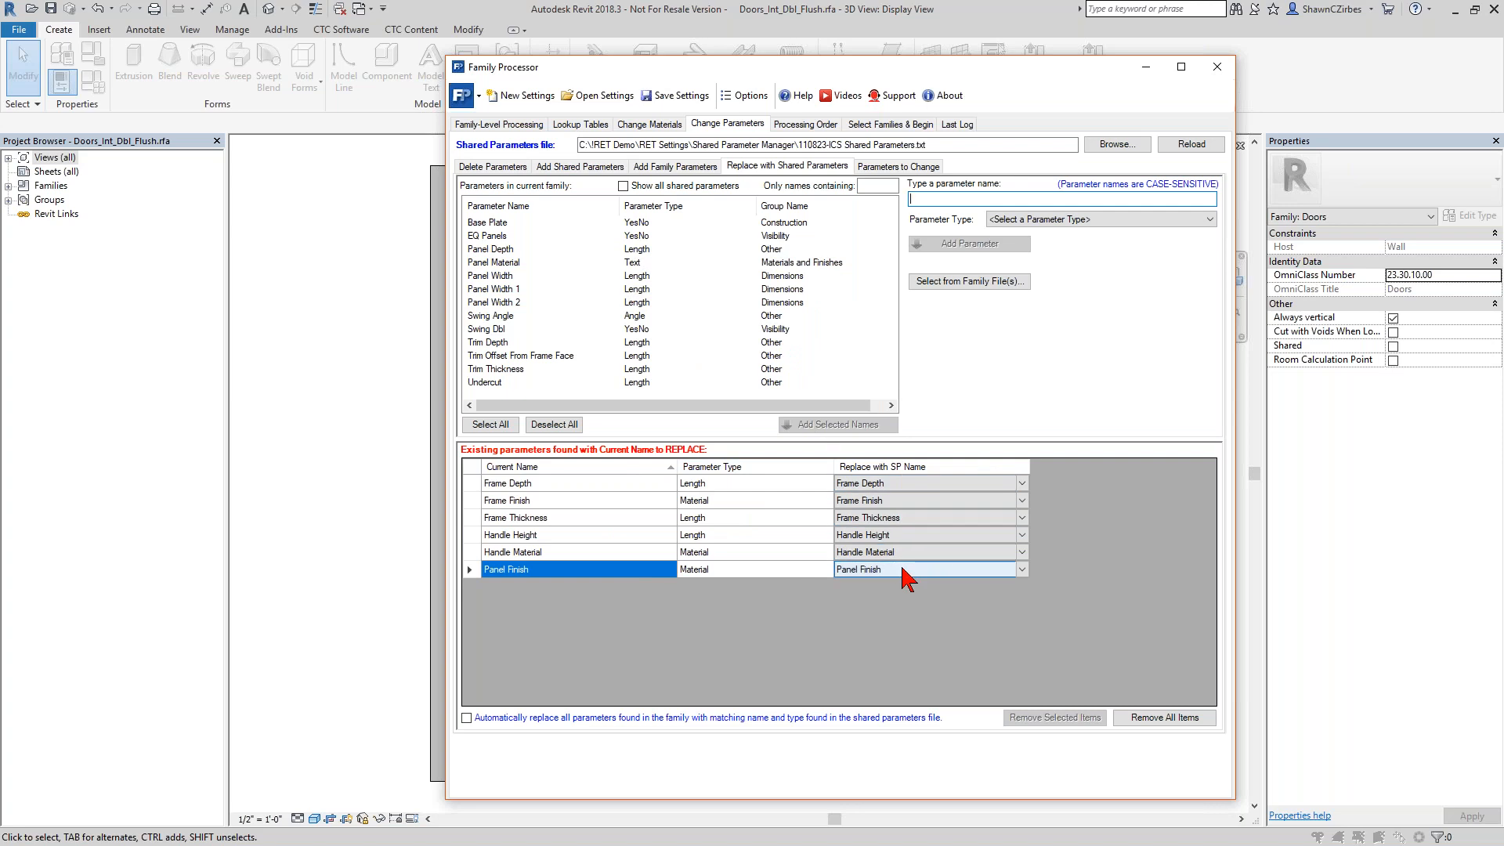
Compare current-file and multiple-family processing, enable creating a new shared parameters file from all unique shared parameters, and close Family Processor without processing.
{"action": "left_click", "coordinate": [889, 127]}
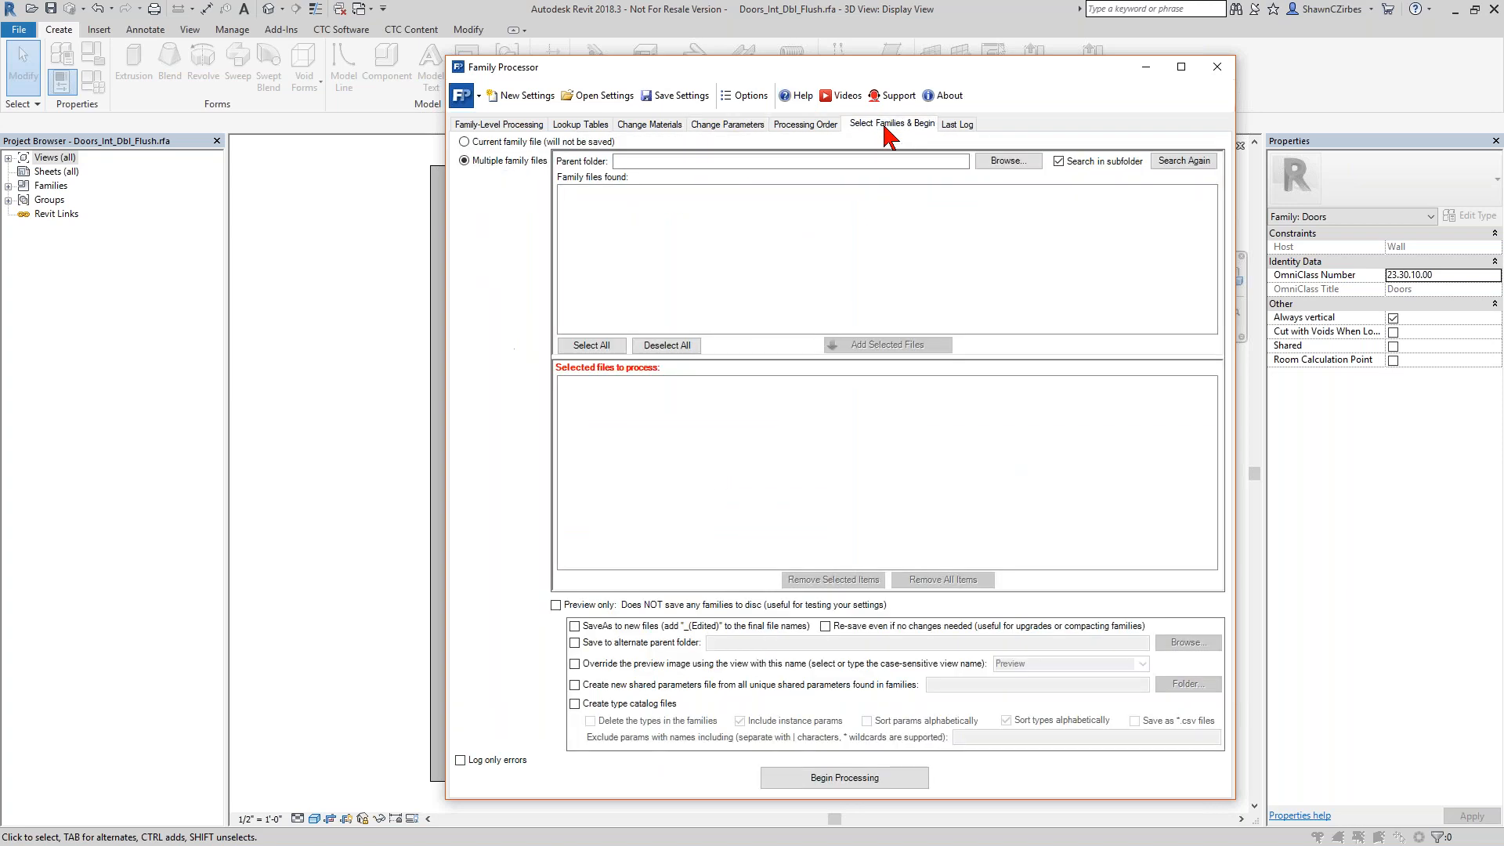
{"action": "left_click", "coordinate": [480, 144]}
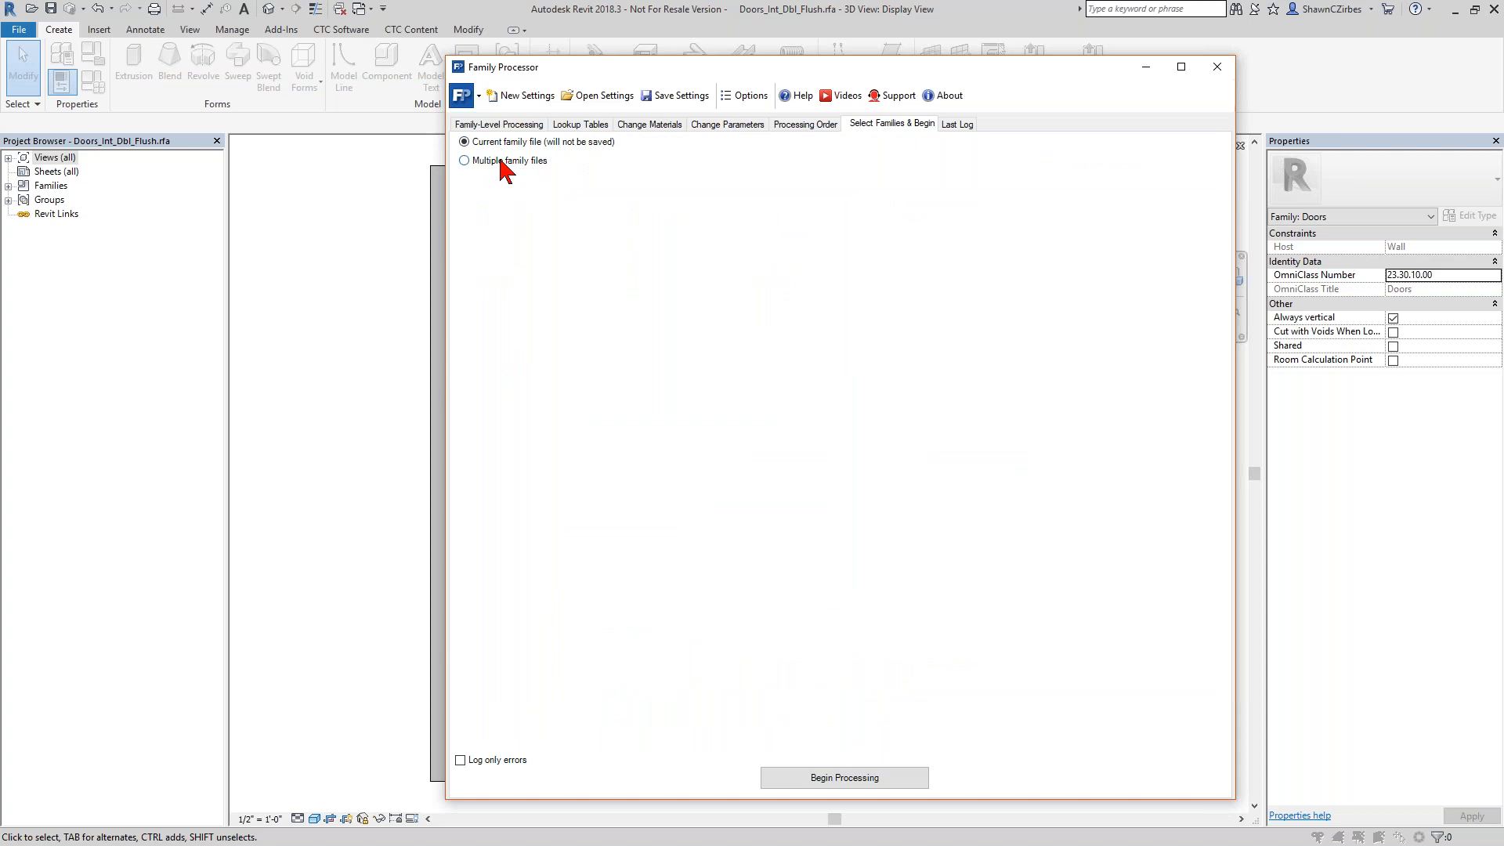
{"action": "left_click", "coordinate": [499, 161]}
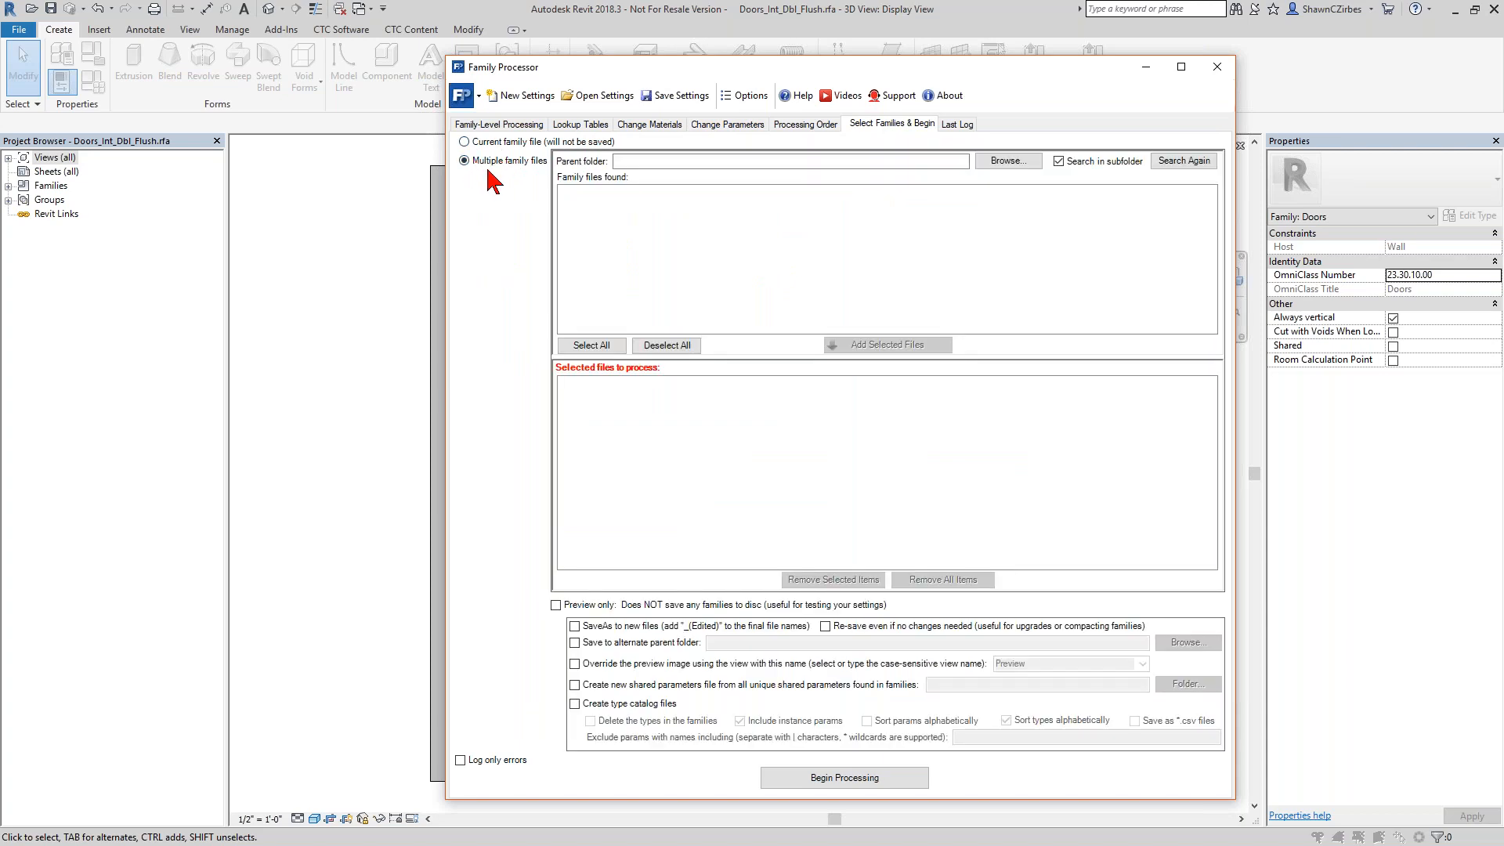
{"action": "left_click", "coordinate": [575, 686]}
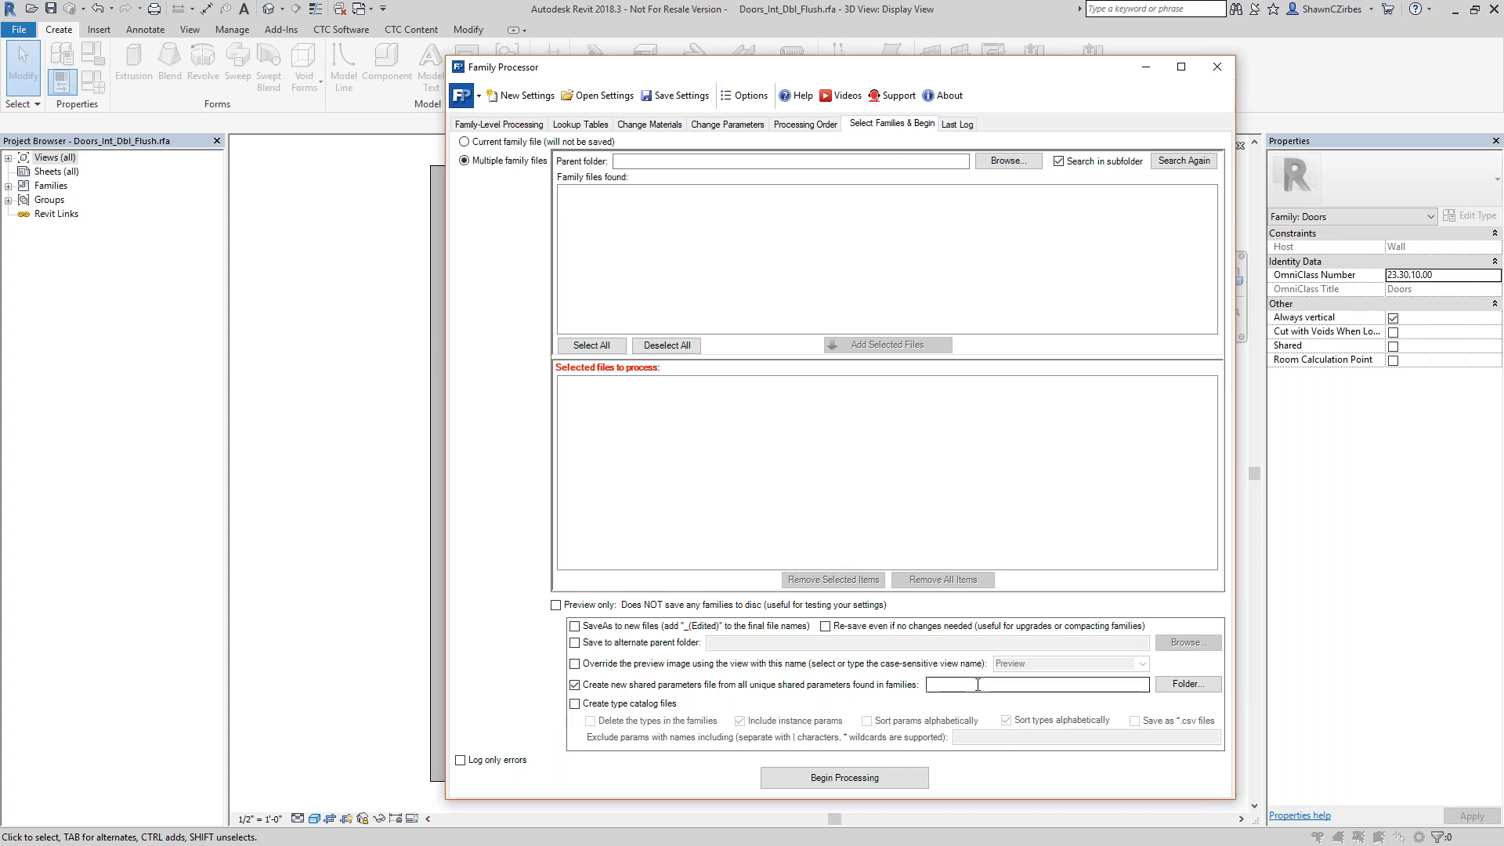
{"action": "left_click_drag", "start_coordinate": [782, 69], "coordinate": [764, 228]}
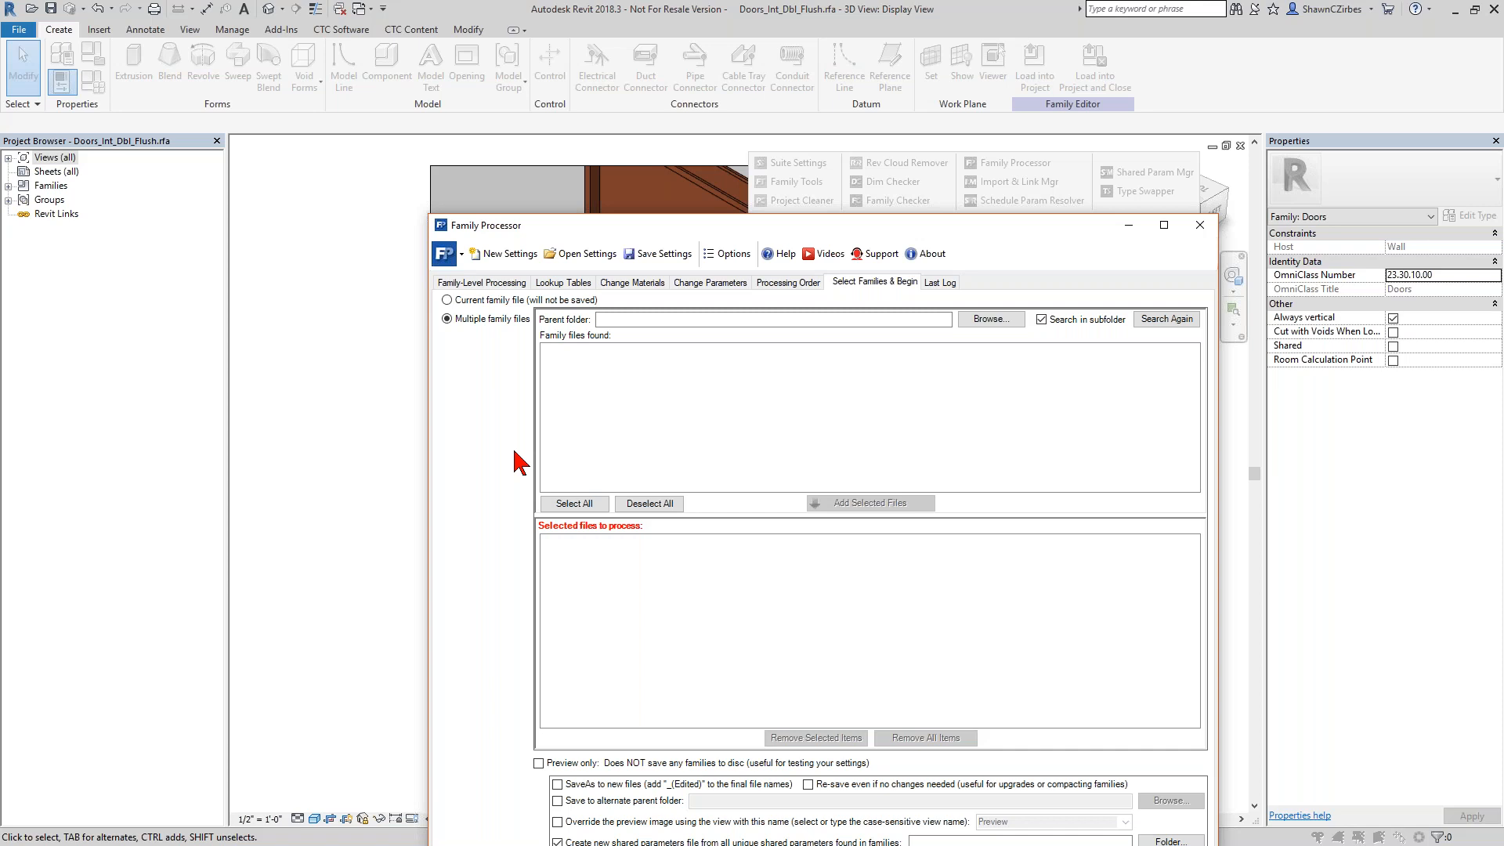
{"action": "left_click_drag", "start_coordinate": [675, 226], "coordinate": [631, 108]}
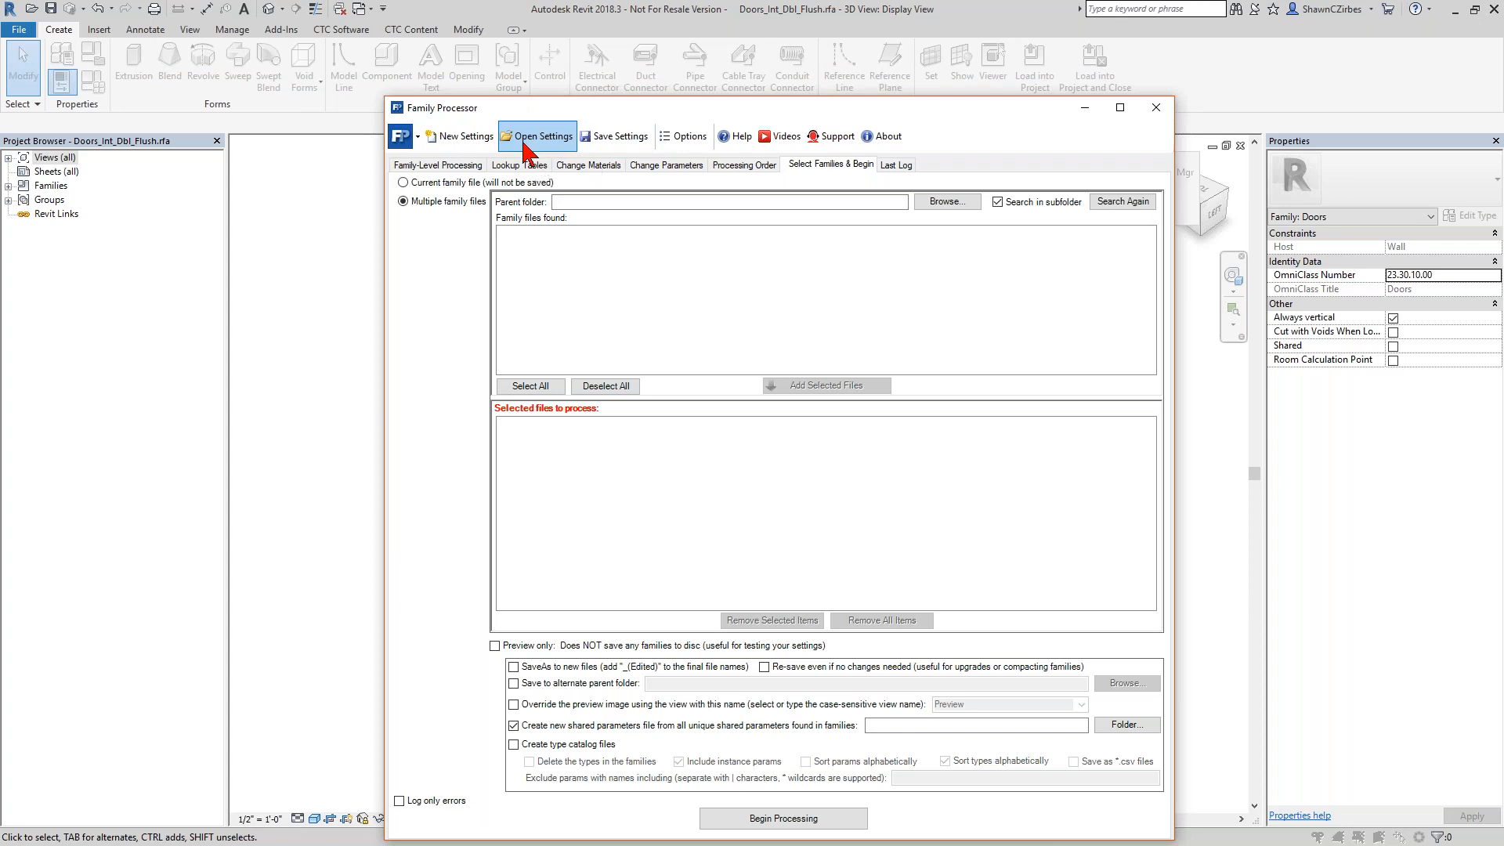
{"action": "left_click", "coordinate": [1157, 108]}
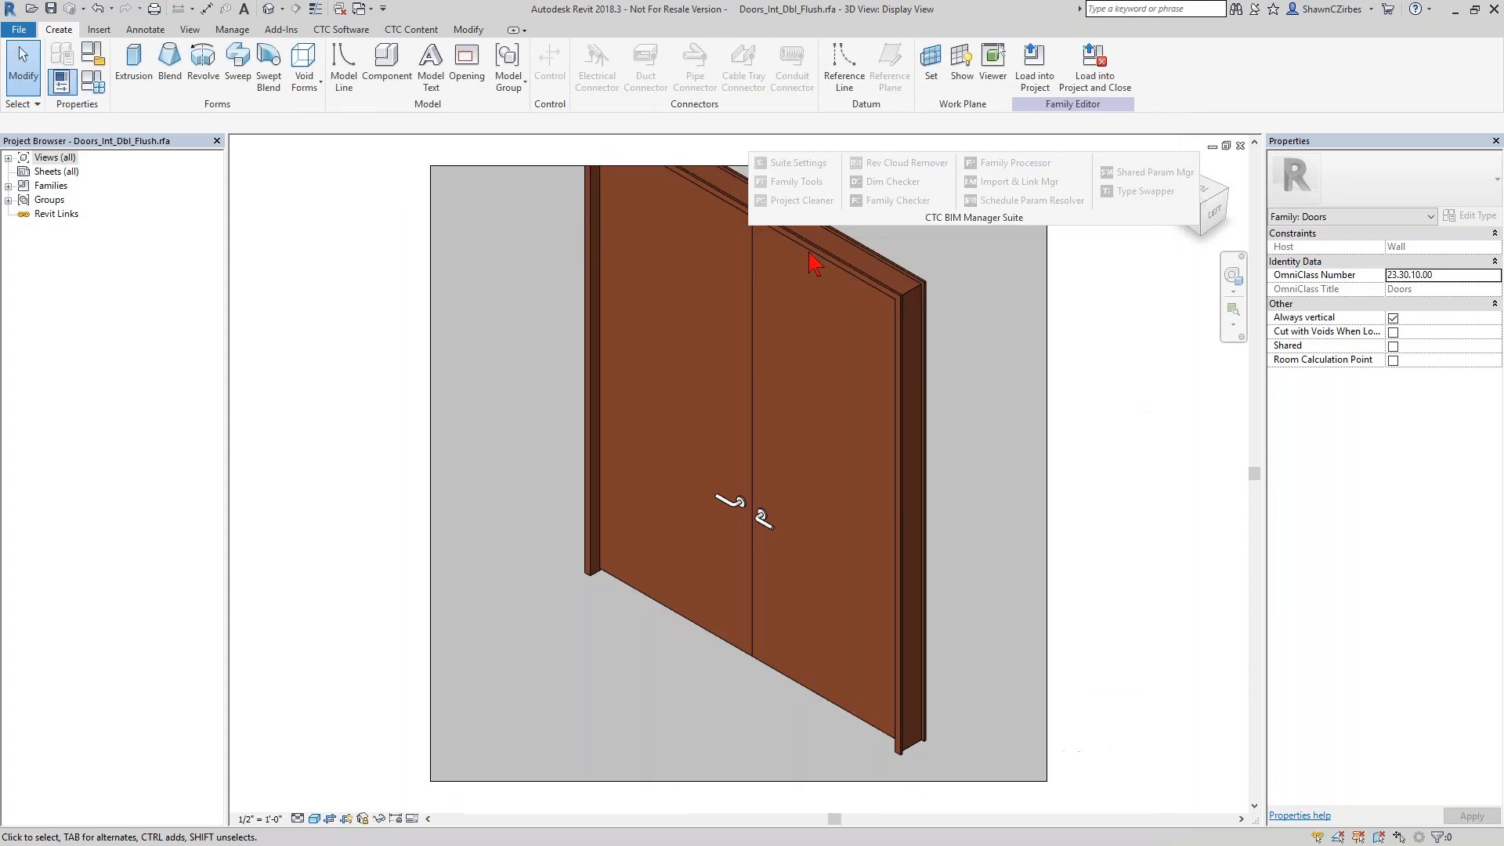
Open Family Tools from the CTC BIM Manager Suite, look over its backup file and shared parameter utilities, and close it.
{"action": "left_click_drag", "start_coordinate": [979, 218], "coordinate": [742, 221]}
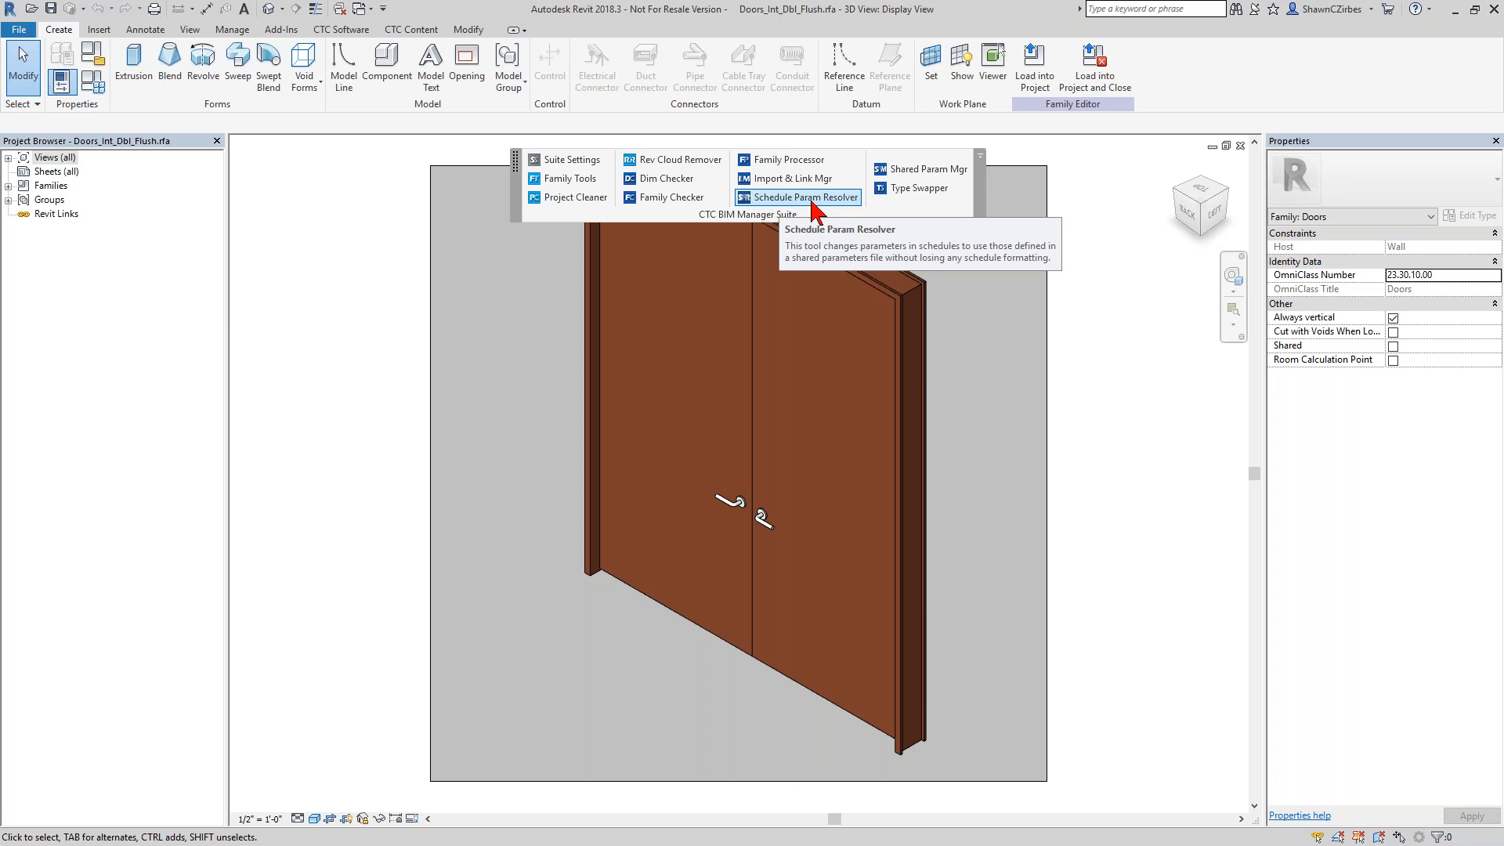
{"action": "left_click", "coordinate": [567, 183]}
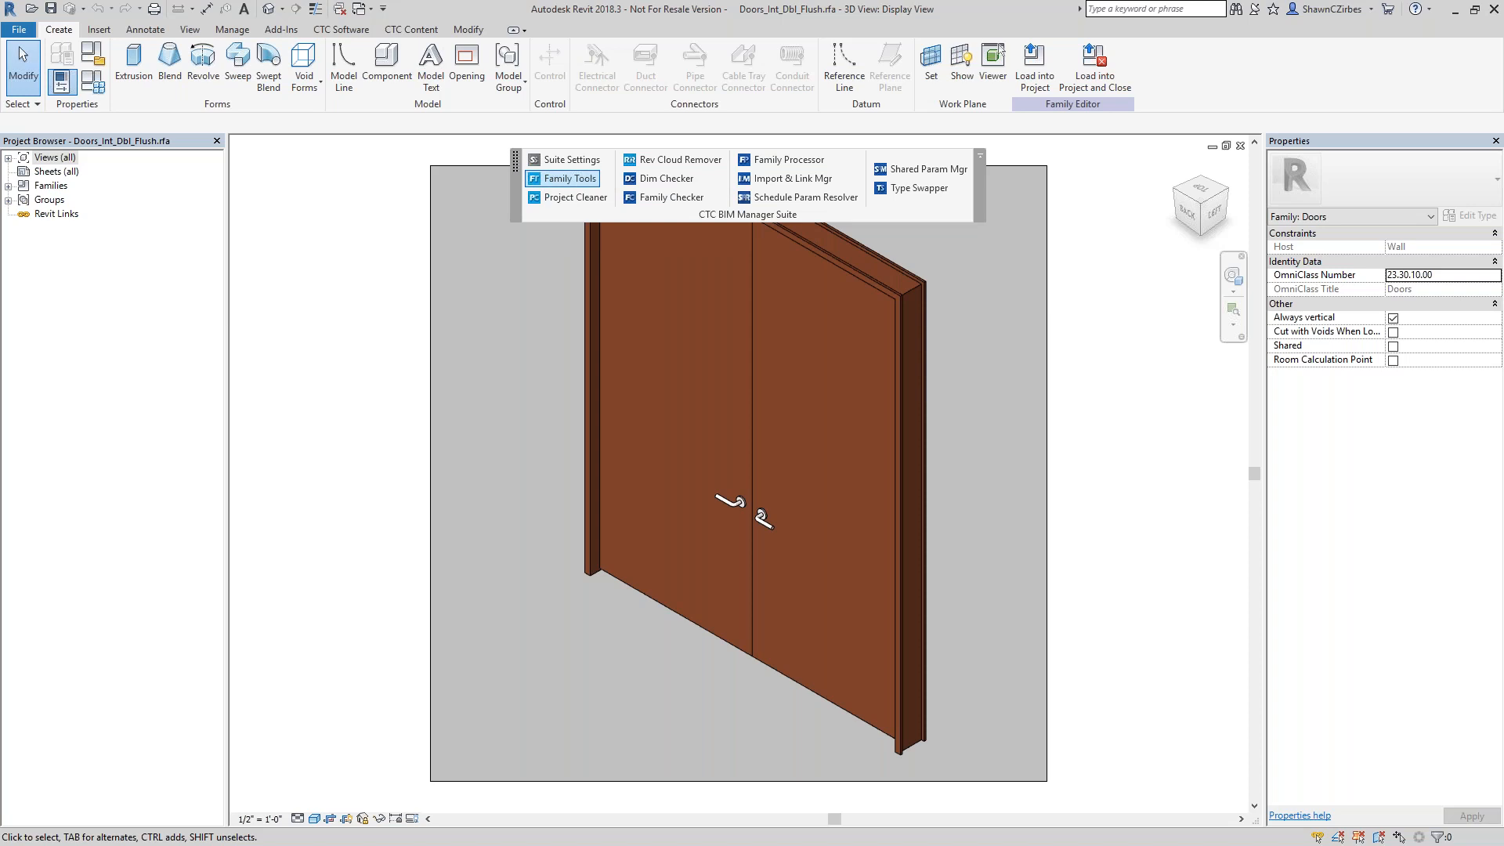
{"action": "left_click", "coordinate": [283, 124]}
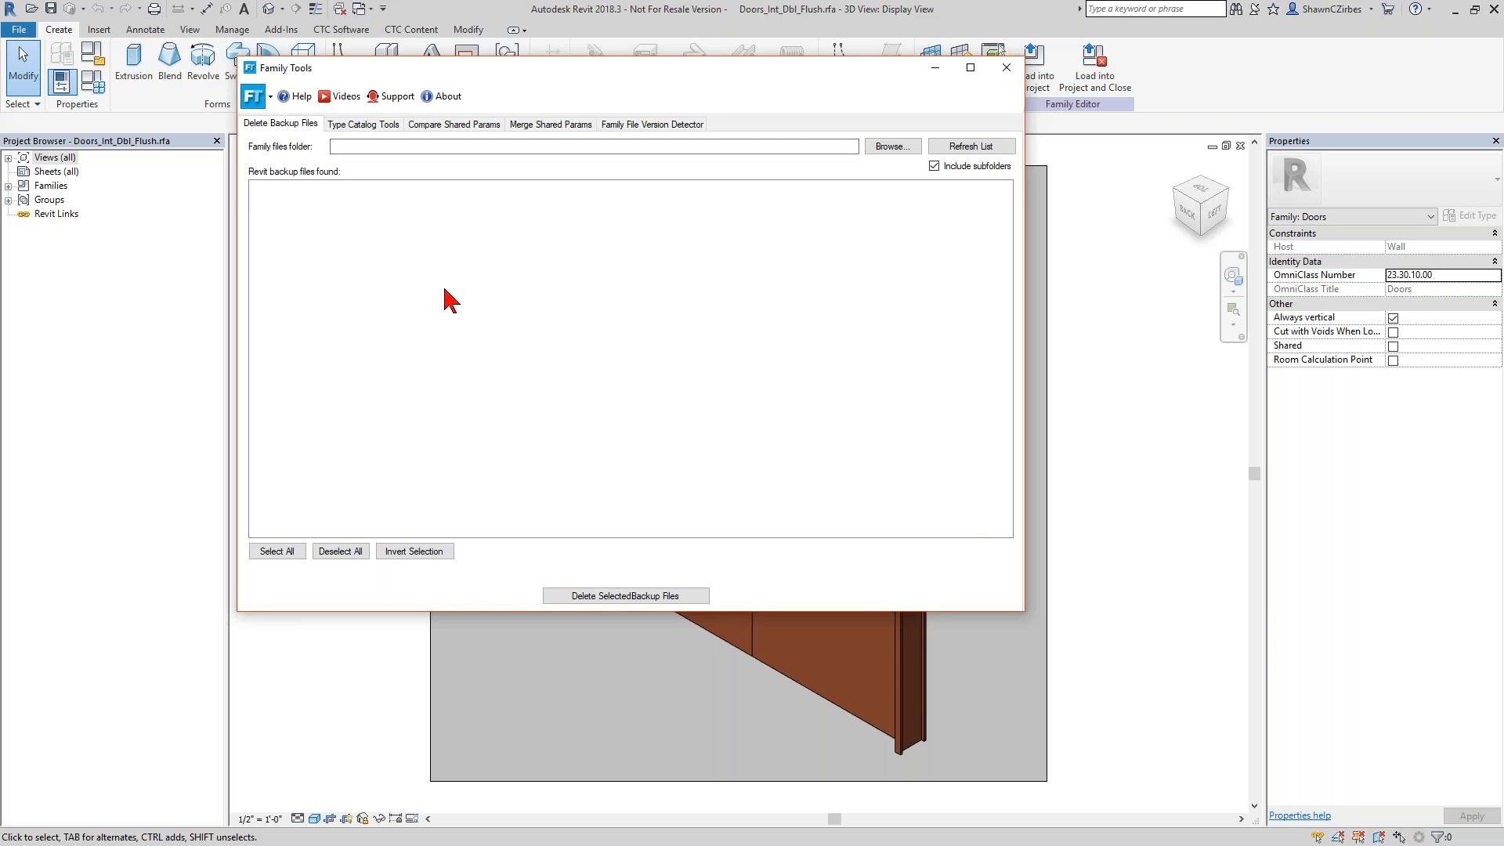
{"action": "left_click", "coordinate": [1005, 69]}
{"action": "left_click", "coordinate": [877, 476]}
{"action": "left_click", "coordinate": [1009, 67]}
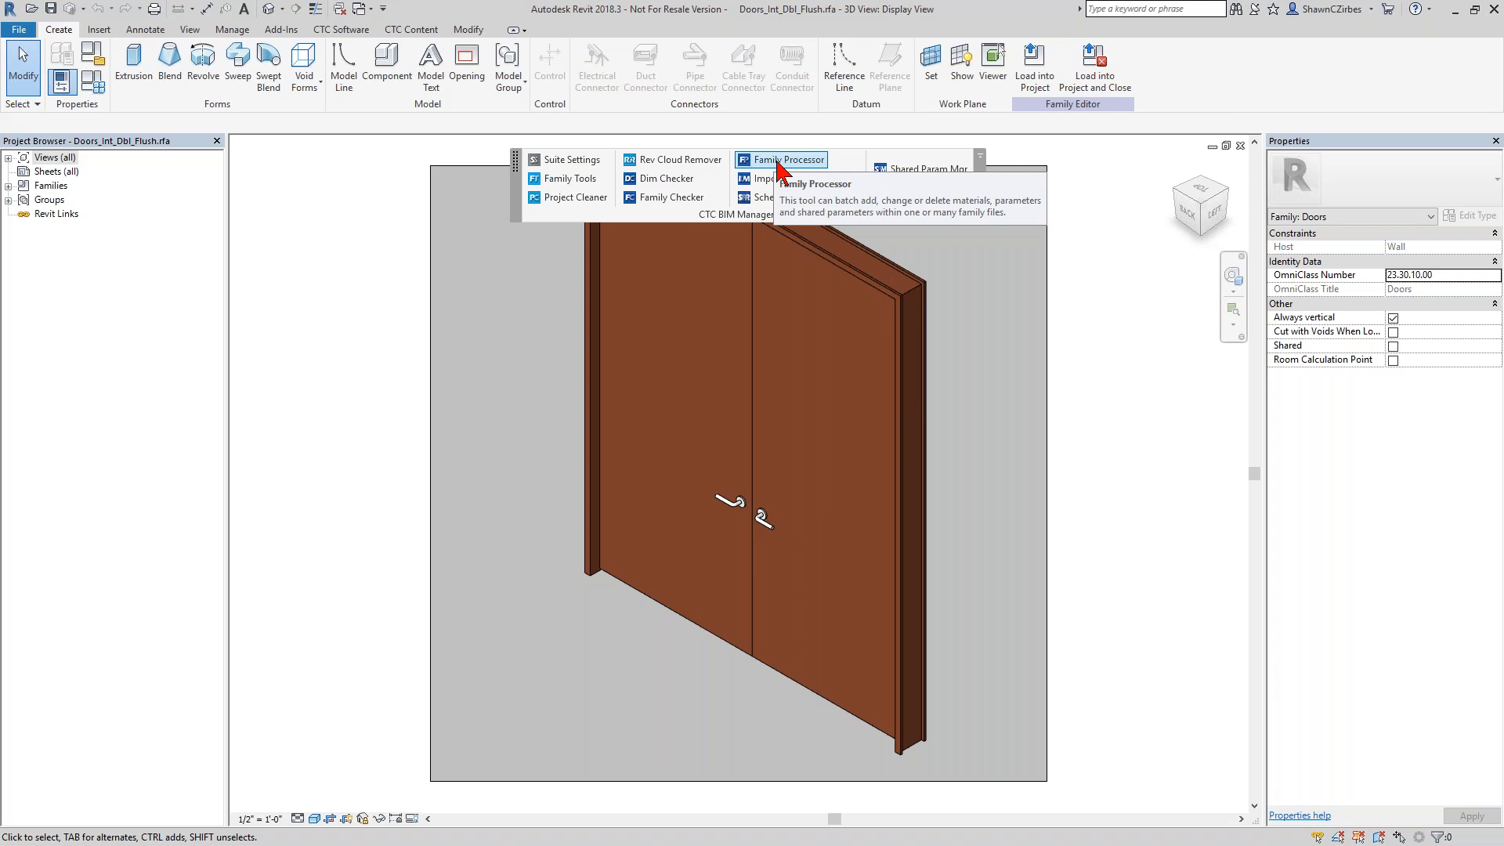
Close the door family and open DOOR_FRAME SCHEDULE-01, followed by DOOR_FRAME SCHEDULE-03, in the 8101 34th Ave project.
{"action": "left_click", "coordinate": [1241, 146]}
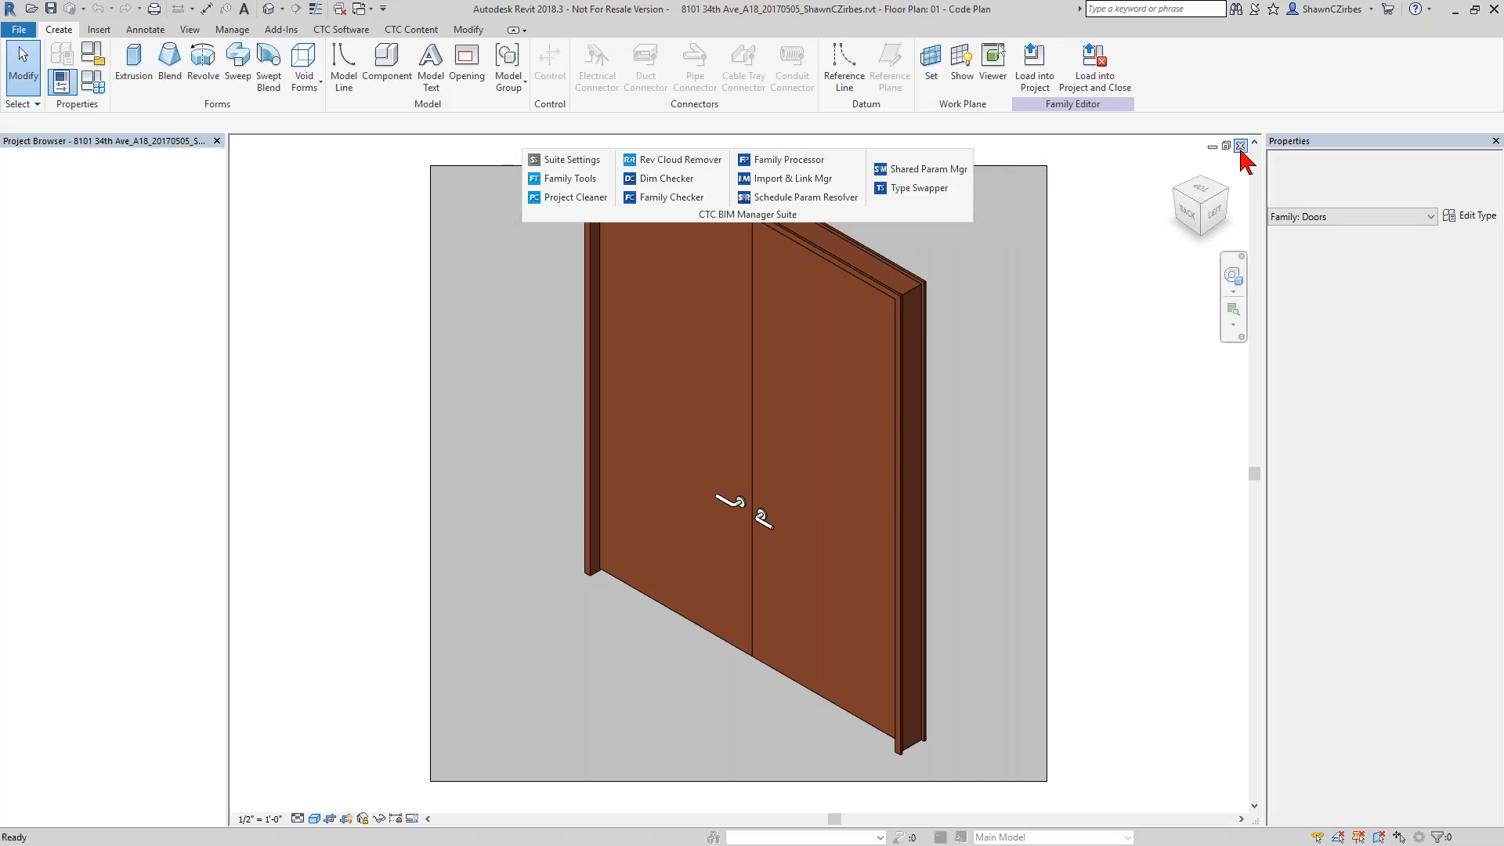
{"action": "left_click_drag", "start_coordinate": [217, 329], "coordinate": [221, 532]}
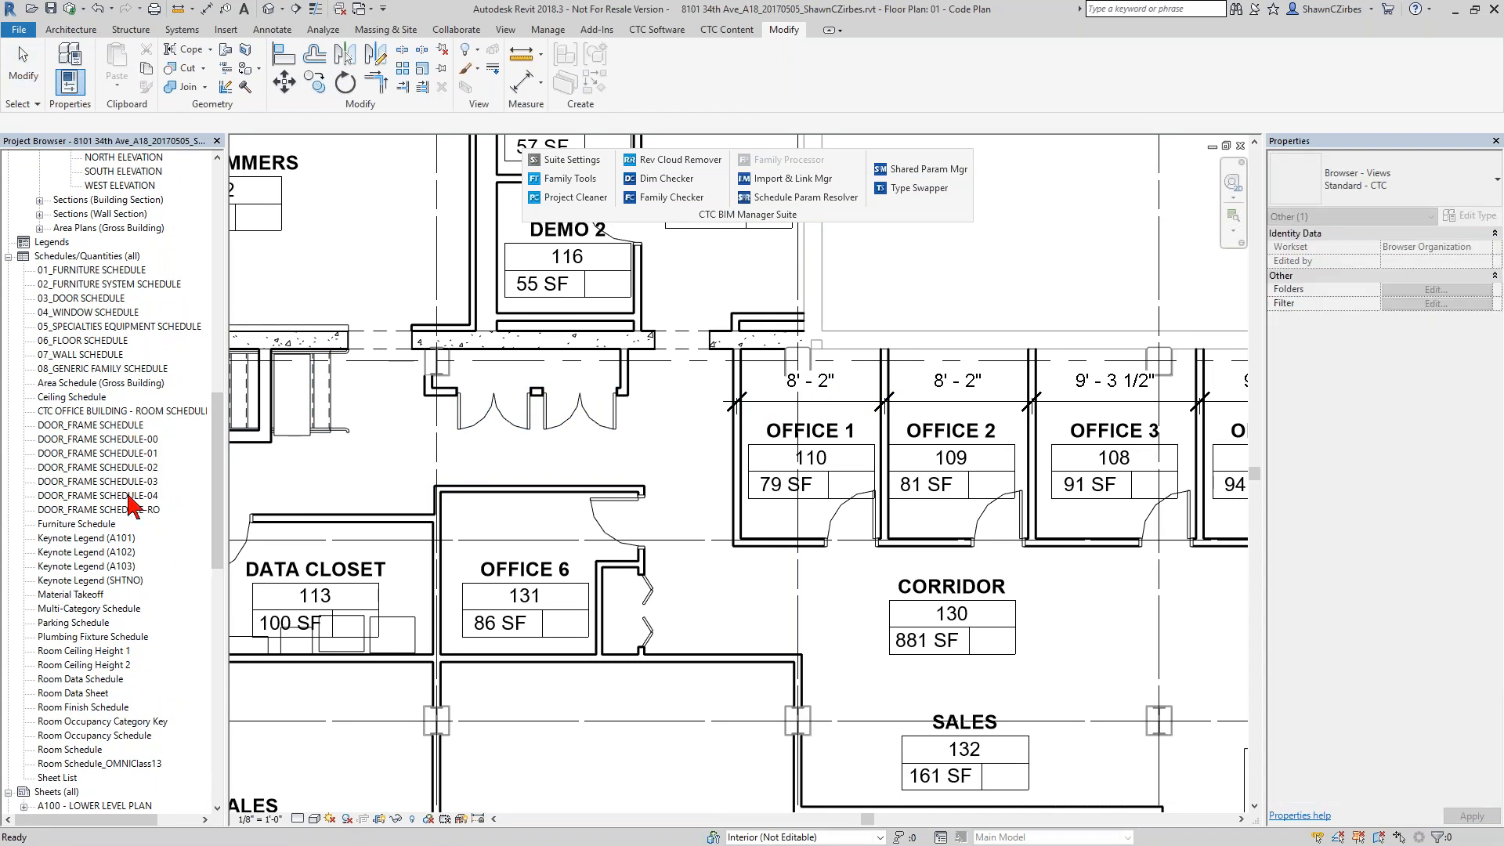
{"action": "double_click", "coordinate": [124, 454]}
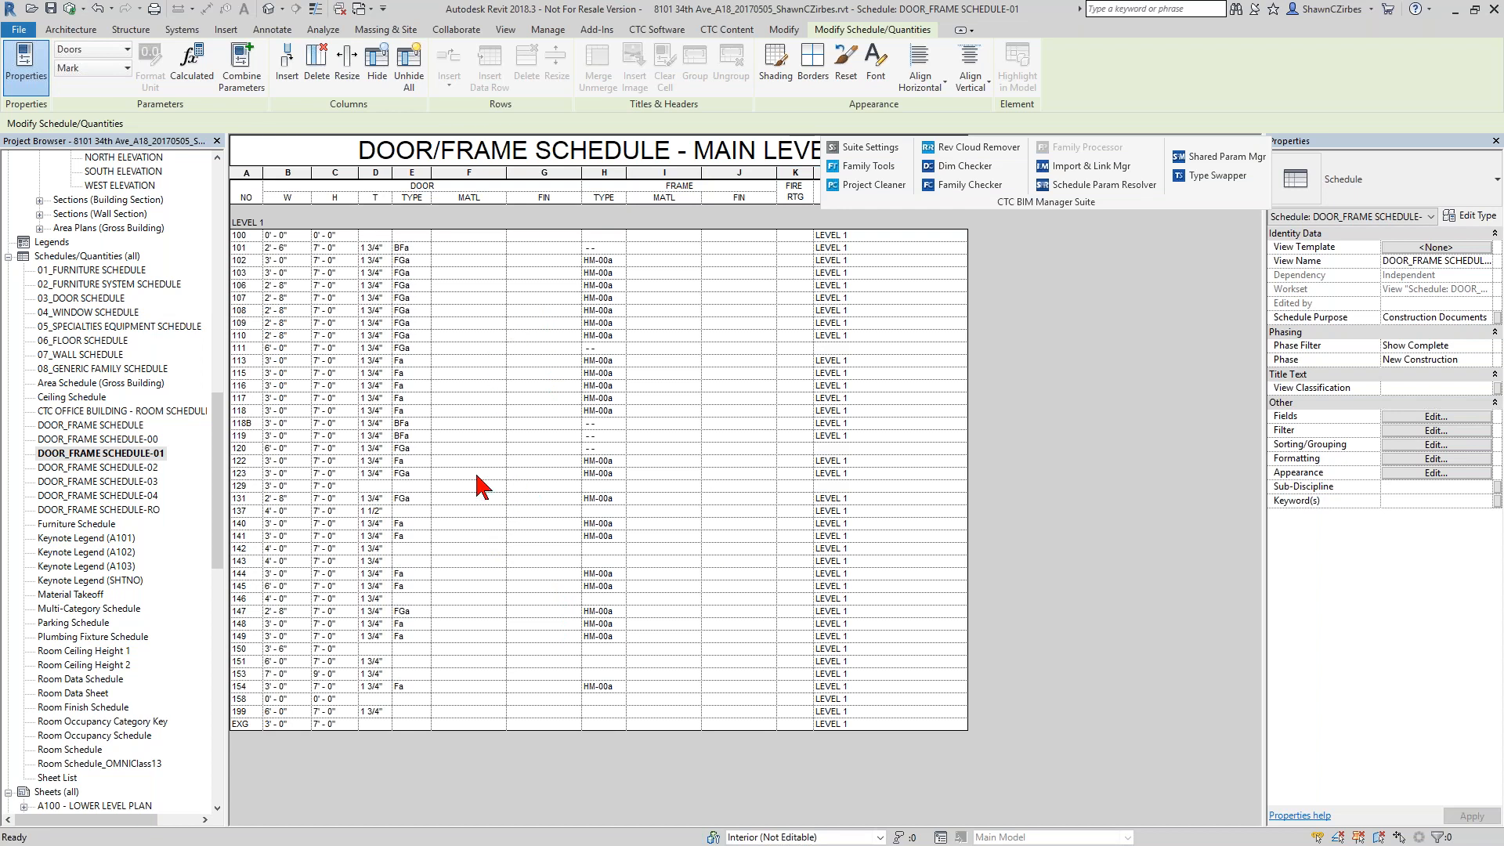
{"action": "double_click", "coordinate": [147, 482]}
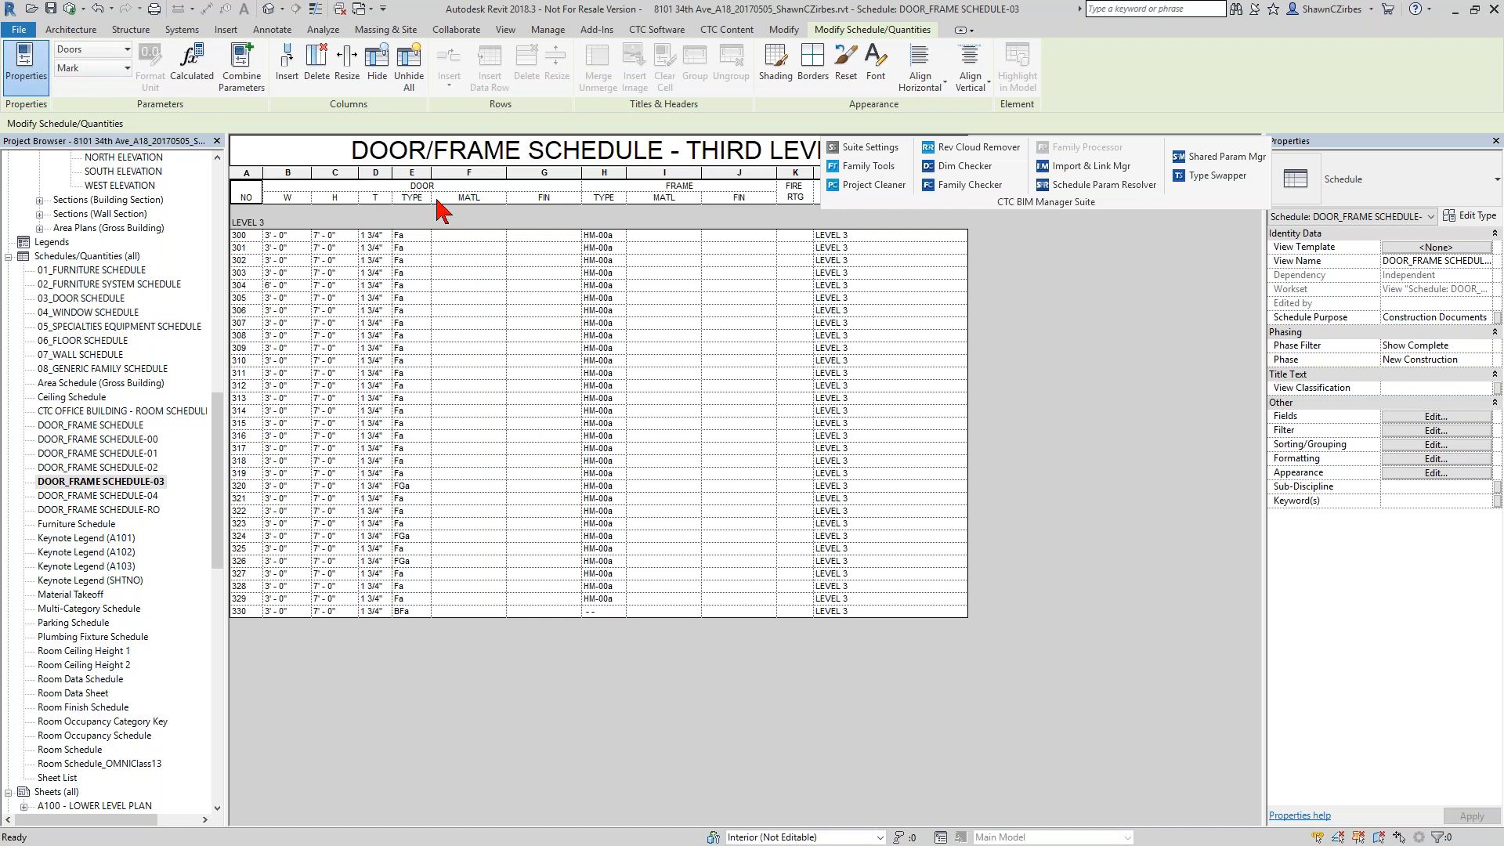
Add the first of the two available Panel Material fields to the scheduled fields of DOOR_FRAME SCHEDULE-03.
{"action": "left_click", "coordinate": [1431, 417]}
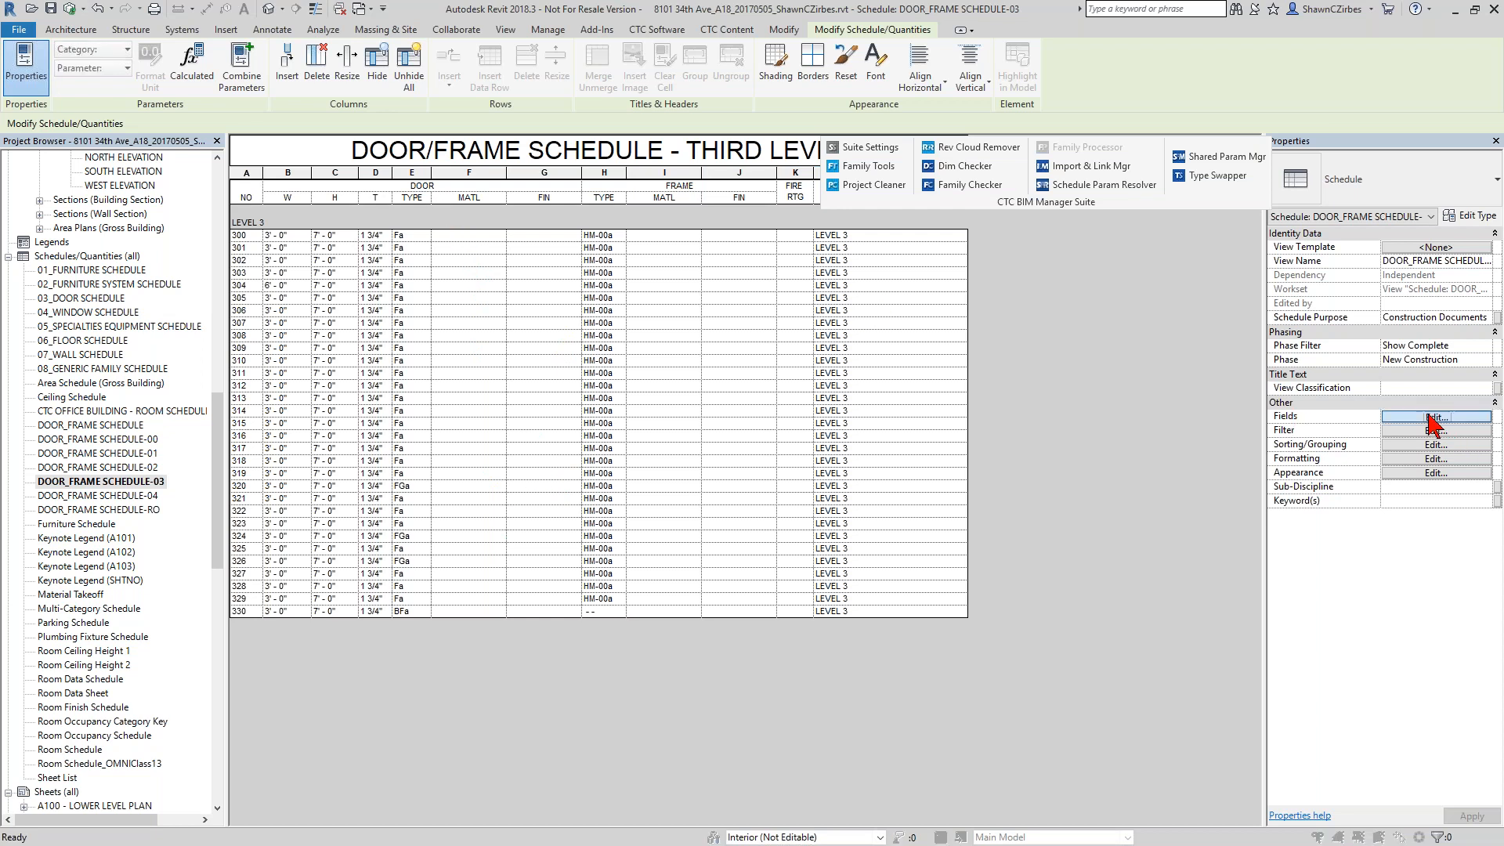
{"action": "left_click_drag", "start_coordinate": [193, 291], "coordinate": [484, 293]}
{"action": "scroll", "coordinate": [494, 475], "scroll_direction": "down", "scroll_amount": 3}
{"action": "scroll", "coordinate": [497, 490], "scroll_direction": "down", "scroll_amount": 6}
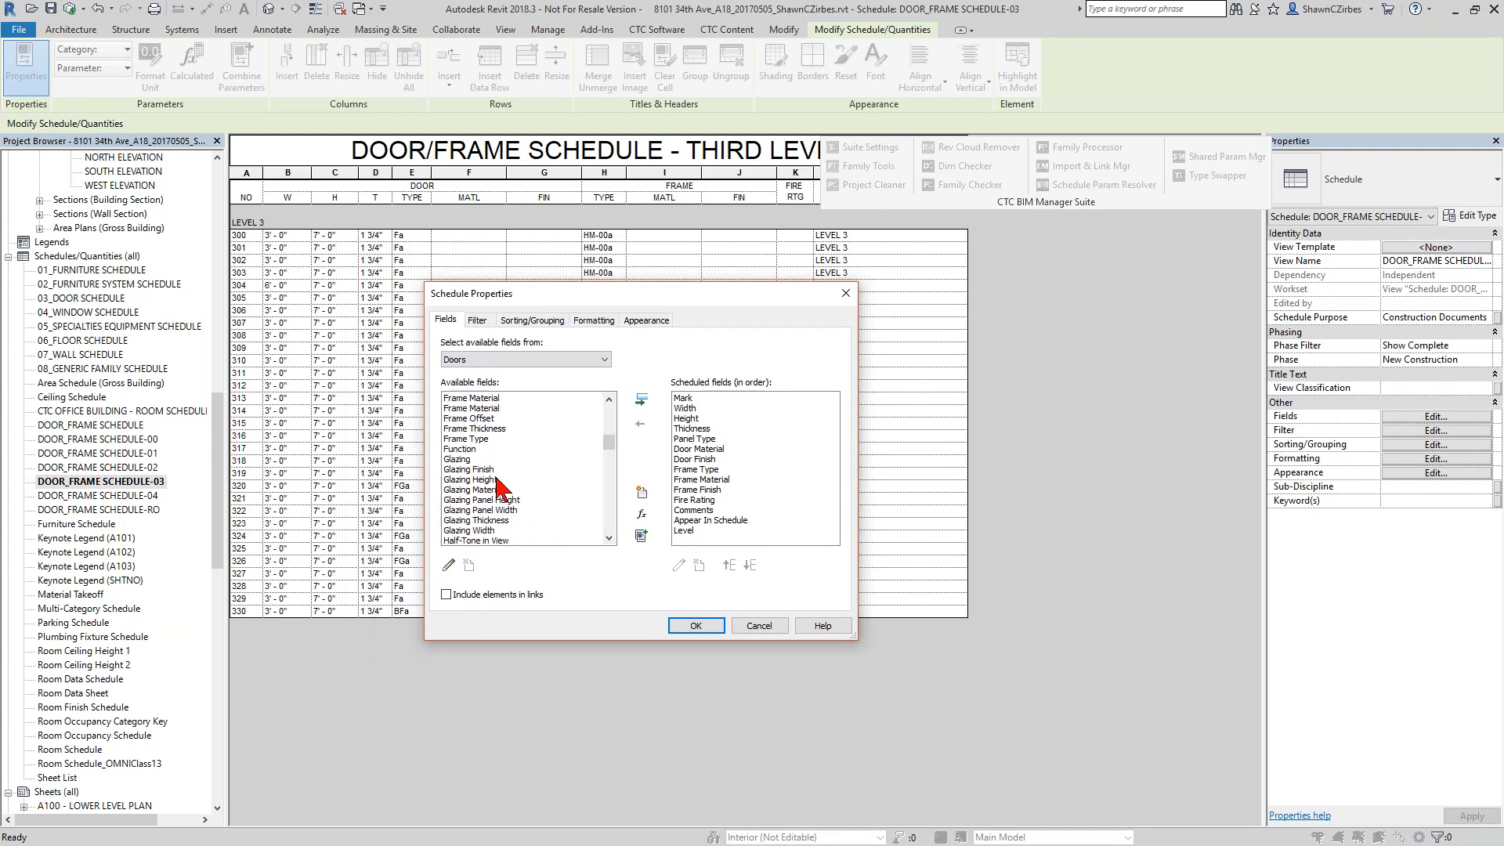
{"action": "scroll", "coordinate": [494, 508], "scroll_direction": "down", "scroll_amount": 8}
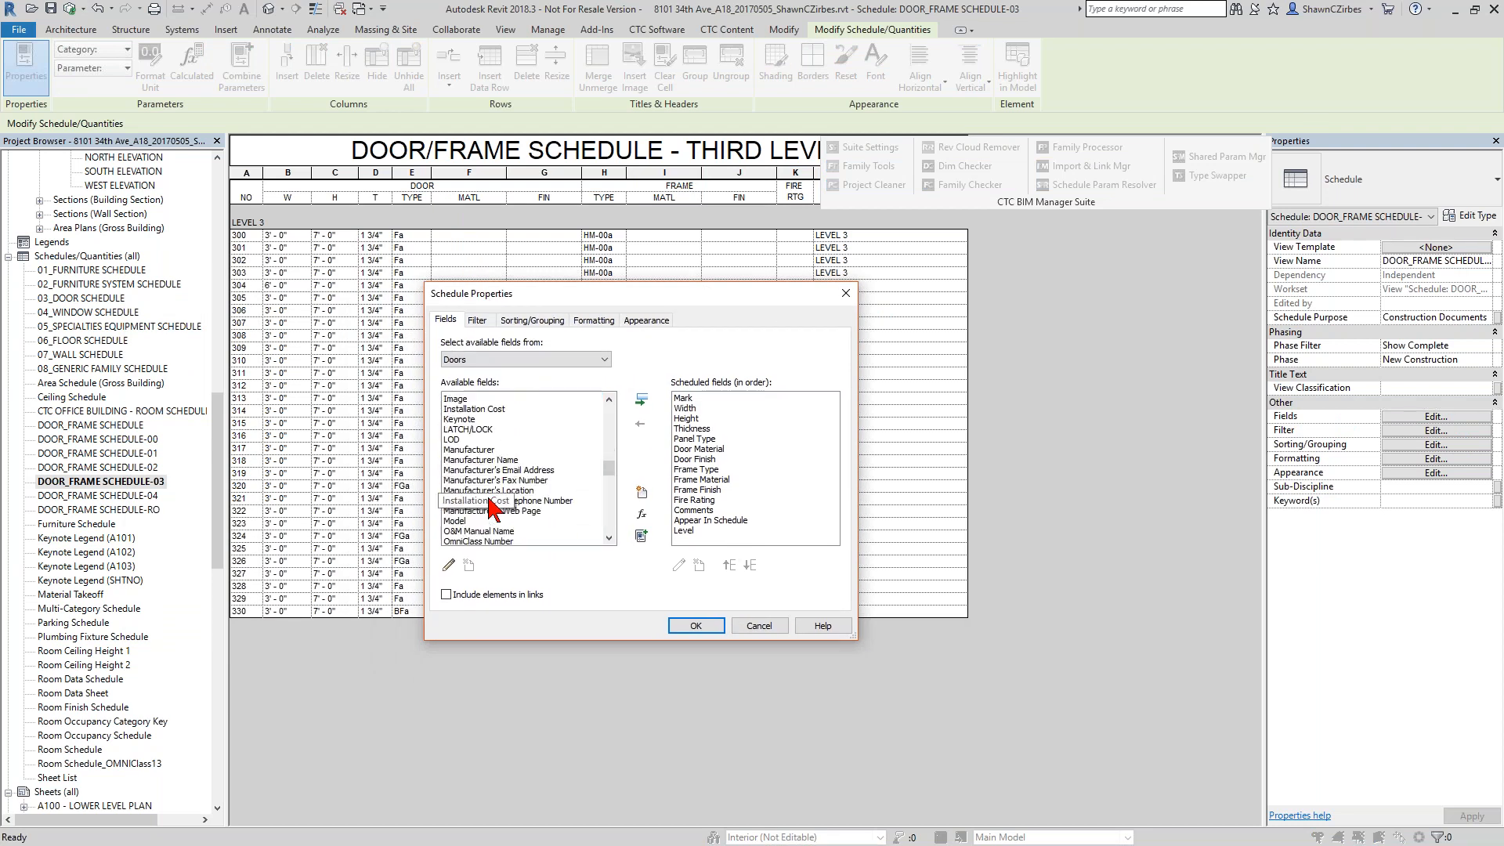
{"action": "scroll", "coordinate": [492, 510], "scroll_direction": "down", "scroll_amount": 1}
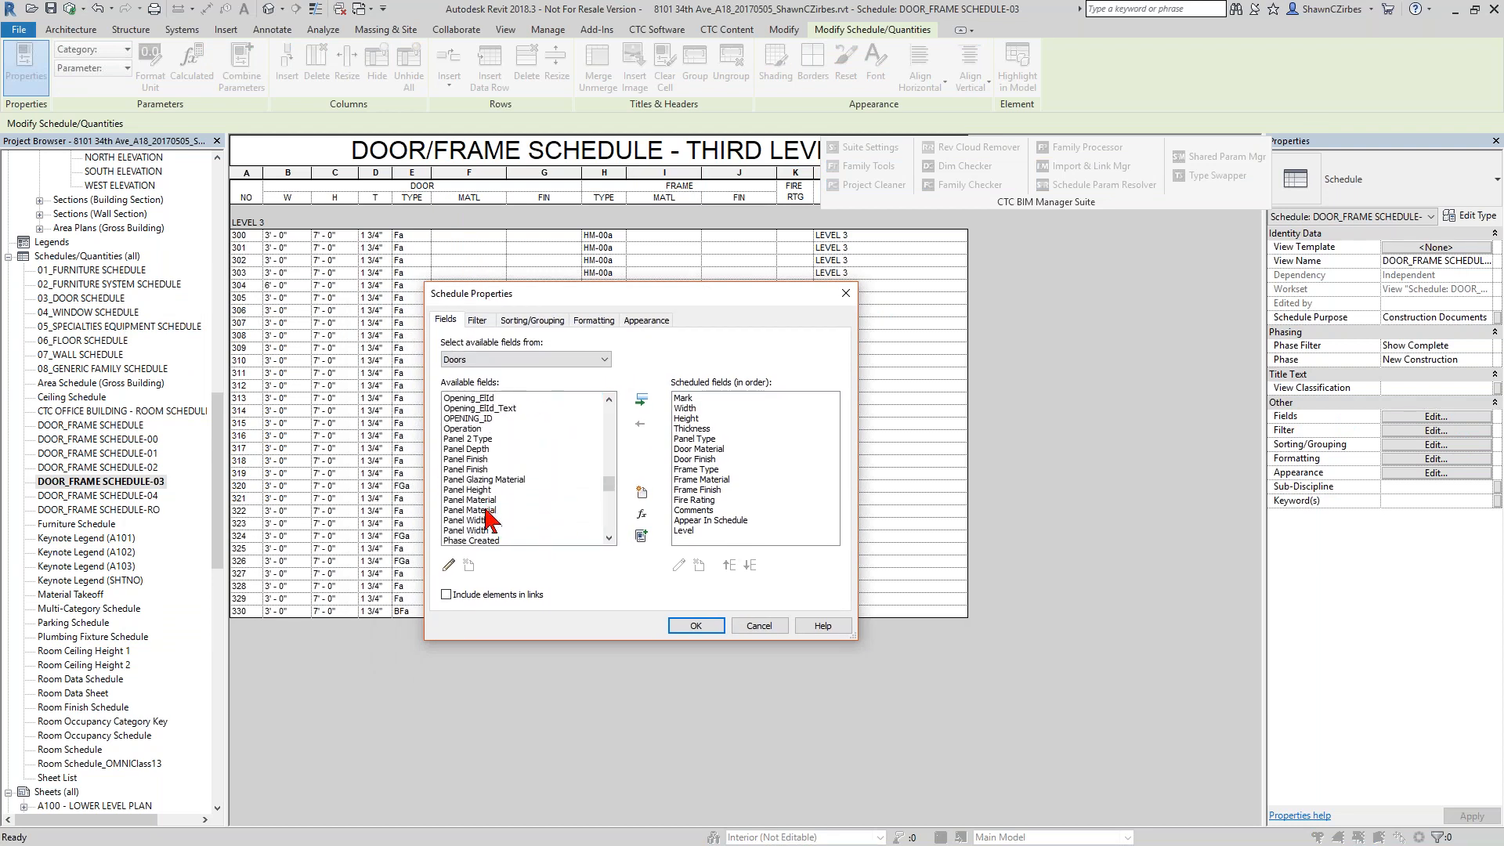
{"action": "left_click", "coordinate": [493, 511]}
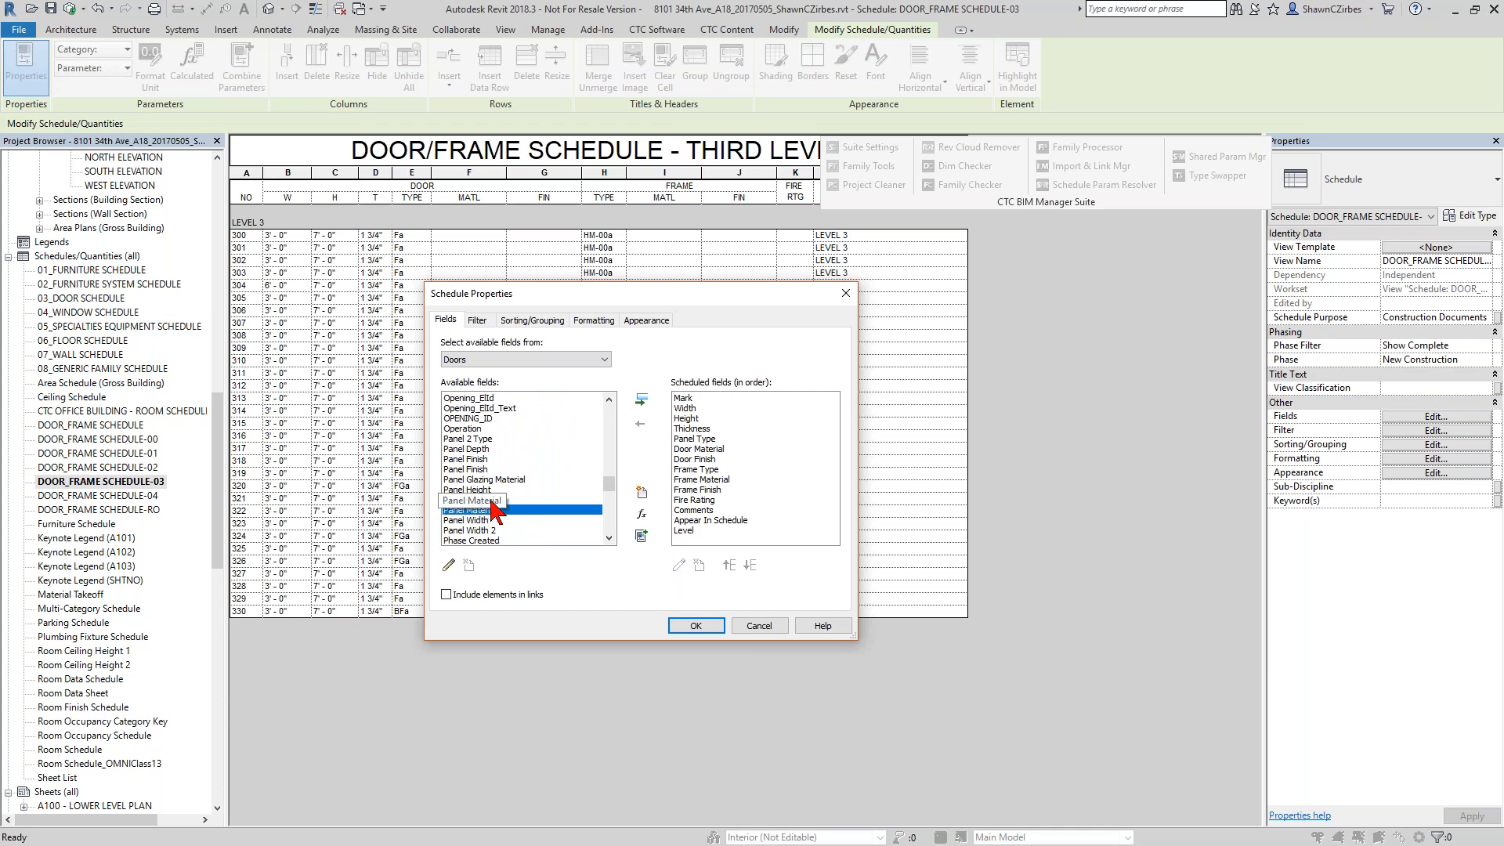
{"action": "left_click", "coordinate": [491, 501], "text": "ctrl"}
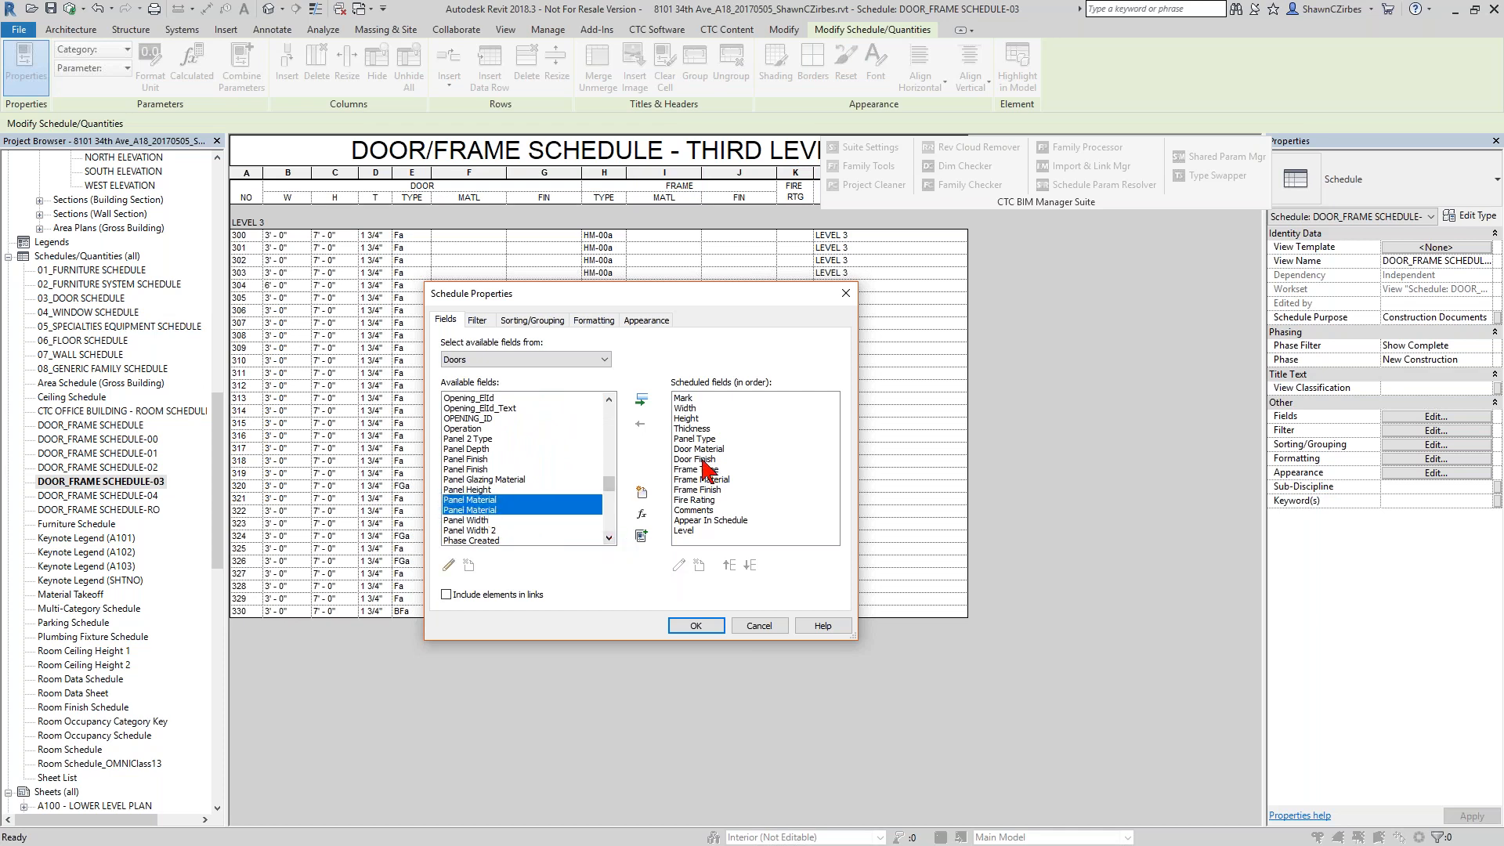
{"action": "left_click", "coordinate": [475, 510], "text": "ctrl"}
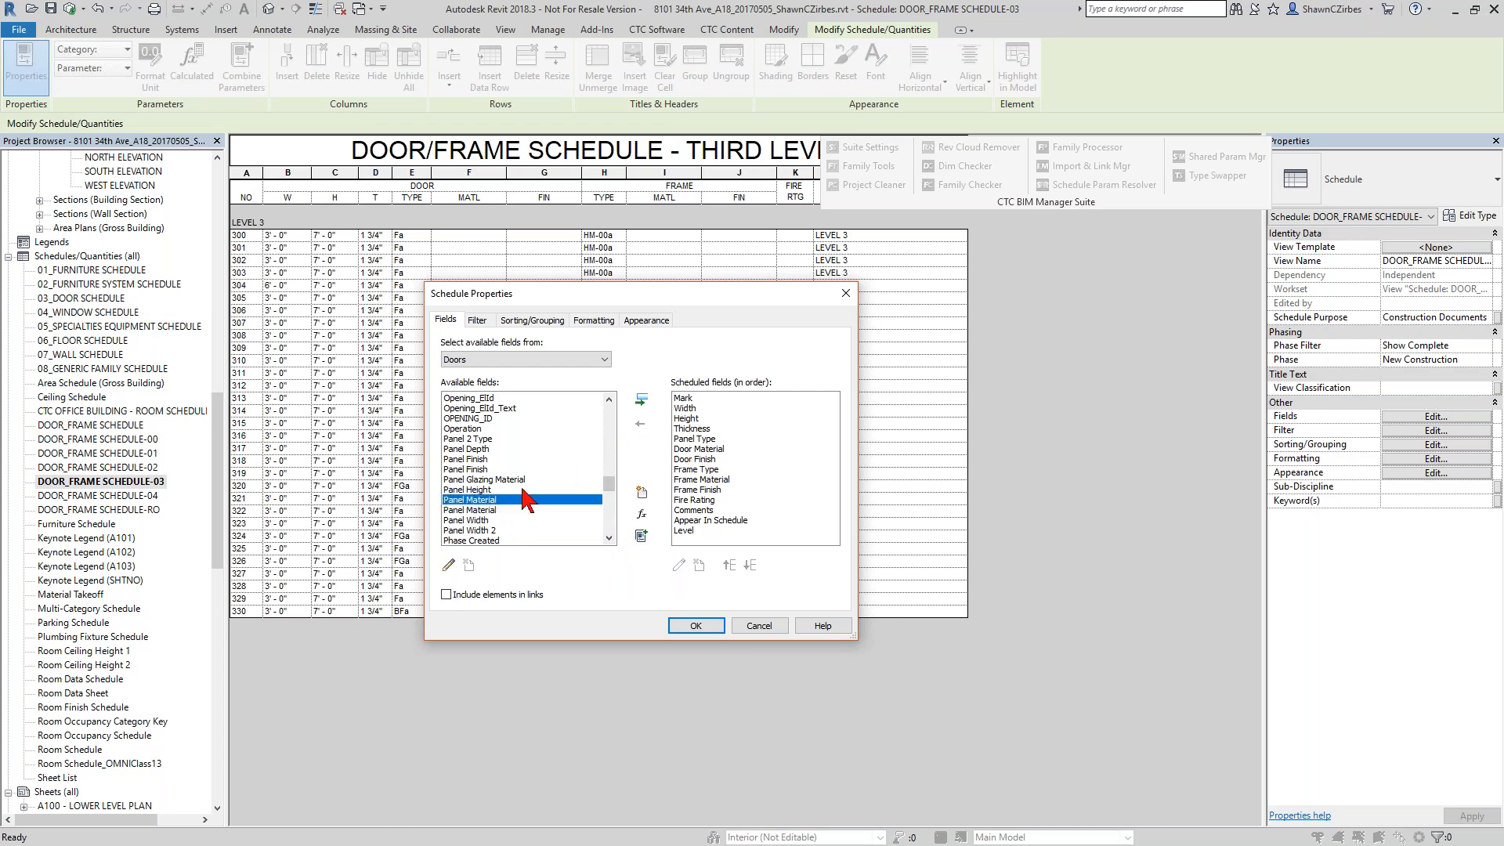
{"action": "left_click", "coordinate": [641, 400]}
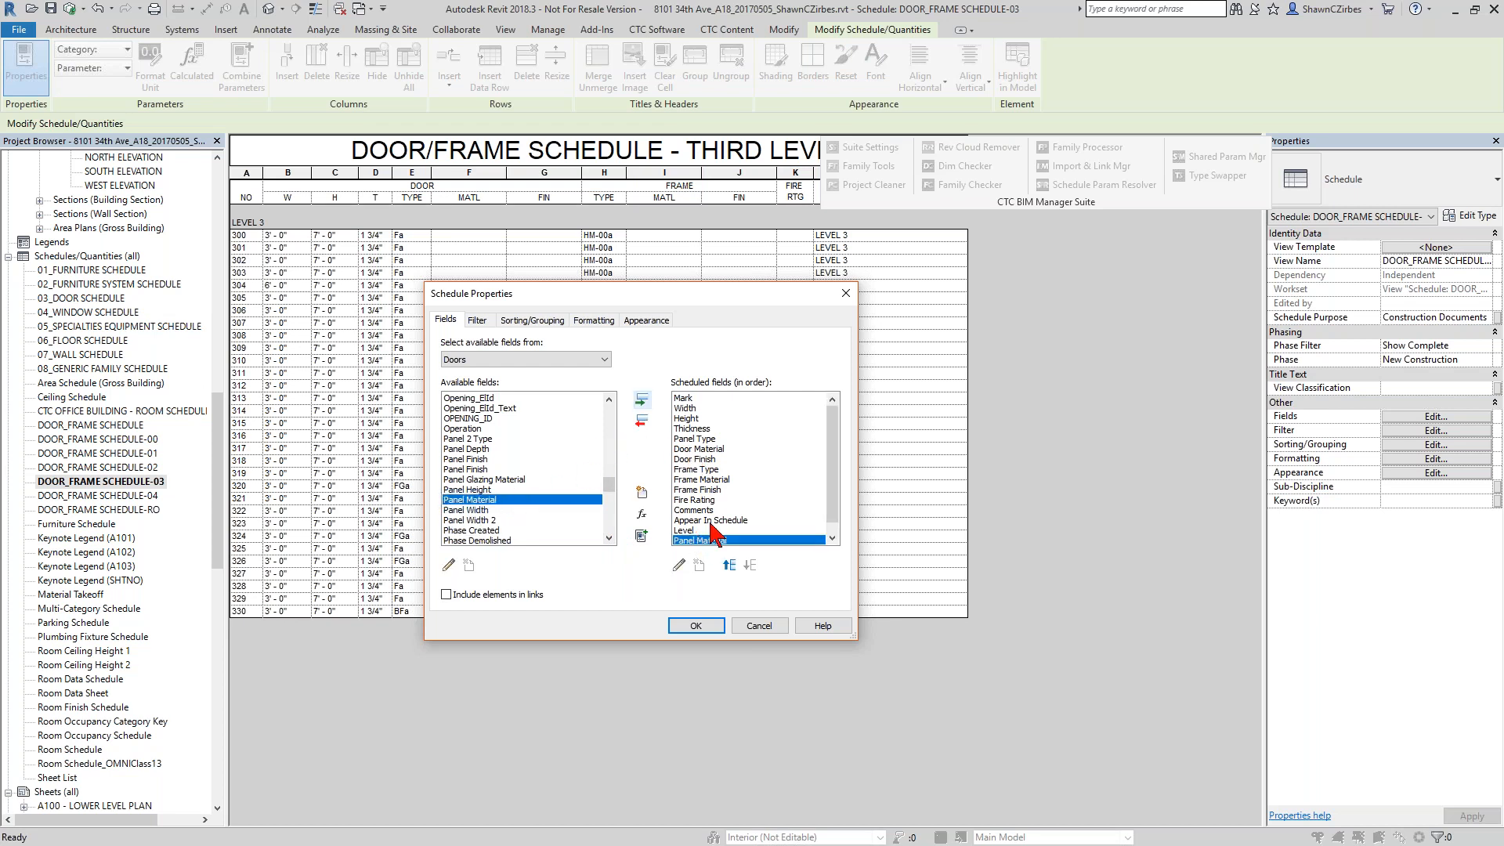
Move Panel Material up the scheduled fields so it sits directly between Panel Type and Door Material.
{"action": "left_click", "coordinate": [729, 565]}
{"action": "left_click", "coordinate": [729, 565]}
{"action": "left_click", "coordinate": [729, 565]}
{"action": "left_click", "coordinate": [729, 565]}
{"action": "left_click", "coordinate": [728, 565]}
{"action": "left_click", "coordinate": [729, 565]}
{"action": "left_click", "coordinate": [729, 565]}
{"action": "left_click", "coordinate": [729, 565]}
{"action": "left_click", "coordinate": [729, 565]}
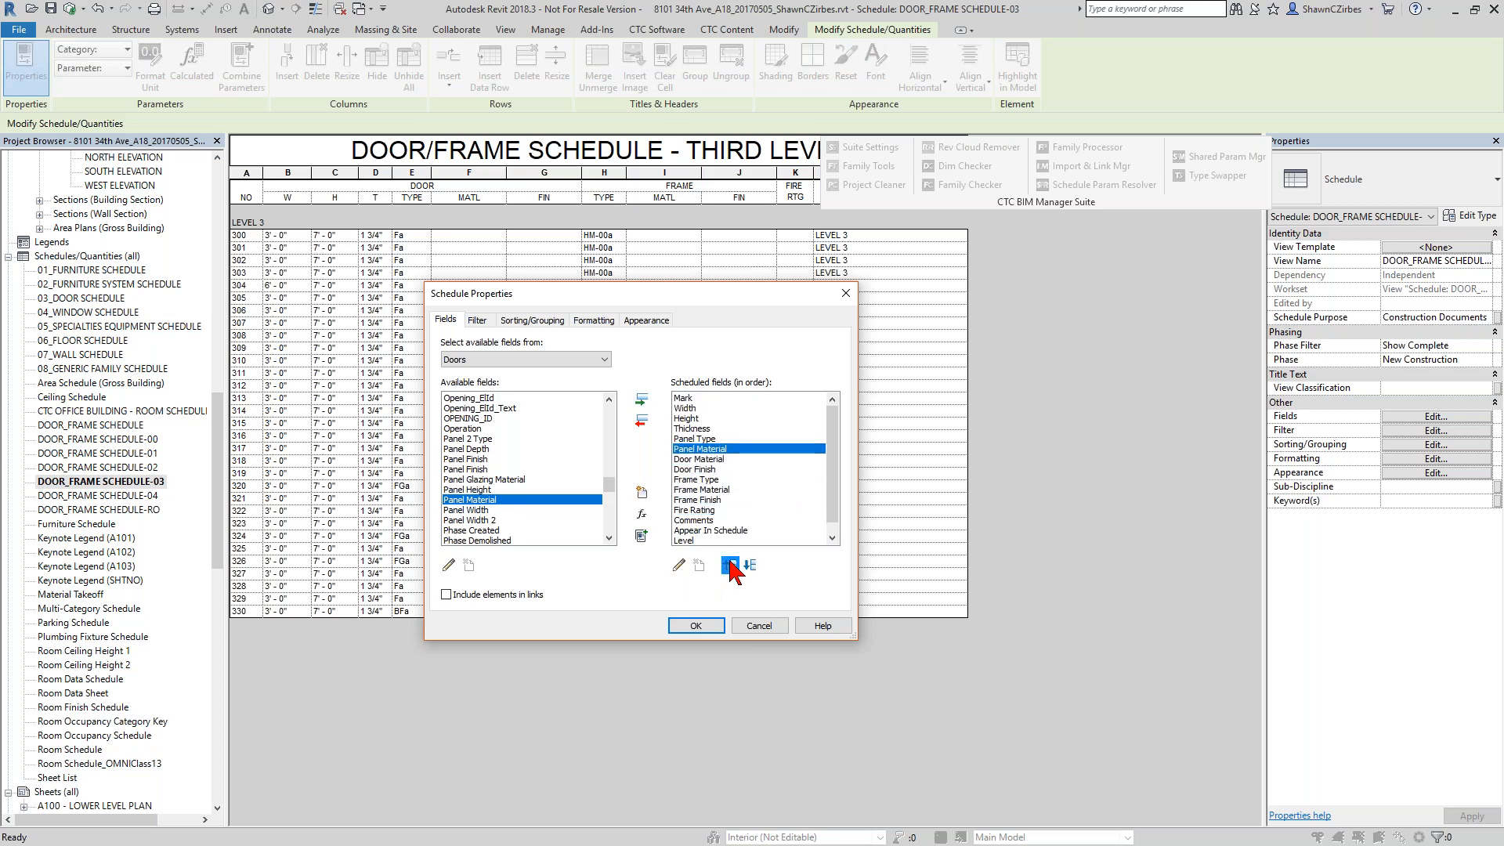
Apply the added Panel Material column to DOOR_FRAME SCHEDULE-03 and undo that schedule change.
{"action": "left_click", "coordinate": [701, 624]}
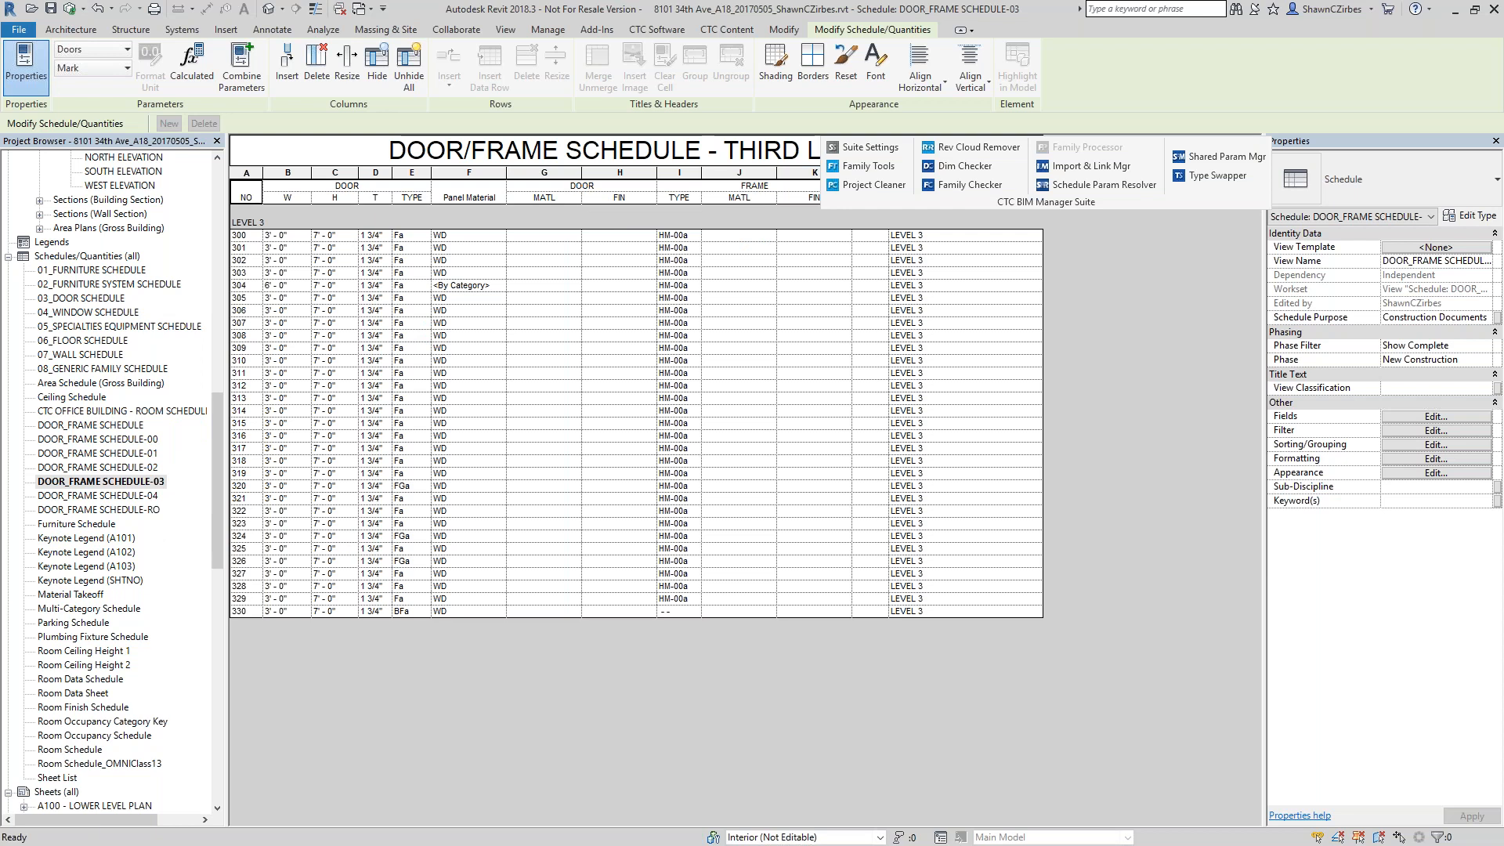
{"action": "left_click", "coordinate": [98, 8]}
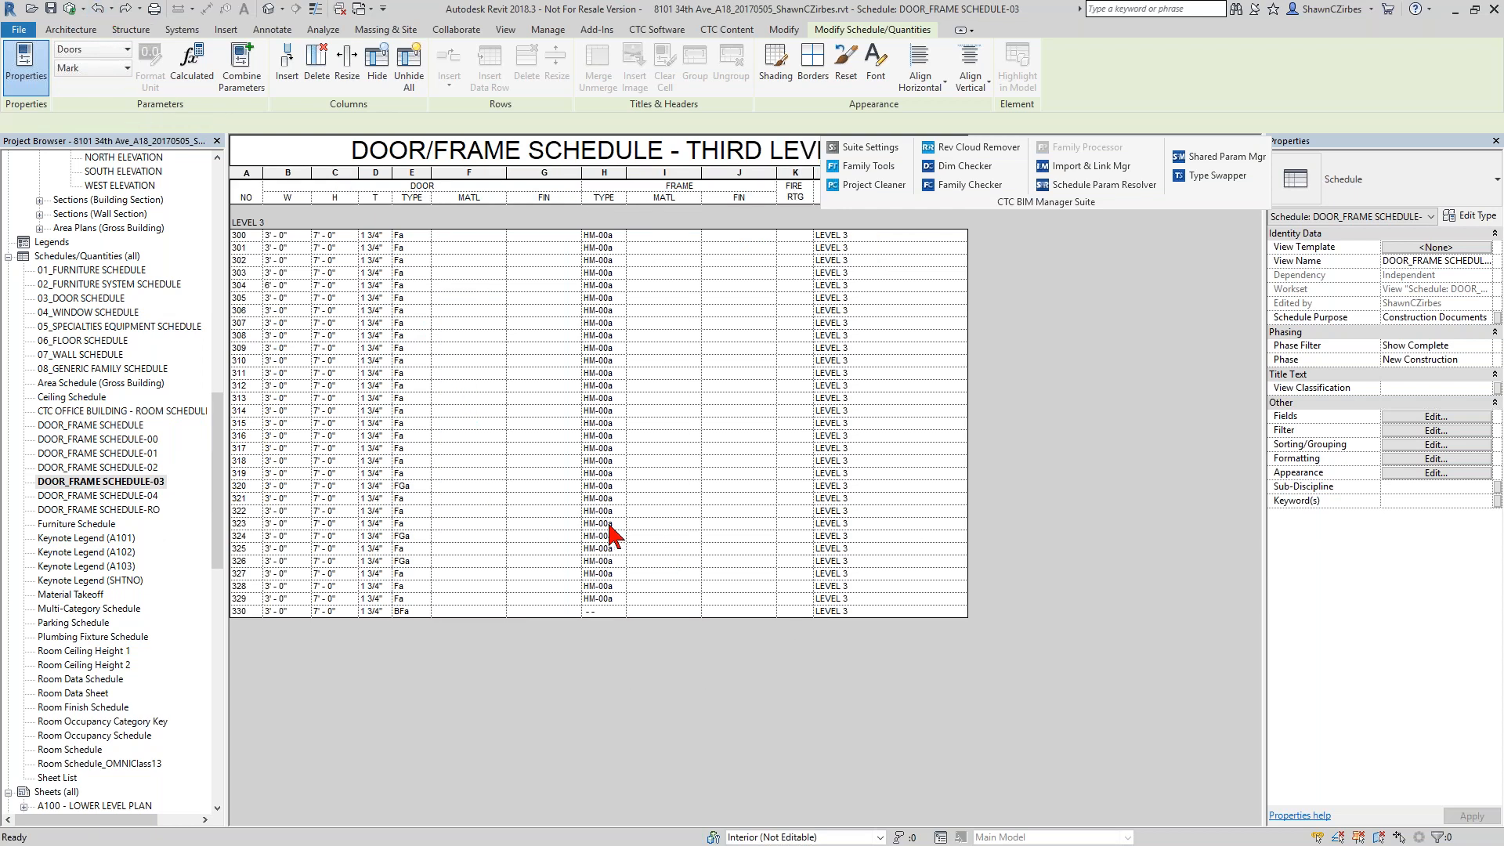
Open the Schedule Parameter Resolver and select DOOR_FRAME SCHEDULE-00 through DOOR_FRAME SCHEDULE-04 plus DOOR_FRAME SCHEDULE-RO.
{"action": "left_click", "coordinate": [1082, 186]}
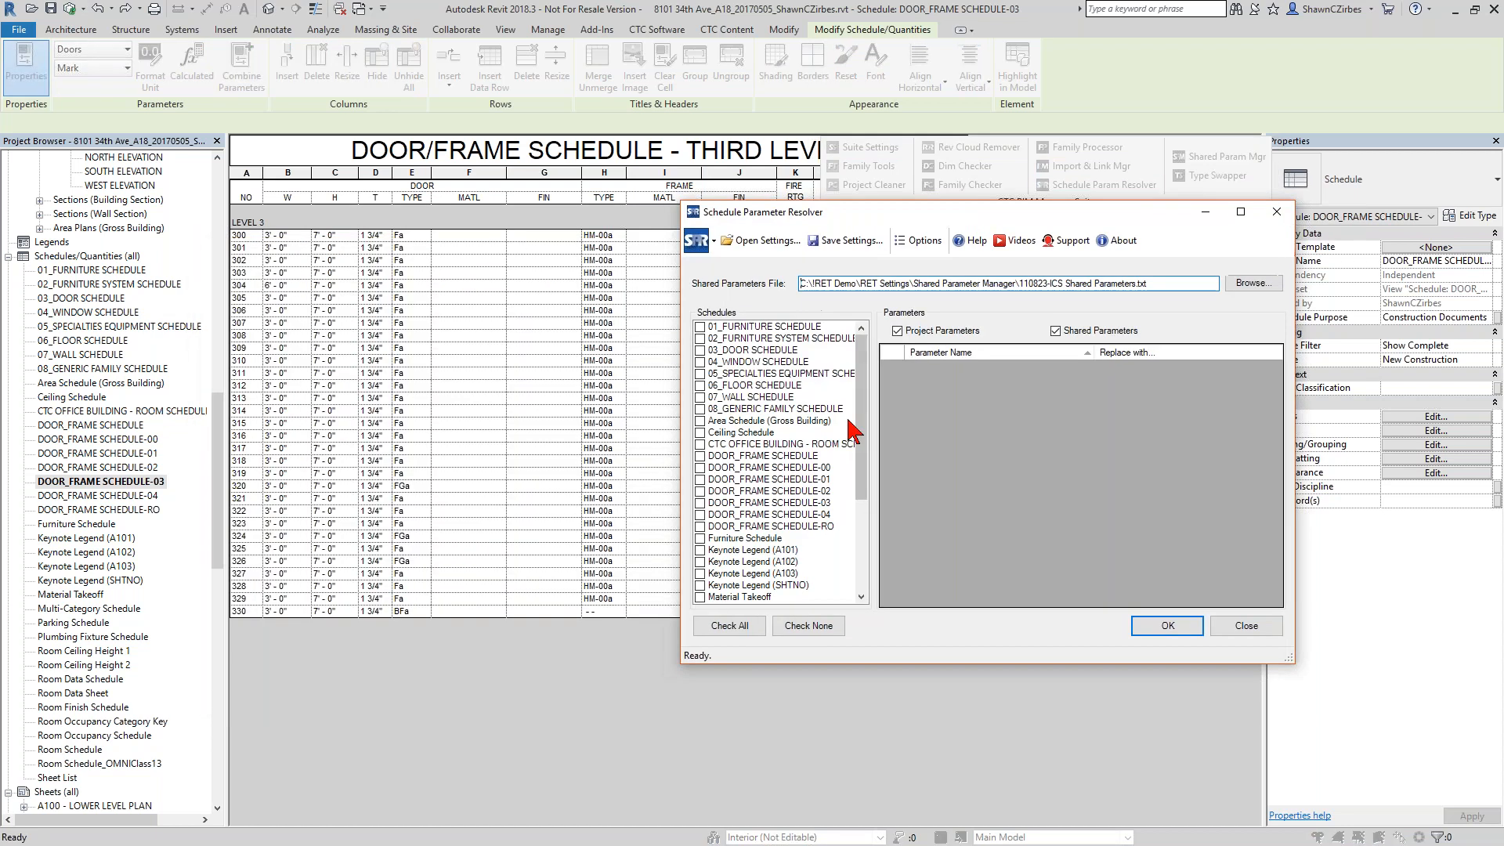
{"action": "left_click", "coordinate": [705, 468]}
{"action": "left_click", "coordinate": [700, 480]}
{"action": "left_click", "coordinate": [701, 491]}
{"action": "left_click", "coordinate": [700, 503]}
{"action": "left_click", "coordinate": [700, 514]}
{"action": "left_click", "coordinate": [701, 527]}
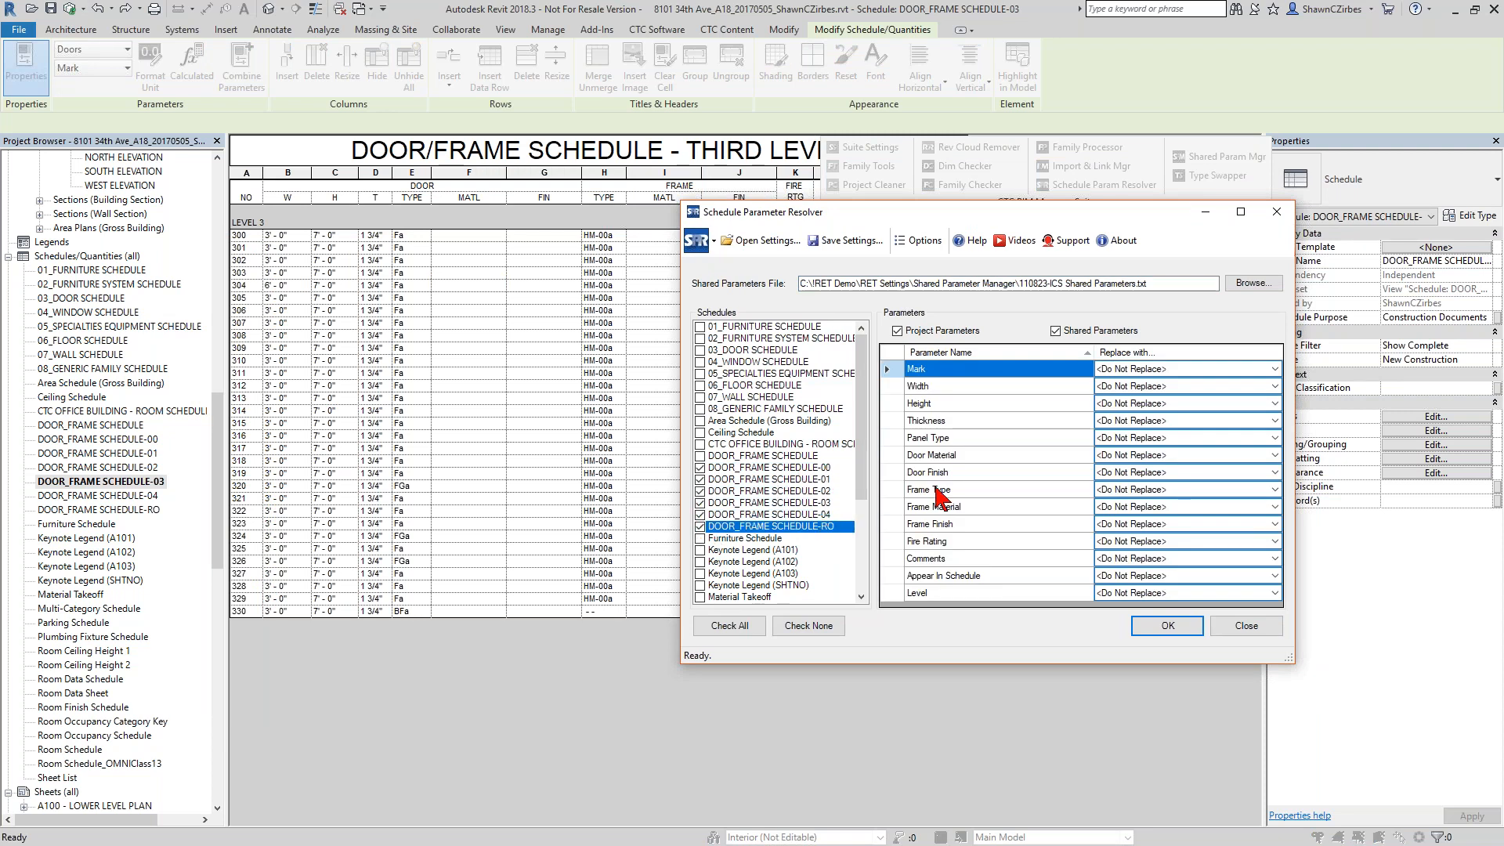
Choose Panel Material as the replacement for the Door Material parameter in the selected schedules.
{"action": "left_click", "coordinate": [961, 456]}
{"action": "left_click", "coordinate": [1265, 458]}
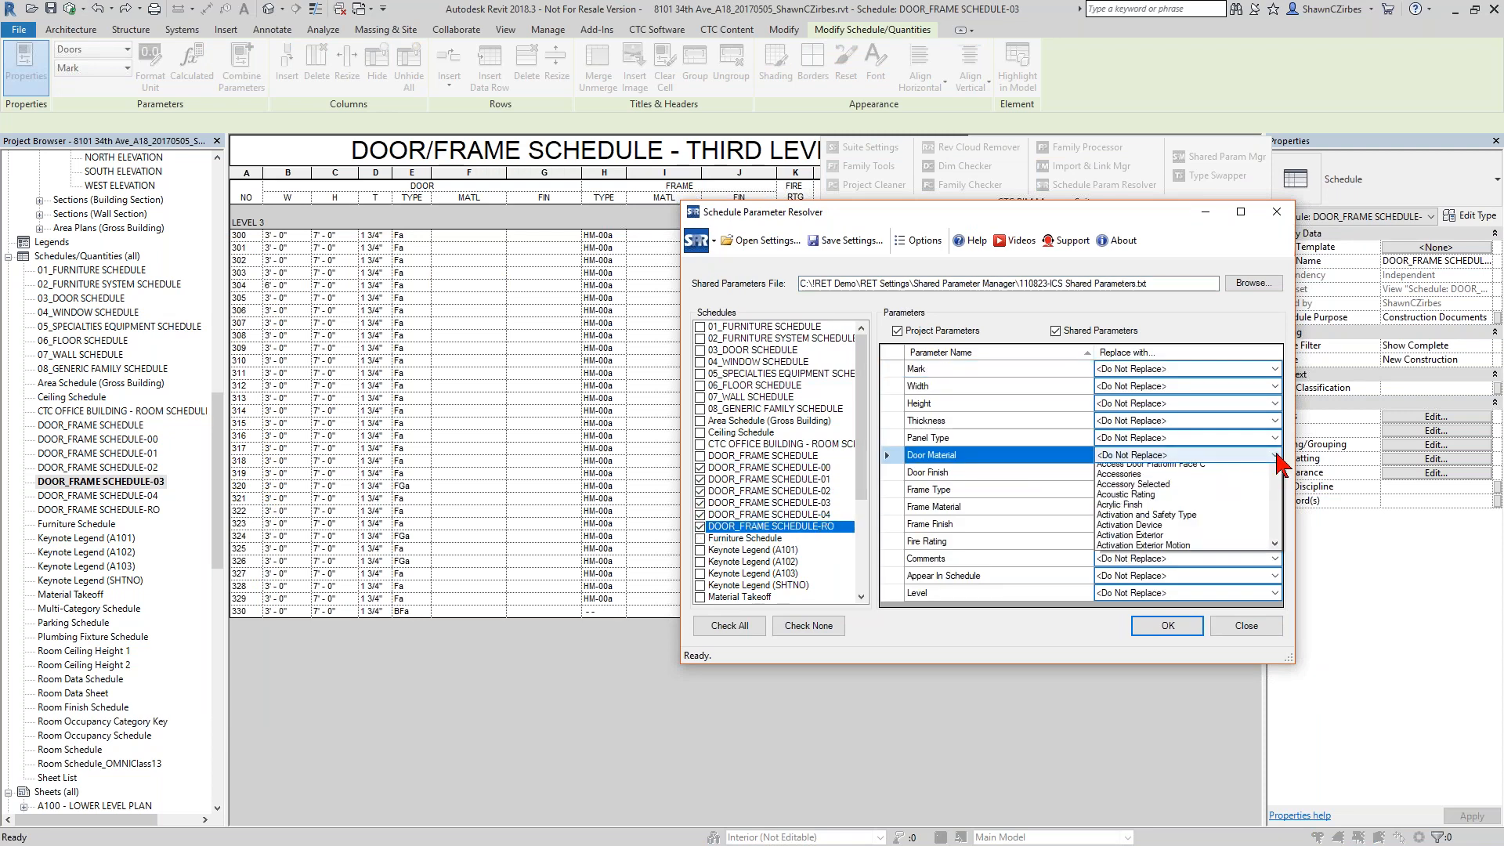
{"action": "scroll", "coordinate": [1175, 564], "scroll_direction": "down", "scroll_amount": 3}
{"action": "scroll", "coordinate": [1187, 583], "scroll_direction": "up", "scroll_amount": 3}
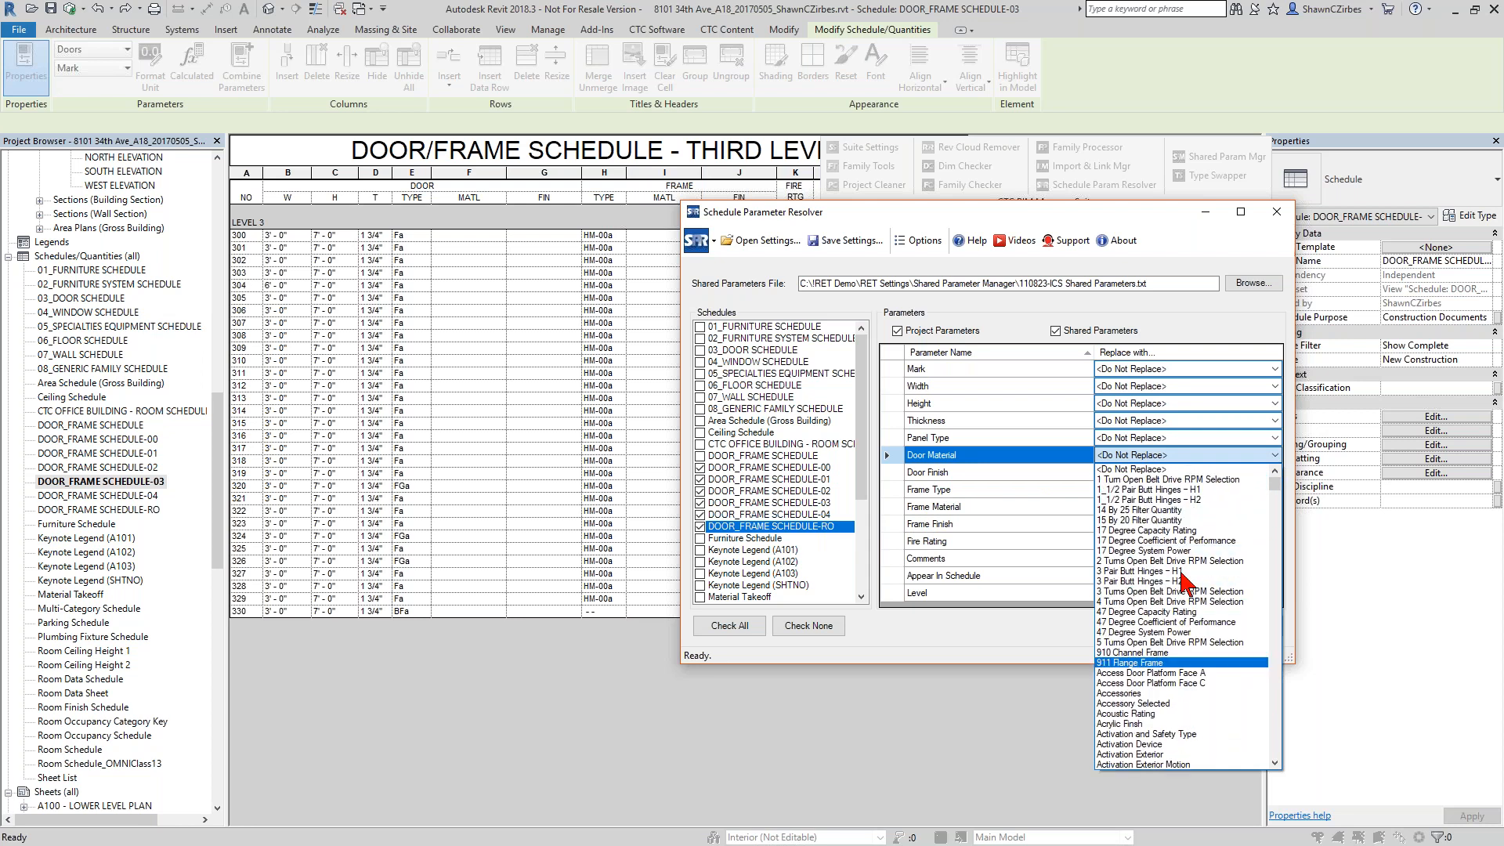
{"action": "key", "text": "p"}
{"action": "scroll", "coordinate": [1181, 574], "scroll_direction": "down", "scroll_amount": 8}
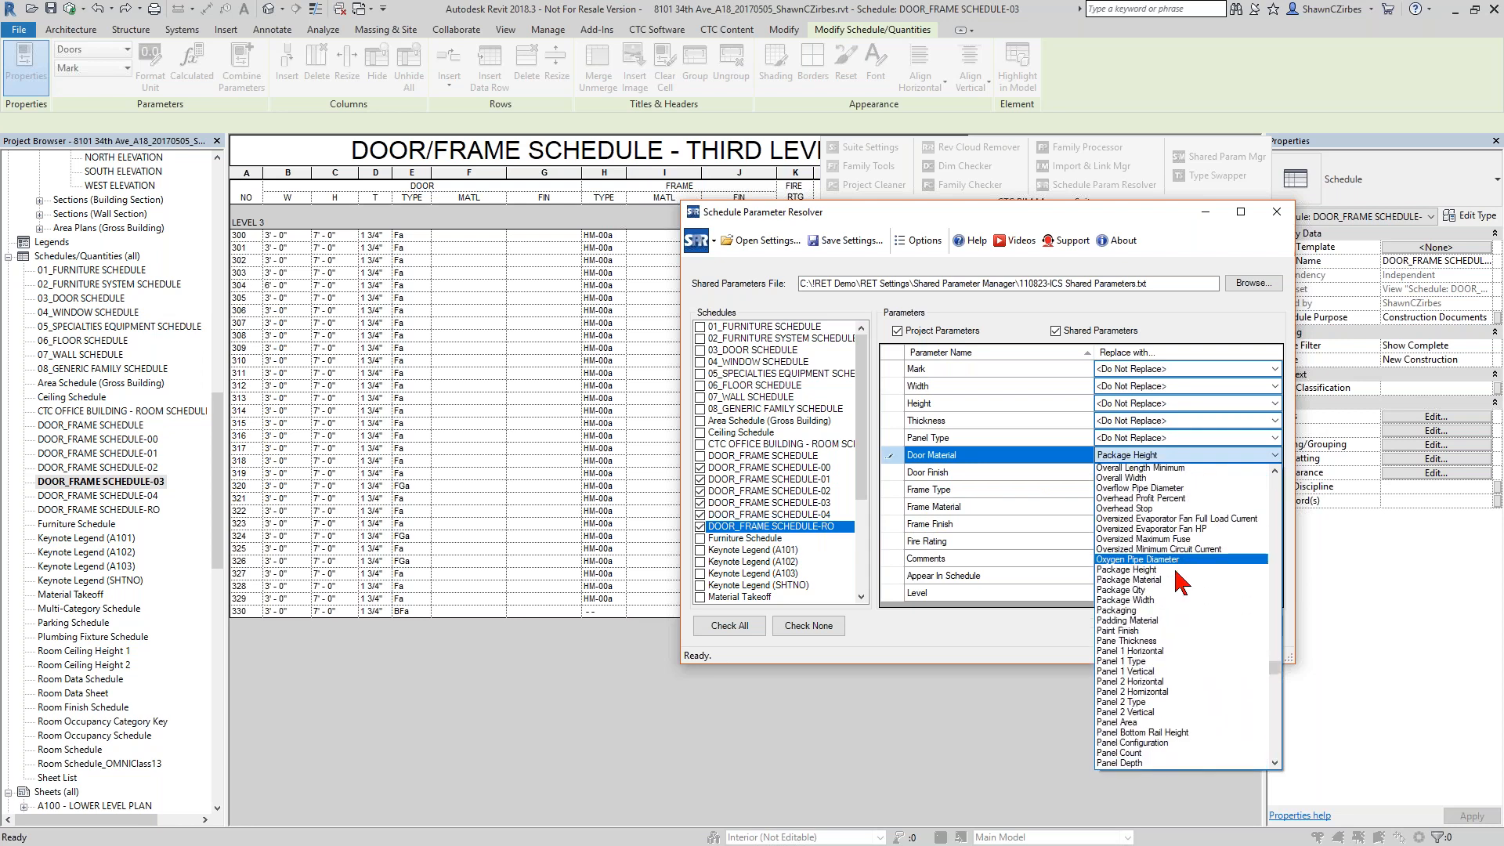
{"action": "scroll", "coordinate": [1173, 584], "scroll_direction": "down", "scroll_amount": 5}
{"action": "left_click", "coordinate": [1168, 685]}
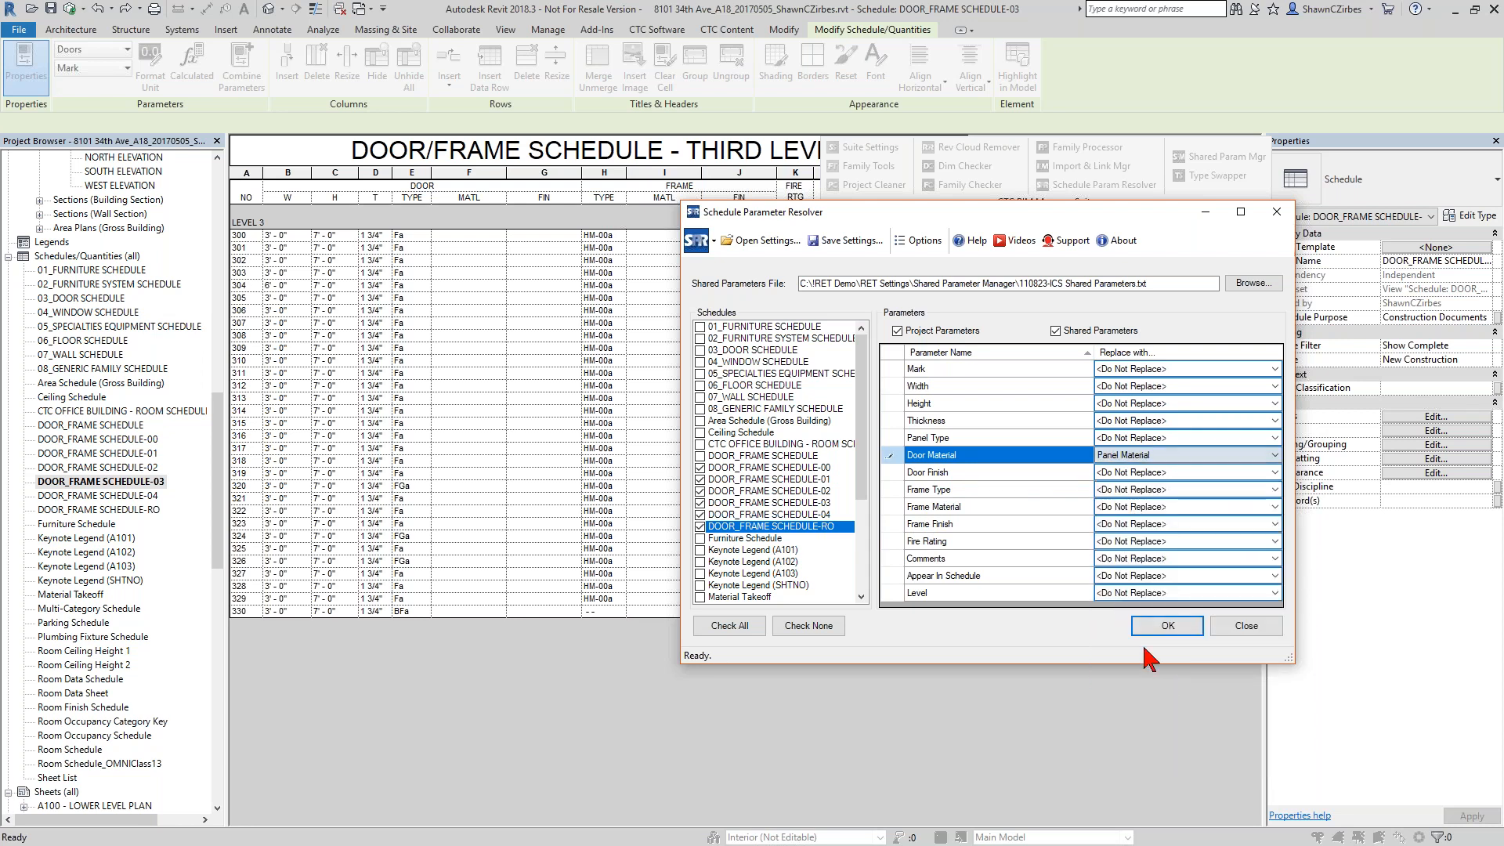
Choose Panel Finish as the replacement for Door Finish and run the parameter replacement on the selected schedules.
{"action": "left_click", "coordinate": [1227, 472]}
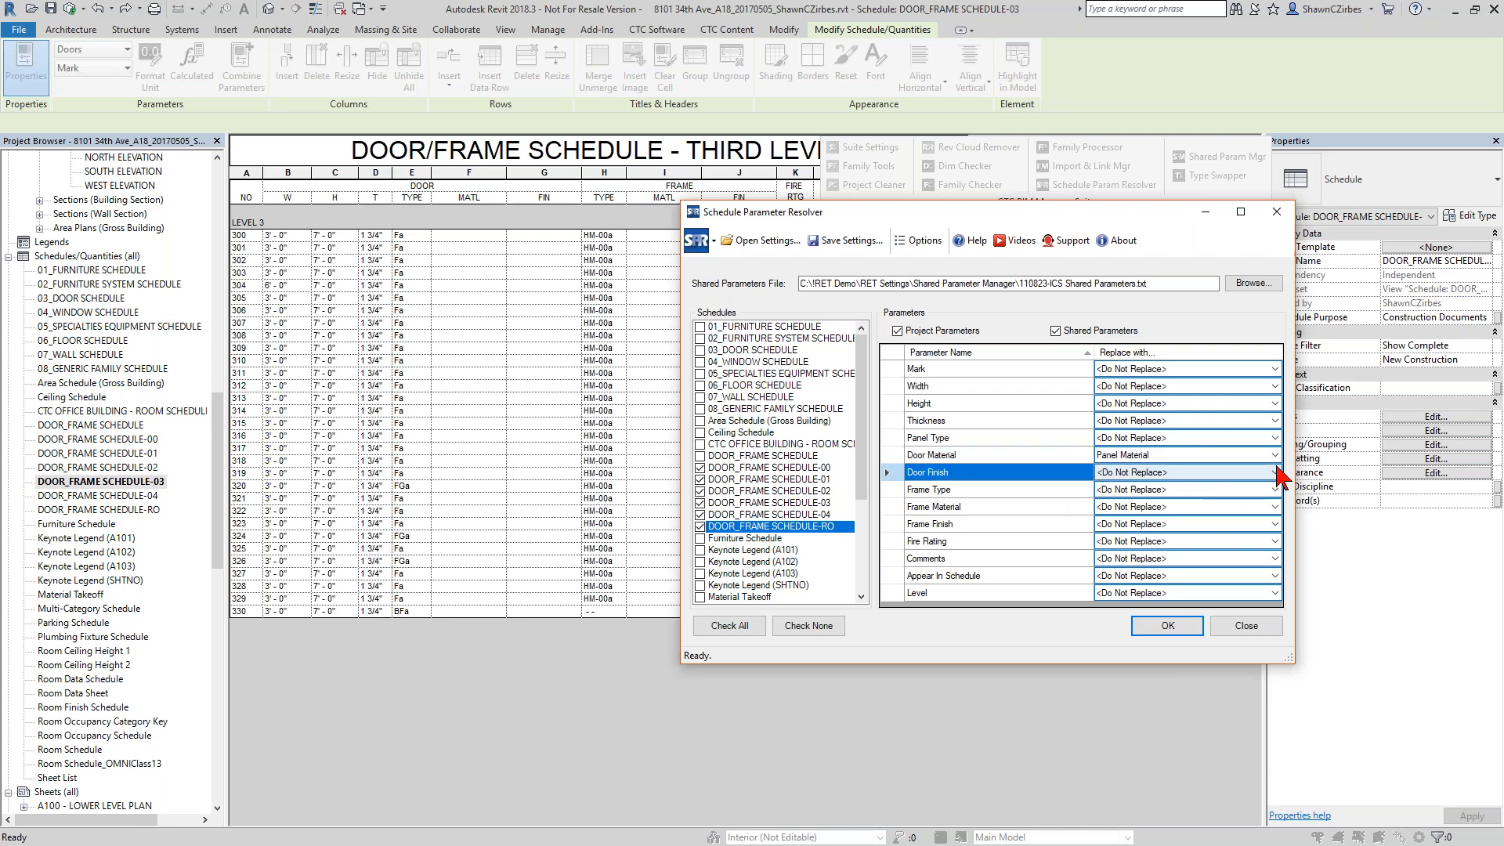
{"action": "left_click", "coordinate": [1275, 472]}
{"action": "key", "text": "p"}
{"action": "scroll", "coordinate": [1171, 674], "scroll_direction": "down", "scroll_amount": 6}
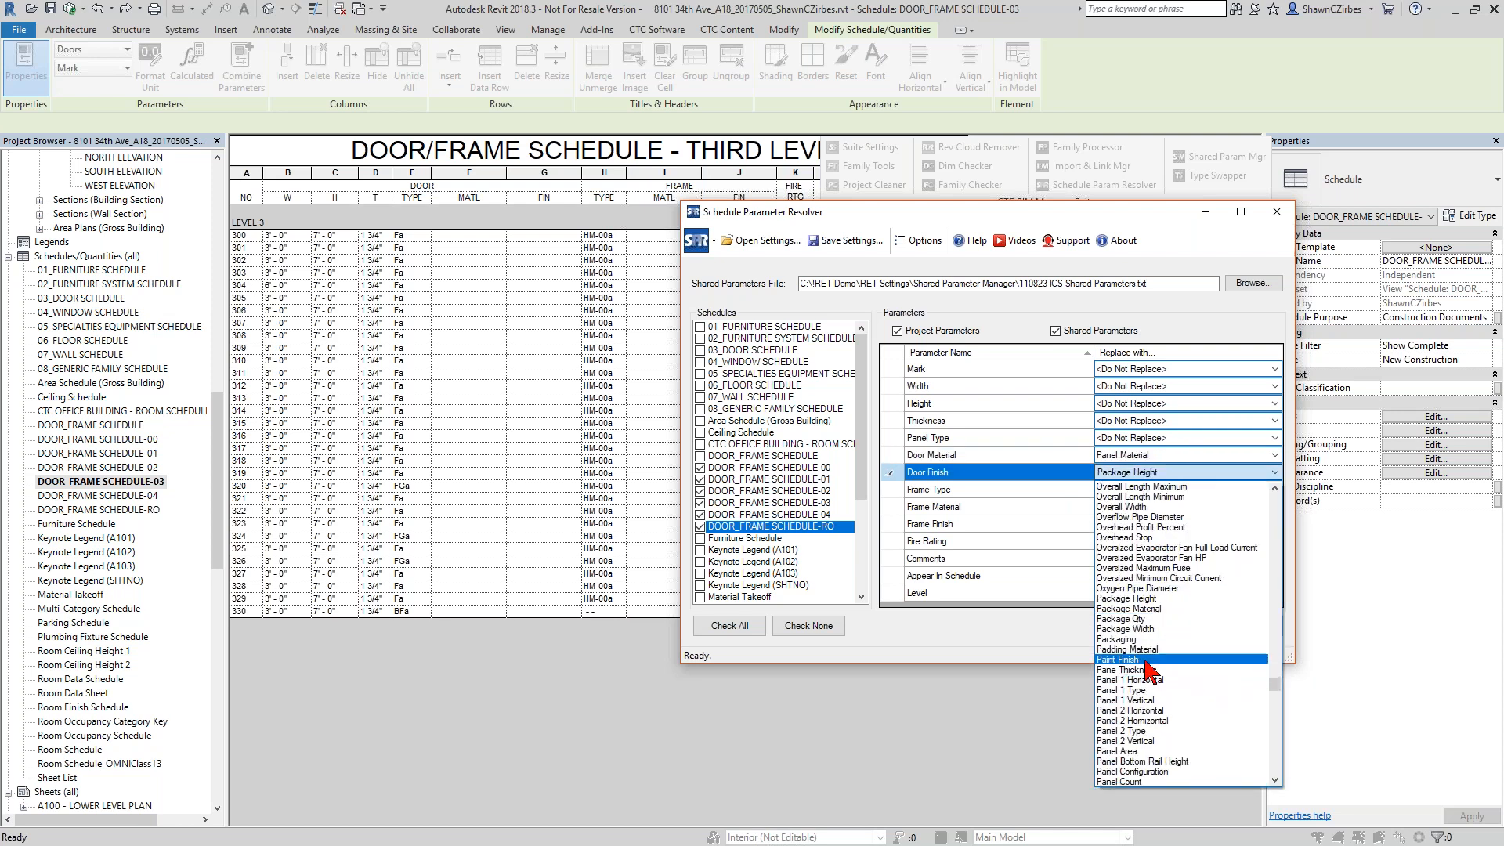
{"action": "scroll", "coordinate": [1159, 742], "scroll_direction": "down", "scroll_amount": 3}
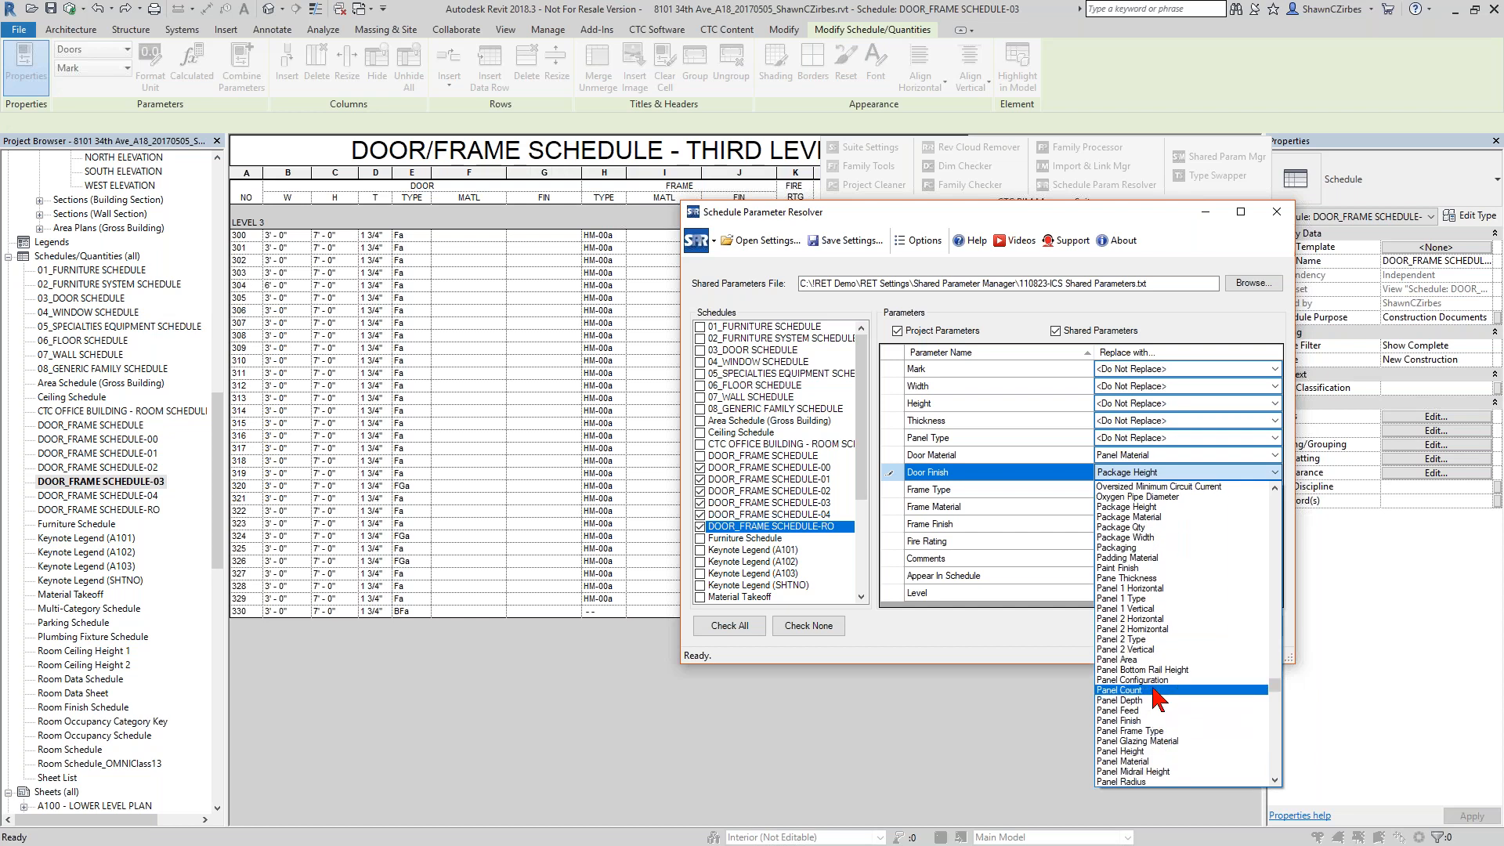
{"action": "left_click", "coordinate": [1159, 722]}
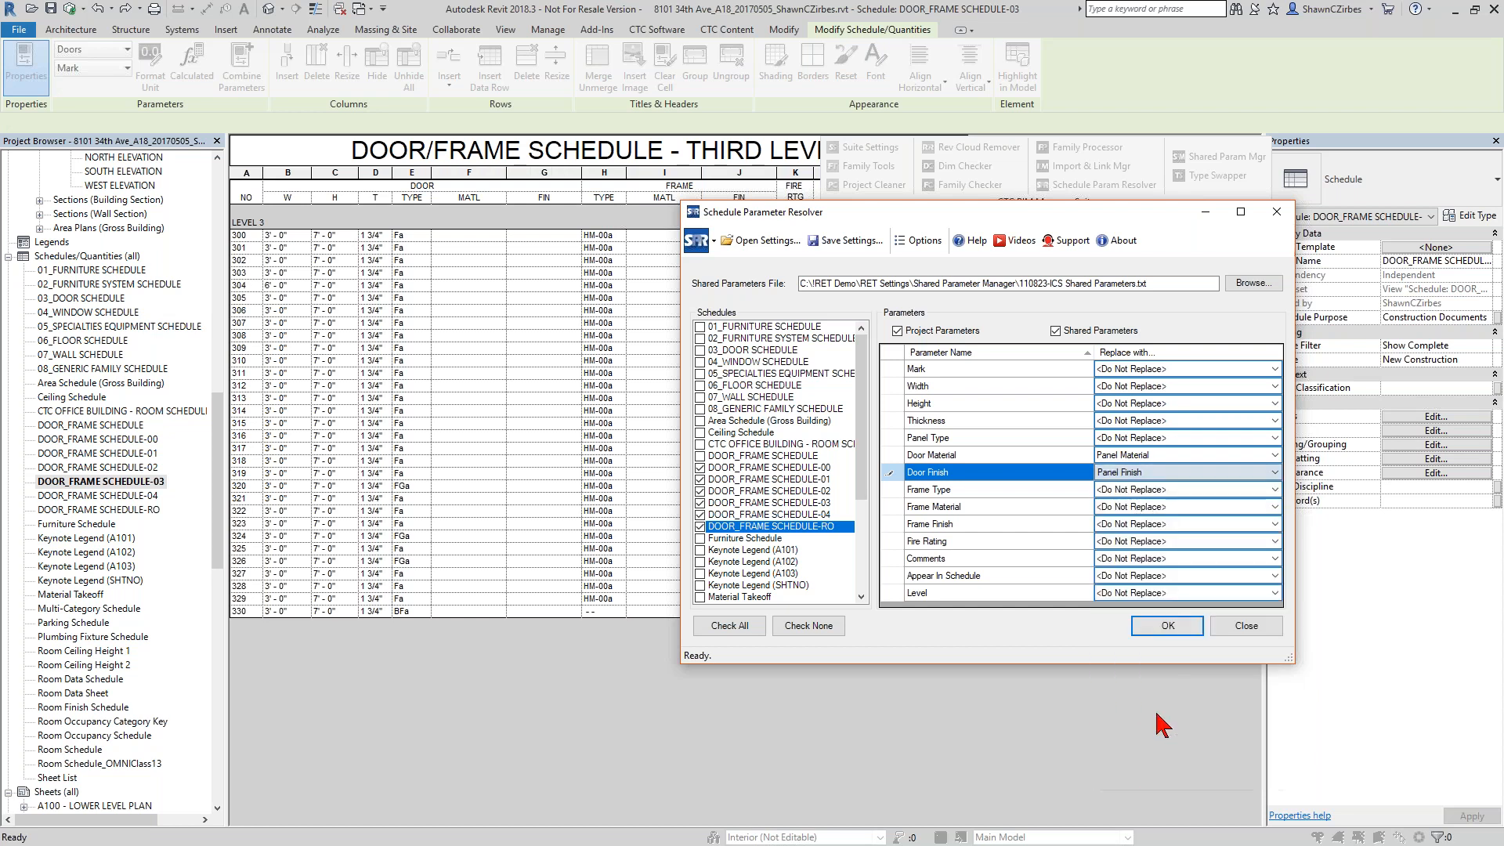
{"action": "left_click", "coordinate": [1163, 631]}
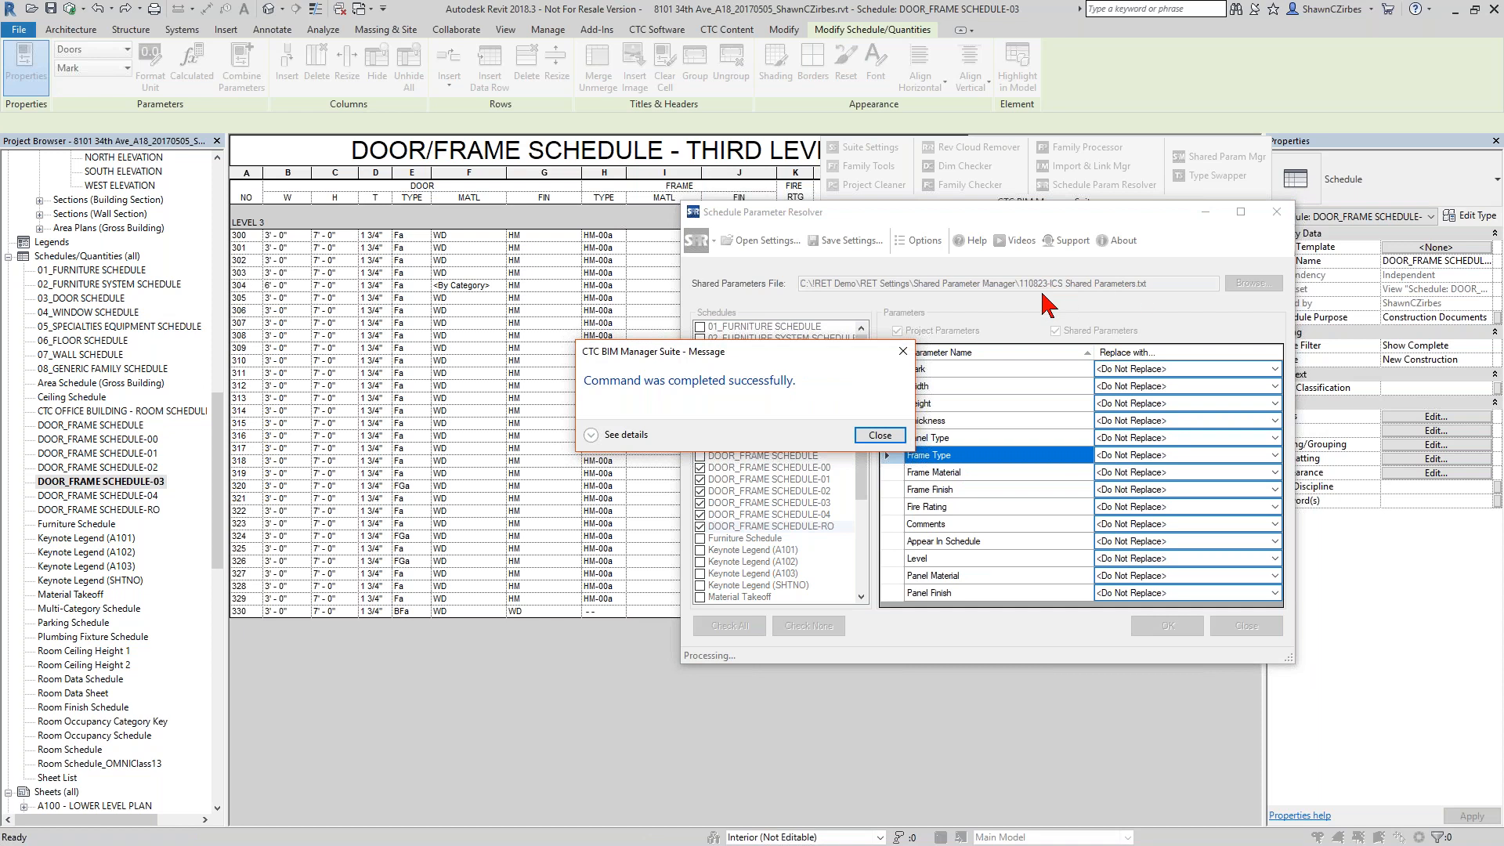
{"action": "left_click", "coordinate": [879, 436]}
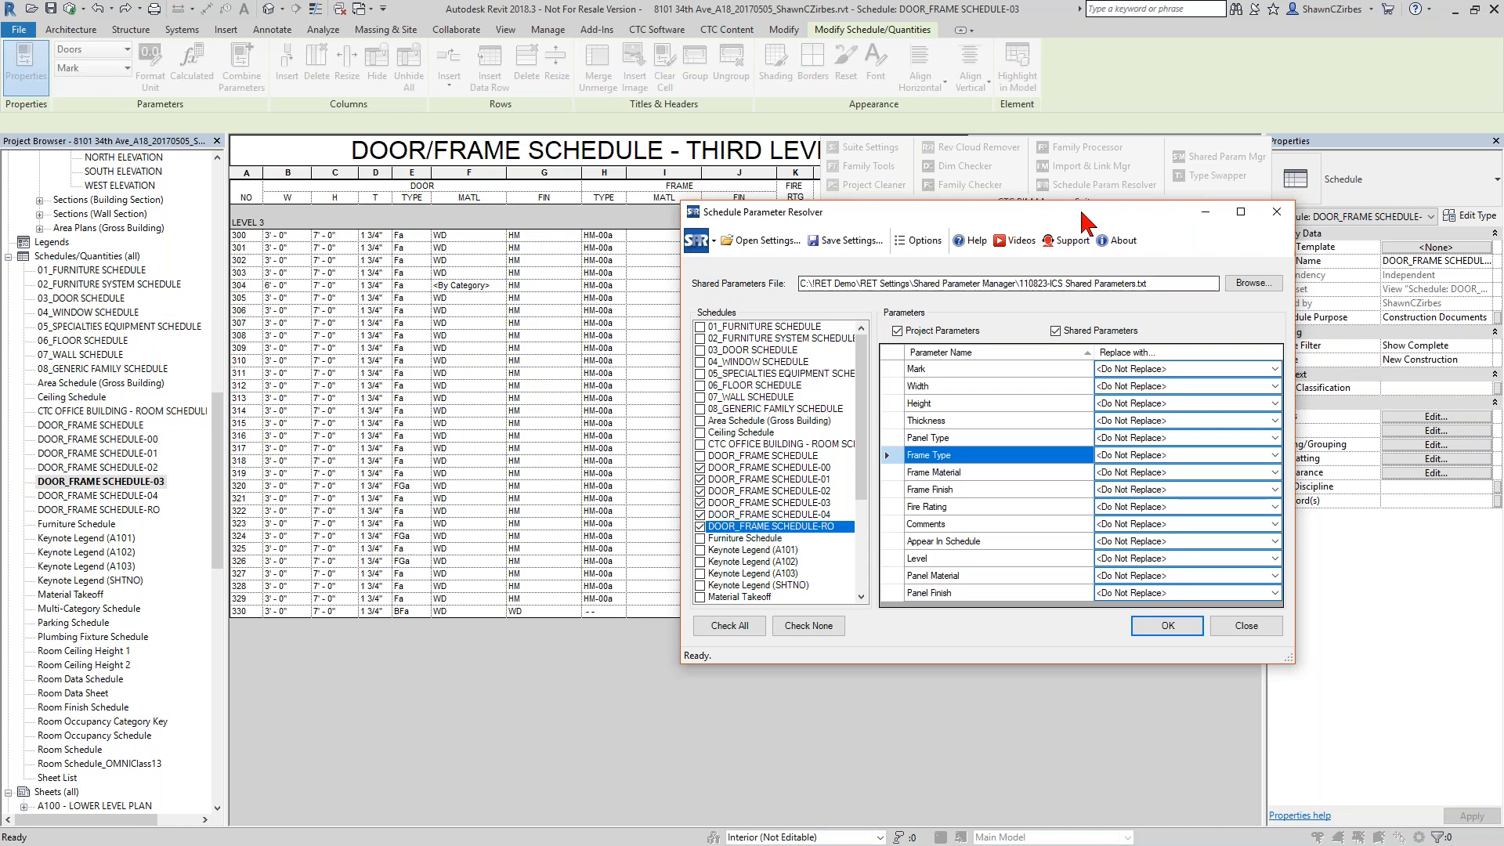
Close the Schedule Parameter Resolver and both open schedules, DOOR_FRAME SCHEDULE-03 and DOOR_FRAME SCHEDULE-01.
{"action": "left_click_drag", "start_coordinate": [1087, 211], "coordinate": [1069, 232]}
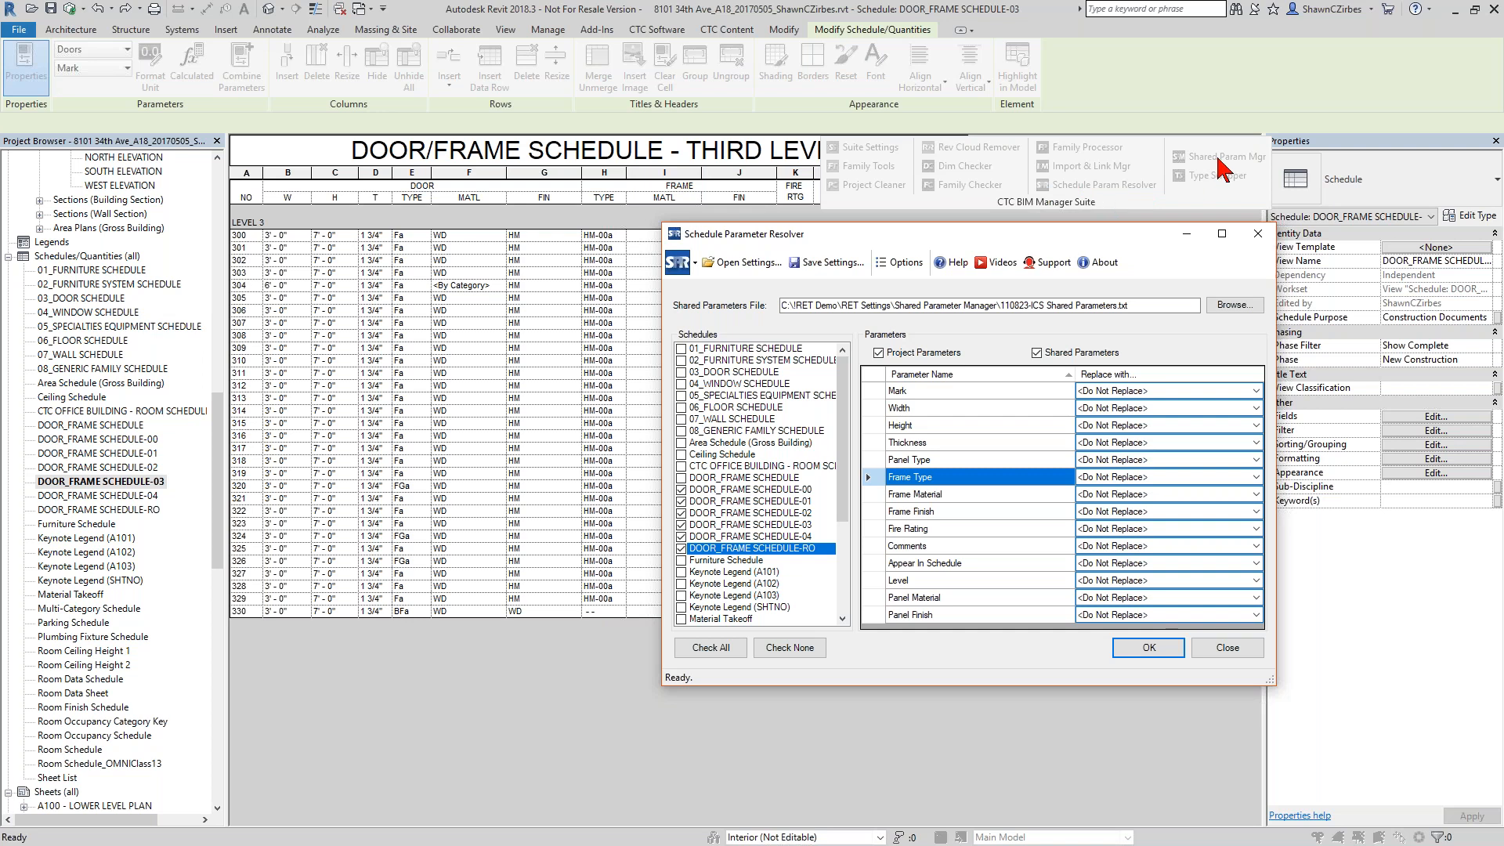
{"action": "left_click", "coordinate": [1256, 233]}
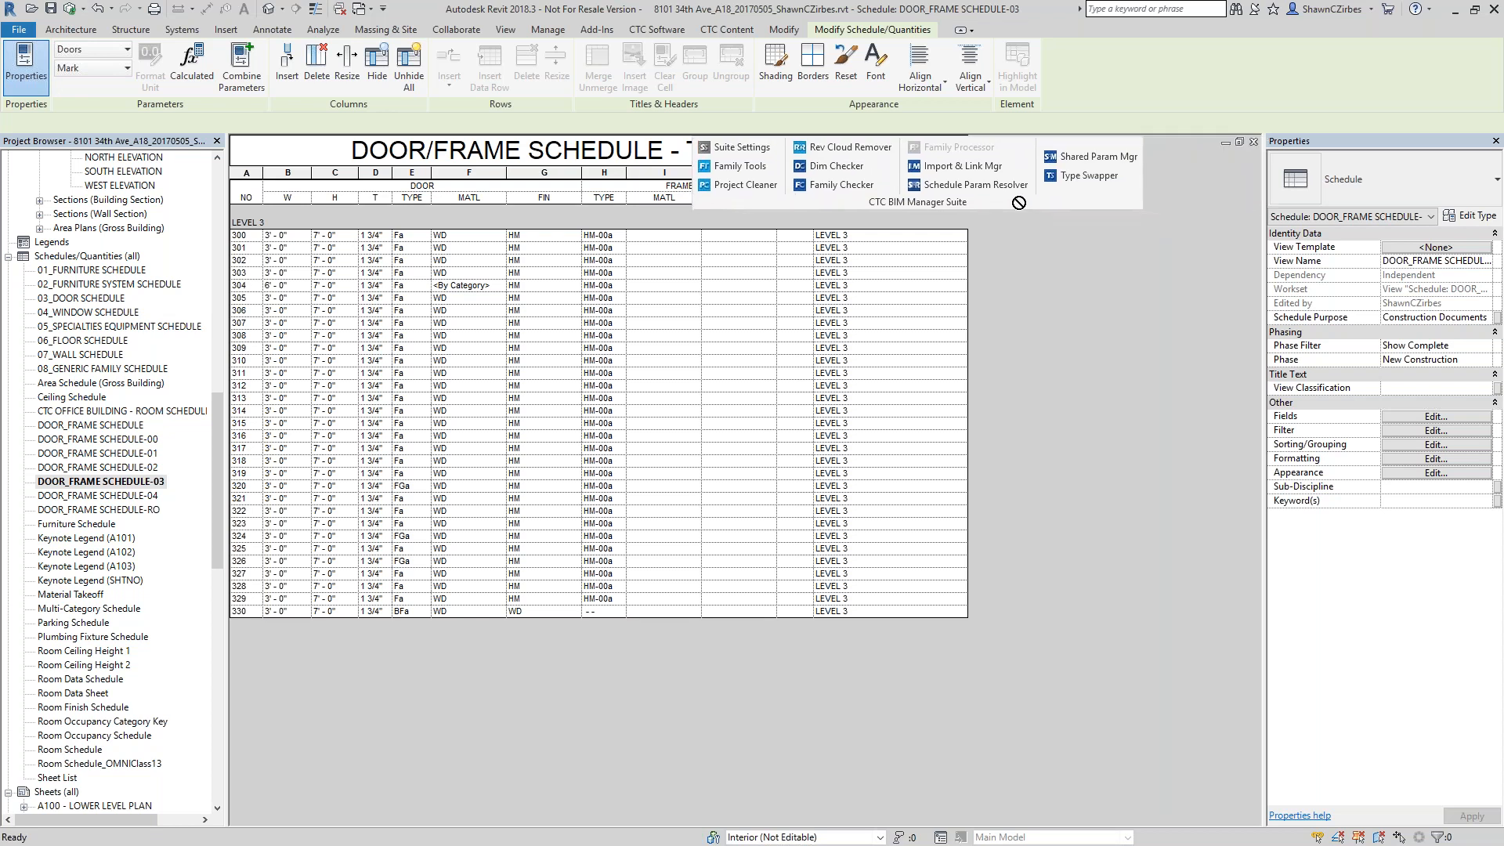
{"action": "left_click", "coordinate": [1254, 142]}
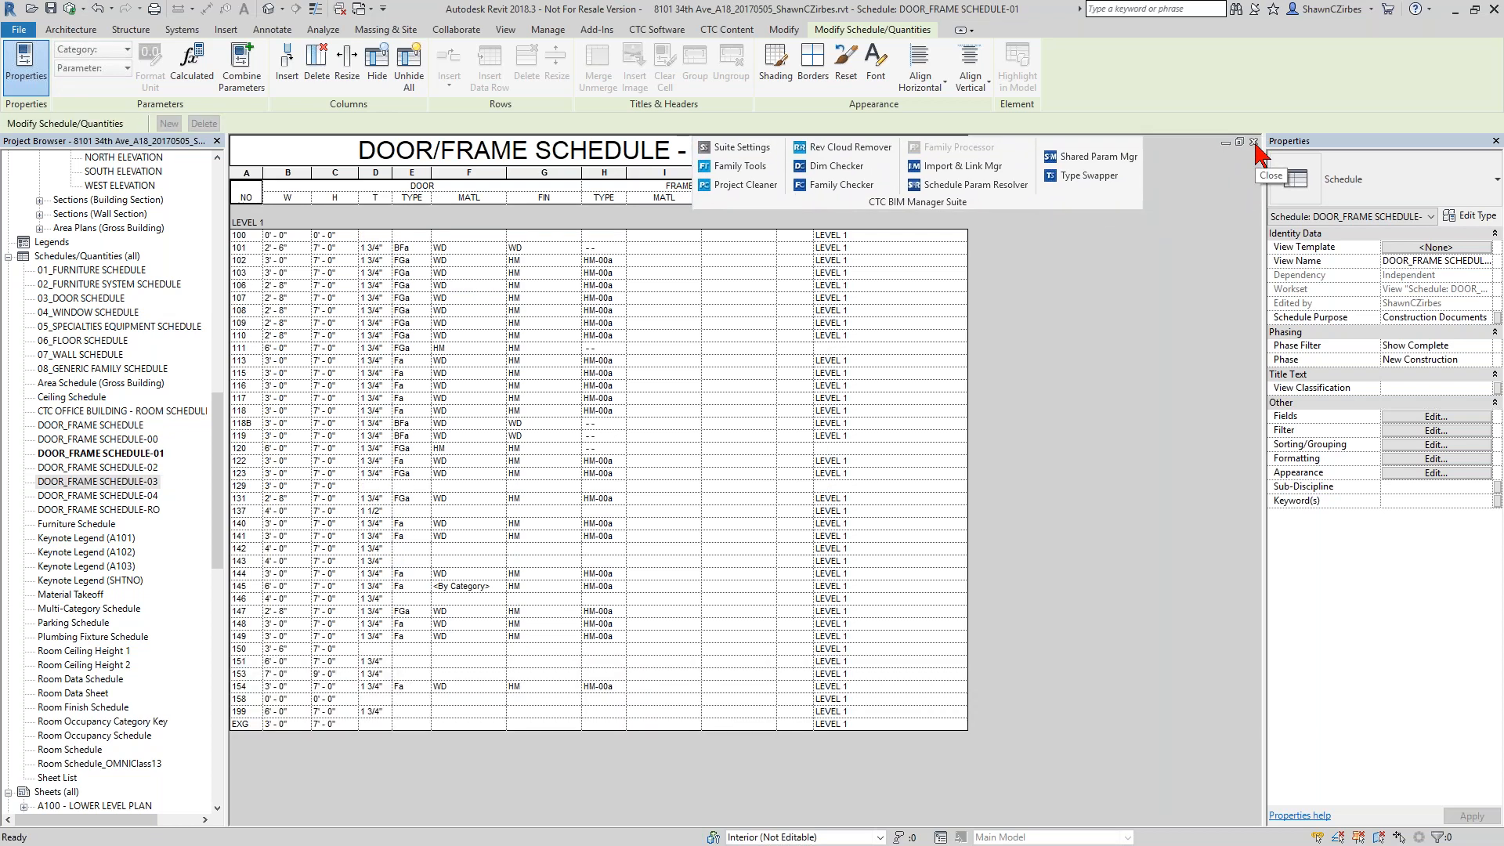
{"action": "left_click", "coordinate": [1258, 143]}
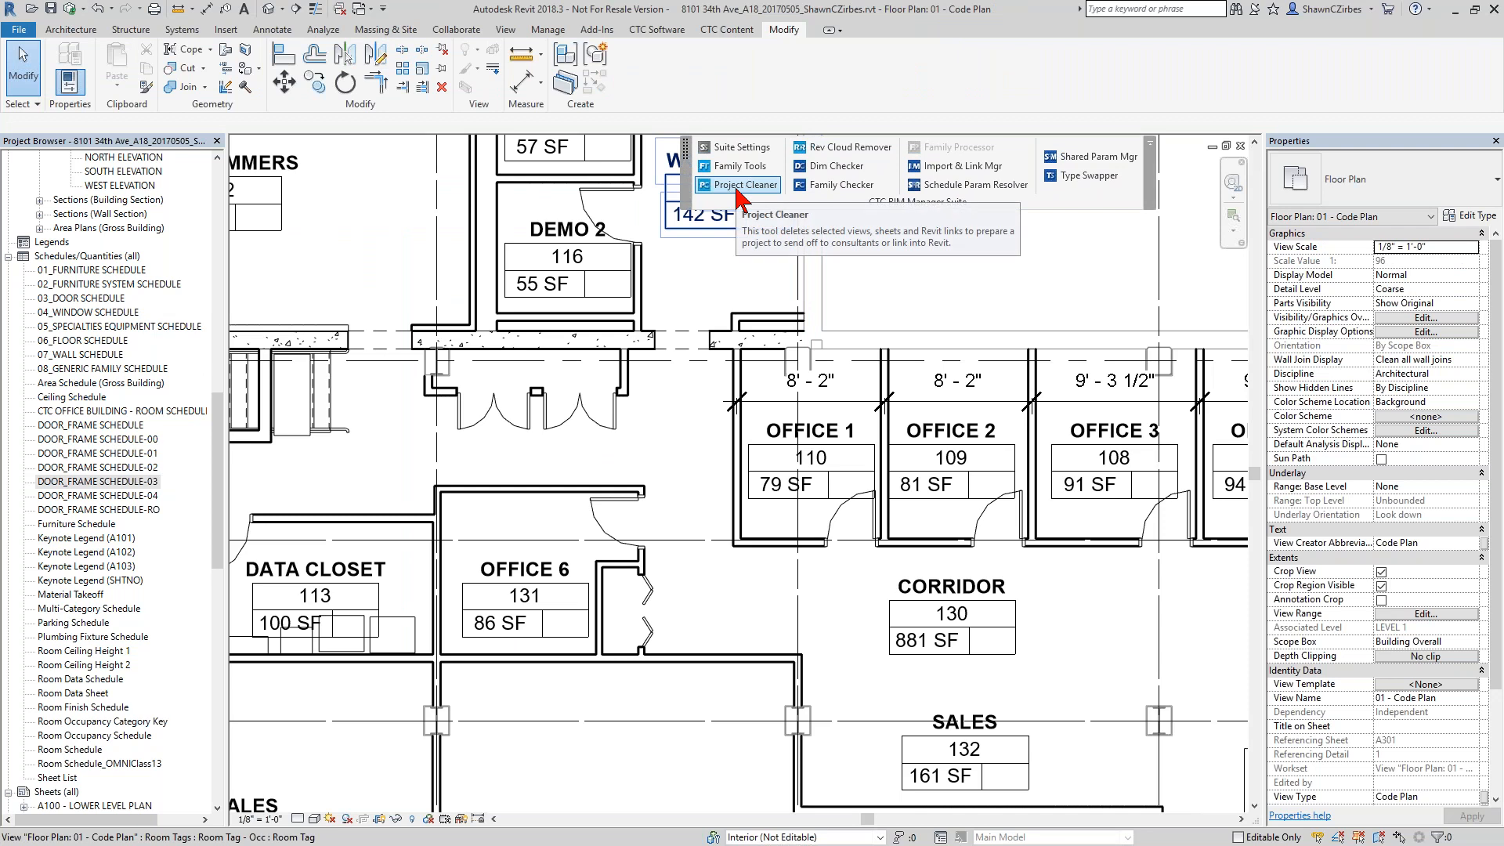
Look through the project's views, expanding the ??? and Working groups under Sections (Wall Section).
{"action": "left_click_drag", "start_coordinate": [220, 462], "coordinate": [235, 322]}
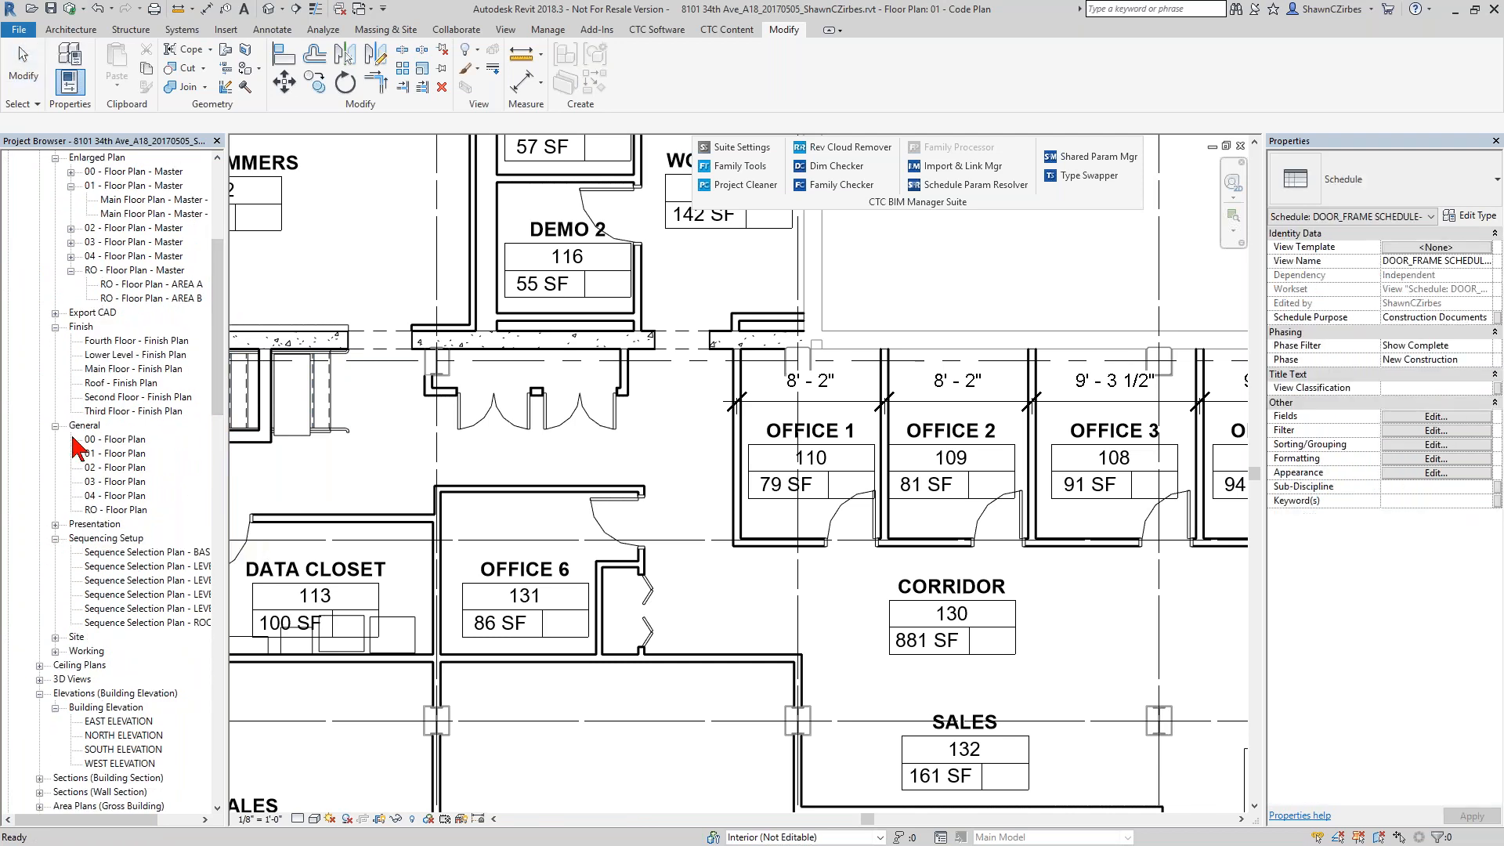
{"action": "scroll", "coordinate": [63, 666], "scroll_direction": "down", "scroll_amount": 3}
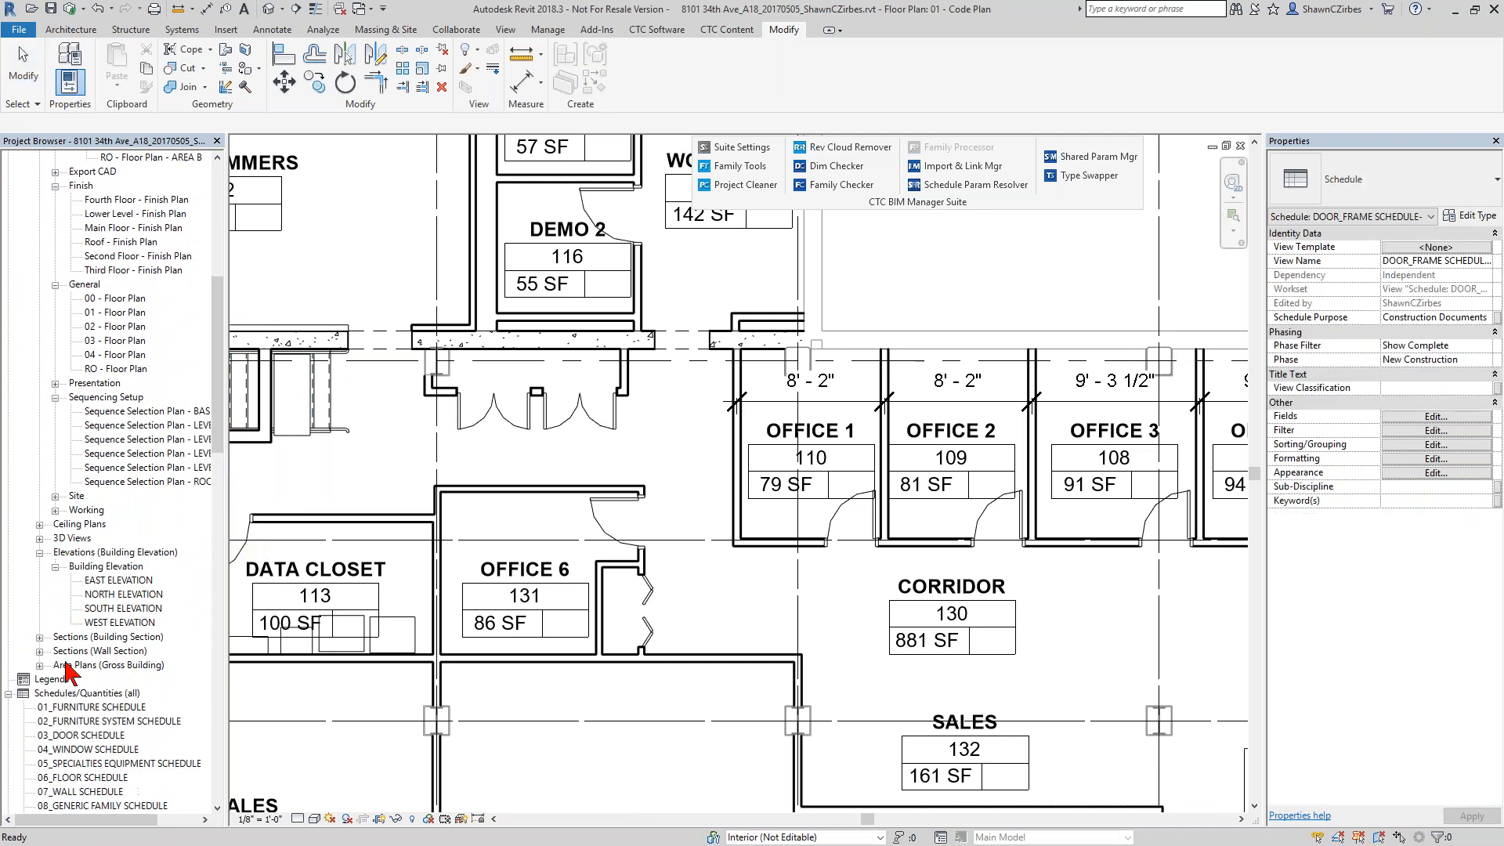
{"action": "left_click", "coordinate": [40, 651]}
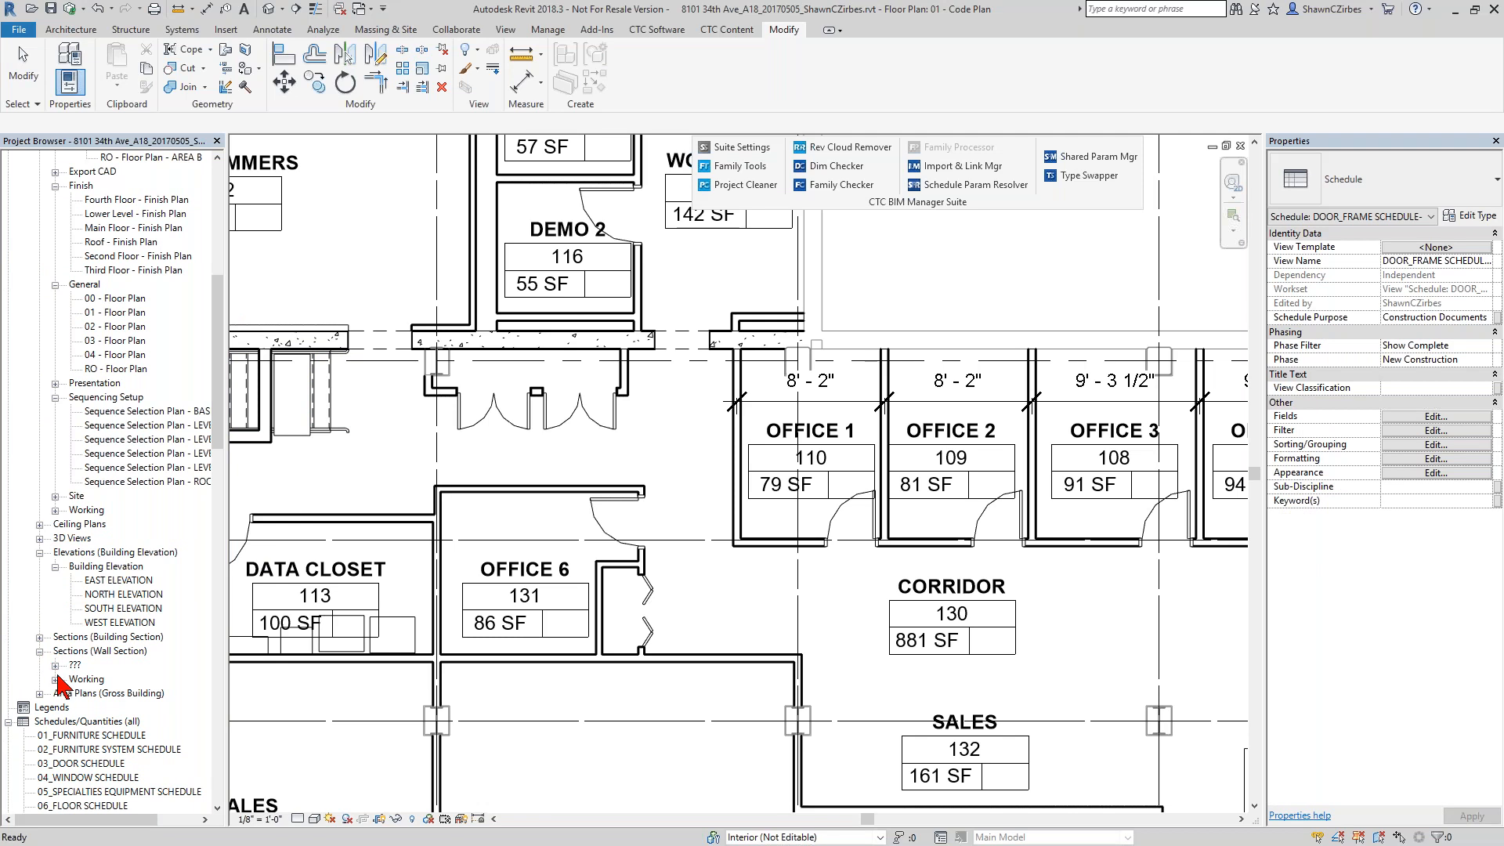
{"action": "left_click", "coordinate": [54, 679]}
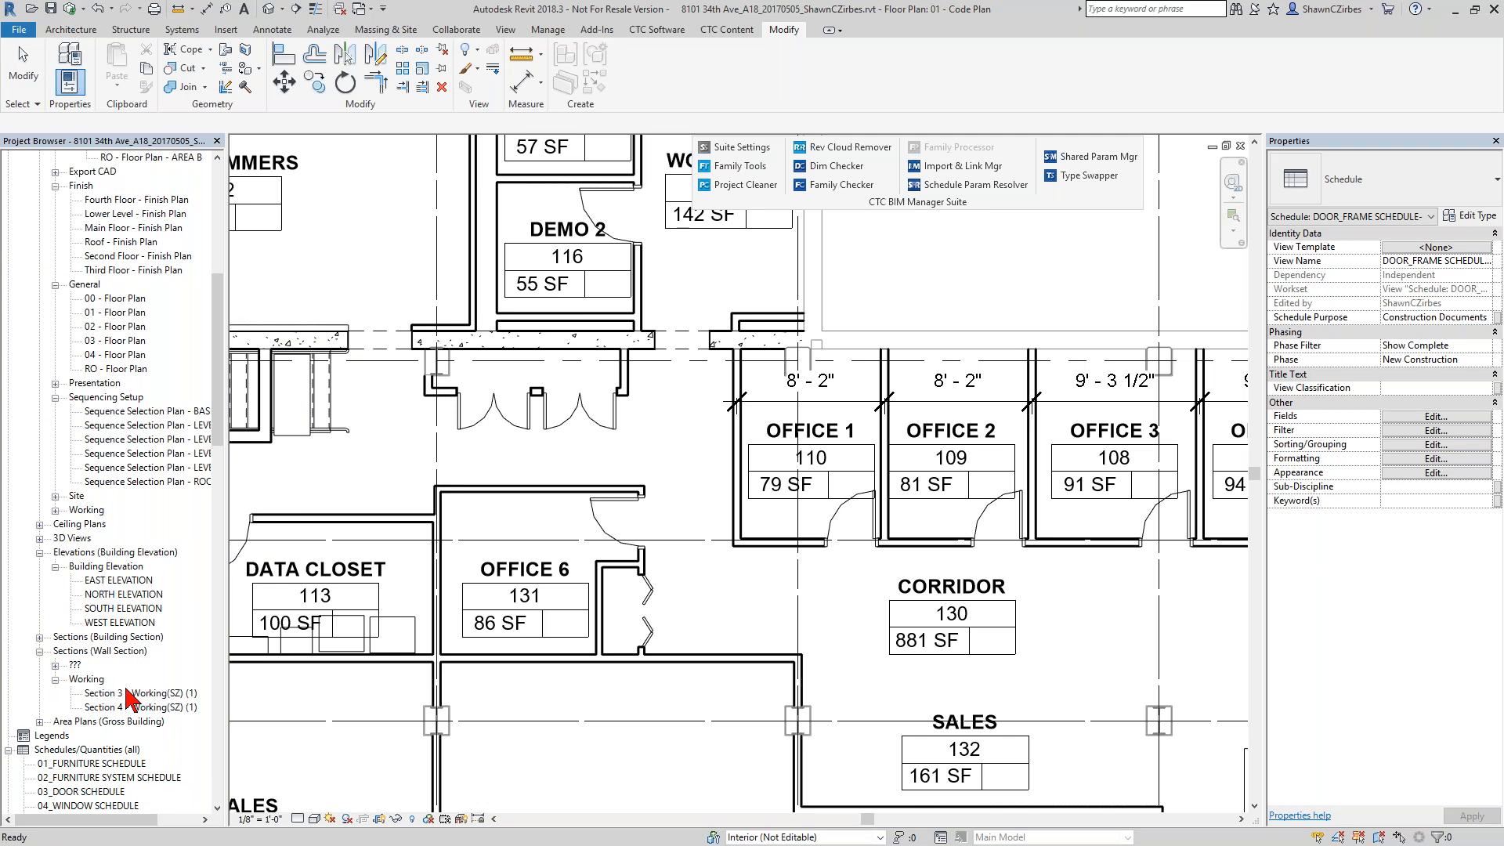
{"action": "left_click", "coordinate": [55, 666]}
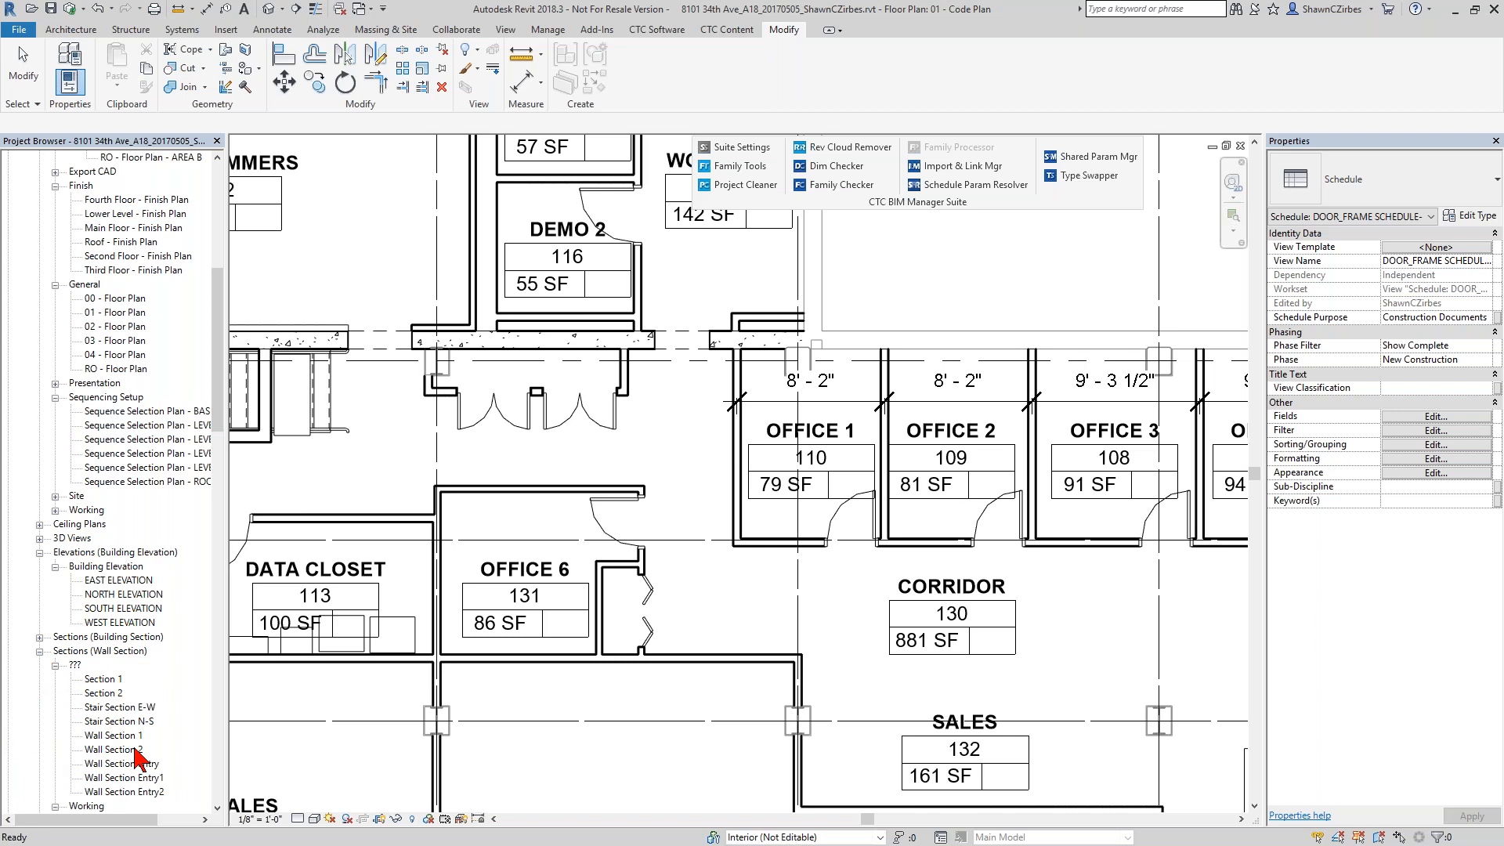
{"action": "scroll", "coordinate": [135, 752], "scroll_direction": "down", "scroll_amount": 7}
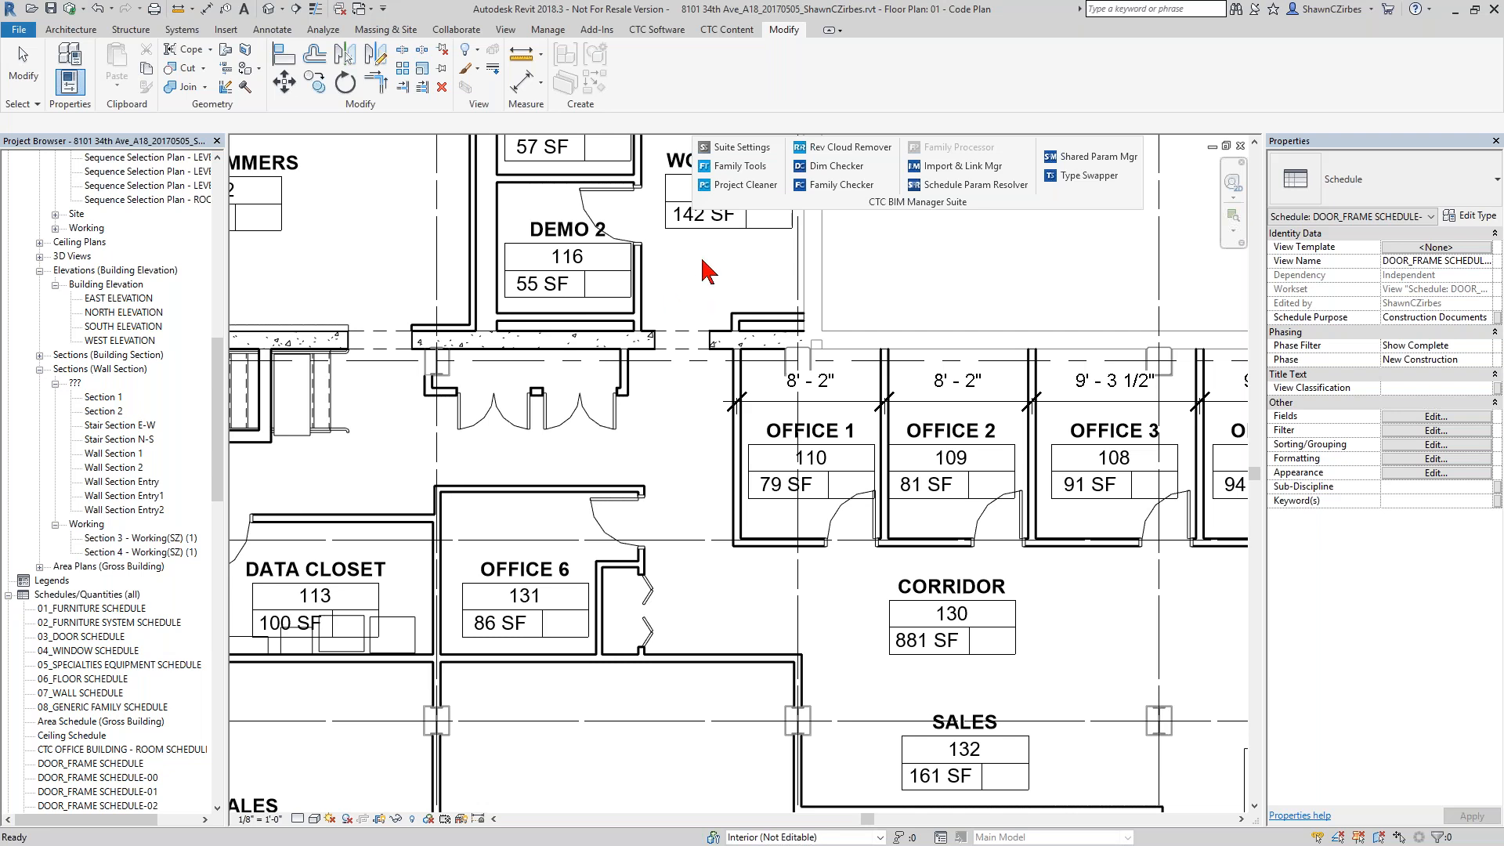
Open Project Cleaner with all views and schedules deselected, and review its view and sheet organization options.
{"action": "left_click", "coordinate": [732, 186]}
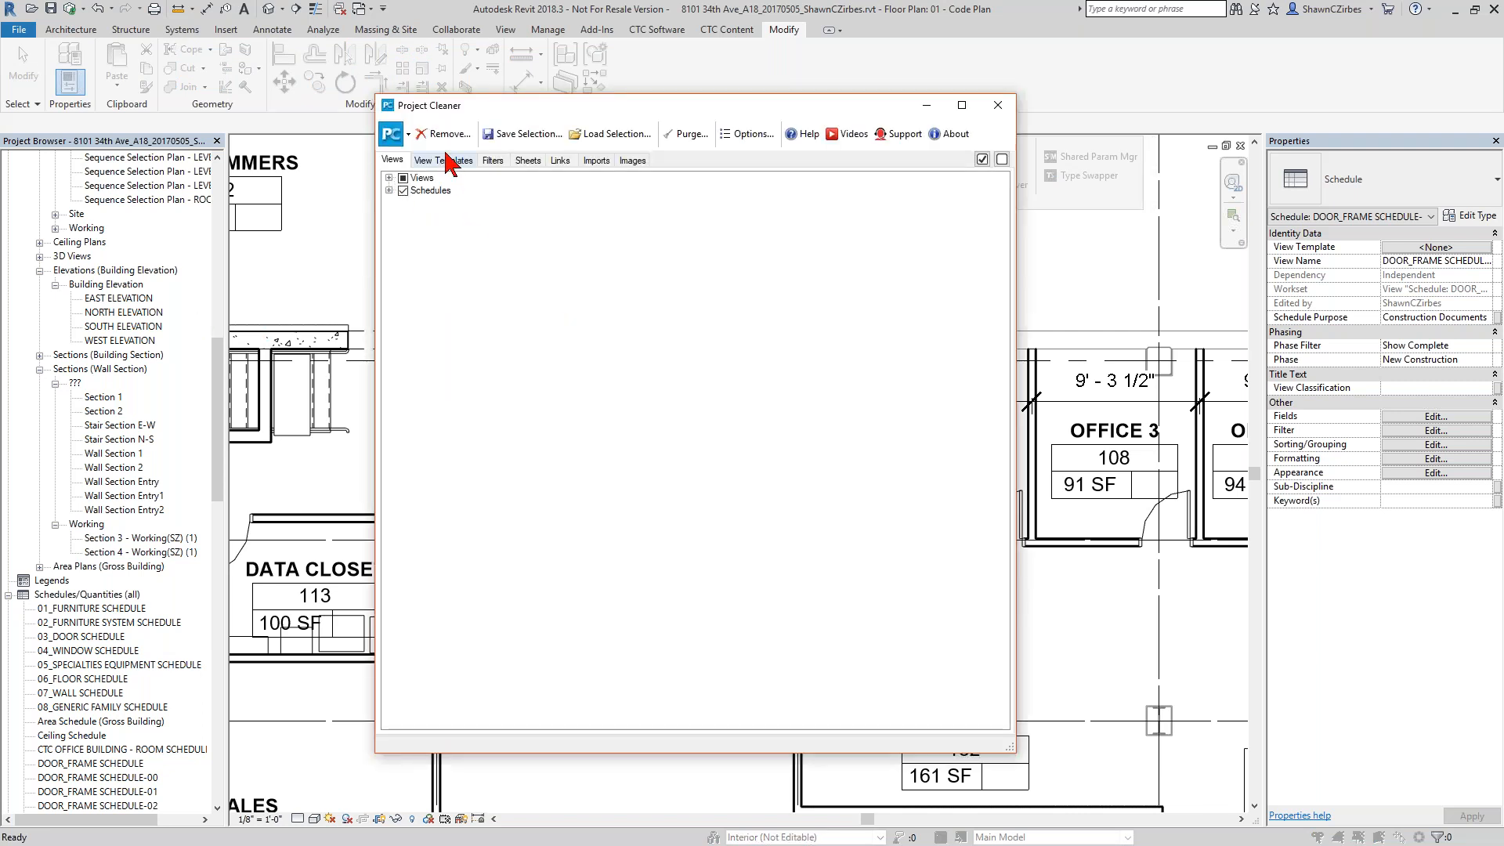
{"action": "left_click", "coordinate": [402, 178]}
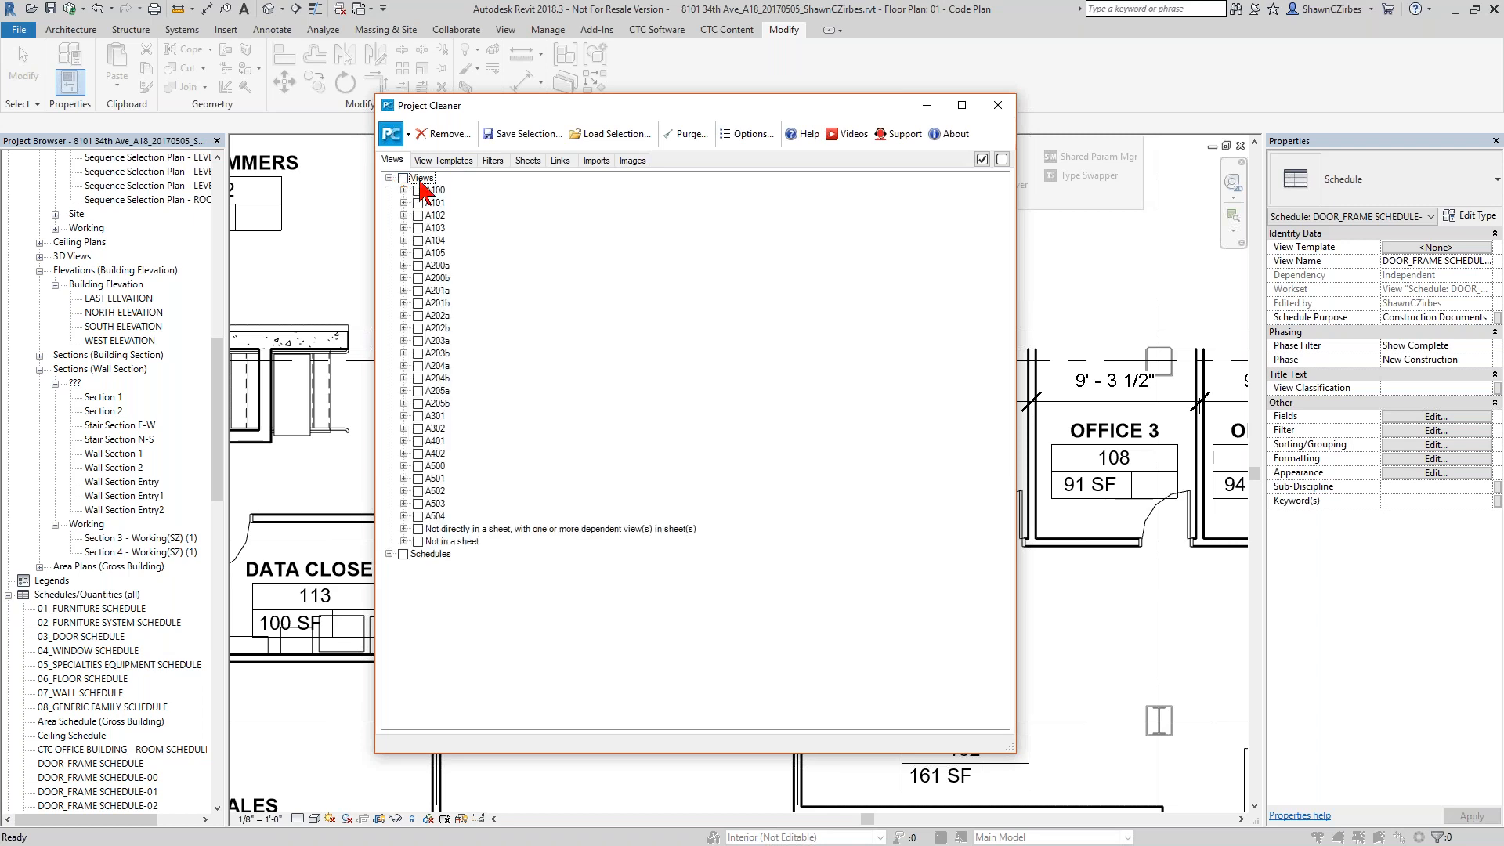
{"action": "left_click", "coordinate": [757, 142]}
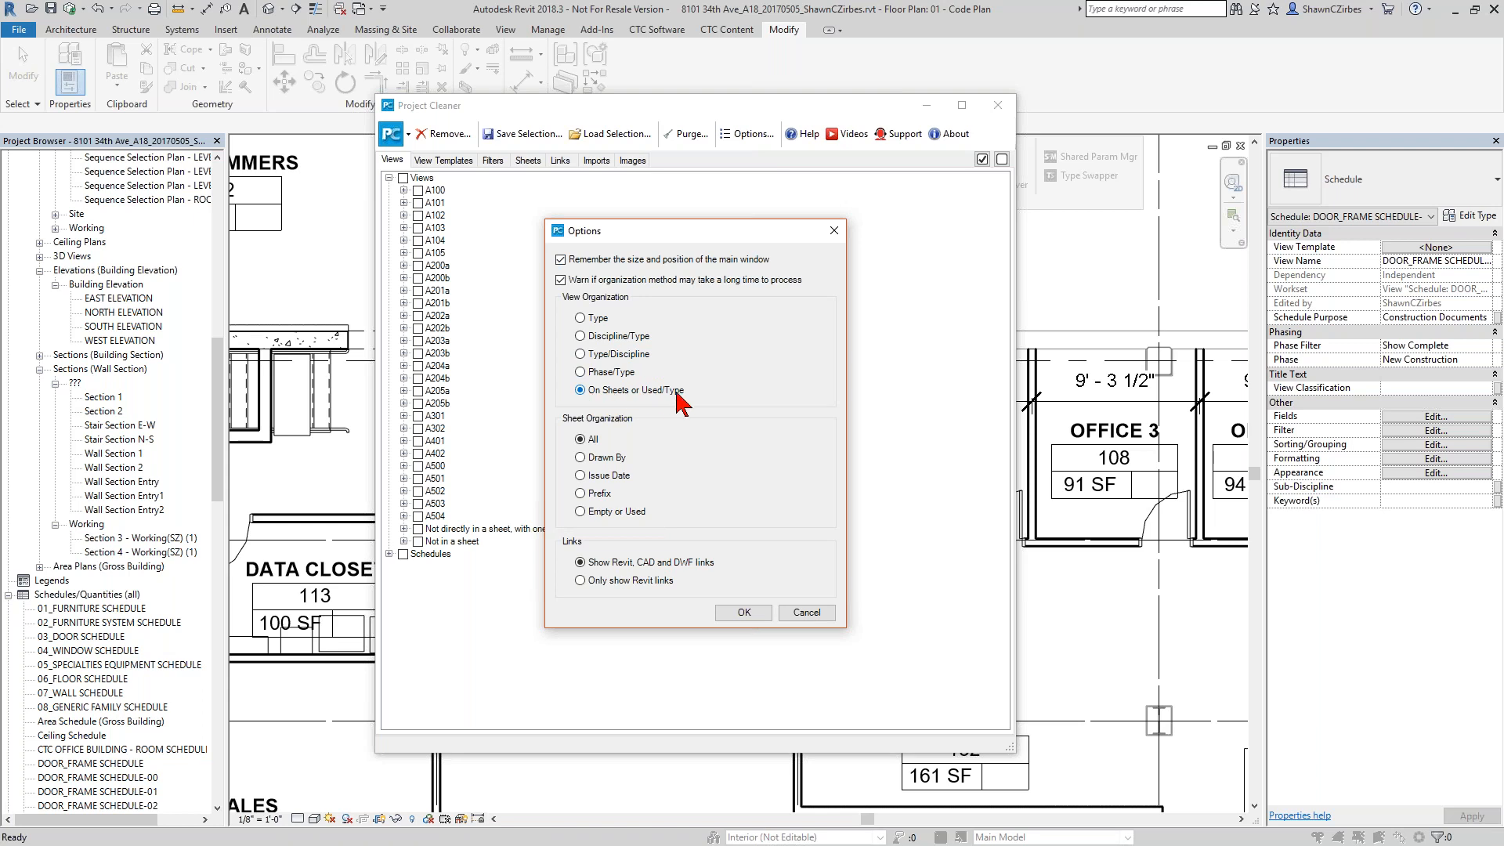
{"action": "left_click", "coordinate": [807, 613]}
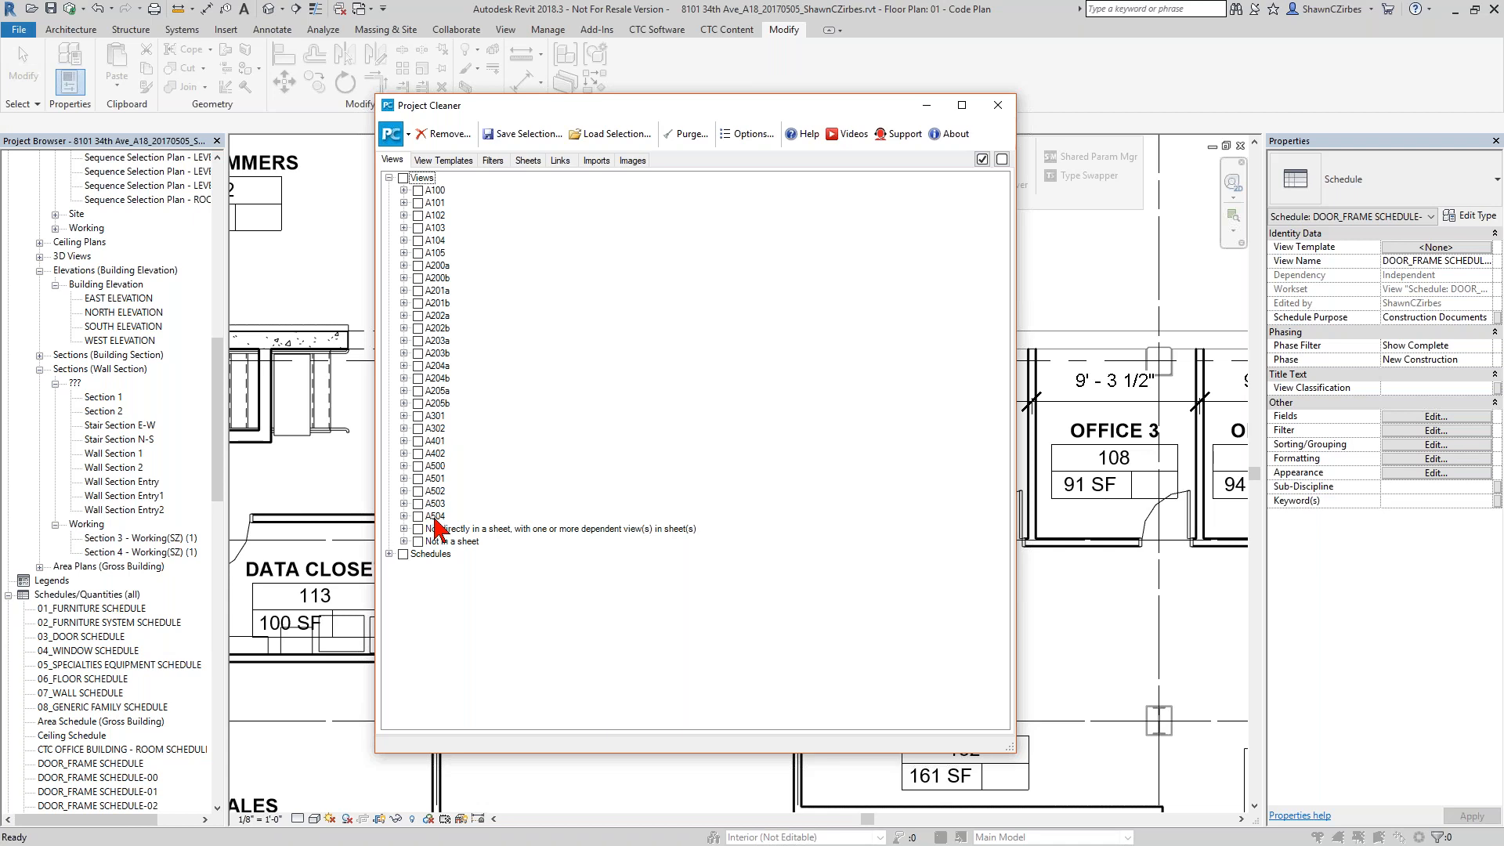
Examine the view types listed under Not in a sheet and close Project Cleaner without removing anything.
{"action": "left_click", "coordinate": [405, 542]}
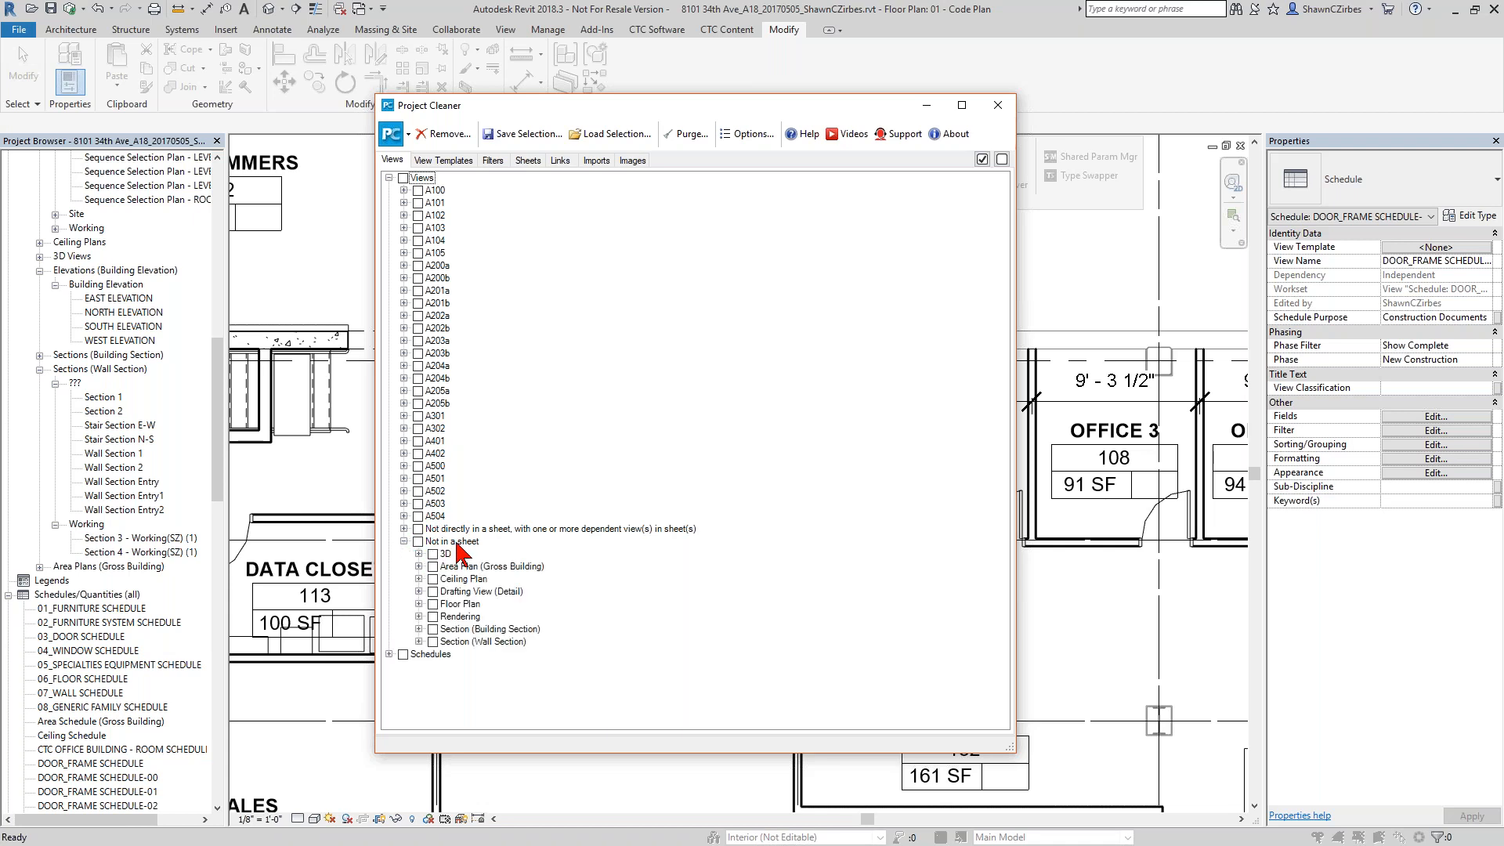
{"action": "left_click", "coordinate": [448, 529]}
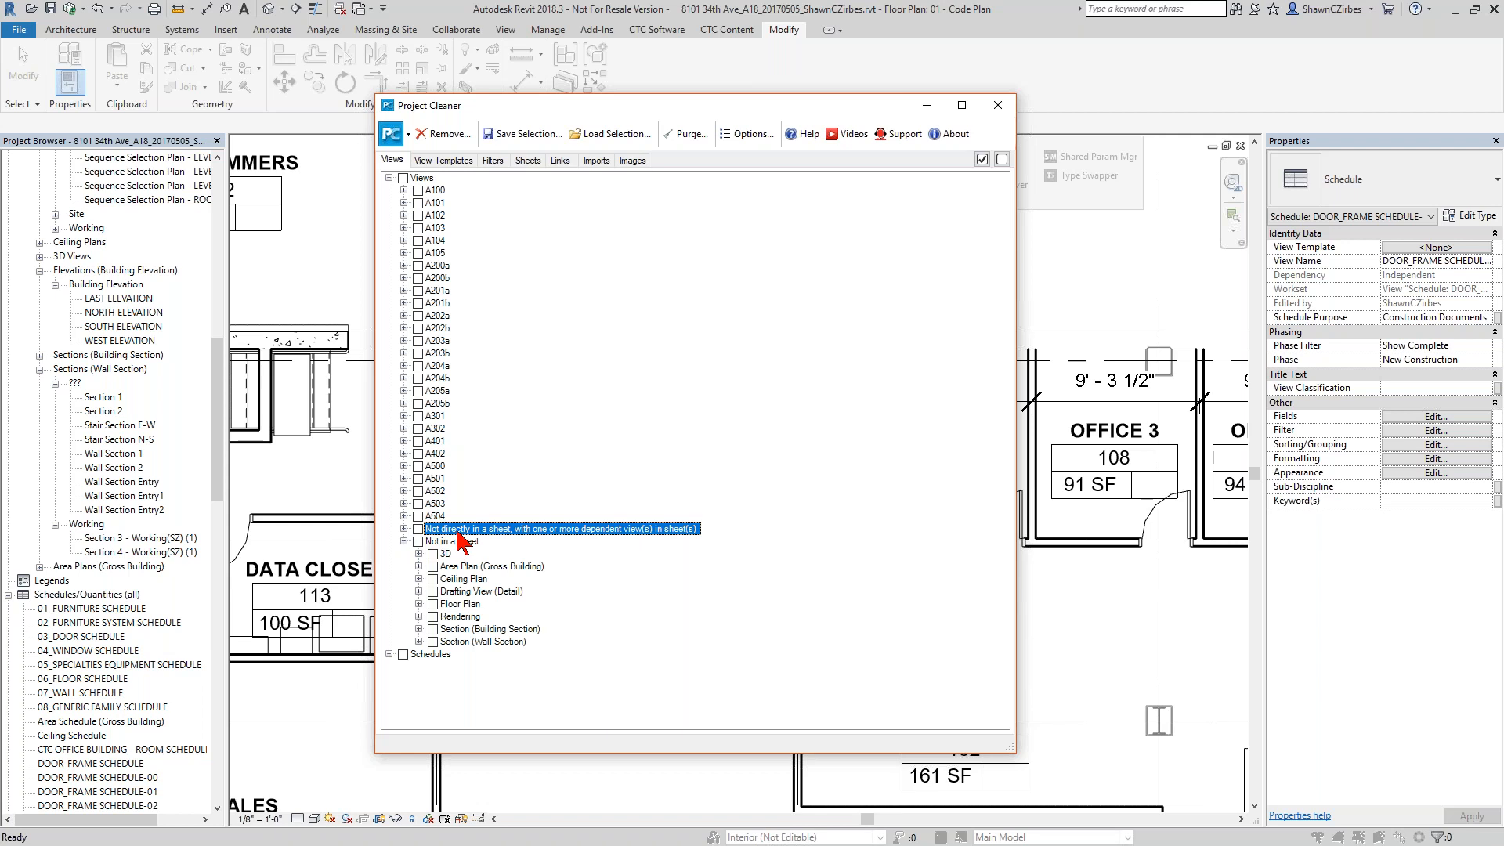
{"action": "left_click", "coordinate": [213, 412]}
{"action": "left_click", "coordinate": [997, 105]}
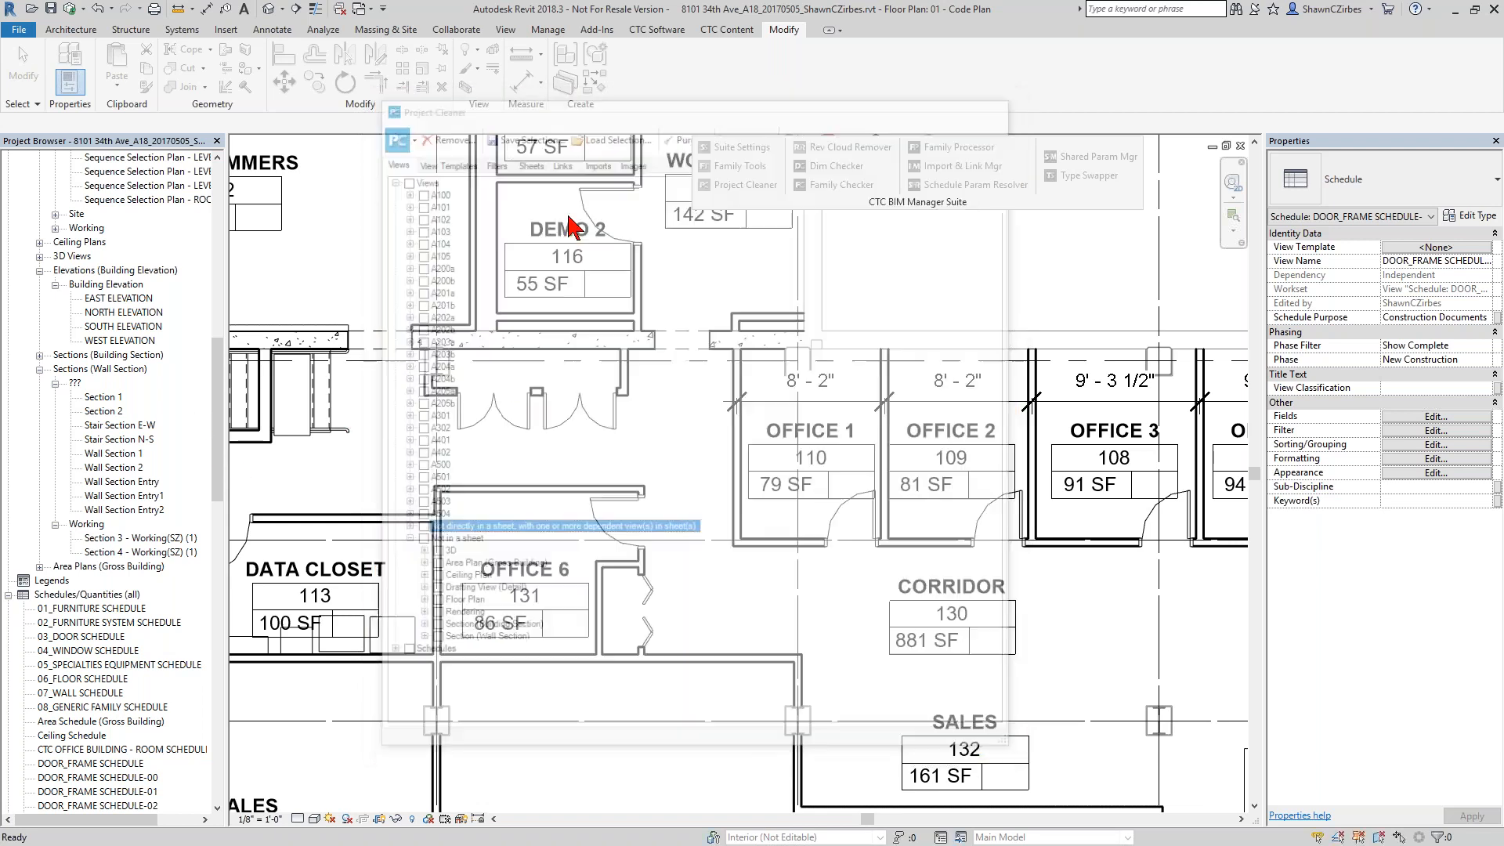
Look over the project's floor plan views, reopen Project Cleaner, and expand its Views list by sheet.
{"action": "left_click_drag", "start_coordinate": [219, 416], "coordinate": [223, 262]}
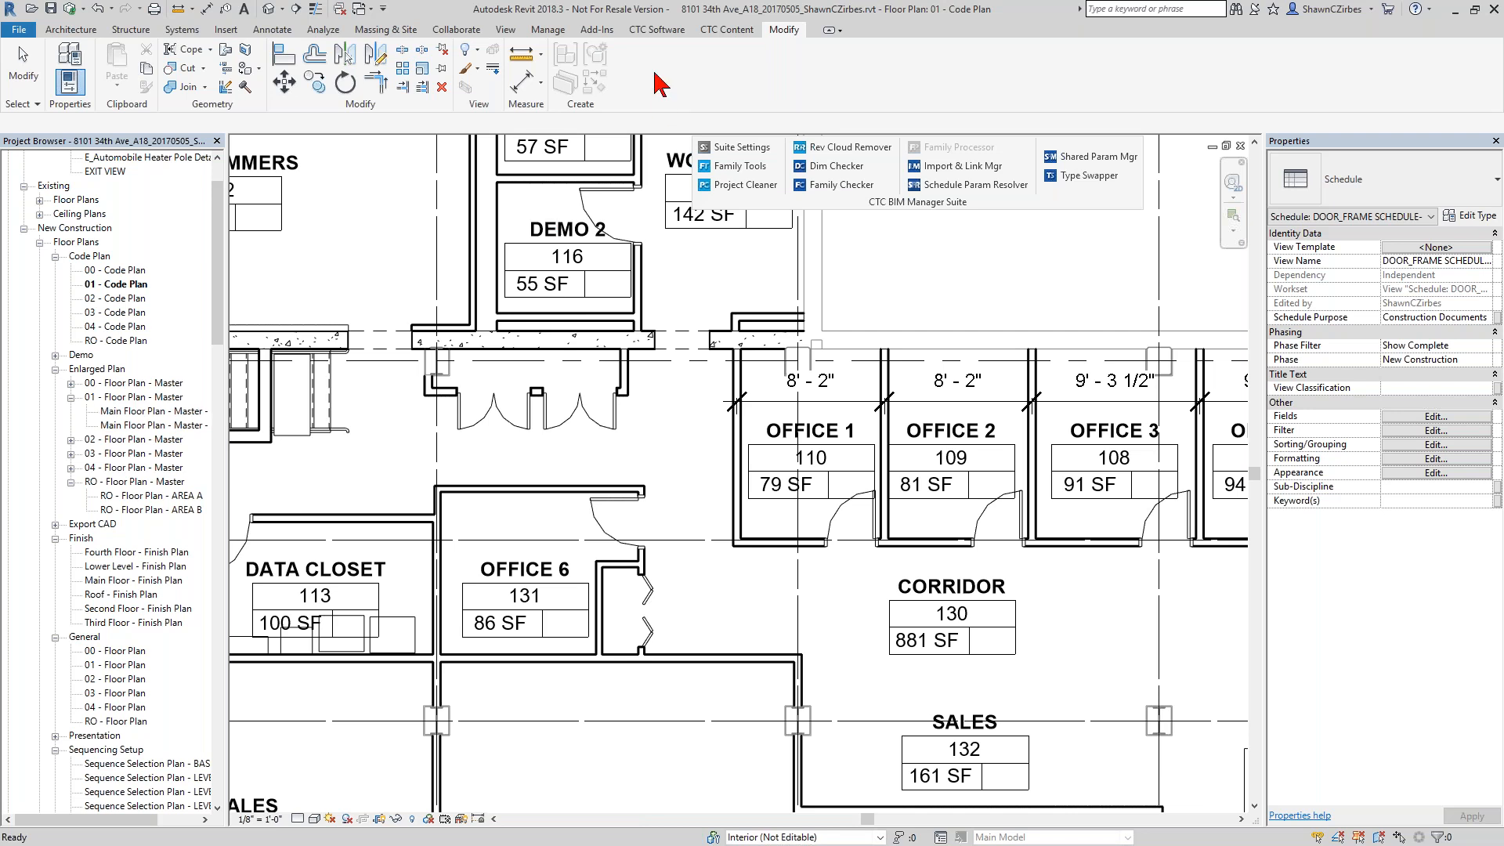
{"action": "left_click", "coordinate": [656, 29]}
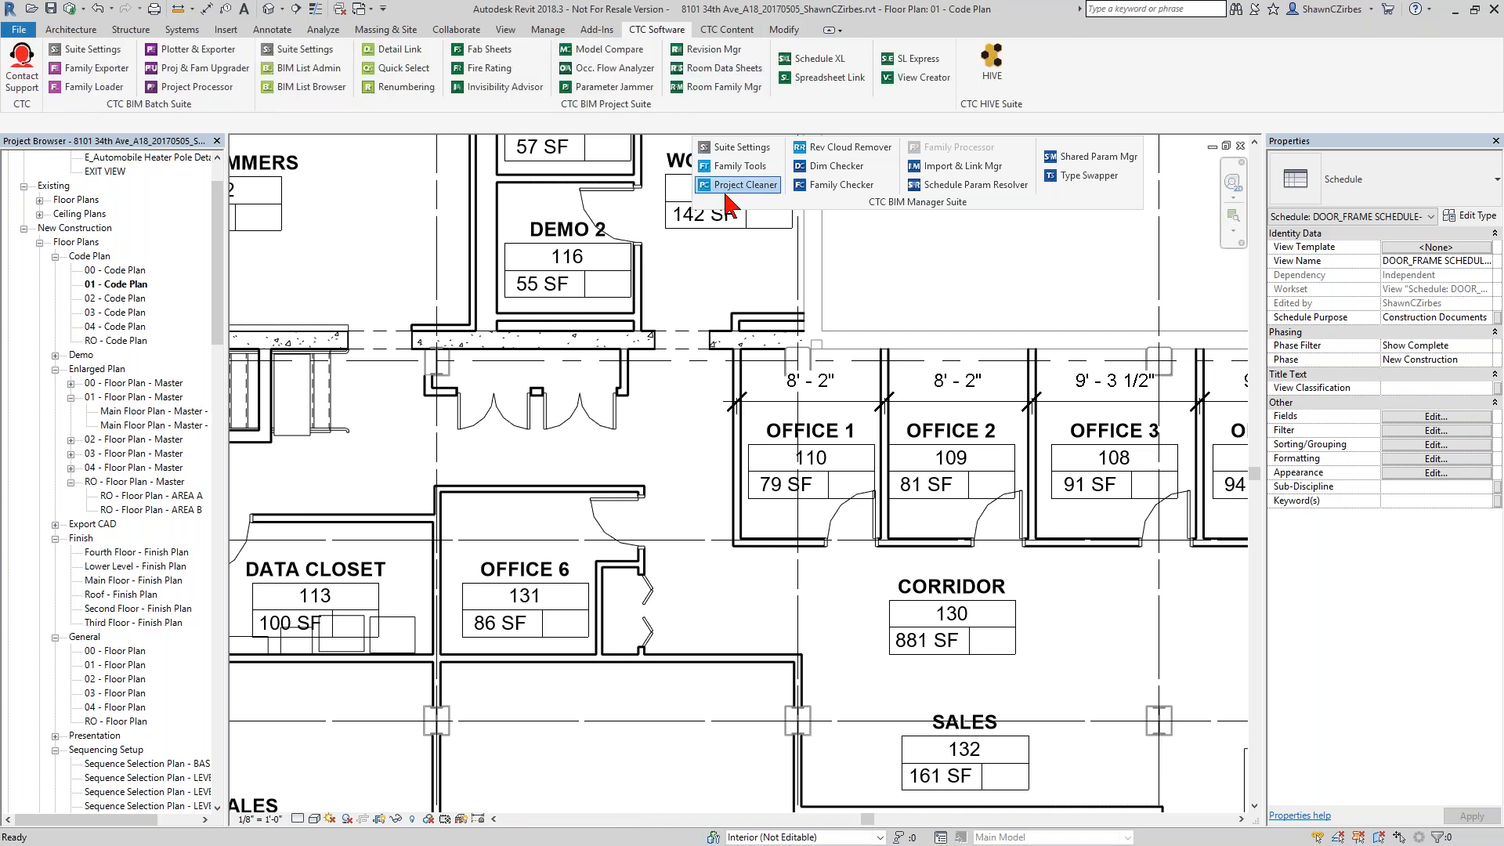
{"action": "left_click", "coordinate": [729, 186]}
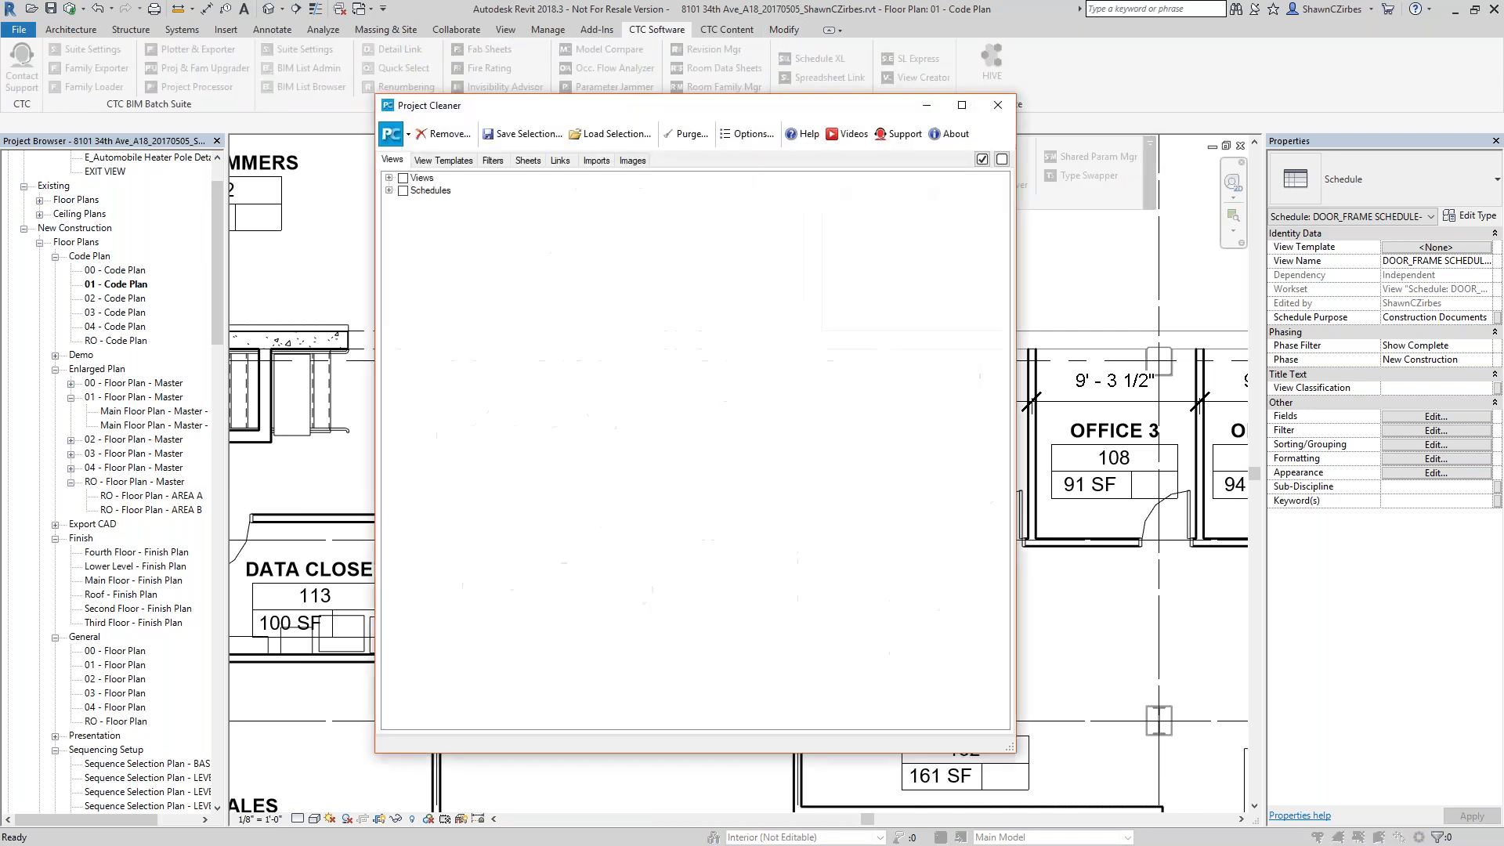
{"action": "left_click", "coordinate": [389, 178]}
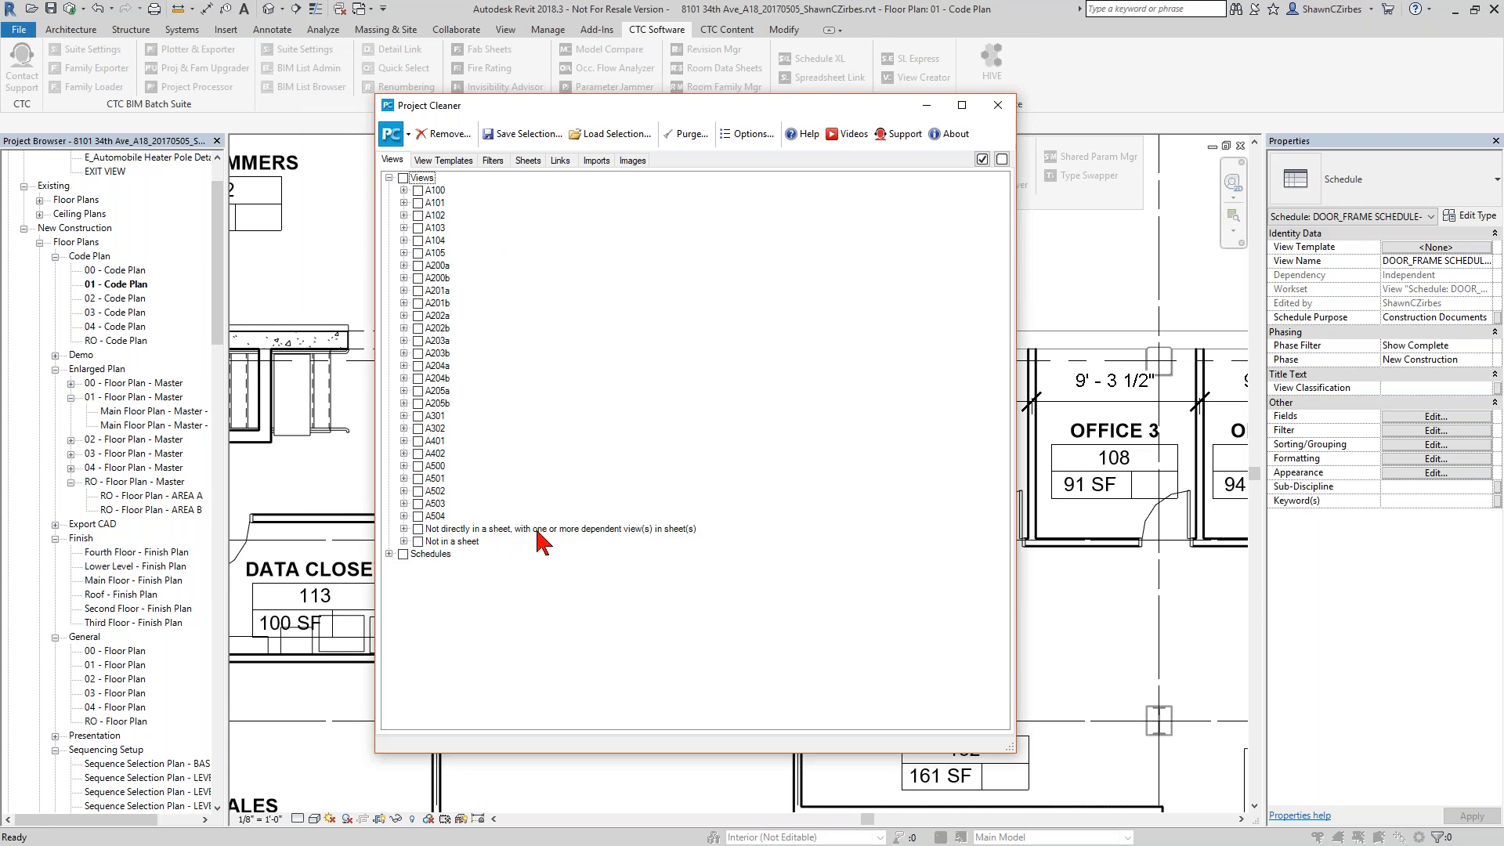
Review the floor plans not directly in a sheet but with dependent views in sheets, and expand the Not in a sheet group.
{"action": "left_click", "coordinate": [404, 529]}
{"action": "left_click", "coordinate": [418, 542]}
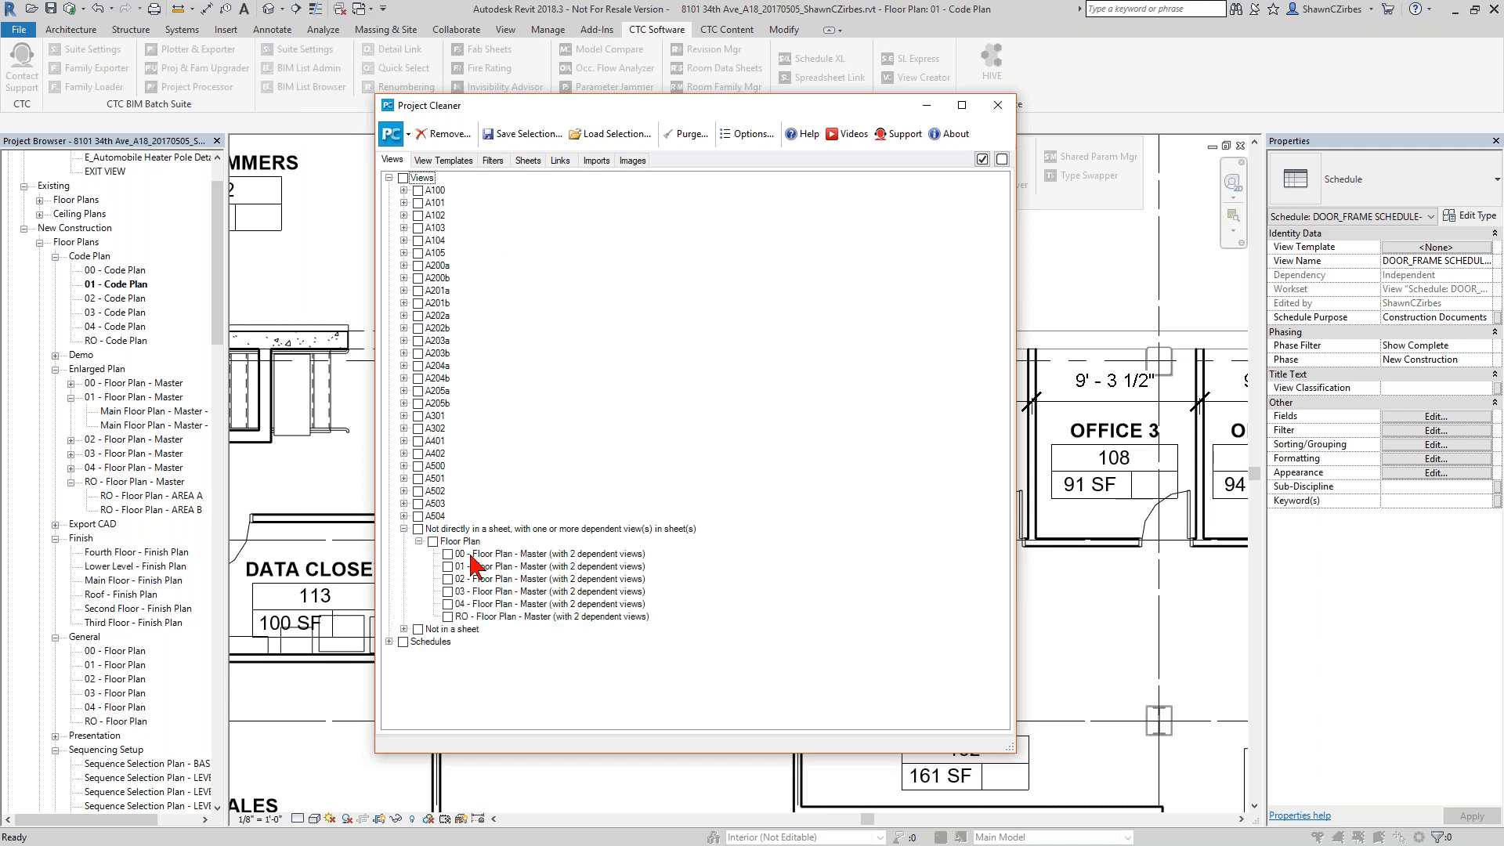
{"action": "left_click", "coordinate": [404, 529]}
{"action": "left_click", "coordinate": [404, 541]}
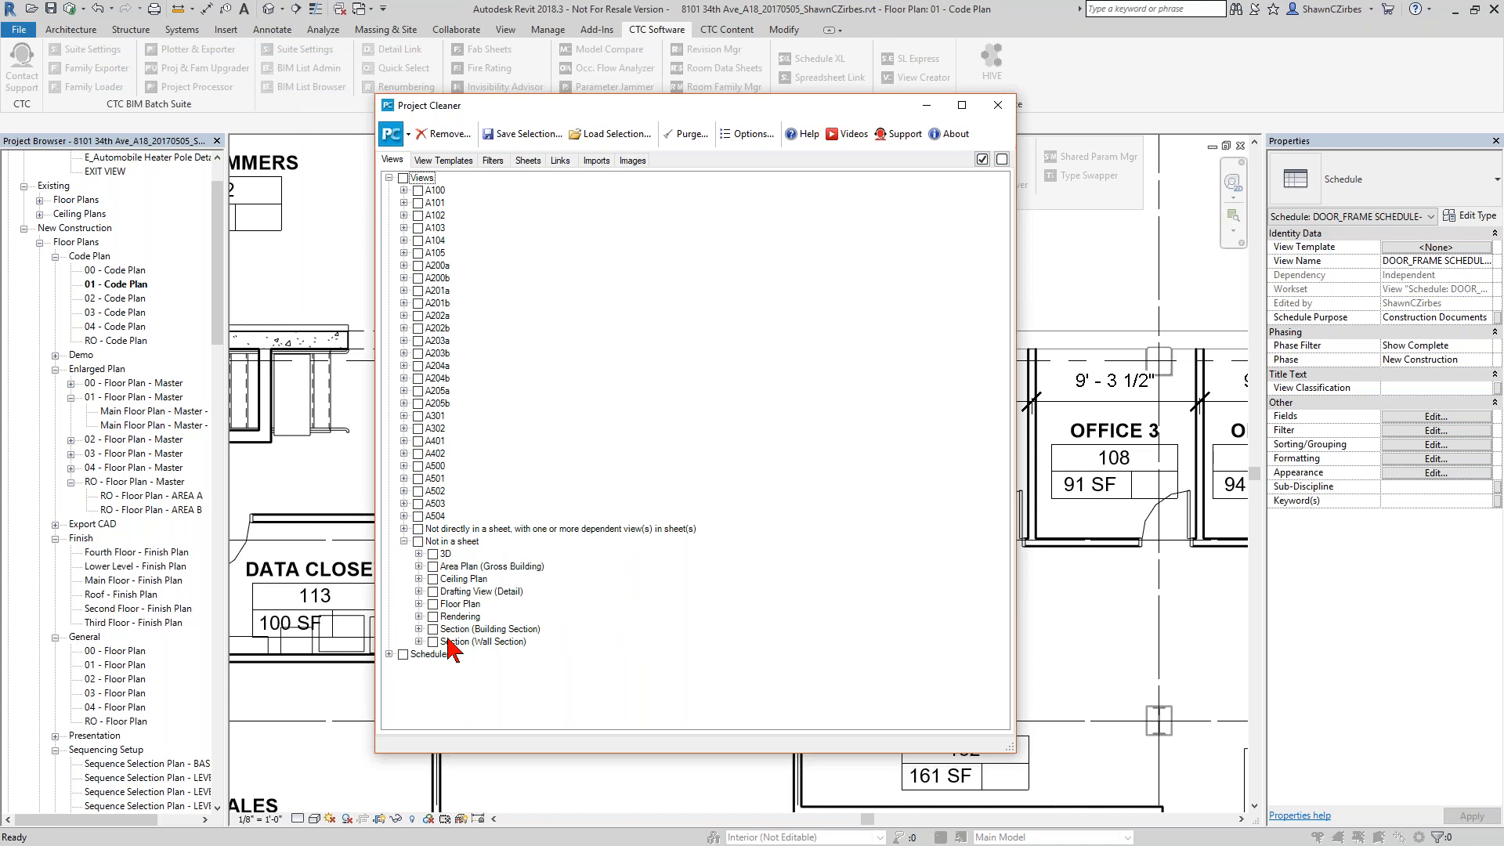
Mark the Not in a sheet views for removal except the Floor Plan type, and expand the list of floor plans.
{"action": "left_click", "coordinate": [418, 542]}
{"action": "left_click", "coordinate": [418, 604]}
{"action": "scroll", "coordinate": [478, 611], "scroll_direction": "down", "scroll_amount": 5}
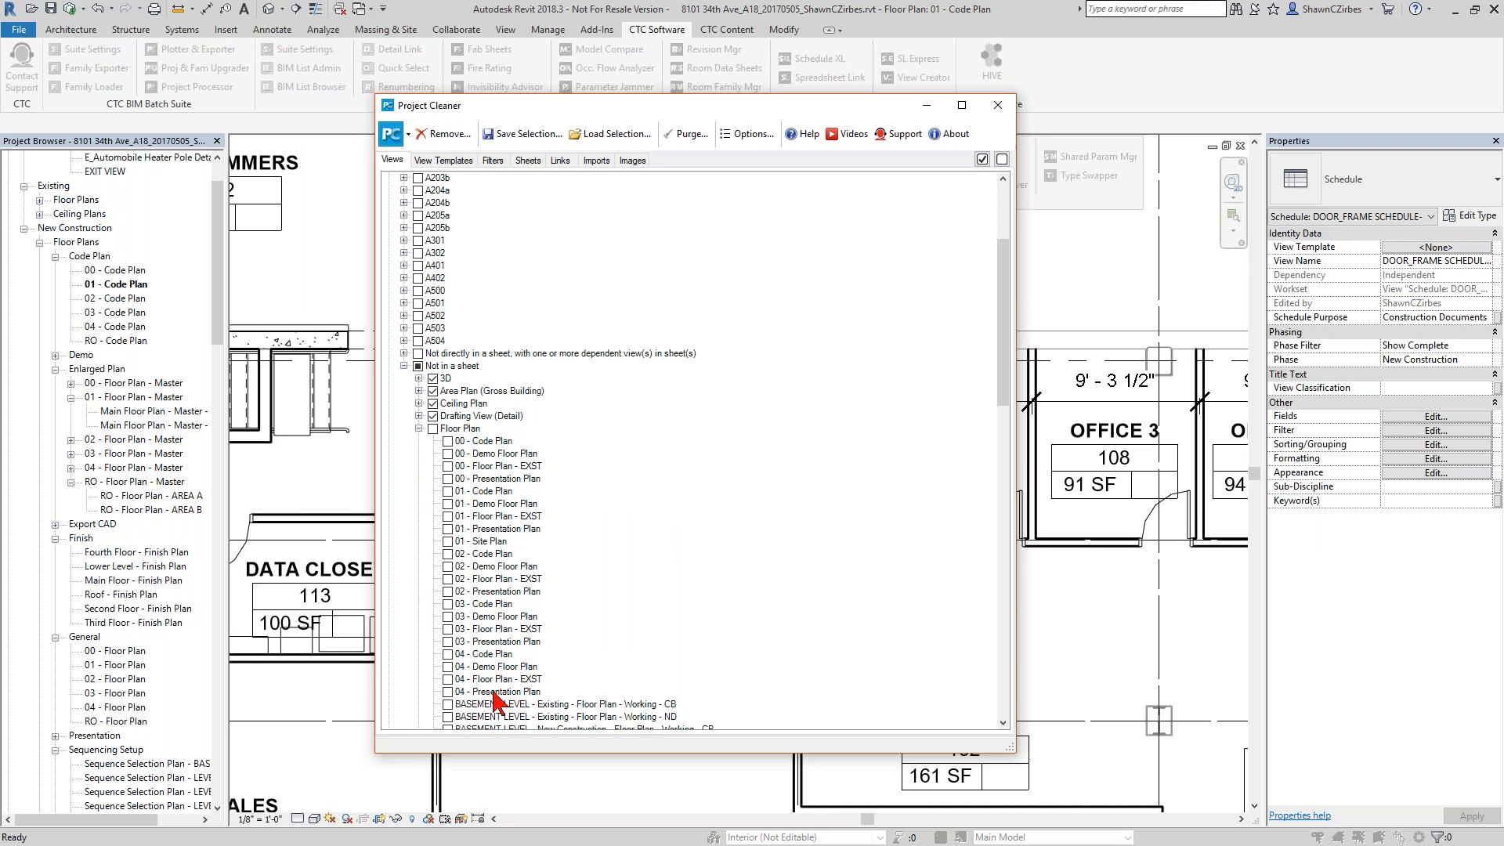
{"action": "scroll", "coordinate": [493, 700], "scroll_direction": "down", "scroll_amount": 10}
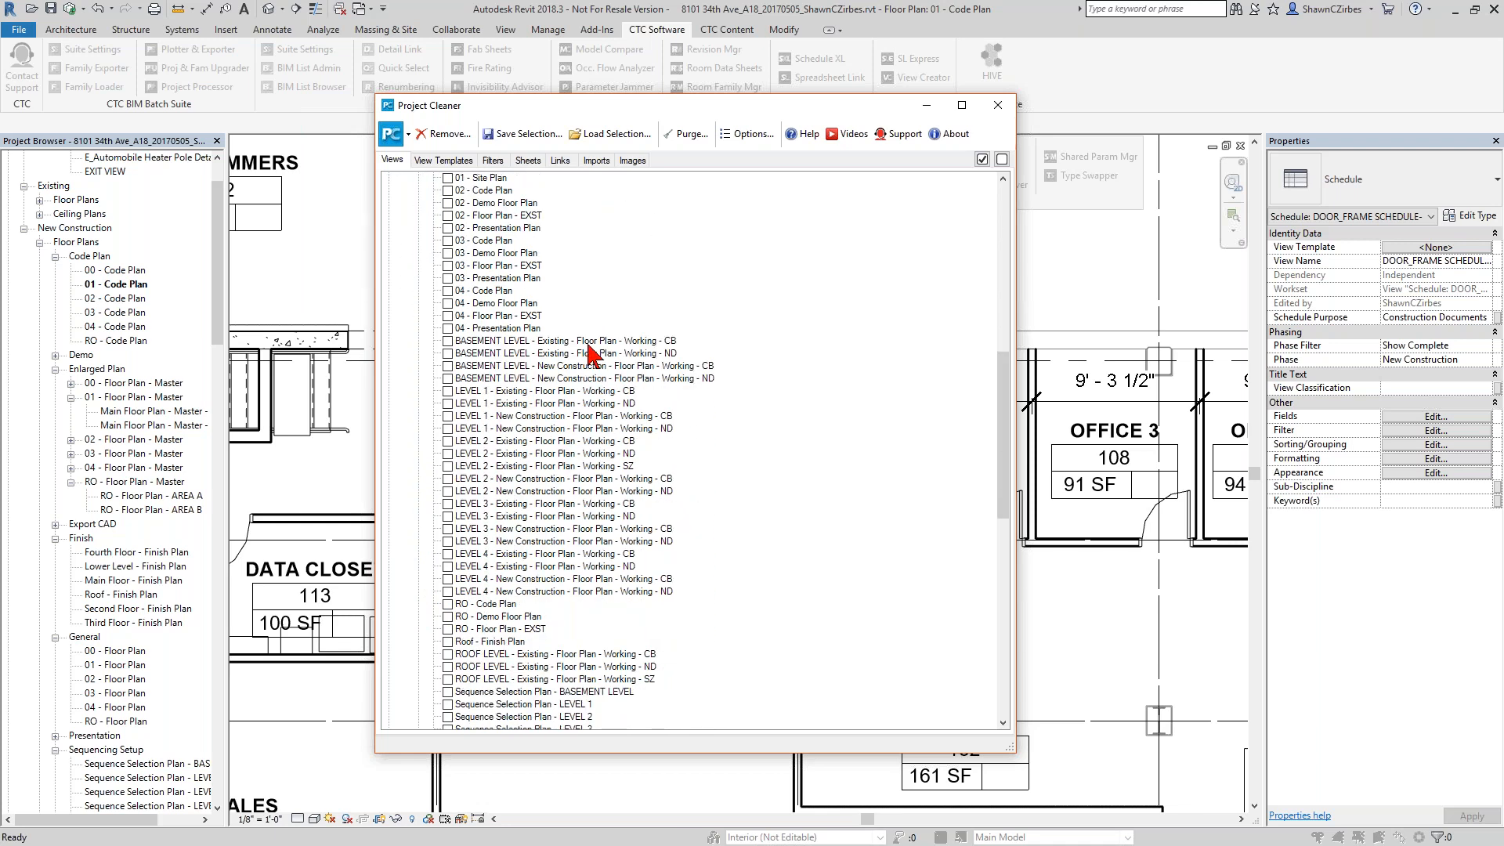
Mark the Working floor plan views from BASEMENT LEVEL through LEVEL 2, both Existing and New Construction.
{"action": "left_click", "coordinate": [448, 341]}
{"action": "left_click", "coordinate": [447, 353]}
{"action": "left_click", "coordinate": [447, 366]}
{"action": "left_click", "coordinate": [448, 378]}
{"action": "left_click", "coordinate": [448, 403]}
{"action": "left_click", "coordinate": [448, 416]}
{"action": "left_click", "coordinate": [447, 429]}
{"action": "left_click", "coordinate": [448, 441]}
{"action": "left_click", "coordinate": [448, 453]}
{"action": "left_click", "coordinate": [448, 466]}
{"action": "left_click", "coordinate": [447, 479]}
{"action": "left_click", "coordinate": [447, 491]}
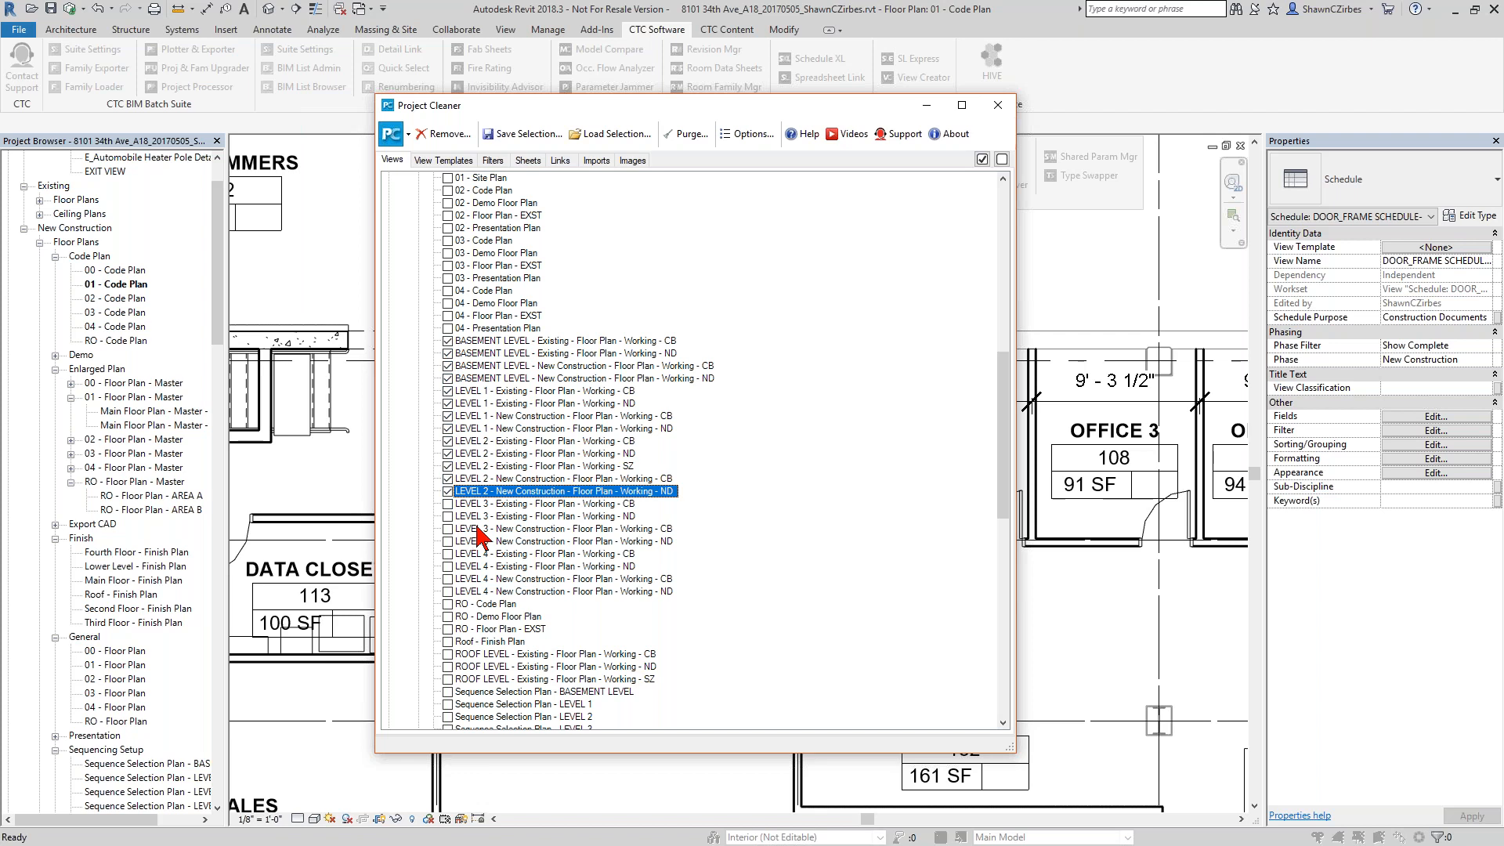
Mark the entire Floor Plan type under Not in a sheet, and close Project Cleaner without removing any views.
{"action": "scroll", "coordinate": [489, 533], "scroll_direction": "up", "scroll_amount": 2}
{"action": "scroll", "coordinate": [487, 497], "scroll_direction": "up", "scroll_amount": 4}
{"action": "left_click", "coordinate": [433, 279]}
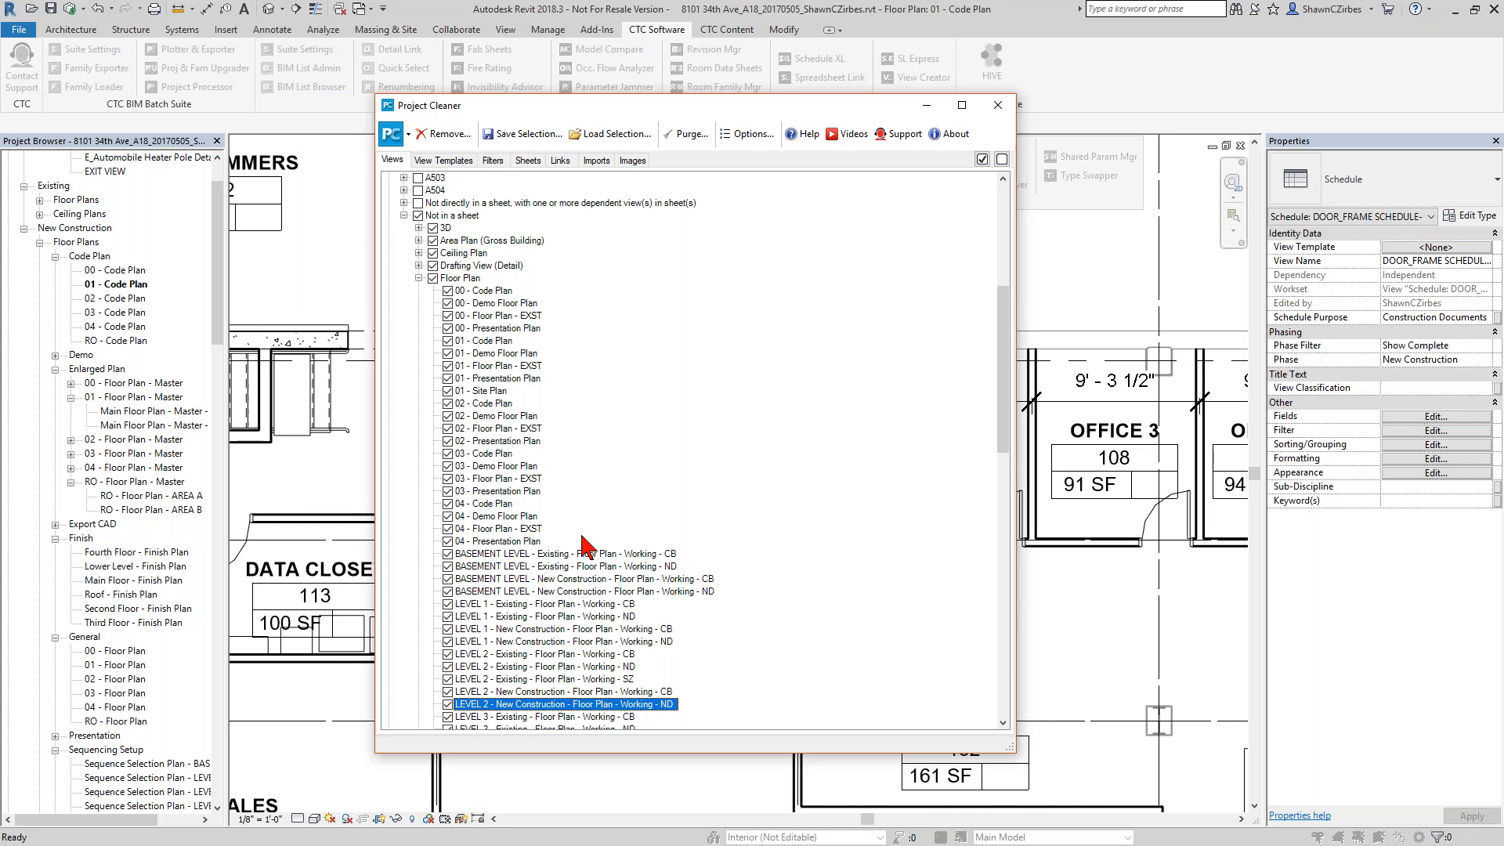
{"action": "left_click_drag", "start_coordinate": [798, 110], "coordinate": [844, 430]}
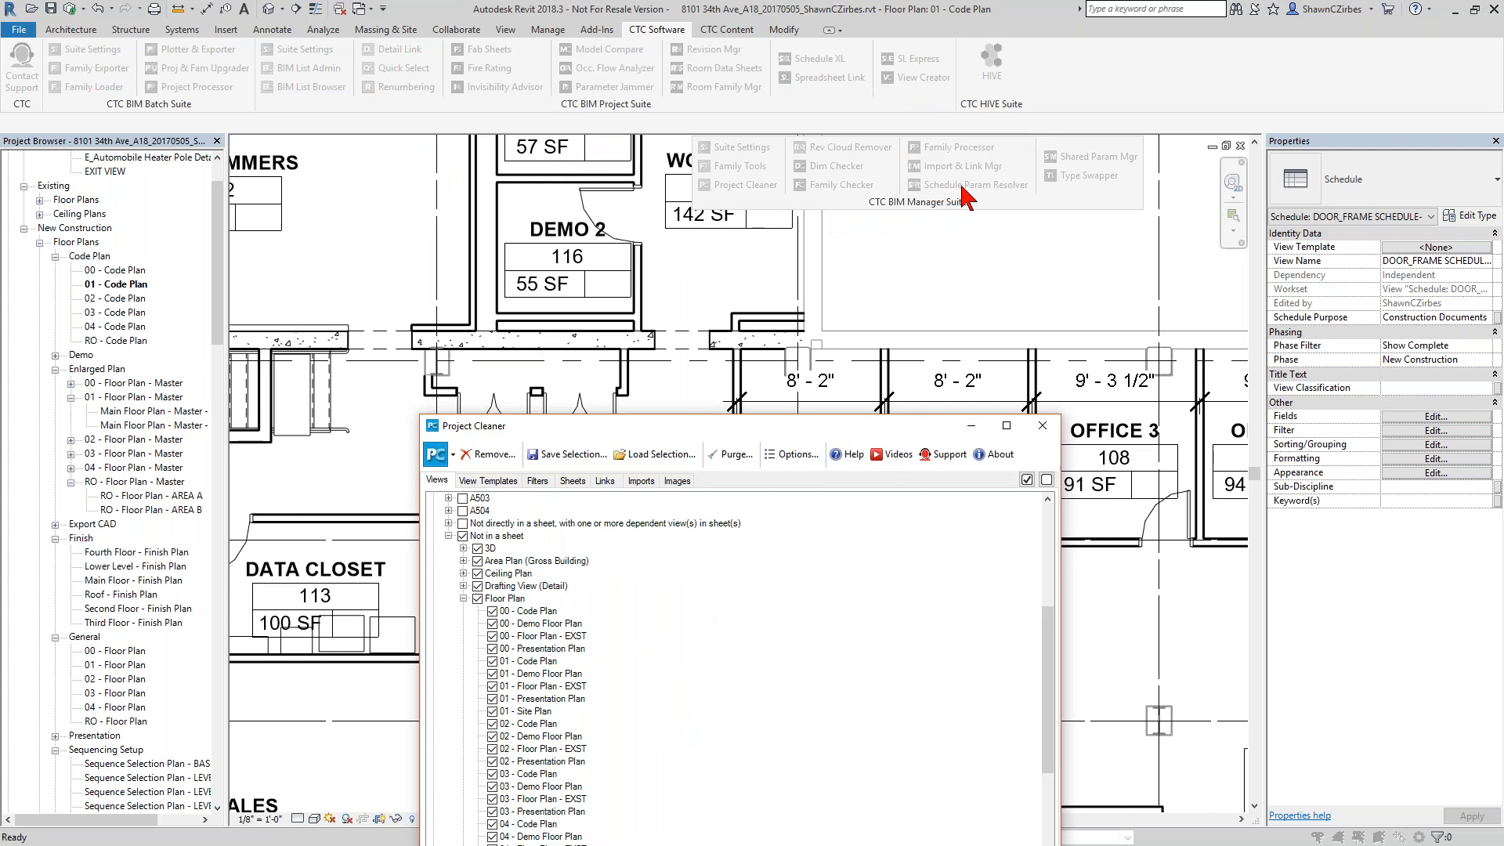
{"action": "left_click", "coordinate": [1042, 427]}
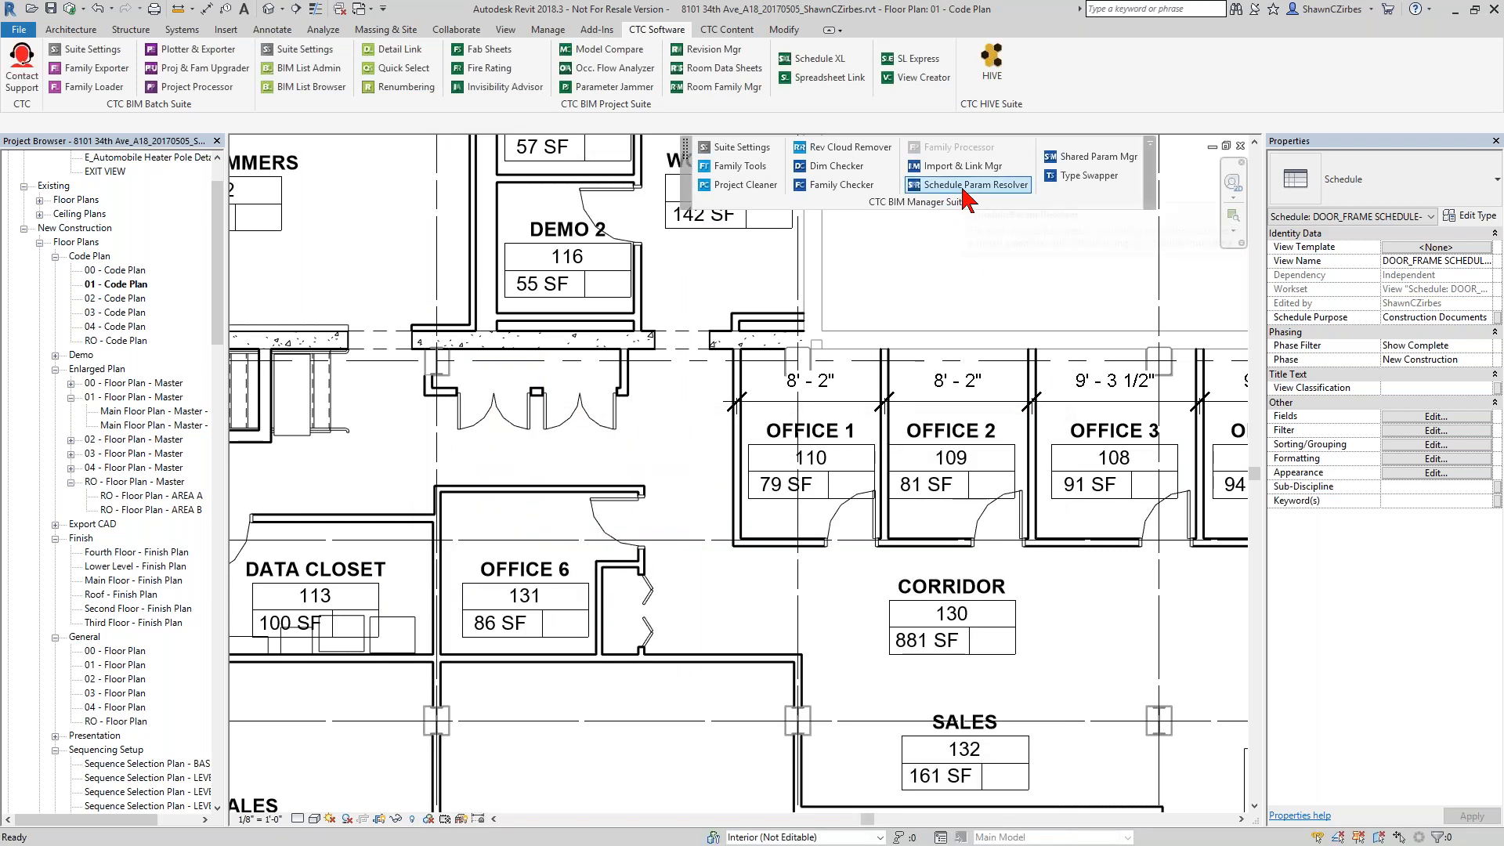
Open Schedule Parameter Resolver and select DOOR_FRAME SCHEDULE-00 to list its parameters.
{"action": "left_click", "coordinate": [964, 191]}
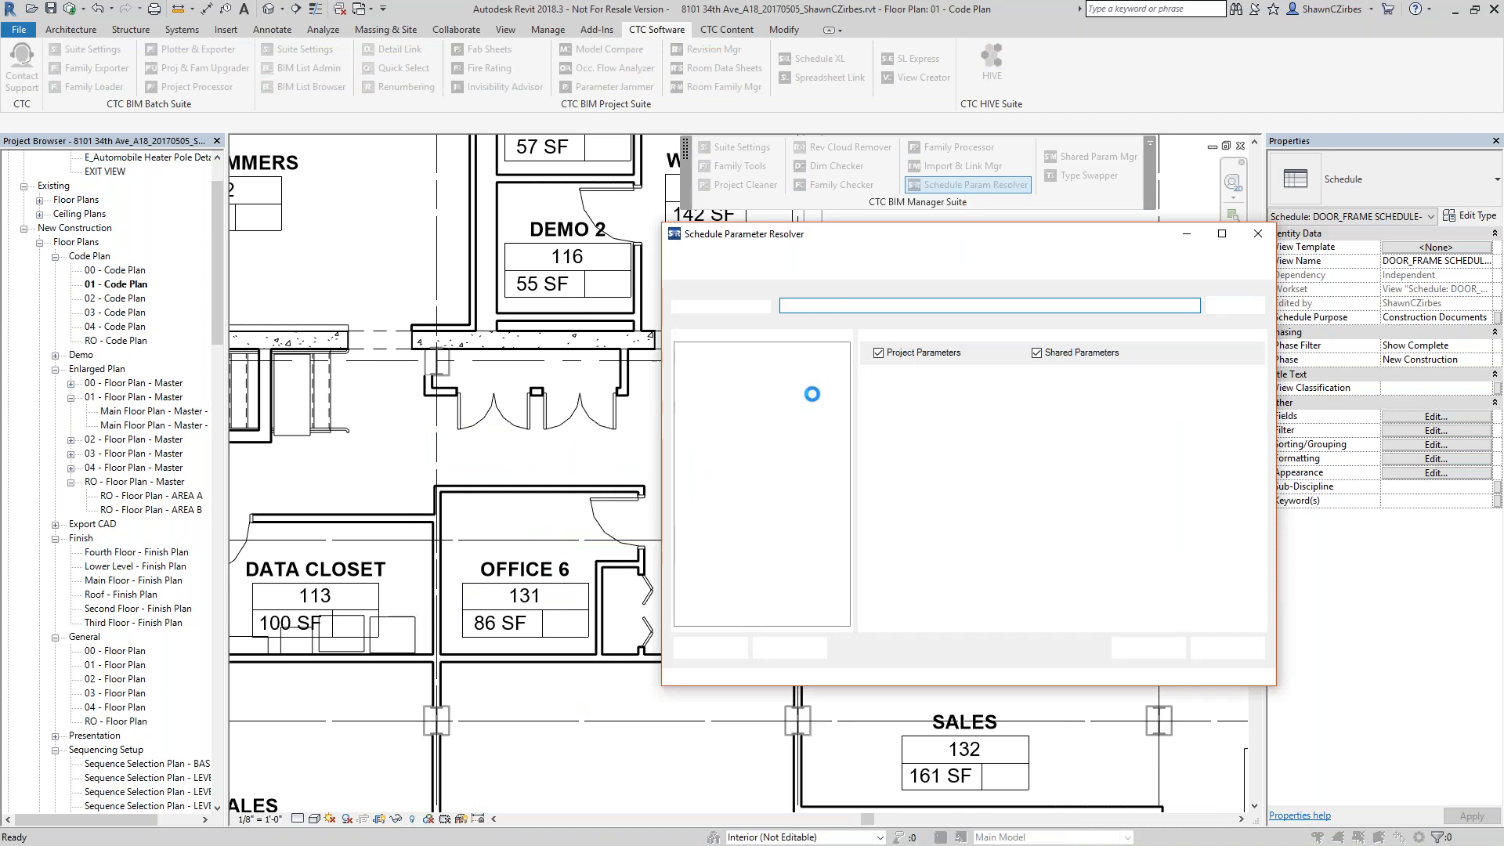
{"action": "left_click", "coordinate": [703, 492]}
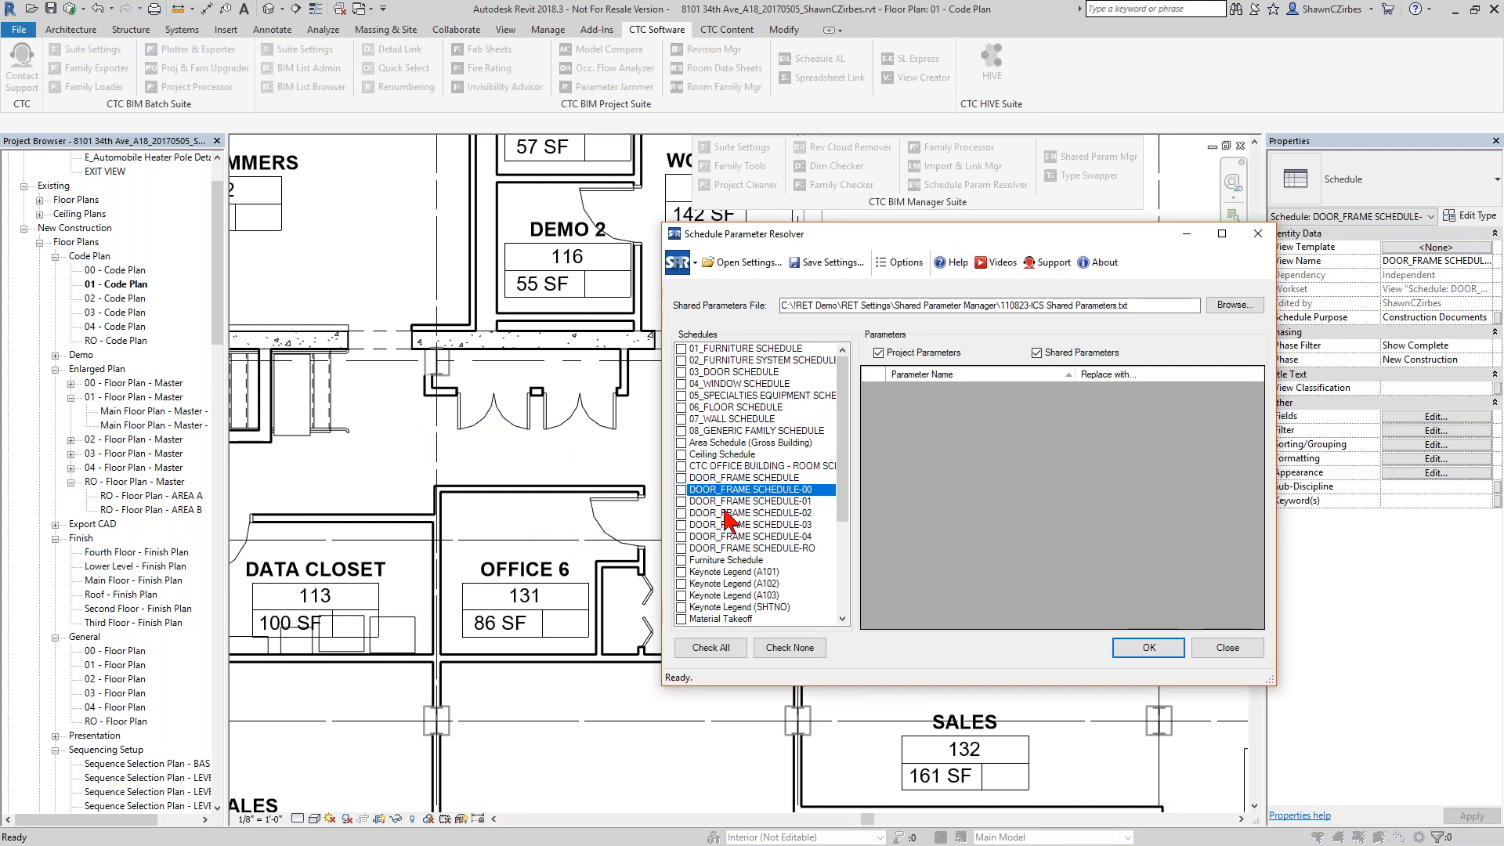
{"action": "left_click", "coordinate": [681, 490]}
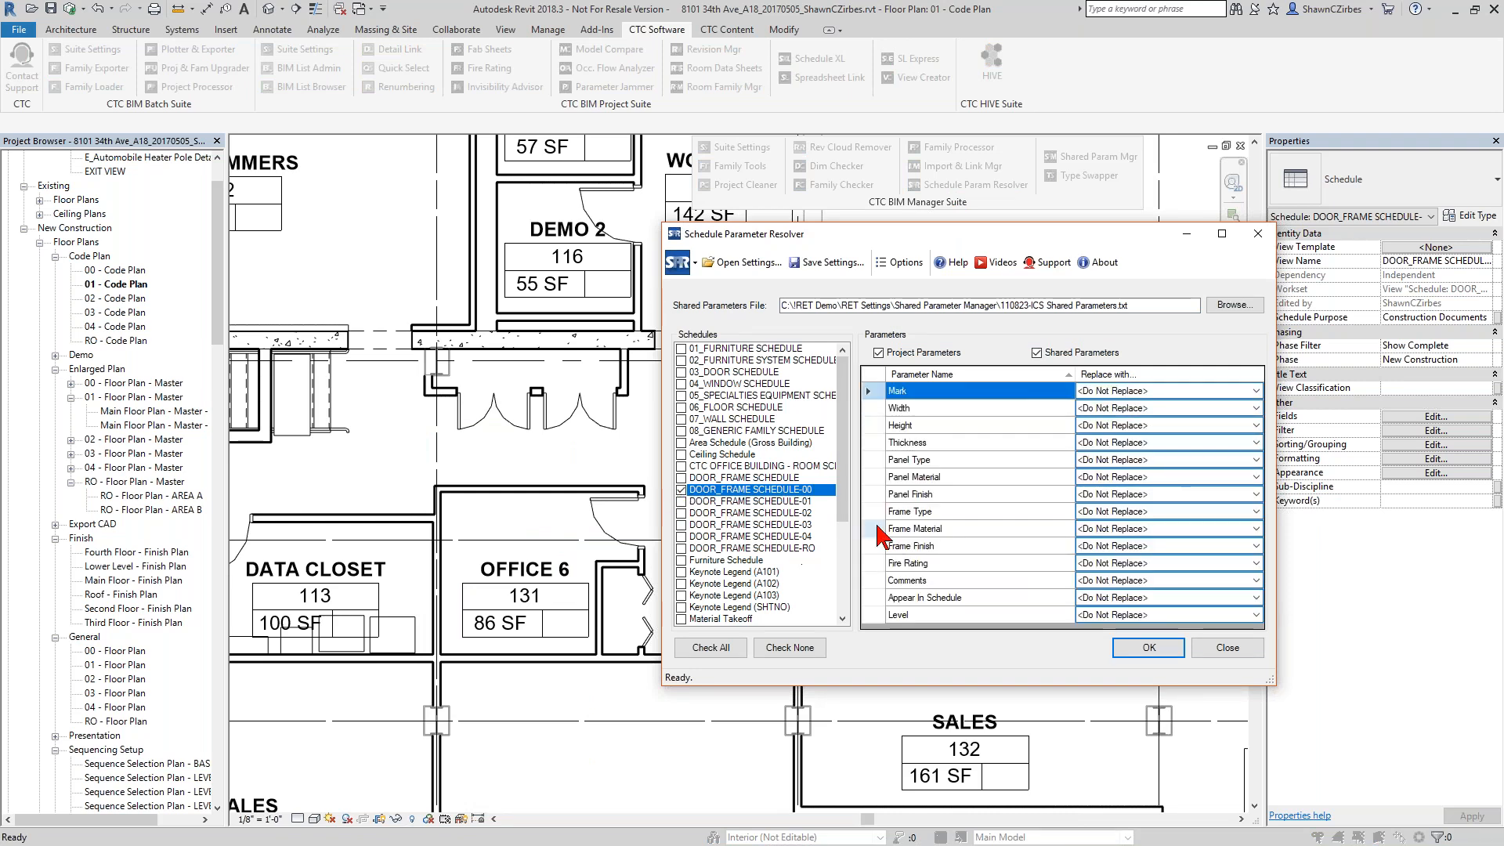
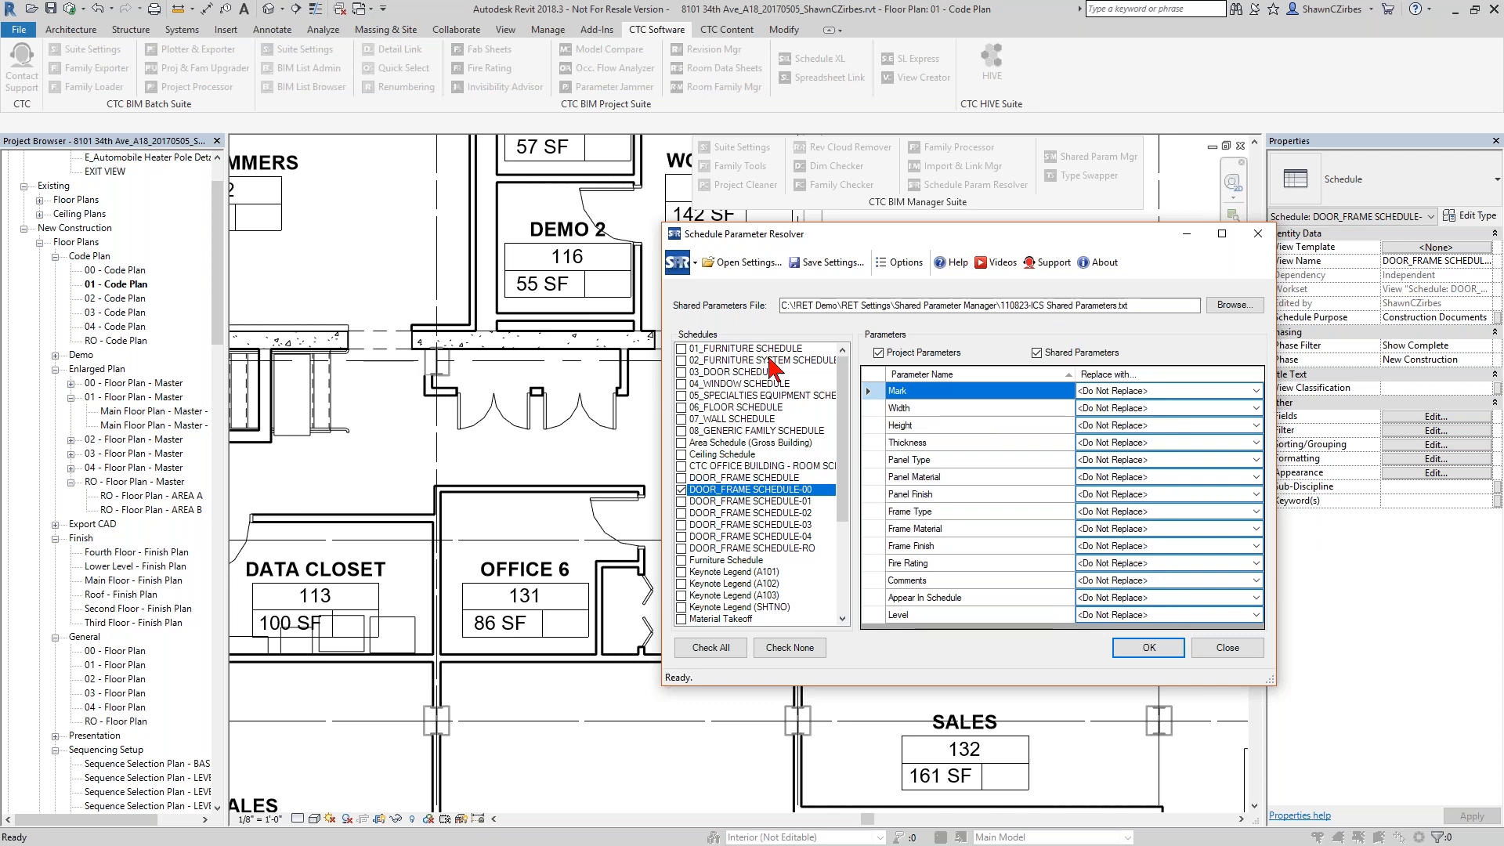
Select all schedules to review their combined parameter list, and close Schedule Parameter Resolver without replacing anything.
{"action": "left_click", "coordinate": [710, 649]}
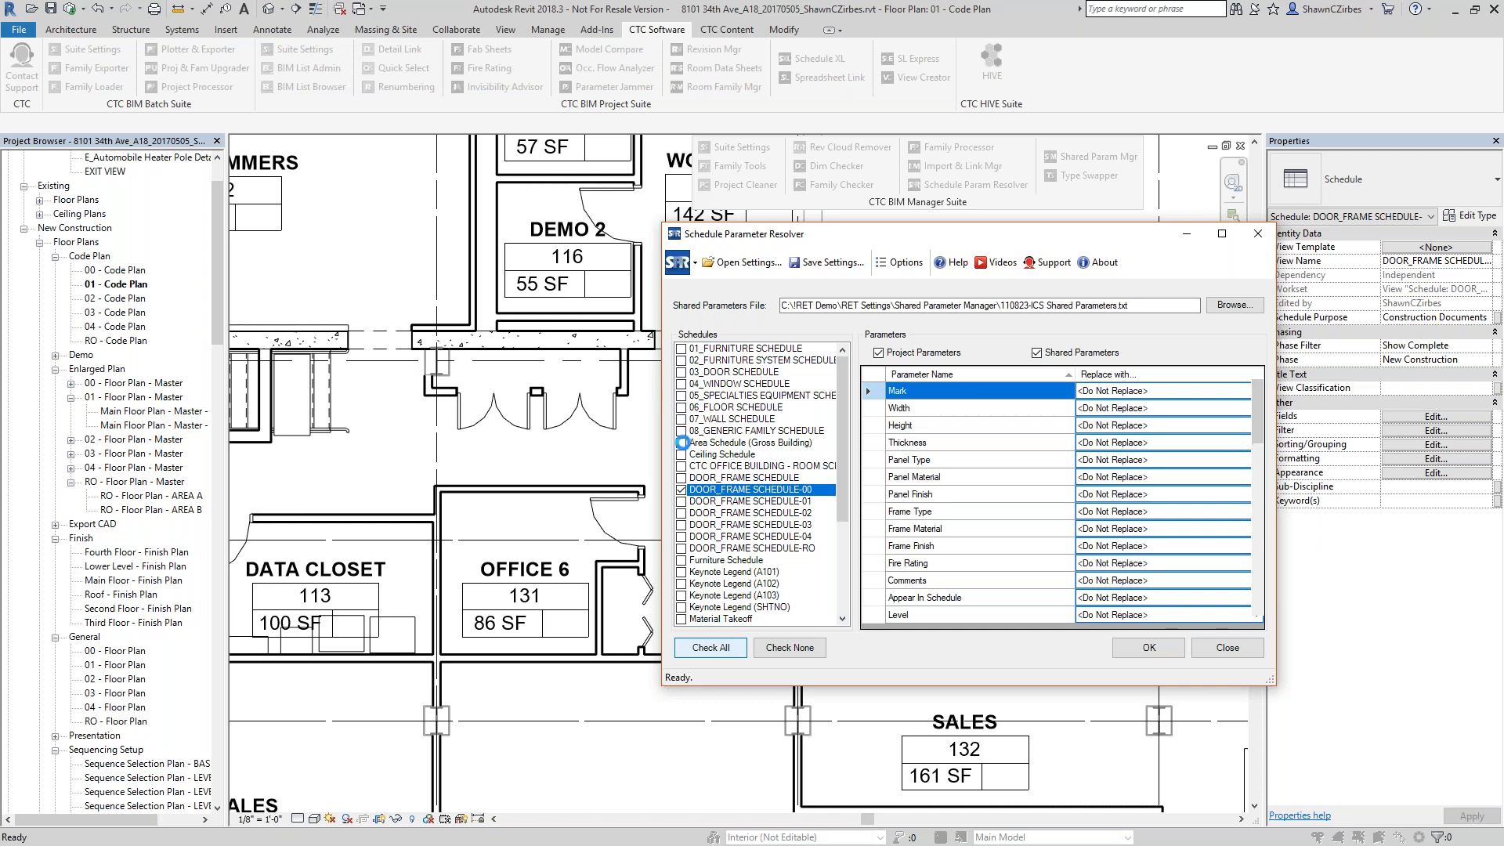
{"action": "left_click", "coordinate": [682, 491]}
{"action": "scroll", "coordinate": [943, 405], "scroll_direction": "down", "scroll_amount": 6}
{"action": "scroll", "coordinate": [940, 423], "scroll_direction": "down", "scroll_amount": 6}
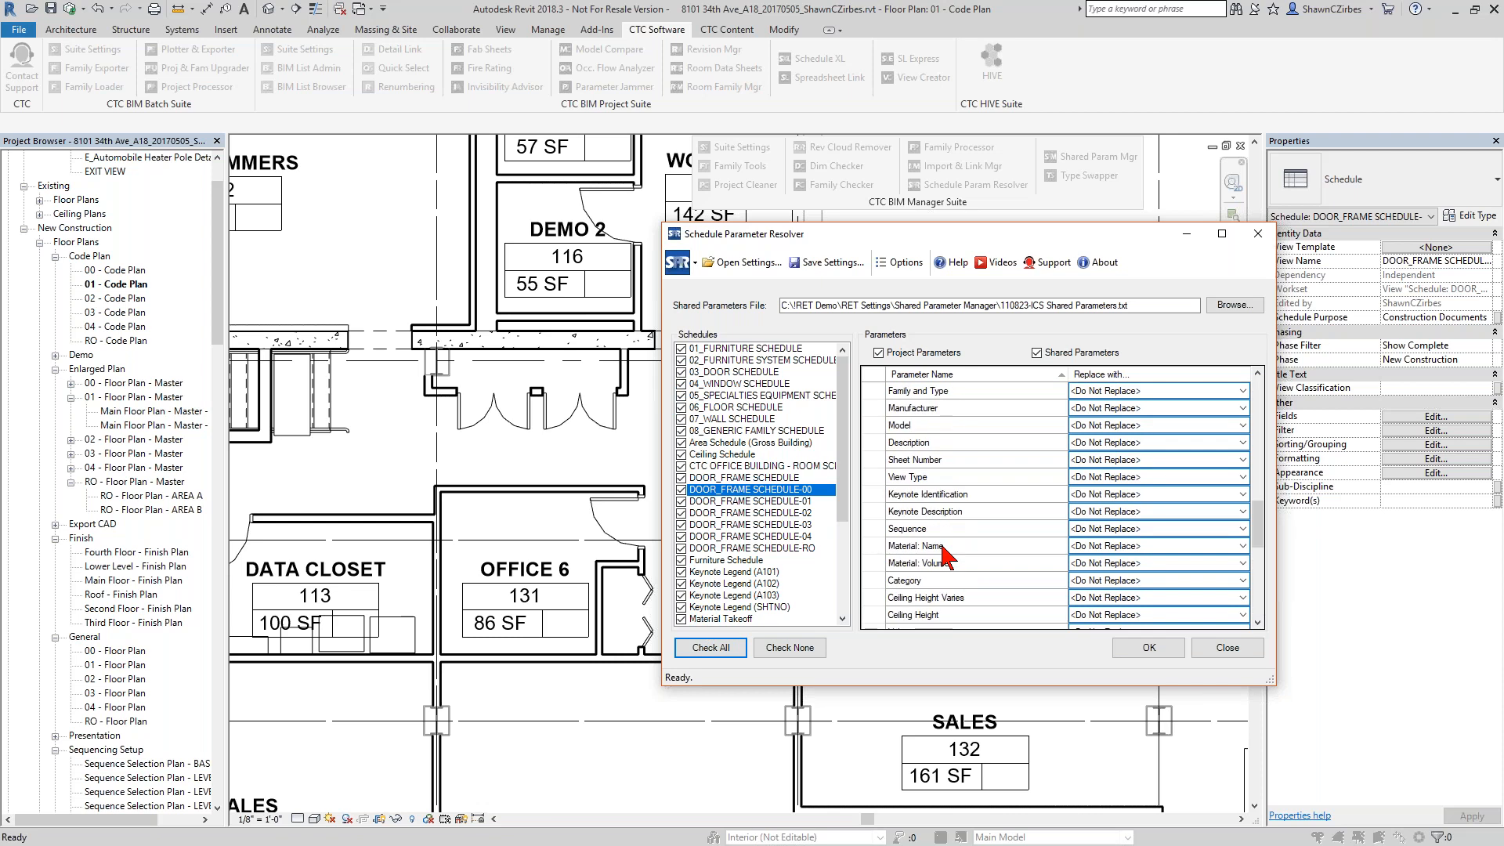
{"action": "scroll", "coordinate": [944, 548], "scroll_direction": "up", "scroll_amount": 12}
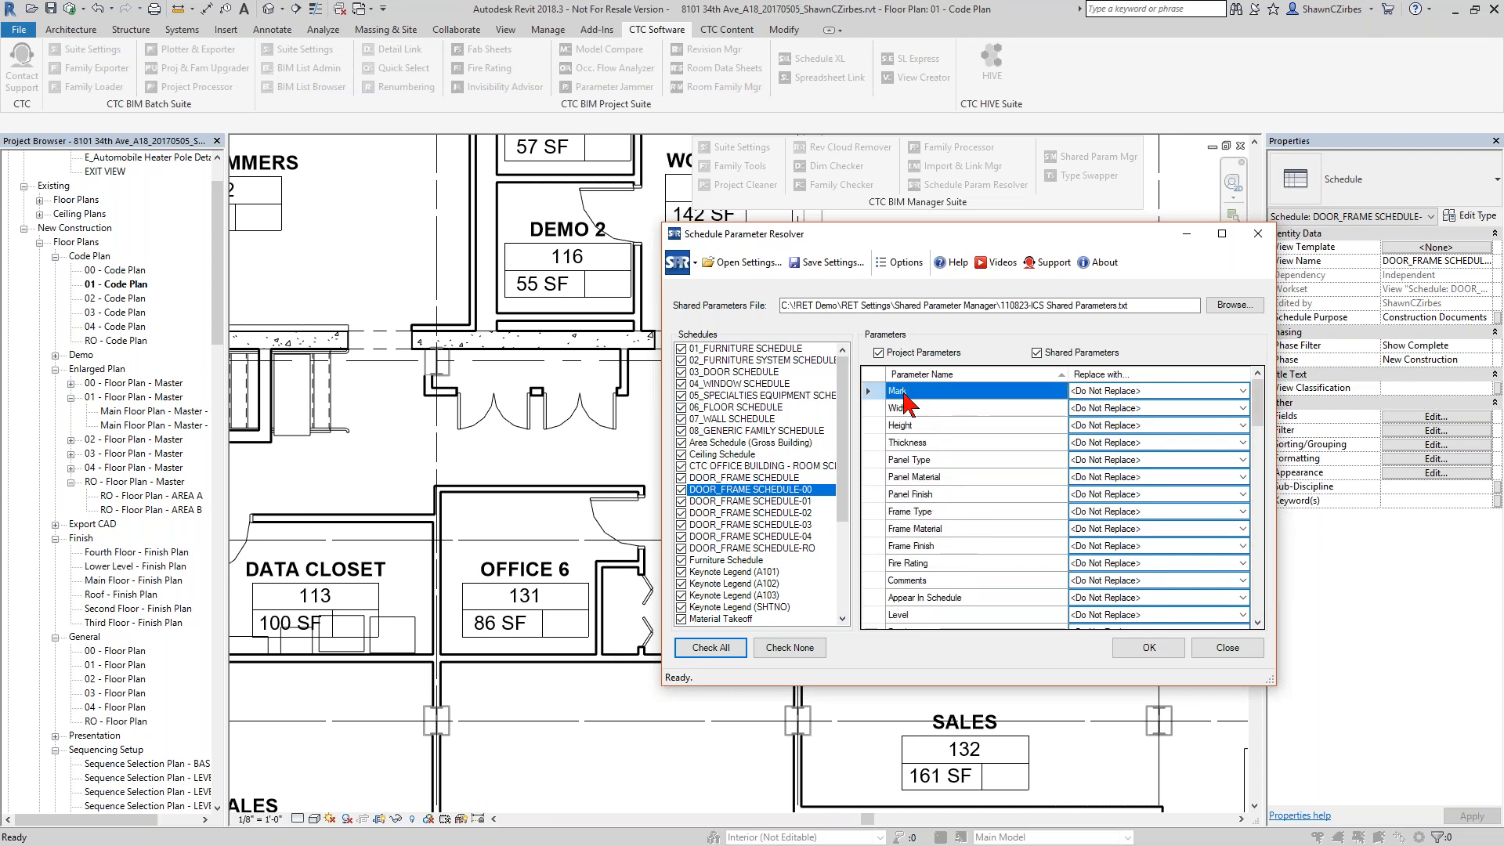
{"action": "mouse_move", "coordinate": [906, 398]}
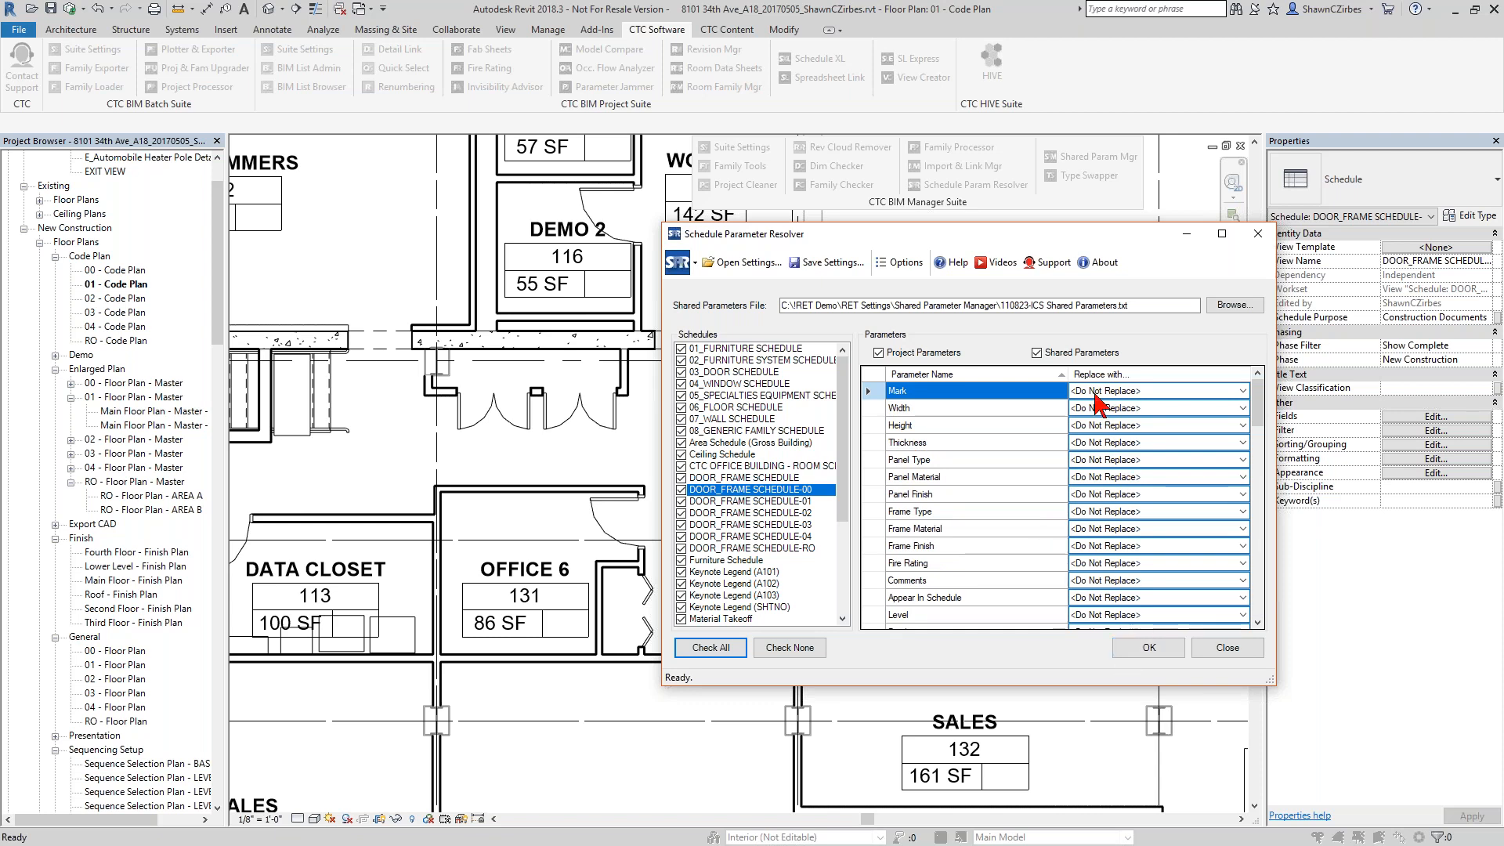
{"action": "mouse_move", "coordinate": [916, 452]}
{"action": "left_click", "coordinate": [1228, 647]}
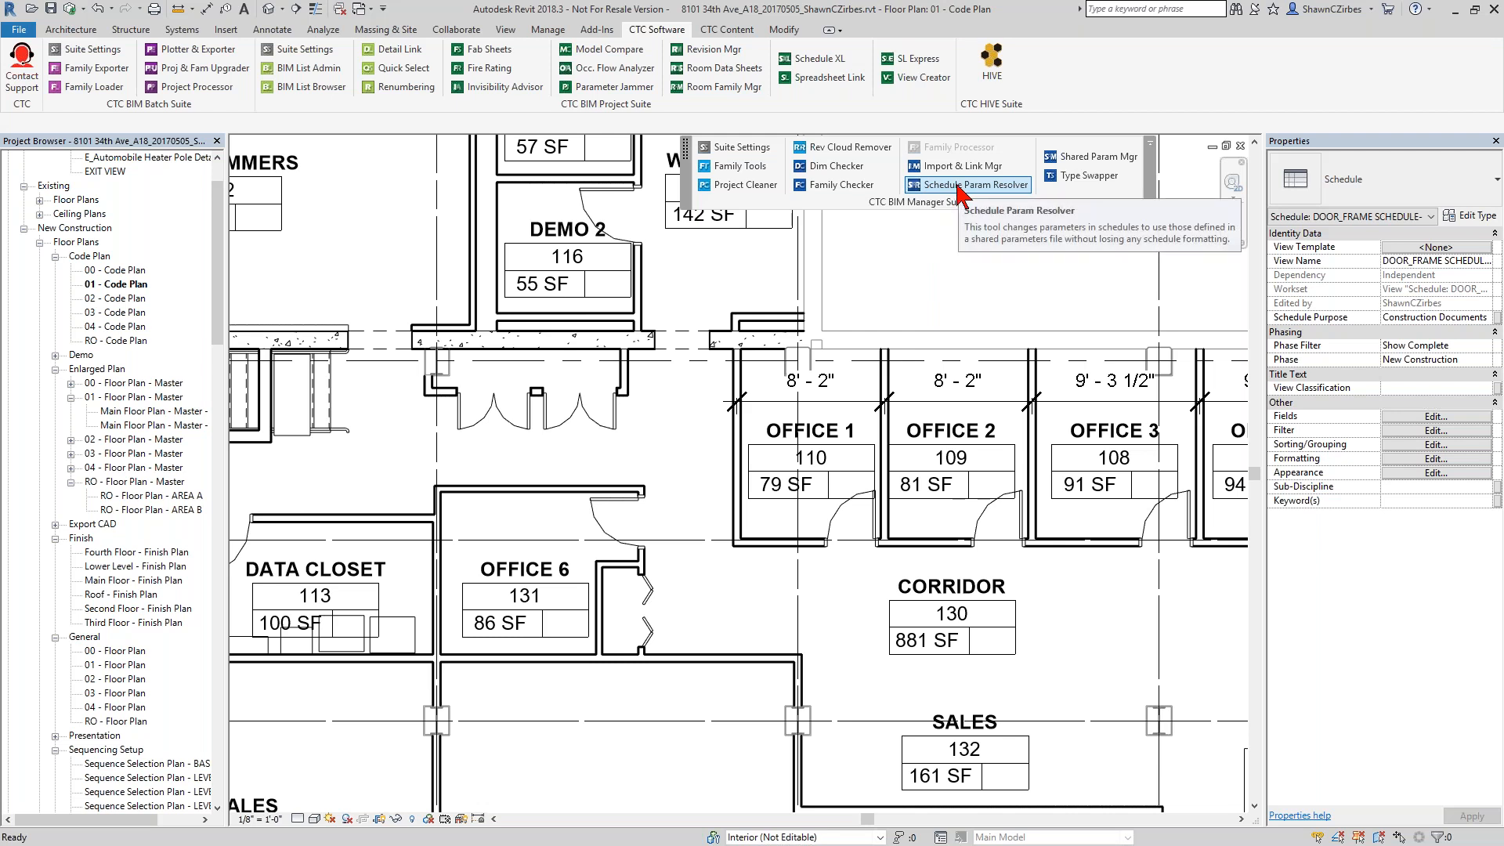
Reopen Schedule Parameter Resolver and select DOOR_FRAME SCHEDULE-00 and DOOR_FRAME SCHEDULE to list their combined parameters.
{"action": "left_click", "coordinate": [962, 196]}
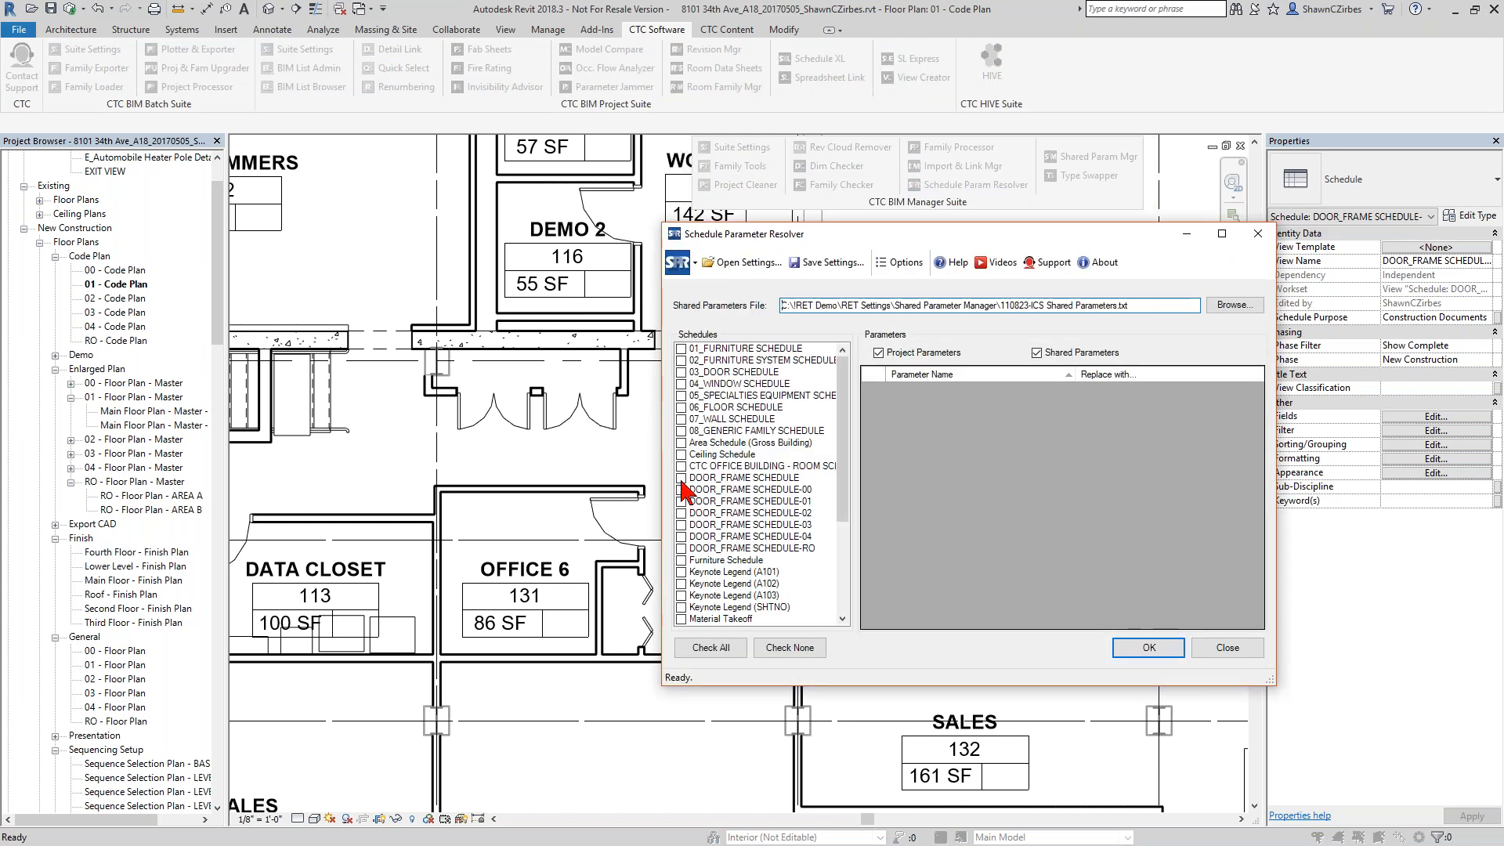
{"action": "left_click", "coordinate": [682, 493]}
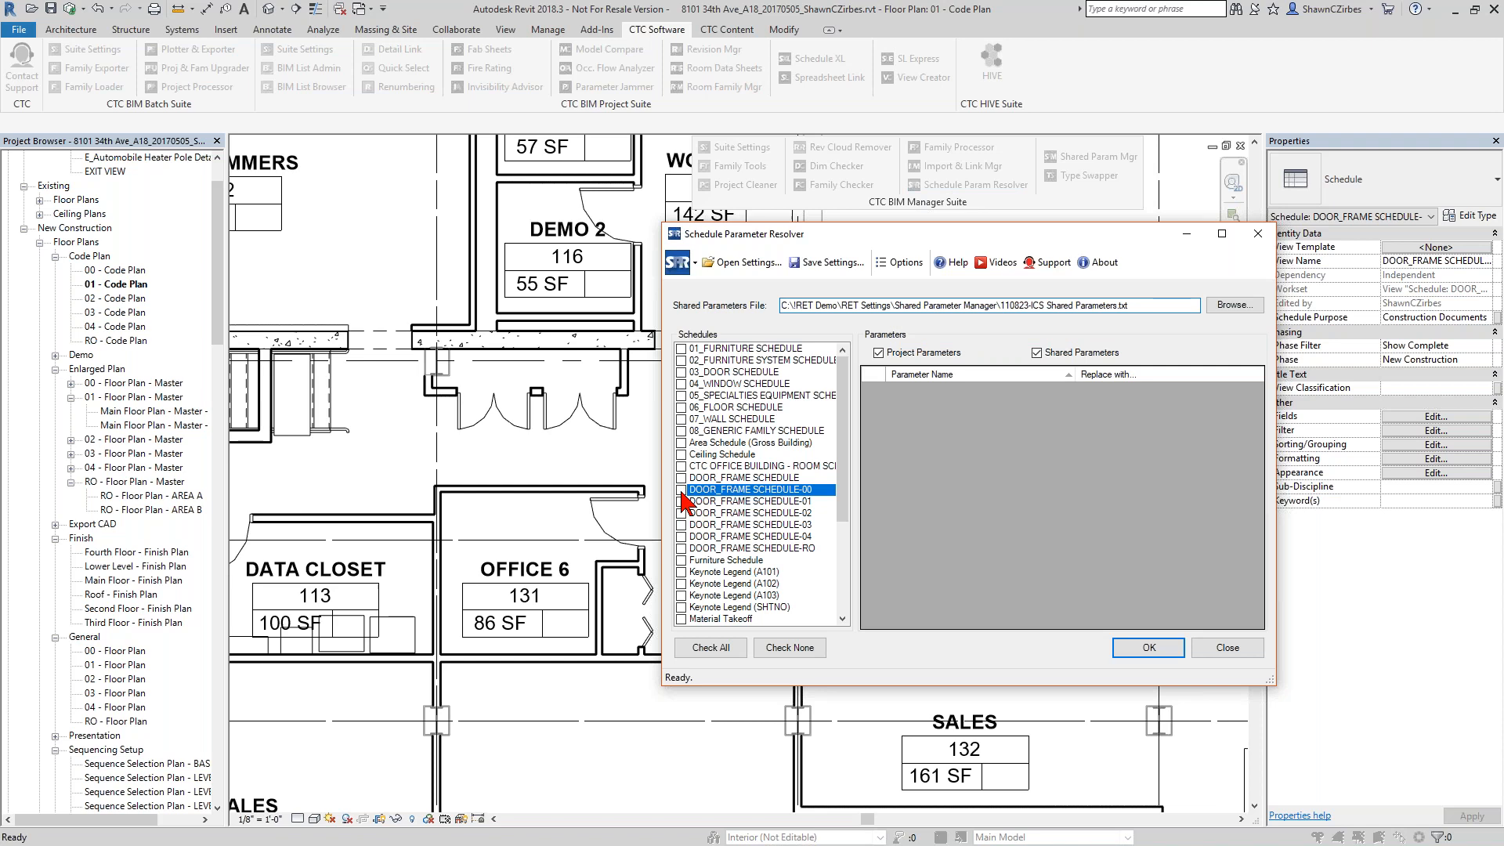
{"action": "left_click", "coordinate": [682, 490]}
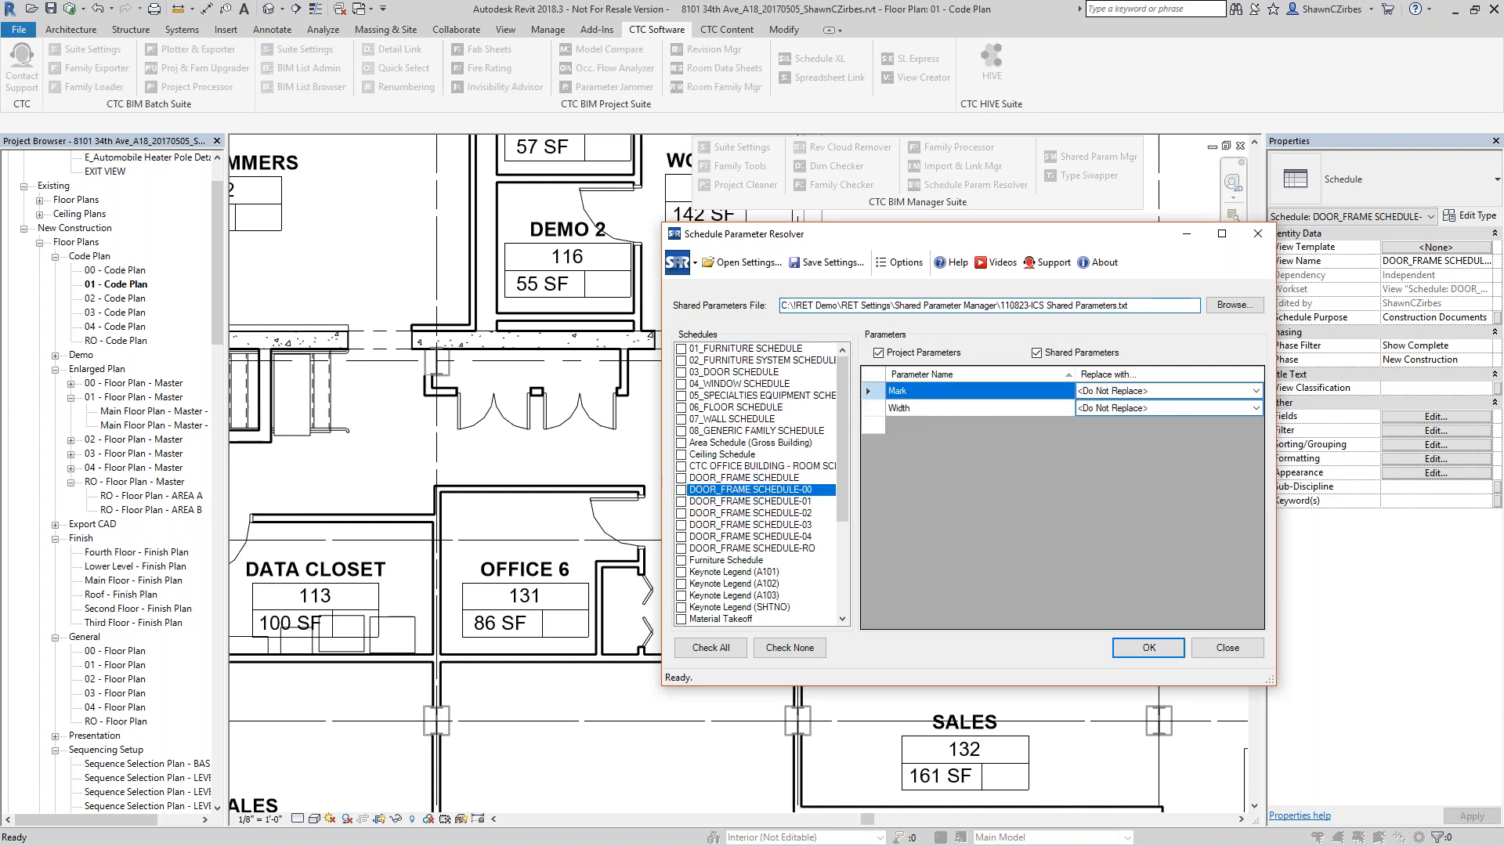
{"action": "left_click", "coordinate": [681, 478]}
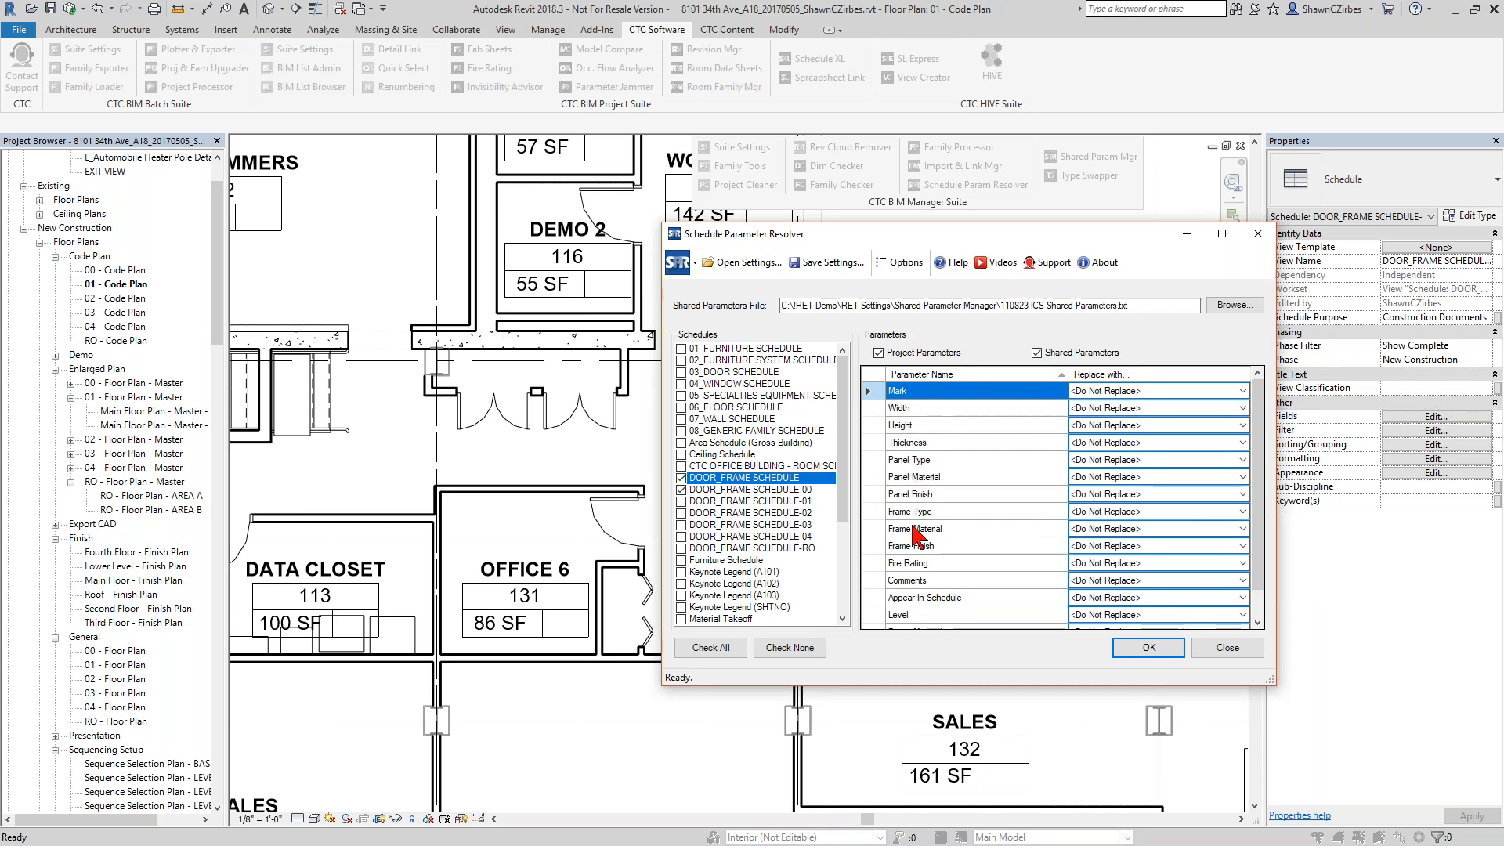
Examine the IDs and schedules behind the Comments parameter and the duplicated Frame Material parameters.
{"action": "scroll", "coordinate": [915, 537], "scroll_direction": "down", "scroll_amount": 1}
{"action": "mouse_move", "coordinate": [916, 555]}
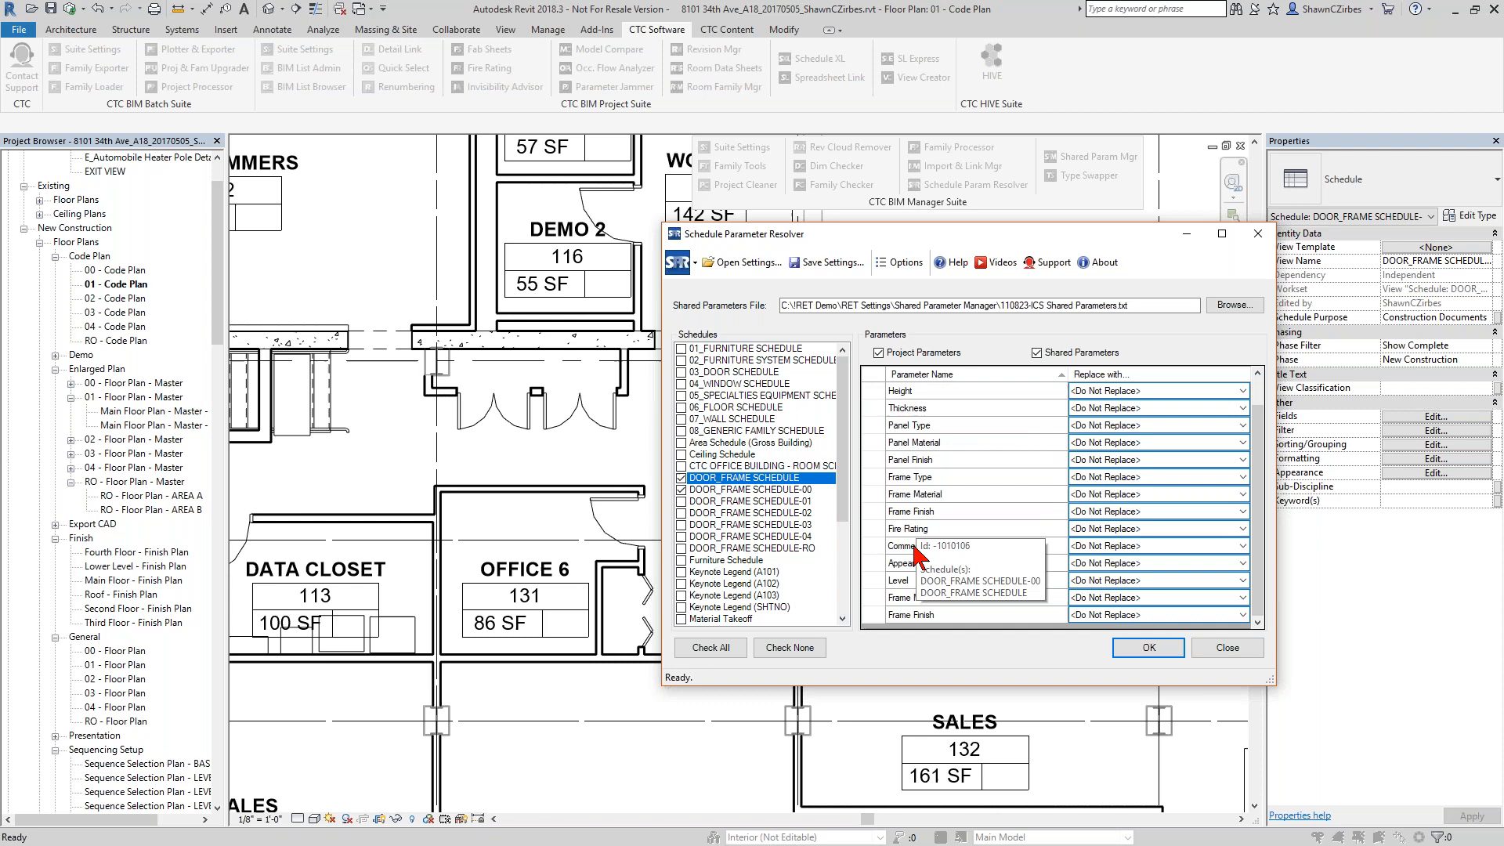
{"action": "mouse_move", "coordinate": [907, 588]}
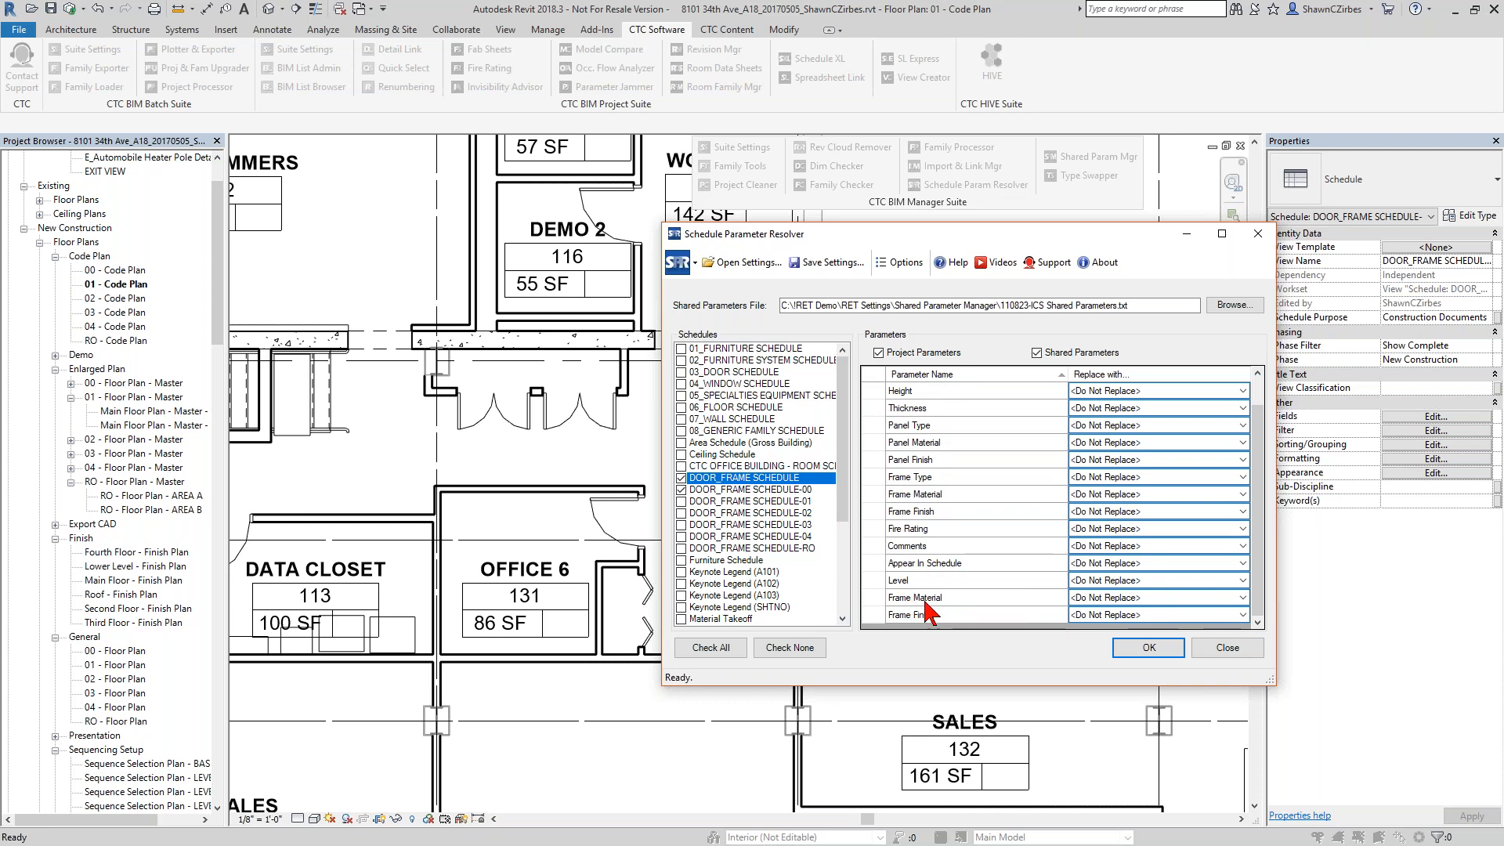
{"action": "mouse_move", "coordinate": [926, 502]}
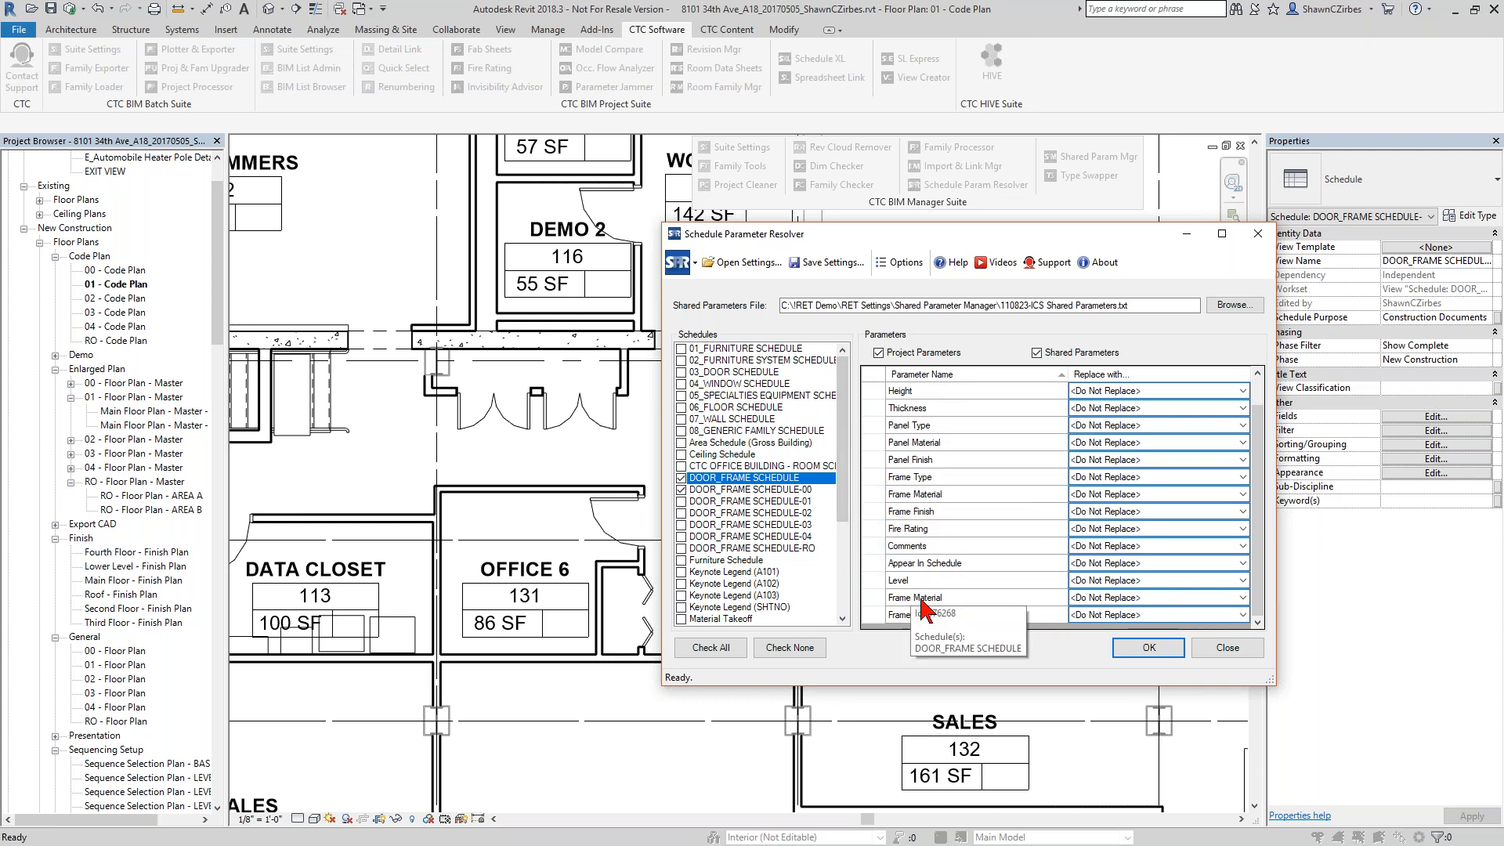
{"action": "left_click", "coordinate": [914, 495]}
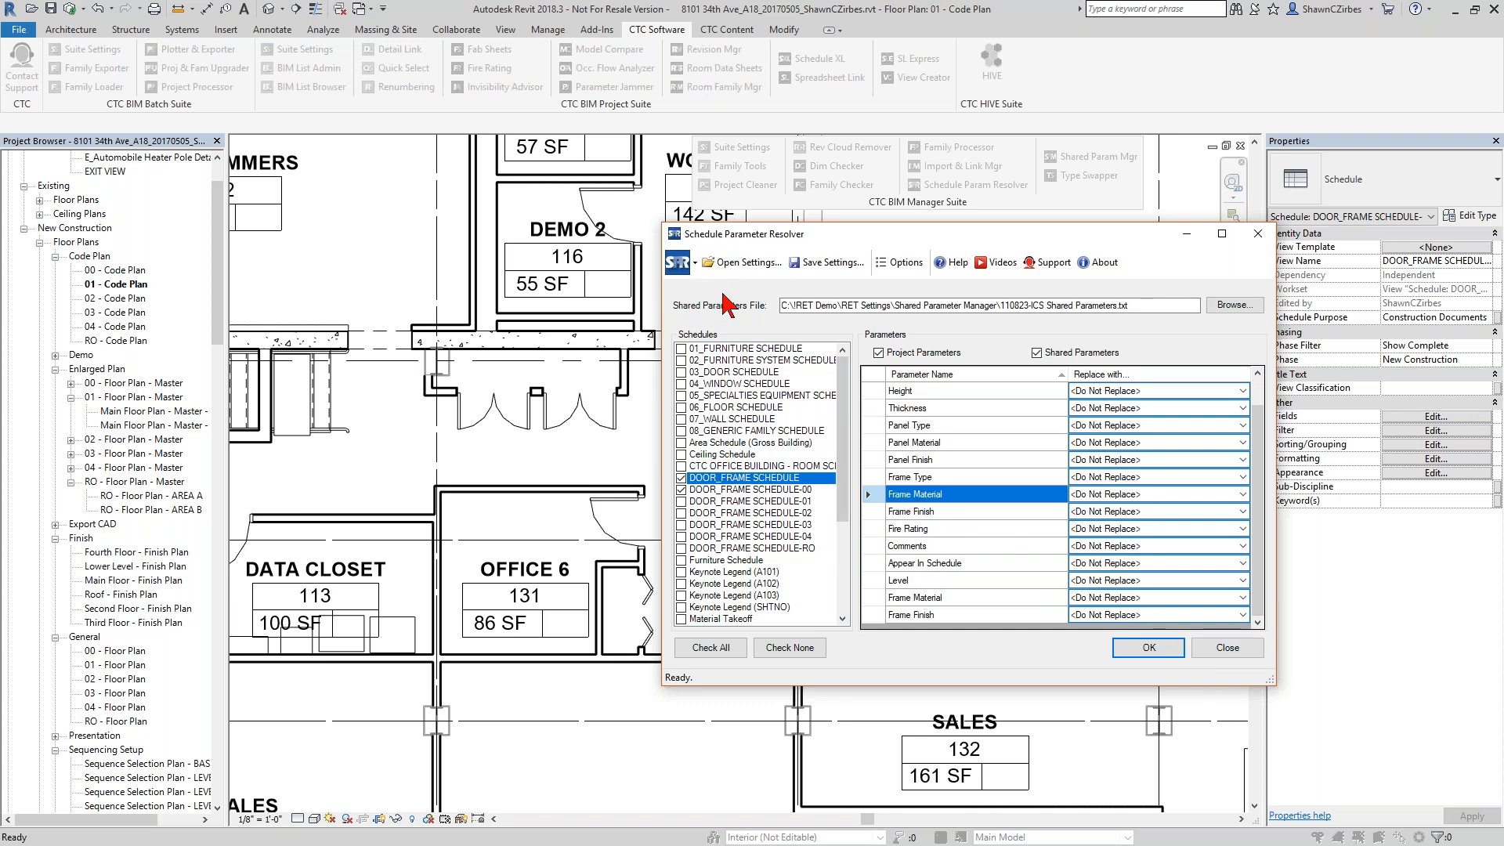
Compare the IDs and schedules of the Thickness and last Frame Finish parameters, and close Schedule Parameter Resolver.
{"action": "left_click", "coordinate": [695, 267]}
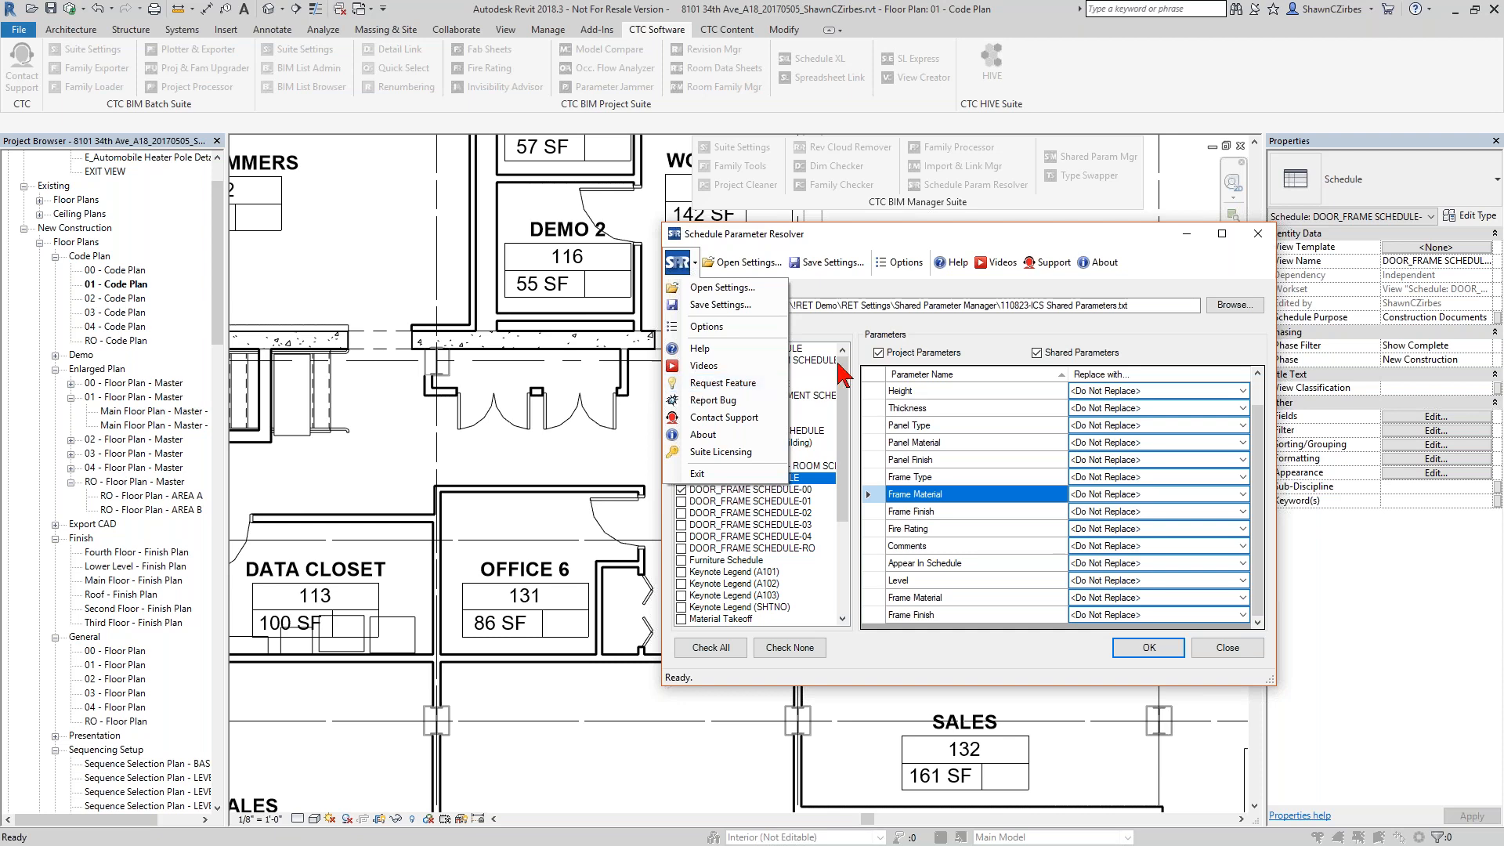
{"action": "left_click", "coordinate": [1001, 345]}
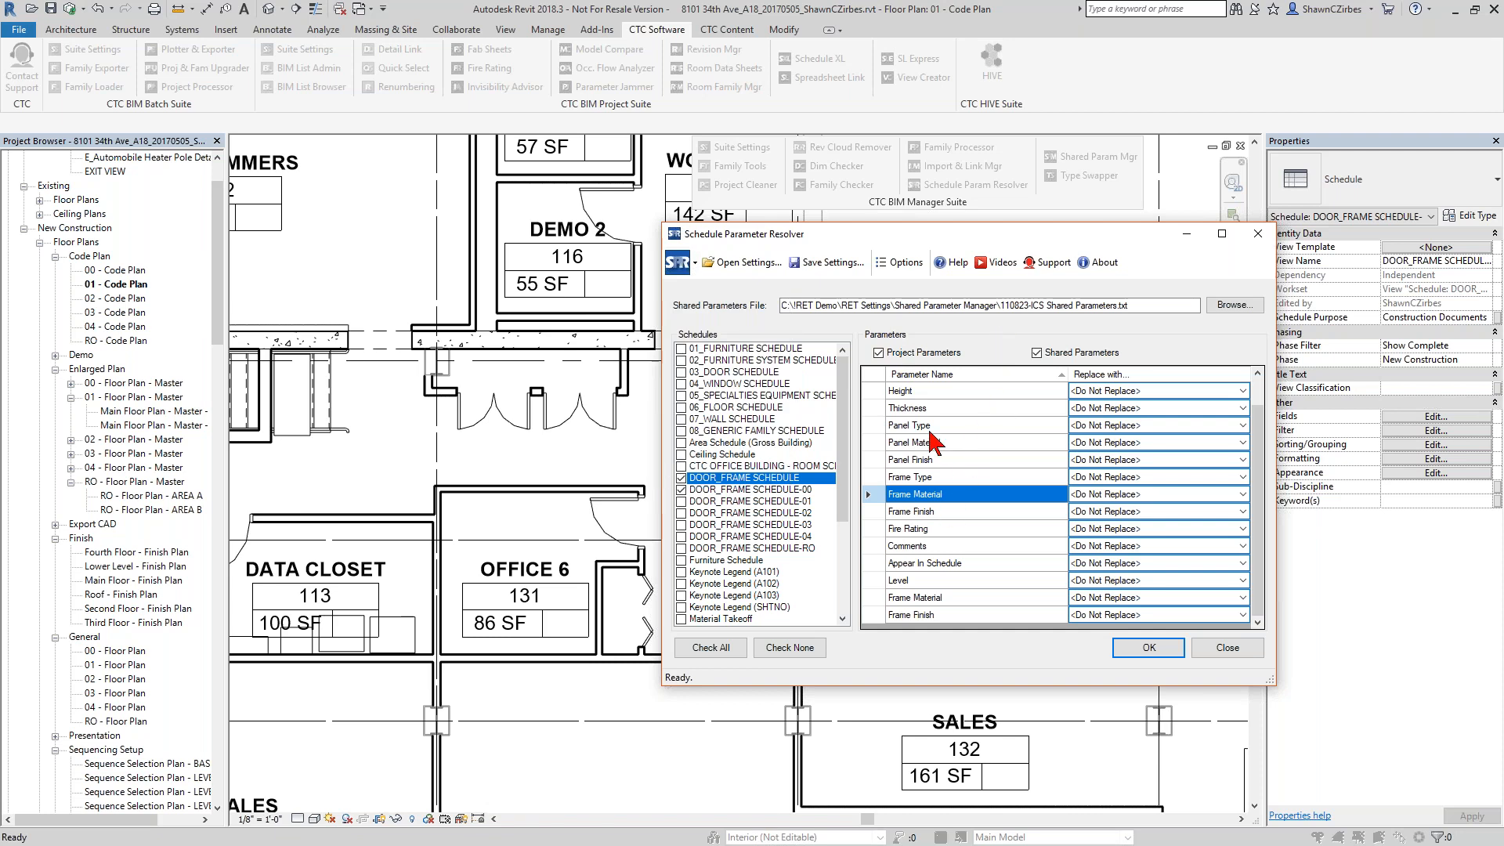
{"action": "mouse_move", "coordinate": [928, 415]}
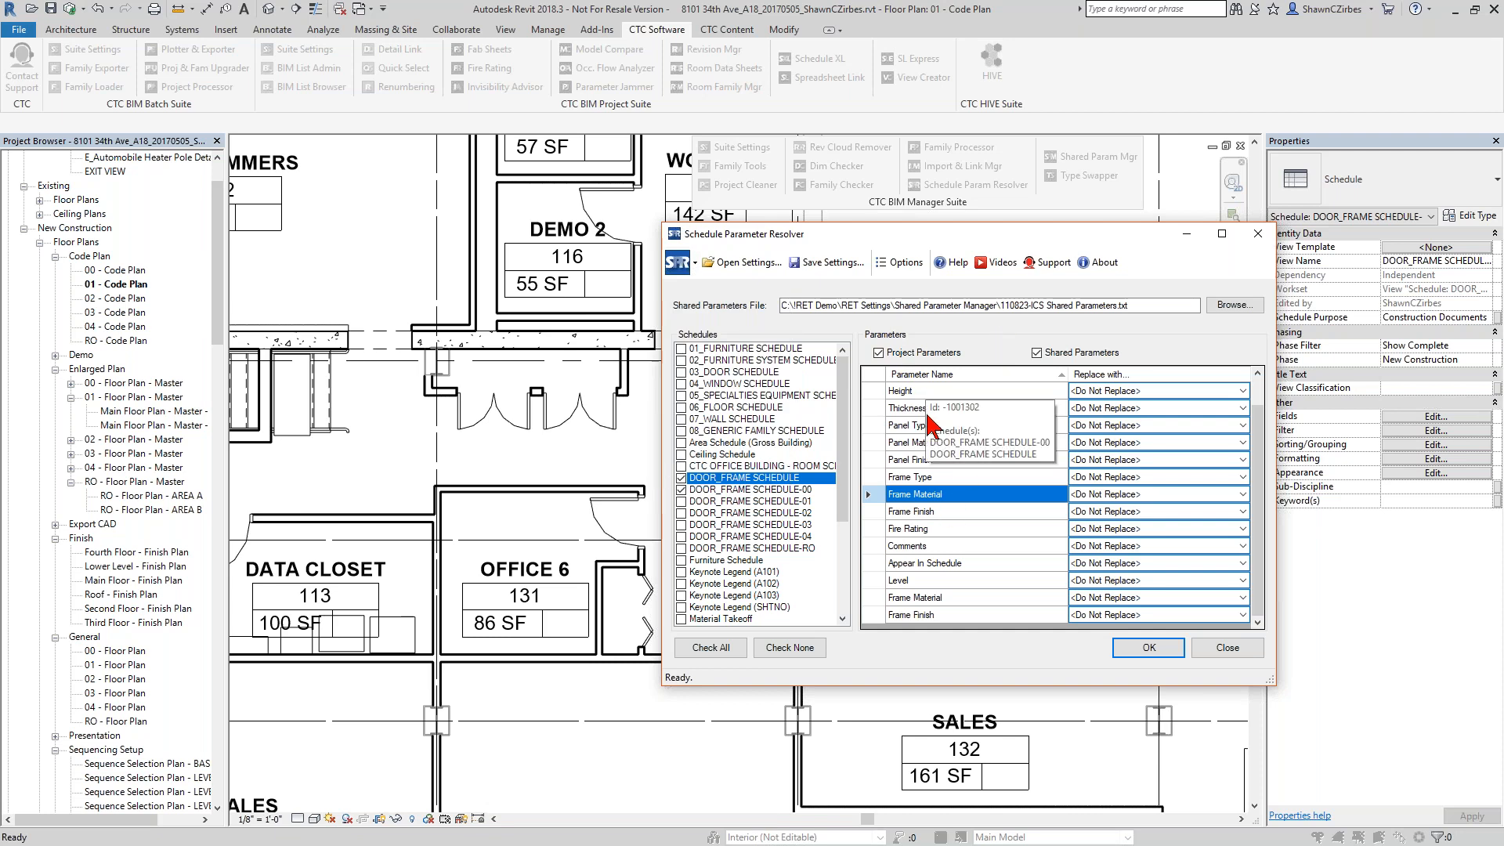
{"action": "mouse_move", "coordinate": [957, 626]}
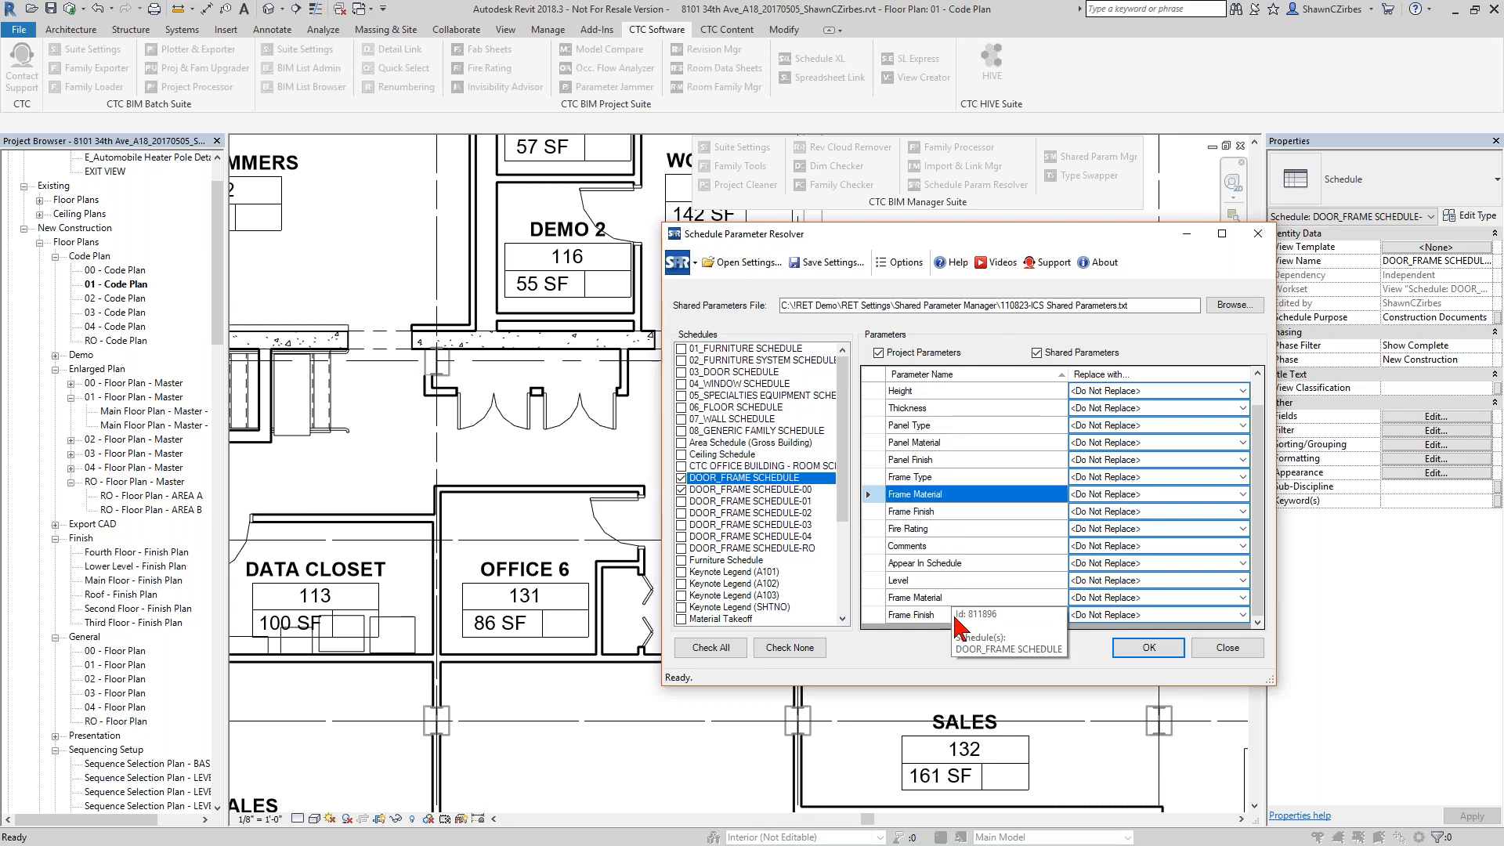
{"action": "left_click", "coordinate": [1257, 234]}
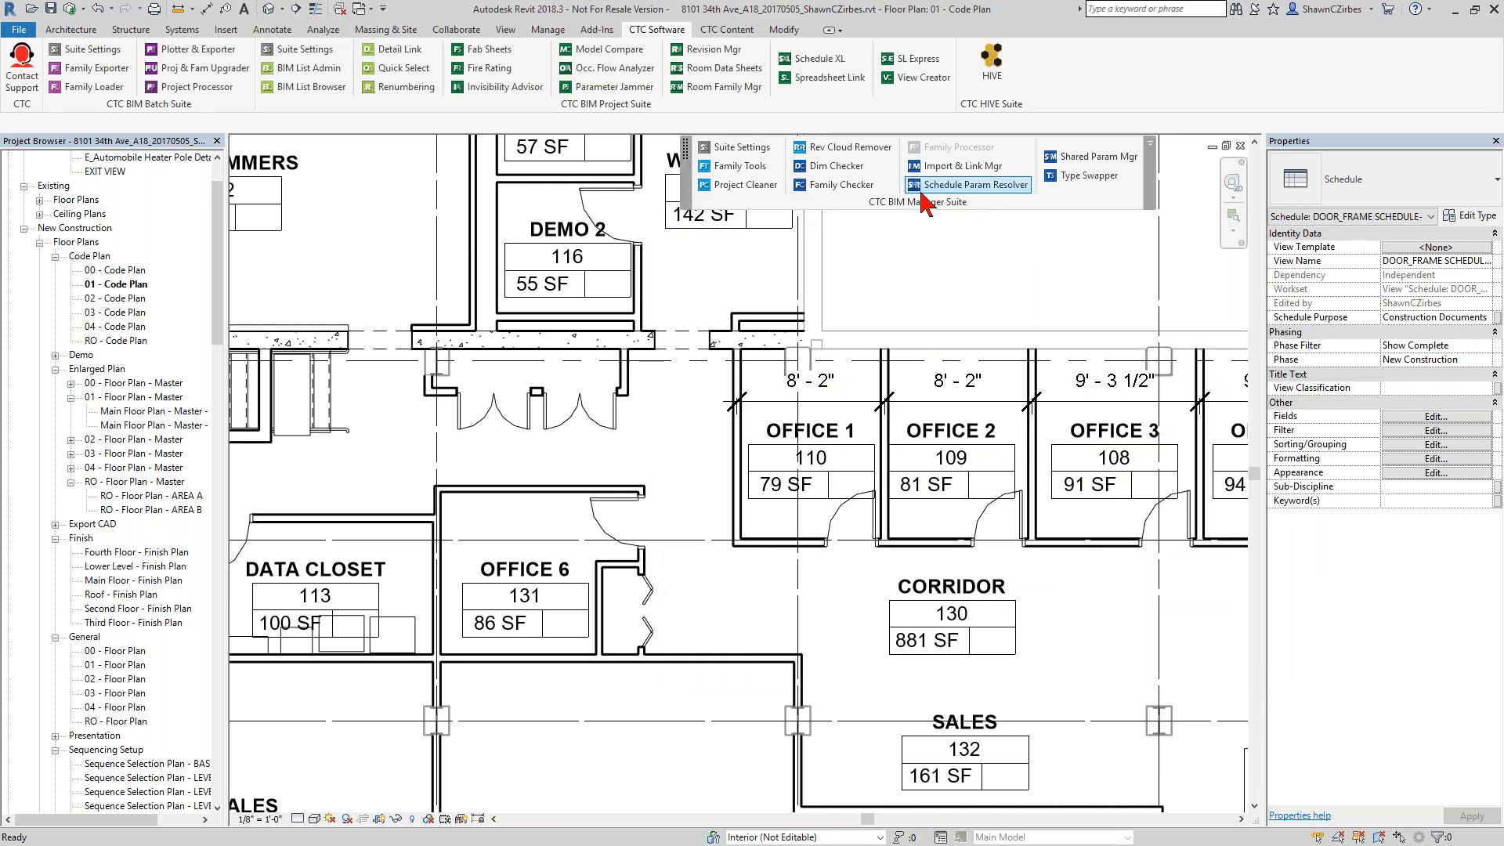
Open Project Cleaner and look over the views grouped by sheet.
{"action": "left_click", "coordinate": [743, 188]}
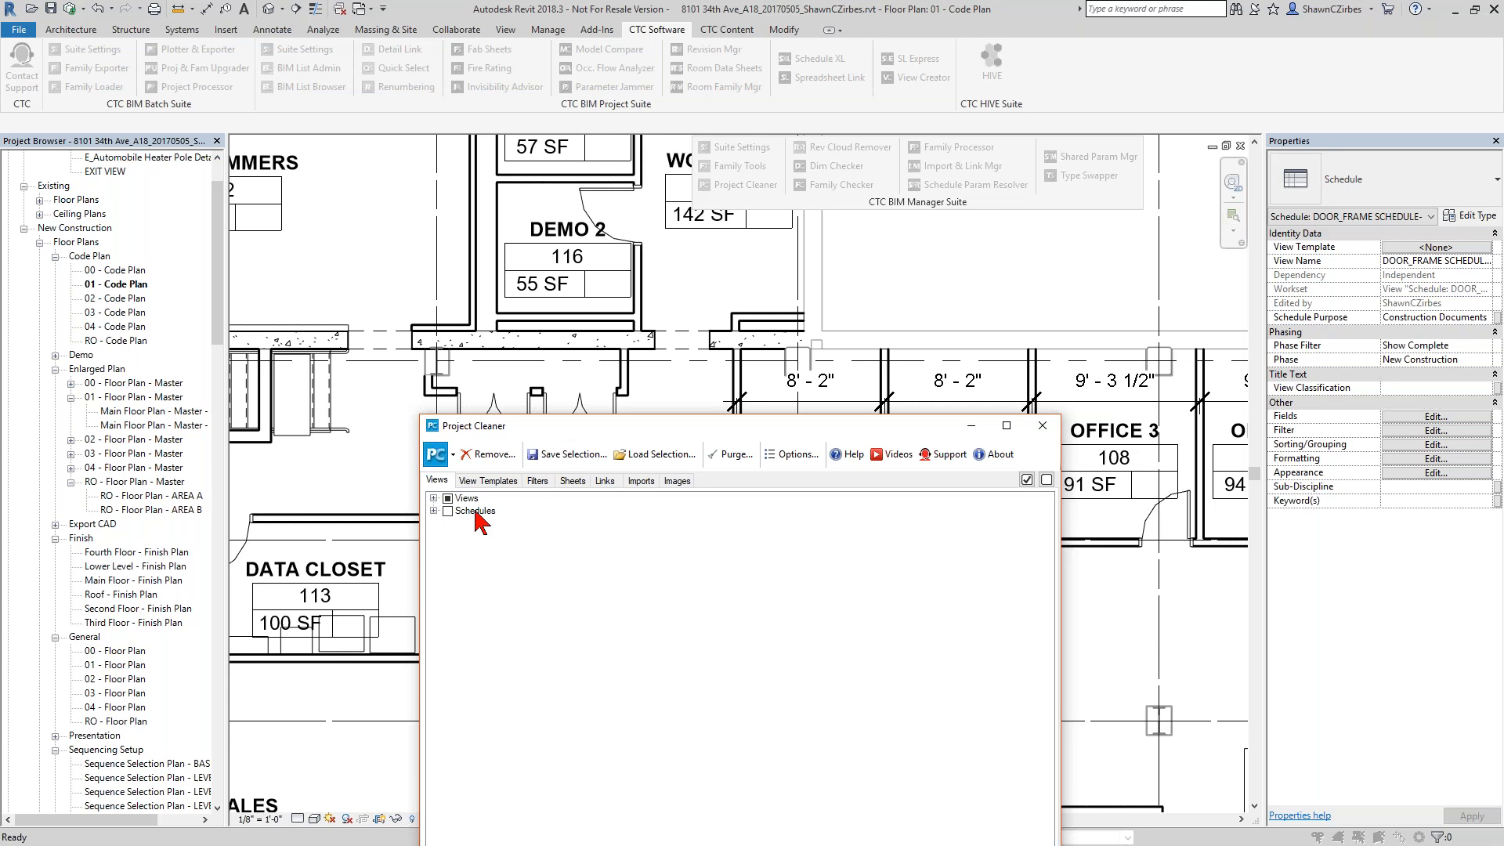
{"action": "left_click", "coordinate": [433, 498]}
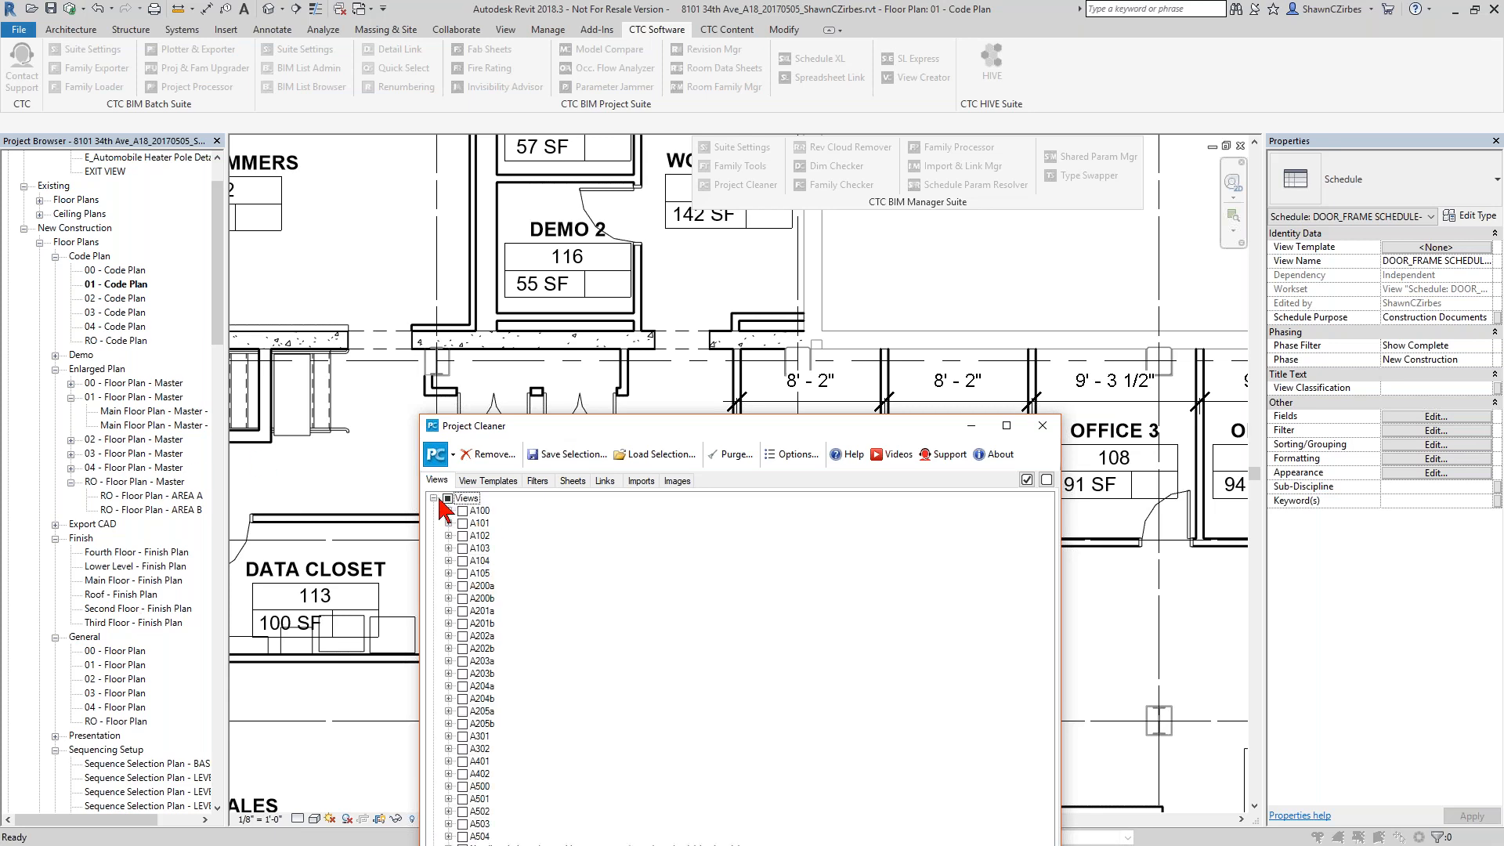
{"action": "left_click", "coordinate": [434, 498]}
Expand the view templates to see the unused types, and unmark the Unused group.
{"action": "left_click", "coordinate": [490, 480]}
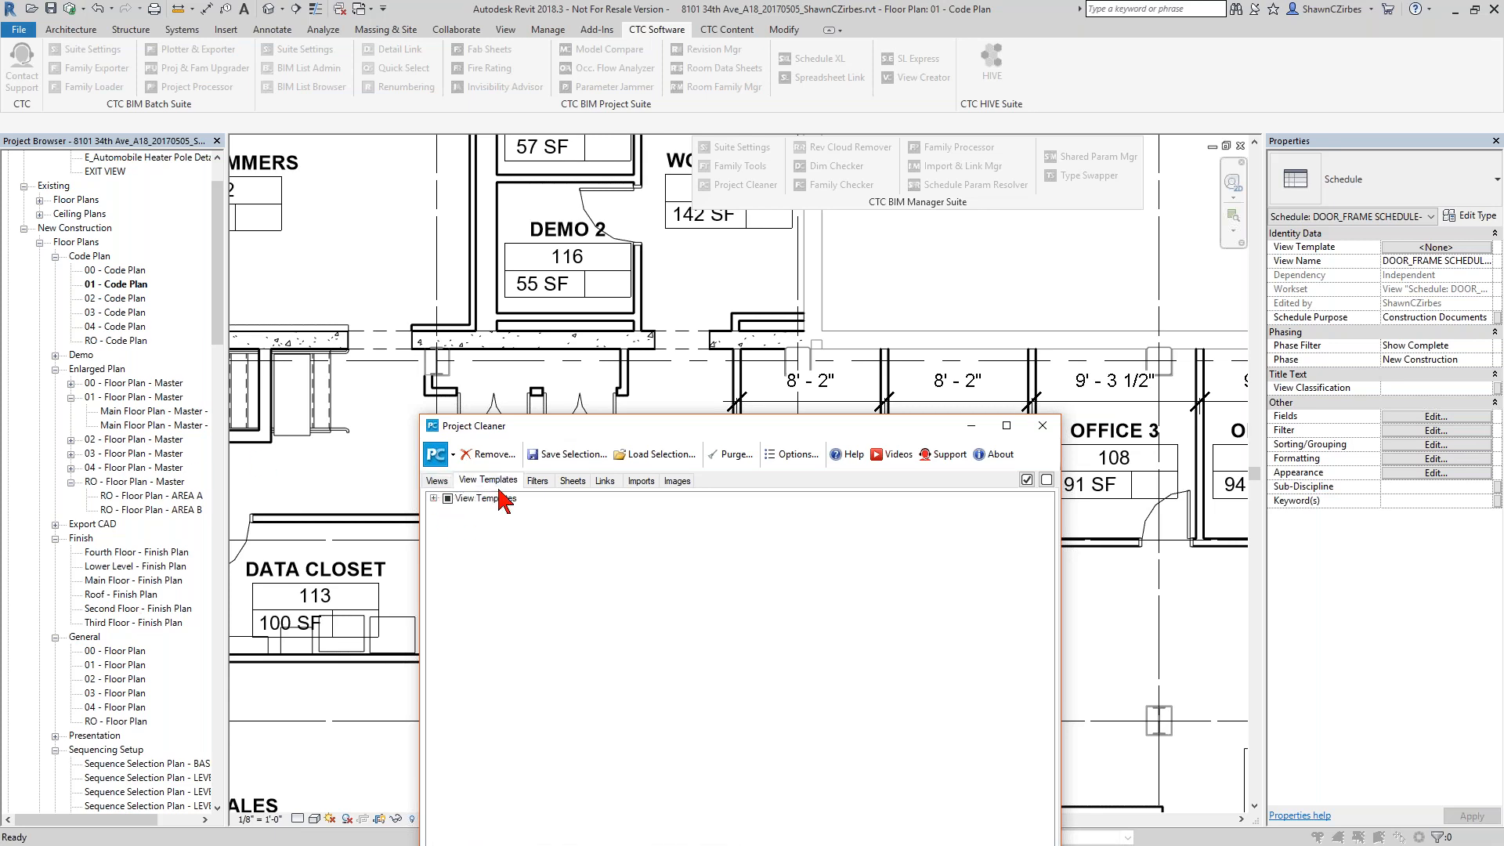
{"action": "left_click", "coordinate": [445, 499]}
{"action": "left_click", "coordinate": [433, 499]}
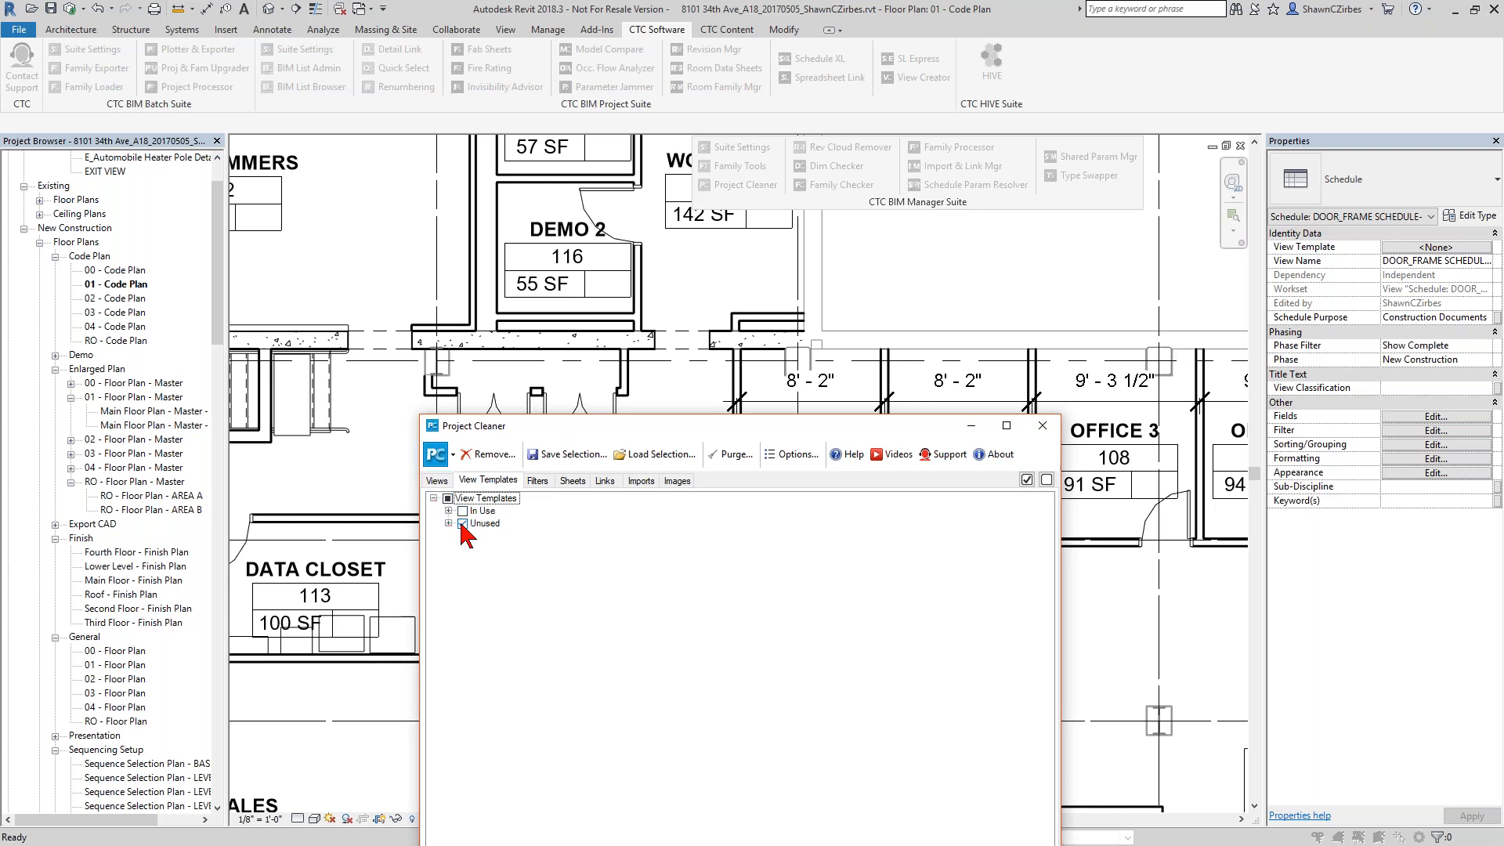
{"action": "left_click", "coordinate": [448, 524]}
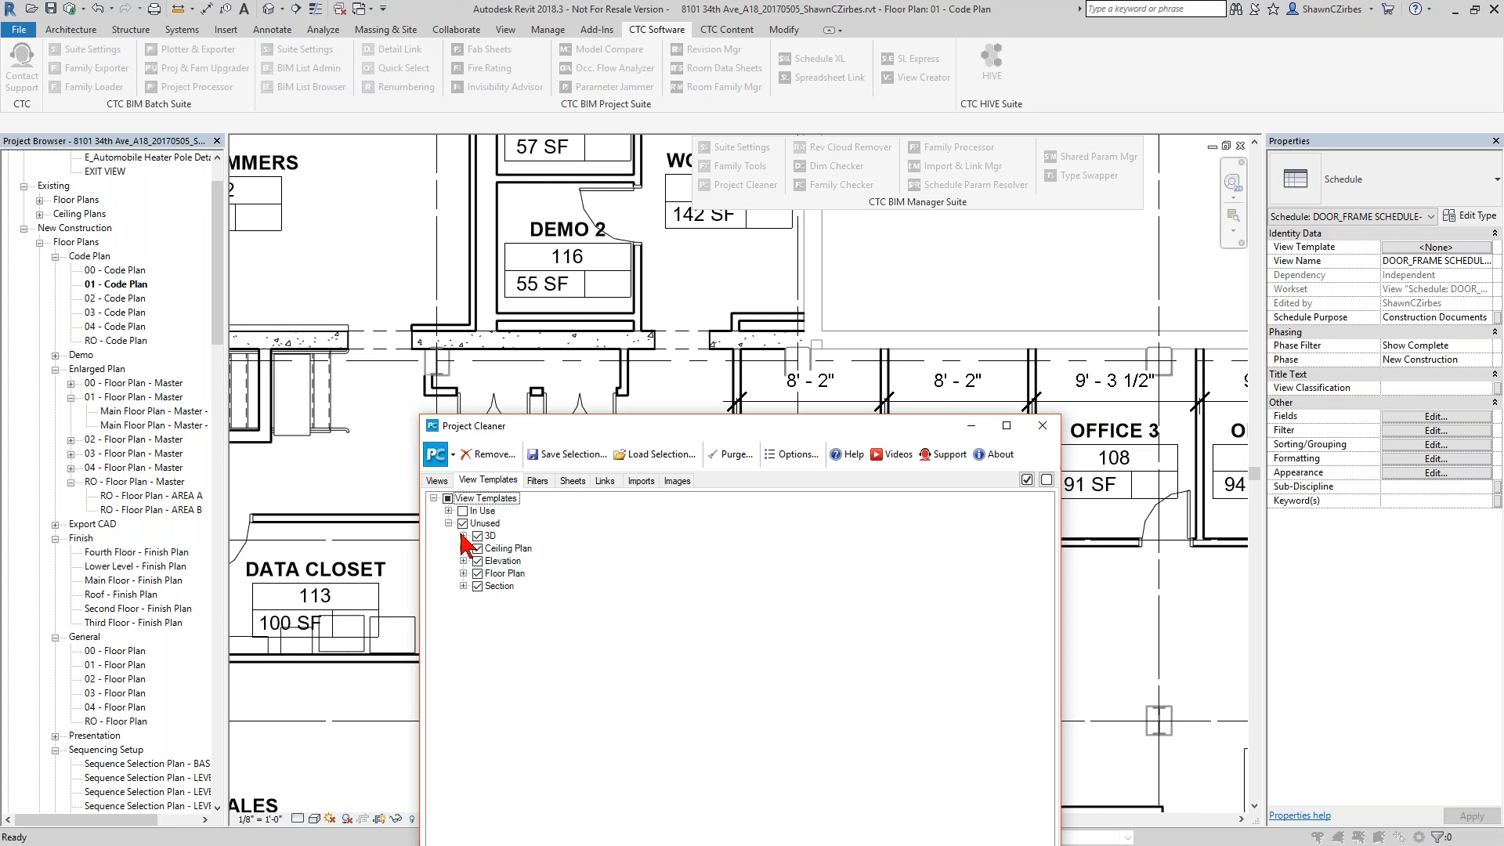
{"action": "left_click", "coordinate": [462, 523]}
{"action": "left_click", "coordinate": [449, 523]}
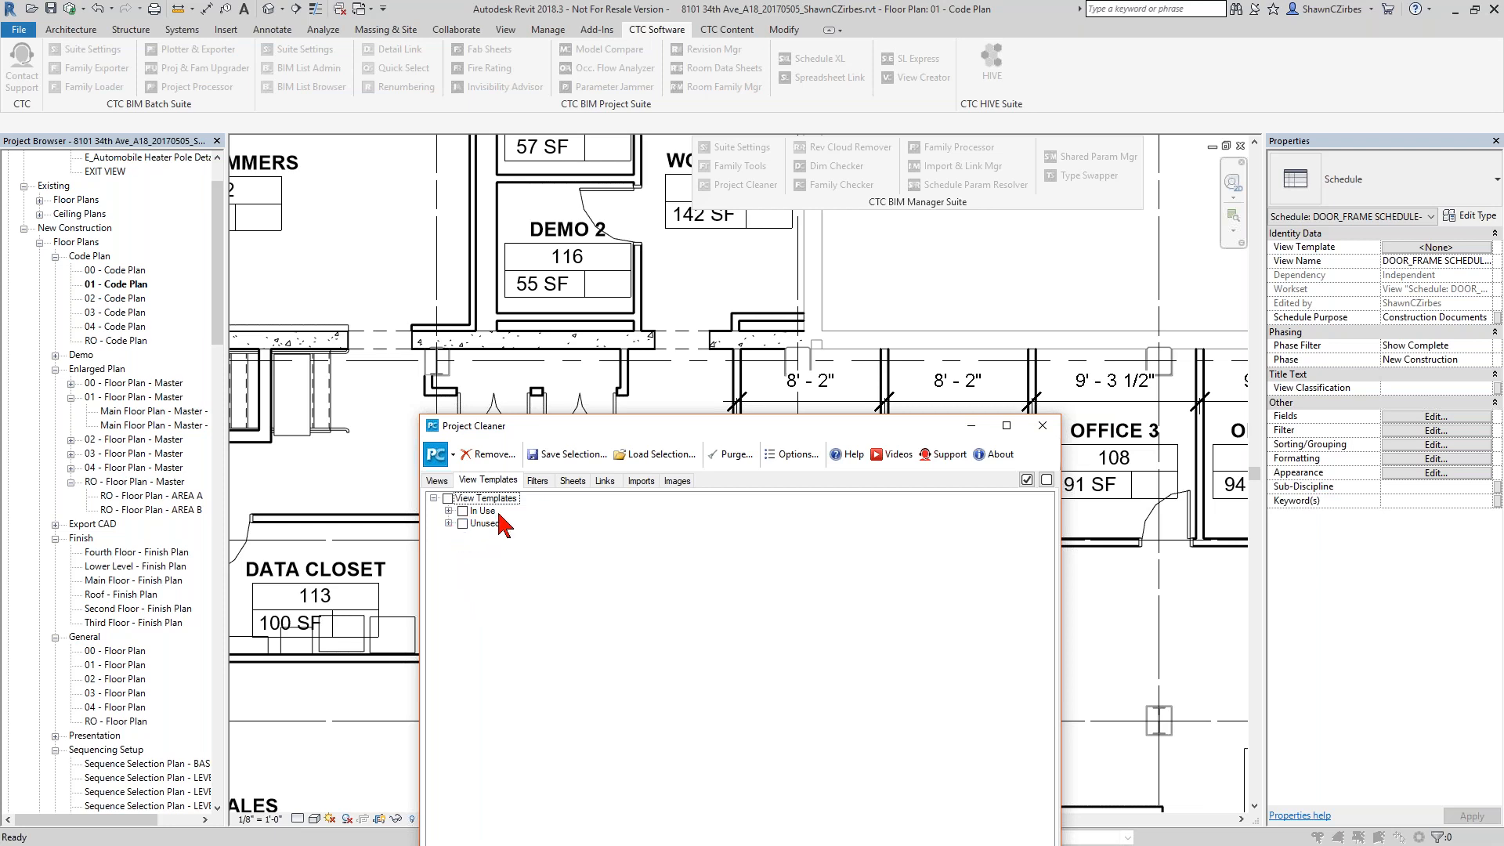
Look through the filters, sheets, links, imports and images that Project Cleaner can remove.
{"action": "left_click", "coordinate": [538, 481]}
{"action": "left_click", "coordinate": [573, 481]}
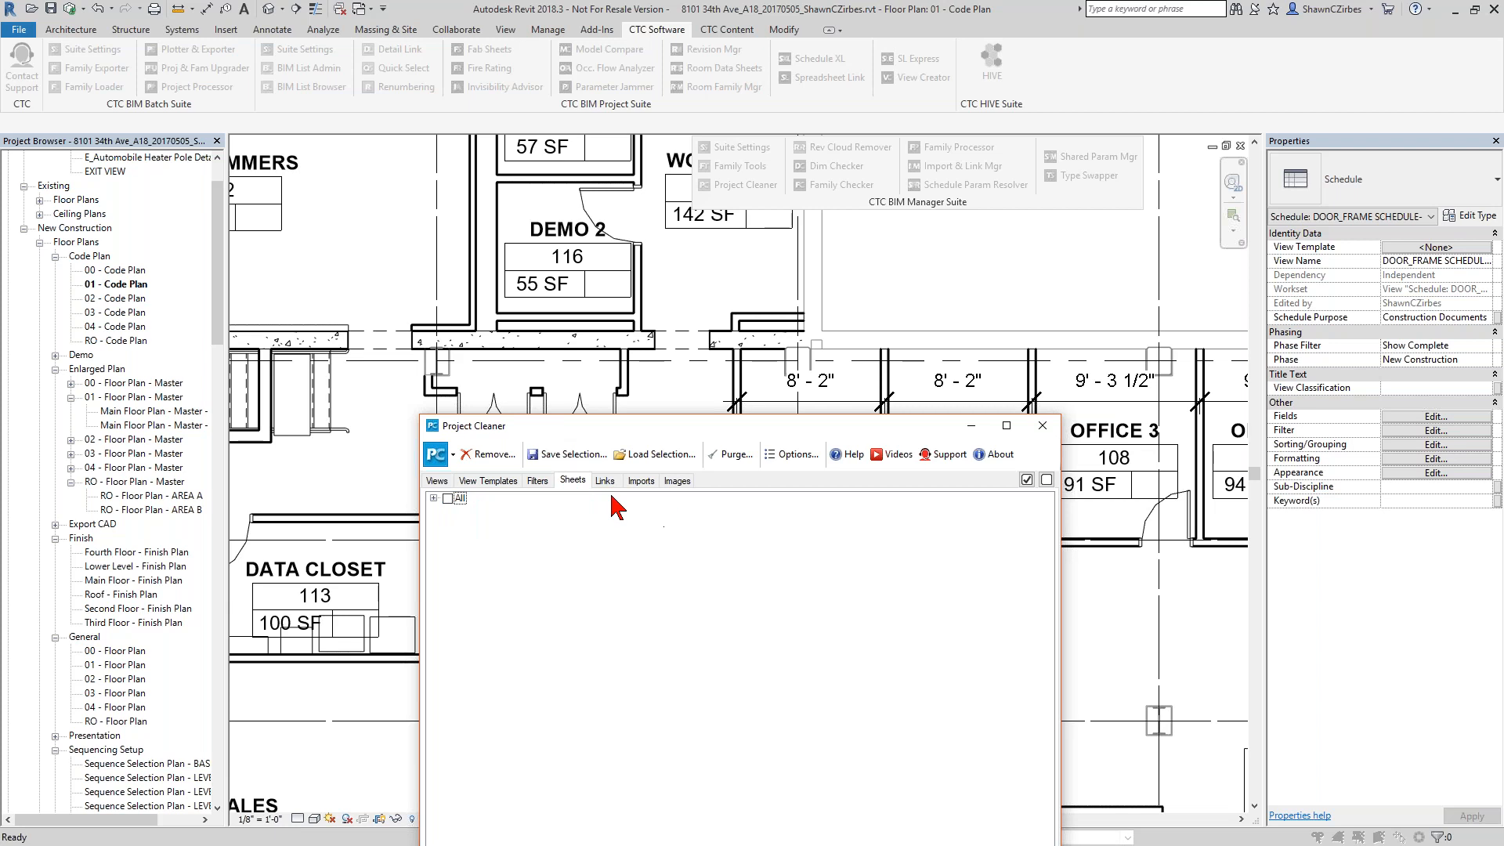
{"action": "left_click", "coordinate": [609, 481]}
{"action": "left_click", "coordinate": [641, 481]}
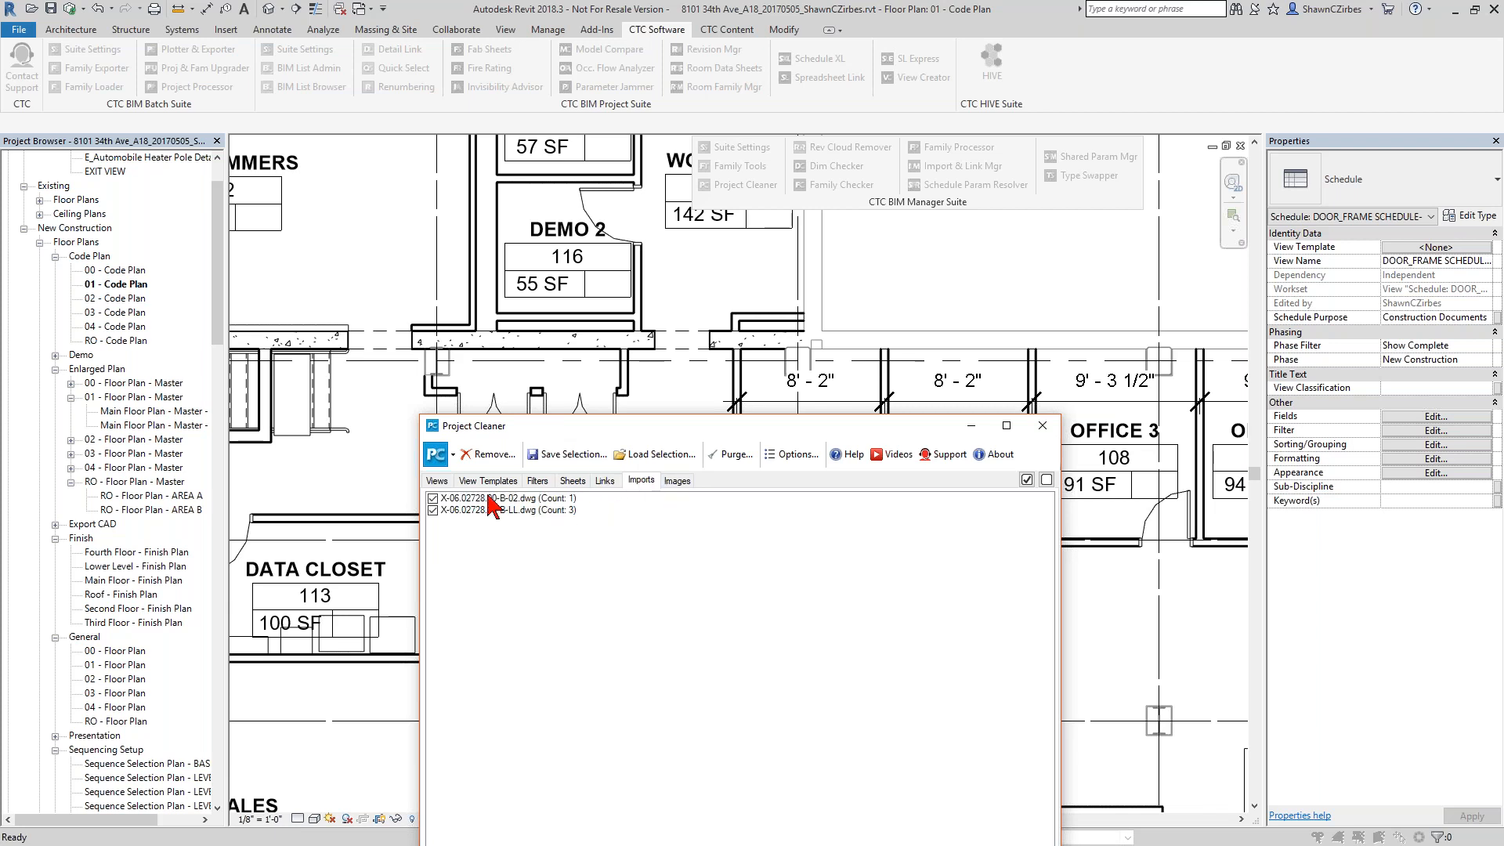
{"action": "left_click", "coordinate": [677, 481]}
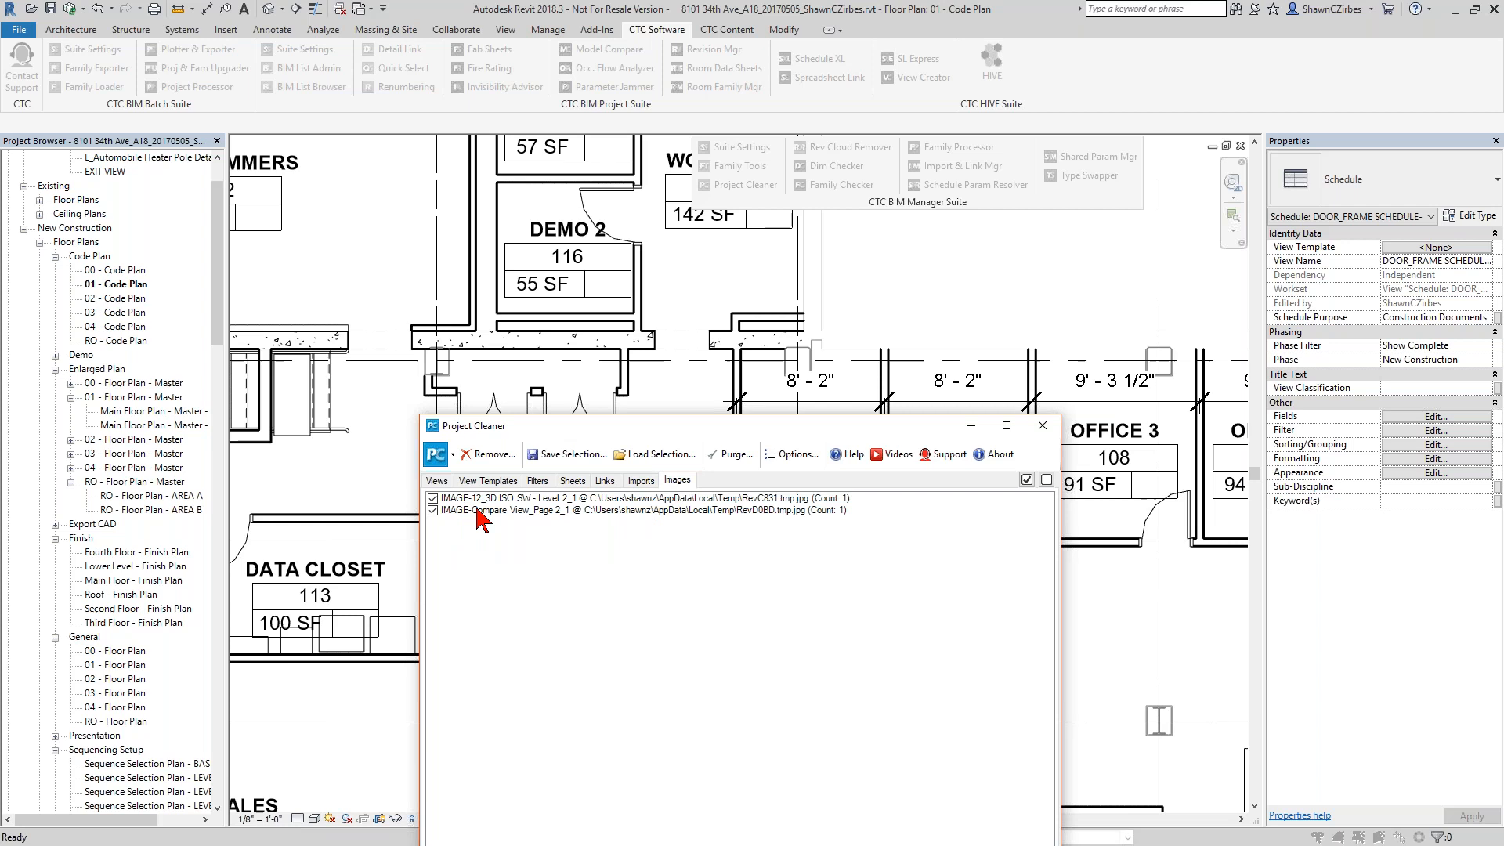
Move the Project Cleaner window up and mark all views, schedules, view templates and sheets for removal.
{"action": "left_click_drag", "start_coordinate": [648, 432], "coordinate": [557, 150]}
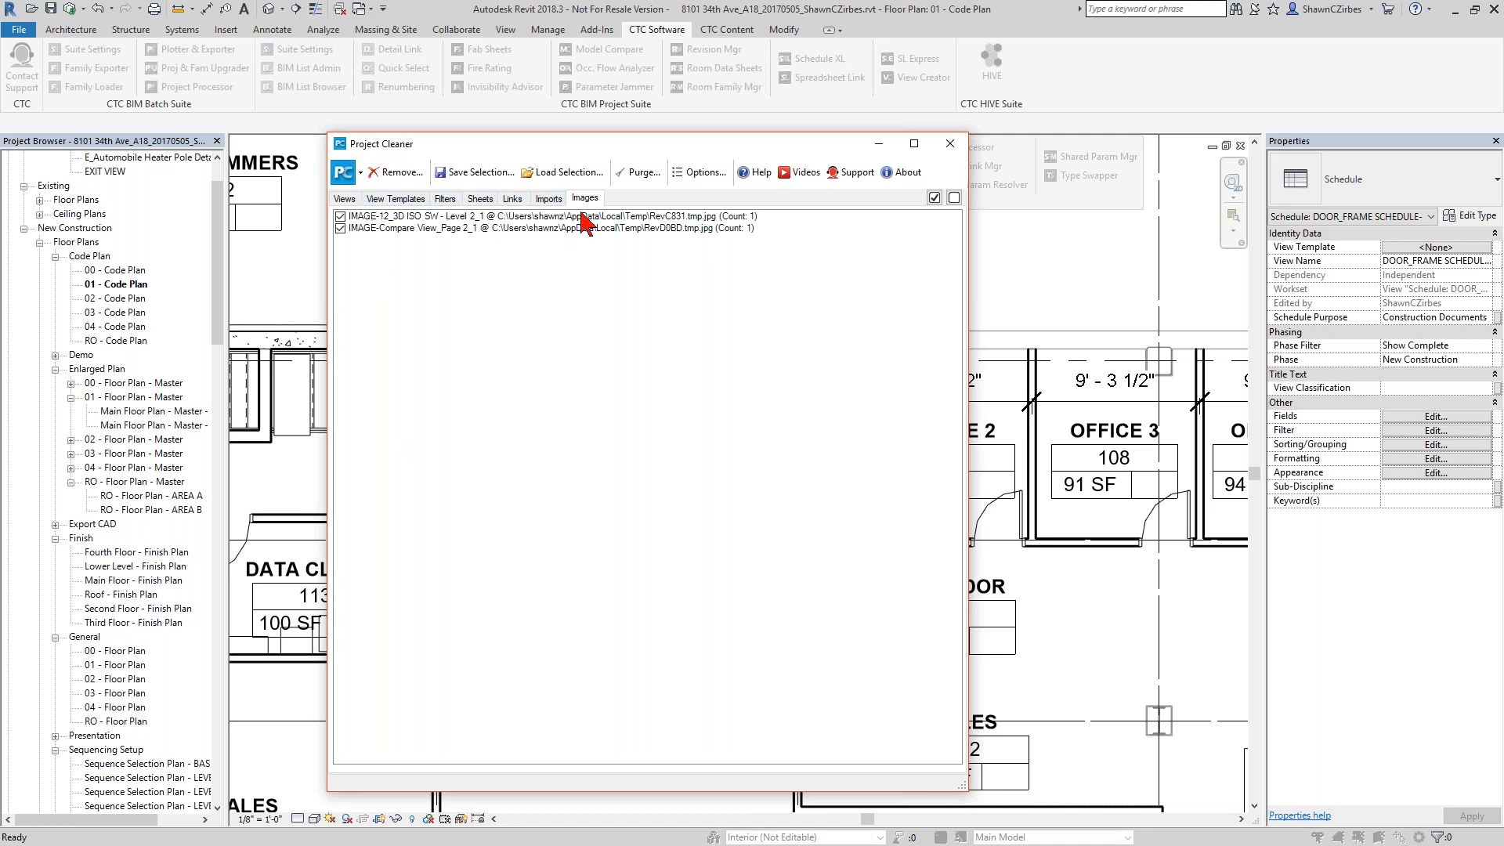
{"action": "left_click", "coordinate": [344, 199]}
{"action": "left_click", "coordinate": [356, 217]}
{"action": "left_click", "coordinate": [355, 216]}
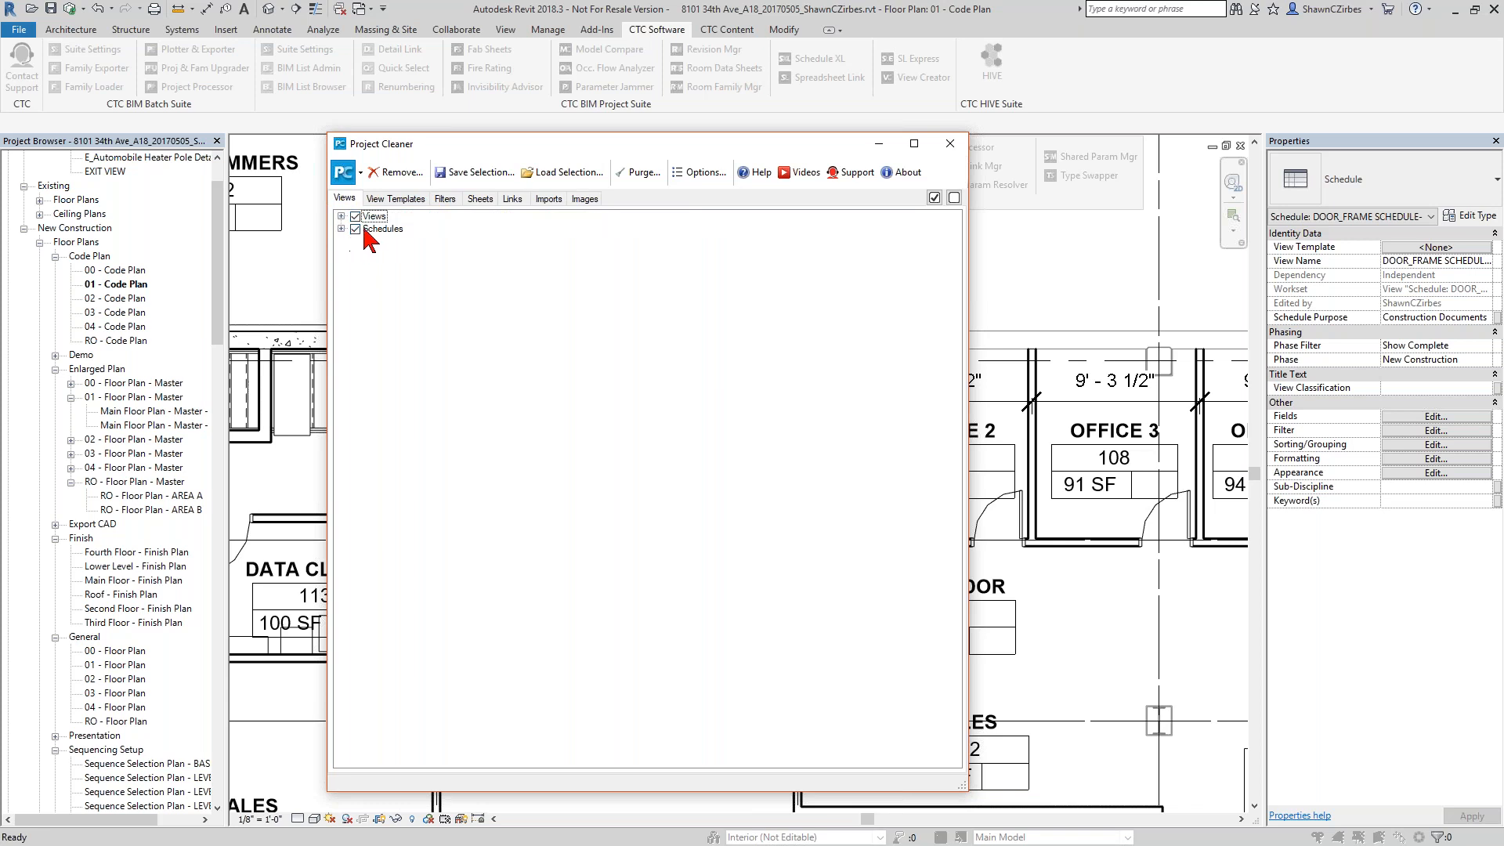
{"action": "left_click", "coordinate": [399, 199]}
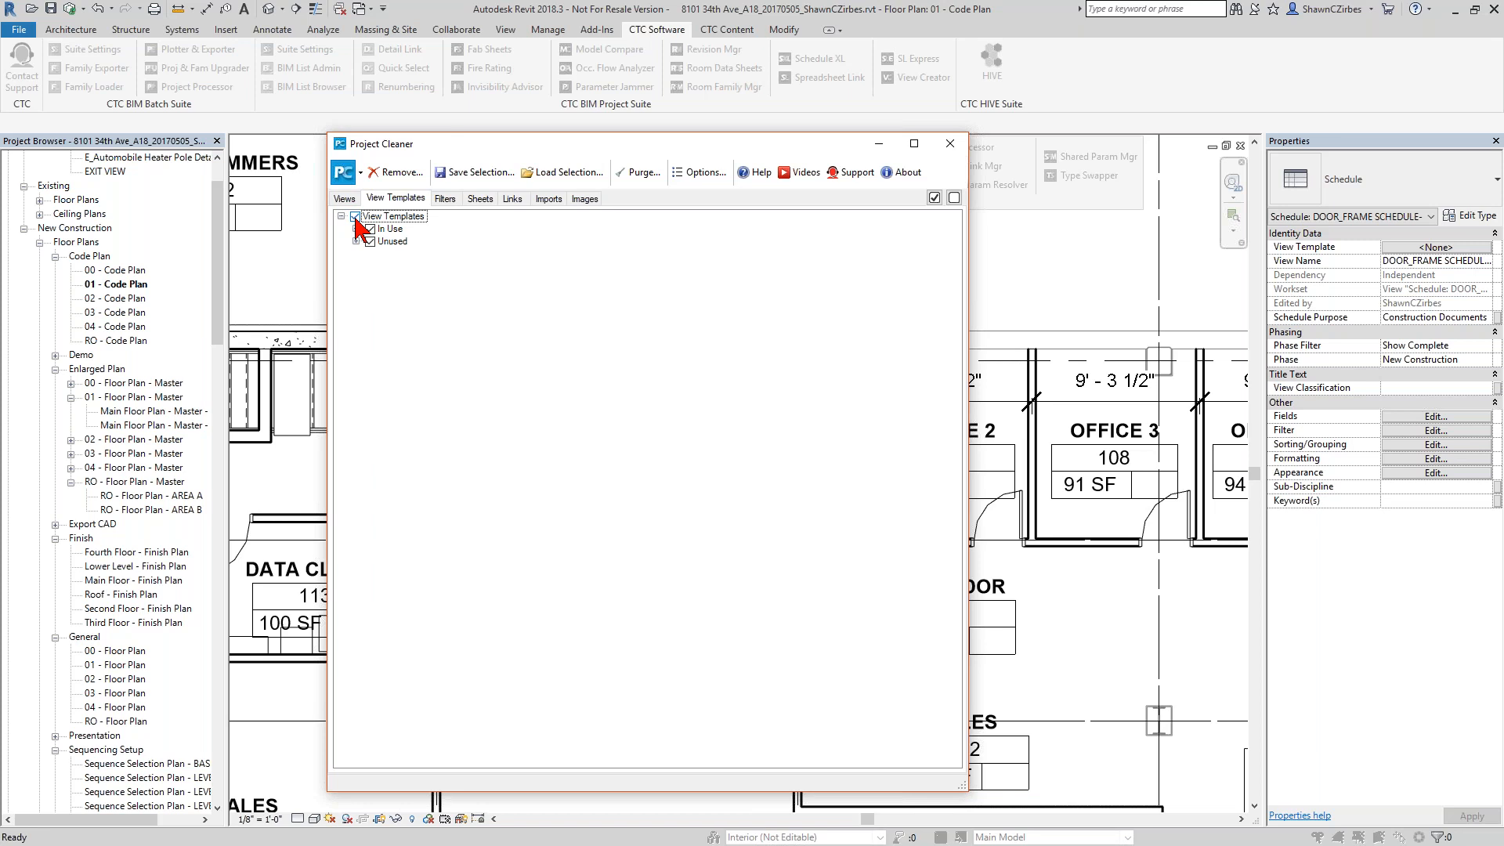
{"action": "left_click", "coordinate": [480, 199]}
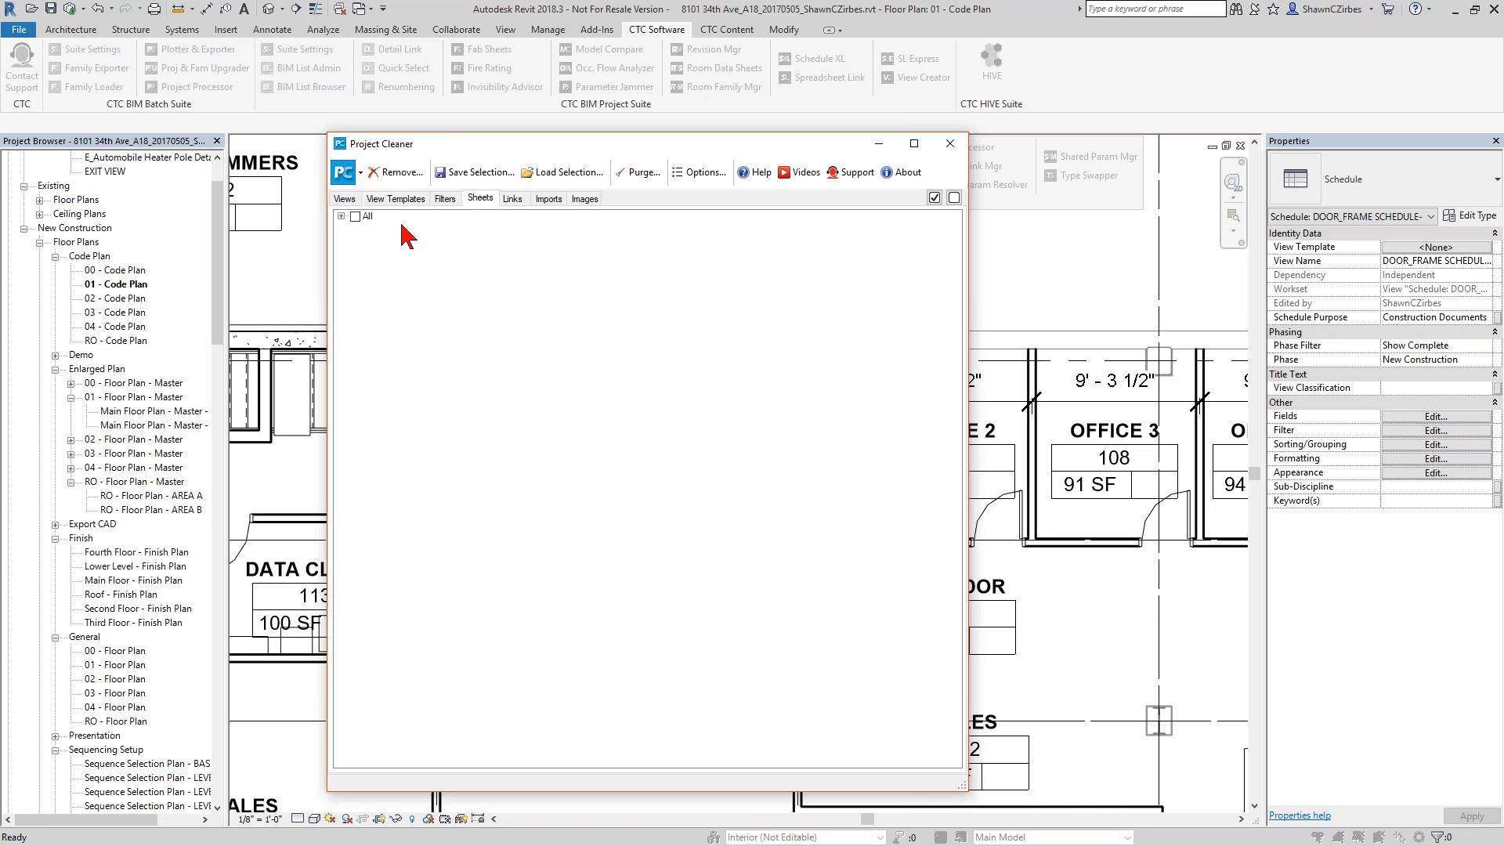
{"action": "left_click", "coordinate": [362, 219]}
Expand the views list and unmark sheet groups A100 through A105 so their views are kept.
{"action": "left_click", "coordinate": [345, 199]}
{"action": "left_click", "coordinate": [342, 217]}
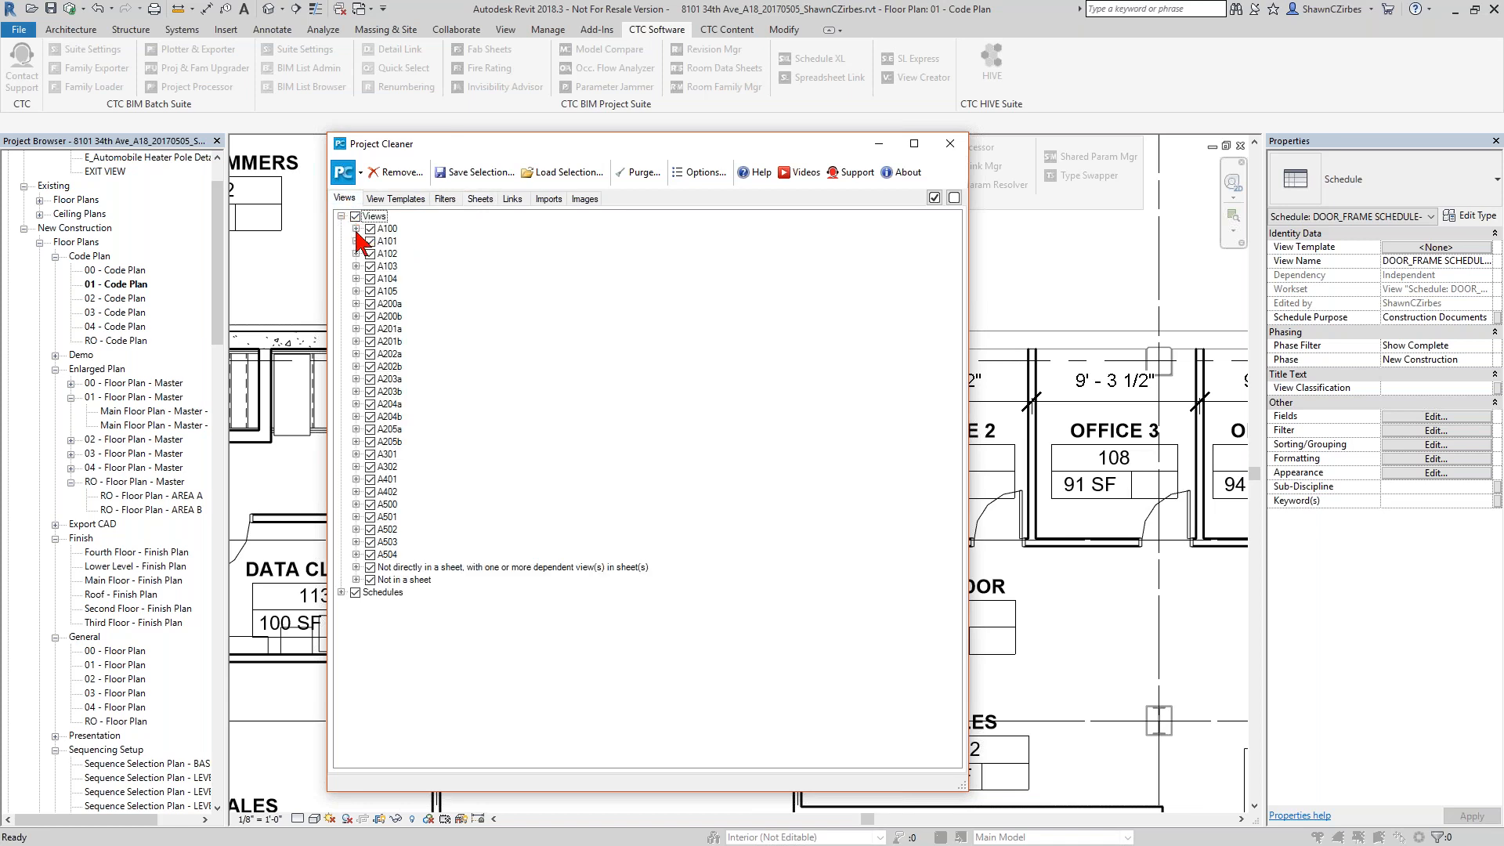
{"action": "left_click", "coordinate": [355, 228]}
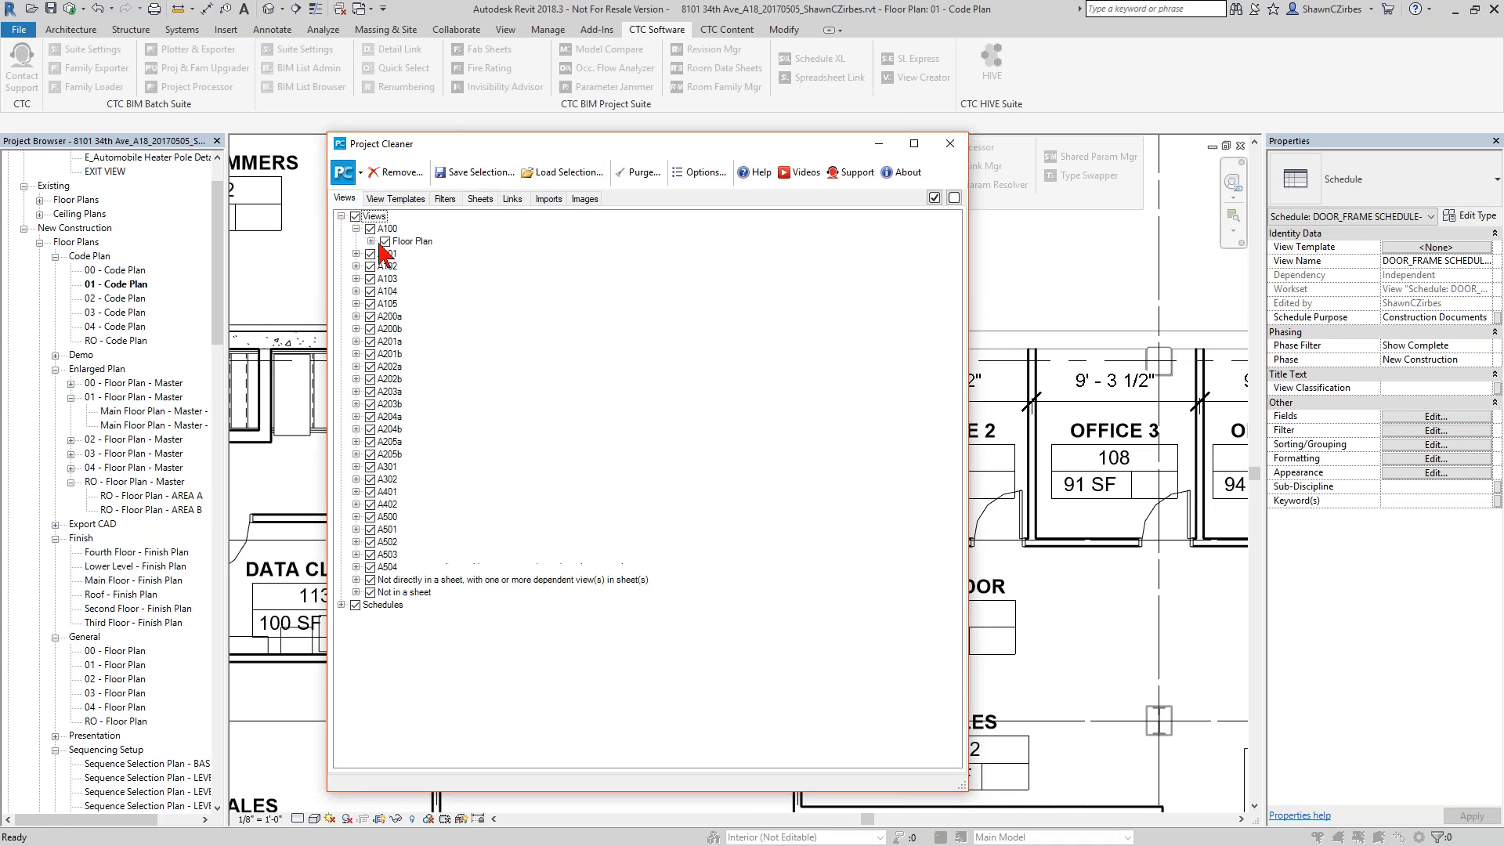
{"action": "left_click", "coordinate": [371, 229]}
{"action": "left_click", "coordinate": [371, 254]}
{"action": "left_click", "coordinate": [371, 266]}
{"action": "left_click", "coordinate": [370, 279]}
{"action": "left_click", "coordinate": [370, 292]}
{"action": "left_click", "coordinate": [370, 304]}
Expand sheet groups A101 through A105 to show their view types, and close Project Cleaner without removing anything.
{"action": "left_click", "coordinate": [357, 304]}
{"action": "left_click", "coordinate": [357, 291]}
{"action": "left_click", "coordinate": [357, 279]}
{"action": "left_click", "coordinate": [356, 266]}
{"action": "left_click", "coordinate": [356, 253]}
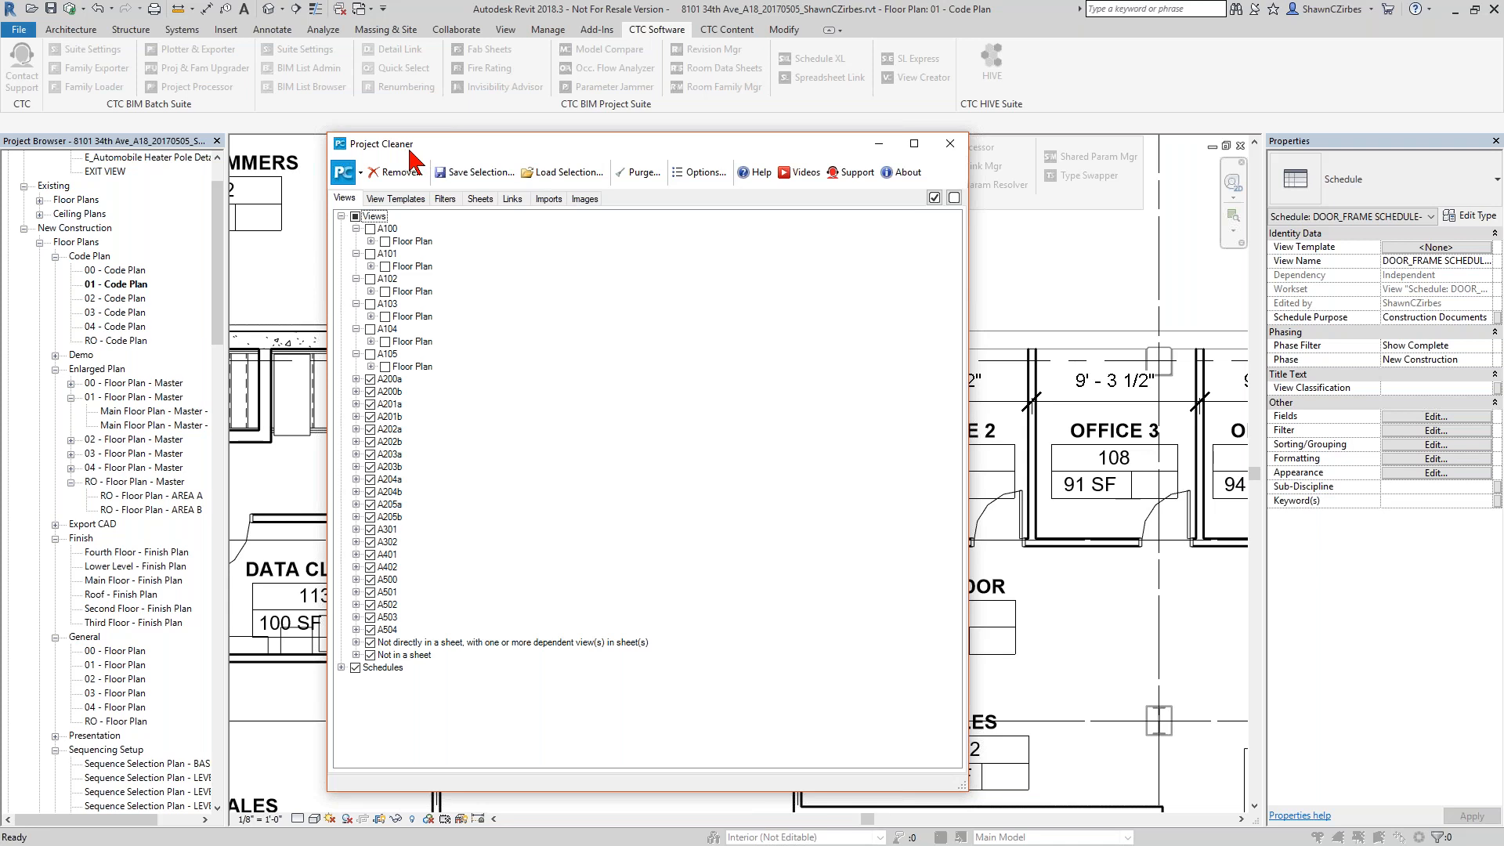
{"action": "left_click", "coordinate": [950, 144]}
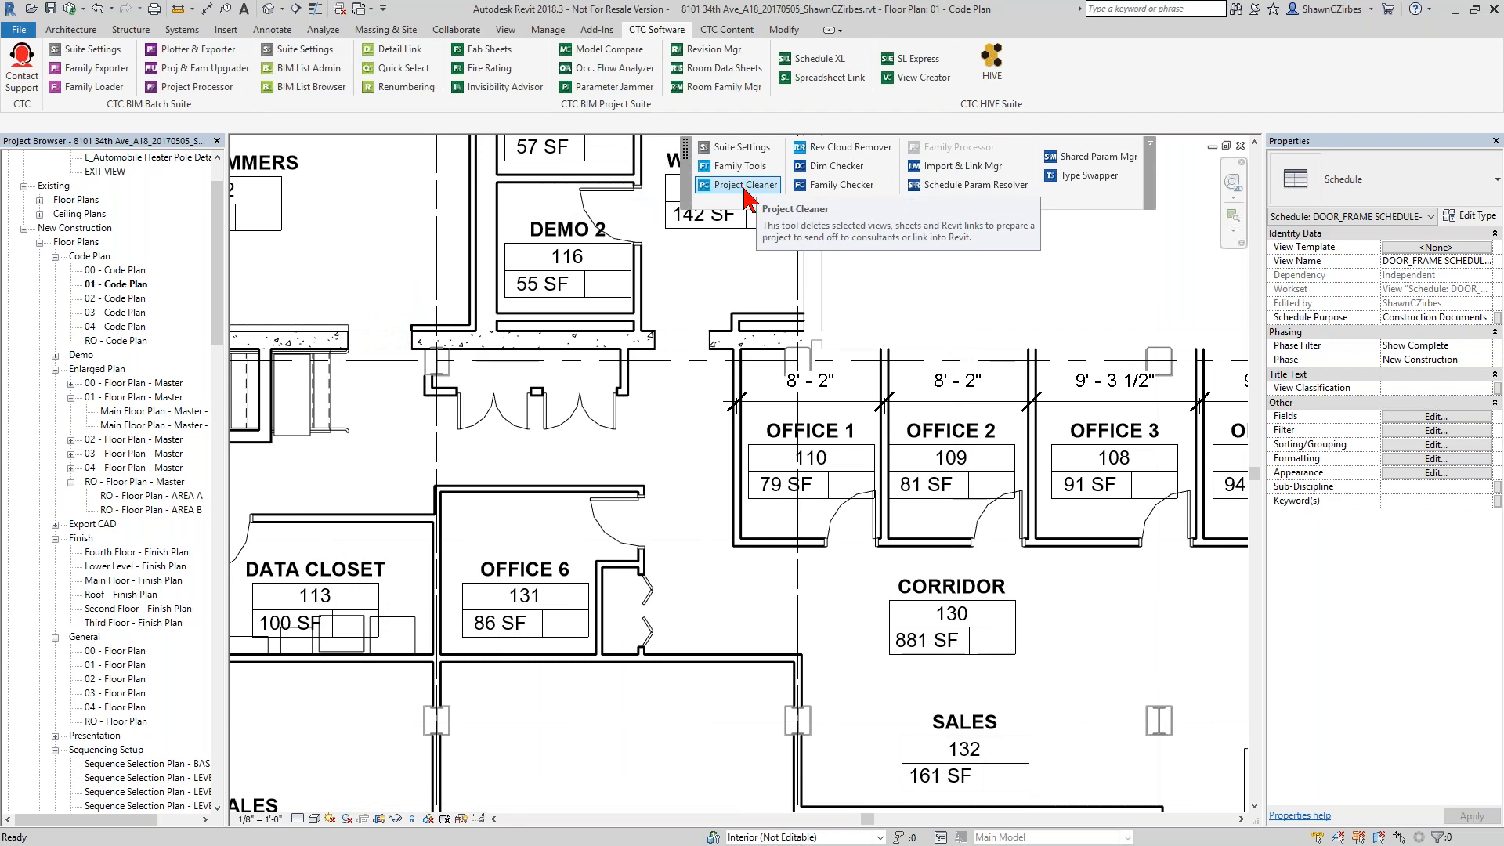
Examine the dimensions across Offices 1 to 5 in the 01 - Code Plan view.
{"action": "scroll", "coordinate": [901, 326], "scroll_direction": "down", "scroll_amount": 2}
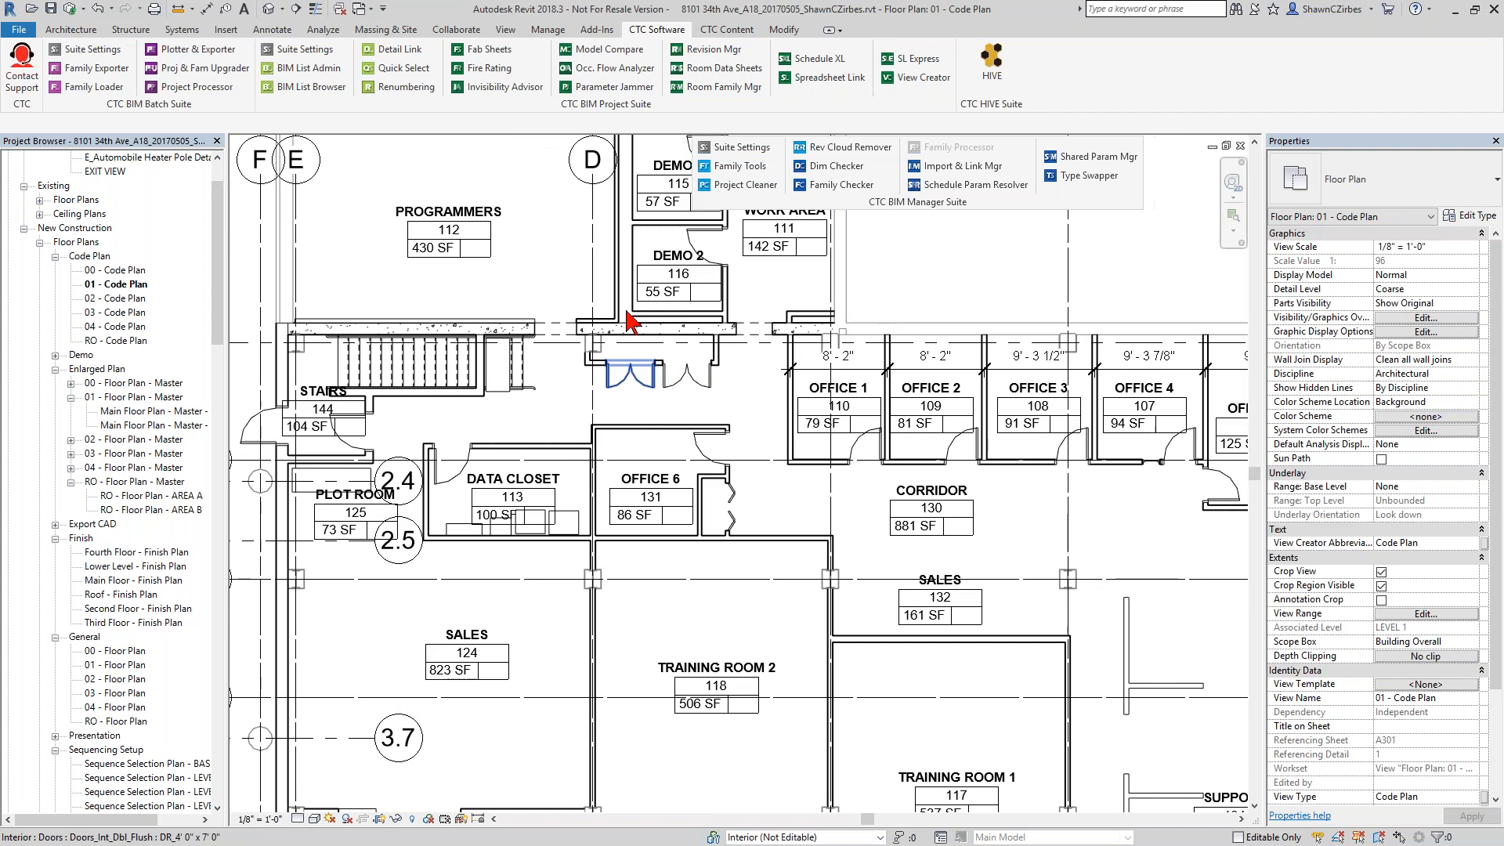
{"action": "scroll", "coordinate": [889, 281], "scroll_direction": "down", "scroll_amount": 1}
{"action": "middle_click_drag", "start_coordinate": [889, 281], "coordinate": [552, 422]}
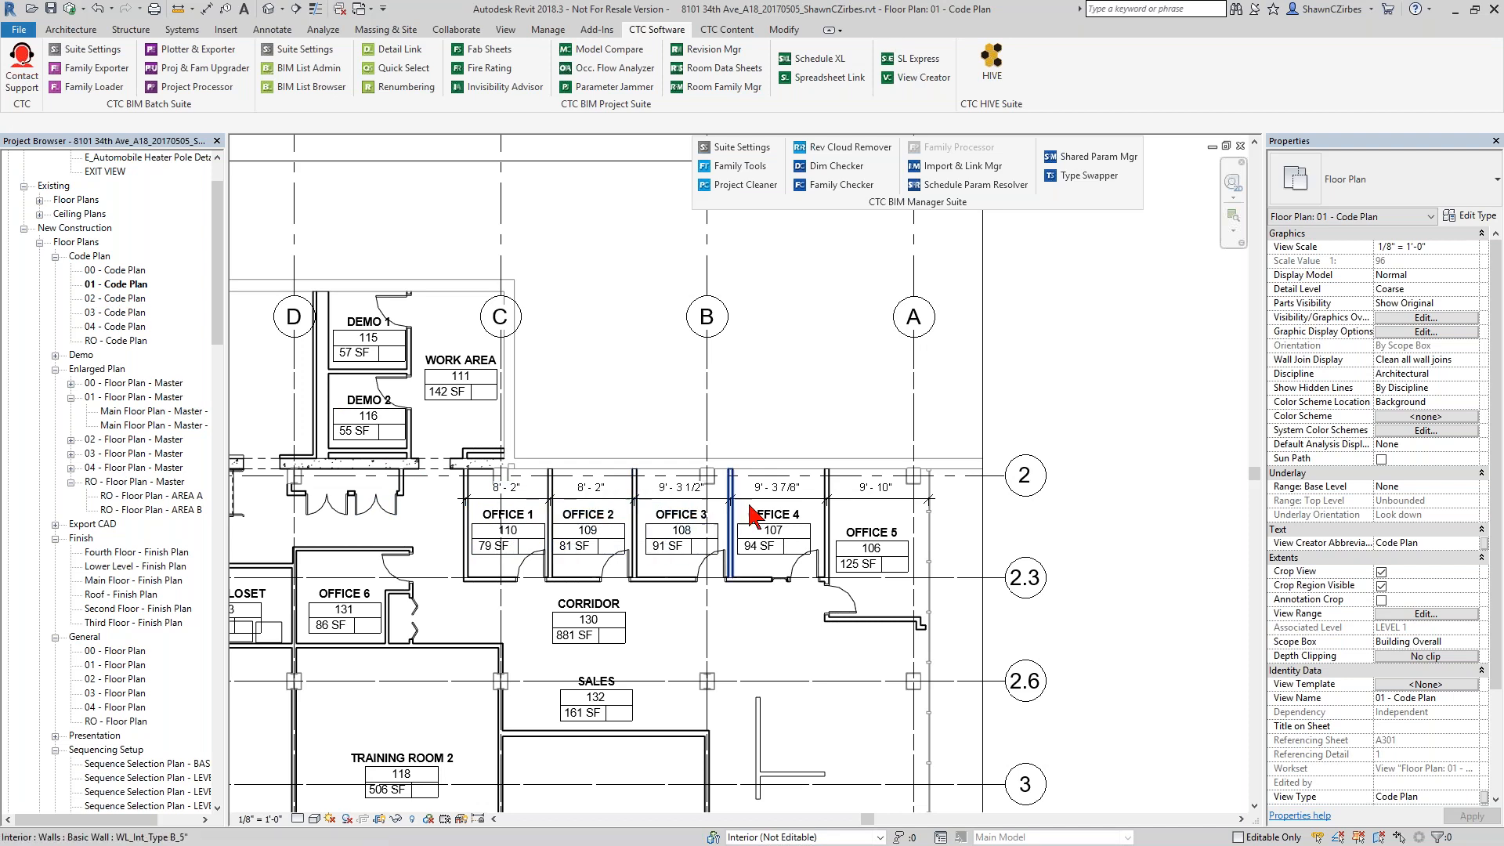
{"action": "scroll", "coordinate": [833, 409], "scroll_direction": "up", "scroll_amount": 2}
{"action": "middle_click_drag", "start_coordinate": [842, 415], "coordinate": [864, 387]}
{"action": "scroll", "coordinate": [829, 322], "scroll_direction": "down", "scroll_amount": 2}
{"action": "middle_click_drag", "start_coordinate": [836, 316], "coordinate": [909, 298]}
{"action": "scroll", "coordinate": [852, 242], "scroll_direction": "down", "scroll_amount": 2}
{"action": "scroll", "coordinate": [853, 242], "scroll_direction": "up", "scroll_amount": 1}
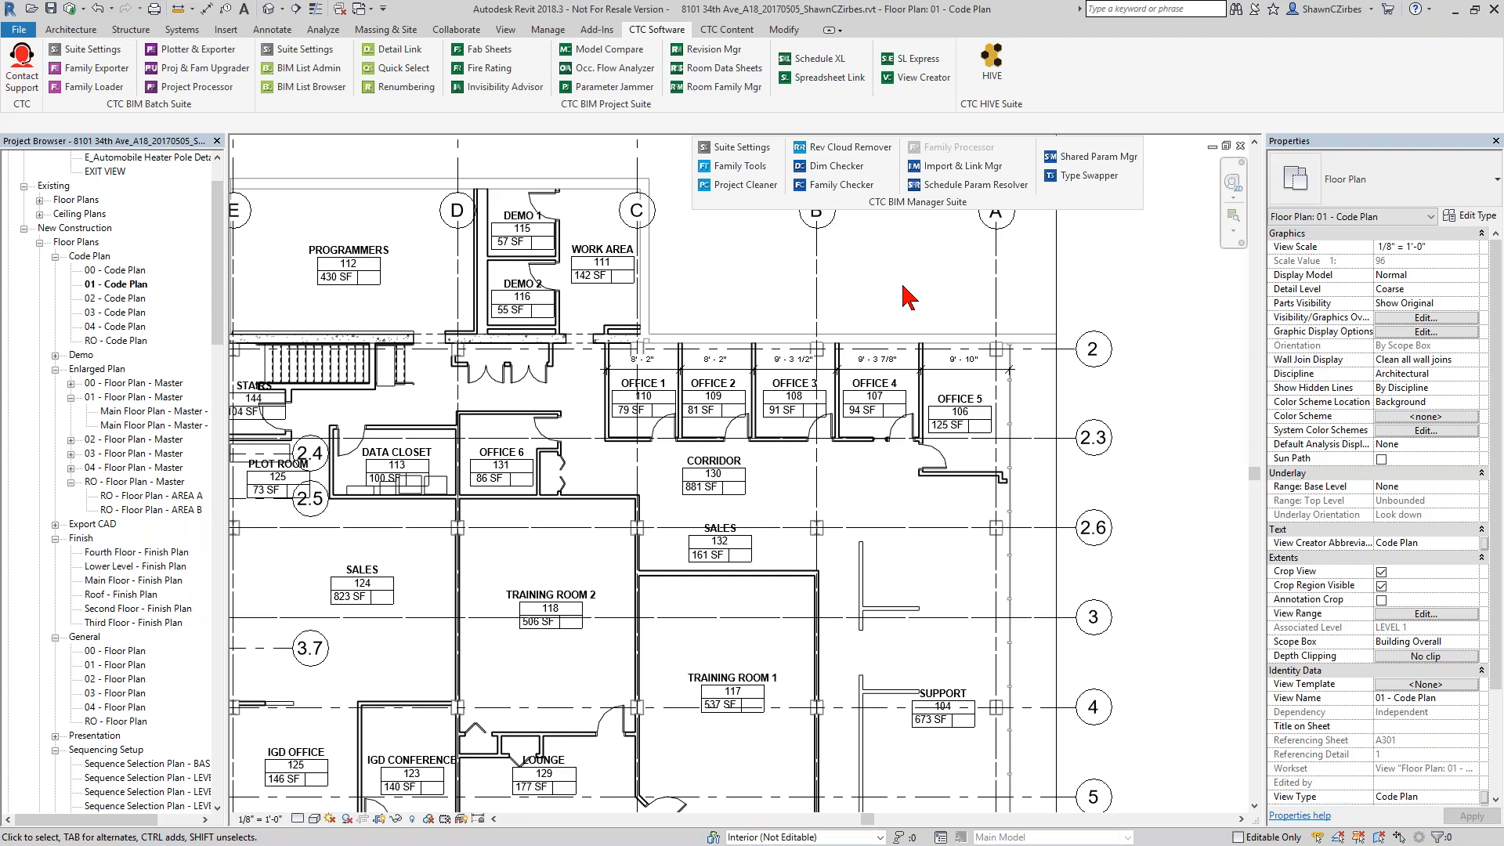
Search in Dimension Checker for dimensions replaced with text, excluding the phrases Typ and See" on separate lines.
{"action": "left_click", "coordinate": [836, 166]}
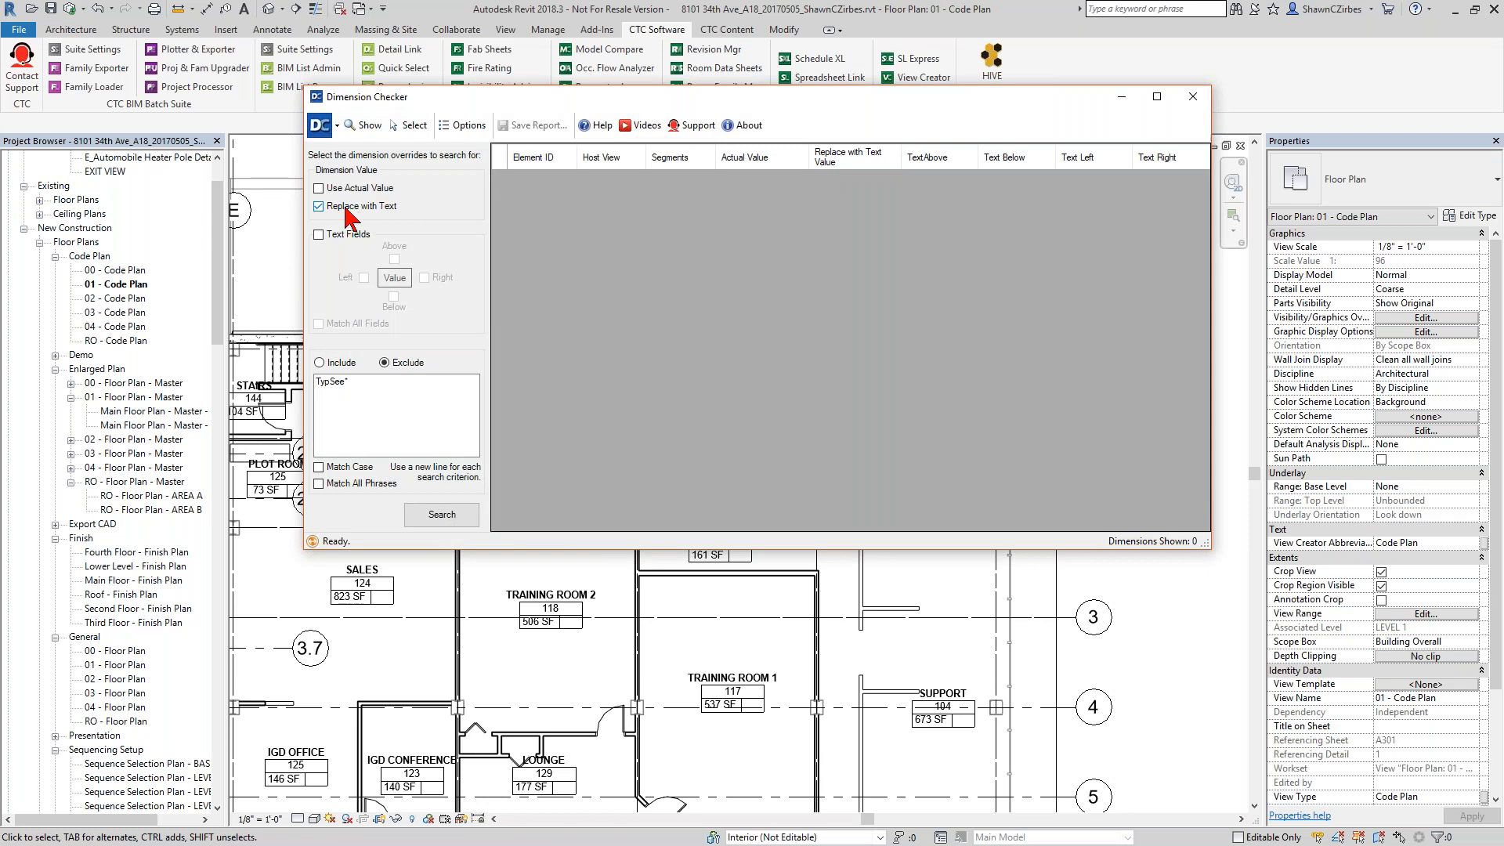
{"action": "left_click", "coordinate": [329, 382]}
{"action": "key", "text": "Return"}
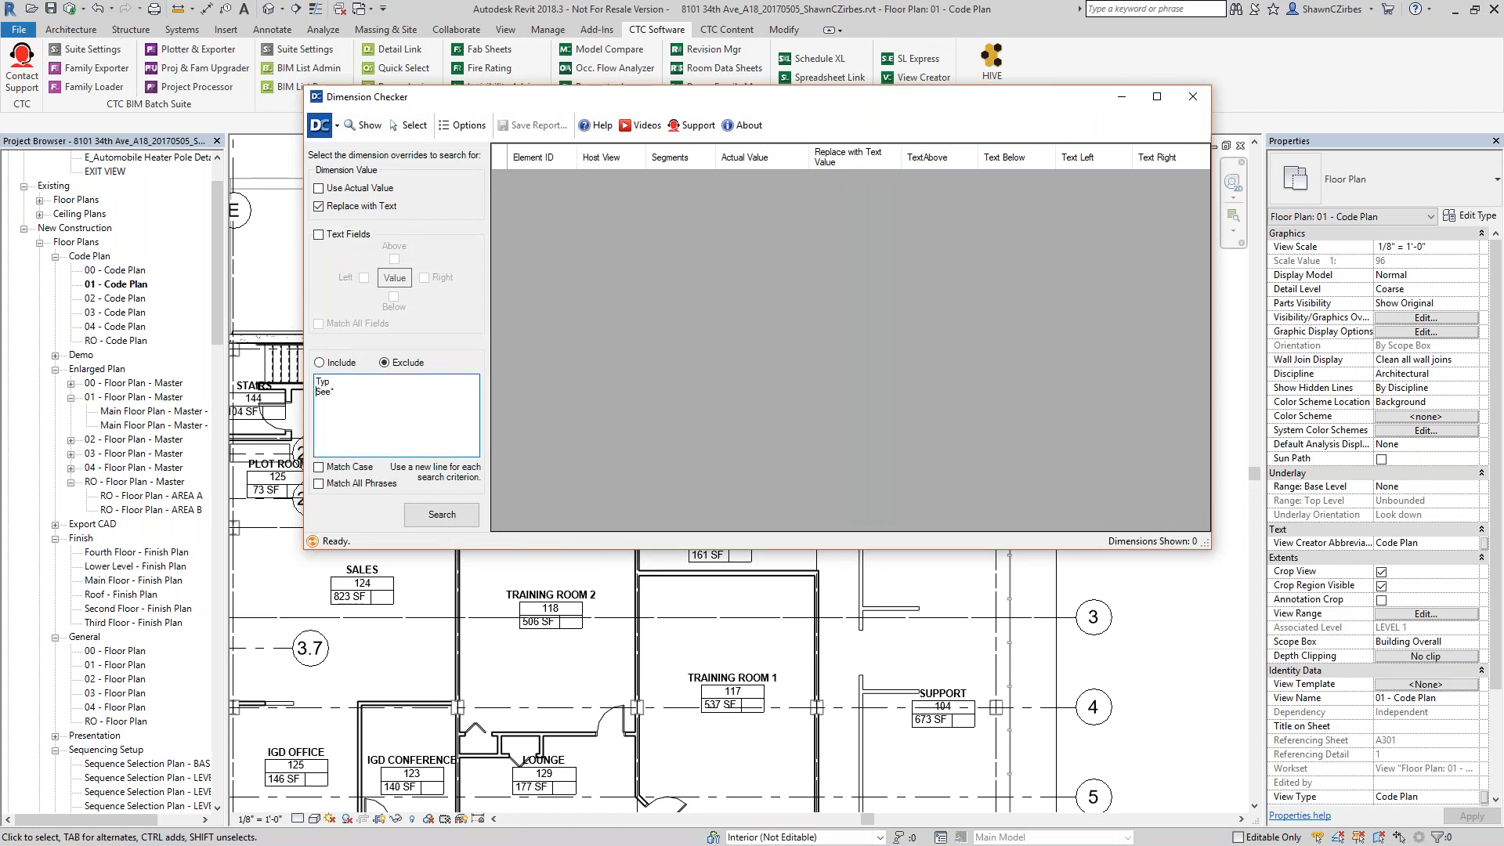
{"action": "left_click_drag", "start_coordinate": [335, 391], "coordinate": [309, 394]}
{"action": "left_click", "coordinate": [423, 514]}
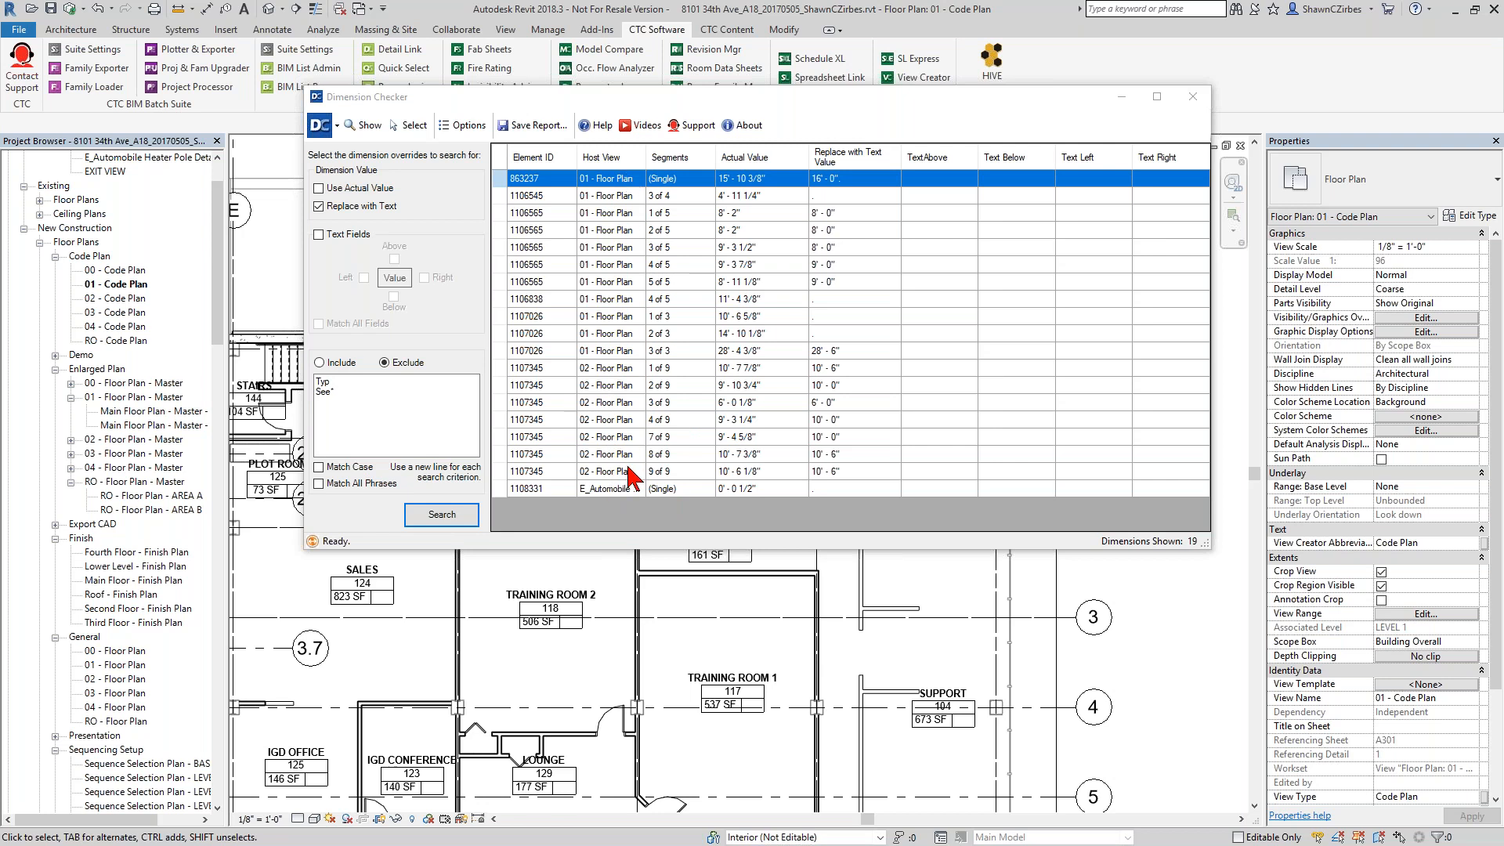
Compare the actual and replacement values of the first three segments of dimension 1106565, moving Dimension Checker to view the offices.
{"action": "left_click_drag", "start_coordinate": [773, 104], "coordinate": [763, 428]}
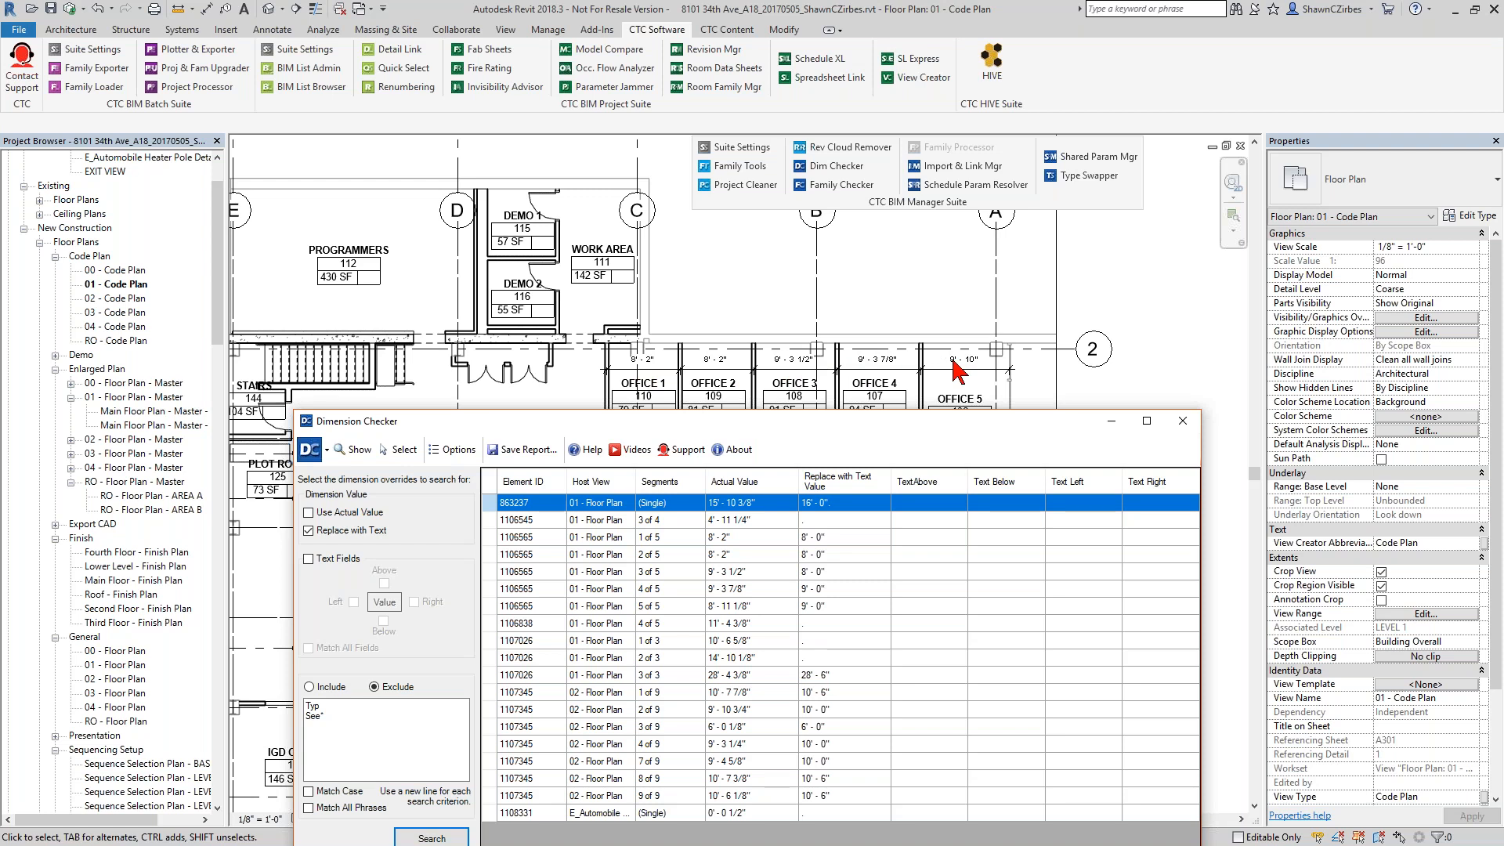
{"action": "left_click", "coordinate": [688, 540]}
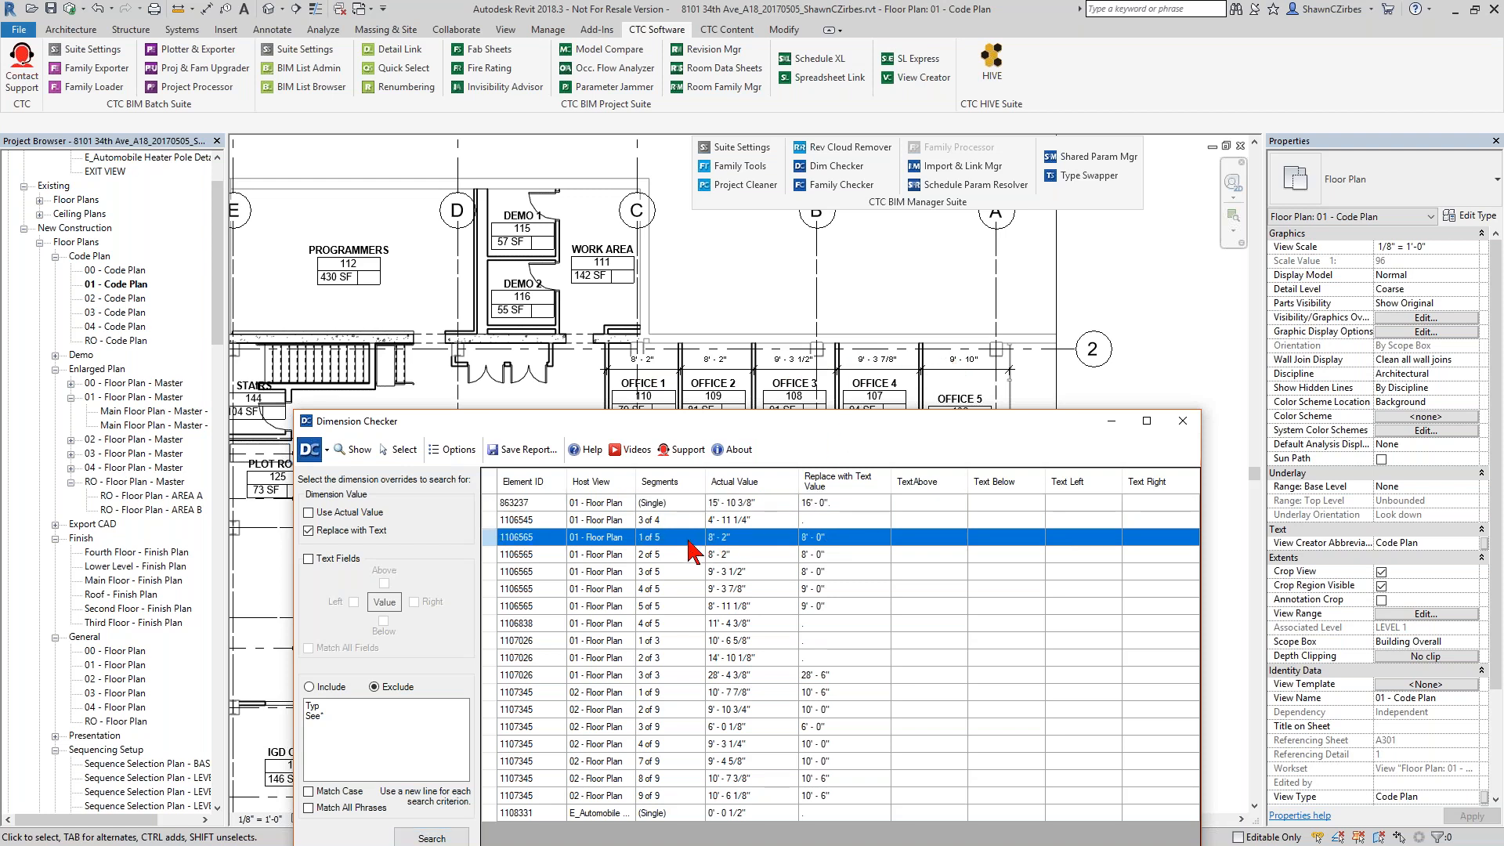
{"action": "left_click", "coordinate": [742, 555]}
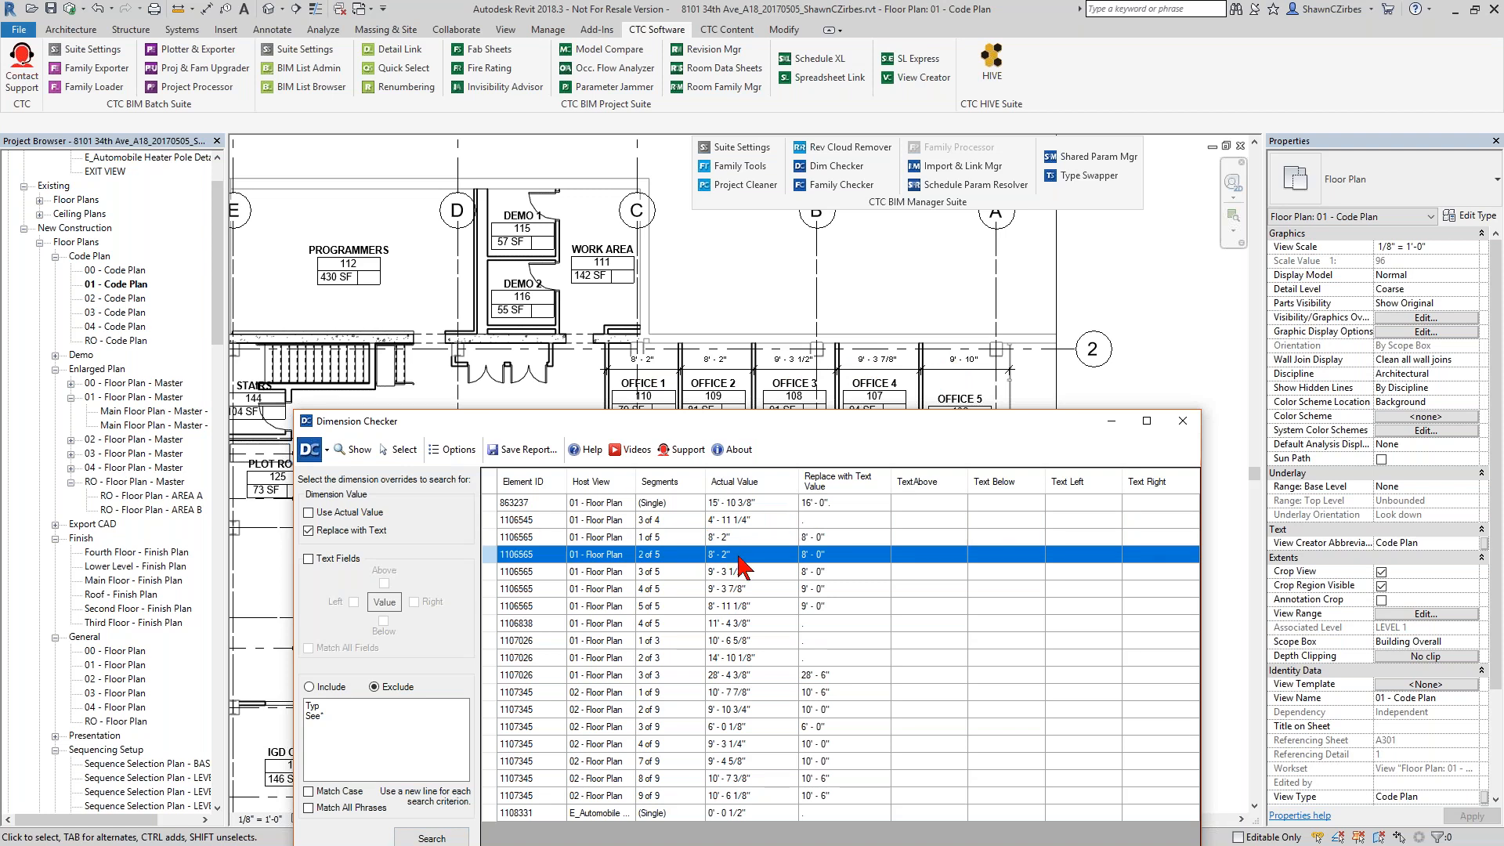
{"action": "left_click", "coordinate": [757, 572]}
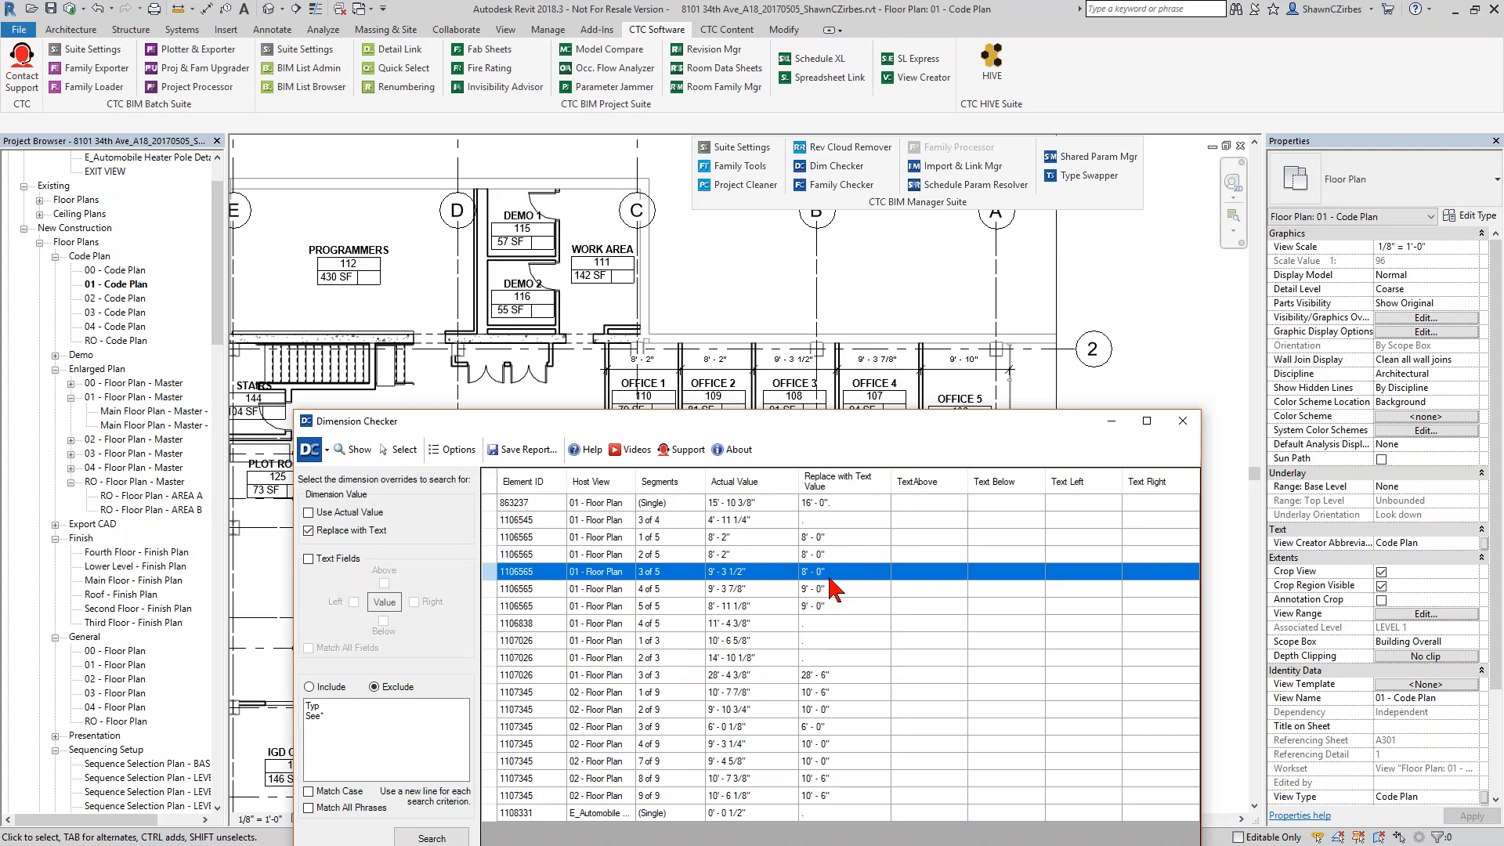
{"action": "left_click_drag", "start_coordinate": [853, 432], "coordinate": [853, 542]}
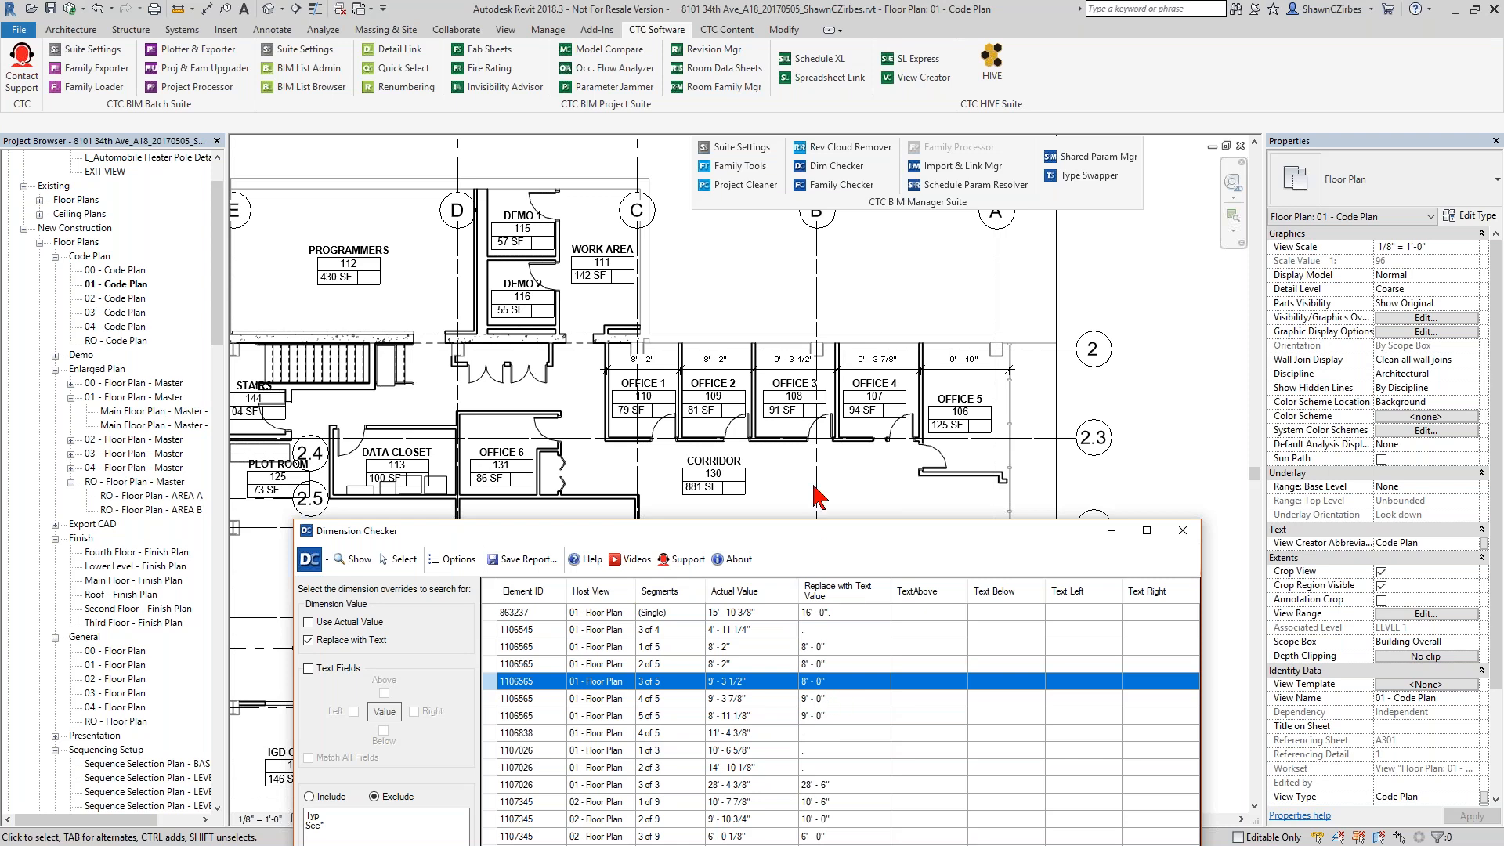
{"action": "left_click_drag", "start_coordinate": [854, 531], "coordinate": [909, 309]}
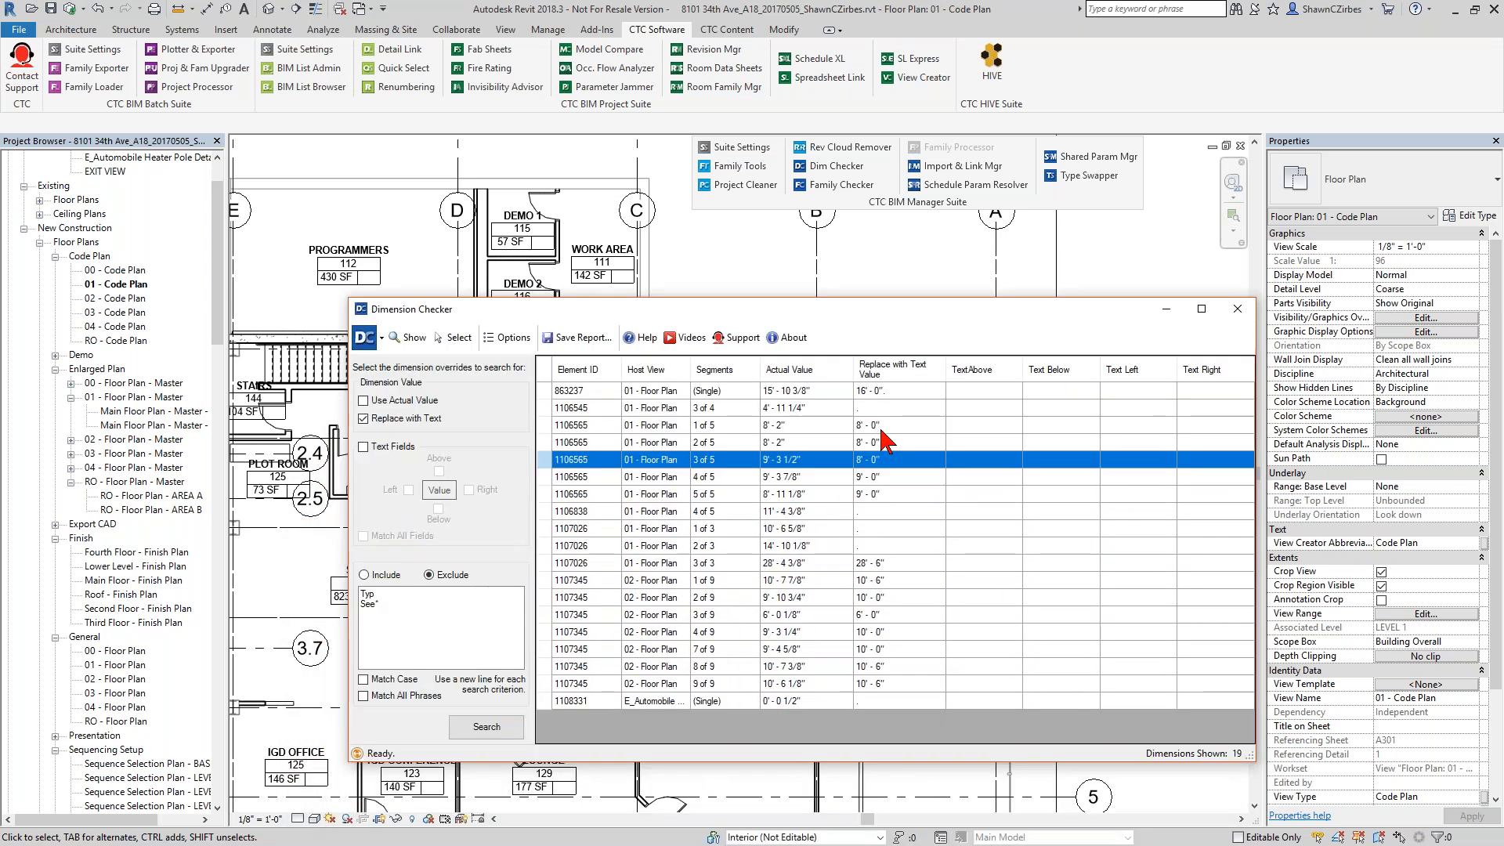
Show segment 2 of 5 of dimension 1106565 in its host view and select the dimension in the model.
{"action": "left_click", "coordinate": [884, 443]}
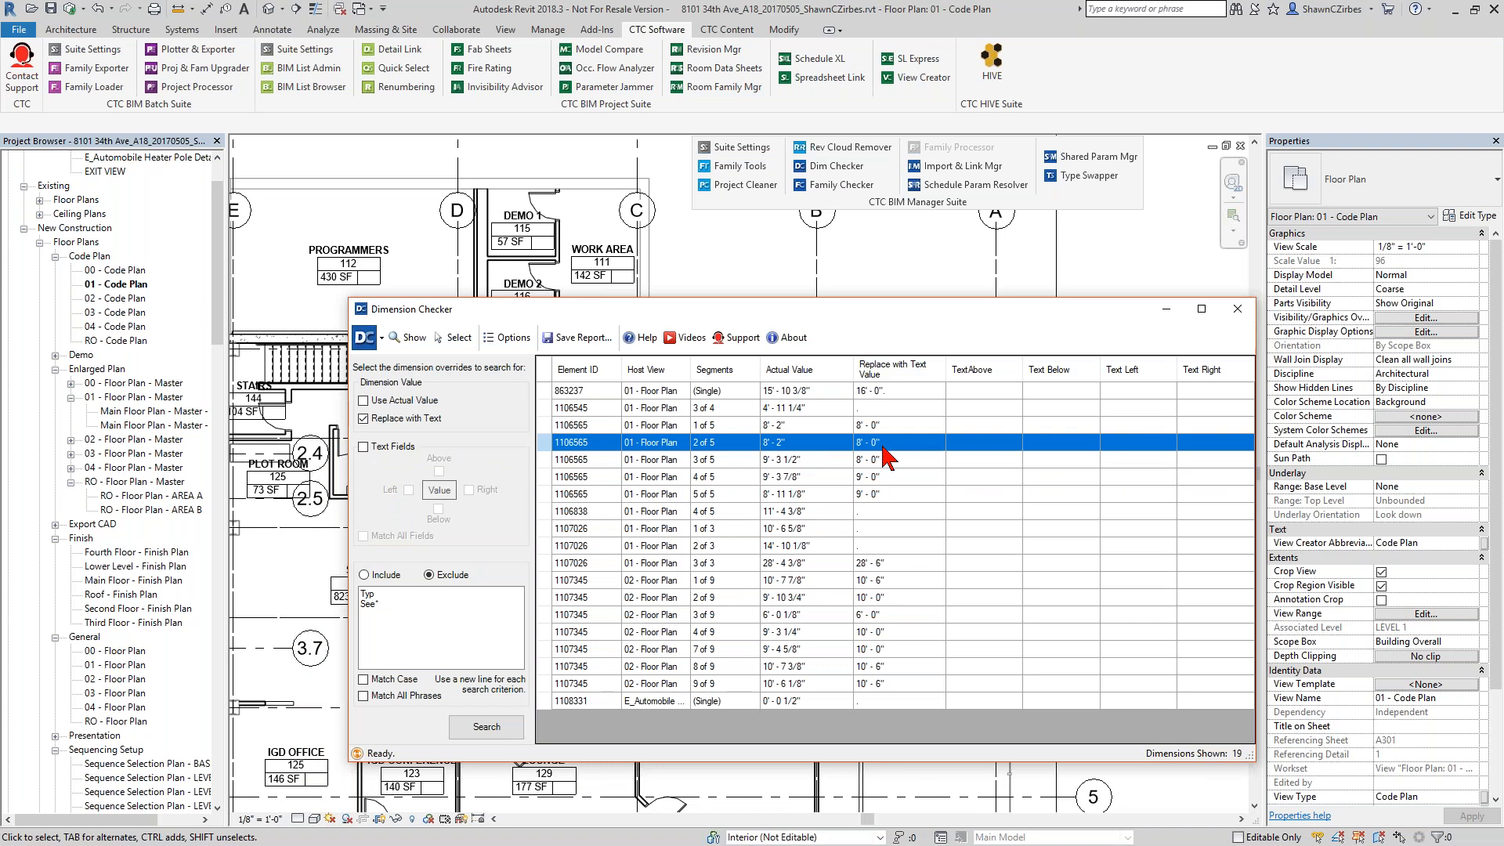
{"action": "left_click", "coordinate": [415, 339]}
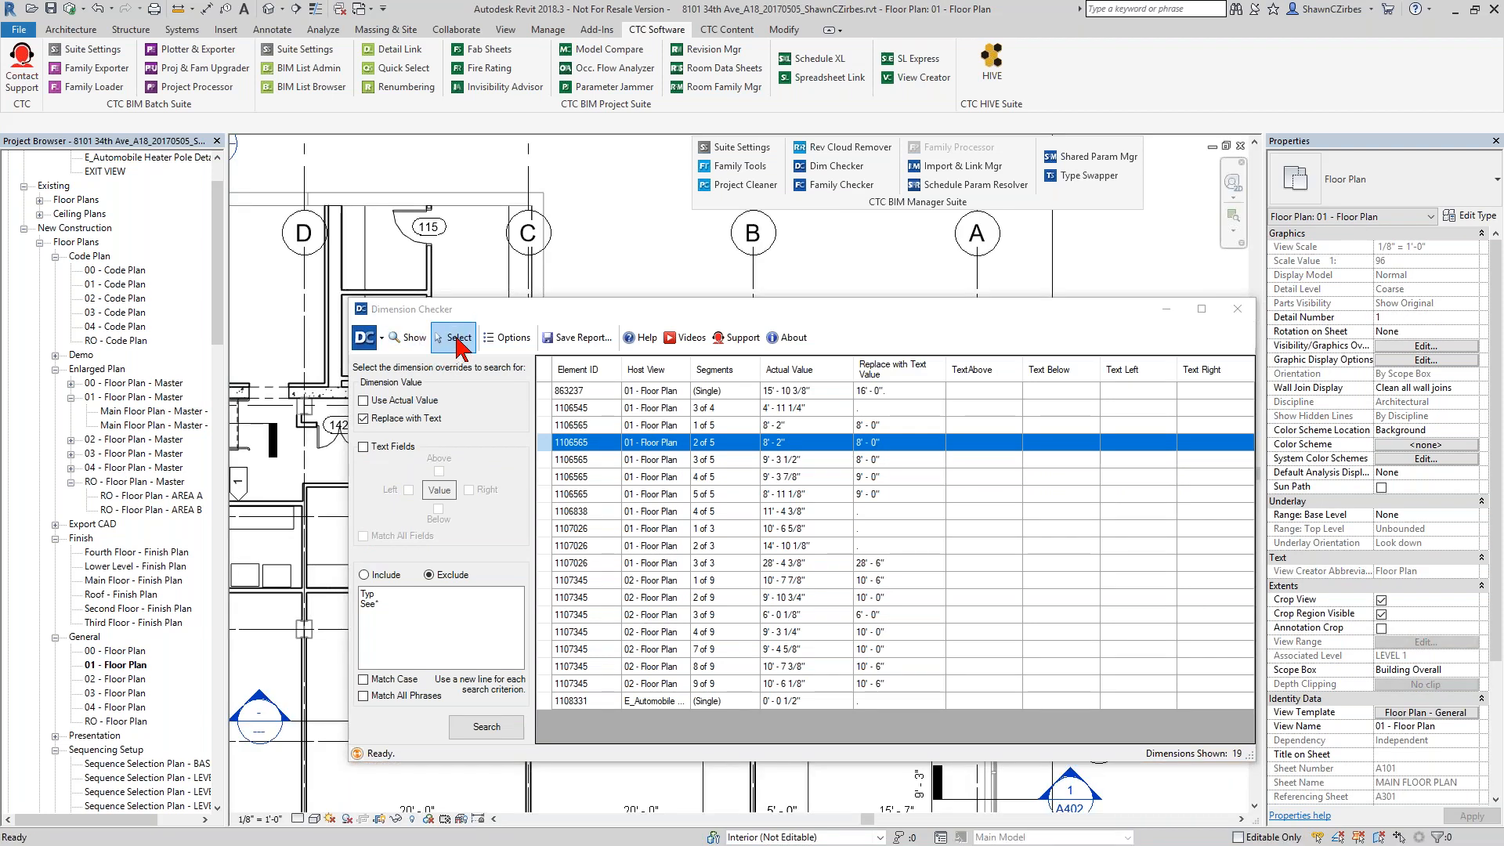
{"action": "left_click", "coordinate": [458, 338]}
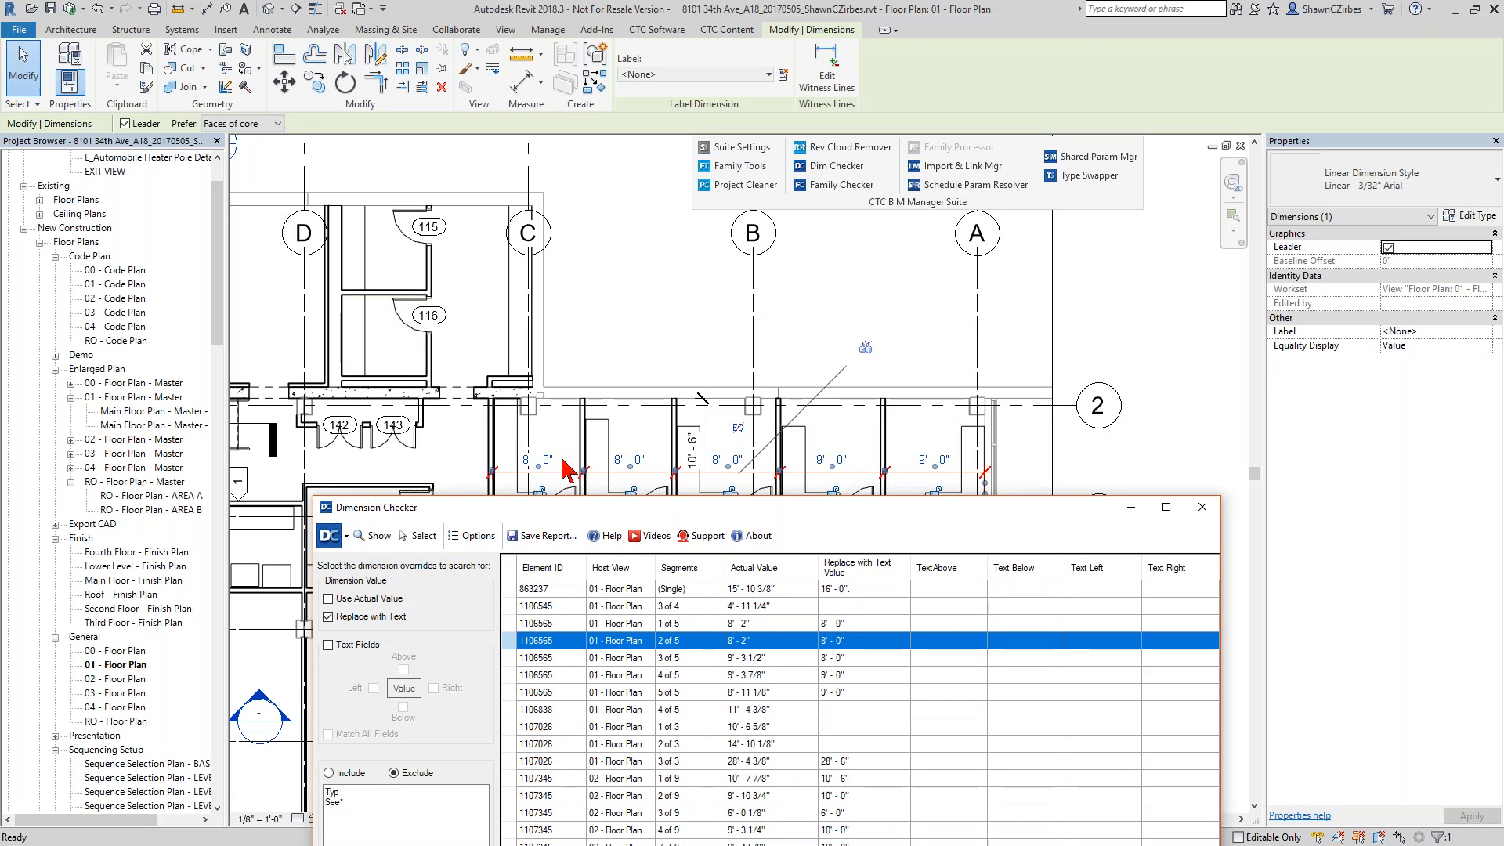
Show the overridden segment 4 of 5 of dimension 1106838 in the plan and select that dimension.
{"action": "left_click", "coordinate": [837, 710]}
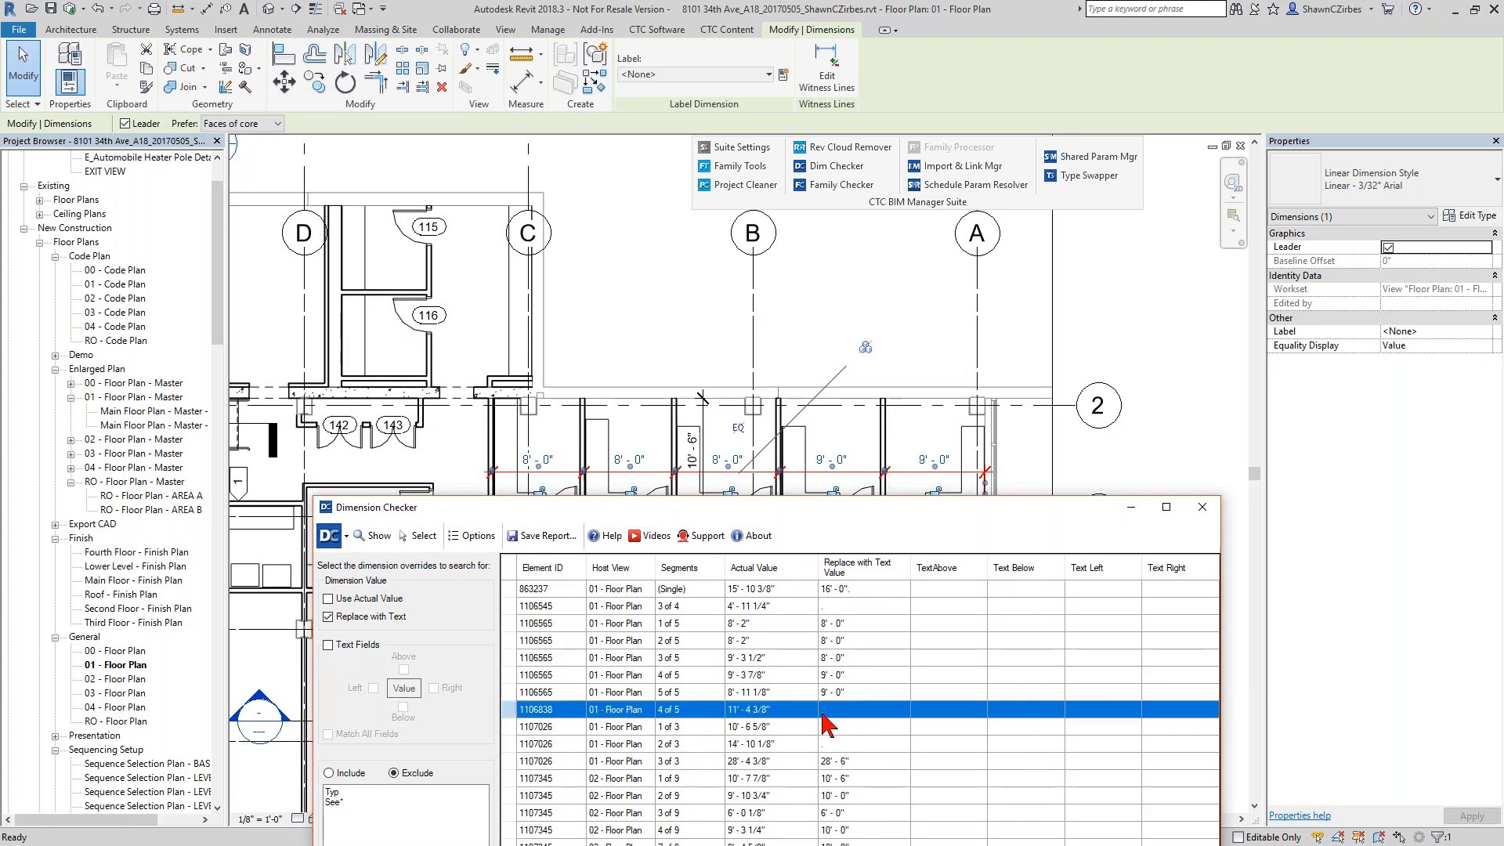
{"action": "left_click", "coordinate": [378, 536]}
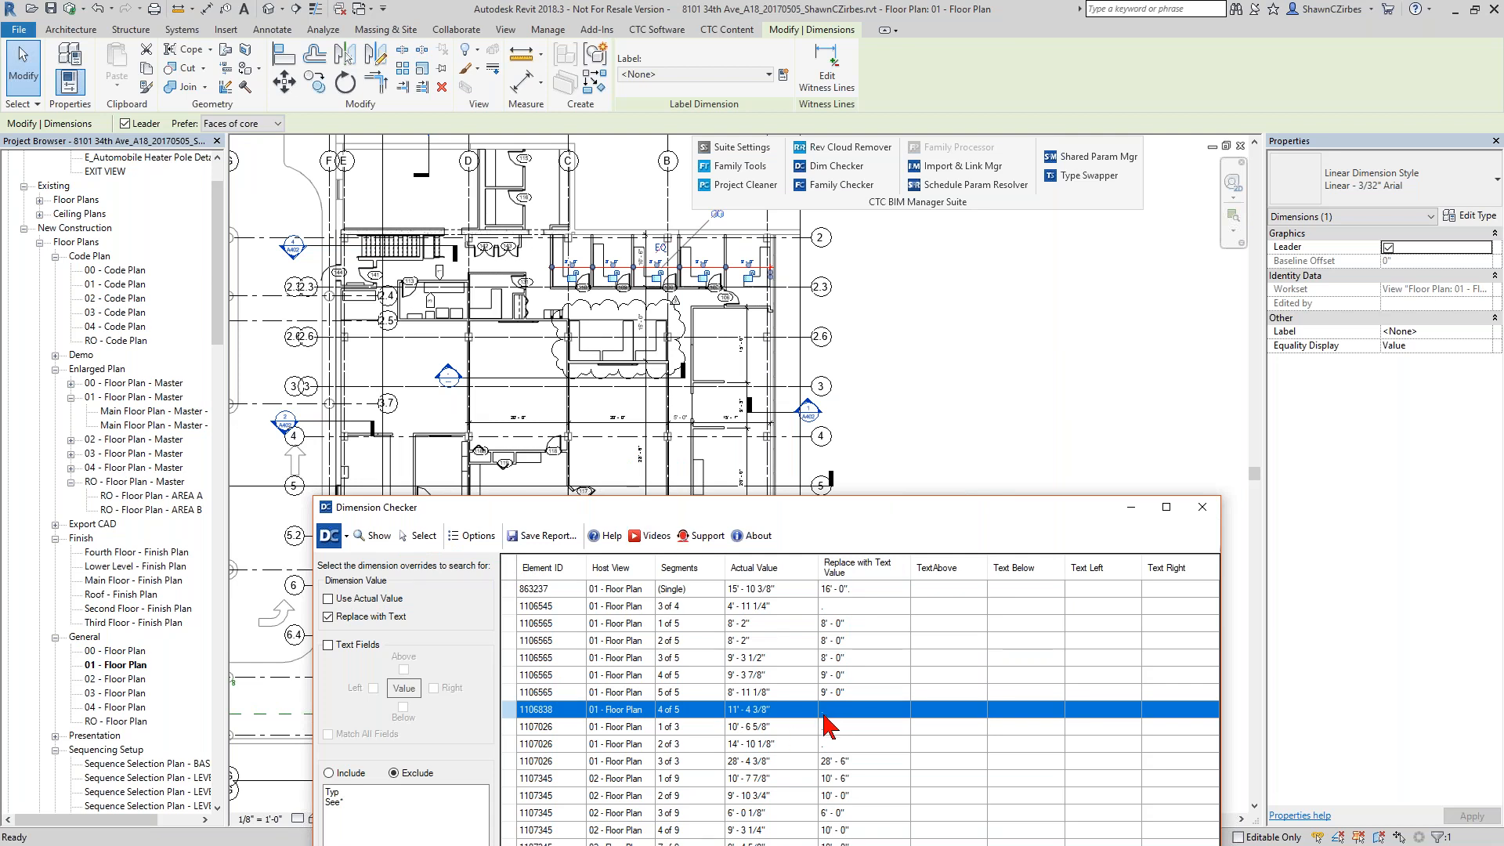
{"action": "left_click", "coordinate": [417, 537]}
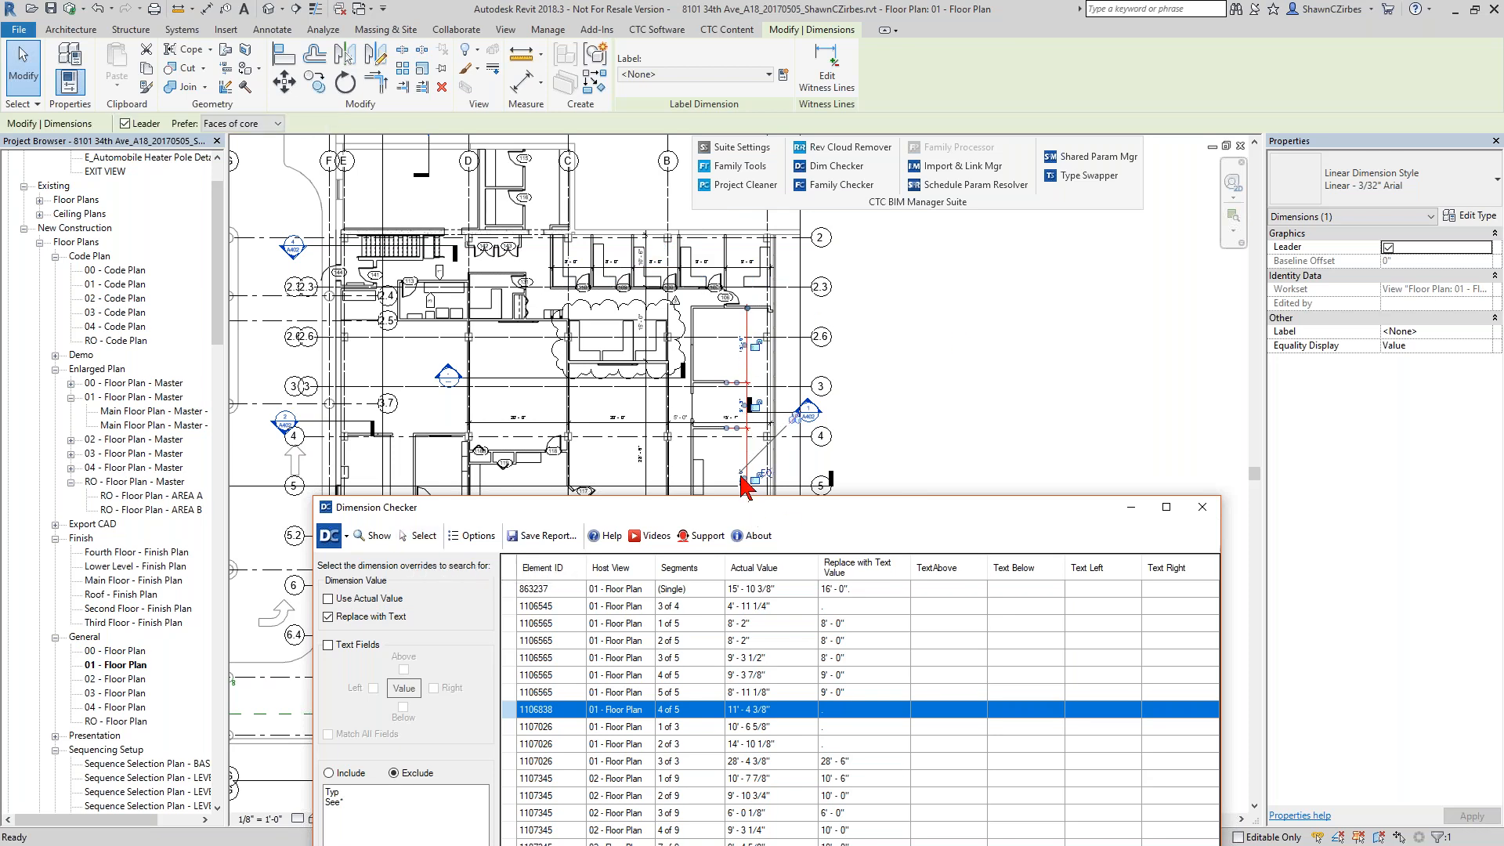
Inspect the Dimension Text settings of the 11' - 0" segment below room 103, and cancel without changing them.
{"action": "scroll", "coordinate": [743, 400], "scroll_direction": "up", "scroll_amount": 5}
{"action": "middle_click_drag", "start_coordinate": [632, 450], "coordinate": [615, 313]}
{"action": "scroll", "coordinate": [634, 336], "scroll_direction": "down", "scroll_amount": 2}
{"action": "middle_click_drag", "start_coordinate": [650, 367], "coordinate": [652, 214]}
{"action": "scroll", "coordinate": [660, 298], "scroll_direction": "up", "scroll_amount": 4}
{"action": "middle_click_drag", "start_coordinate": [686, 315], "coordinate": [634, 231]}
{"action": "scroll", "coordinate": [632, 395], "scroll_direction": "up", "scroll_amount": 1}
{"action": "scroll", "coordinate": [644, 241], "scroll_direction": "down", "scroll_amount": 1}
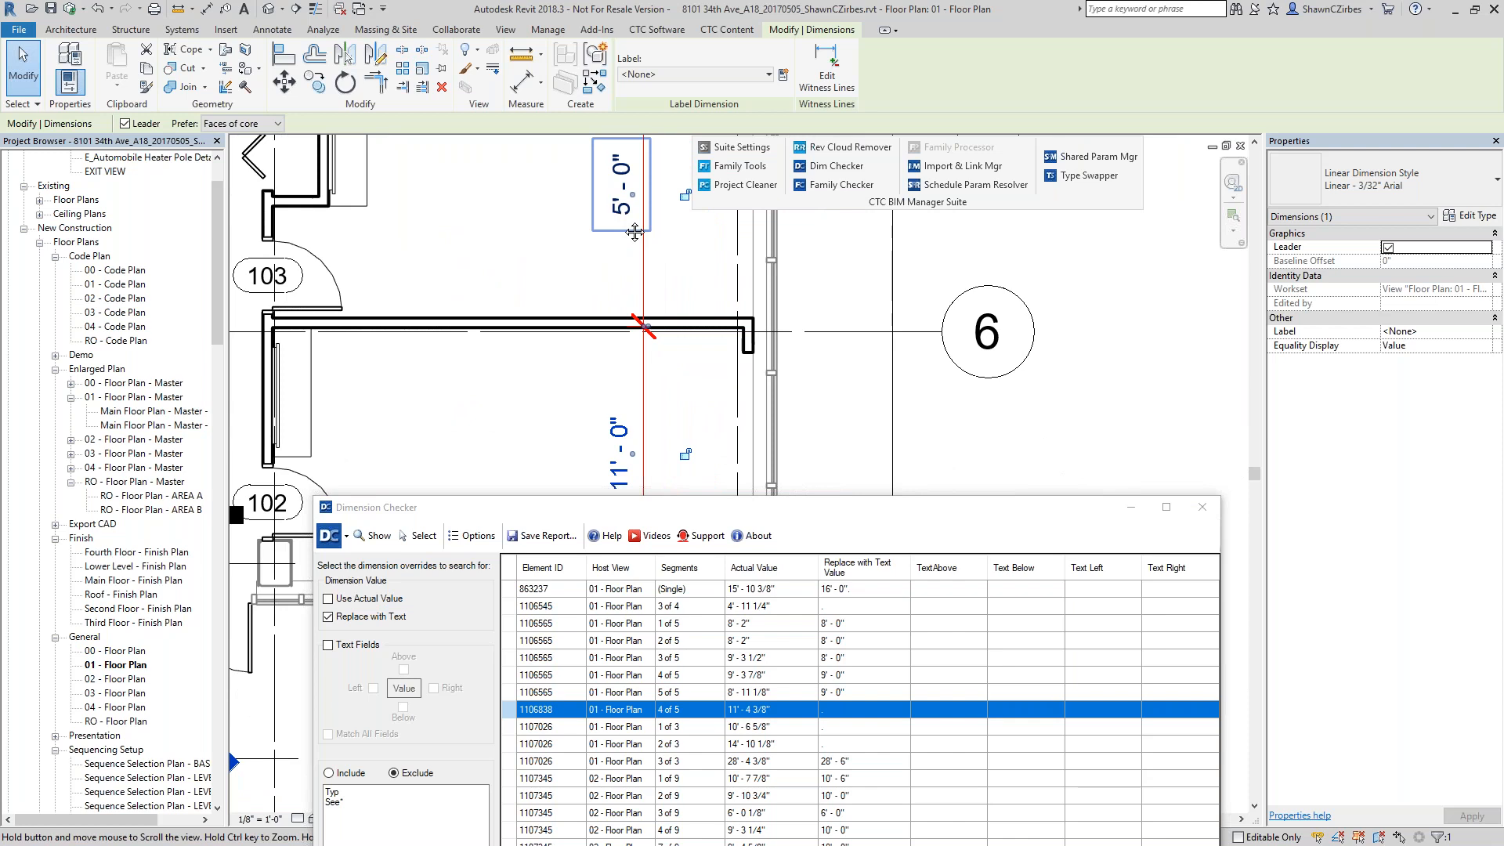
{"action": "left_click", "coordinate": [621, 447]}
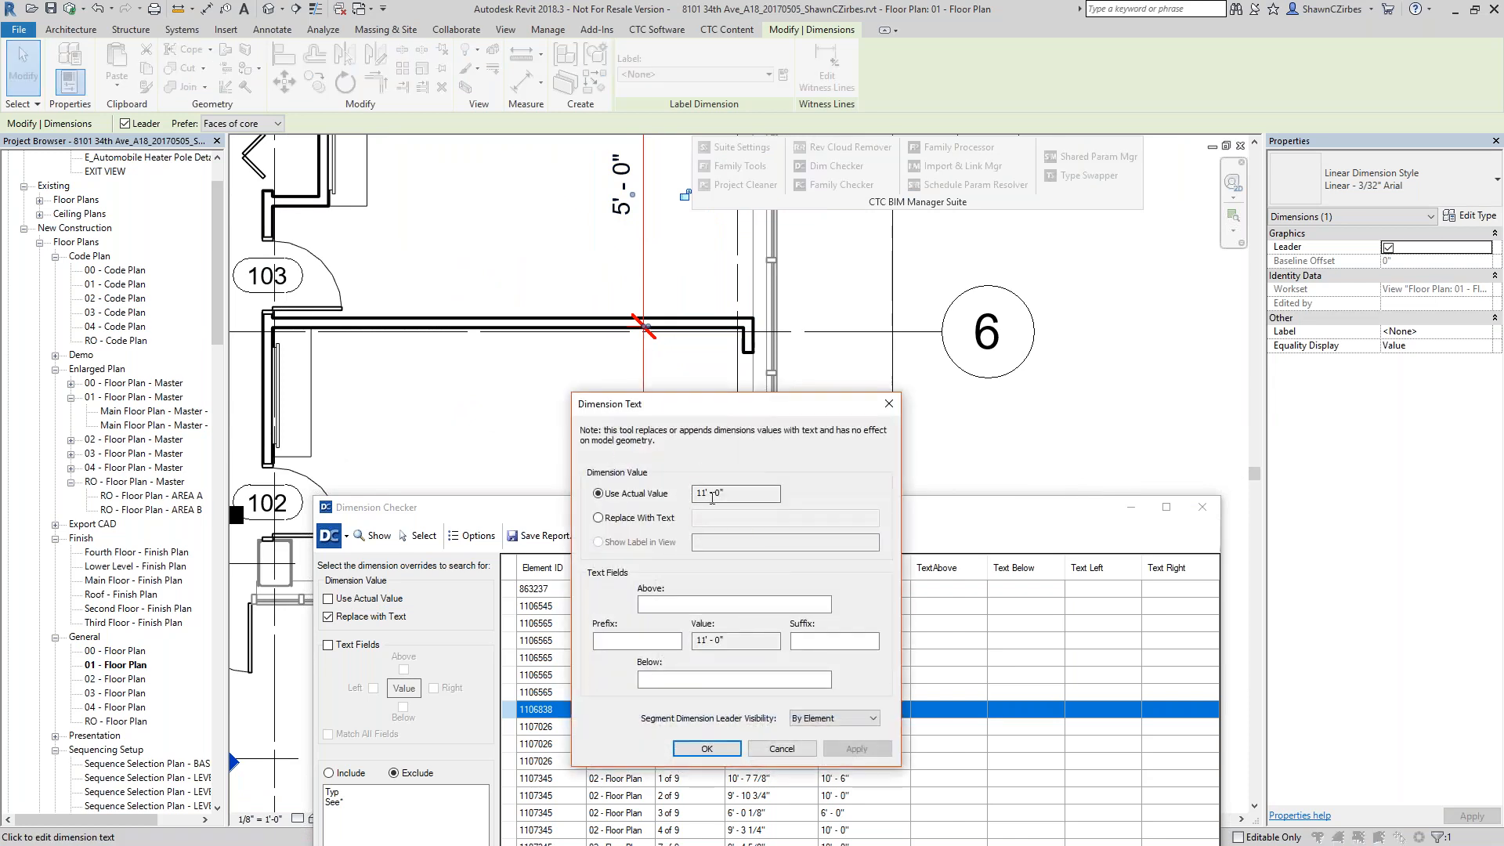
{"action": "left_click", "coordinate": [781, 748]}
Move the 5' - 0" text note away from the dimension line, into the room at door 103.
{"action": "scroll", "coordinate": [610, 179], "scroll_direction": "up", "scroll_amount": 1}
{"action": "middle_click_drag", "start_coordinate": [609, 178], "coordinate": [591, 261]}
{"action": "left_click", "coordinate": [572, 333]}
{"action": "left_click_drag", "start_coordinate": [572, 337], "coordinate": [481, 336]}
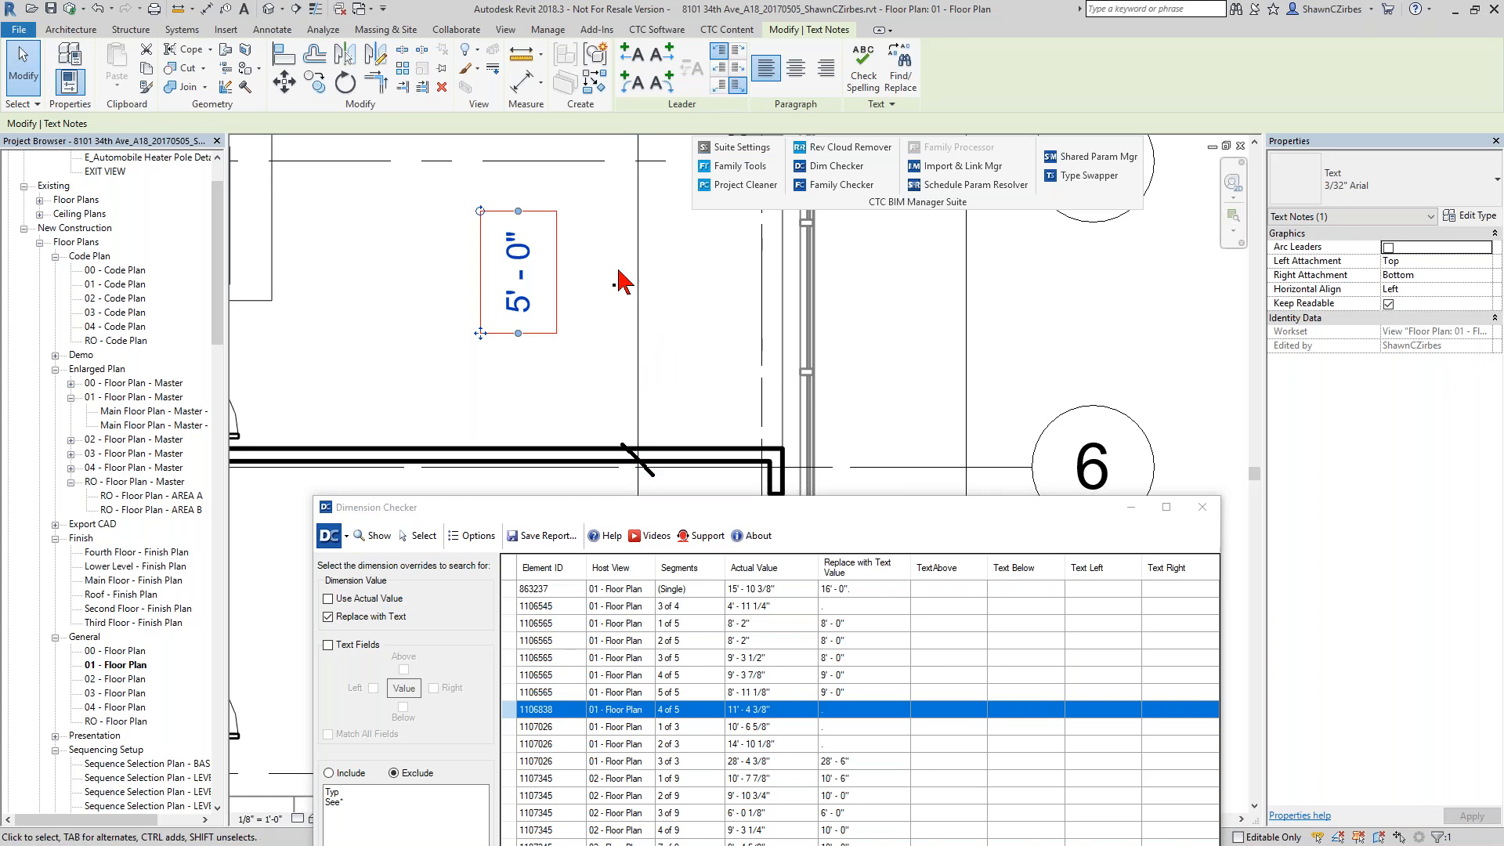
Move the Dimension Checker window up over the plan and close it.
{"action": "scroll", "coordinate": [605, 313], "scroll_direction": "down", "scroll_amount": 2}
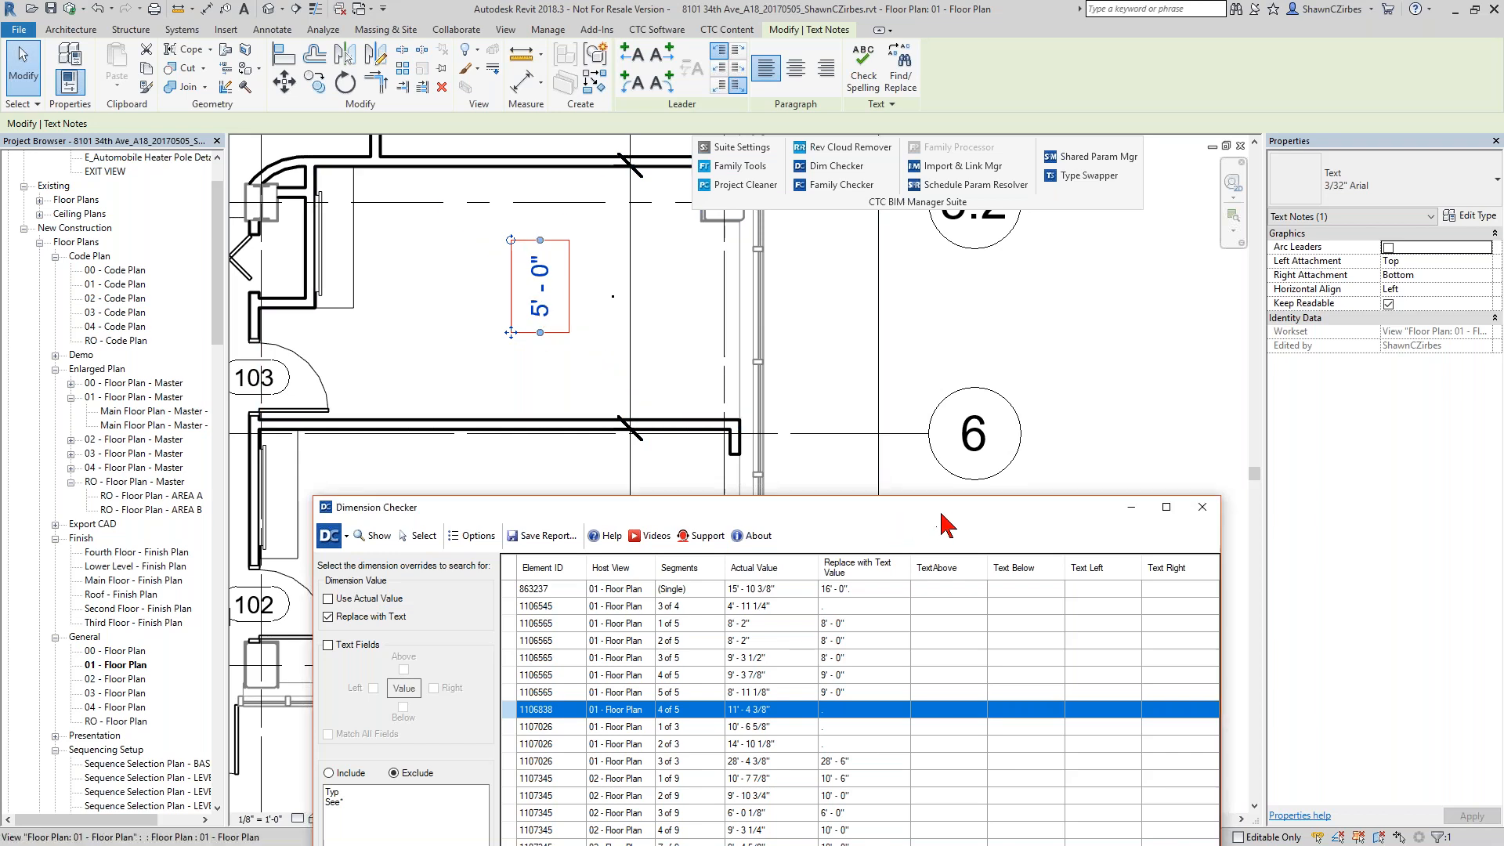
{"action": "left_click_drag", "start_coordinate": [941, 514], "coordinate": [895, 200]}
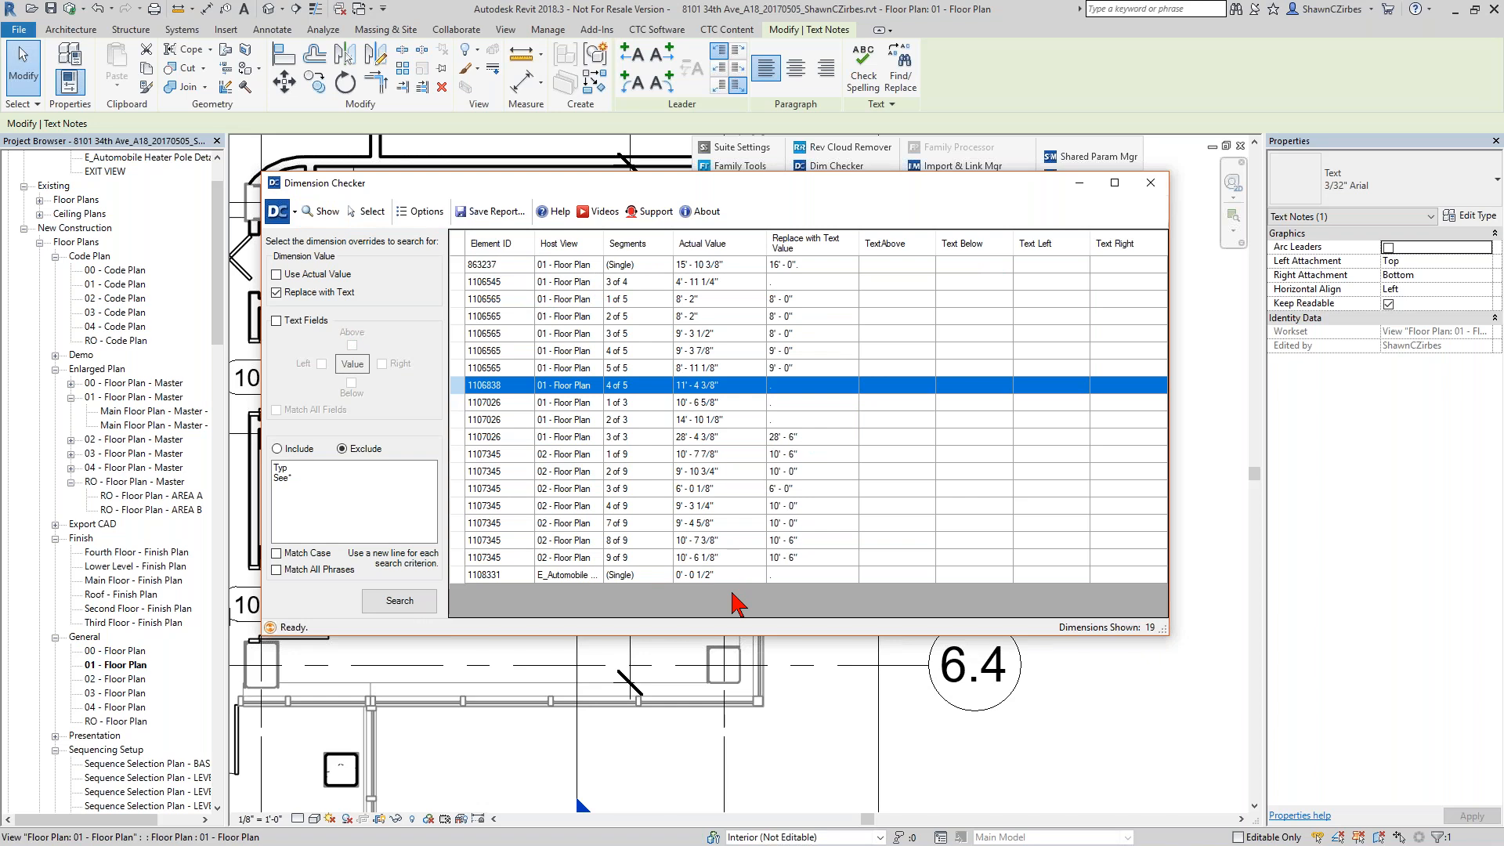
{"action": "left_click", "coordinate": [1151, 183]}
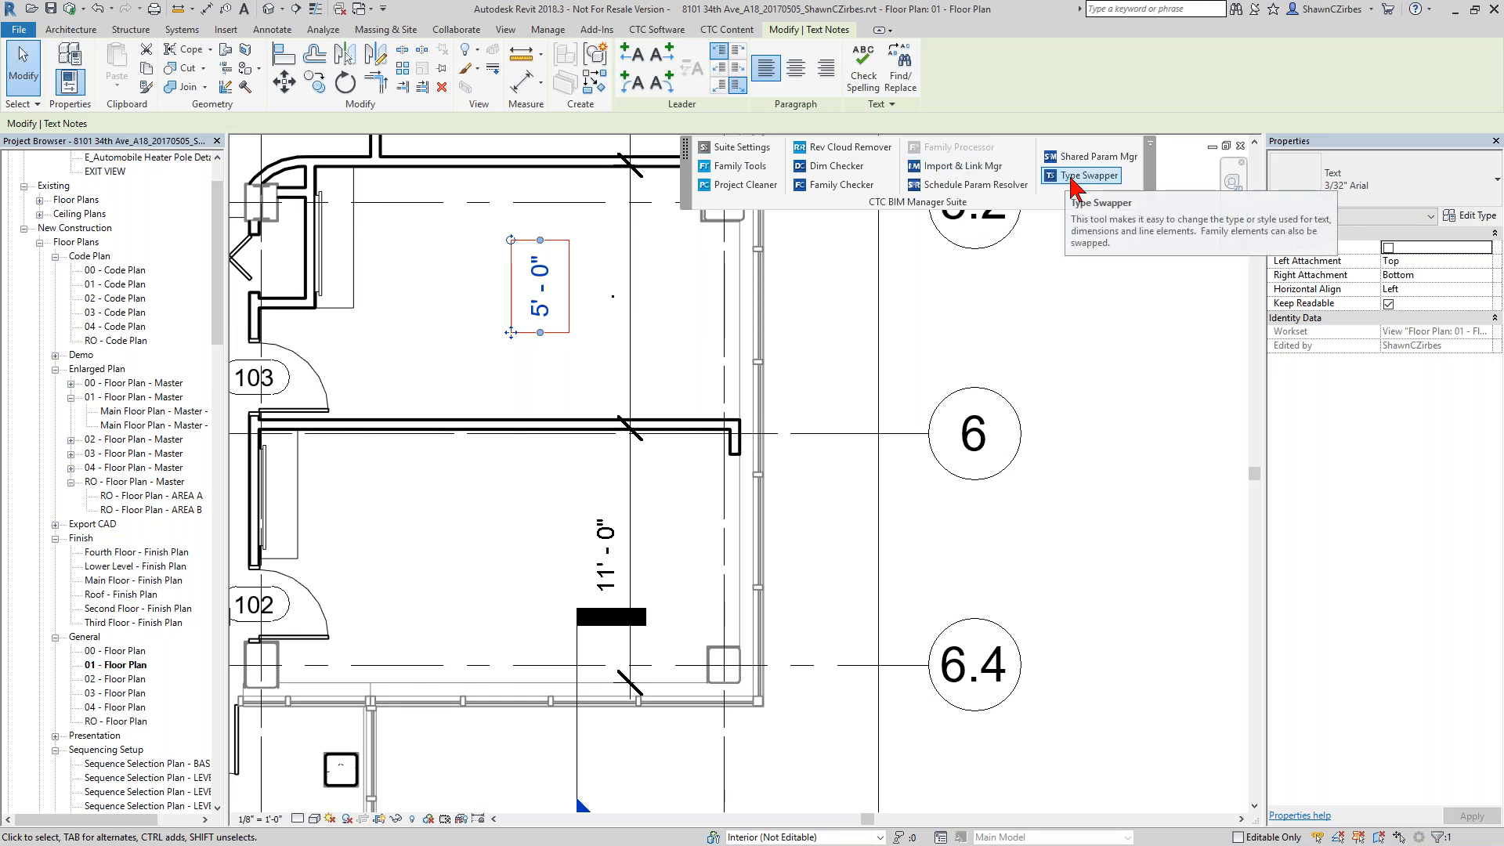
Open the EXIT VIEW drafting view and close all hidden windows.
{"action": "double_click", "coordinate": [126, 170]}
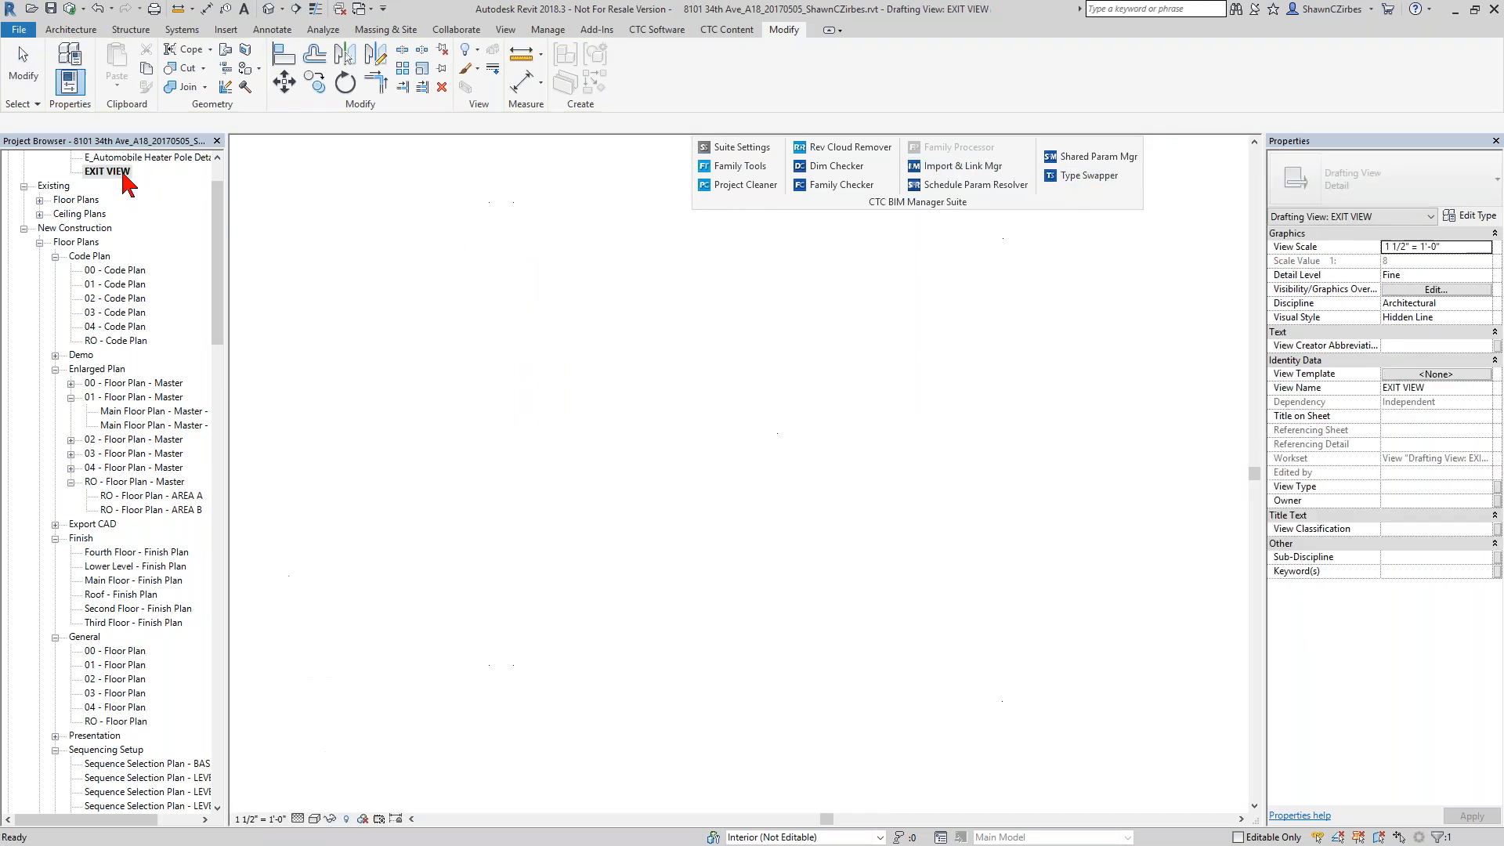
{"action": "left_click", "coordinate": [629, 509]}
{"action": "scroll", "coordinate": [763, 544], "scroll_direction": "down", "scroll_amount": 1}
{"action": "middle_click_drag", "start_coordinate": [757, 554], "coordinate": [757, 474]}
{"action": "scroll", "coordinate": [694, 501], "scroll_direction": "up", "scroll_amount": 1}
{"action": "left_click", "coordinate": [339, 14]}
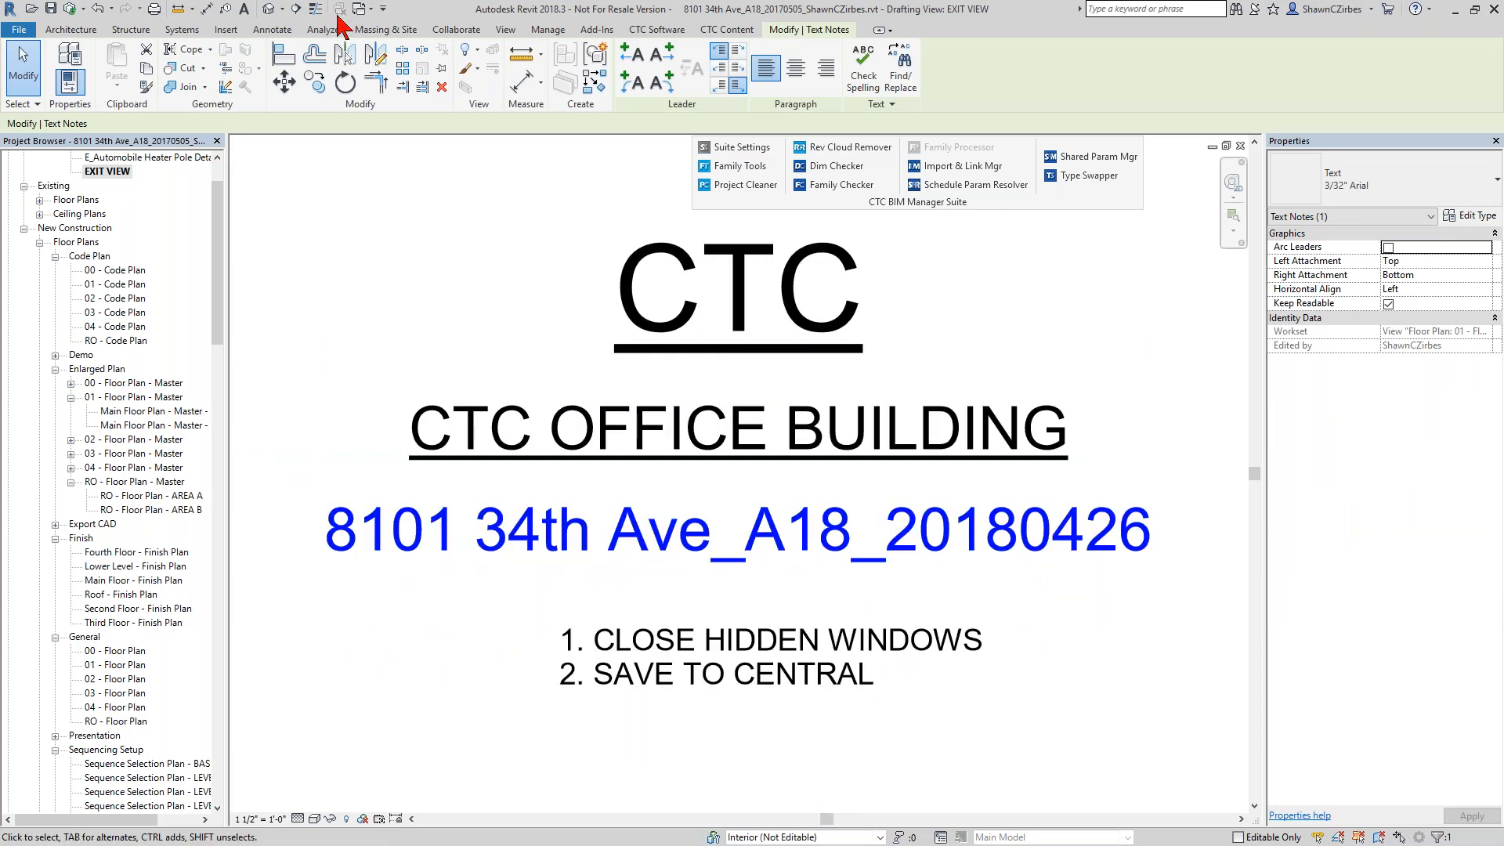
Delete the unapproved linear dimension style 33 from the project with Type Swapper.
{"action": "left_click", "coordinate": [1070, 176]}
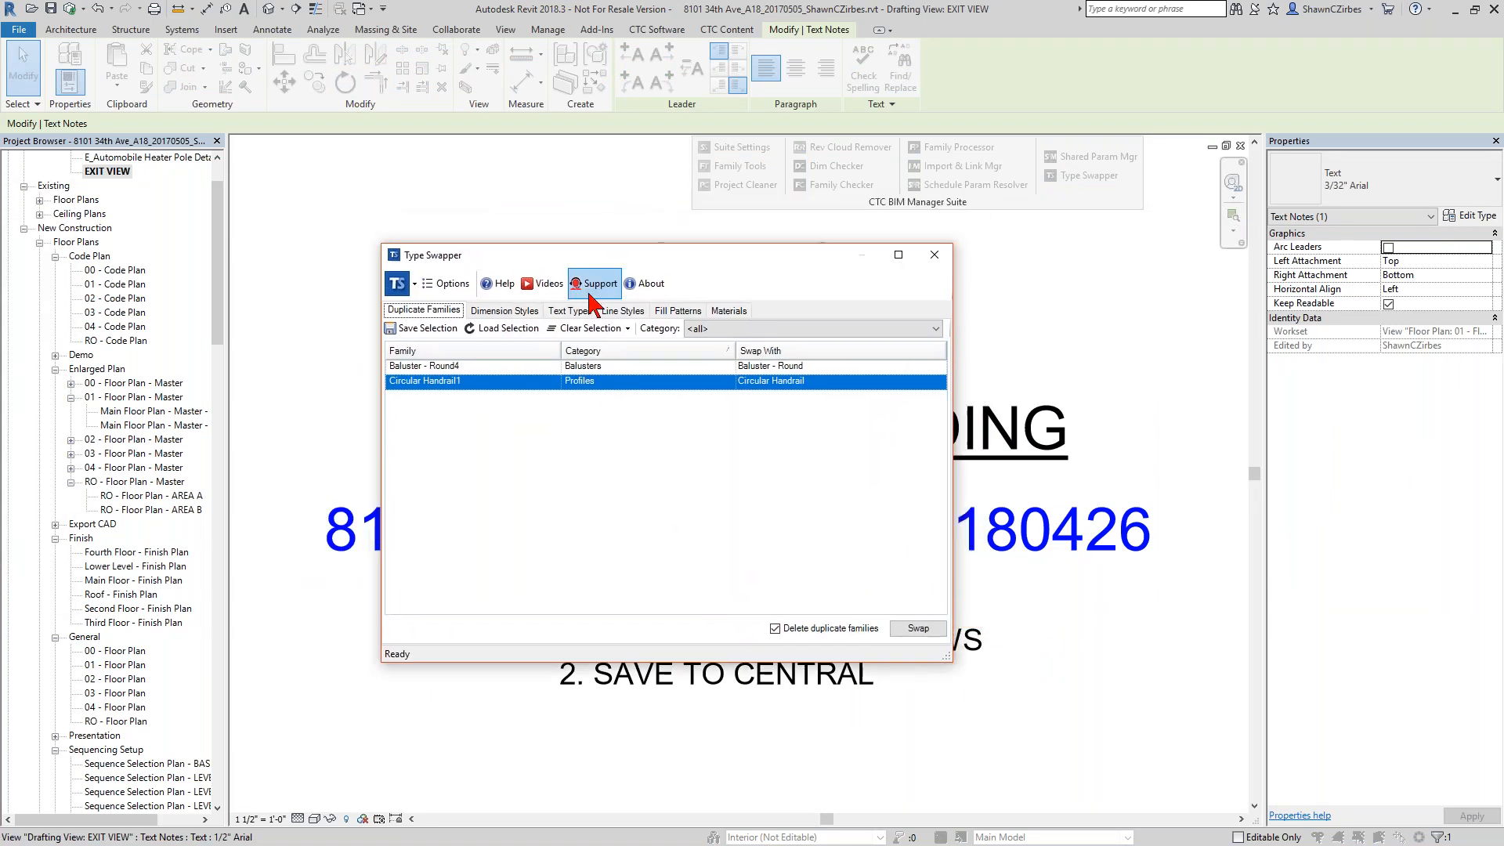
{"action": "left_click", "coordinate": [505, 311]}
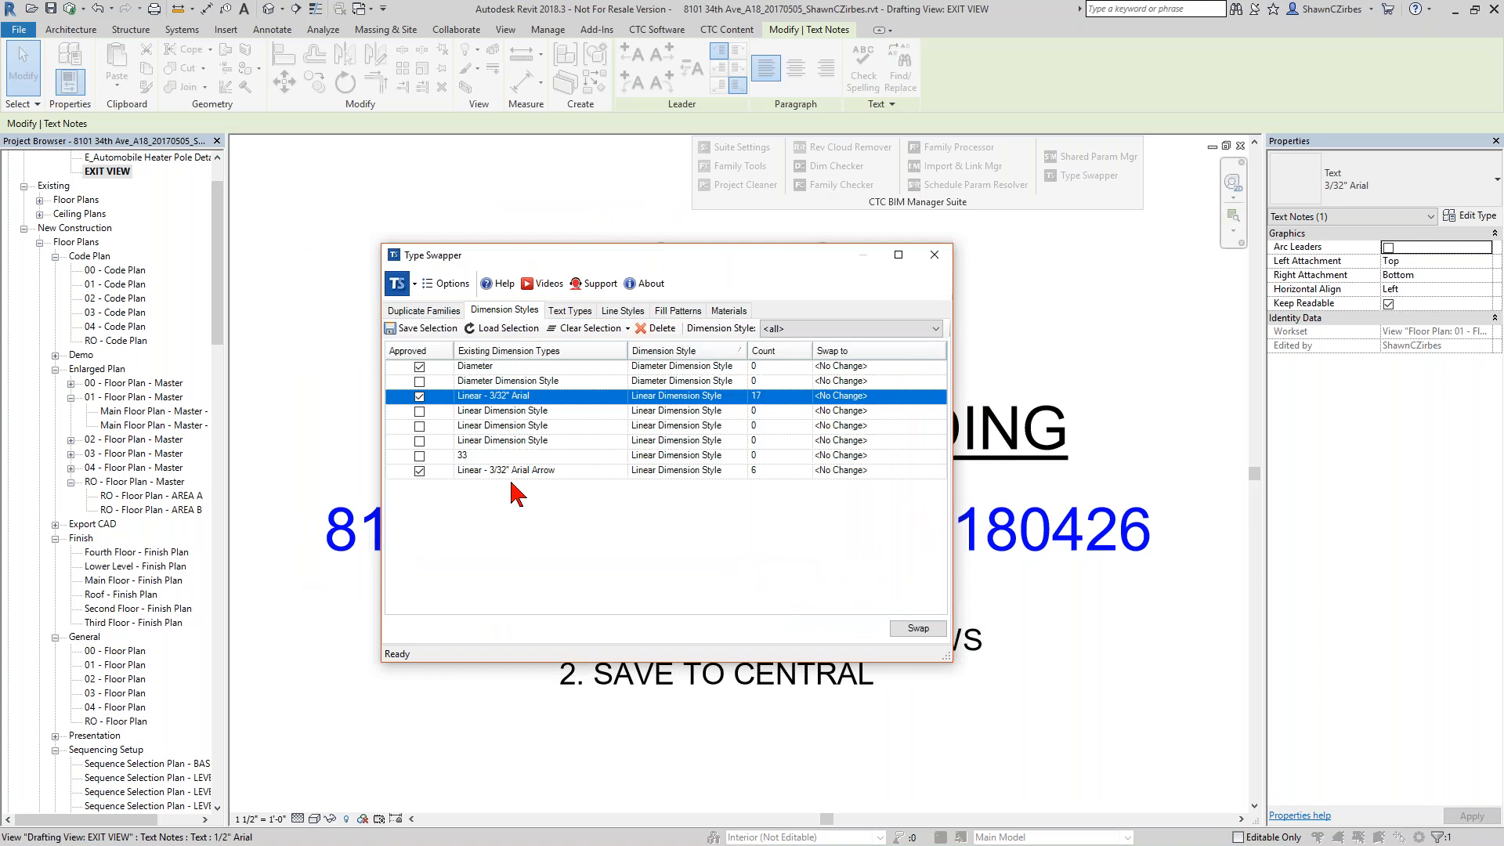
{"action": "left_click", "coordinate": [471, 457]}
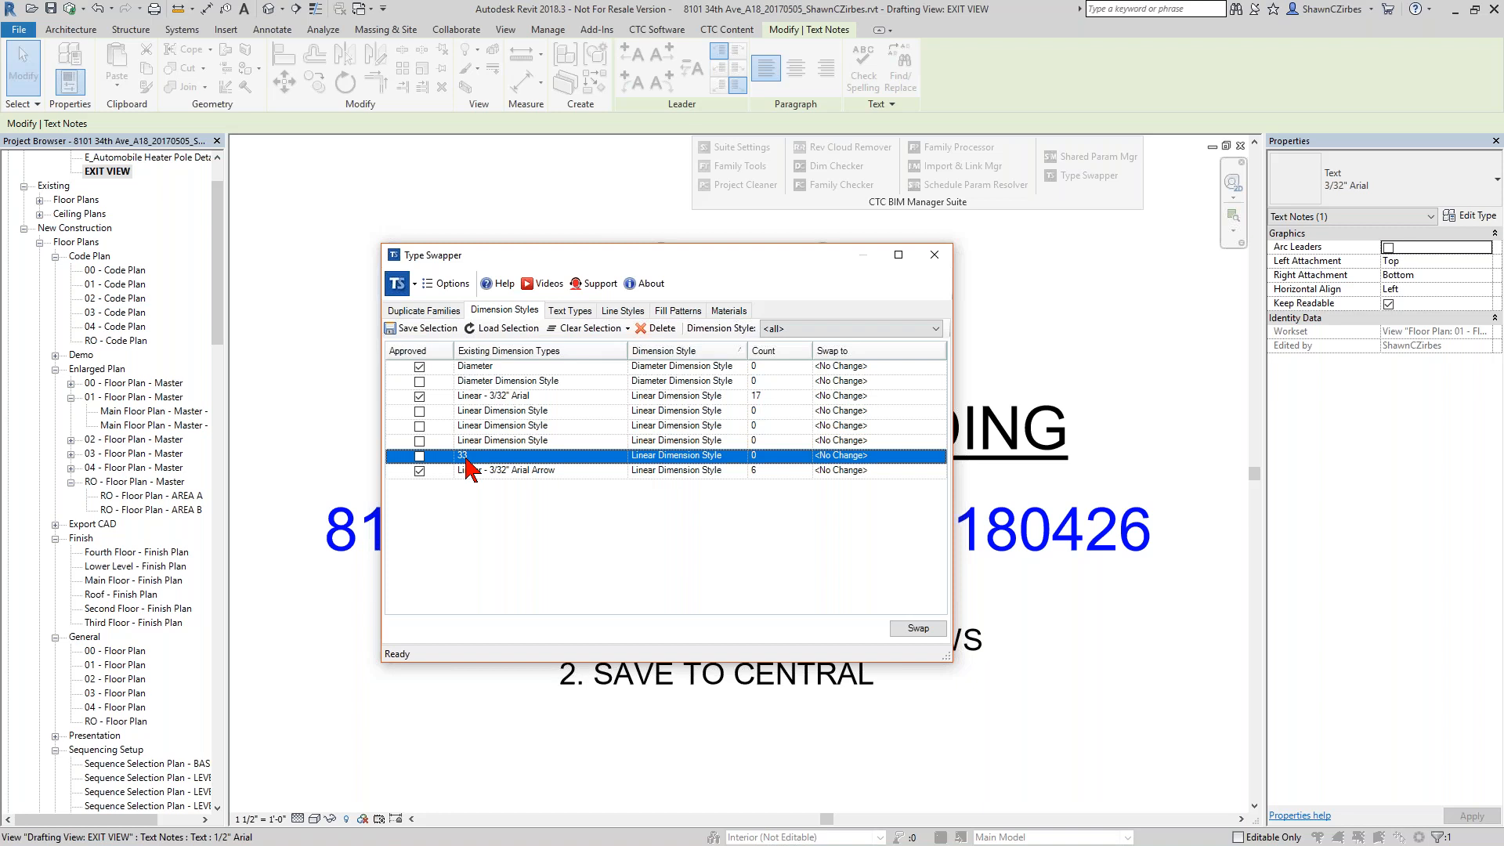
{"action": "left_click", "coordinate": [658, 330]}
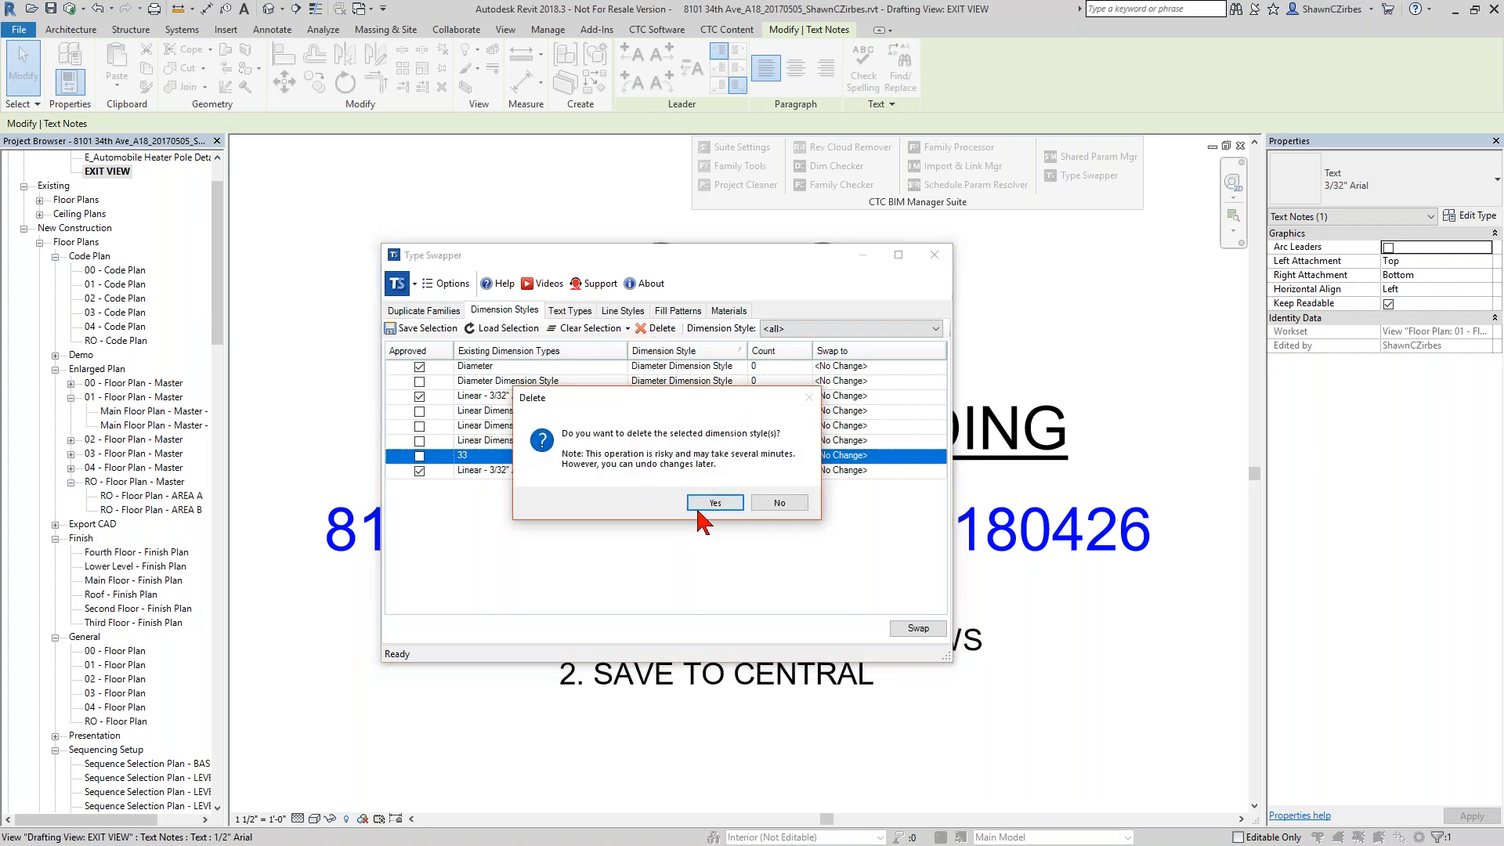
{"action": "left_click", "coordinate": [725, 506]}
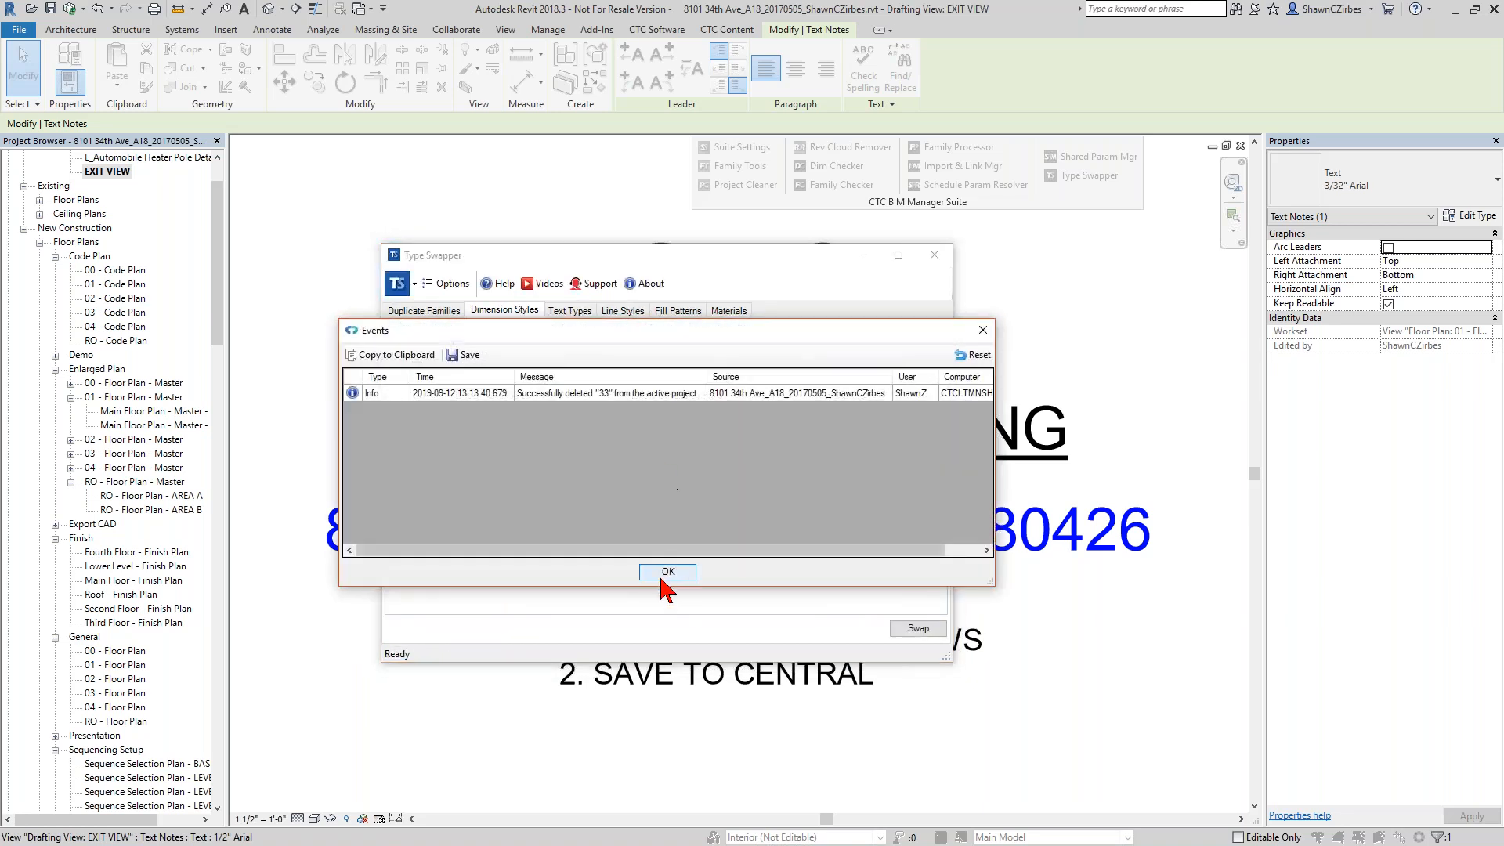
{"action": "left_click", "coordinate": [667, 572]}
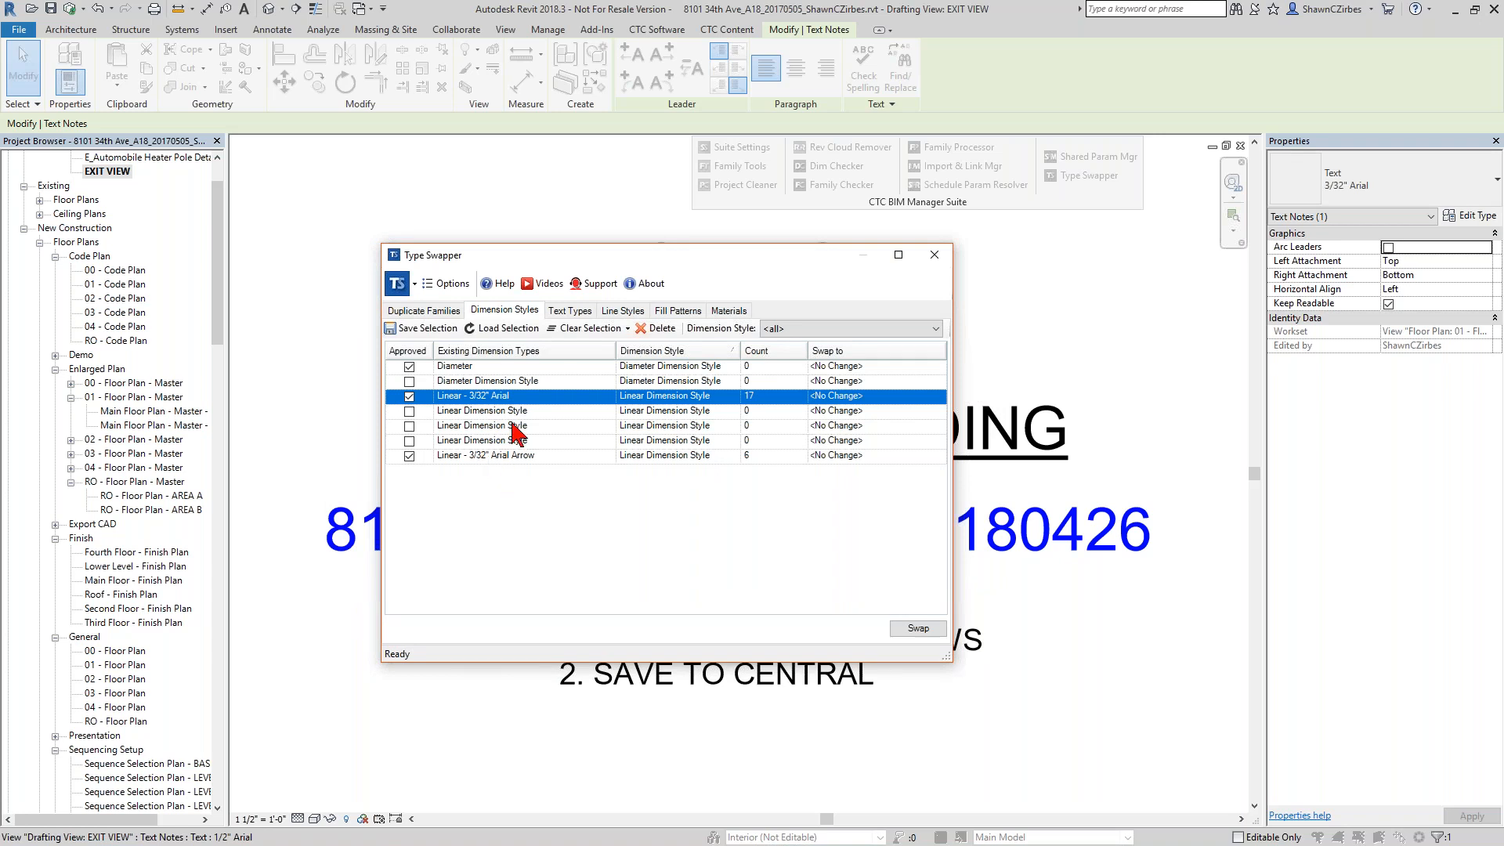
Swap the "(Default Project Text) 3/32" Arial Narrow" text type to 3/32" Arial.
{"action": "left_click", "coordinate": [573, 311]}
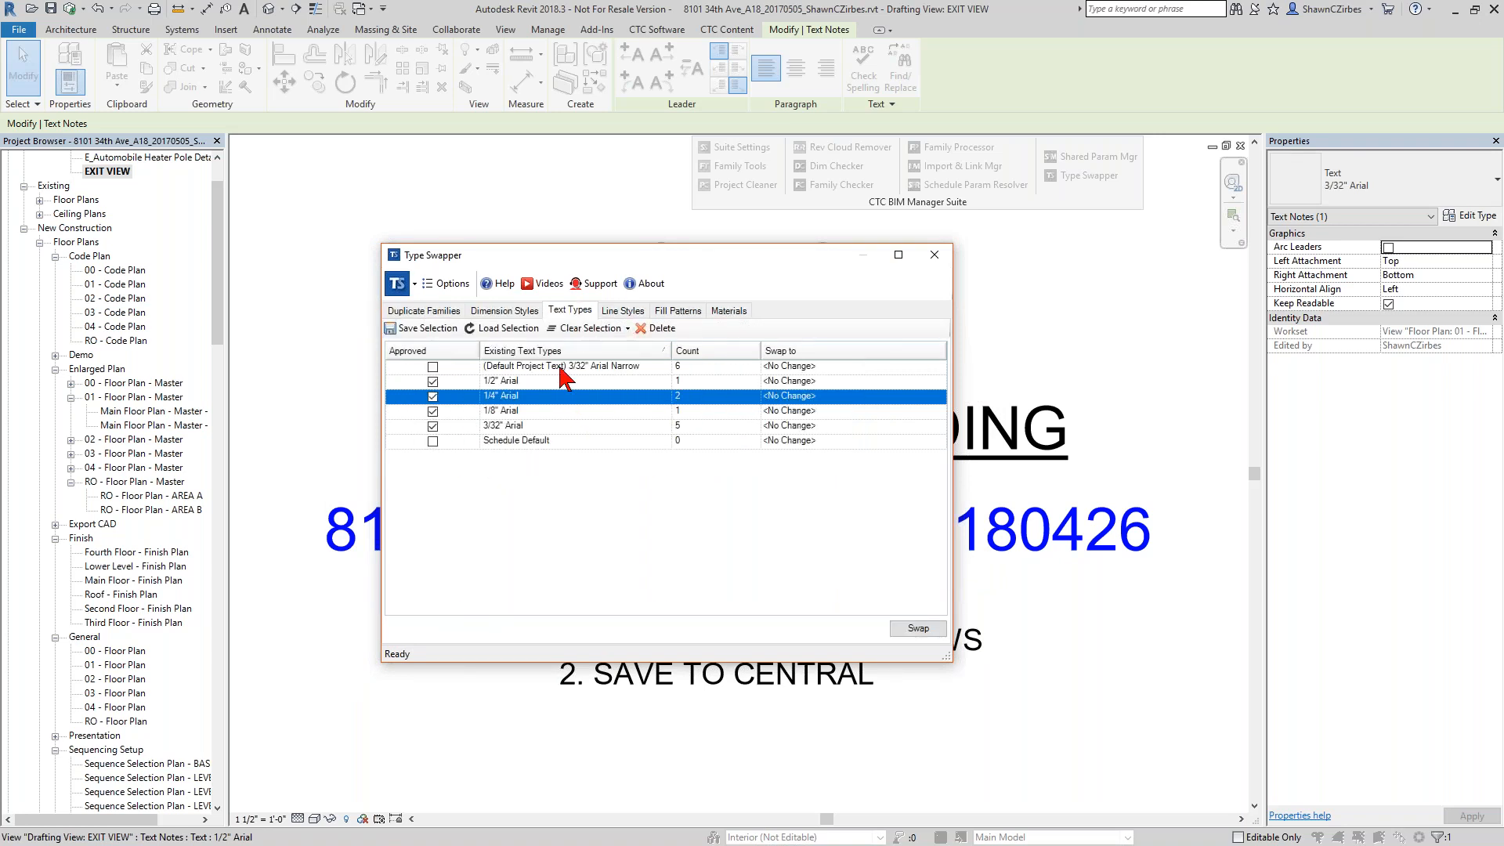
{"action": "left_click", "coordinate": [562, 366]}
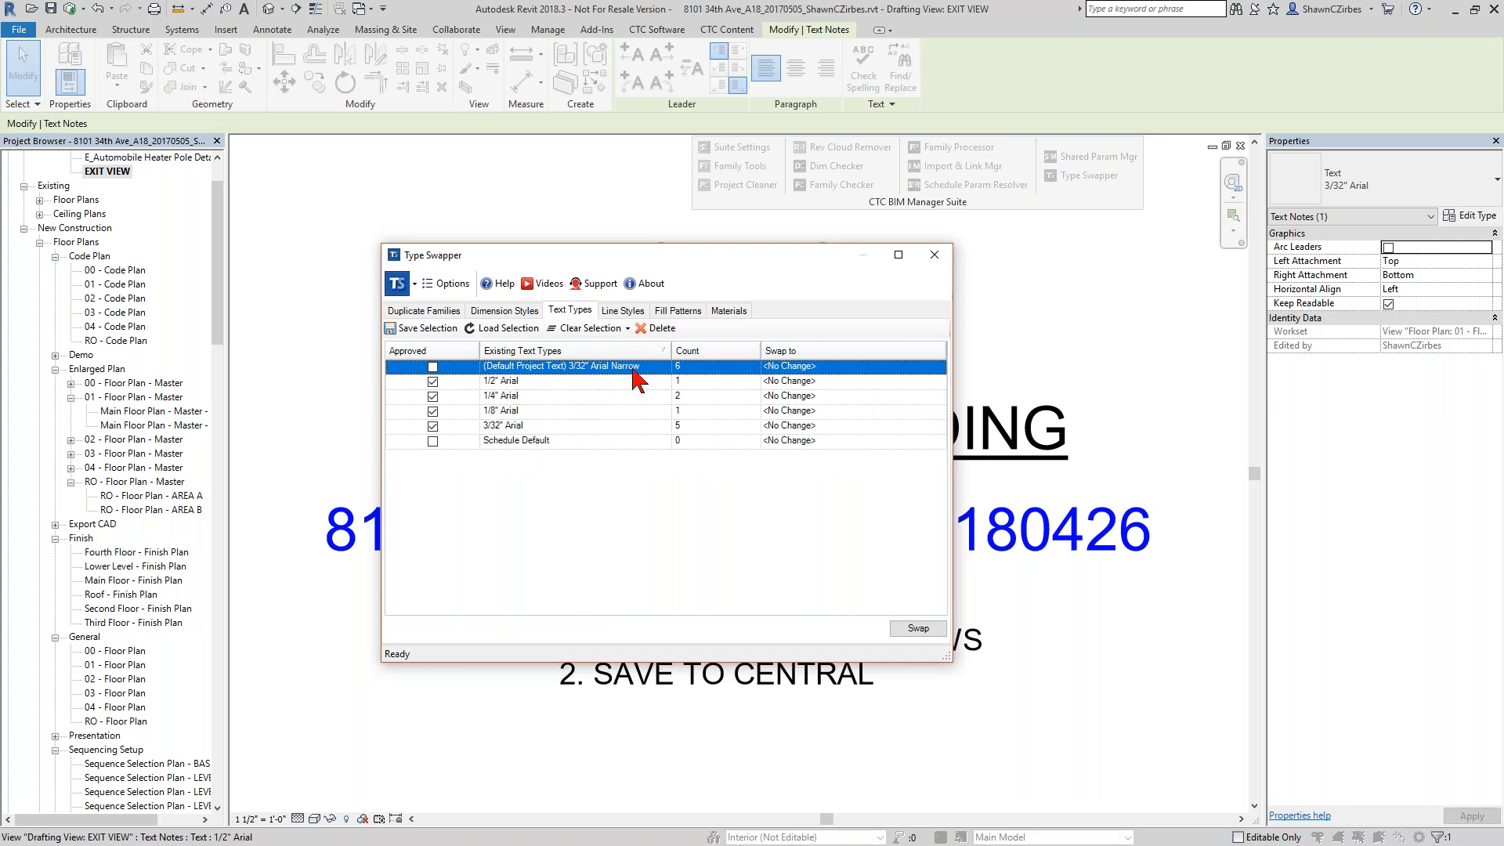
{"action": "left_click", "coordinate": [511, 427]}
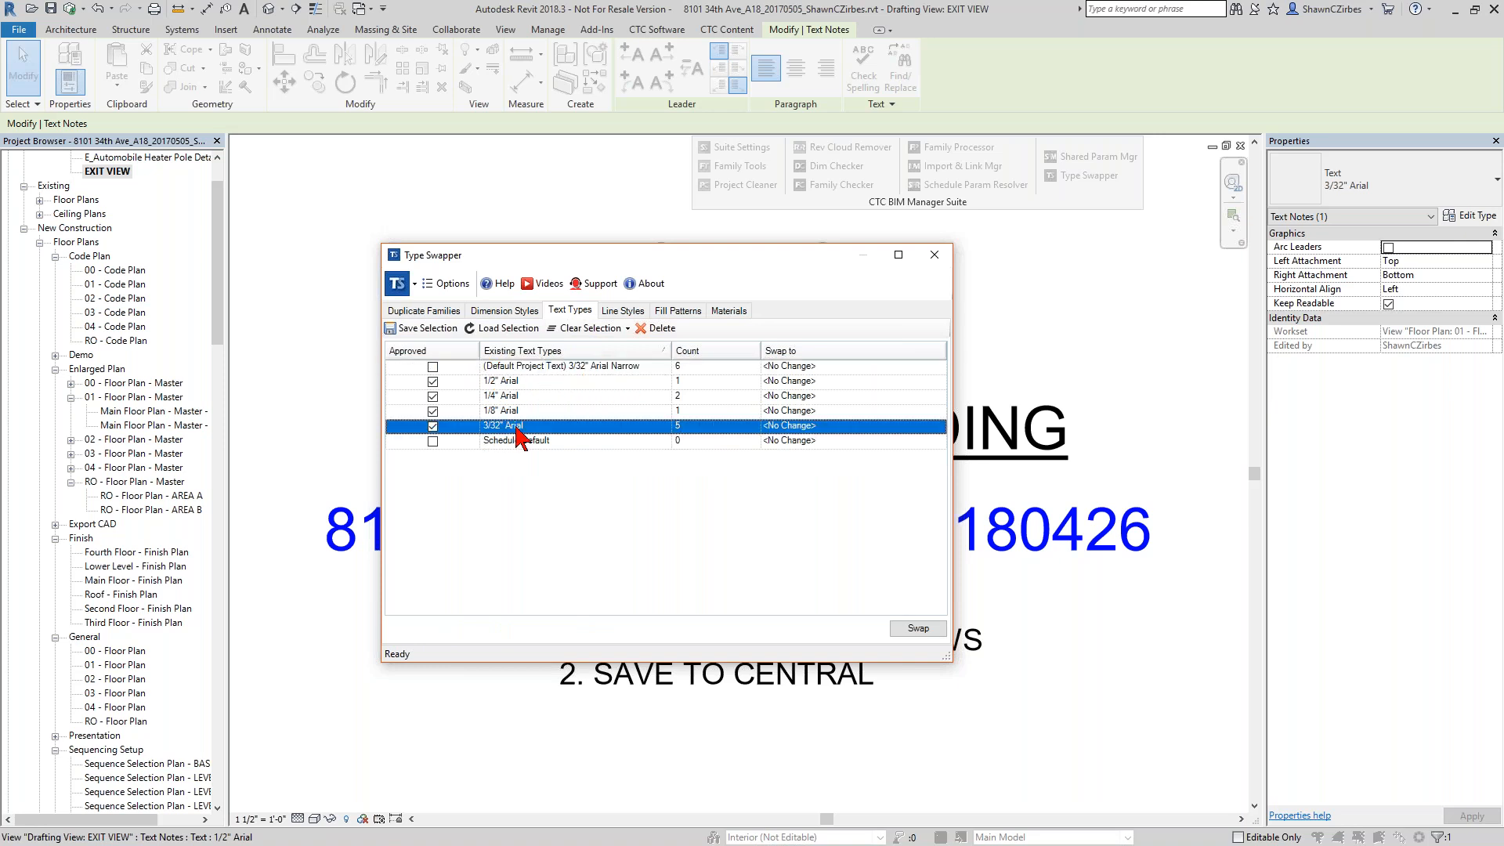
{"action": "left_click", "coordinate": [514, 367]}
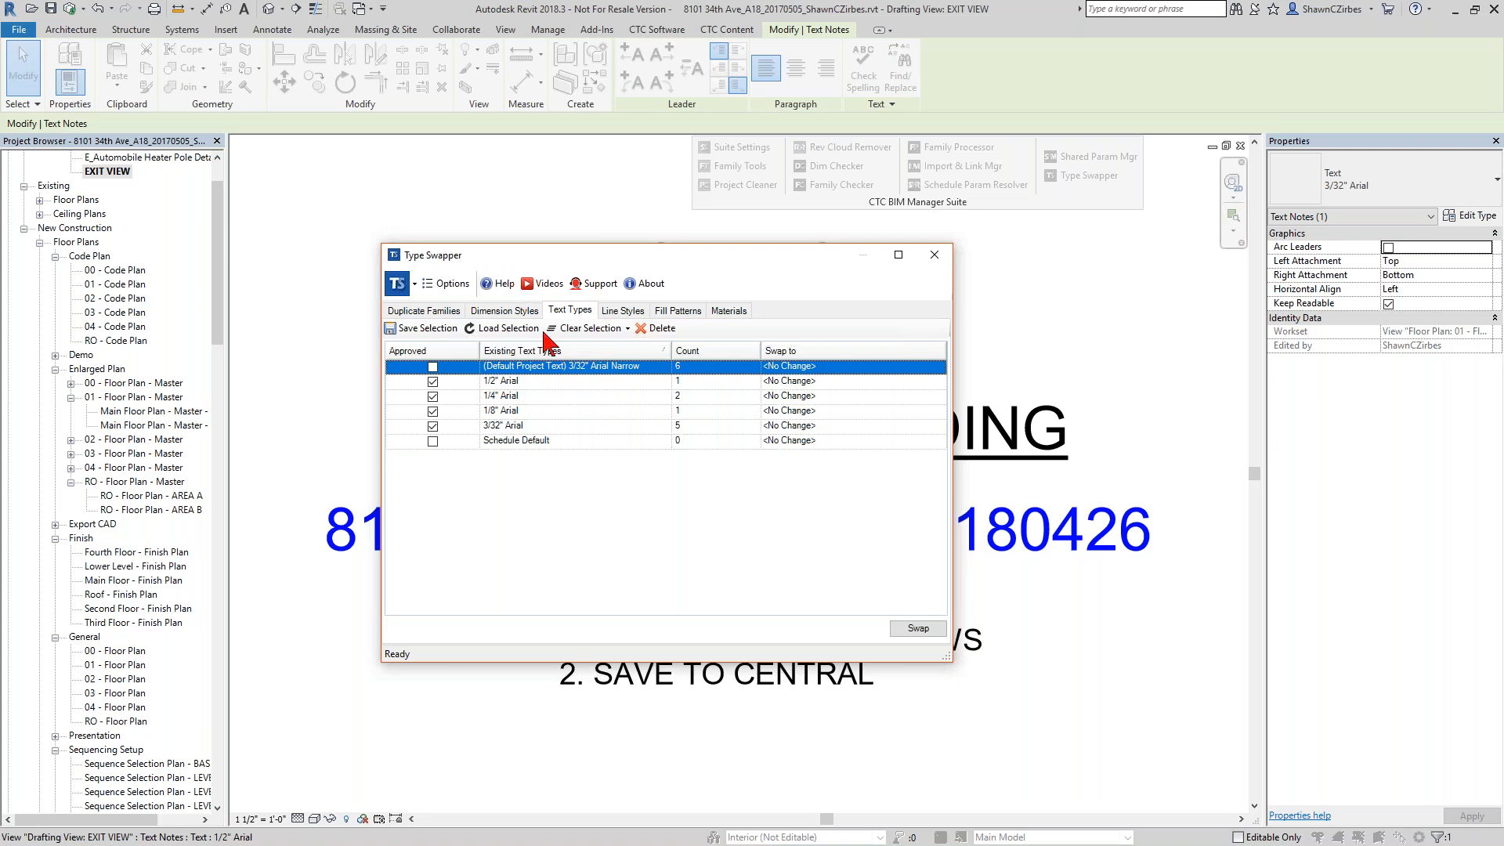
{"action": "left_click", "coordinate": [849, 367]}
{"action": "left_click", "coordinate": [939, 367]}
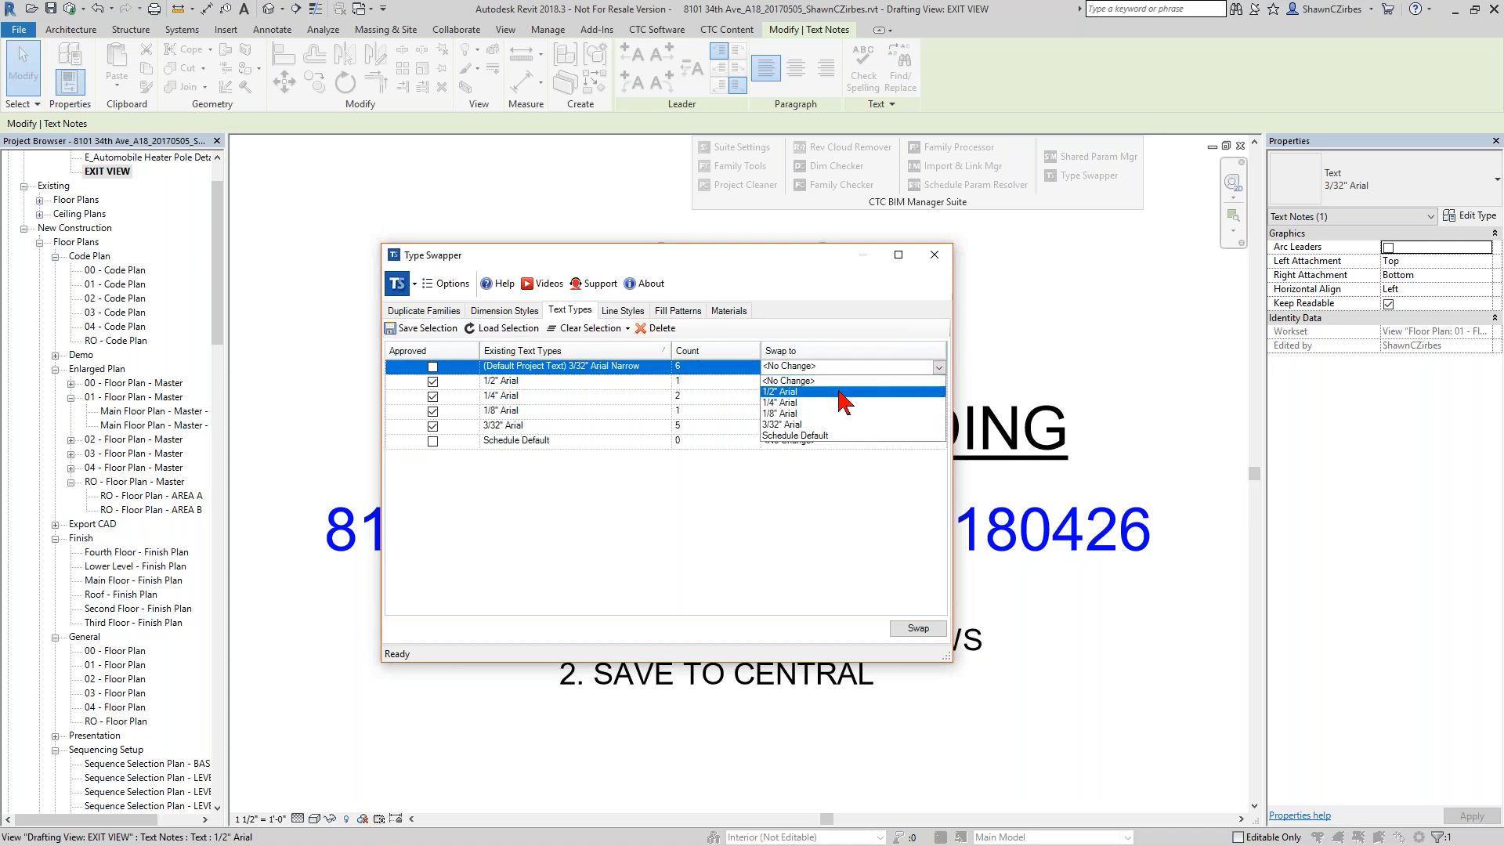
{"action": "left_click", "coordinate": [775, 424]}
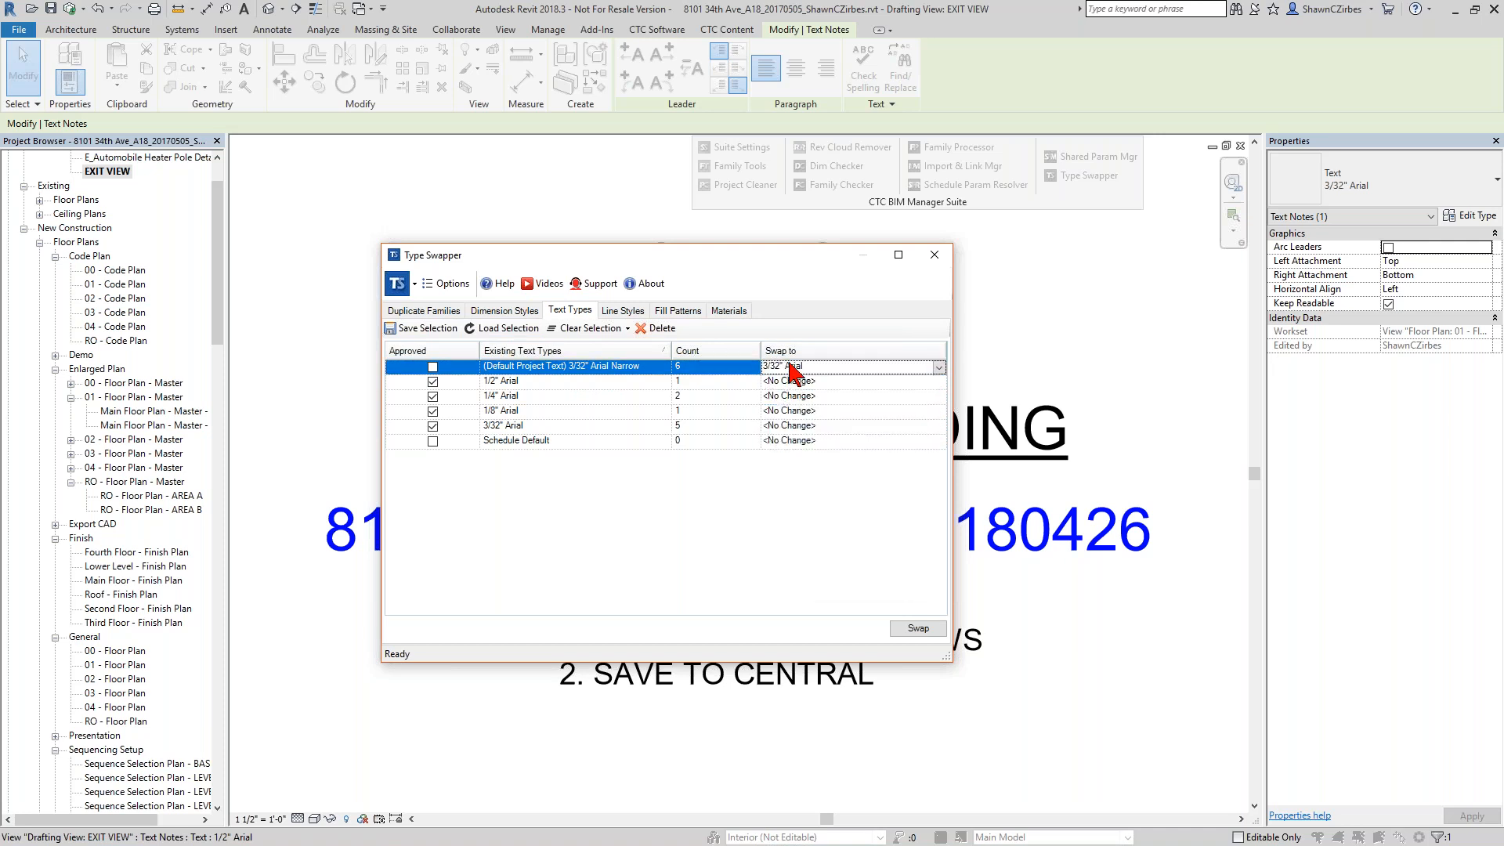
{"action": "left_click", "coordinate": [913, 629]}
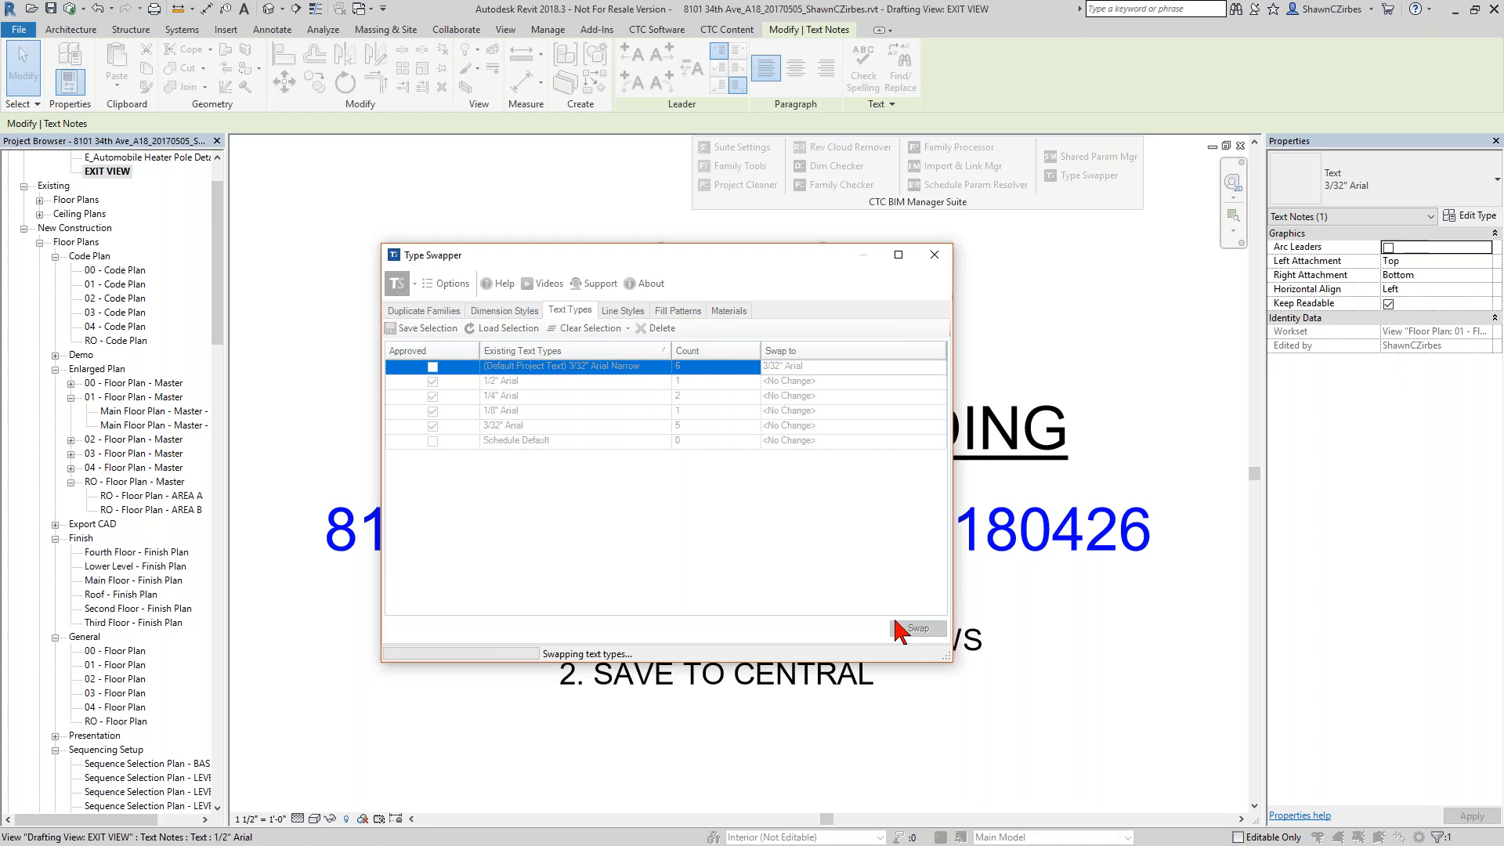
{"action": "left_click", "coordinate": [666, 574]}
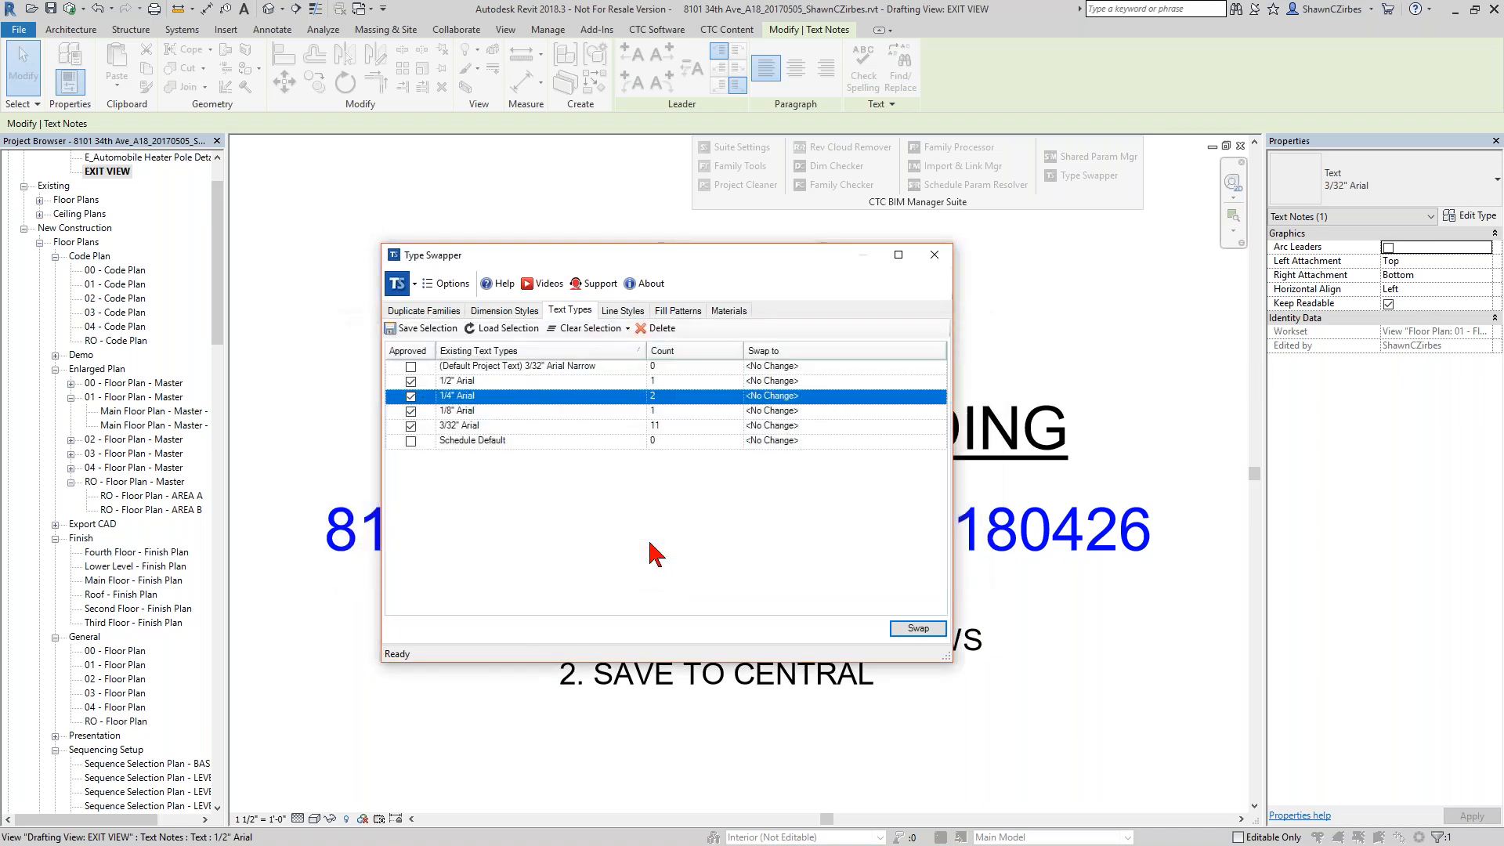
Delete the unused "(Default Project Text) 3/32" Arial Narrow" text type from the project.
{"action": "left_click", "coordinate": [527, 426]}
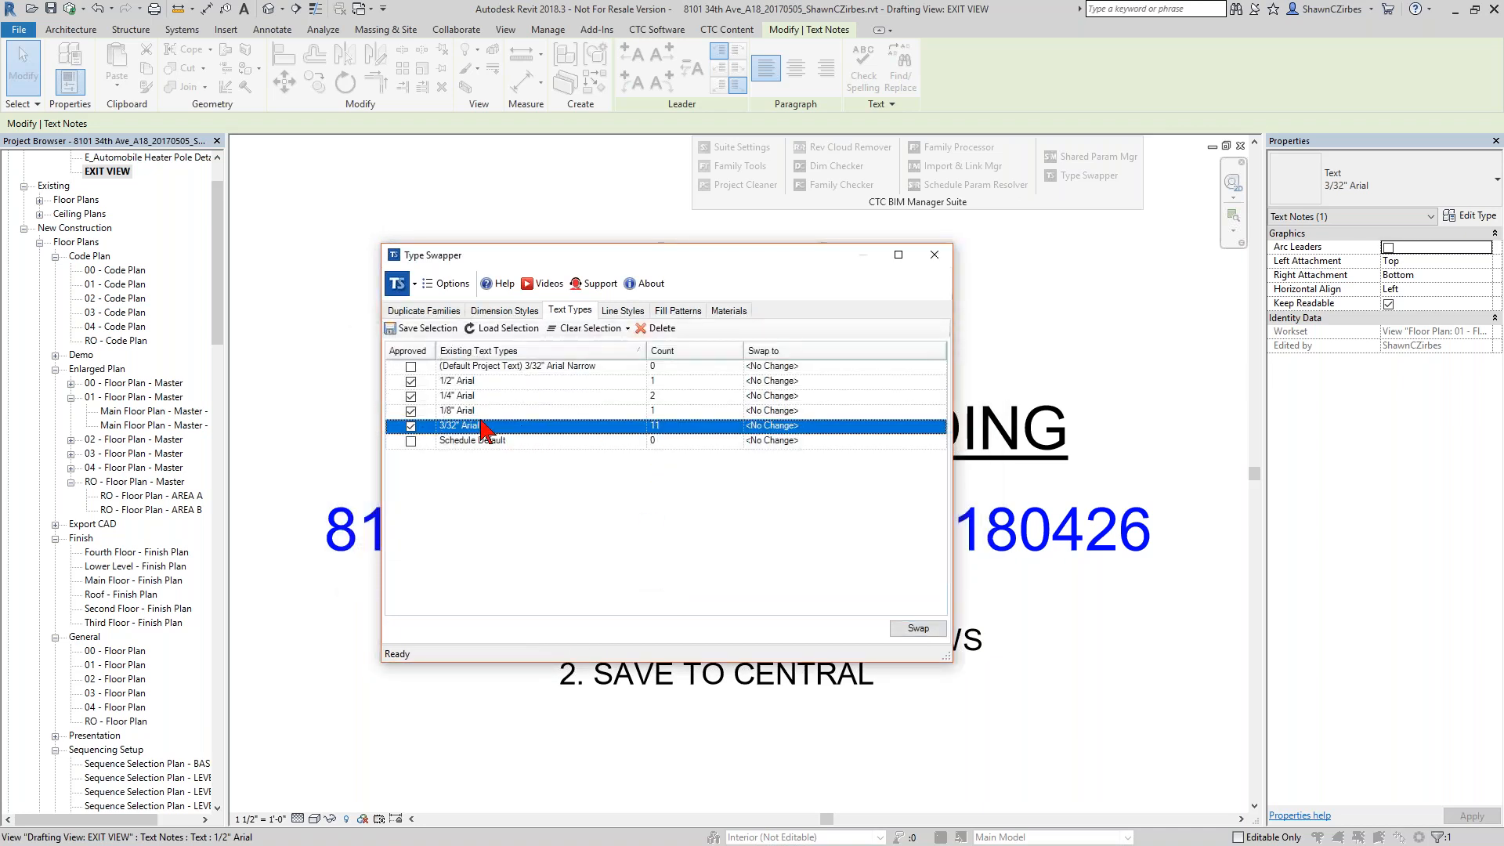
{"action": "left_click", "coordinate": [506, 366]}
{"action": "left_click", "coordinate": [658, 329]}
{"action": "left_click", "coordinate": [713, 501]}
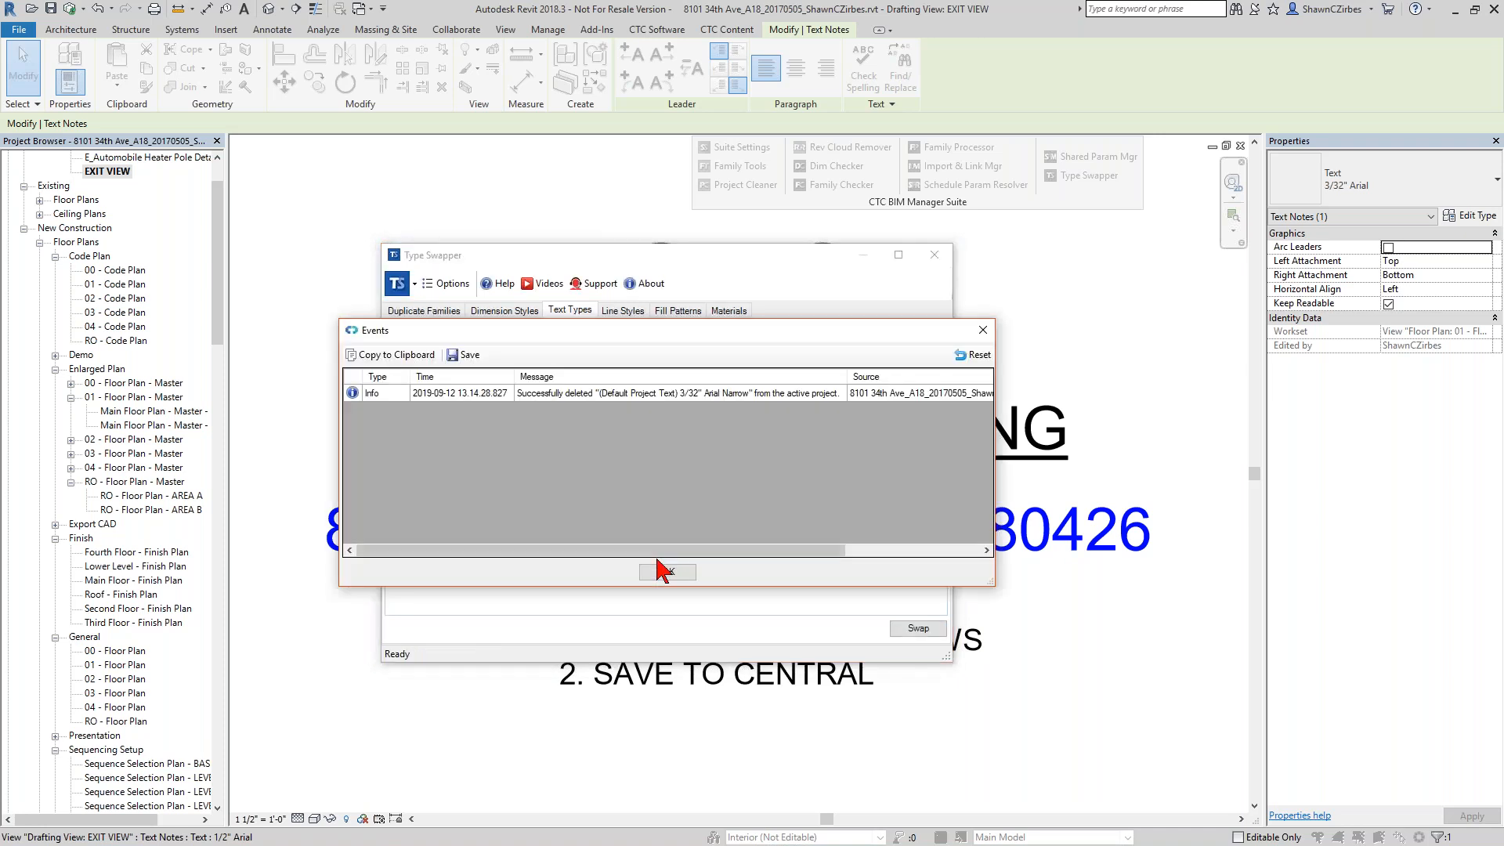
{"action": "left_click", "coordinate": [666, 572]}
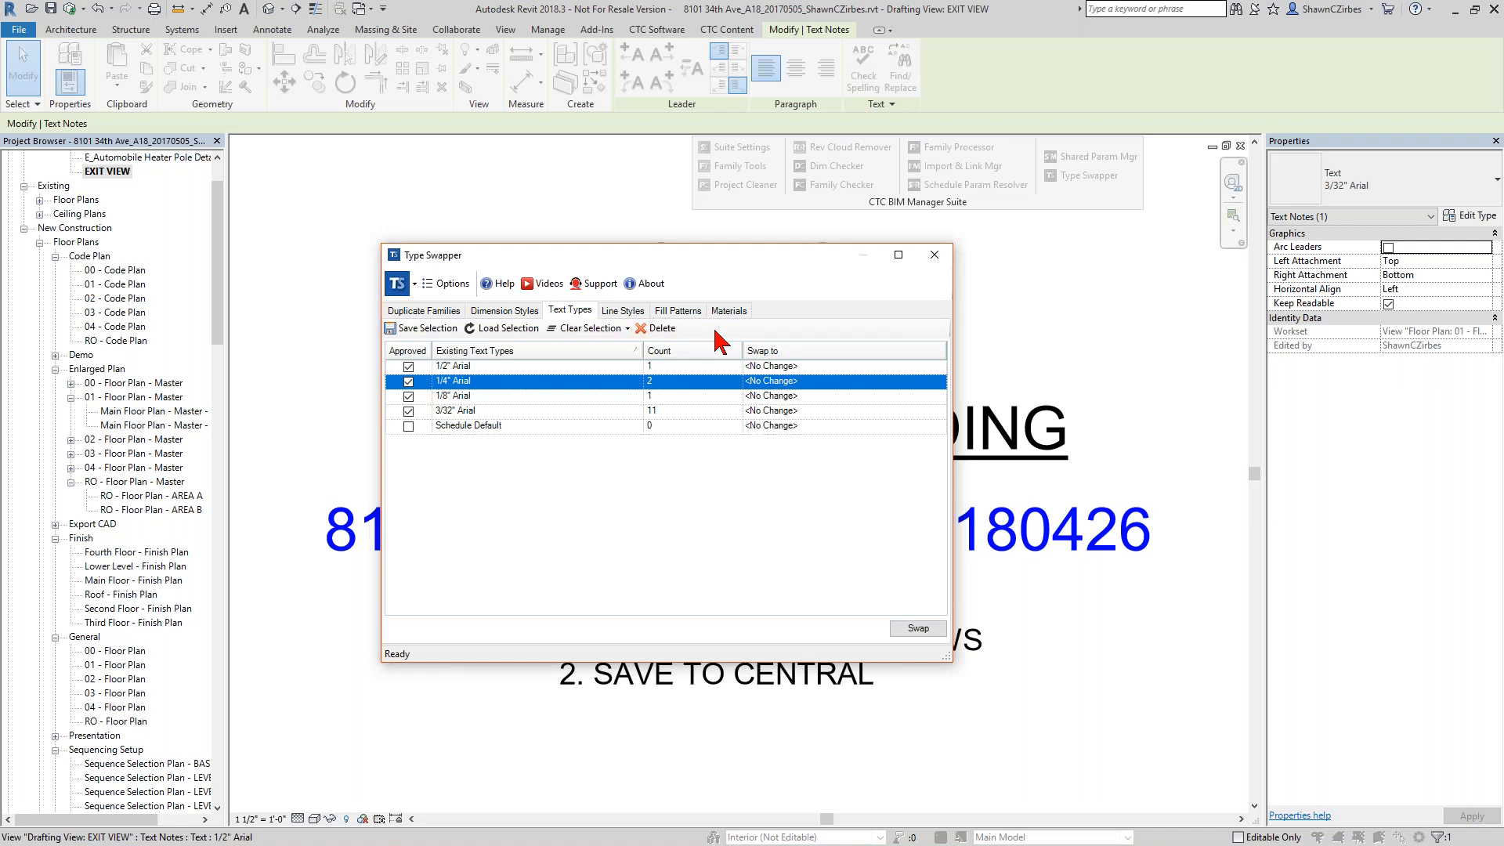
Review the project's line styles in Type Swapper and swap Line Weight 04 to Detl-04.
{"action": "left_click", "coordinate": [623, 311]}
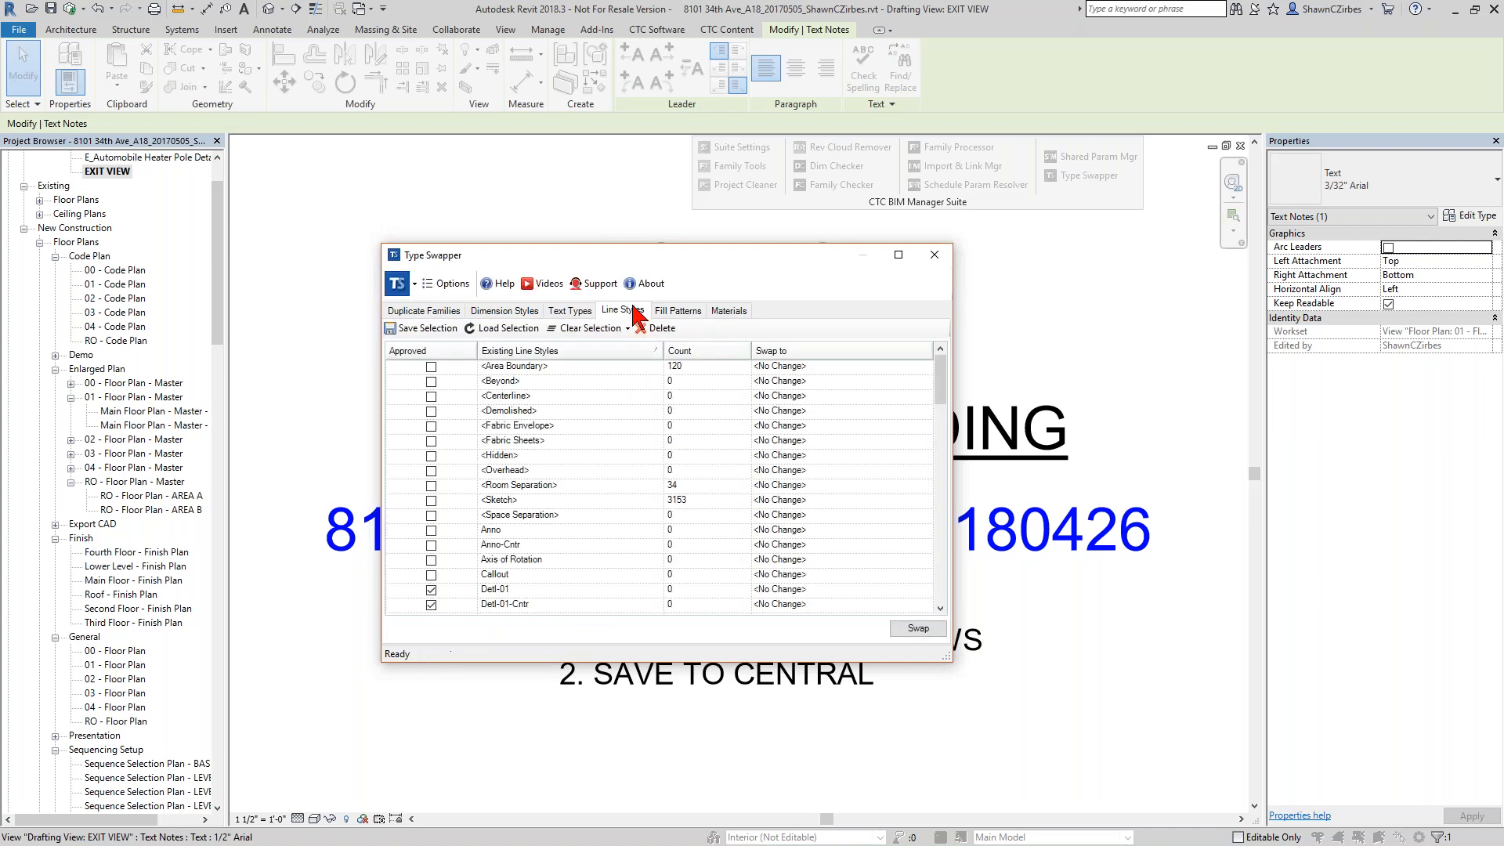
{"action": "scroll", "coordinate": [577, 495], "scroll_direction": "down", "scroll_amount": 9}
{"action": "scroll", "coordinate": [580, 523], "scroll_direction": "down", "scroll_amount": 1}
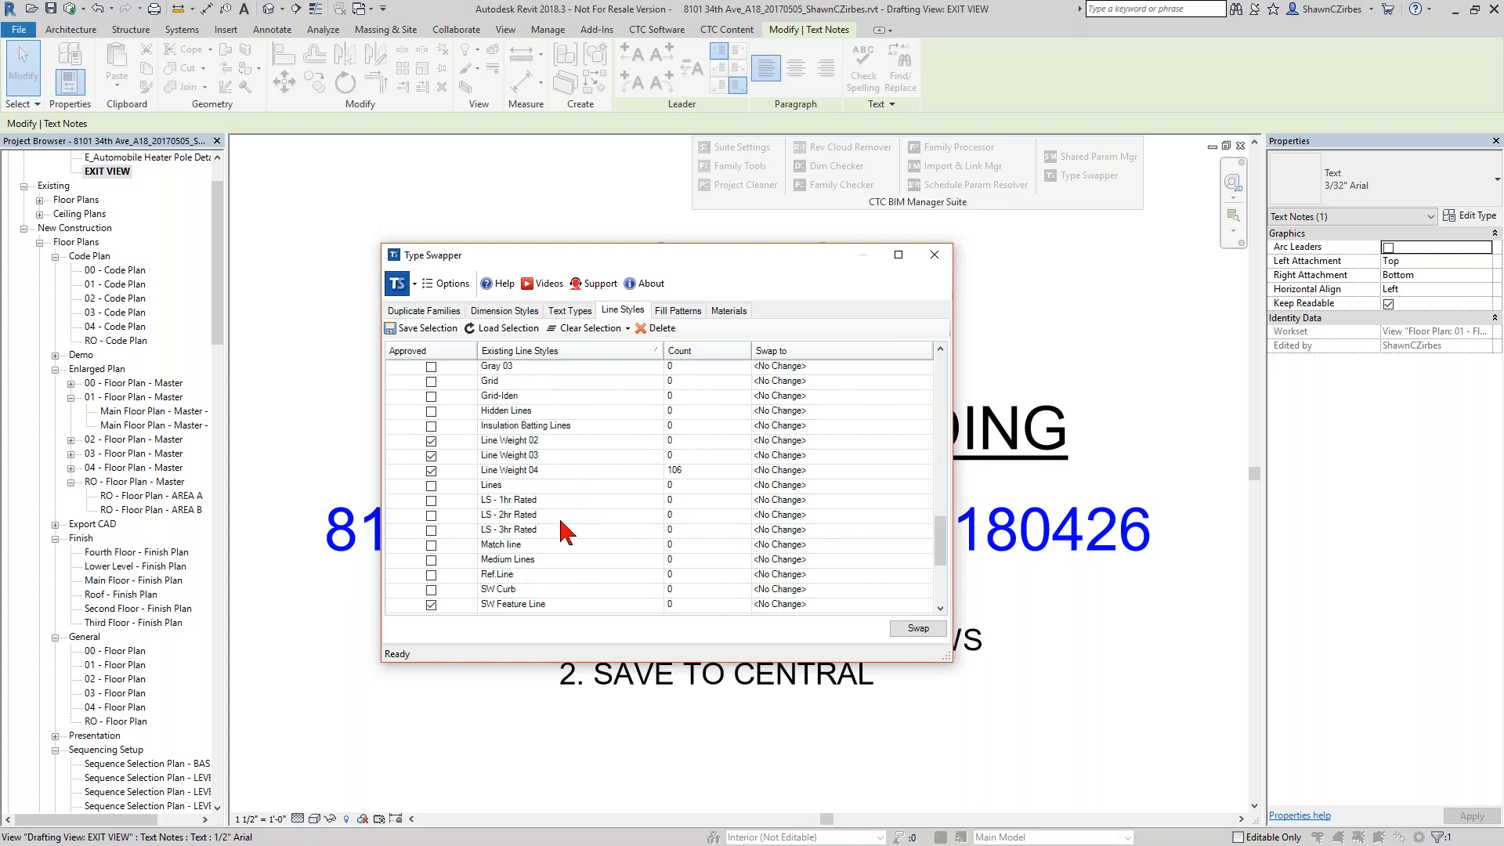
{"action": "scroll", "coordinate": [566, 533], "scroll_direction": "up", "scroll_amount": 1}
{"action": "left_click", "coordinate": [553, 486]}
{"action": "left_click", "coordinate": [548, 516]}
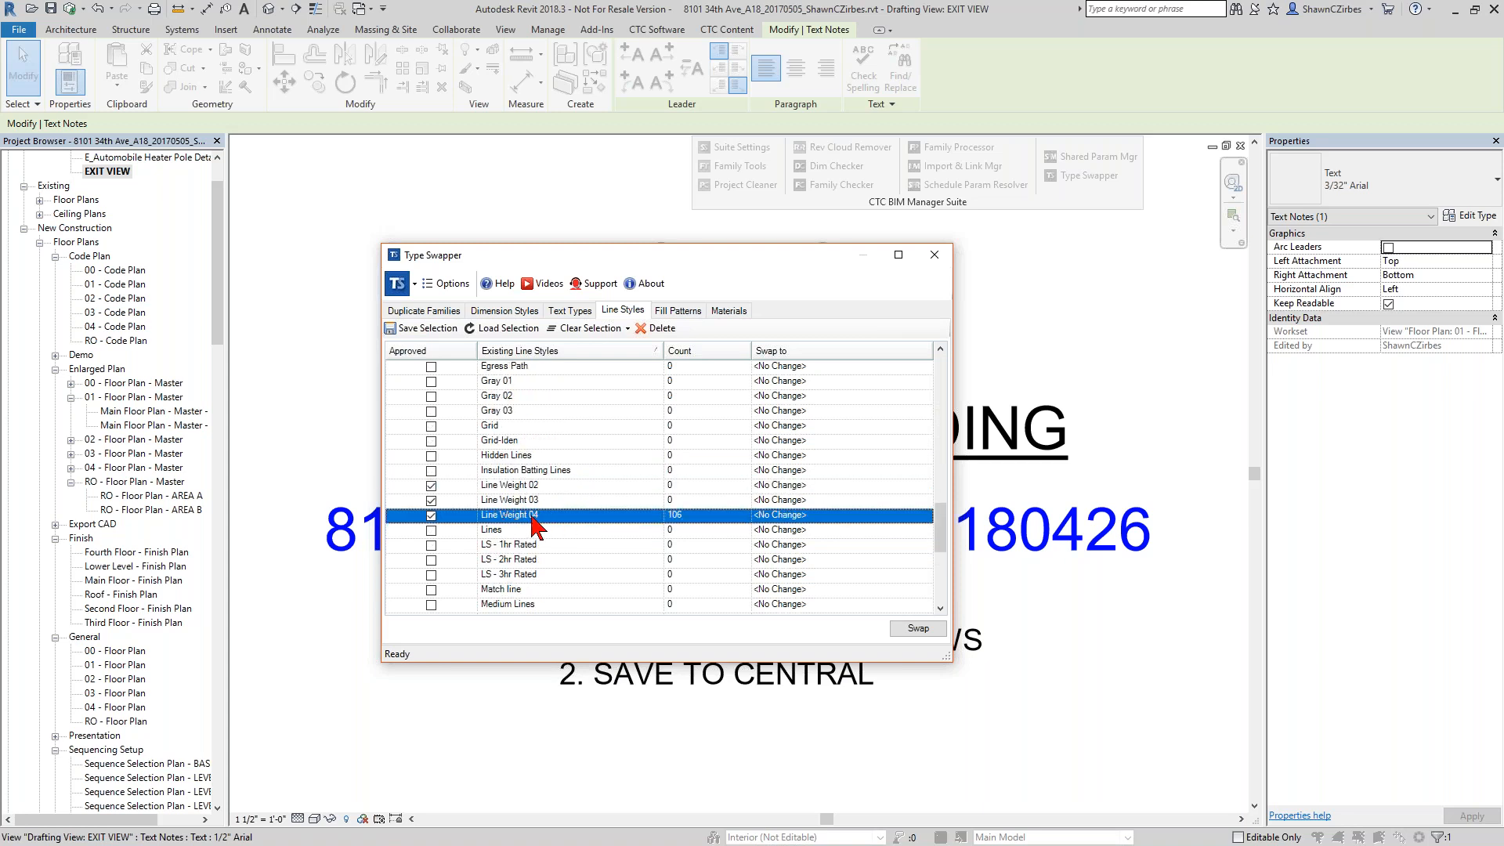
{"action": "scroll", "coordinate": [541, 523], "scroll_direction": "up", "scroll_amount": 5}
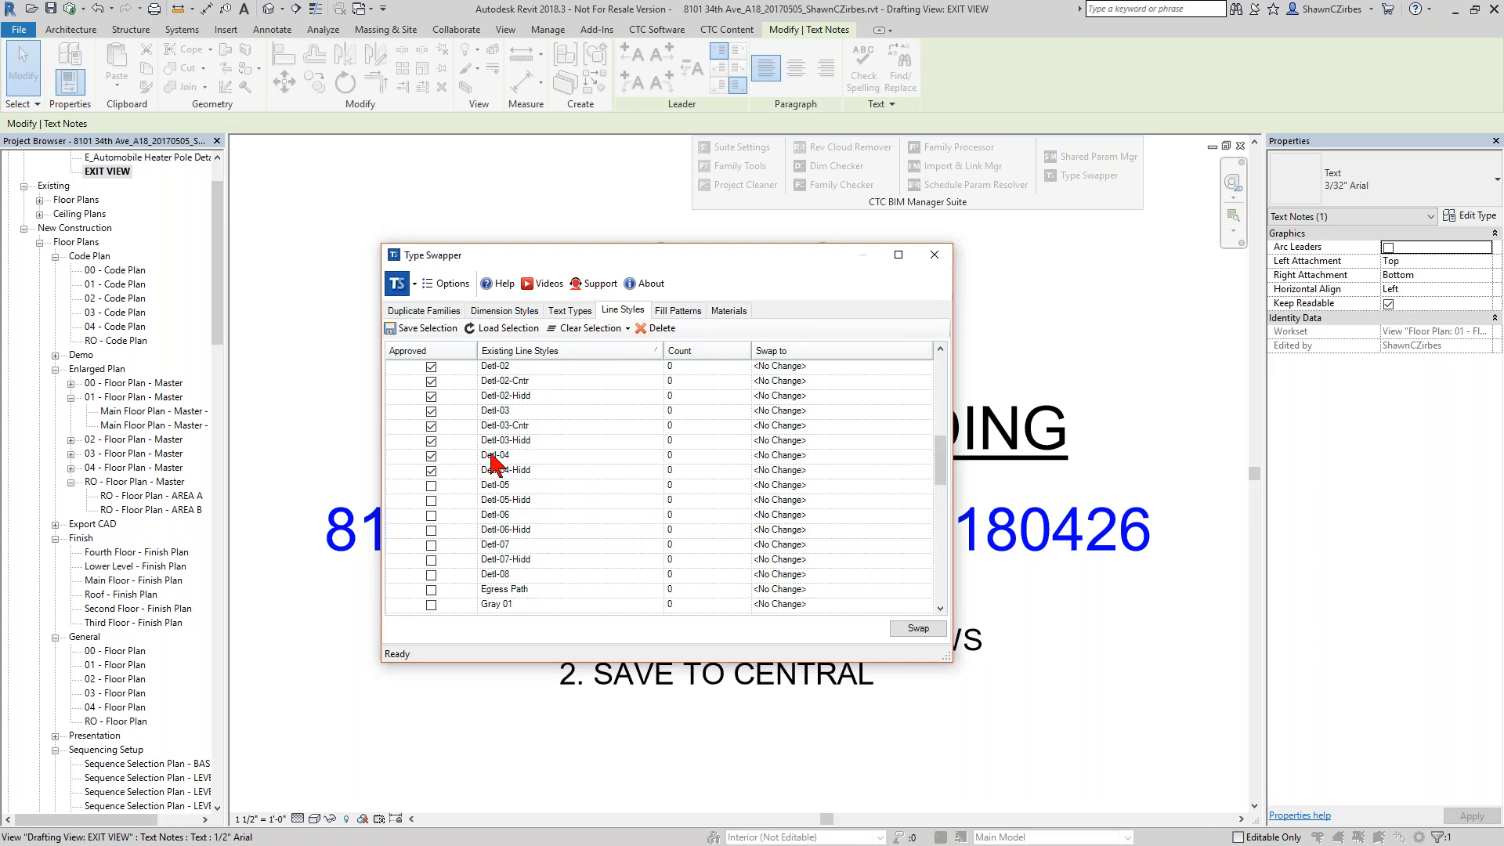
{"action": "scroll", "coordinate": [517, 471], "scroll_direction": "down", "scroll_amount": 6}
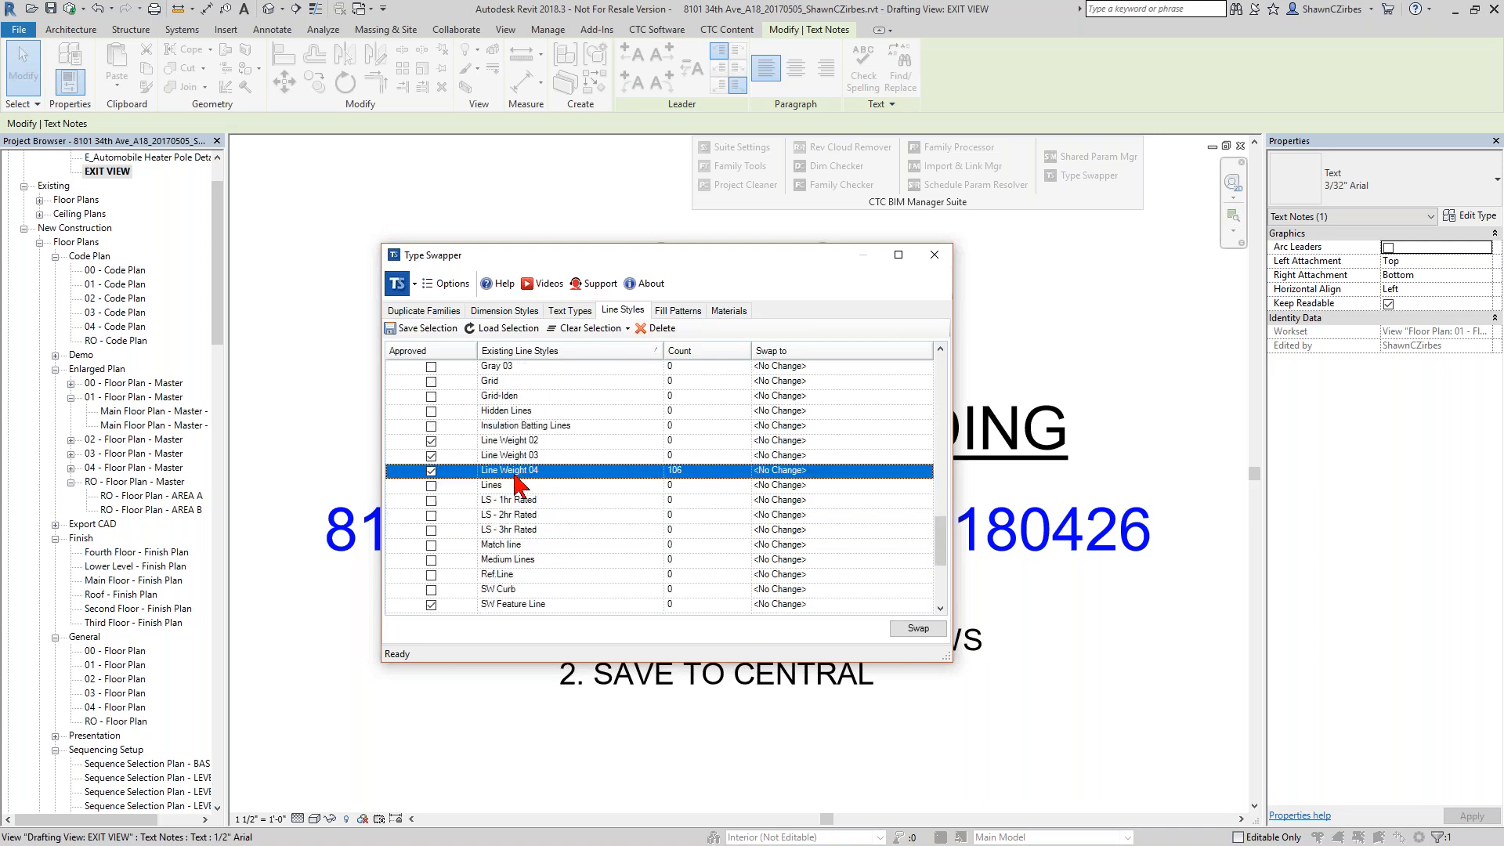
{"action": "left_click", "coordinate": [814, 471]}
{"action": "left_click", "coordinate": [926, 471]}
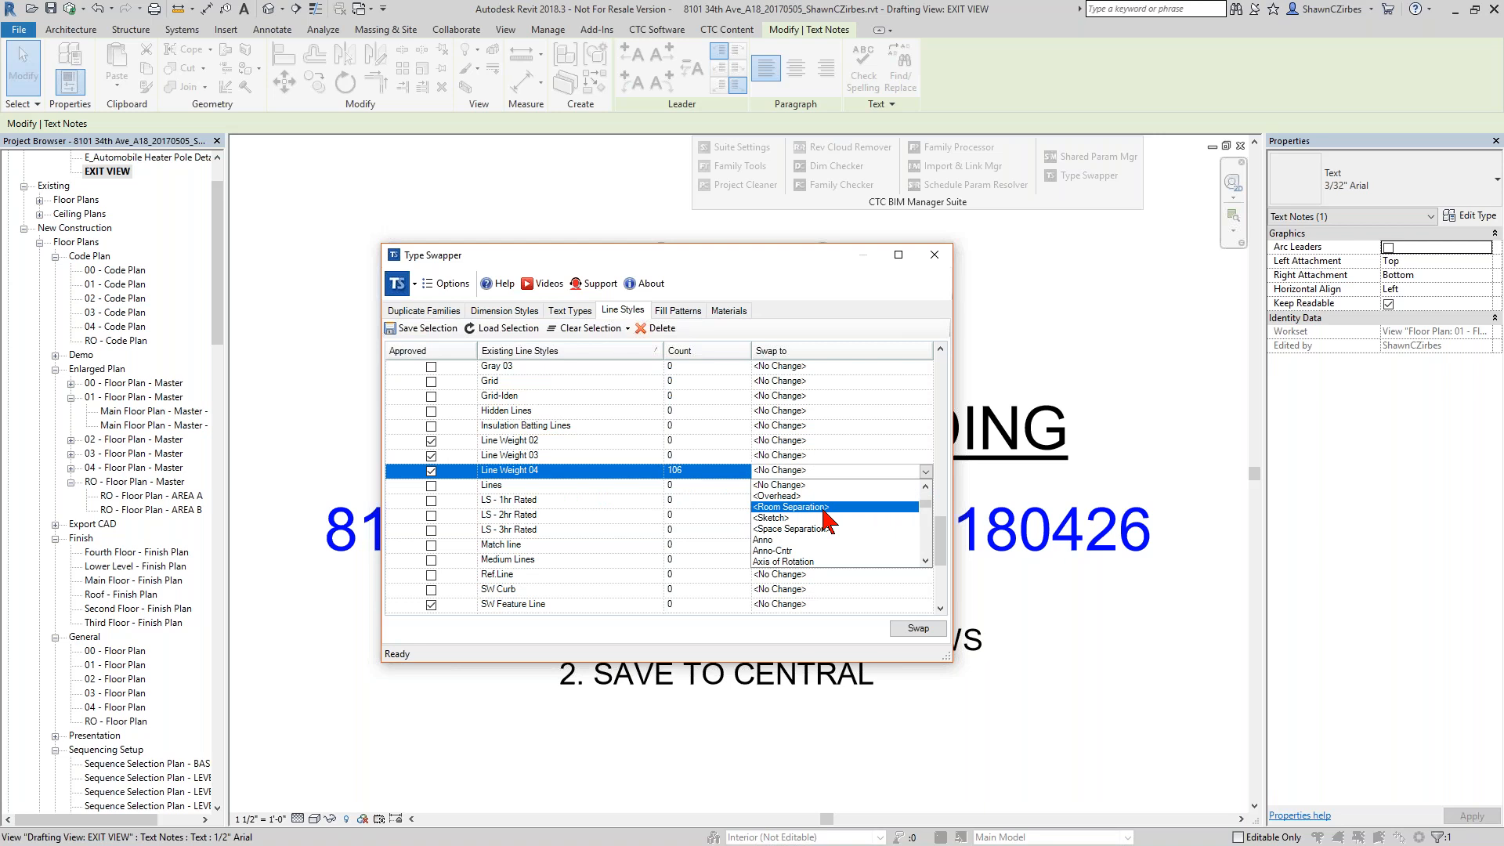
{"action": "scroll", "coordinate": [818, 525], "scroll_direction": "down", "scroll_amount": 6}
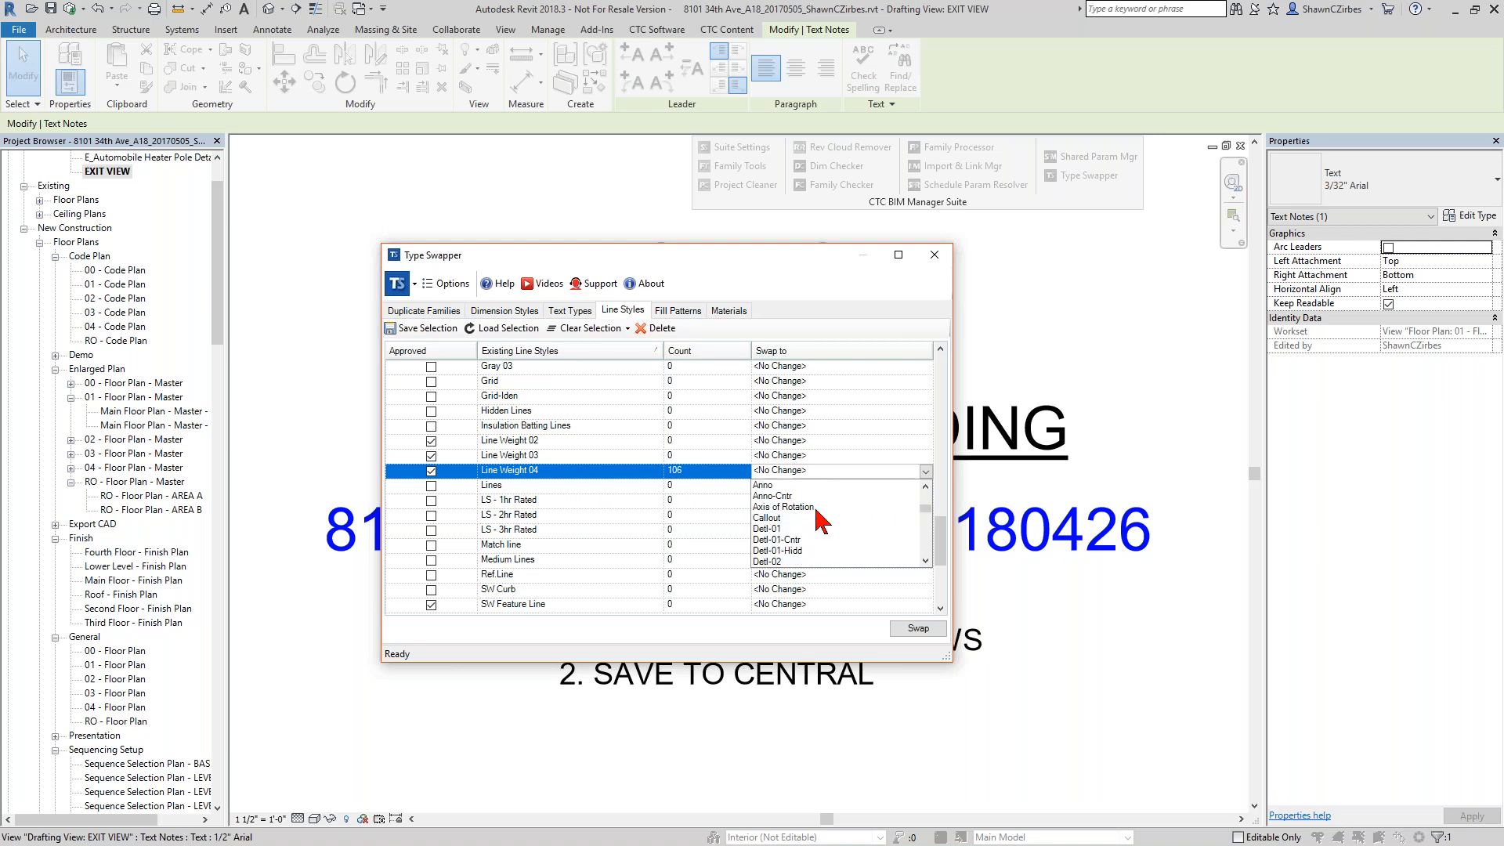
{"action": "left_click", "coordinate": [783, 561]}
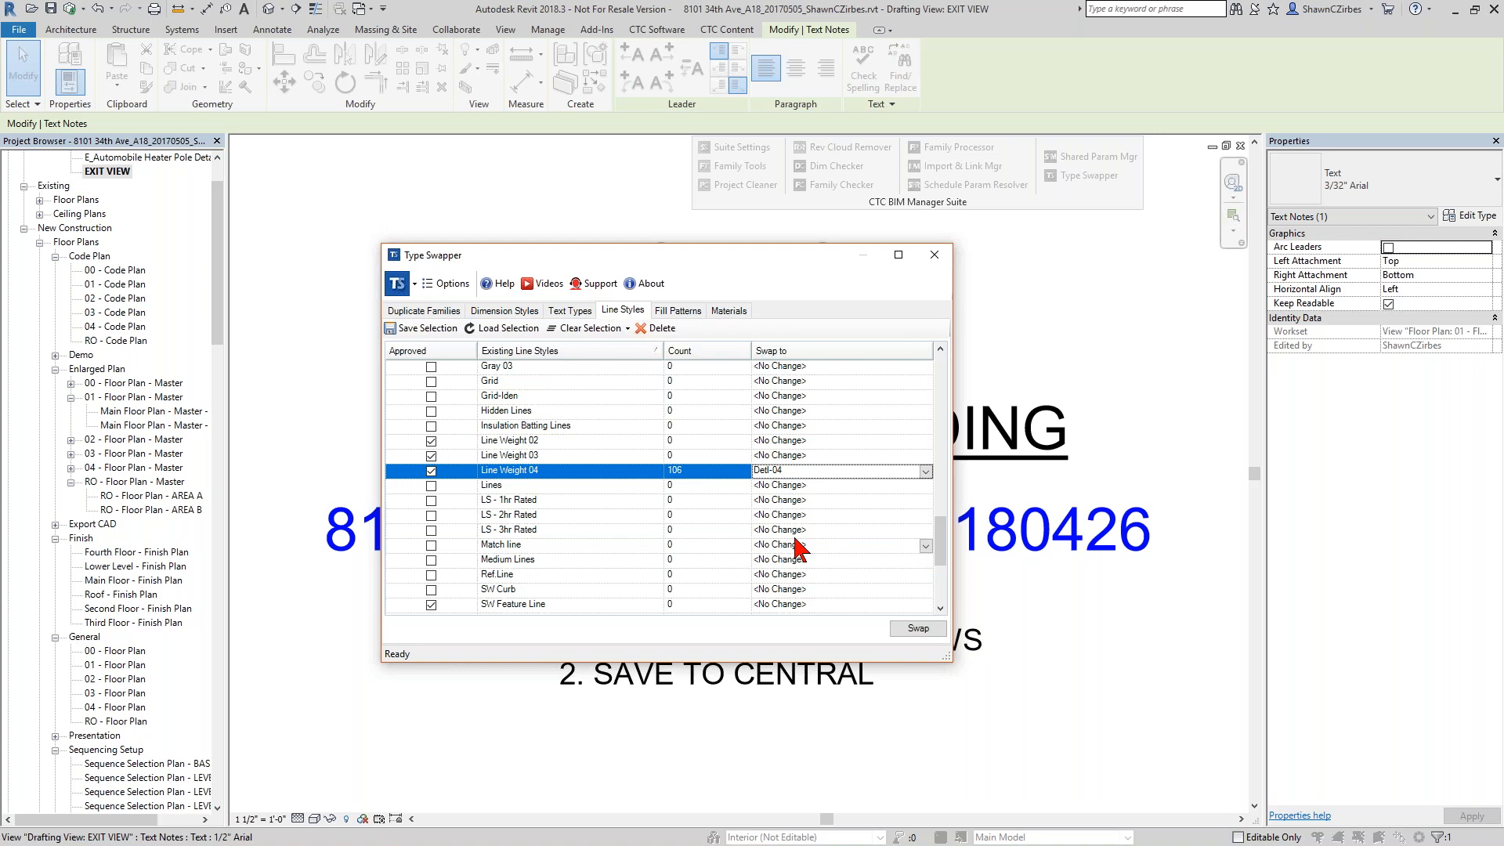
{"action": "left_click", "coordinate": [918, 629]}
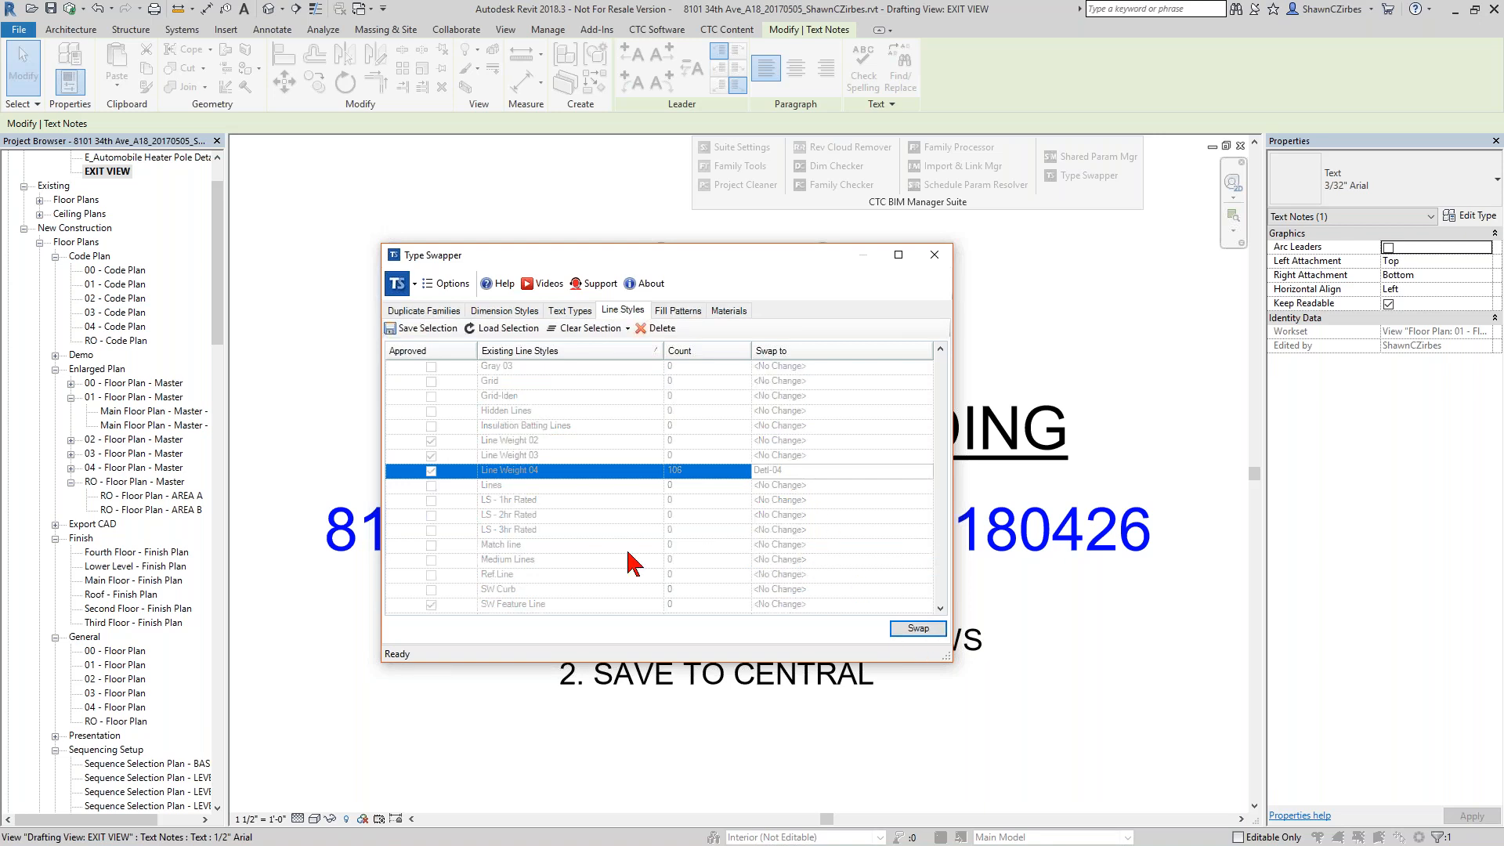
Delete the line styles Line Weight 02 to 04, Gray 01 to 03, Grid, Grid-Iden and SW Curb through SW Street together.
{"action": "left_click_drag", "start_coordinate": [497, 438], "coordinate": [504, 473]}
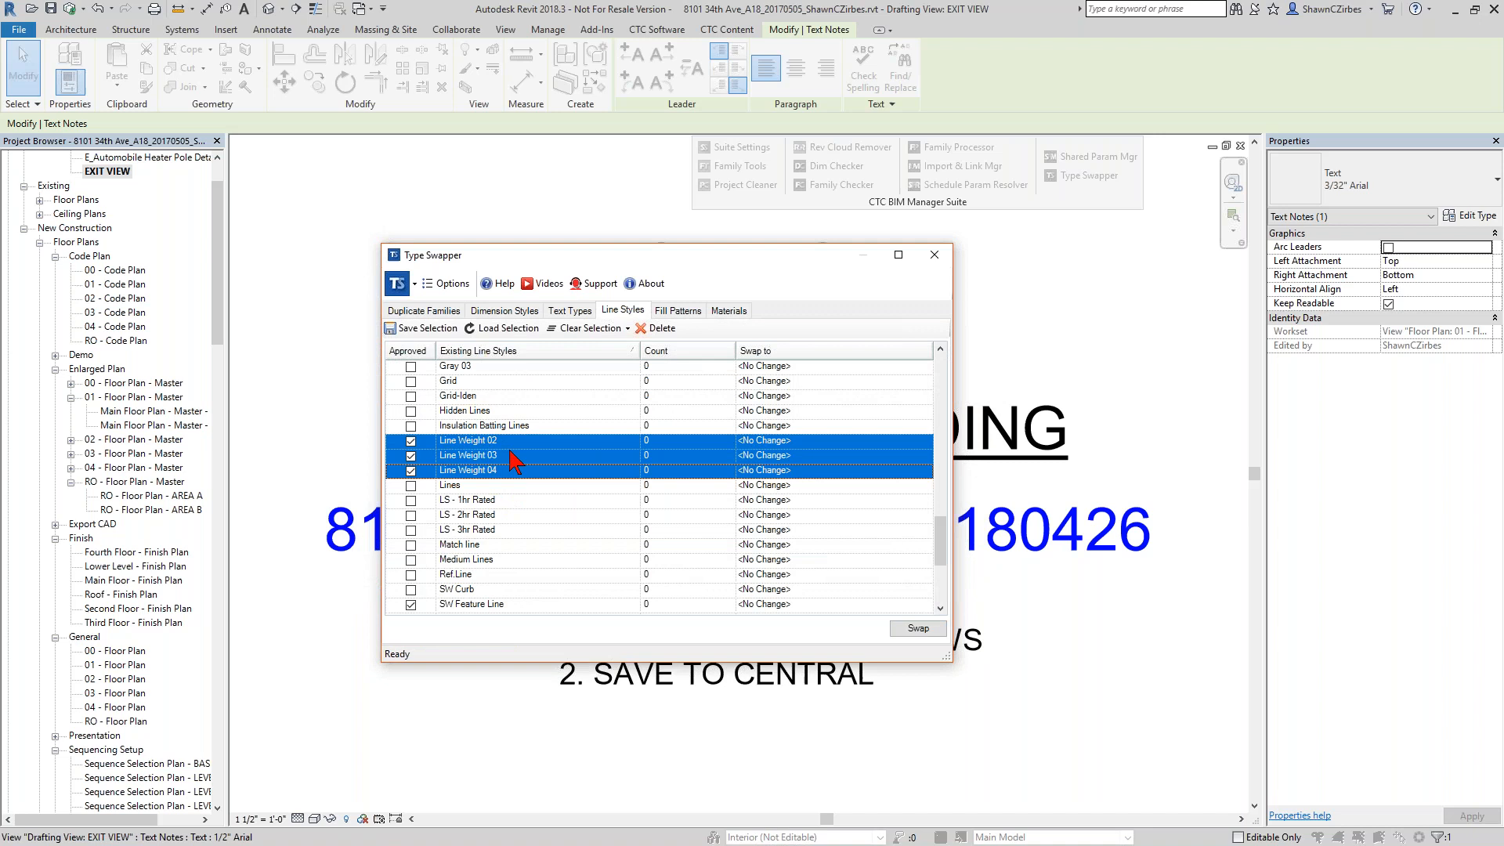
{"action": "scroll", "coordinate": [498, 490], "scroll_direction": "up", "scroll_amount": 1}
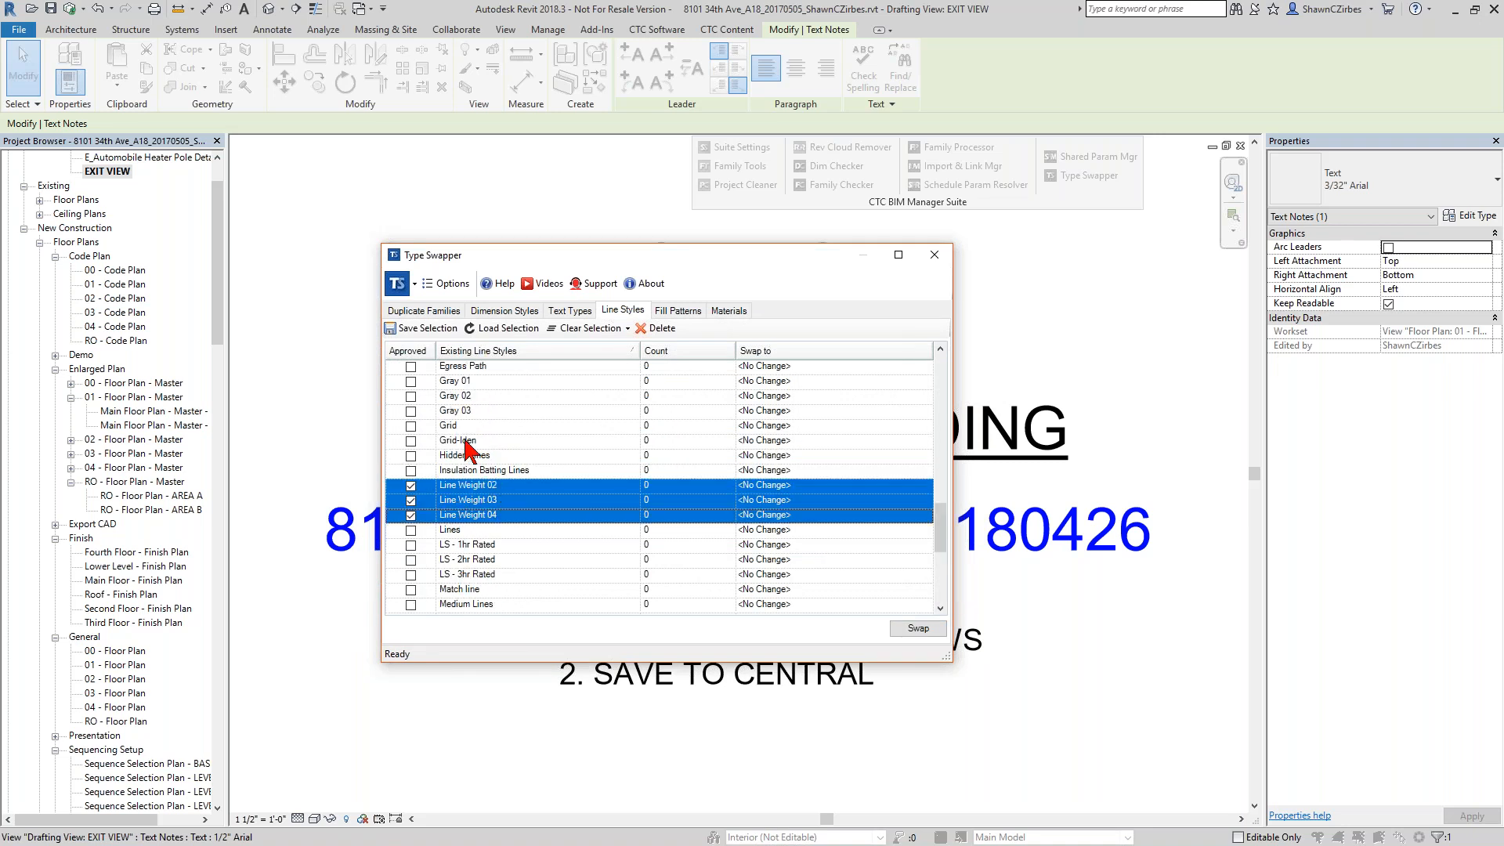
{"action": "left_click", "coordinate": [485, 441], "text": "ctrl"}
{"action": "left_click", "coordinate": [490, 425], "text": "ctrl"}
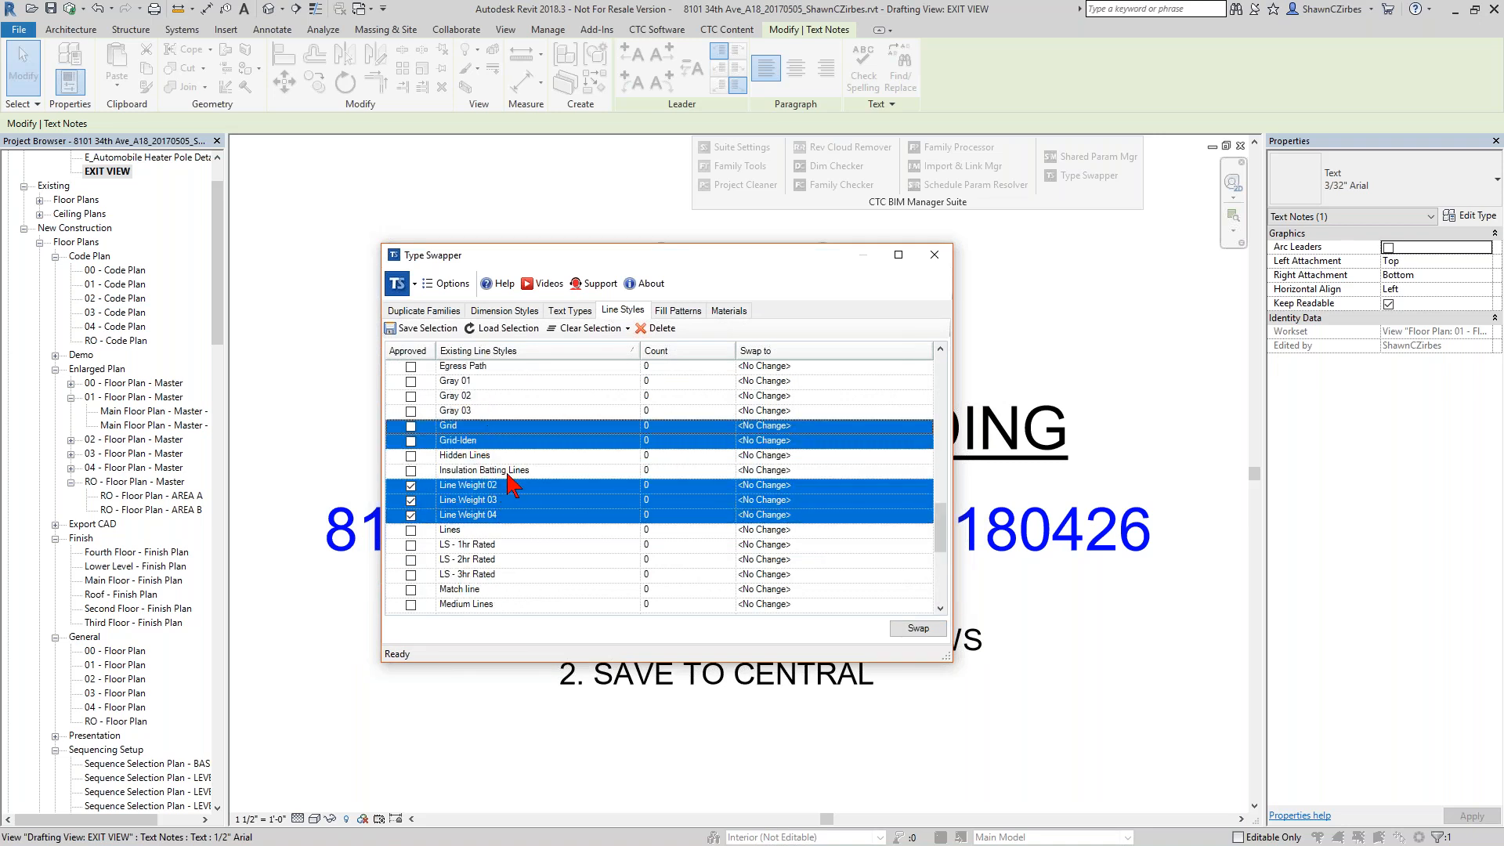
{"action": "scroll", "coordinate": [508, 486], "scroll_direction": "down", "scroll_amount": 4}
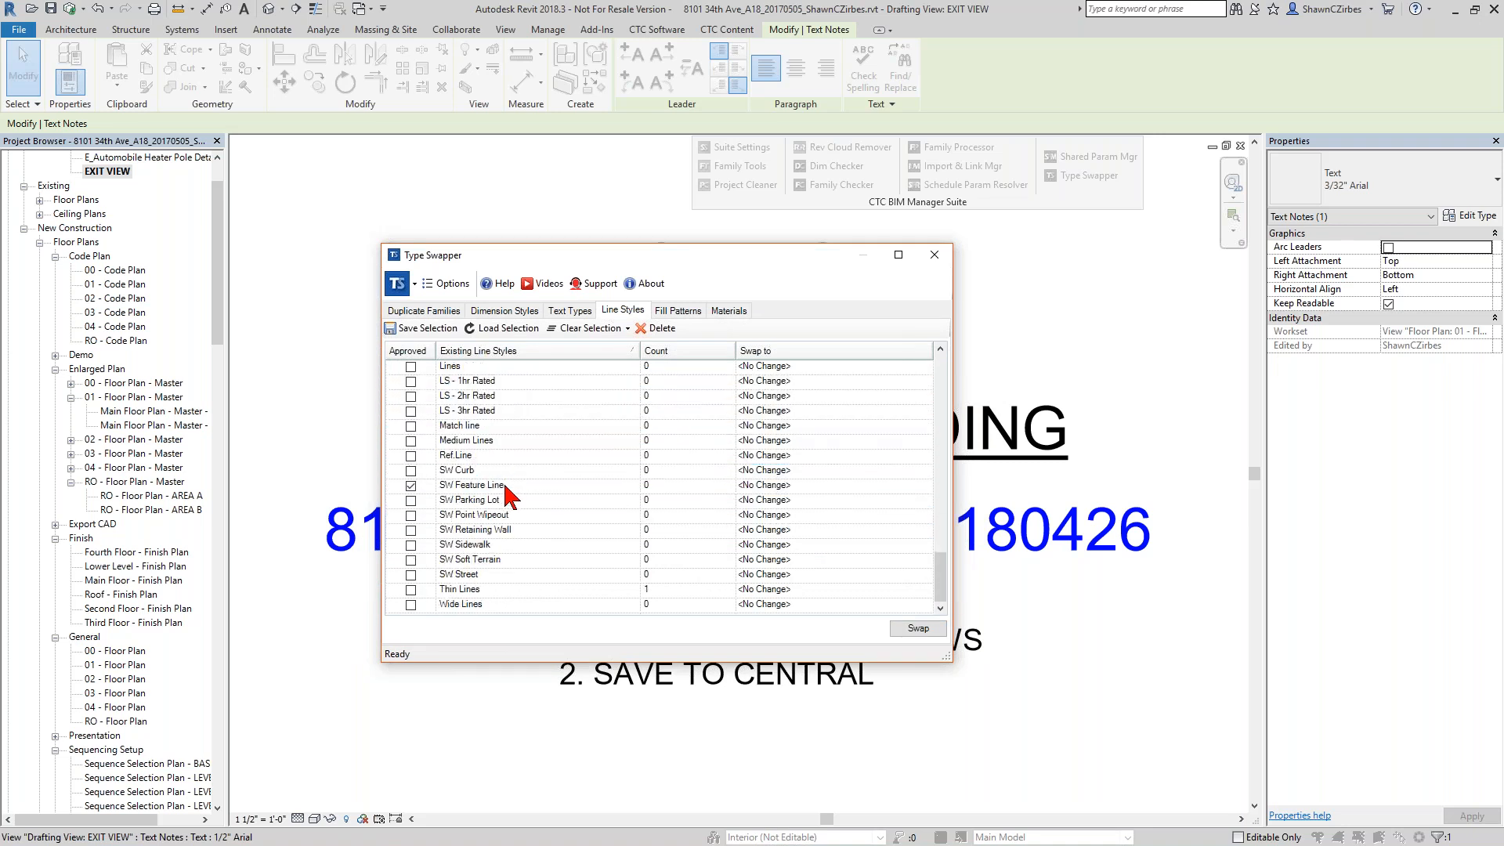
{"action": "left_click_drag", "start_coordinate": [508, 465], "coordinate": [499, 580]}
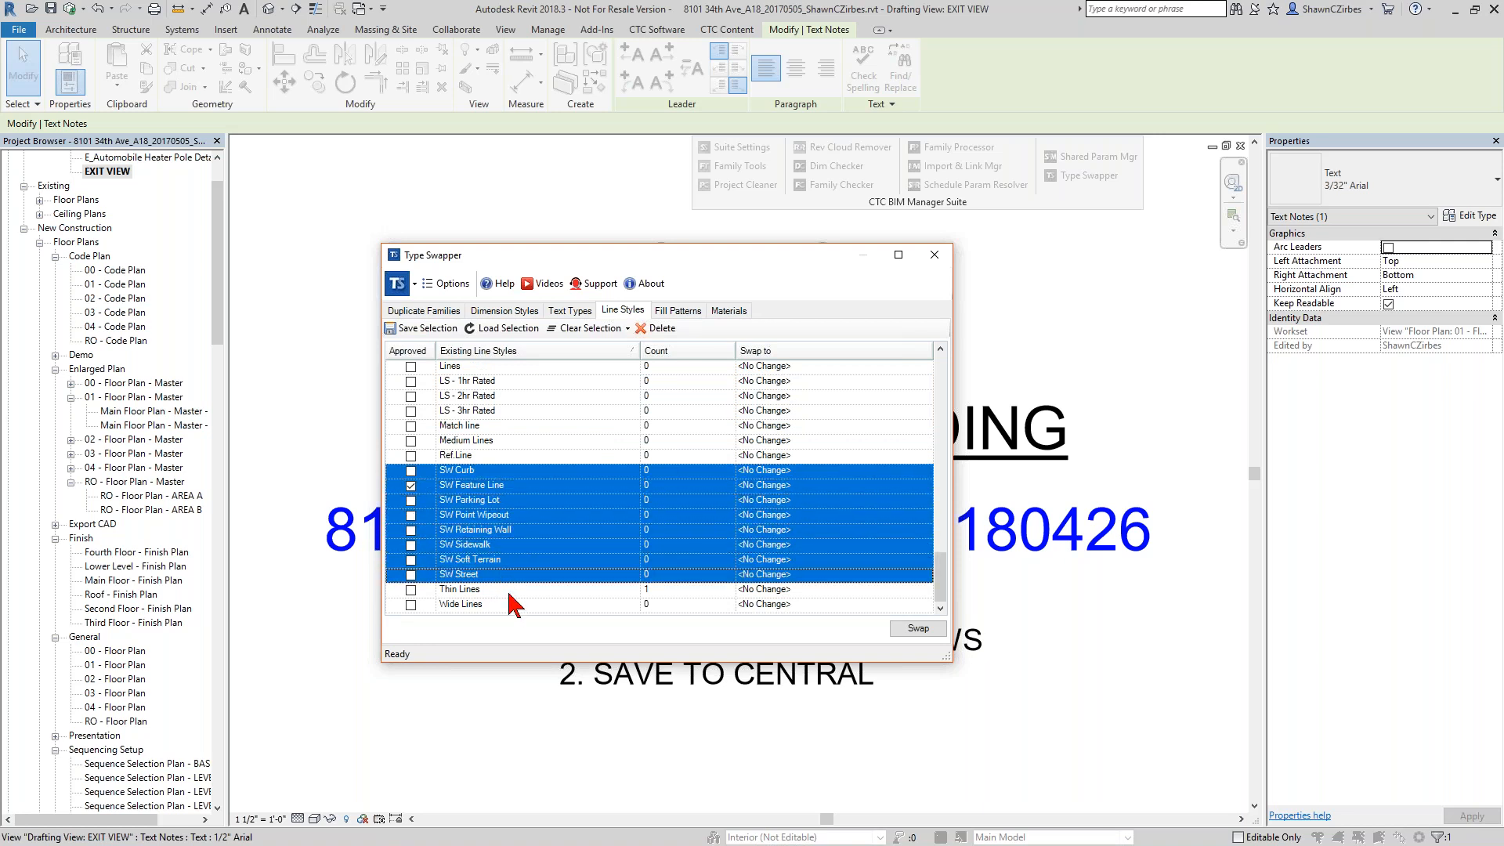
{"action": "scroll", "coordinate": [509, 593], "scroll_direction": "up", "scroll_amount": 1}
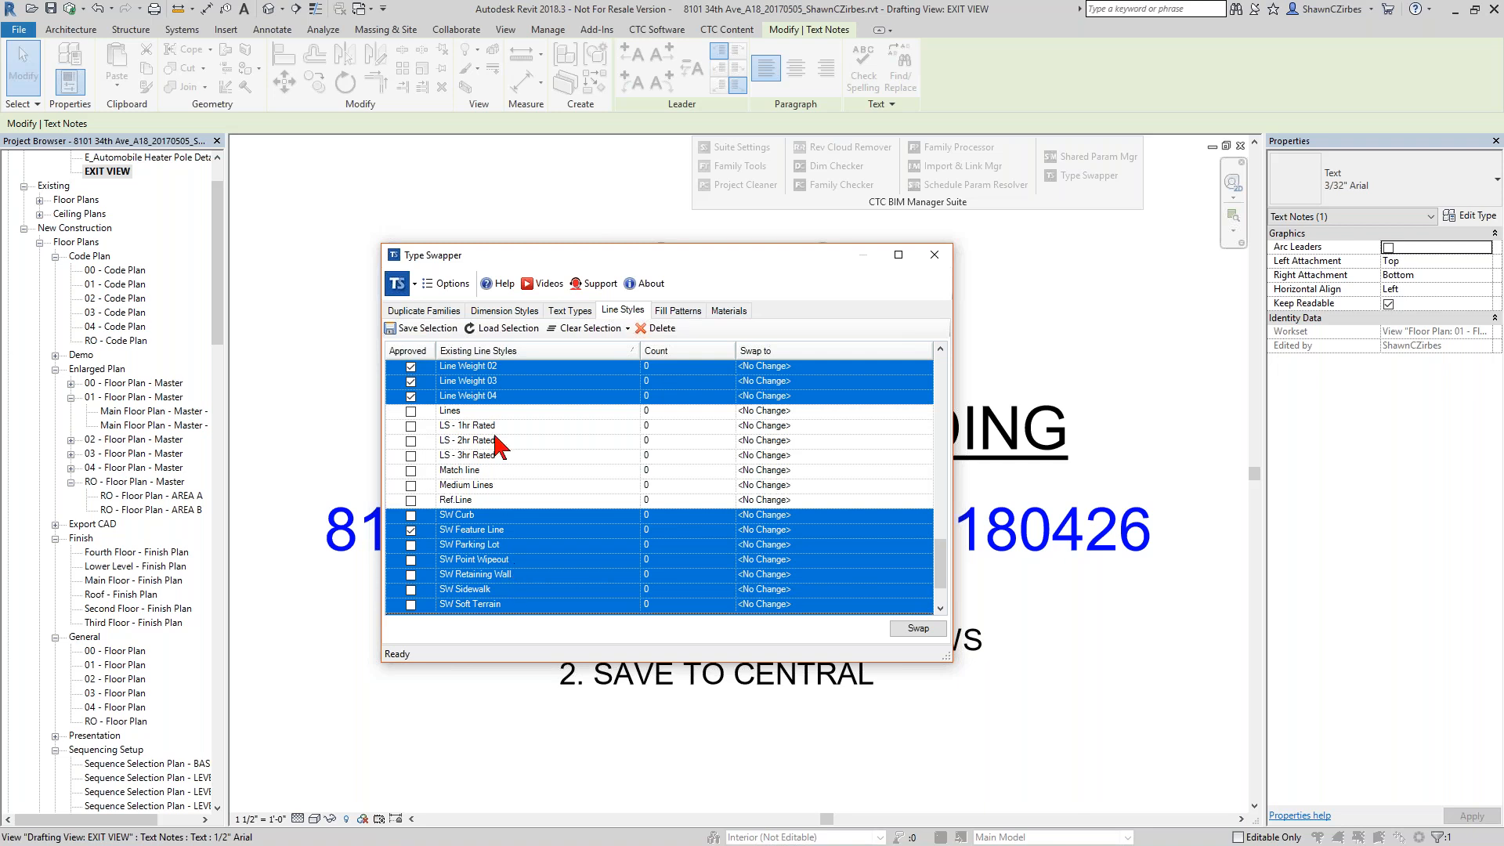
{"action": "scroll", "coordinate": [514, 473], "scroll_direction": "up", "scroll_amount": 5}
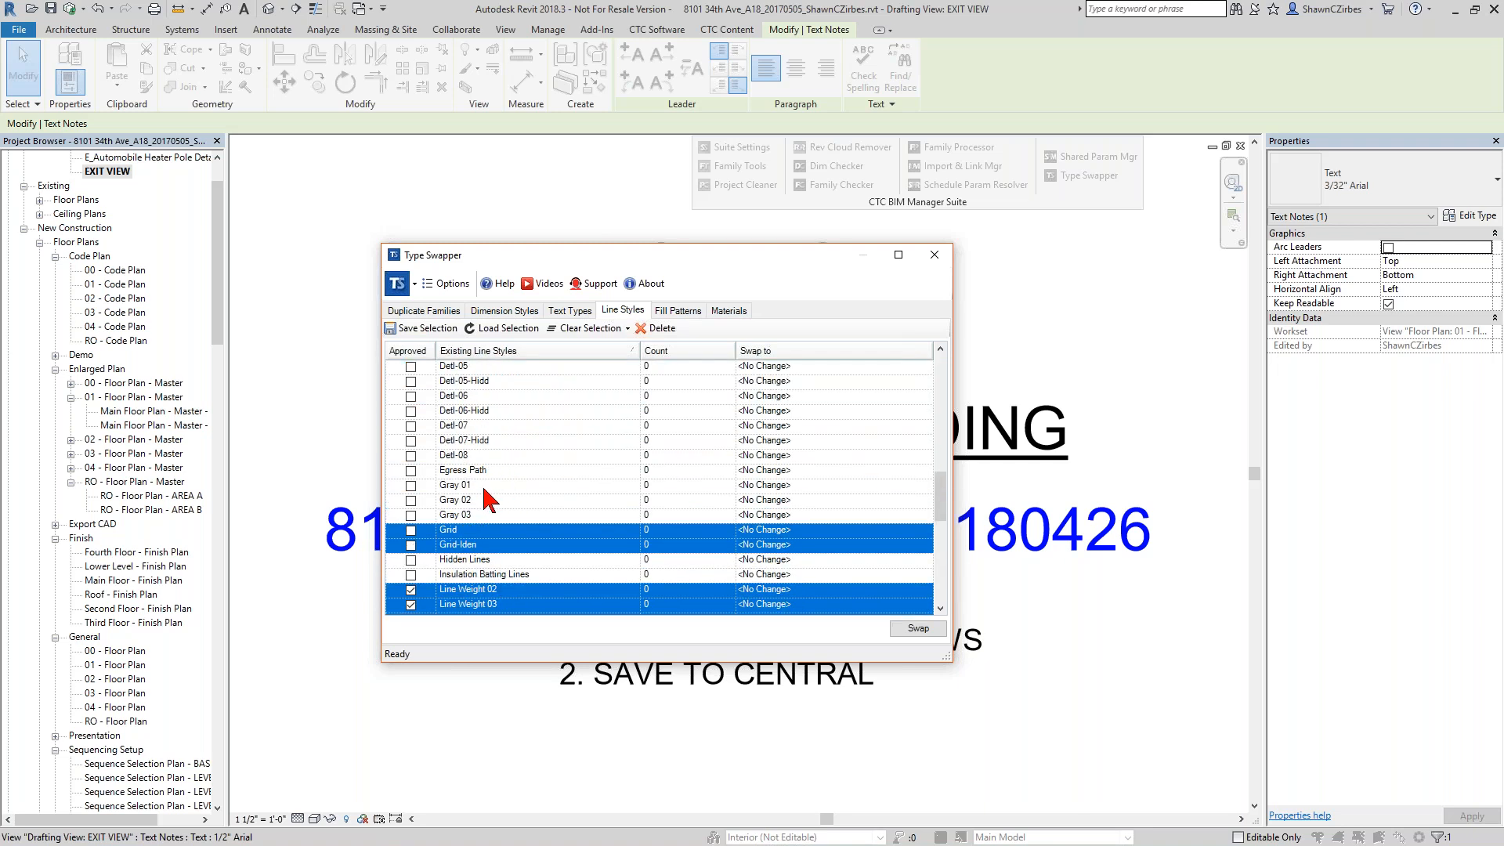
{"action": "left_click", "coordinate": [505, 486], "text": "ctrl"}
{"action": "left_click", "coordinate": [496, 516], "text": "ctrl"}
{"action": "left_click", "coordinate": [492, 501], "text": "ctrl"}
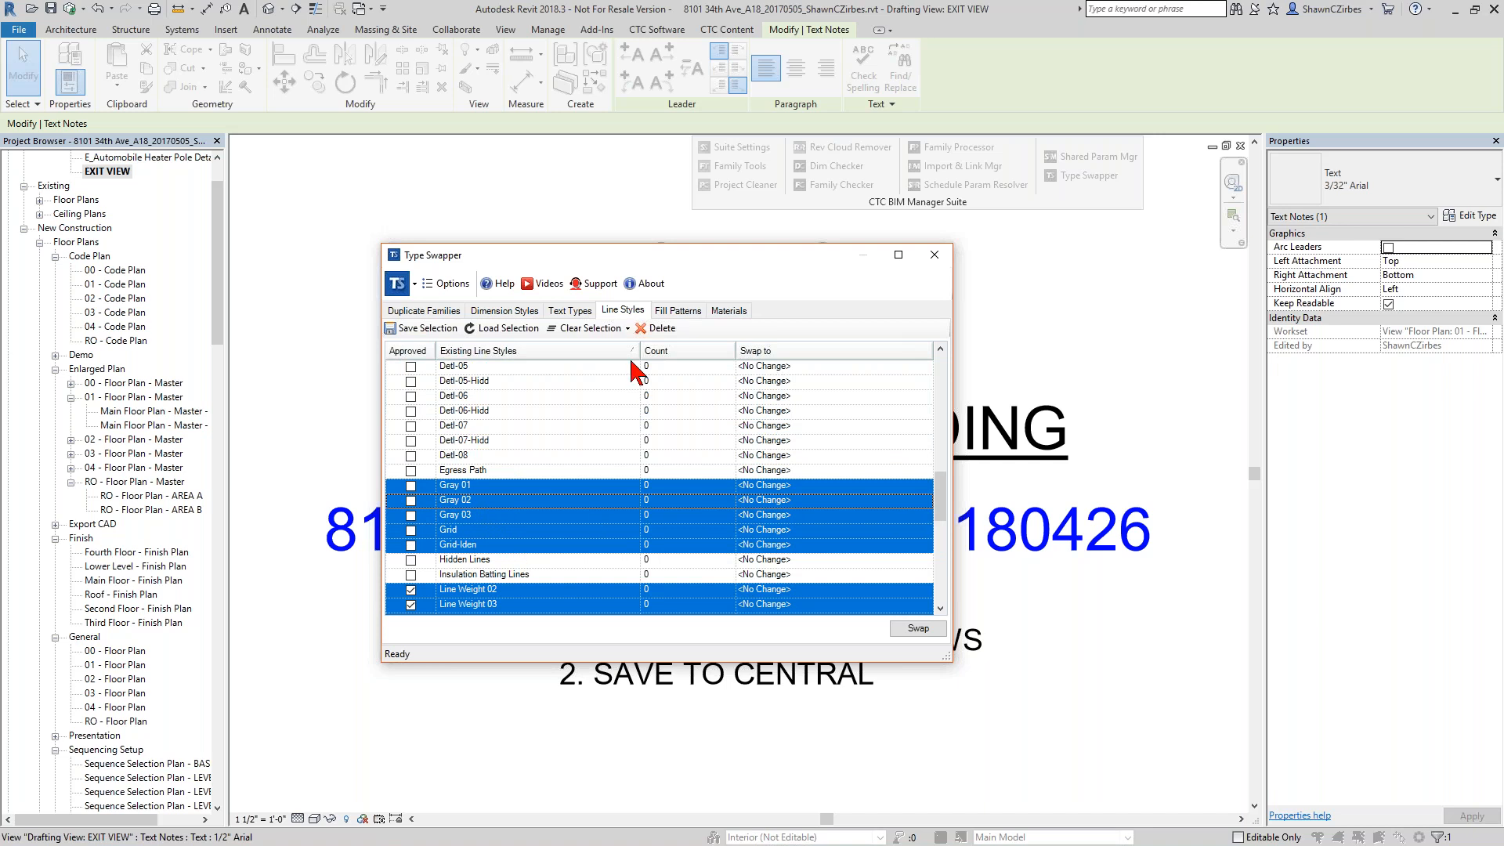
{"action": "left_click", "coordinate": [657, 329]}
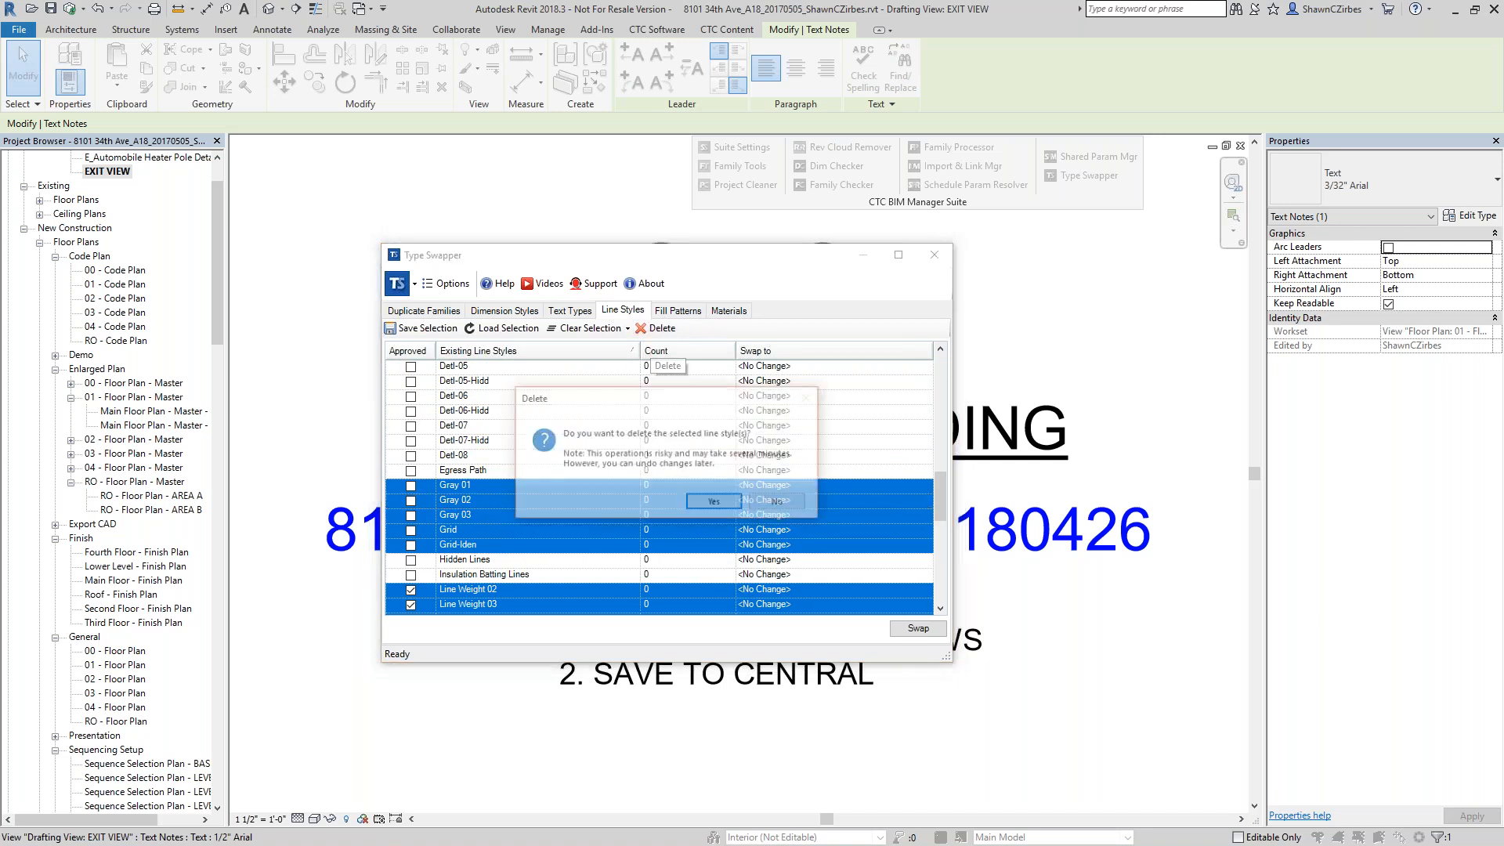
{"action": "left_click", "coordinate": [710, 504]}
{"action": "left_click", "coordinate": [667, 571]}
Delete the Anno and Anno-Cntr line styles from the project and close Type Swapper.
{"action": "scroll", "coordinate": [509, 598], "scroll_direction": "up", "scroll_amount": 8}
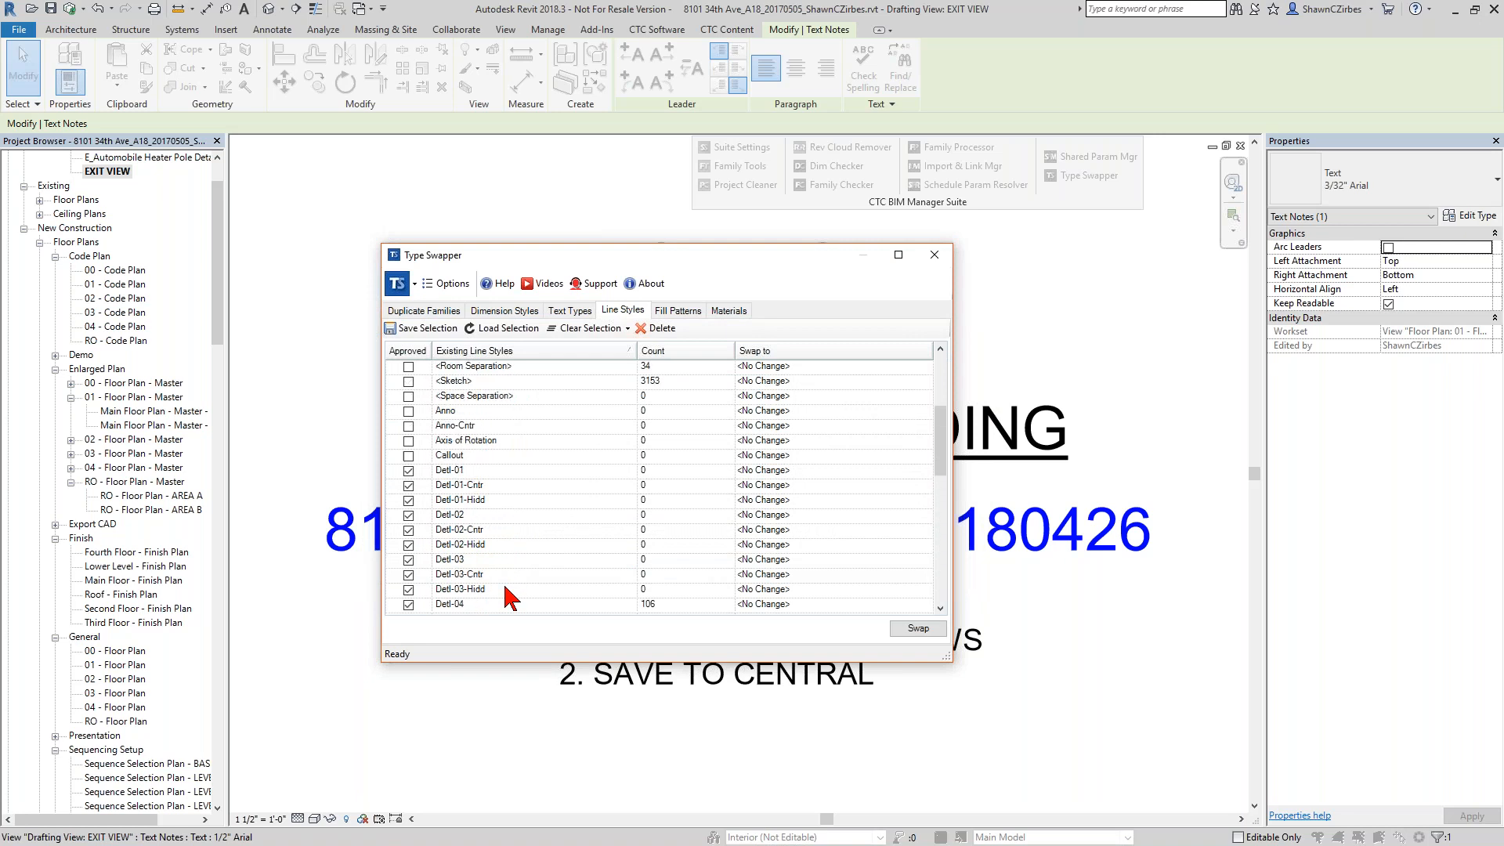
{"action": "scroll", "coordinate": [466, 549], "scroll_direction": "up", "scroll_amount": 1}
{"action": "left_click", "coordinate": [470, 486]}
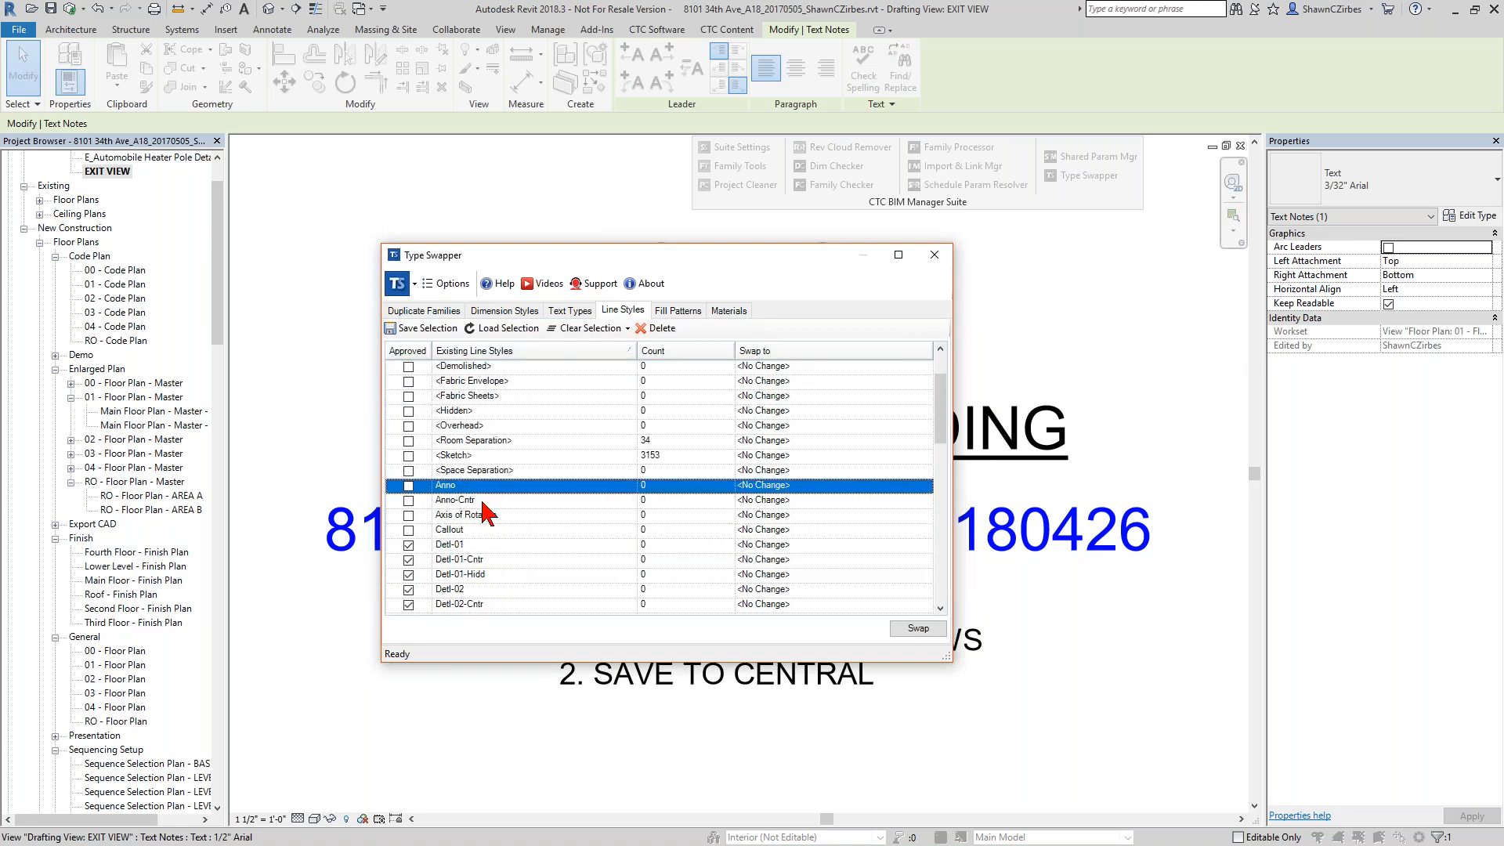
{"action": "left_click", "coordinate": [483, 501], "text": "shift"}
{"action": "left_click", "coordinate": [656, 329]}
{"action": "left_click", "coordinate": [709, 502]}
{"action": "left_click", "coordinate": [666, 572]}
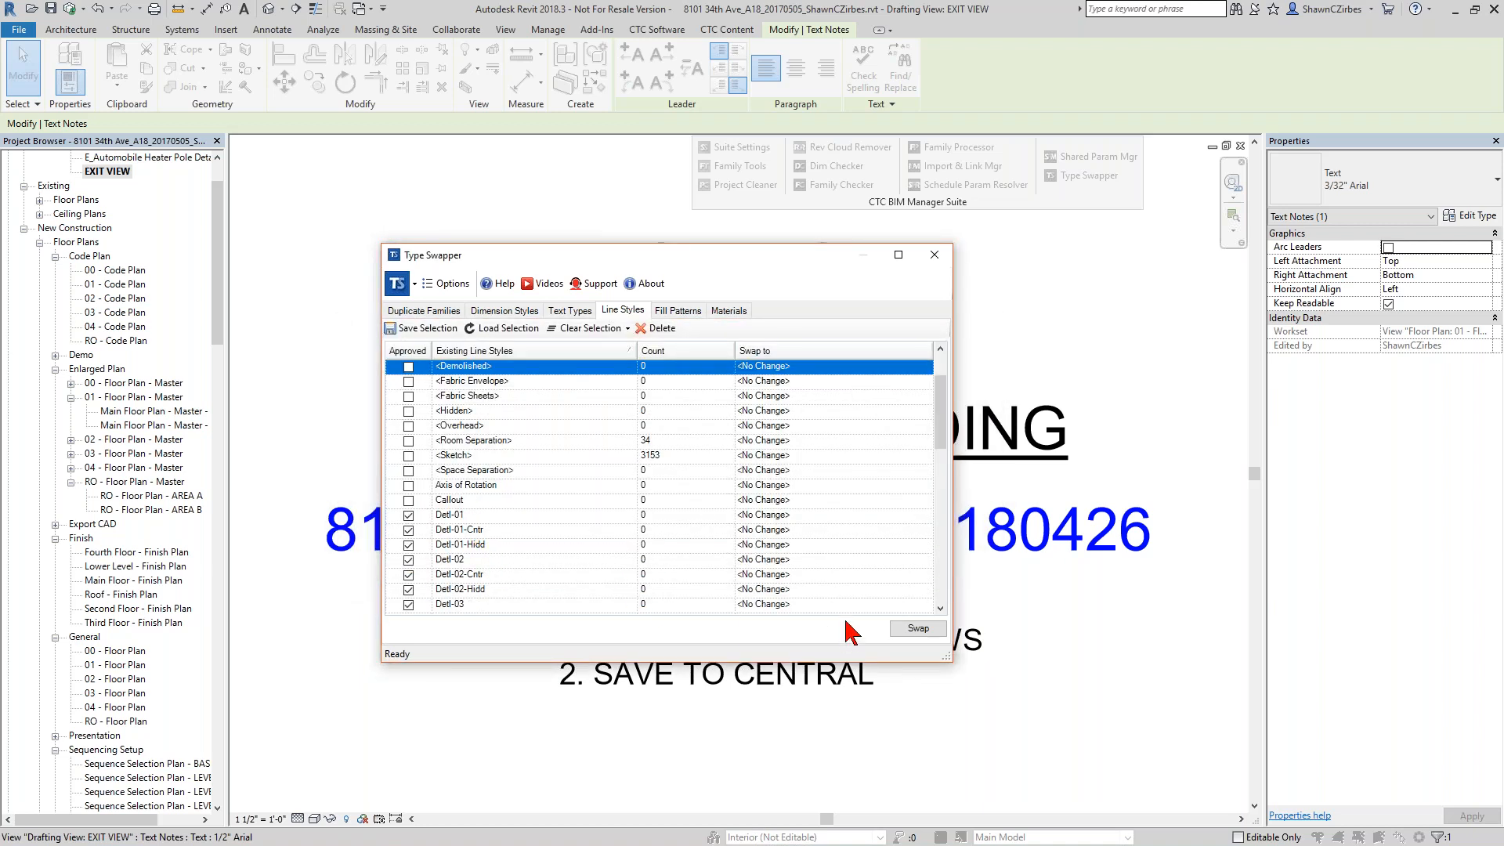
{"action": "left_click", "coordinate": [935, 255]}
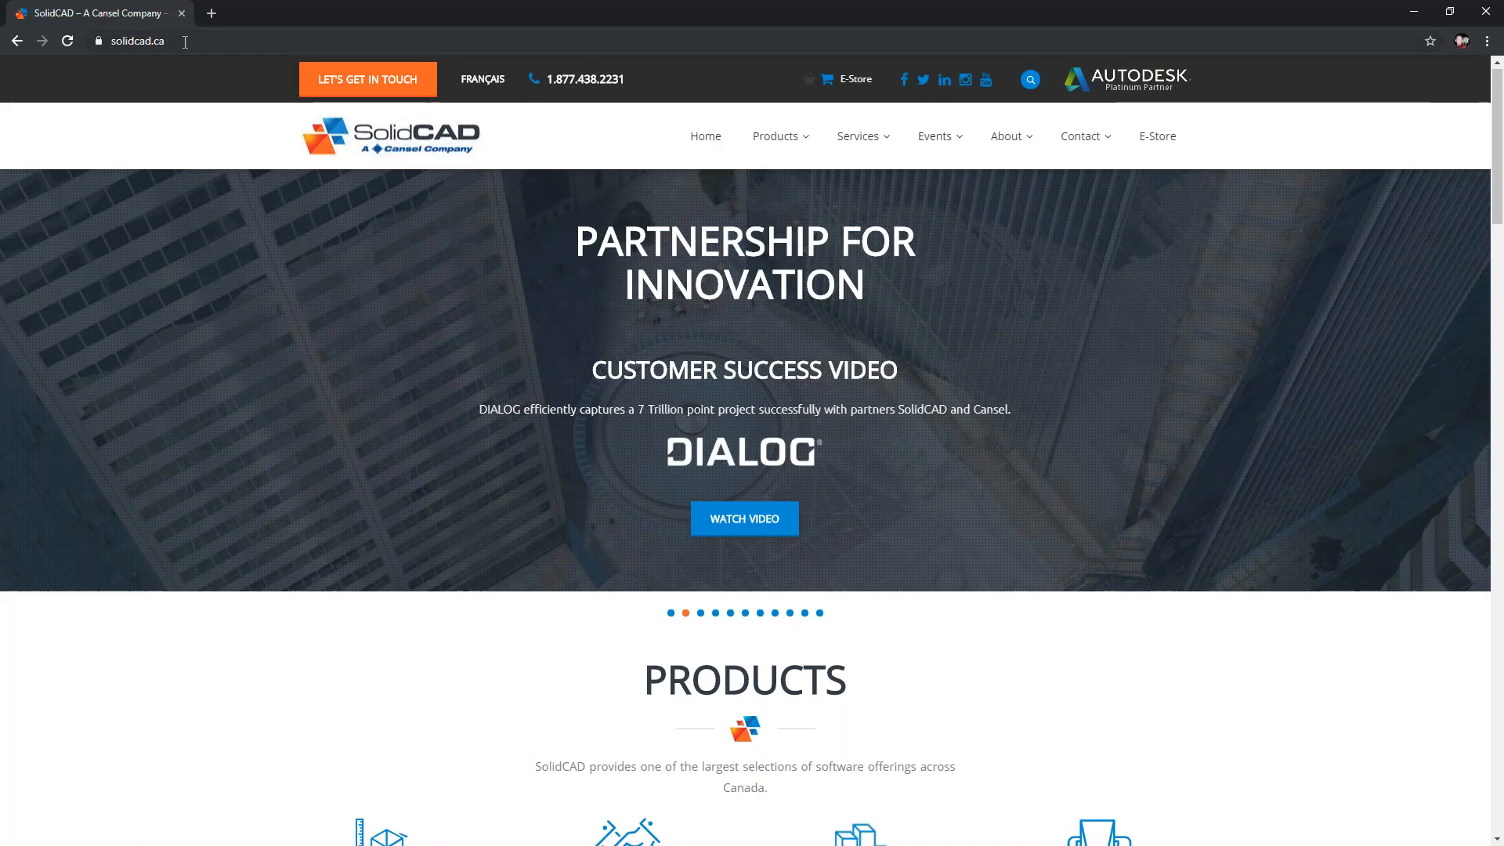
Switch to the browser showing solidcad.ca and open the CTC Software page among the partner products.
{"action": "left_click", "coordinate": [96, 49]}
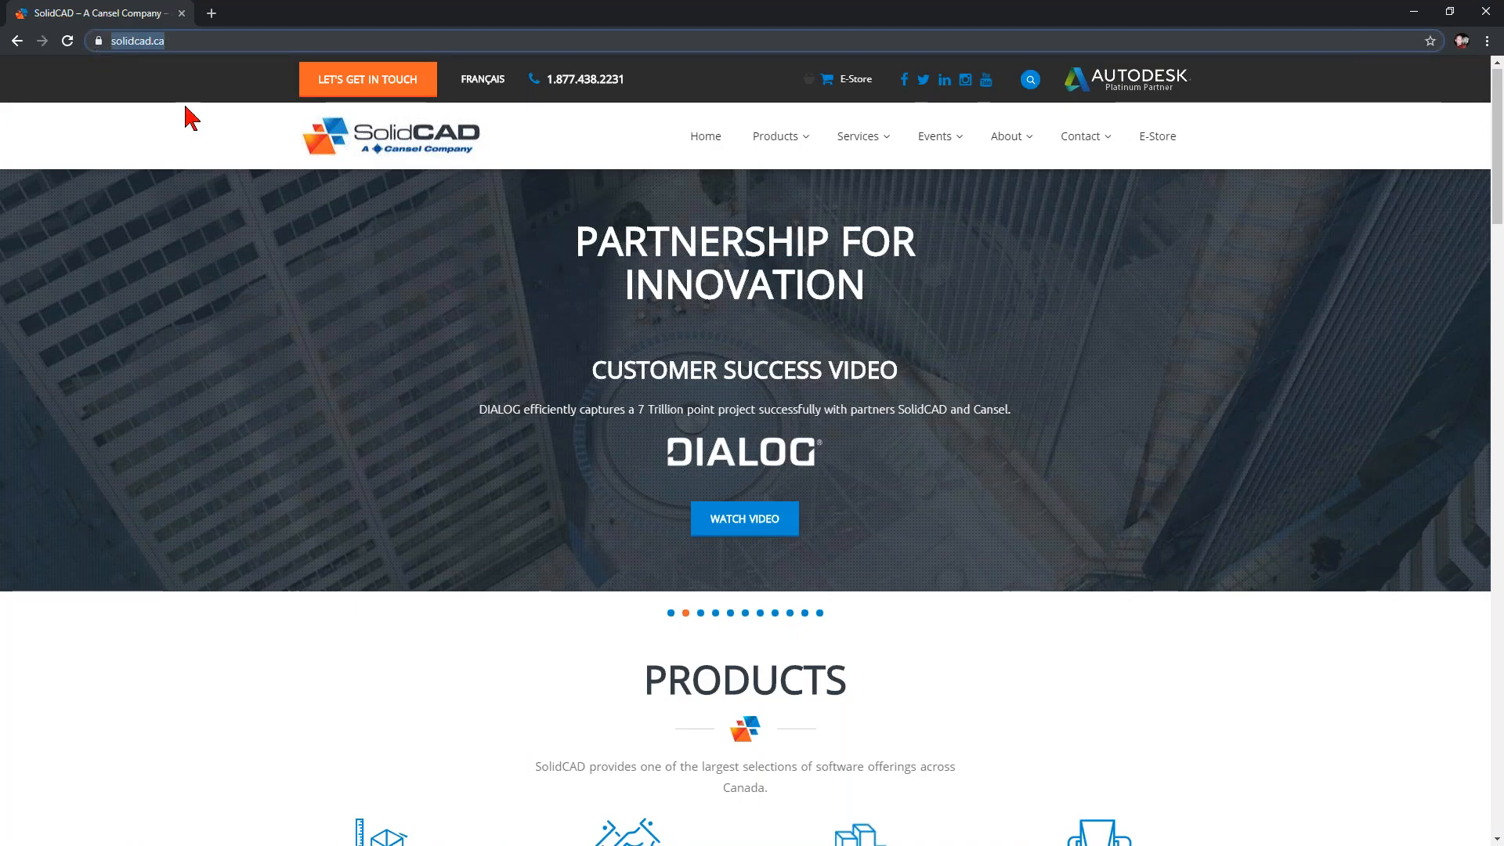
{"action": "mouse_move", "coordinate": [797, 145]}
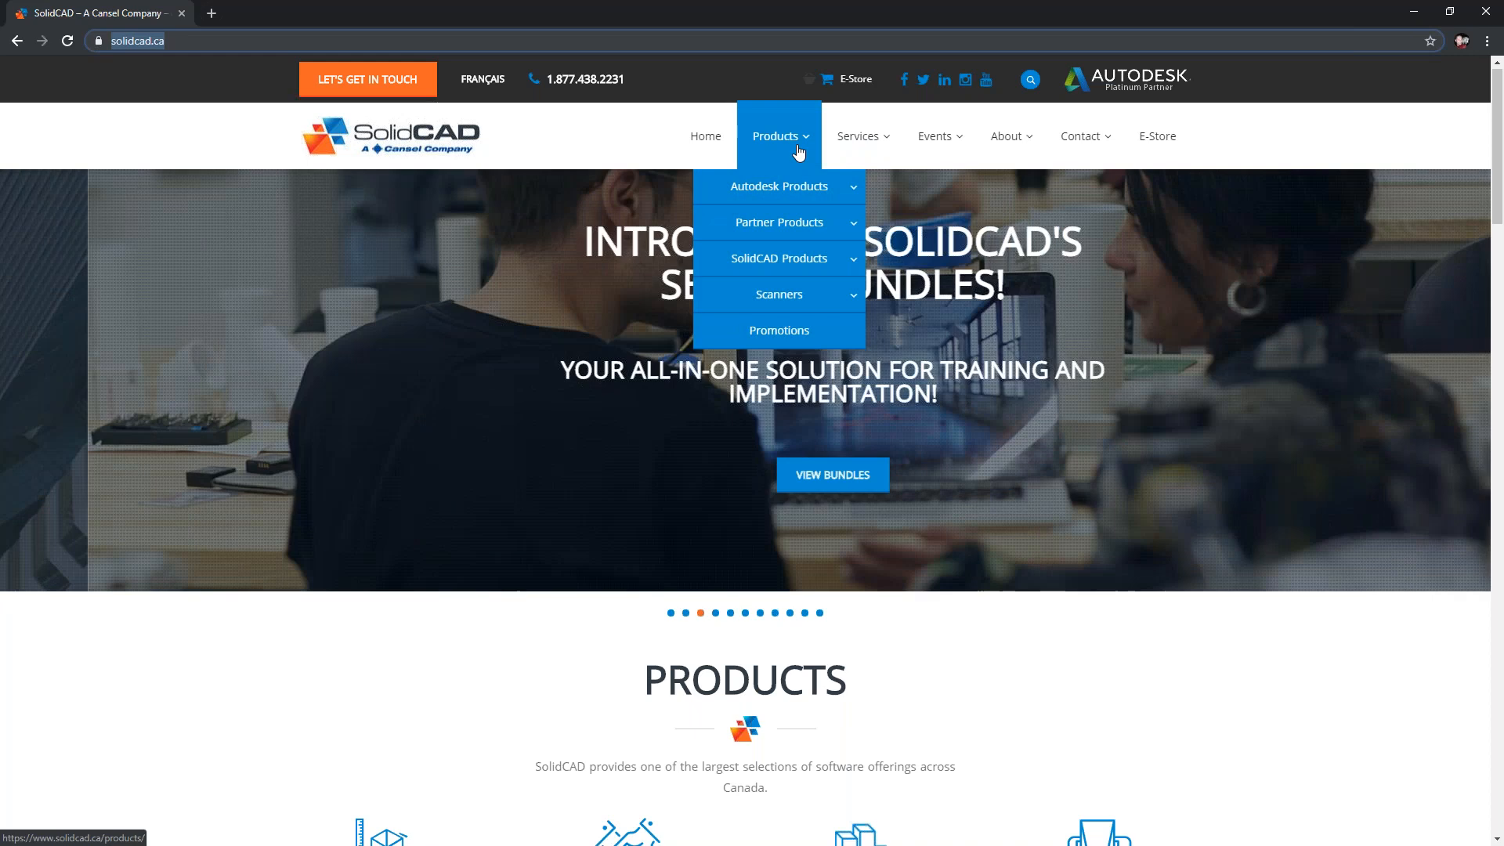
{"action": "mouse_move", "coordinate": [805, 224]}
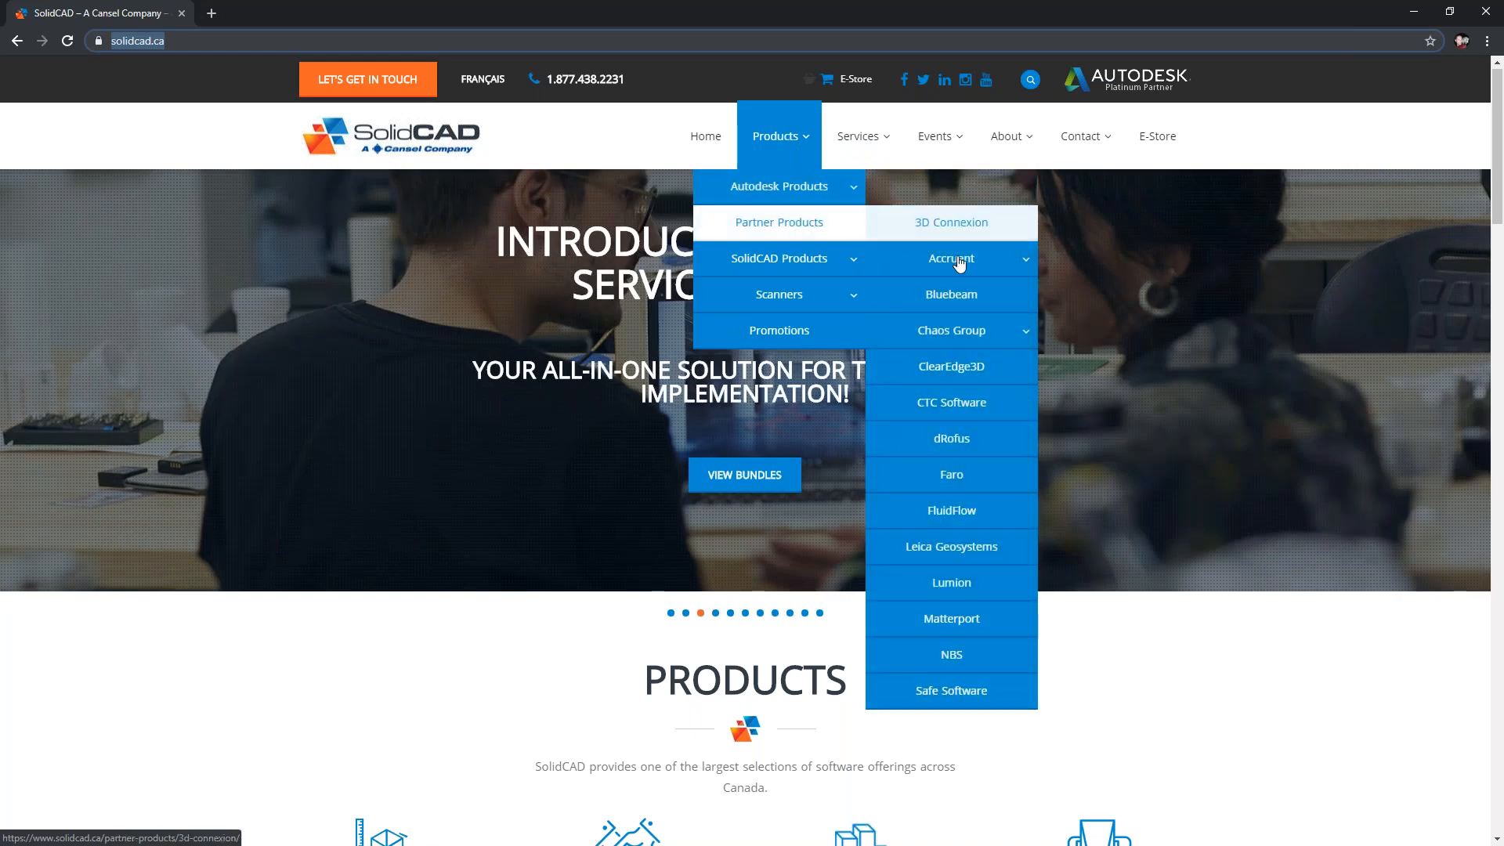
{"action": "left_click", "coordinate": [975, 411]}
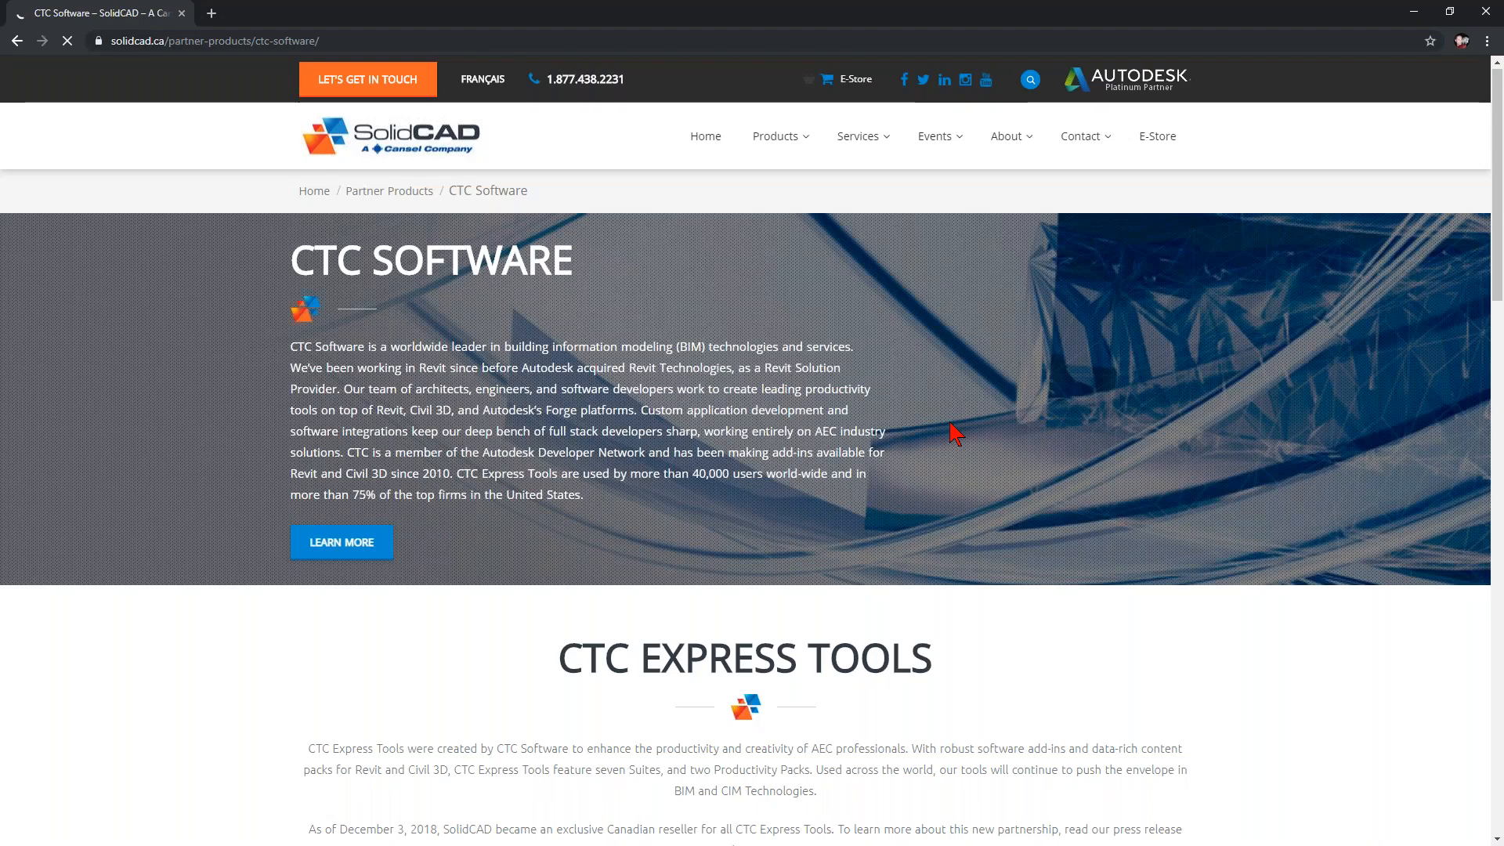
Show the BIM Manager Suite details in the AEC Tools section, including its purchase and free trial options.
{"action": "scroll", "coordinate": [954, 434], "scroll_direction": "down", "scroll_amount": 6}
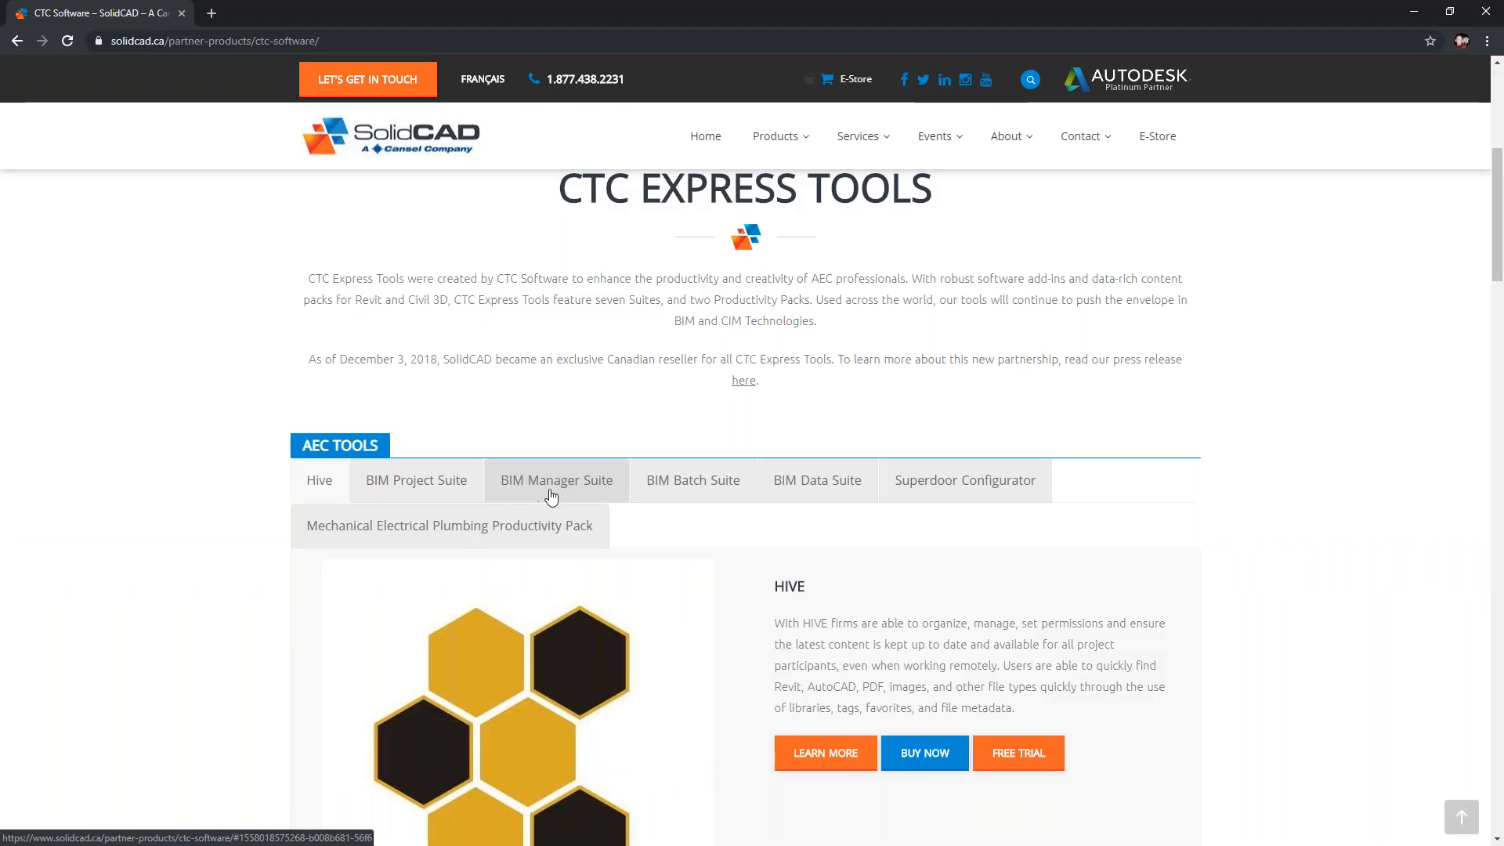
{"action": "left_click", "coordinate": [538, 494]}
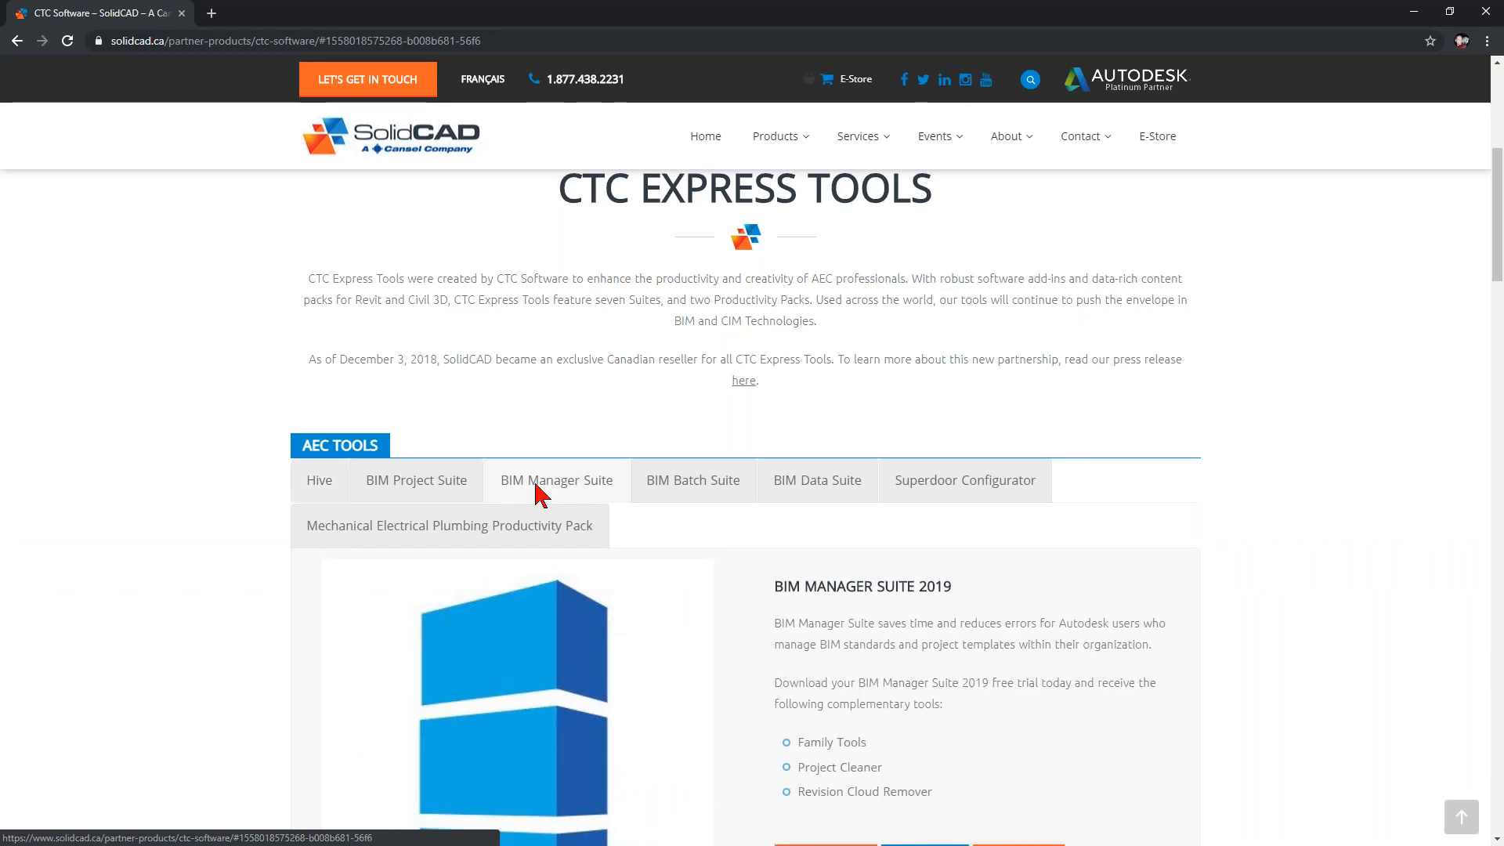
{"action": "scroll", "coordinate": [668, 474], "scroll_direction": "down", "scroll_amount": 3}
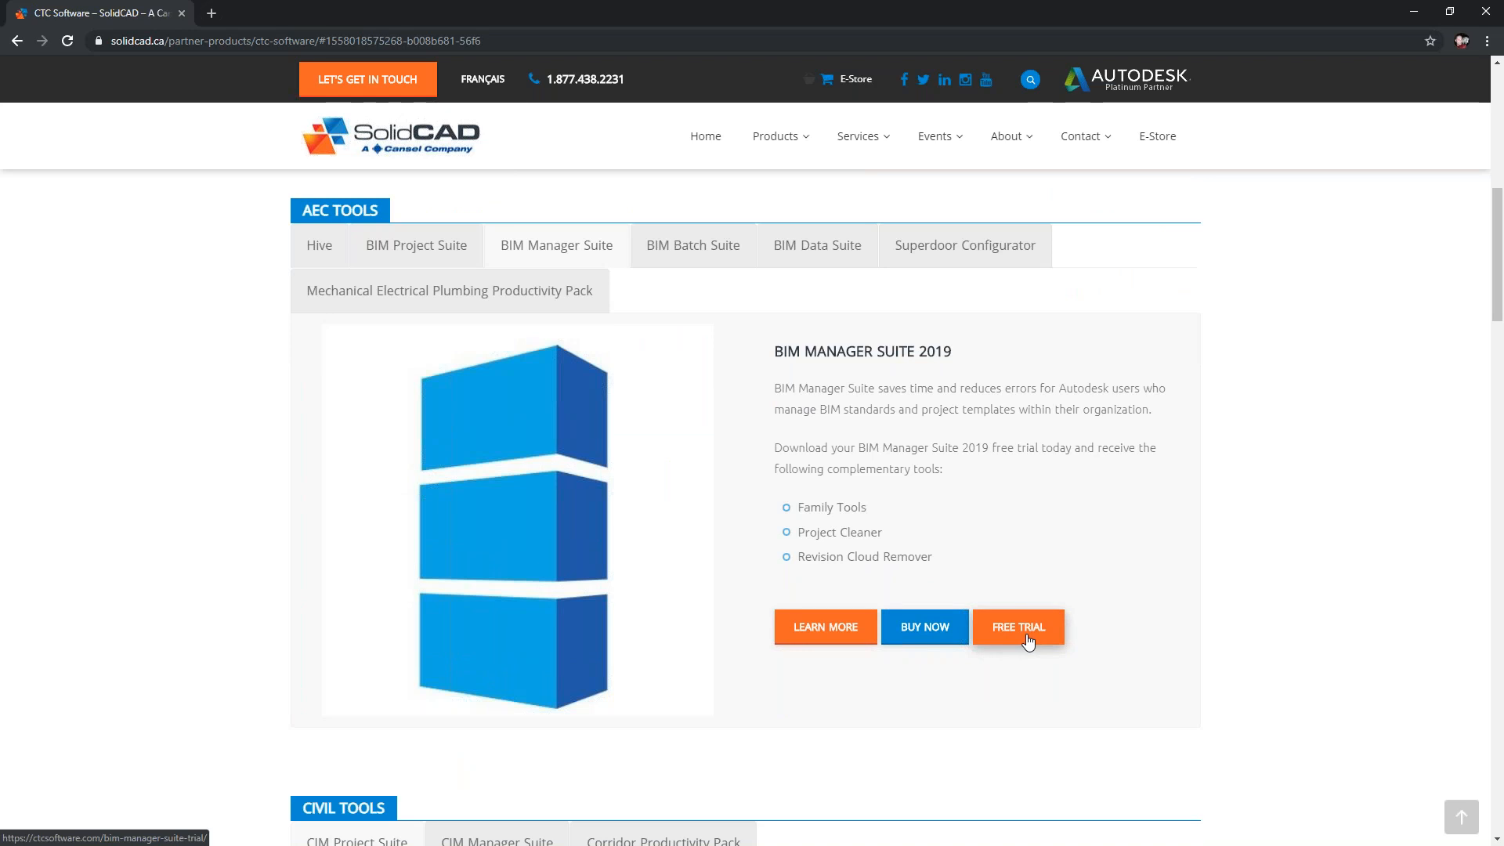
Highlight the "BIM Manager Suite 2019" heading, clear the highlight and close the browser to return to Revit.
{"action": "left_click_drag", "start_coordinate": [952, 352], "coordinate": [936, 351]}
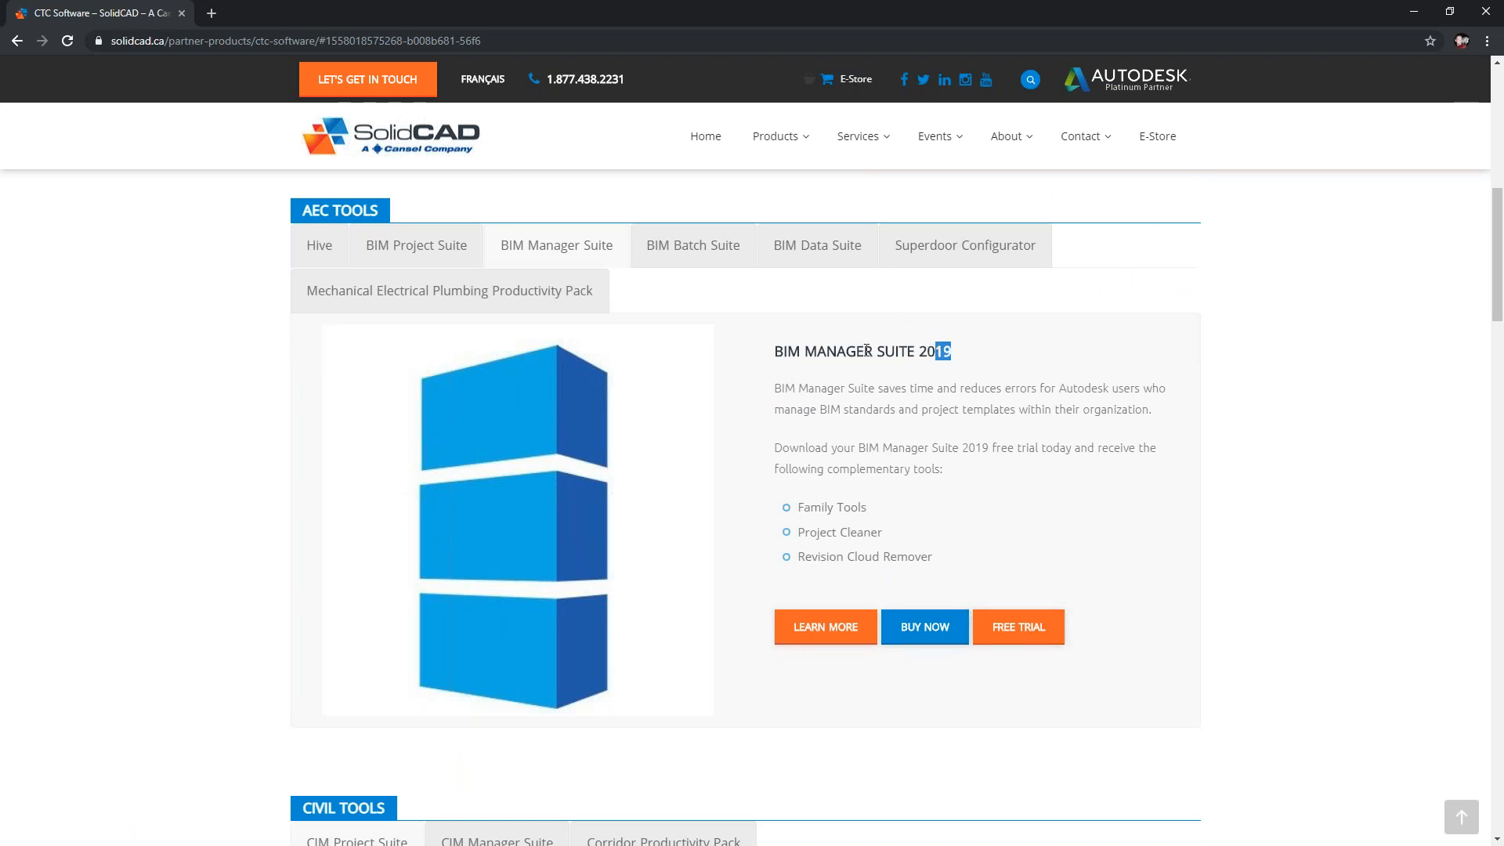
{"action": "left_click_drag", "start_coordinate": [779, 354], "coordinate": [957, 358]}
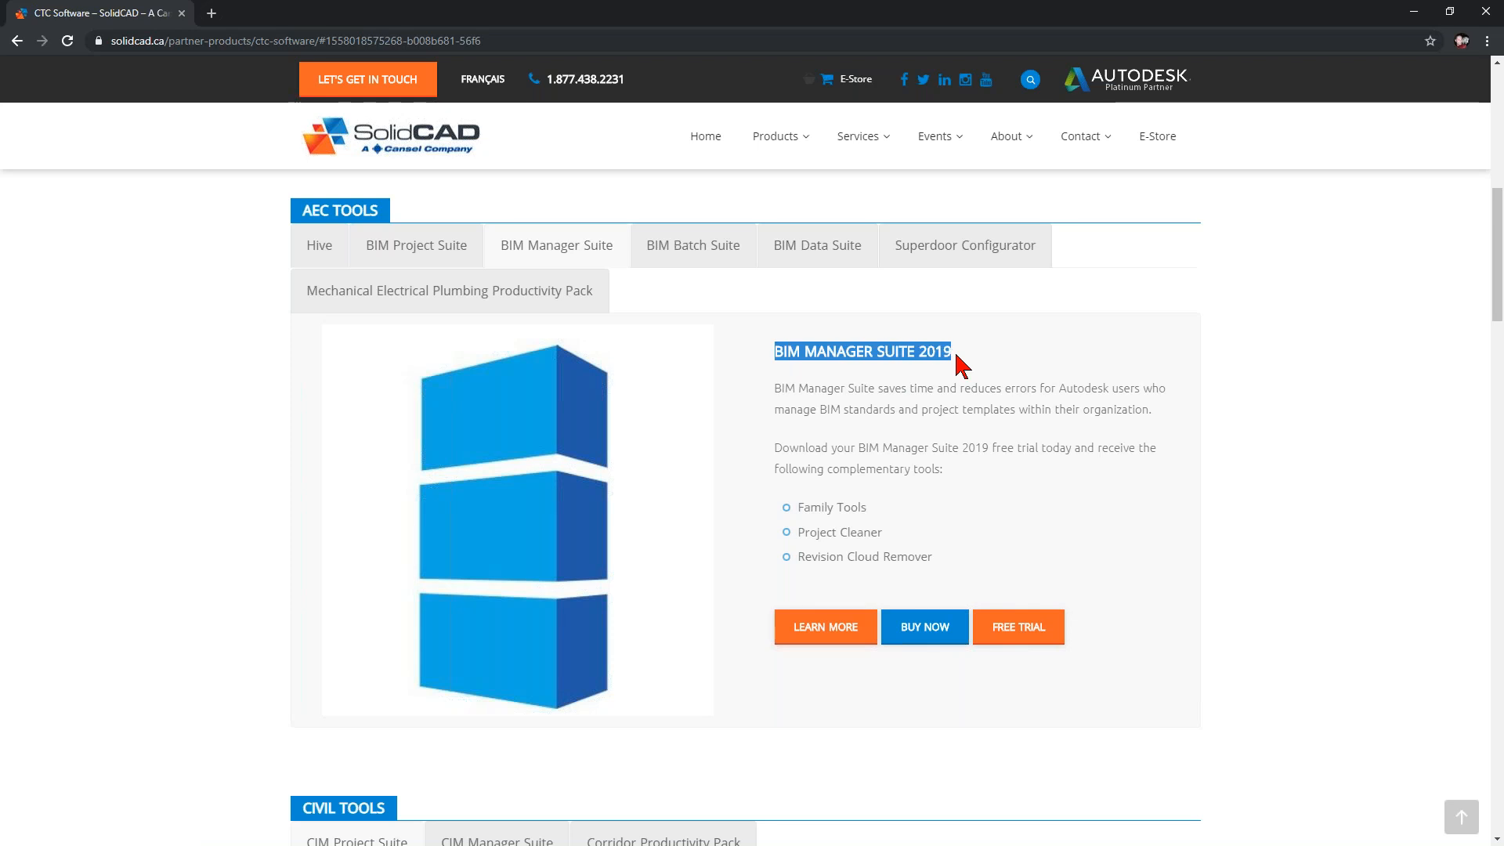
{"action": "left_click", "coordinate": [915, 385]}
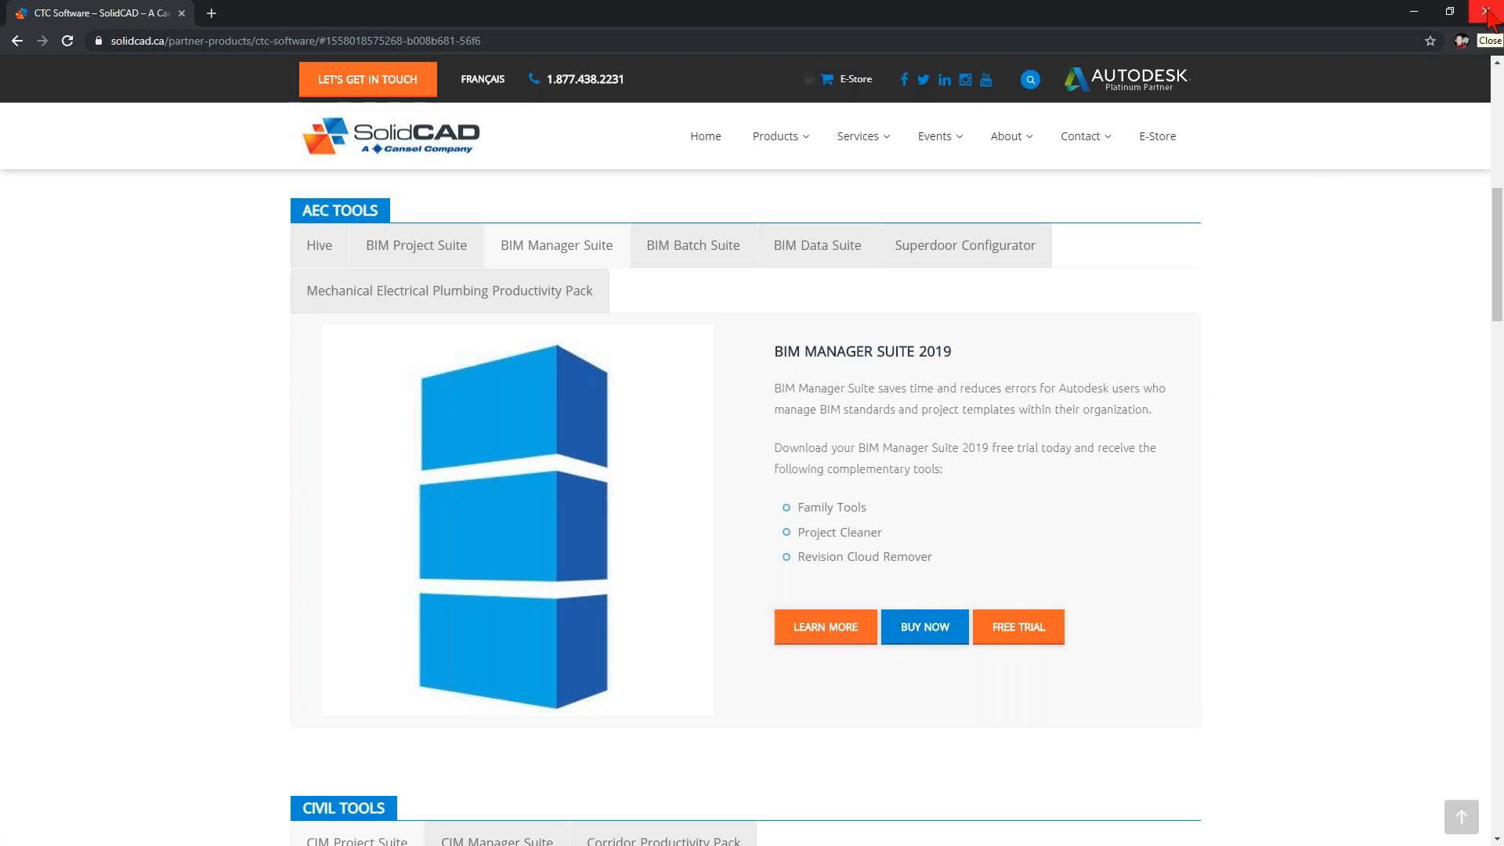
{"action": "left_click", "coordinate": [1487, 13]}
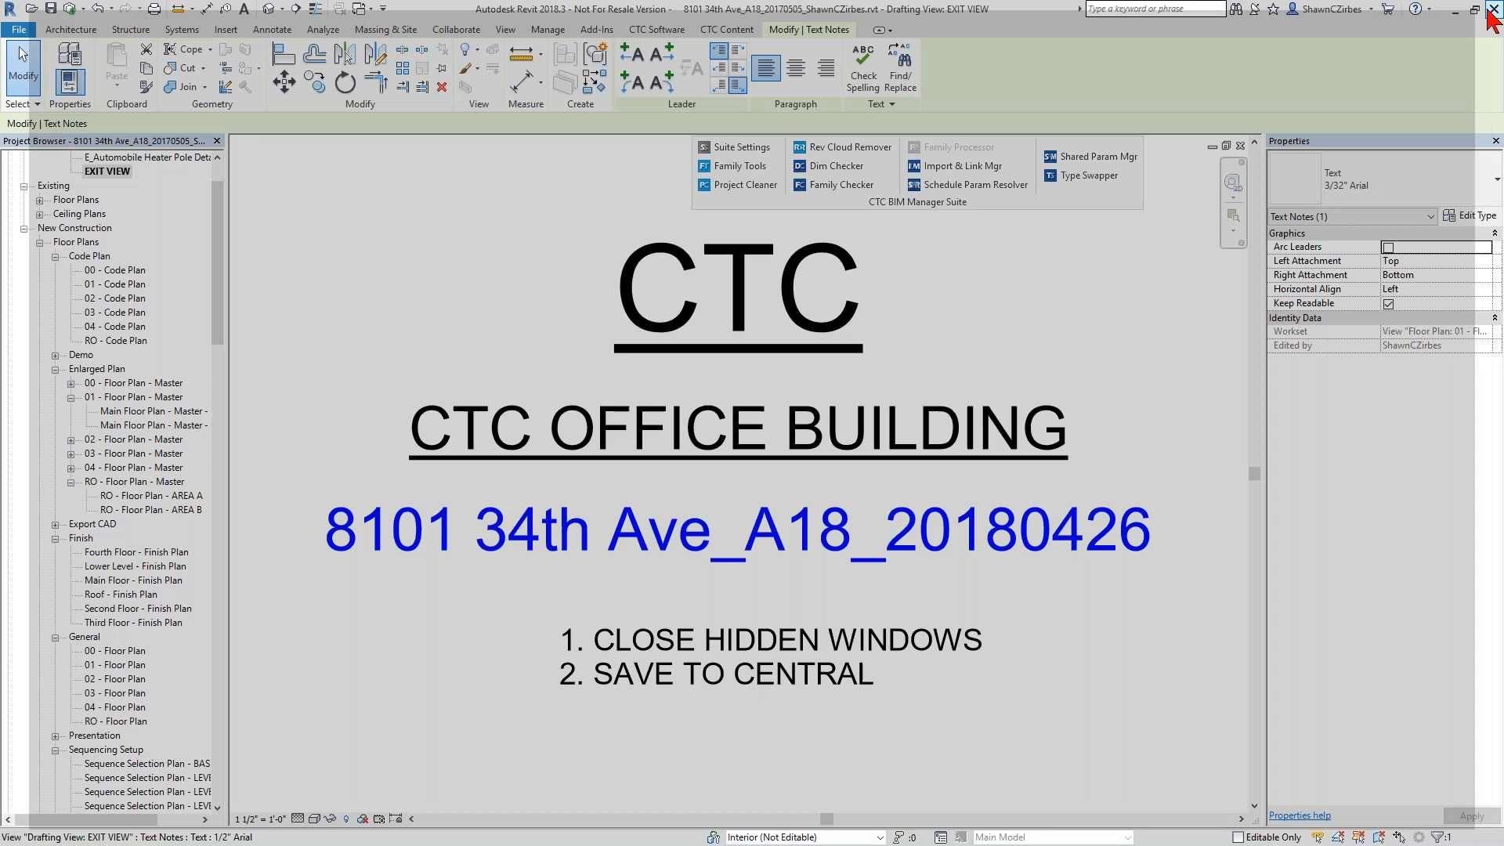